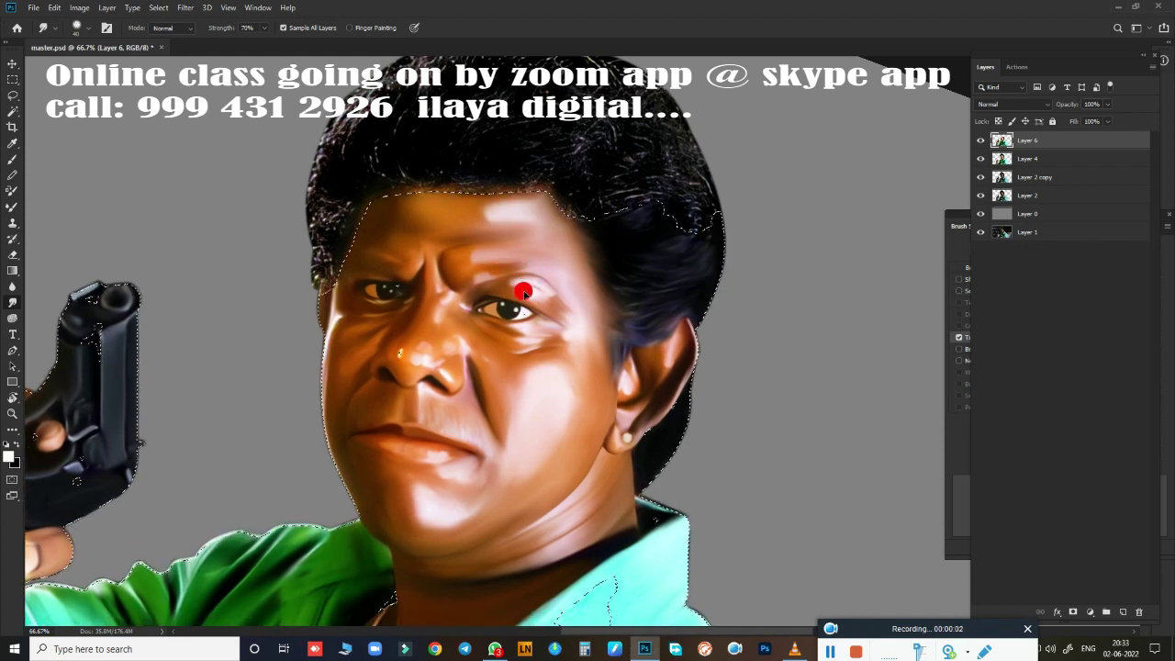
Step: Zoom in on the hair and smudge the grainy right-side strands at 70% strength
mouse_move(538, 244)
left_mouse_down()
mouse_move(578, 267)
mouse_move(438, 490)
mouse_move(499, 472)
left_mouse_up()
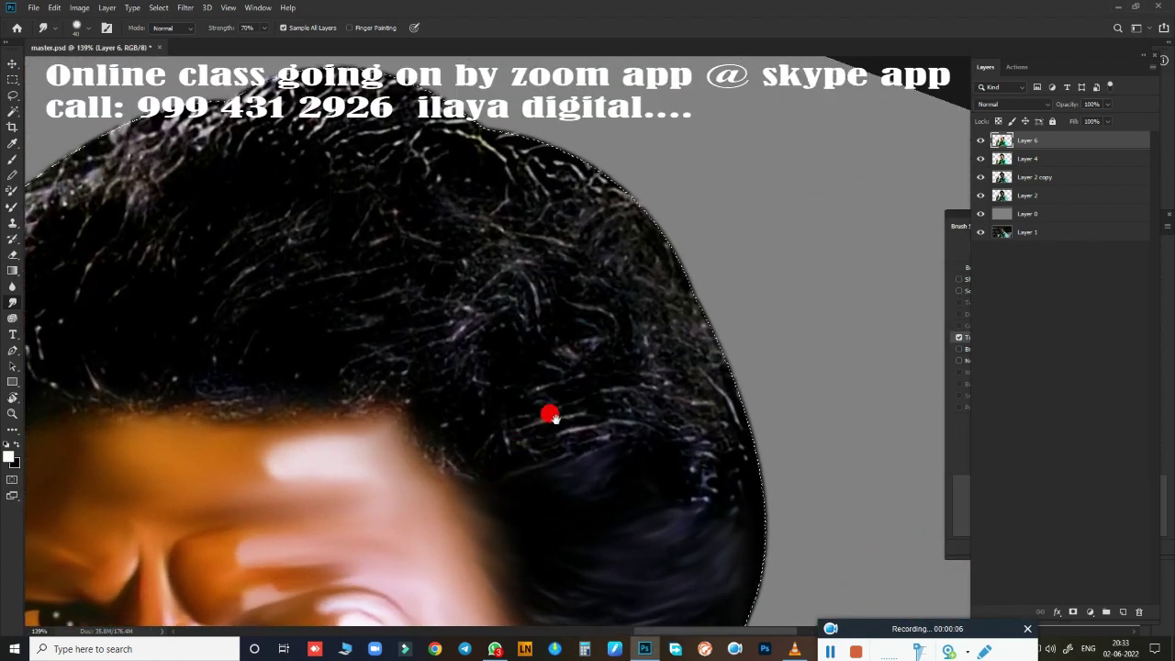
mouse_move(548, 412)
left_mouse_down()
mouse_move(566, 340)
mouse_move(548, 369)
mouse_move(514, 340)
mouse_move(619, 318)
mouse_move(461, 349)
mouse_move(516, 379)
left_mouse_up()
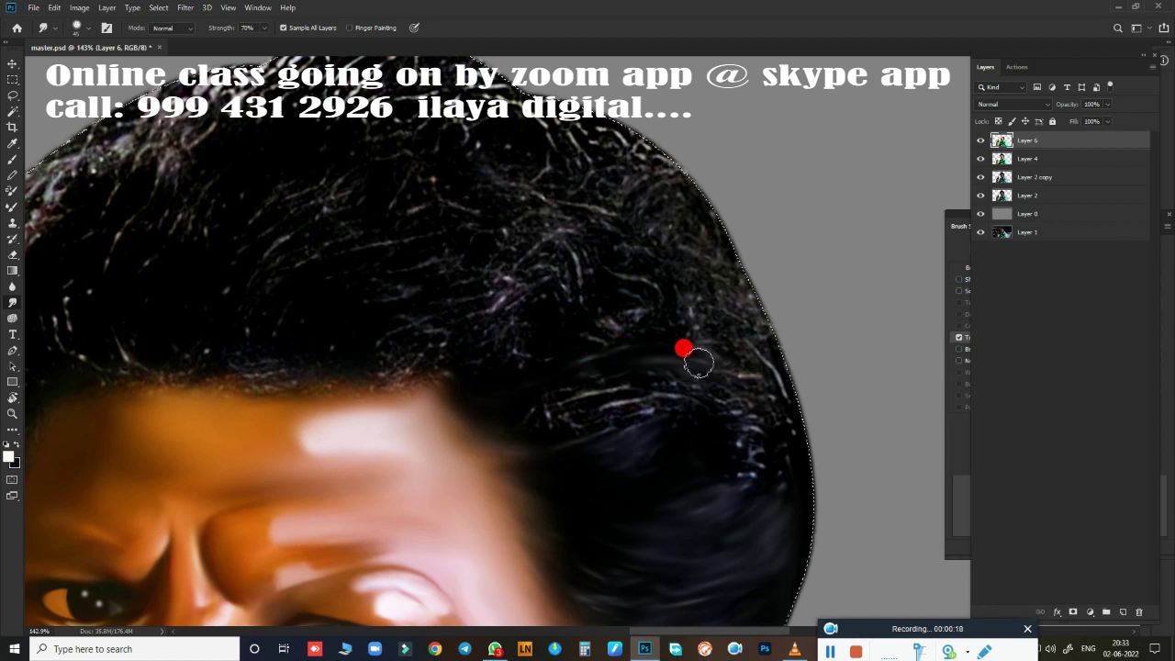
left_click_drag(687, 393, 611, 422)
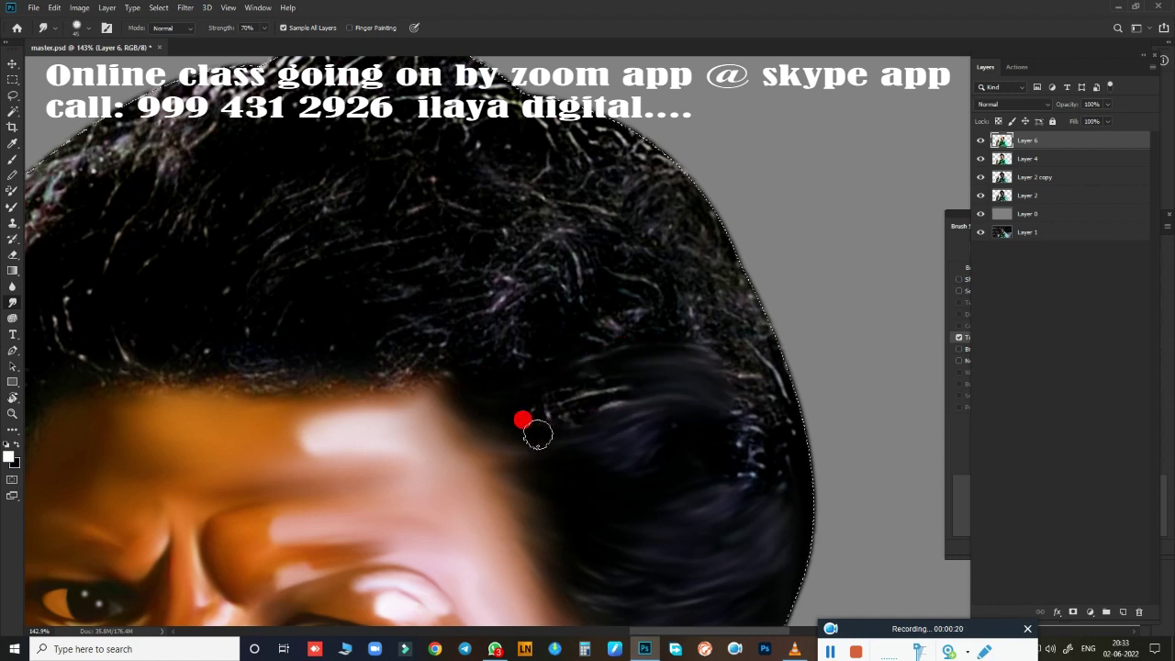
left_click_drag(520, 417, 541, 404)
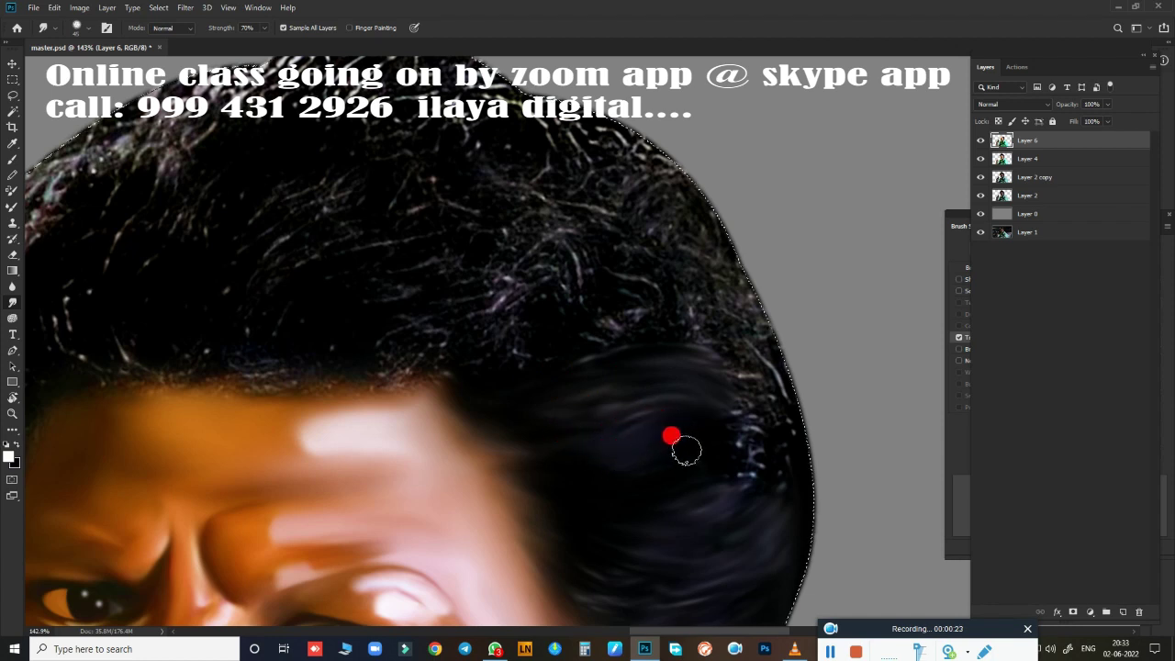
mouse_move(508, 336)
left_mouse_down()
mouse_move(537, 318)
mouse_move(467, 362)
left_mouse_up()
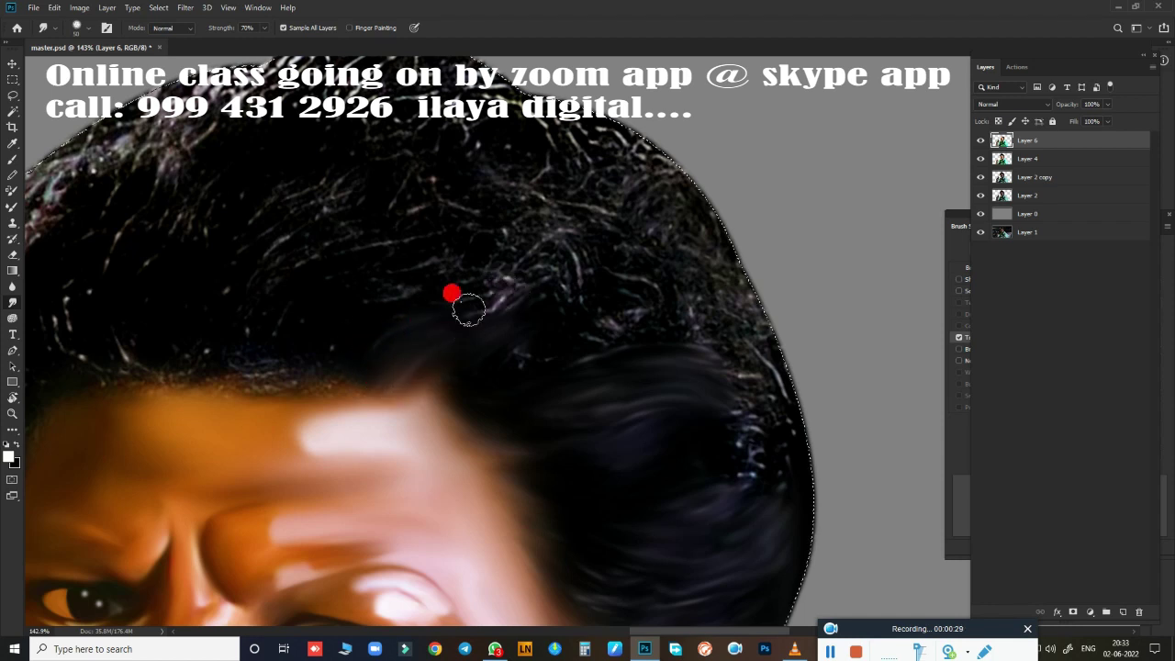
left_click_drag(468, 310, 516, 273)
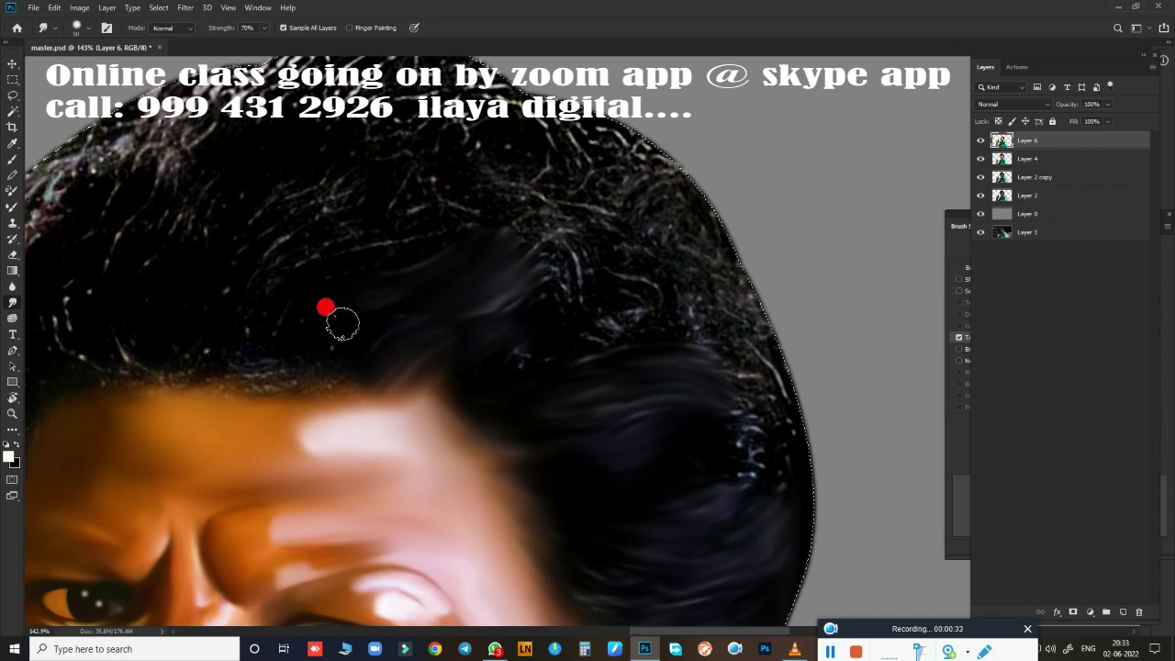
mouse_move(484, 301)
left_mouse_down()
mouse_move(613, 243)
mouse_move(580, 240)
mouse_move(577, 262)
left_mouse_up()
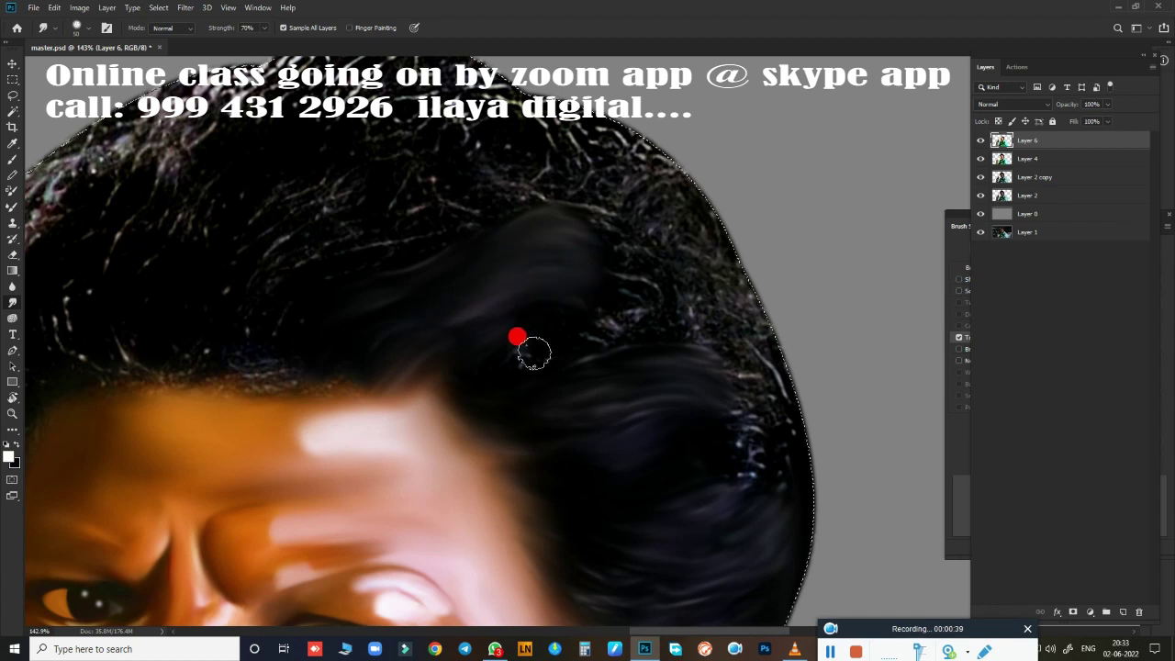
Step: Smooth the middle, top and right-edge hair strands, softening the bright stray strands
mouse_move(553, 348)
left_mouse_down()
mouse_move(655, 322)
mouse_move(637, 270)
left_mouse_up()
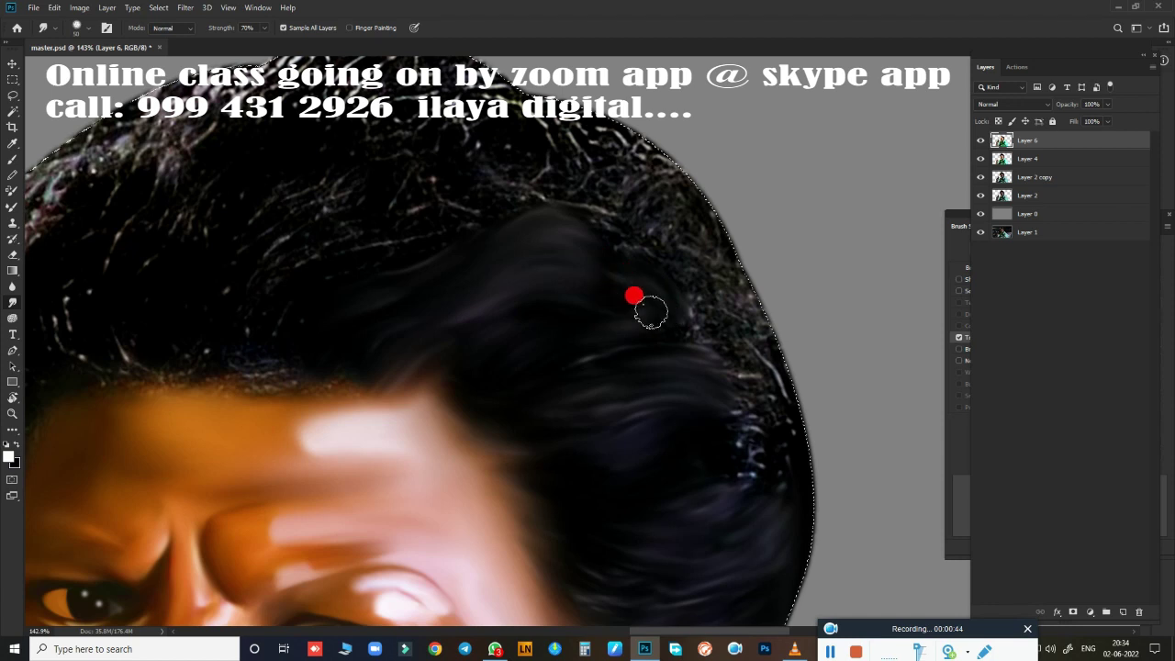
mouse_move(696, 329)
left_mouse_down()
mouse_move(703, 307)
mouse_move(582, 207)
mouse_move(593, 152)
mouse_move(523, 94)
left_mouse_up()
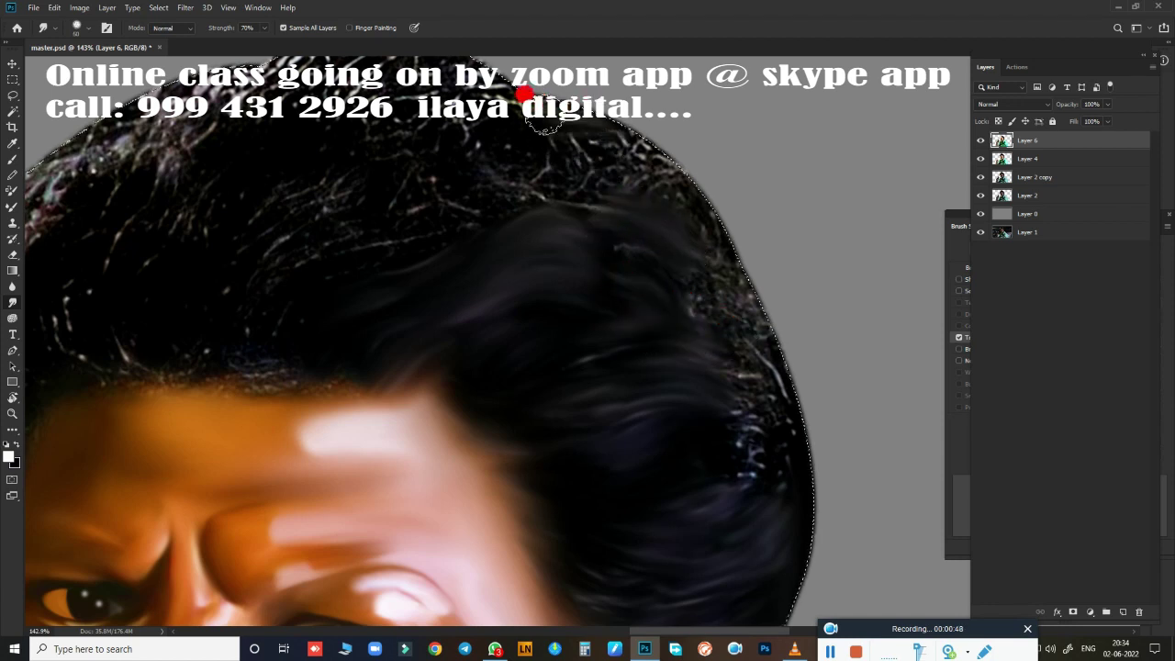
mouse_move(534, 133)
left_mouse_down()
mouse_move(563, 184)
mouse_move(671, 163)
mouse_move(748, 269)
mouse_move(543, 158)
mouse_move(595, 172)
mouse_move(584, 197)
mouse_move(626, 221)
left_mouse_up()
mouse_move(564, 140)
left_mouse_down()
mouse_move(688, 202)
mouse_move(621, 225)
left_mouse_up()
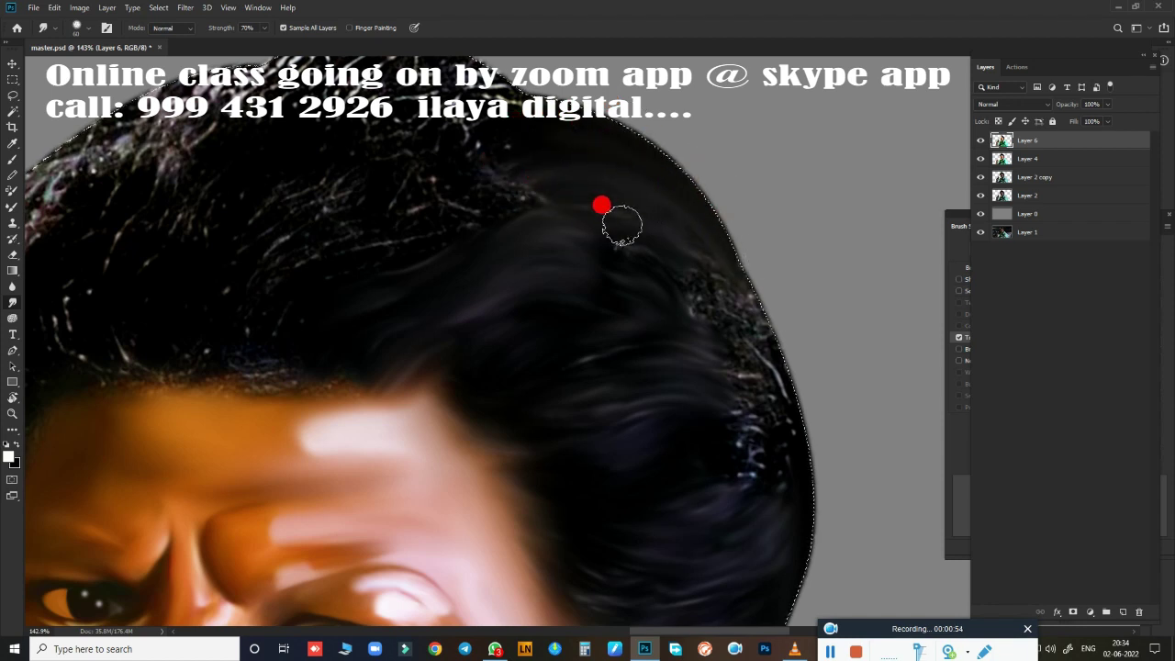
mouse_move(684, 288)
left_mouse_down()
mouse_move(761, 336)
mouse_move(771, 357)
mouse_move(740, 343)
mouse_move(609, 349)
mouse_move(724, 370)
mouse_move(793, 413)
left_mouse_up()
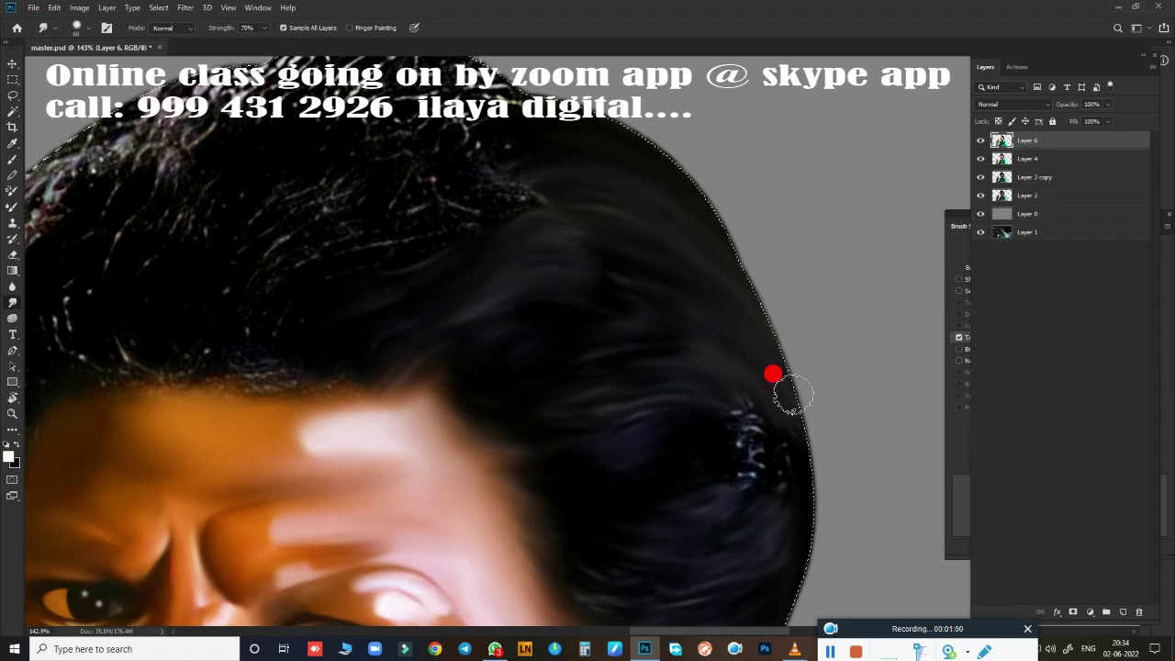
mouse_move(776, 359)
left_mouse_down()
mouse_move(753, 412)
mouse_move(761, 463)
mouse_move(763, 431)
mouse_move(707, 425)
mouse_move(760, 464)
mouse_move(726, 475)
mouse_move(734, 636)
left_mouse_up()
mouse_move(564, 463)
left_mouse_down()
mouse_move(787, 372)
mouse_move(761, 467)
left_mouse_up()
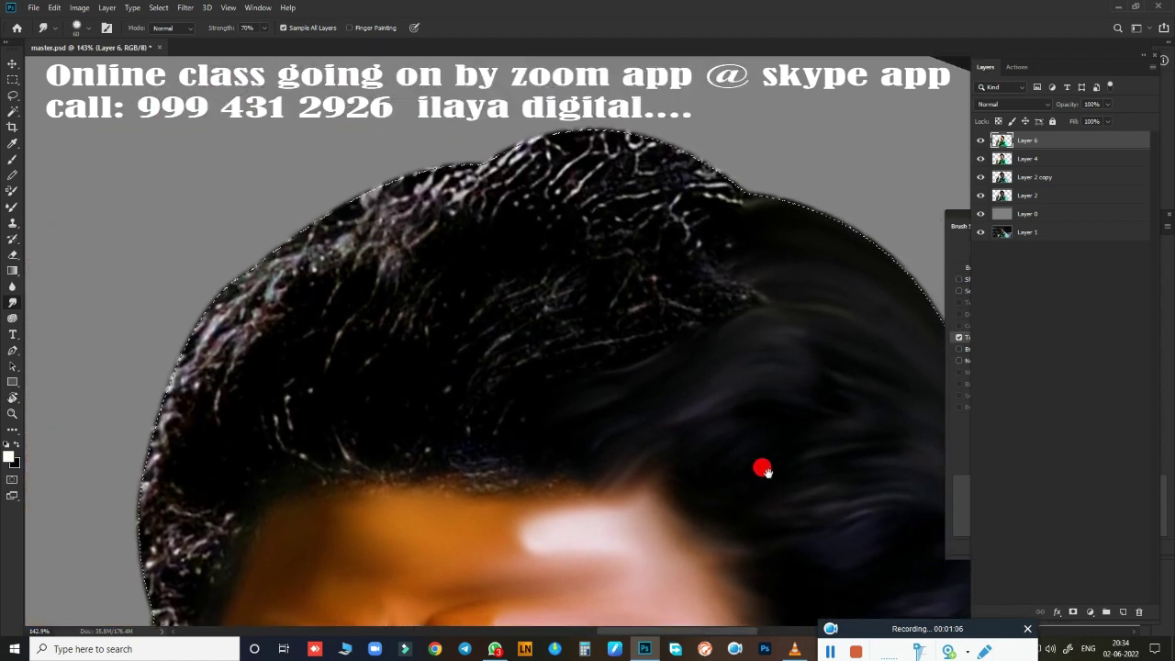
Step: Smudge the strands along the top of the hair and above the forehead
mouse_move(566, 174)
left_mouse_down()
mouse_move(687, 157)
mouse_move(663, 214)
mouse_move(757, 212)
mouse_move(484, 208)
mouse_move(552, 161)
mouse_move(675, 138)
mouse_move(490, 147)
mouse_move(526, 107)
left_mouse_up()
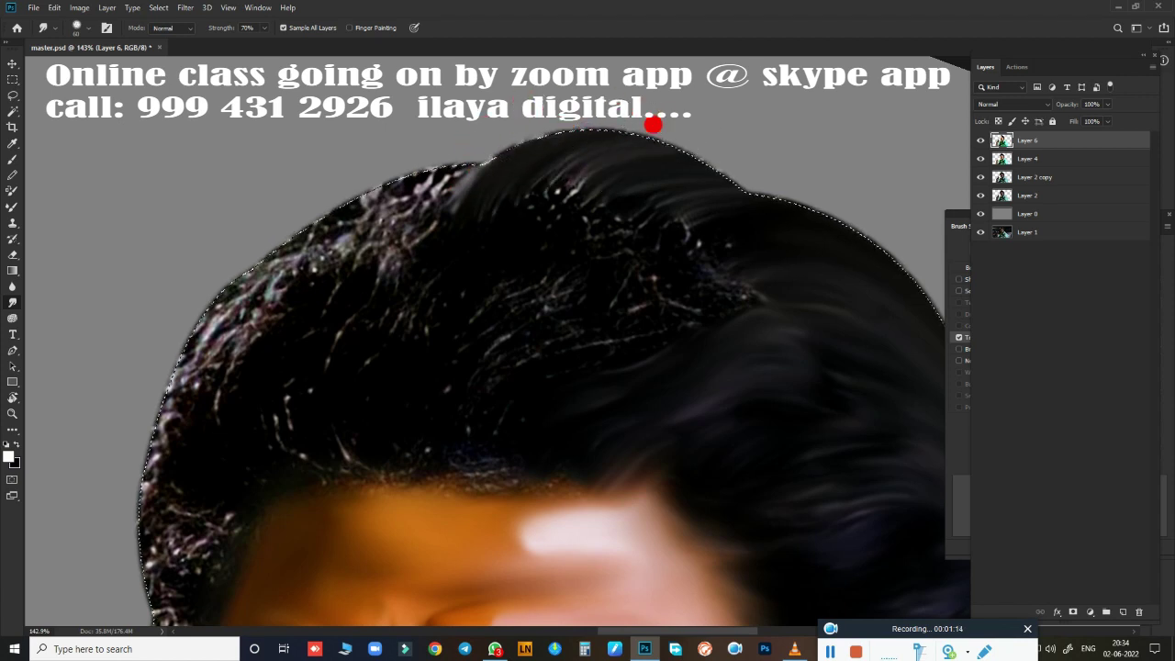
mouse_move(736, 189)
left_mouse_down()
mouse_move(729, 156)
mouse_move(596, 157)
mouse_move(480, 260)
mouse_move(545, 205)
mouse_move(611, 196)
mouse_move(693, 210)
mouse_move(711, 235)
left_mouse_up()
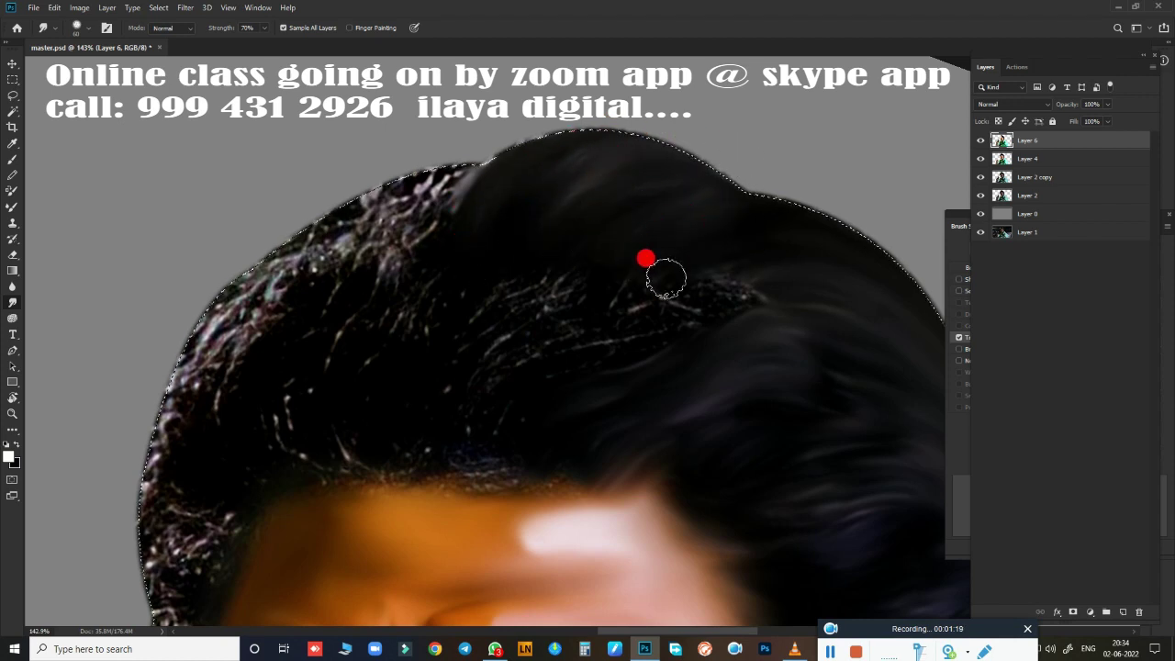
scroll(624, 267, "down", 3)
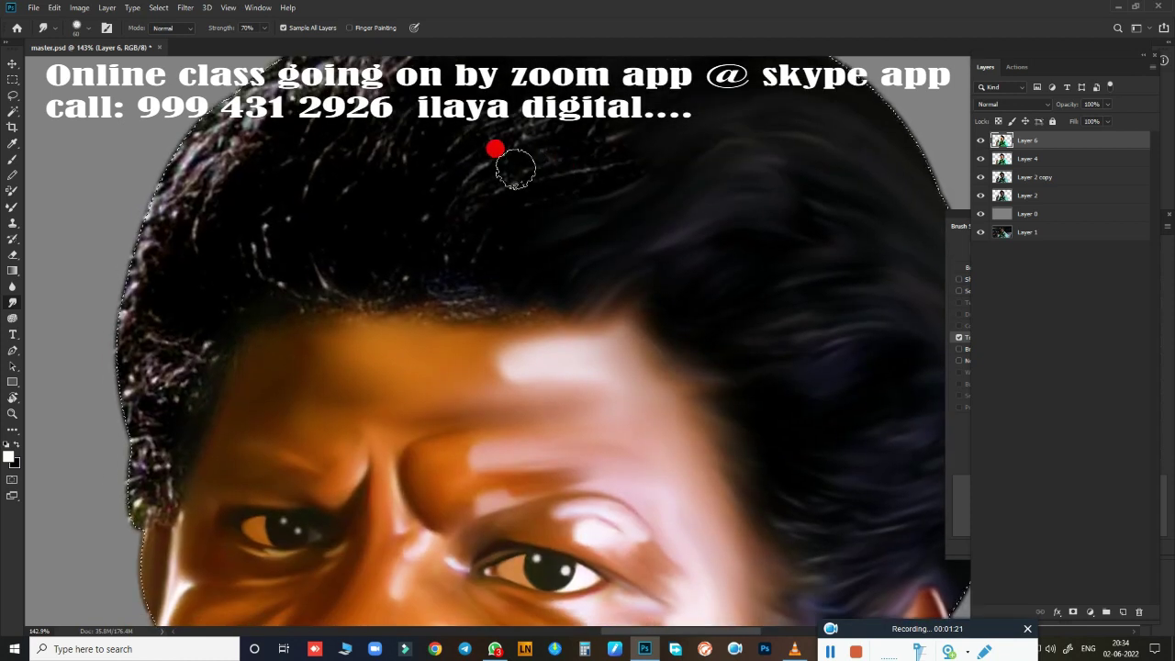
mouse_move(514, 168)
left_mouse_down()
mouse_move(436, 226)
mouse_move(544, 166)
left_mouse_up()
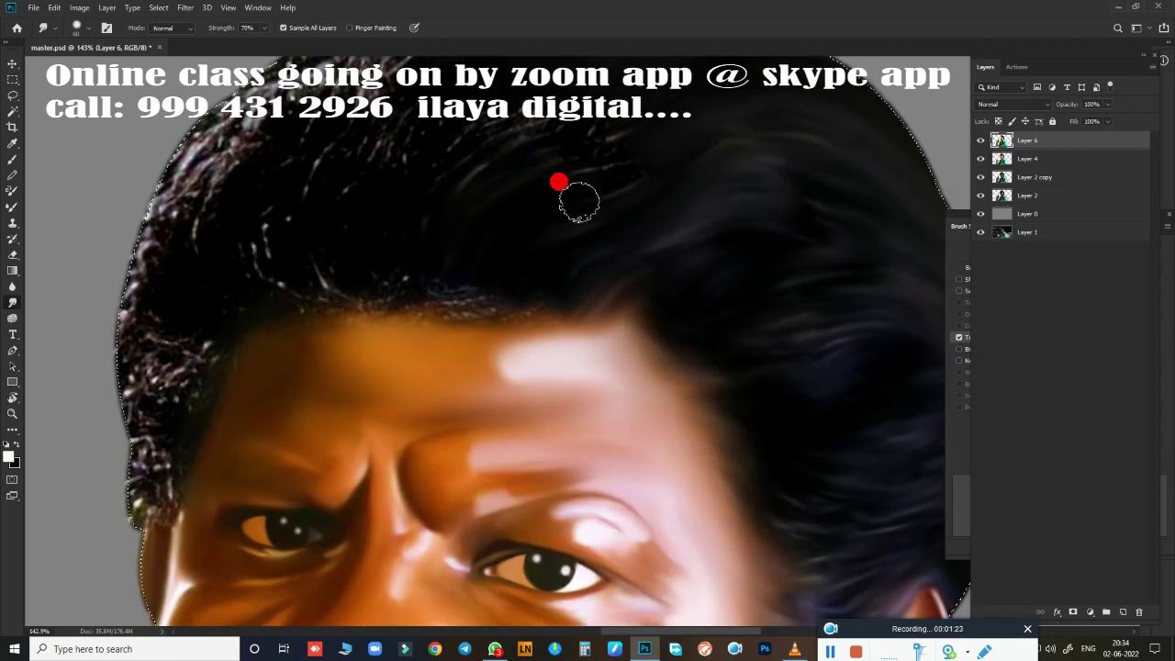
mouse_move(579, 201)
left_mouse_down()
mouse_move(528, 152)
mouse_move(448, 164)
left_mouse_up()
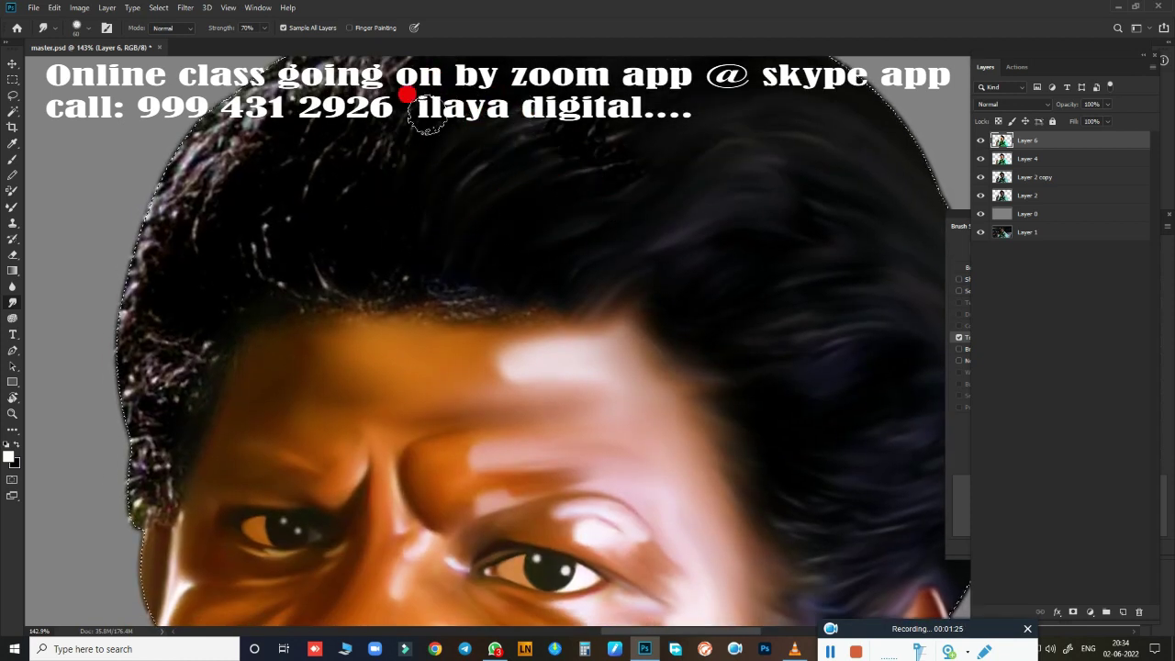
mouse_move(378, 131)
left_mouse_down()
mouse_move(322, 153)
mouse_move(278, 191)
mouse_move(265, 273)
mouse_move(285, 257)
left_mouse_up()
scroll(284, 254, "up", 5)
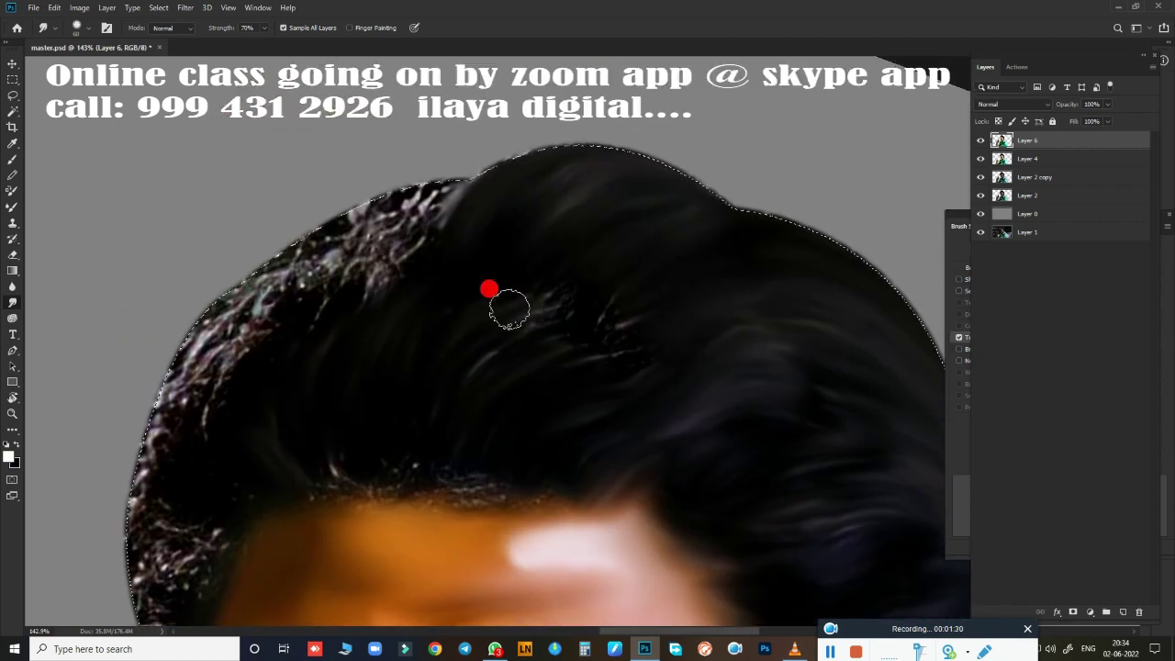
Step: Smooth the crown and remove bright speckles along the upper-left hair edge
mouse_move(496, 324)
left_mouse_down()
mouse_move(582, 228)
mouse_move(477, 388)
mouse_move(668, 278)
left_mouse_up()
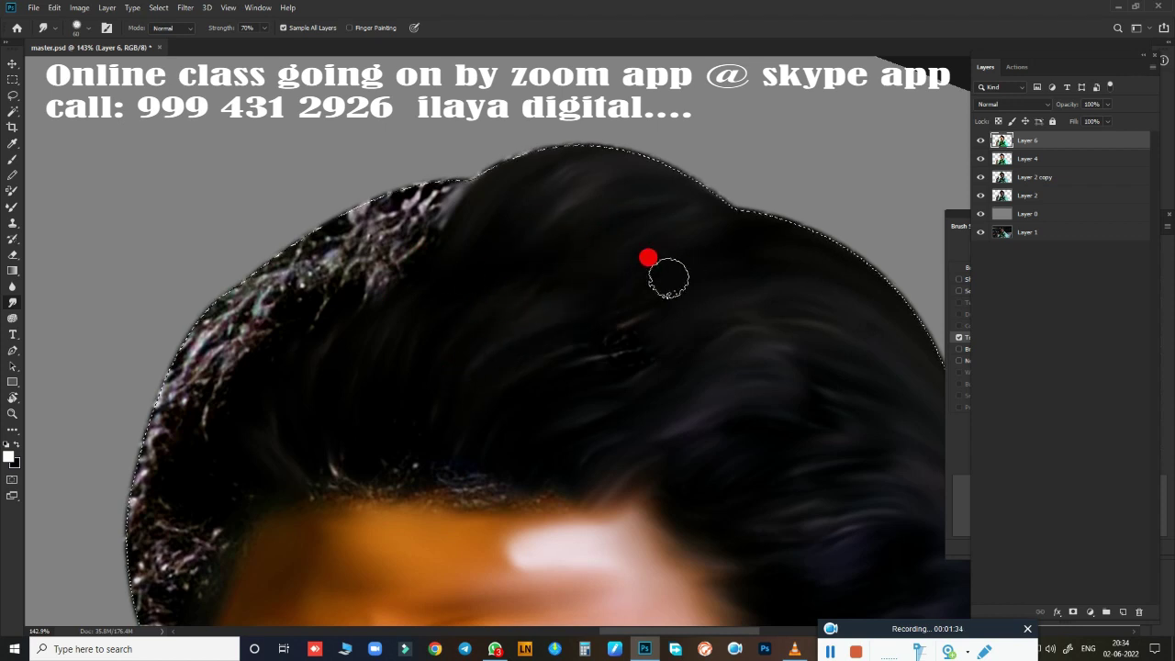
mouse_move(536, 374)
left_mouse_down()
mouse_move(642, 358)
mouse_move(543, 363)
mouse_move(495, 217)
mouse_move(460, 280)
mouse_move(472, 231)
mouse_move(487, 270)
mouse_move(569, 148)
mouse_move(541, 223)
mouse_move(631, 118)
left_mouse_up()
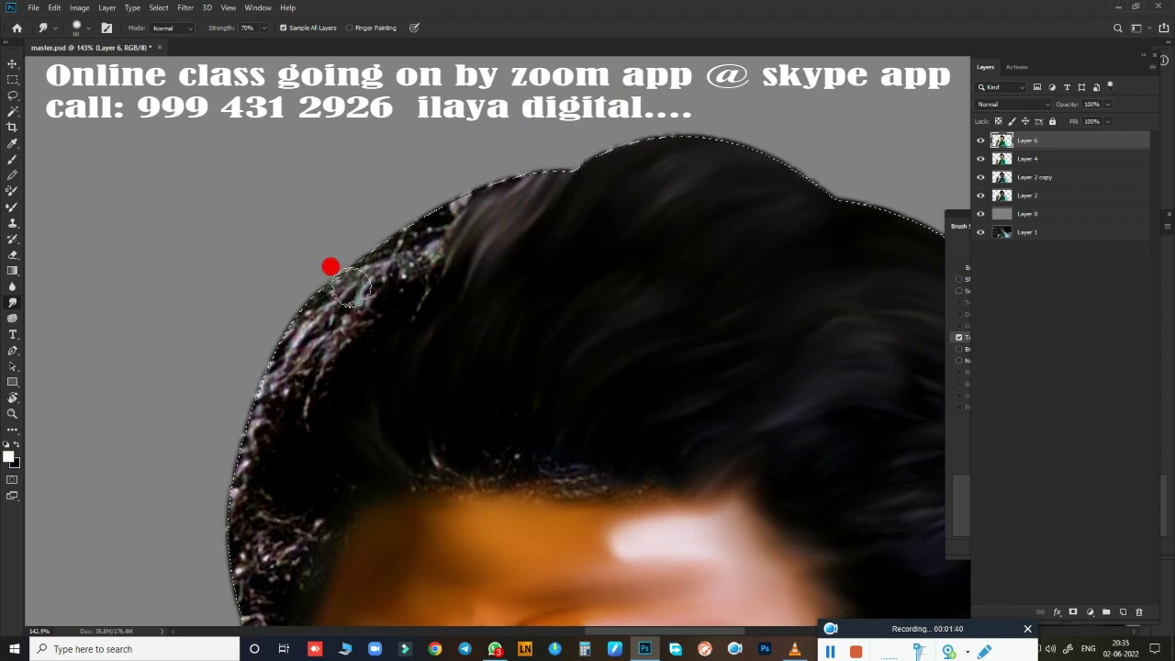
mouse_move(350, 287)
left_mouse_down()
mouse_move(362, 318)
mouse_move(331, 324)
mouse_move(325, 380)
mouse_move(350, 396)
mouse_move(375, 354)
mouse_move(480, 305)
left_mouse_up()
left_click_drag(574, 188, 312, 355)
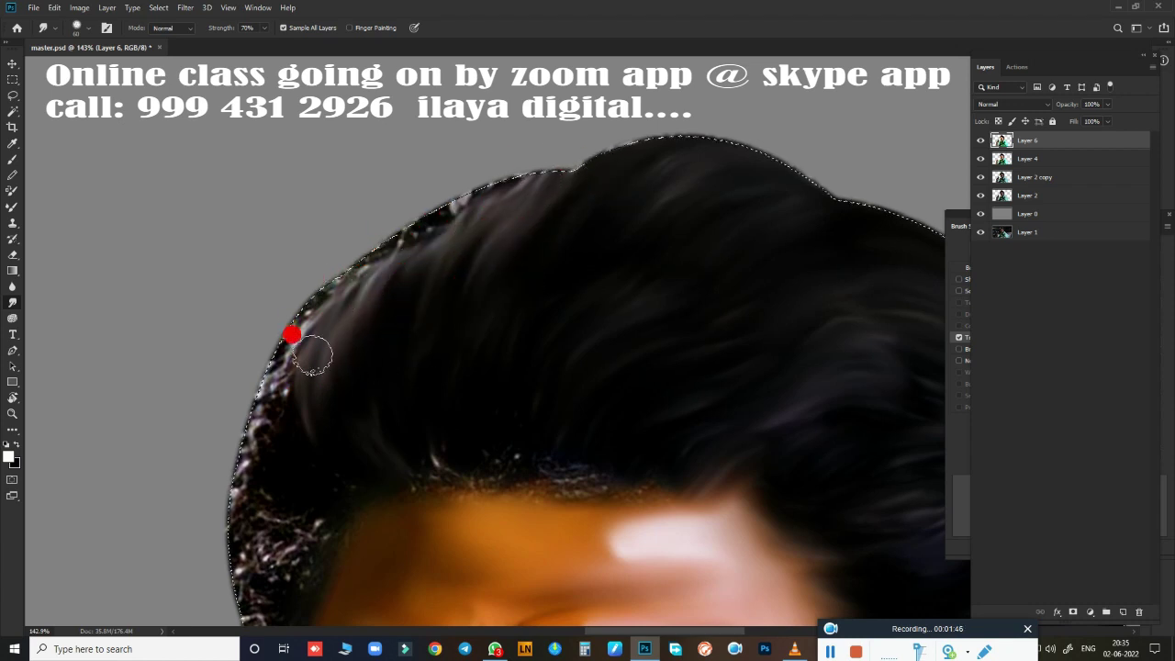
mouse_move(280, 403)
left_mouse_down()
mouse_move(276, 486)
mouse_move(240, 384)
mouse_move(327, 334)
mouse_move(354, 284)
mouse_move(348, 294)
mouse_move(456, 193)
mouse_move(537, 163)
left_mouse_up()
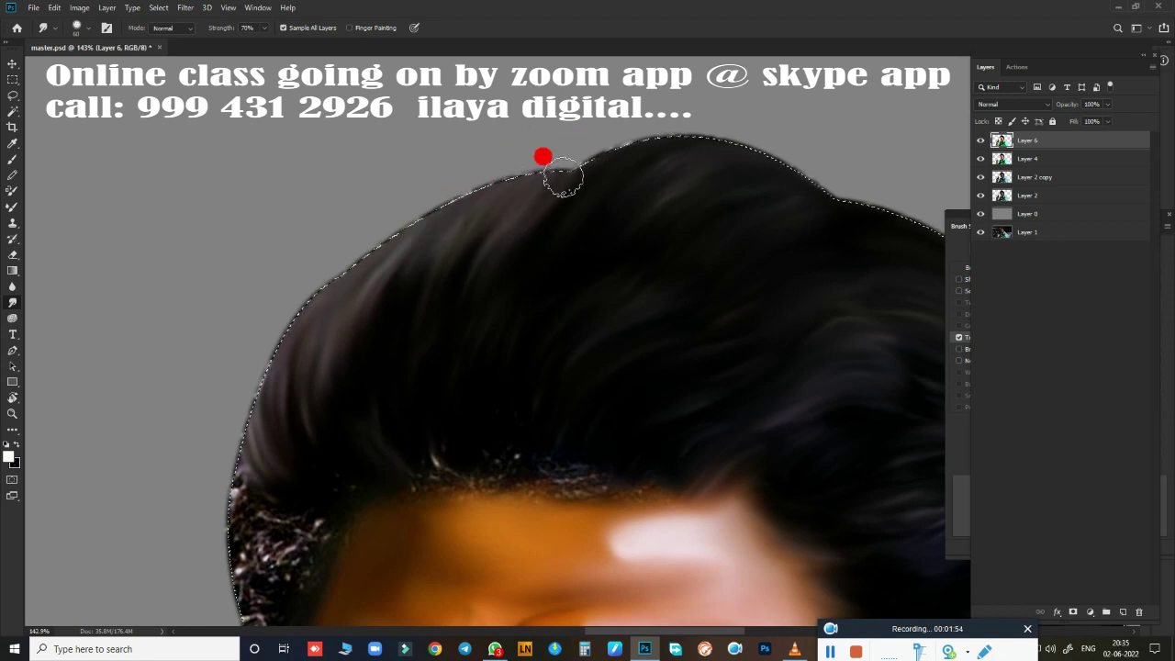
left_click_drag(656, 323, 703, 123)
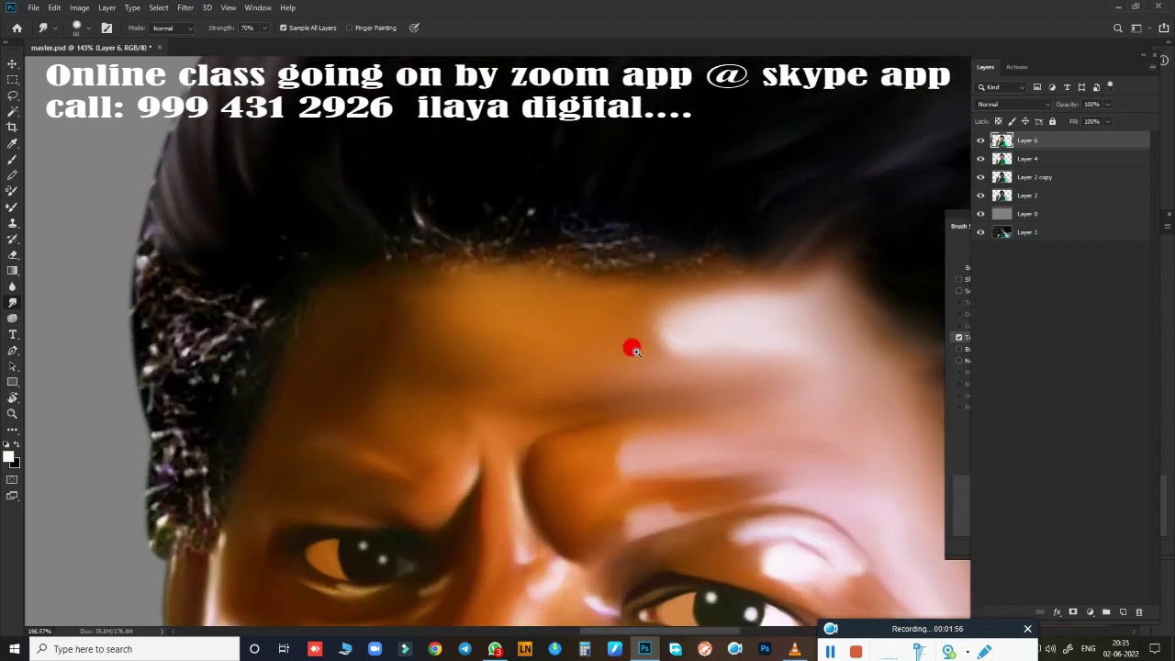
Step: Smudge the speckled hair beside the ear and above the temple into dark strands
left_click_drag(634, 350, 853, 267)
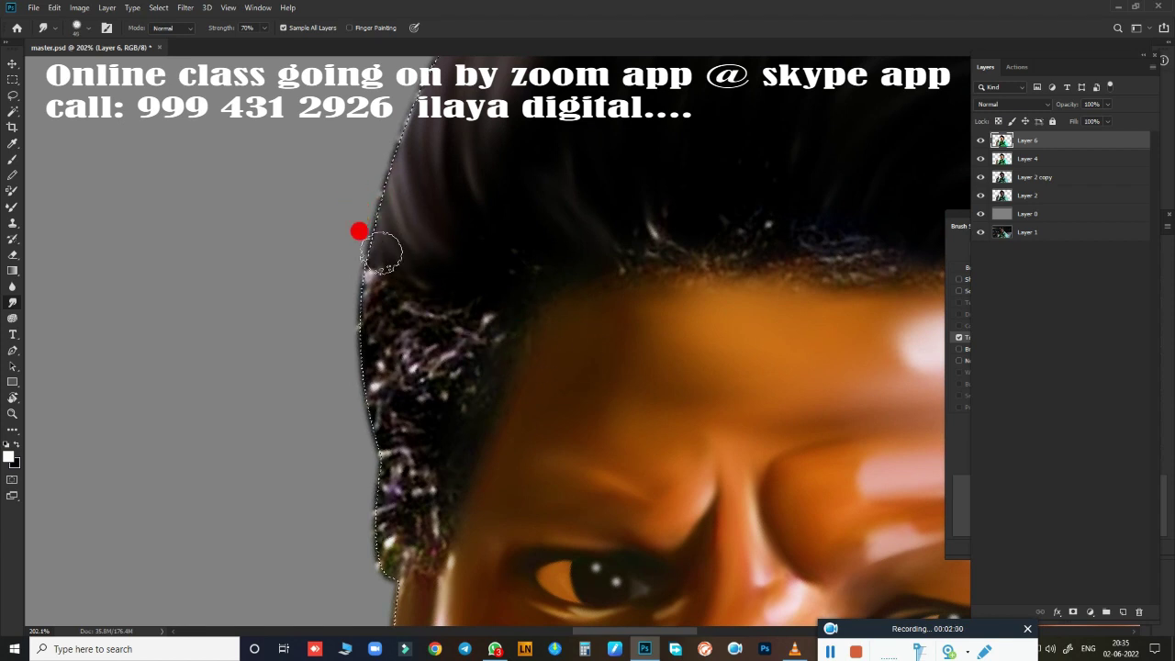
left_click_drag(363, 140, 404, 309)
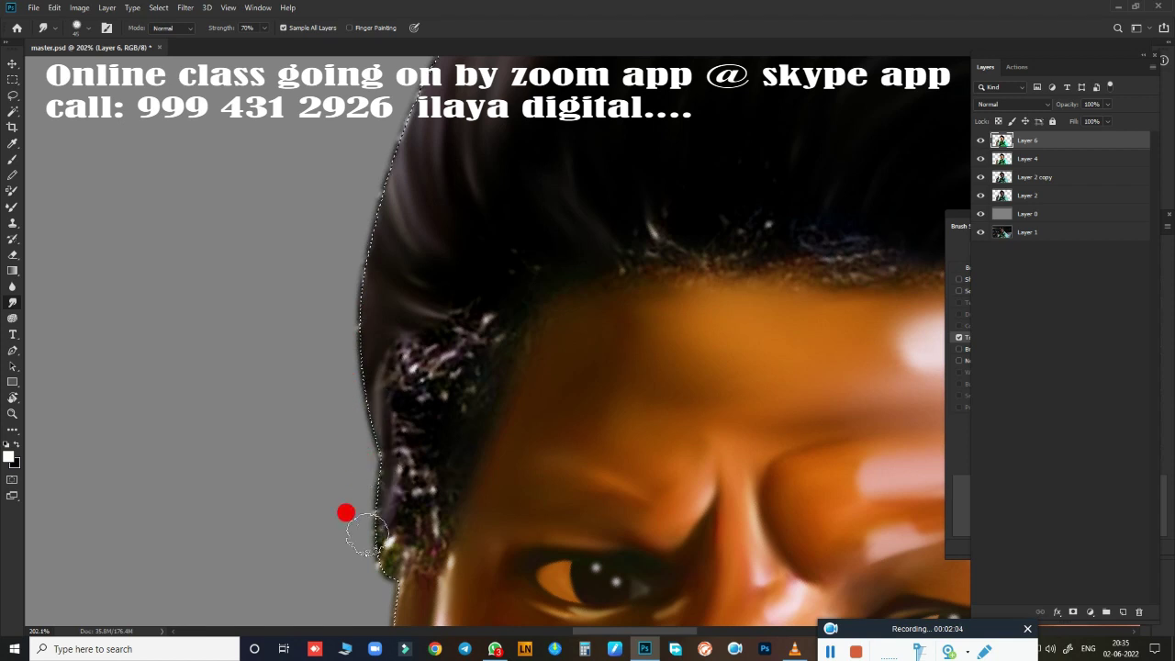
mouse_move(402, 350)
left_mouse_down()
mouse_move(477, 325)
mouse_move(418, 407)
left_mouse_up()
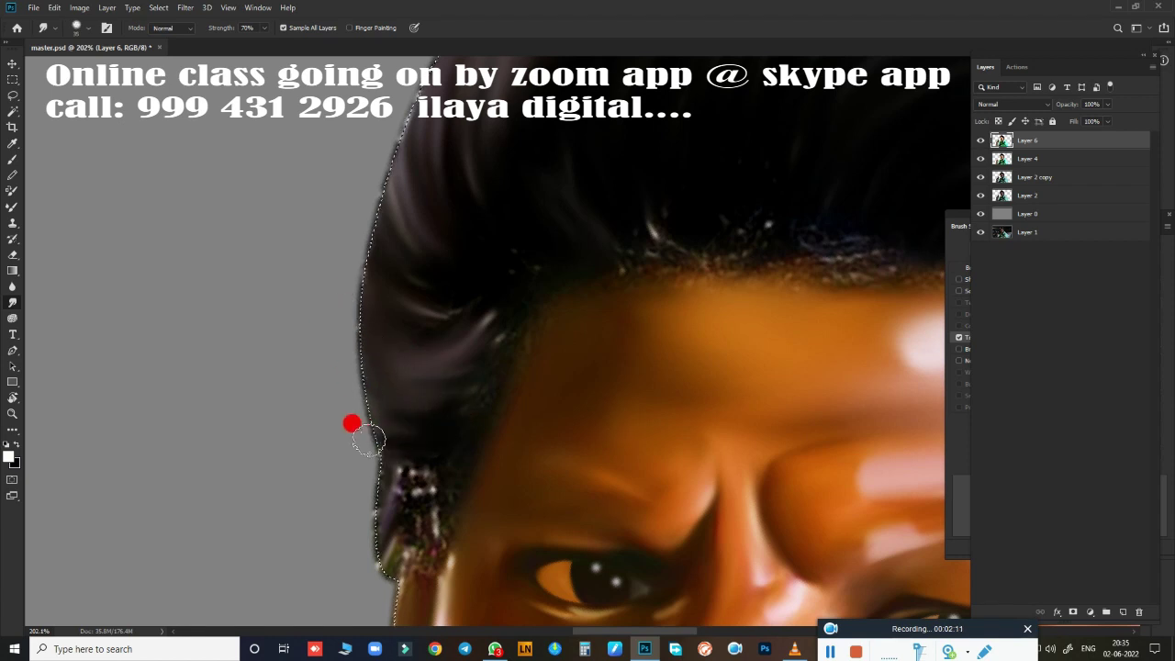
mouse_move(388, 446)
left_mouse_down()
mouse_move(409, 503)
mouse_move(384, 593)
left_mouse_up()
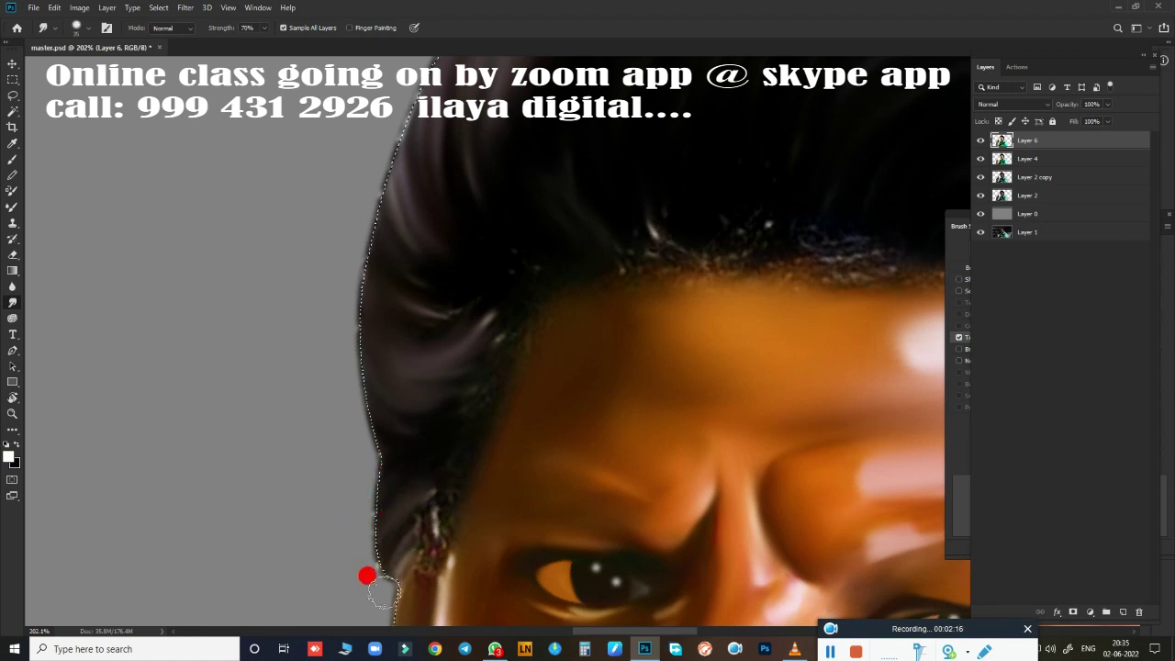
mouse_move(487, 397)
left_mouse_down()
mouse_move(419, 270)
mouse_move(517, 278)
left_mouse_up()
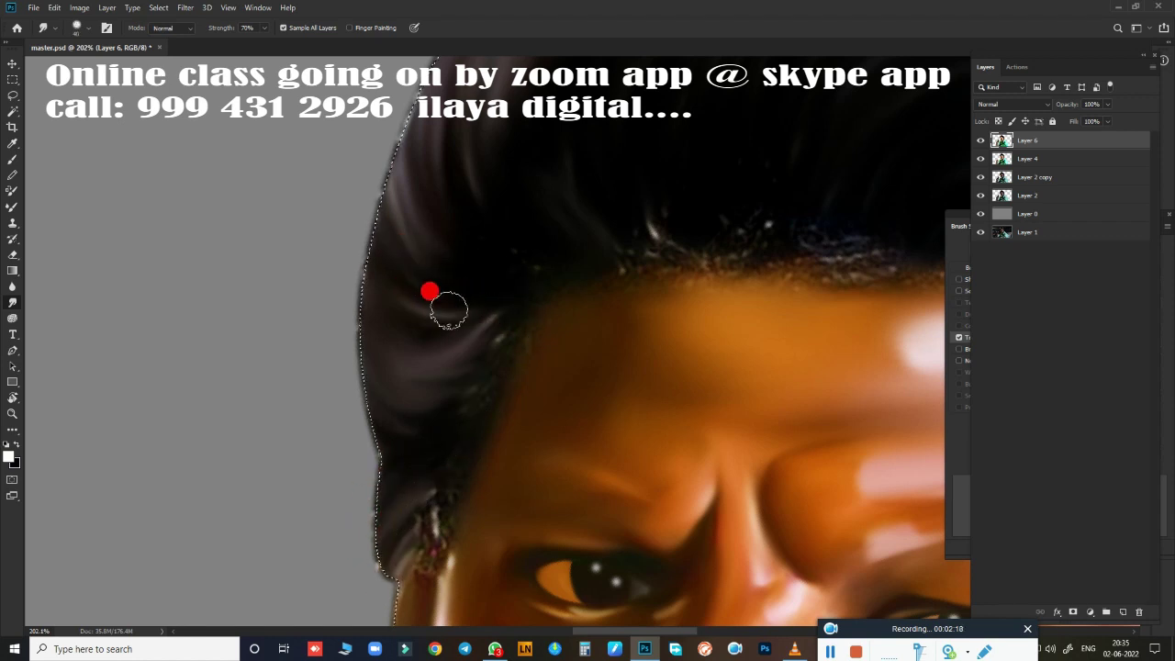
left_click_drag(448, 311, 514, 222)
Step: Smear dark hair strands down toward the ear and over the earring
mouse_move(587, 344)
left_mouse_down()
mouse_move(573, 130)
mouse_move(526, 158)
mouse_move(579, 145)
left_mouse_up()
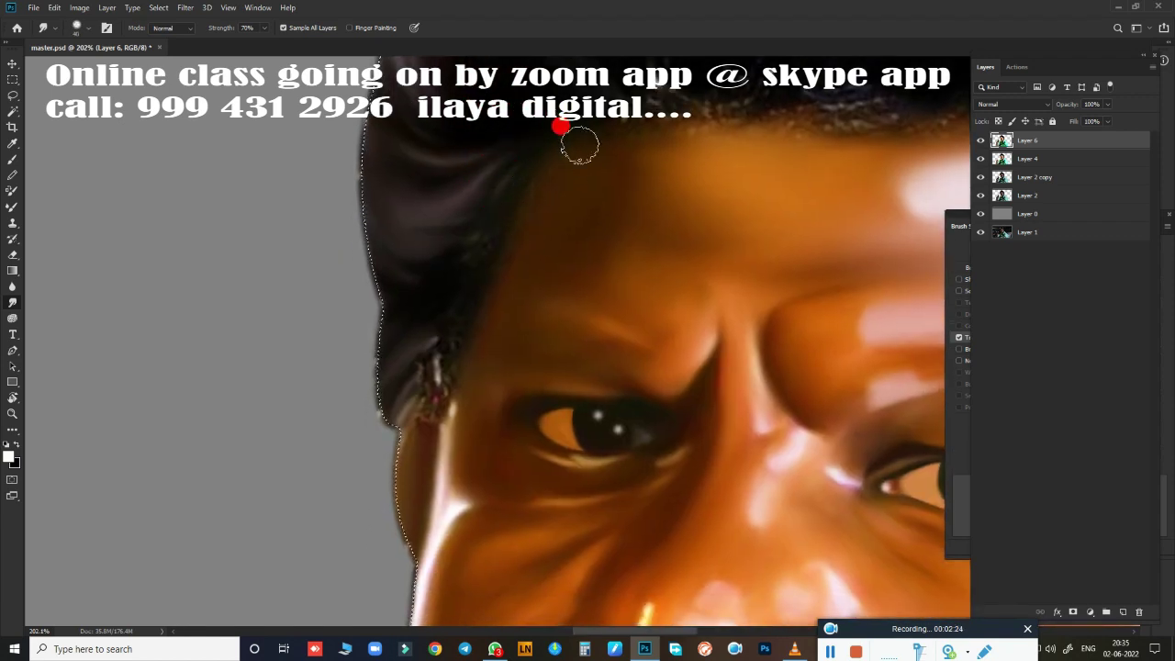
left_click_drag(516, 210, 438, 237)
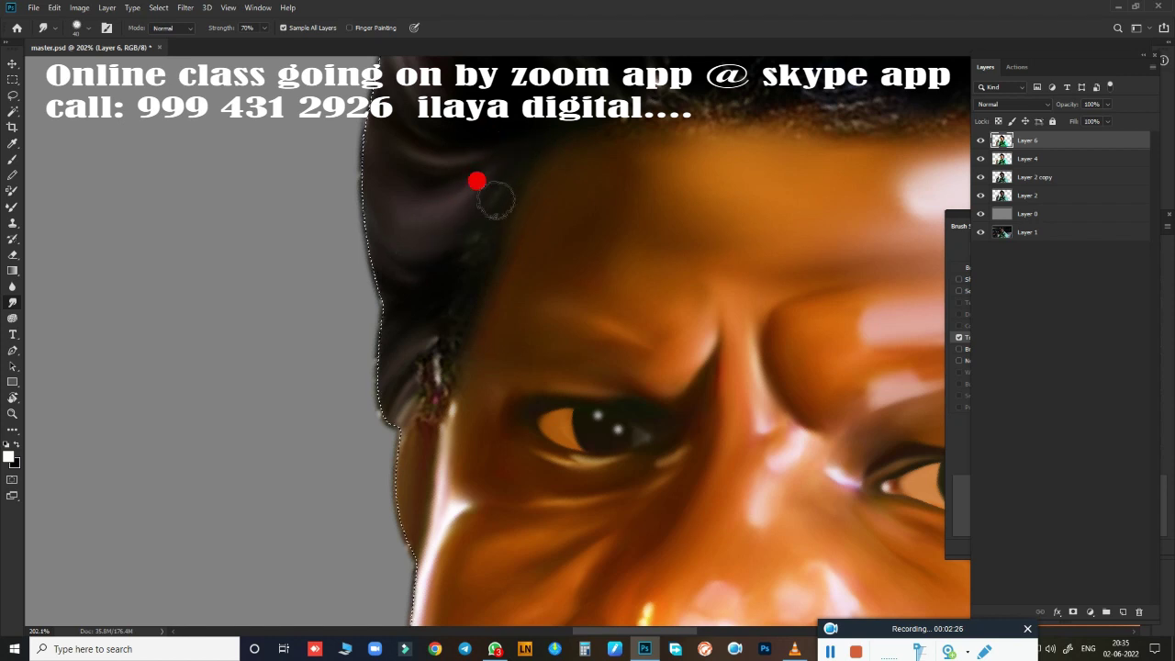
mouse_move(461, 316)
left_mouse_down()
mouse_move(471, 317)
mouse_move(430, 441)
mouse_move(422, 373)
mouse_move(412, 427)
mouse_move(430, 393)
mouse_move(383, 343)
mouse_move(385, 263)
mouse_move(349, 183)
mouse_move(436, 324)
mouse_move(380, 406)
mouse_move(401, 427)
mouse_move(428, 407)
mouse_move(405, 437)
left_mouse_up()
scroll(386, 420, "up", 3)
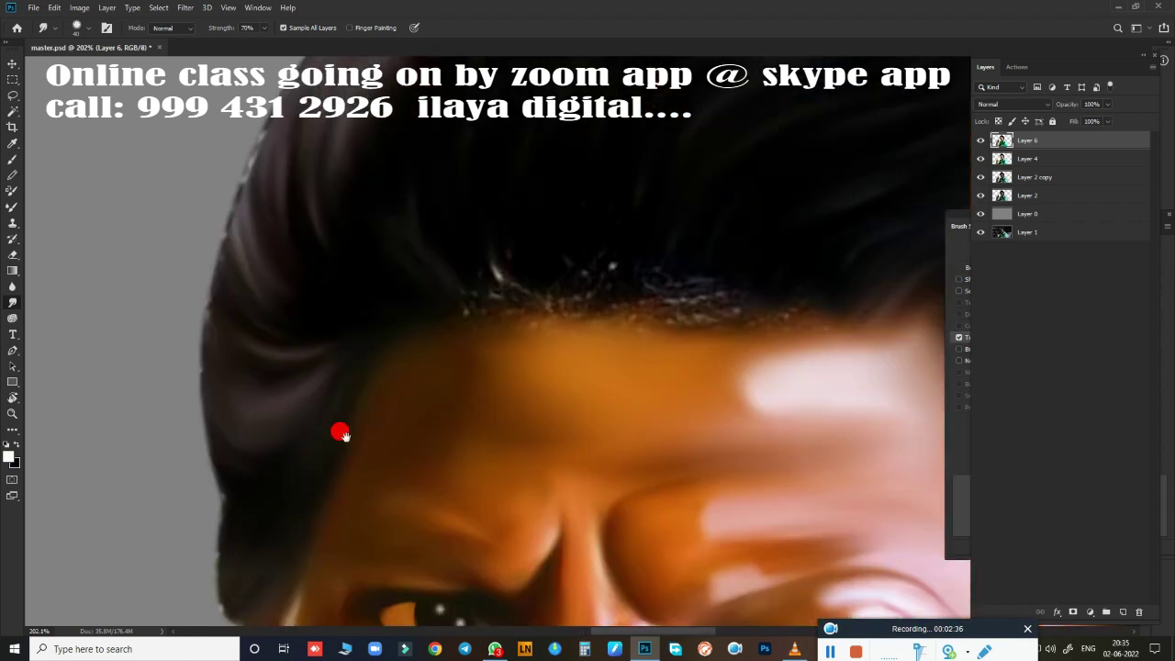
scroll(338, 427, "up", 2)
scroll(381, 385, "up", 3)
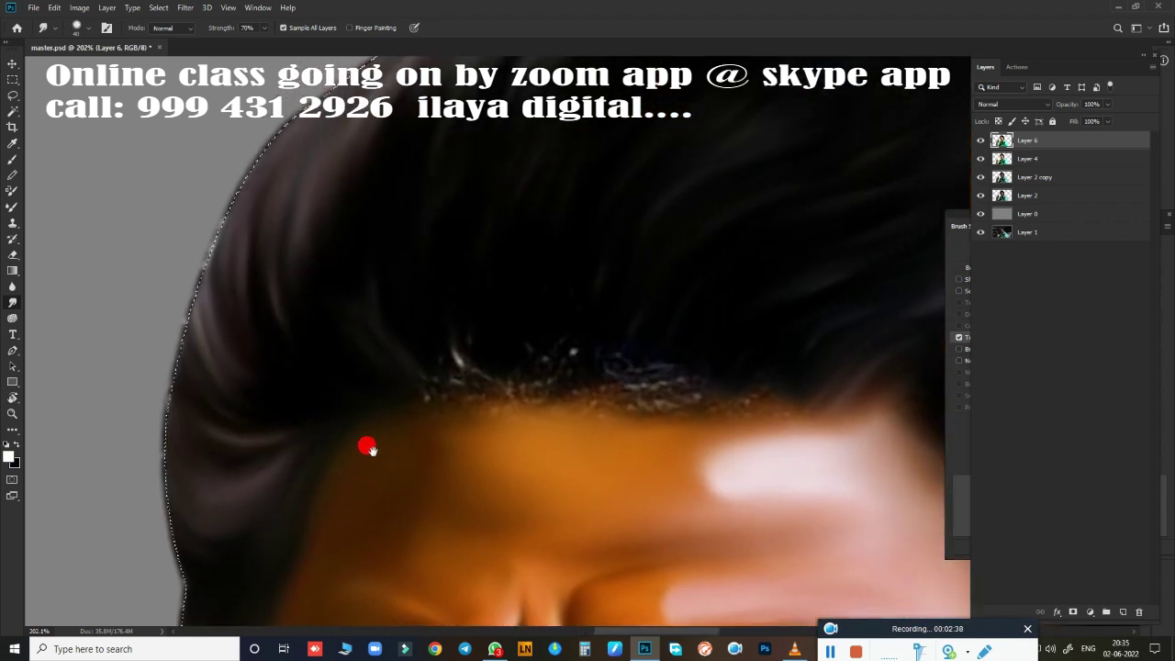
Step: Blend the hairline strands above the forehead into the skin, then fit the image on screen
mouse_move(294, 349)
left_mouse_down()
mouse_move(255, 238)
mouse_move(320, 383)
mouse_move(255, 406)
mouse_move(323, 197)
mouse_move(343, 248)
mouse_move(506, 361)
mouse_move(373, 244)
mouse_move(401, 348)
mouse_move(487, 352)
mouse_move(425, 260)
mouse_move(538, 257)
mouse_move(651, 178)
mouse_move(606, 239)
mouse_move(555, 265)
mouse_move(611, 241)
mouse_move(612, 262)
mouse_move(578, 283)
mouse_move(461, 140)
mouse_move(486, 236)
mouse_move(459, 174)
mouse_move(419, 215)
mouse_move(408, 171)
mouse_move(377, 242)
mouse_move(327, 211)
mouse_move(265, 212)
mouse_move(241, 241)
mouse_move(270, 270)
left_mouse_up()
left_click_drag(513, 281, 464, 412)
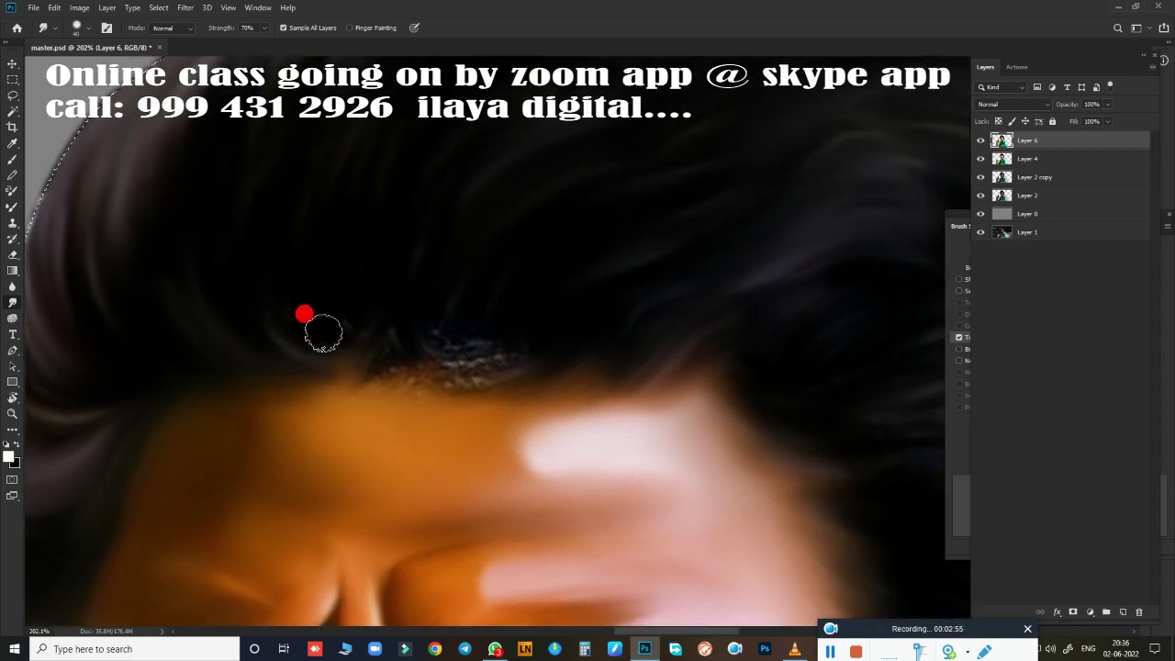
mouse_move(322, 331)
left_mouse_down()
mouse_move(275, 287)
mouse_move(347, 313)
mouse_move(391, 297)
mouse_move(464, 370)
mouse_move(455, 388)
mouse_move(454, 306)
mouse_move(522, 320)
mouse_move(407, 380)
mouse_move(446, 389)
mouse_move(416, 393)
mouse_move(336, 358)
mouse_move(325, 375)
left_mouse_up()
scroll(624, 394, "down", 5)
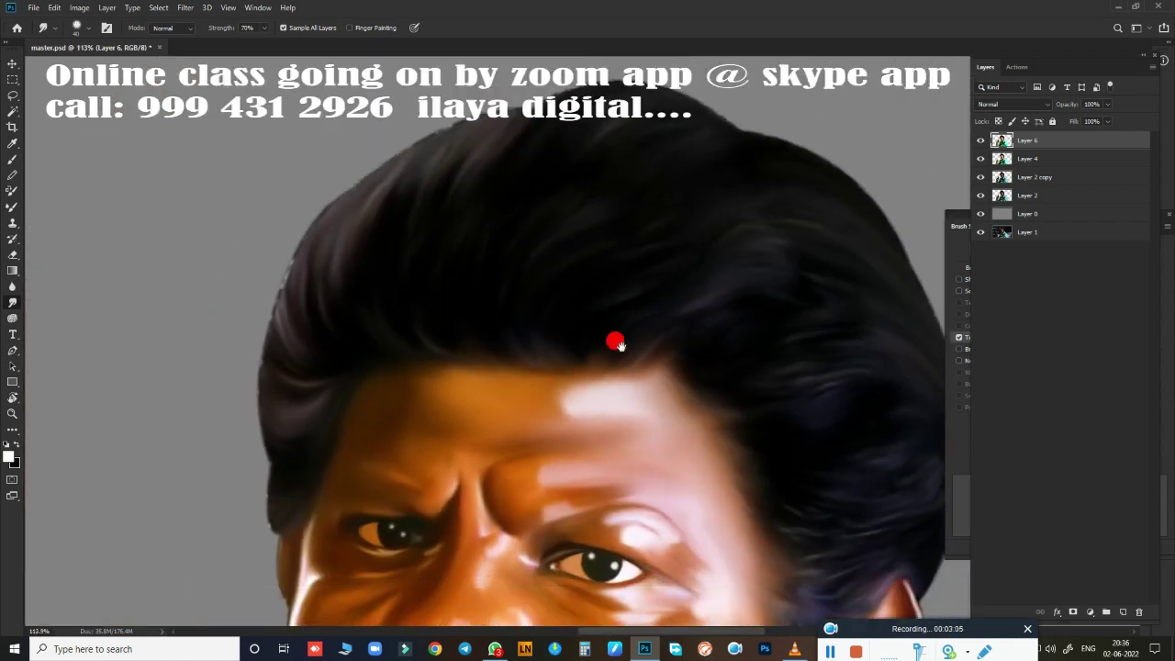
scroll(593, 175, "up", 2)
scroll(463, 253, "up", 2)
scroll(464, 253, "up", 3)
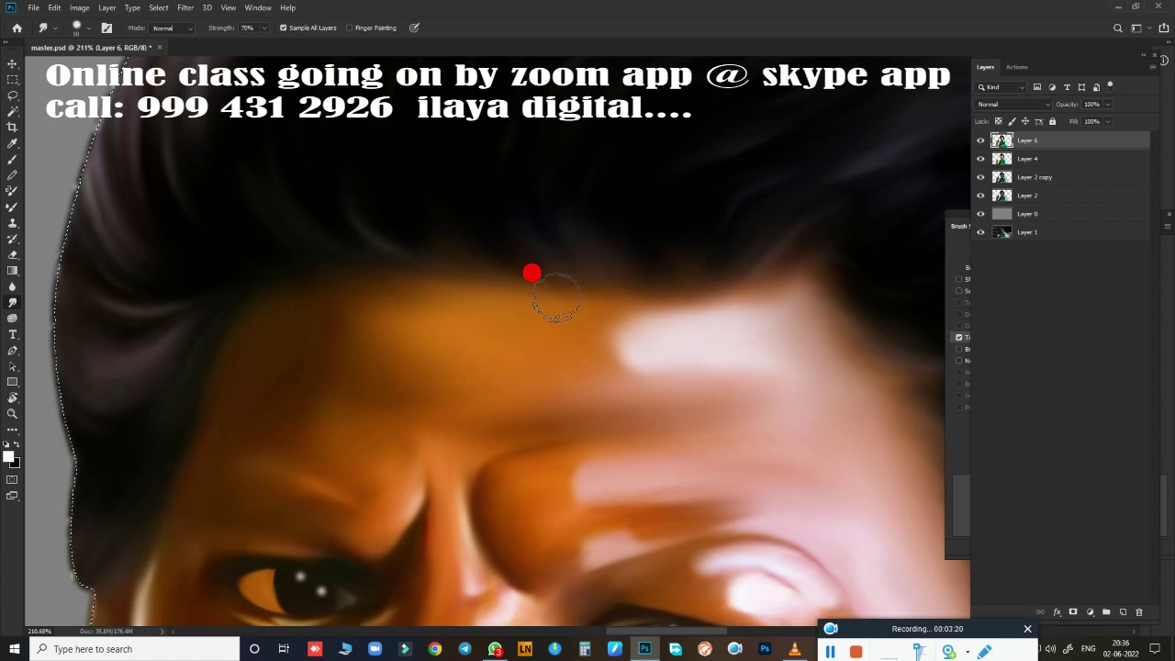
key("ctrl+0")
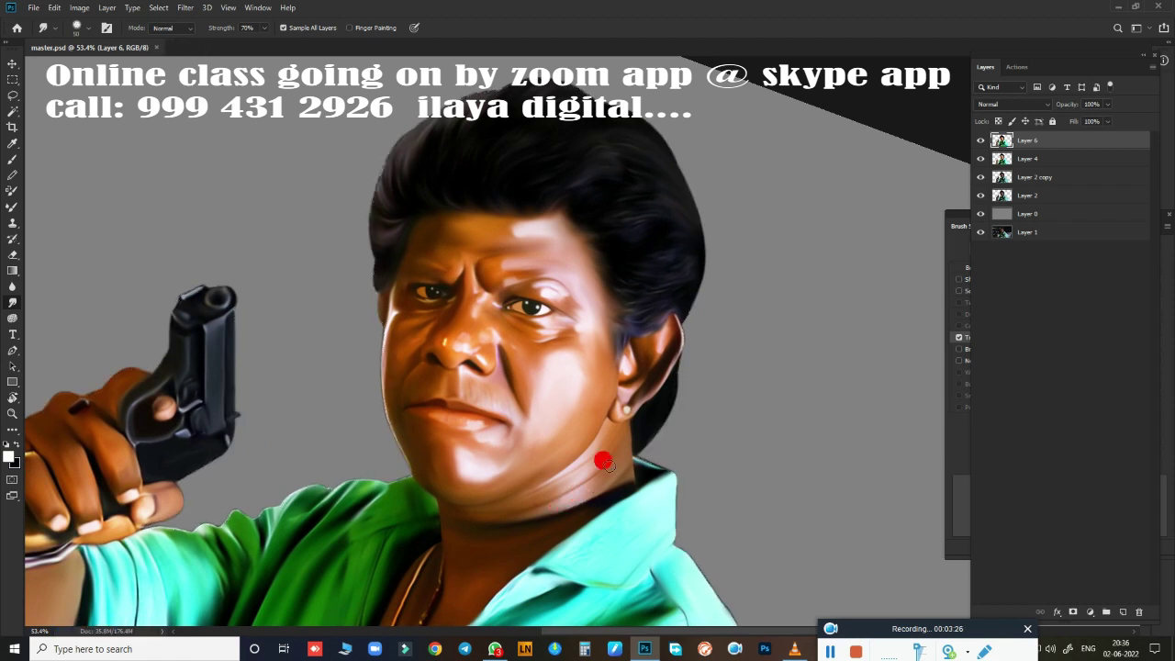
Step: Smear strands up across the top of the hair
scroll(707, 332, "up", 2)
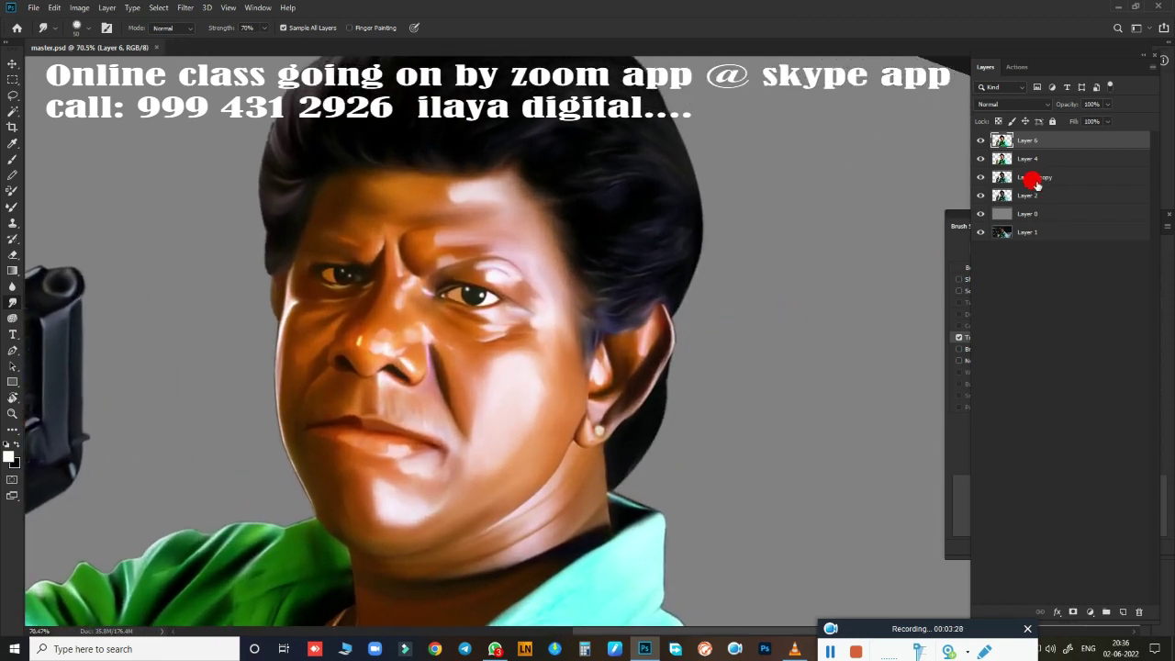
scroll(608, 375, "up", 3)
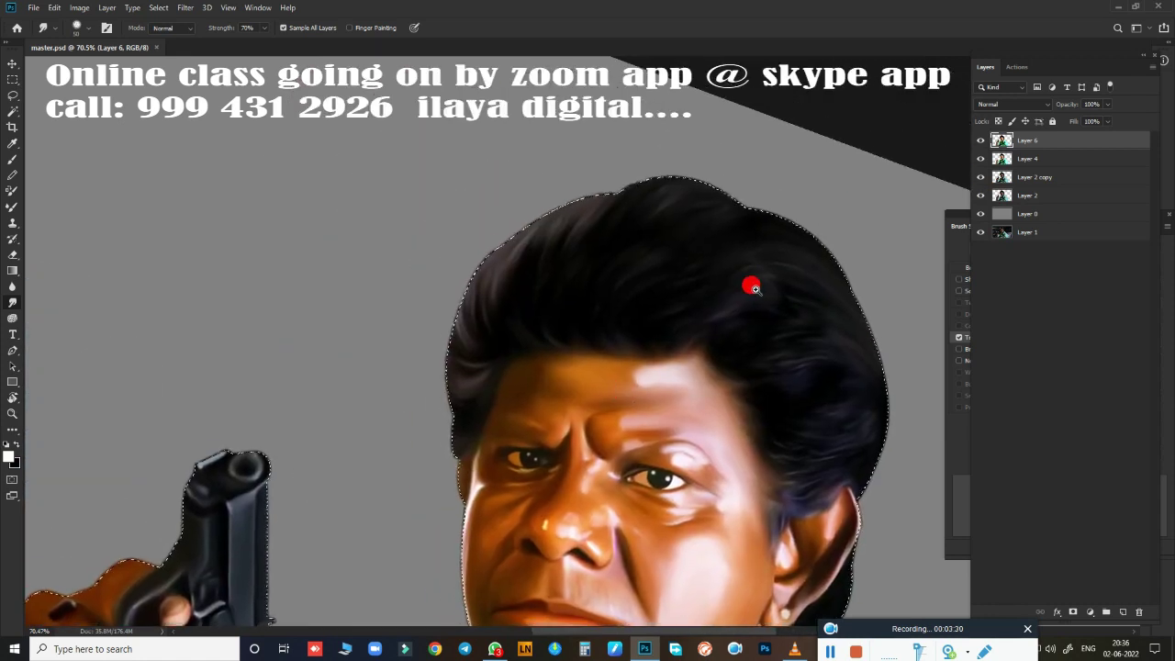
scroll(619, 266, "down", 1)
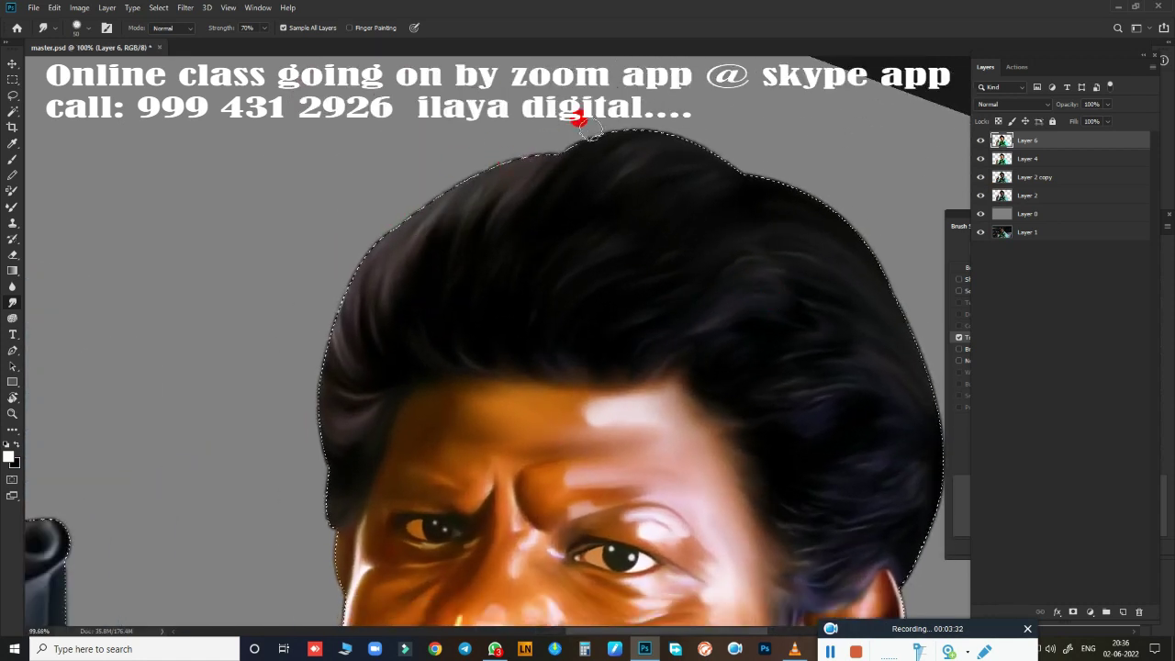
scroll(735, 358, "down", 2)
scroll(744, 362, "up", 3)
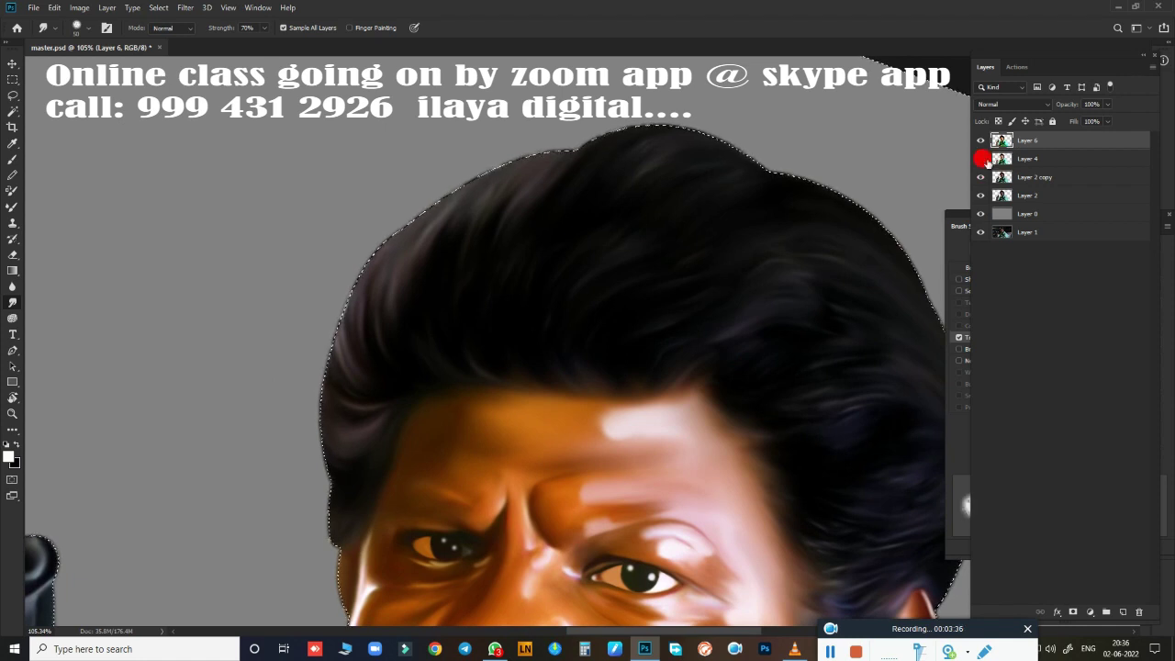
left_click_drag(768, 446, 822, 395)
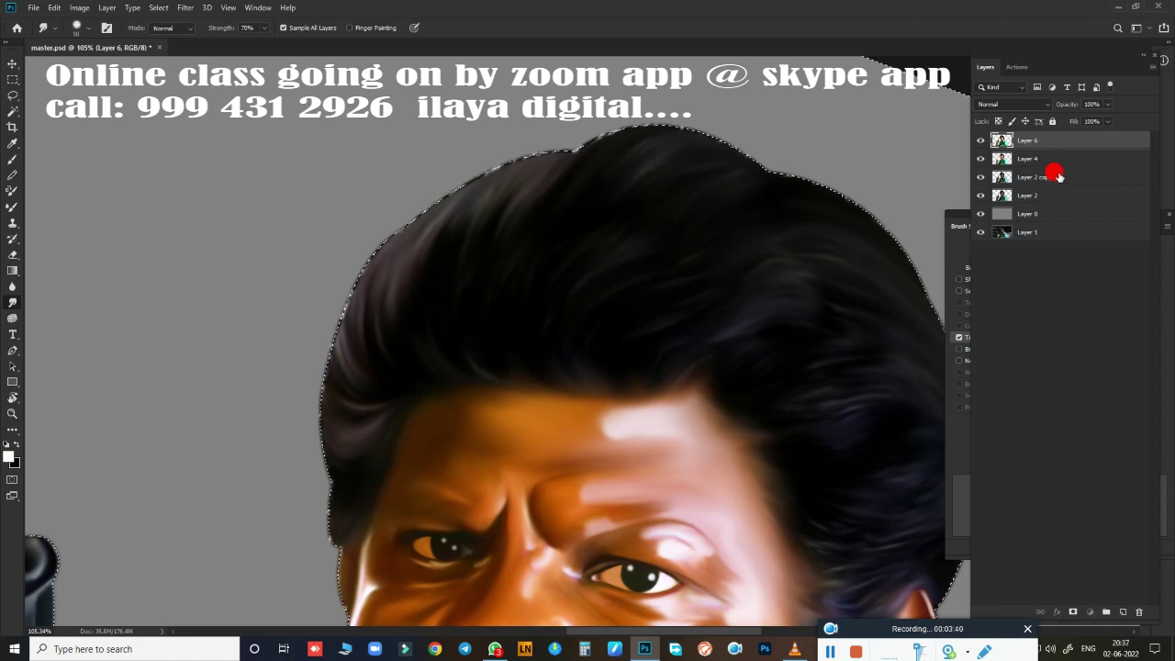
Step: Check Layer 2 copy and Layer 2, then reselect Layer 6
left_click(1056, 177)
left_click(1055, 196)
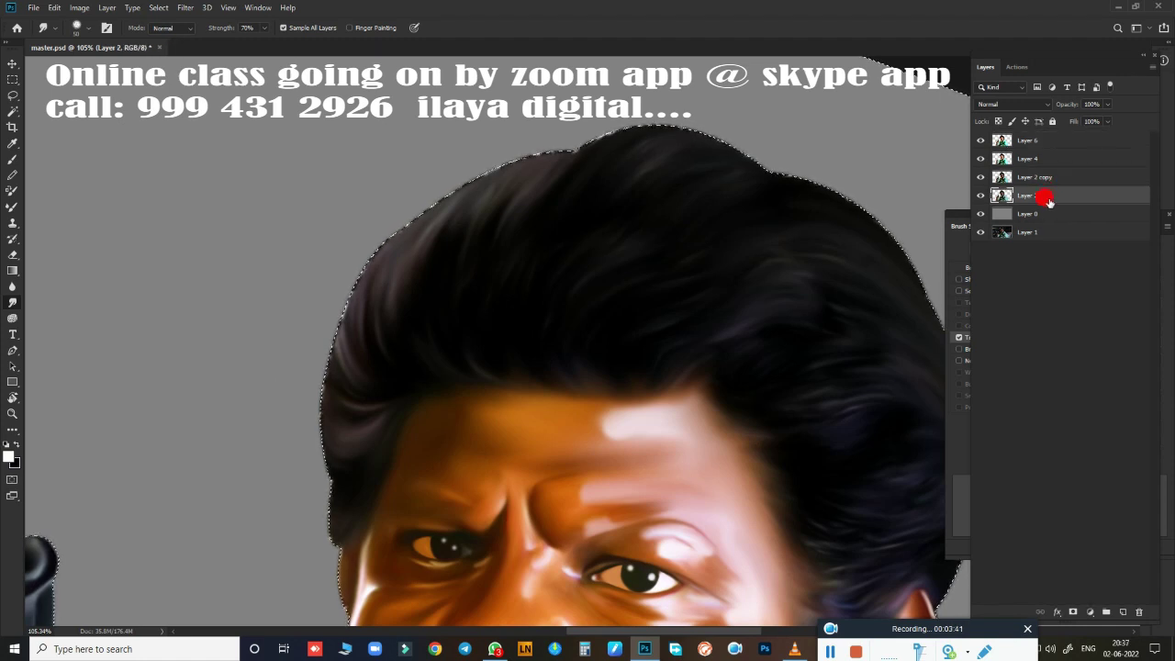
left_click(1054, 145)
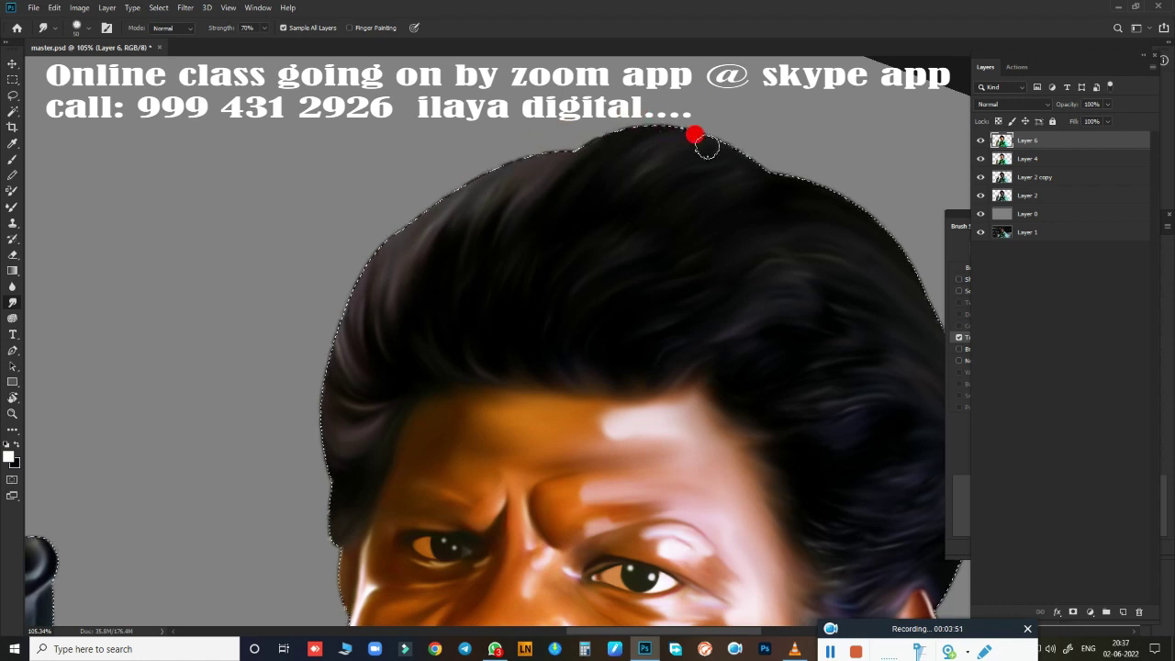
Step: Zoom out to about 20% and deselect the outline around the man's figure
mouse_move(745, 171)
left_mouse_down()
mouse_move(417, 228)
mouse_move(518, 316)
left_mouse_up()
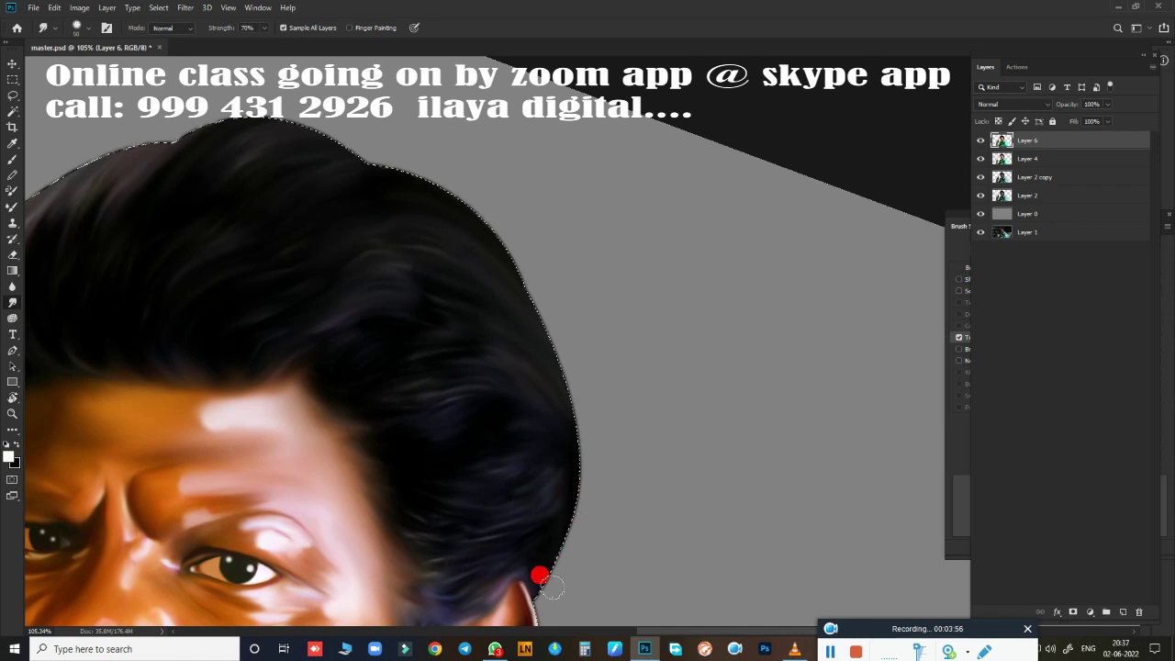
scroll(646, 446, "down", 3)
scroll(706, 404, "down", 1)
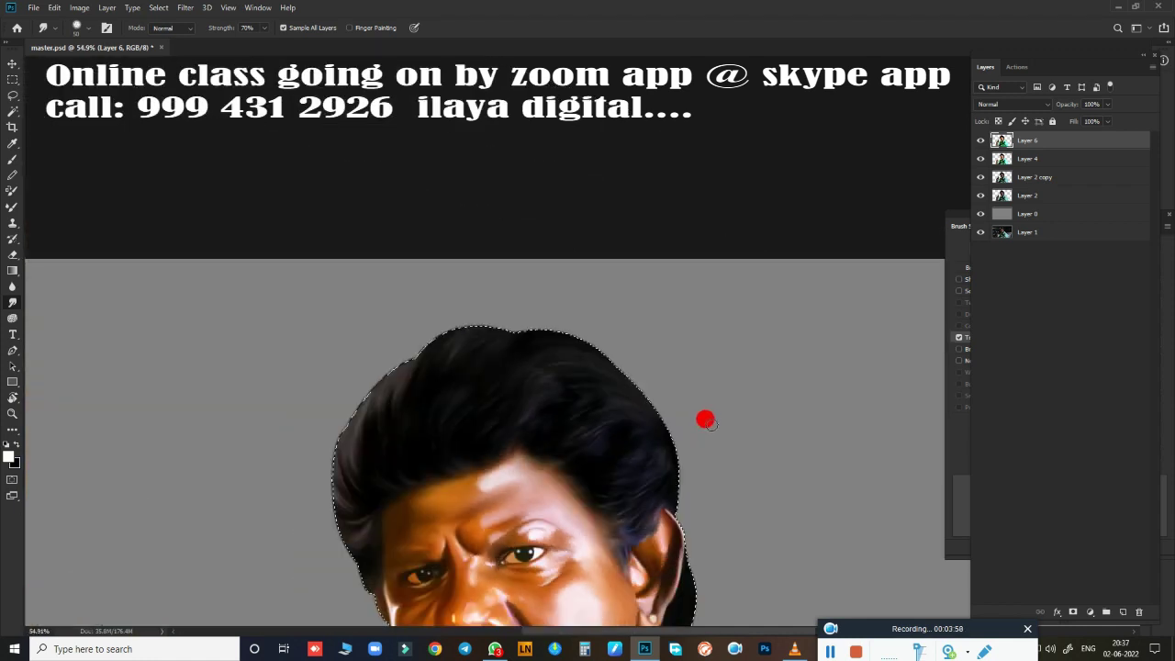
scroll(705, 419, "down", 2)
scroll(688, 433, "down", 2)
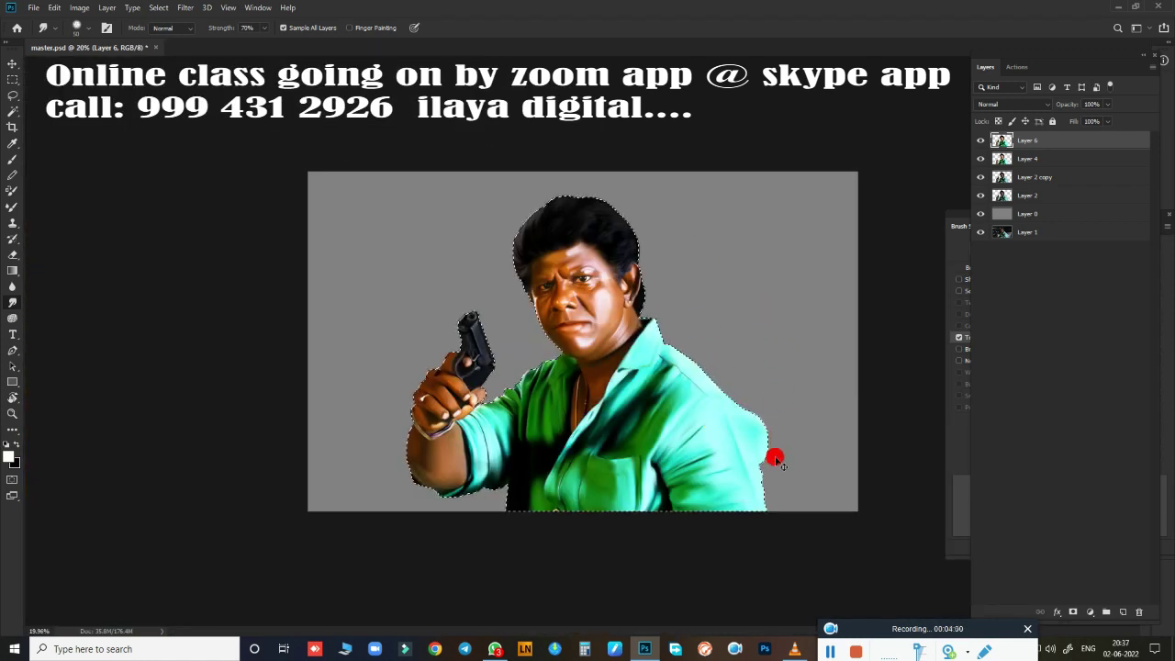
key("ctrl+d")
scroll(650, 300, "up", 1)
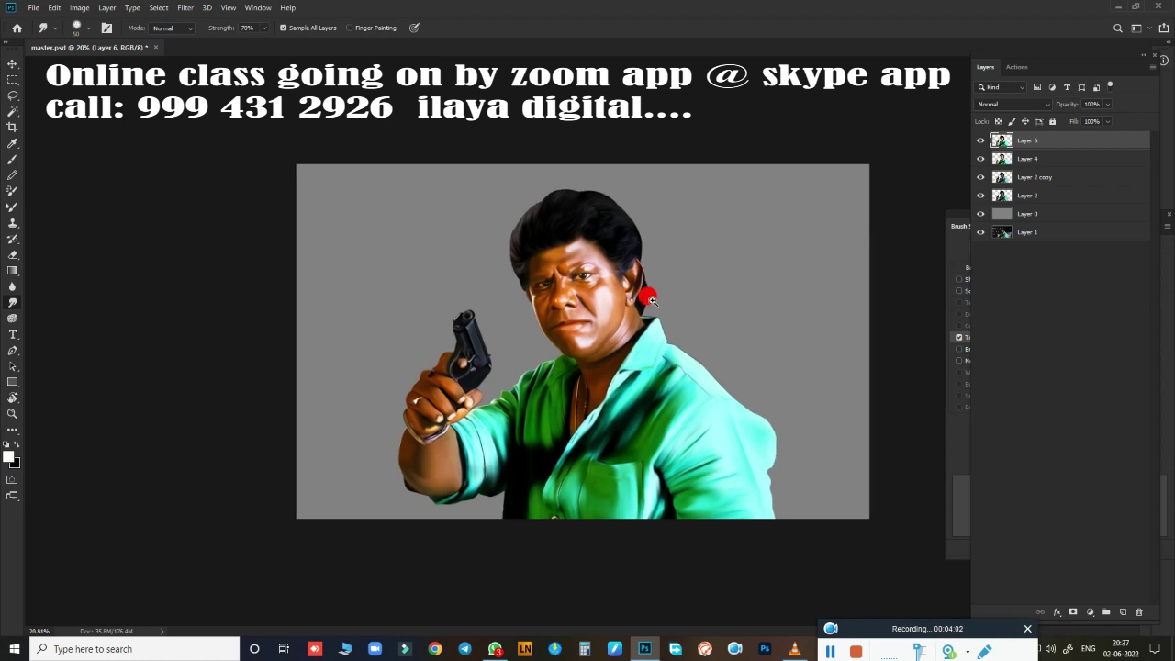
Step: Hide the grey Layer 0 to reveal the street background and toggle Layer 6 to compare
left_click(980, 213)
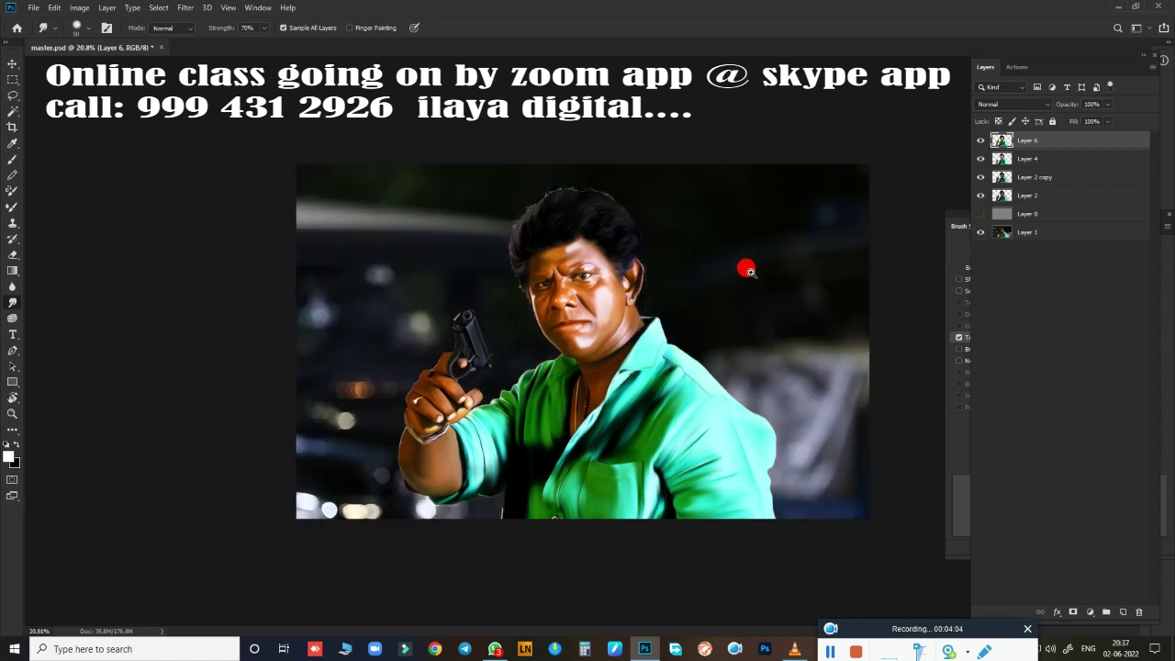
scroll(761, 280, "up", 5)
scroll(782, 296, "up", 3)
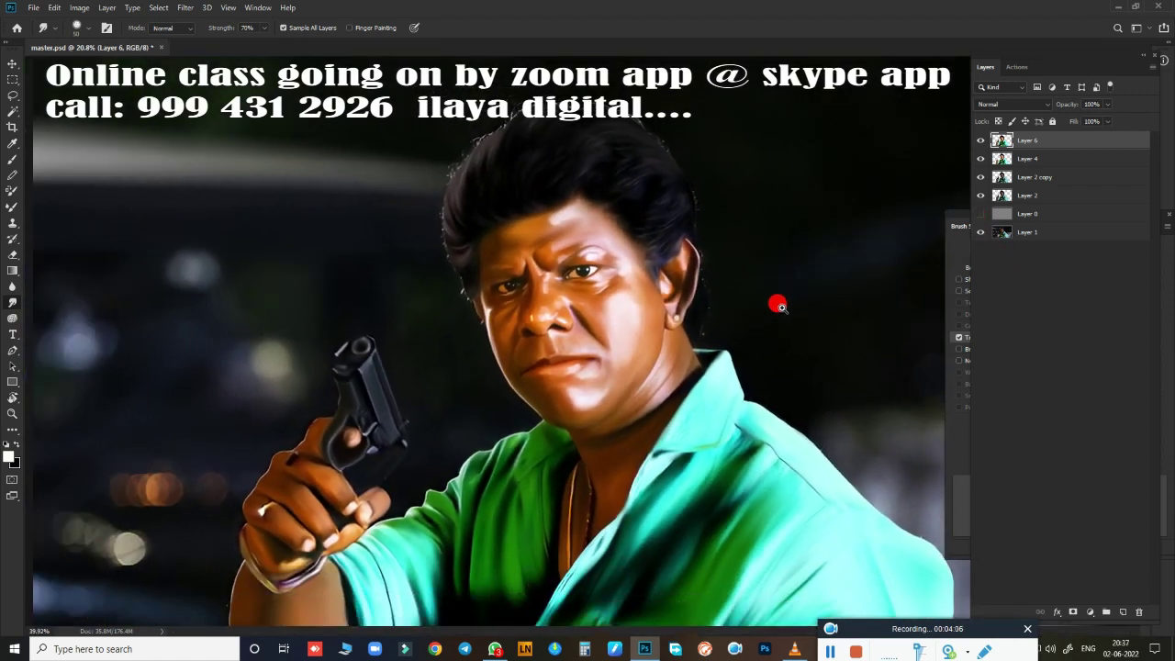
scroll(778, 307, "down", 1)
left_click(1033, 235)
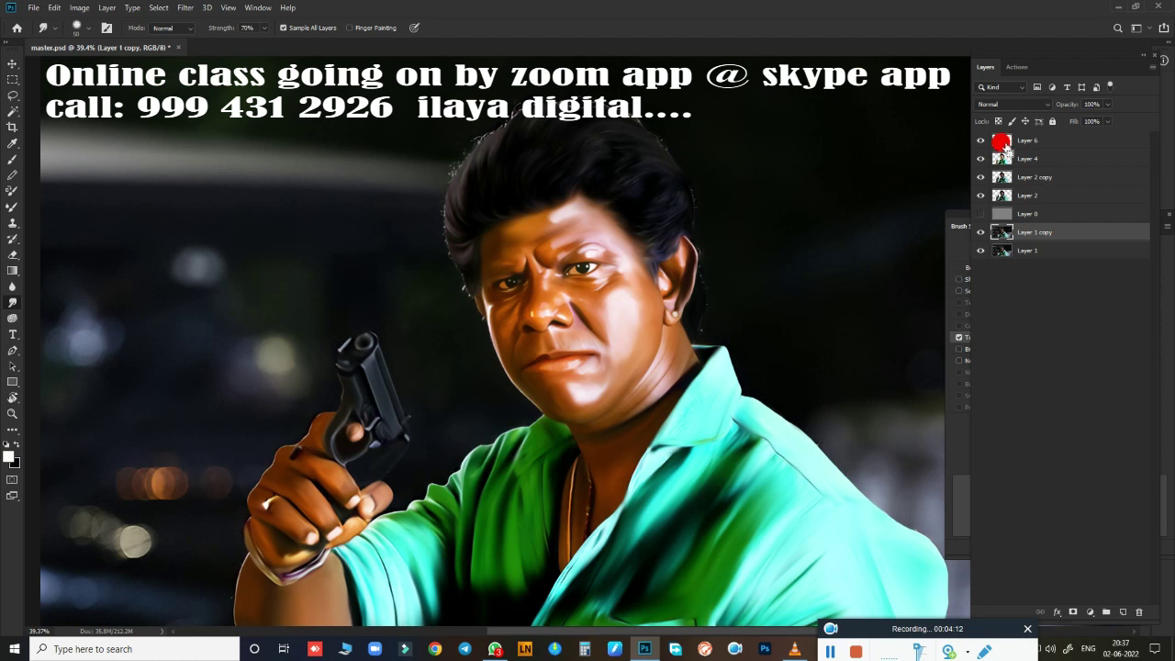
left_click(980, 141)
left_click(981, 140)
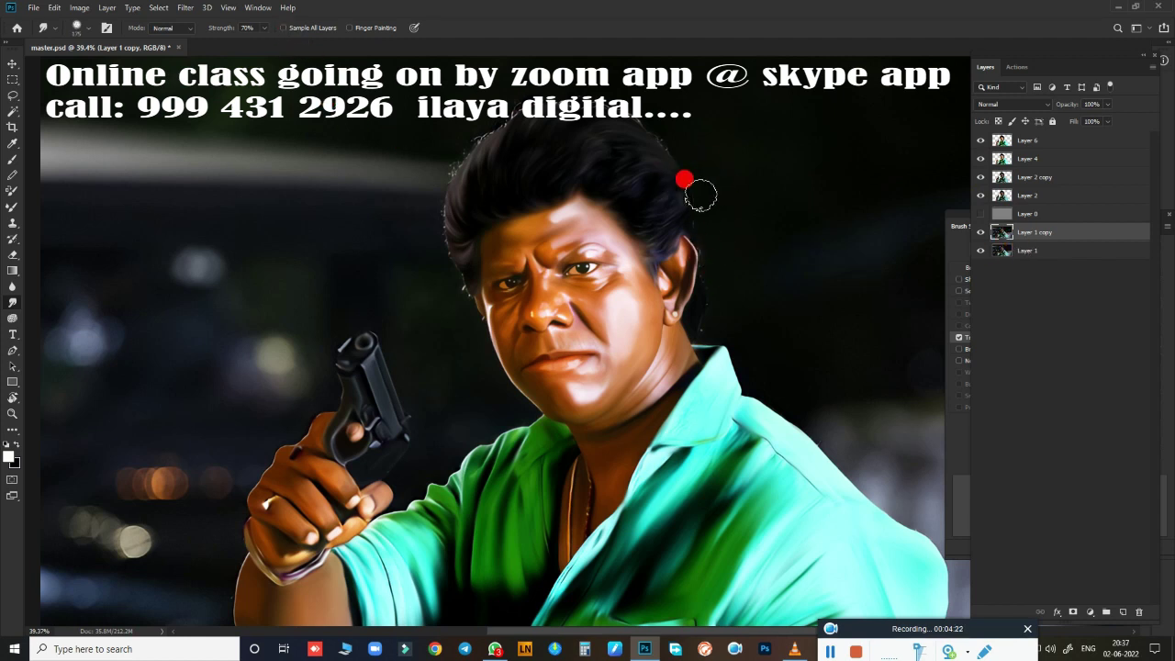
Step: Smudge the dark background into the hair edges and the left edge down to the temple
left_click_drag(719, 230, 720, 241)
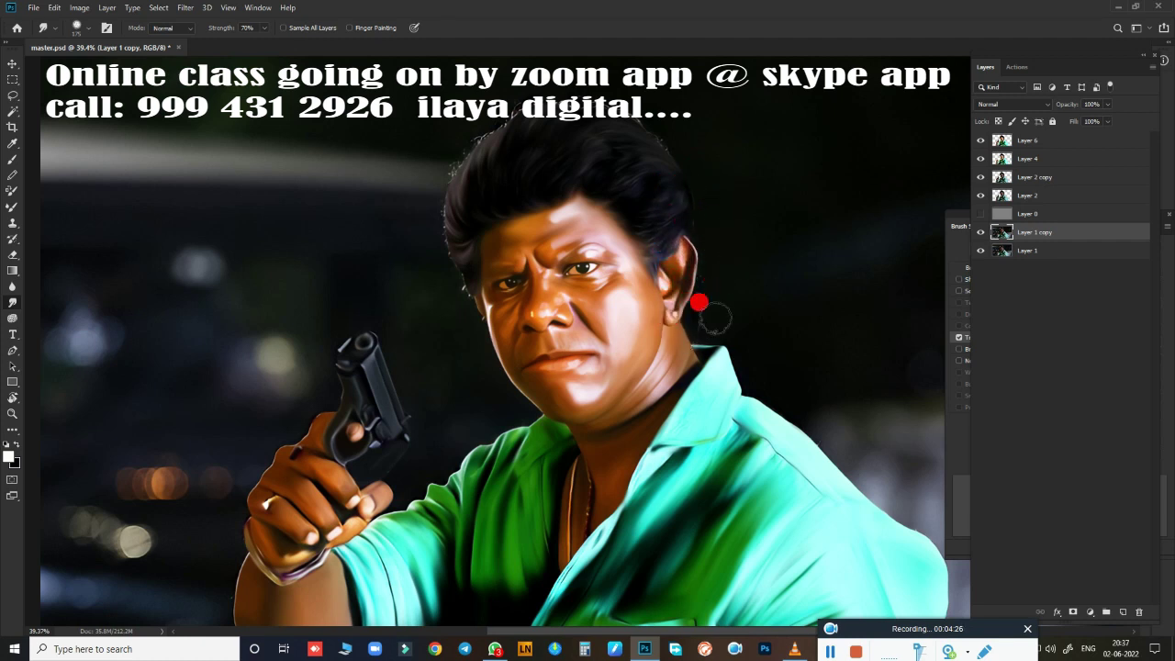
mouse_move(724, 310)
left_mouse_down()
mouse_move(558, 433)
mouse_move(470, 163)
mouse_move(520, 131)
left_mouse_up()
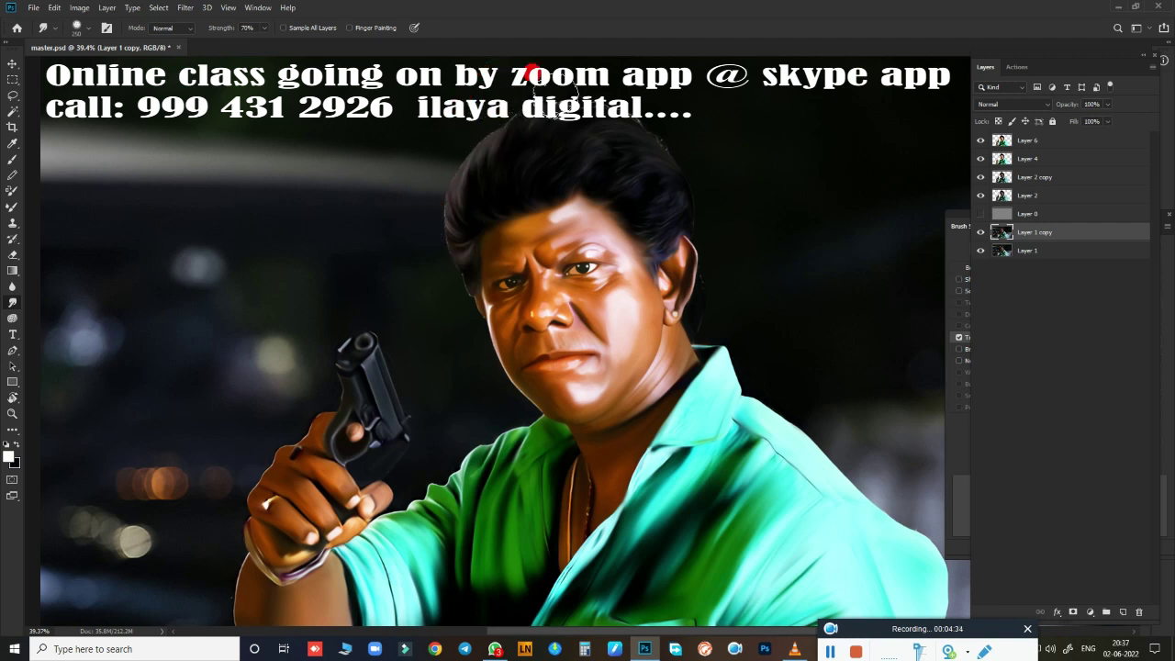
left_click_drag(576, 104, 537, 132)
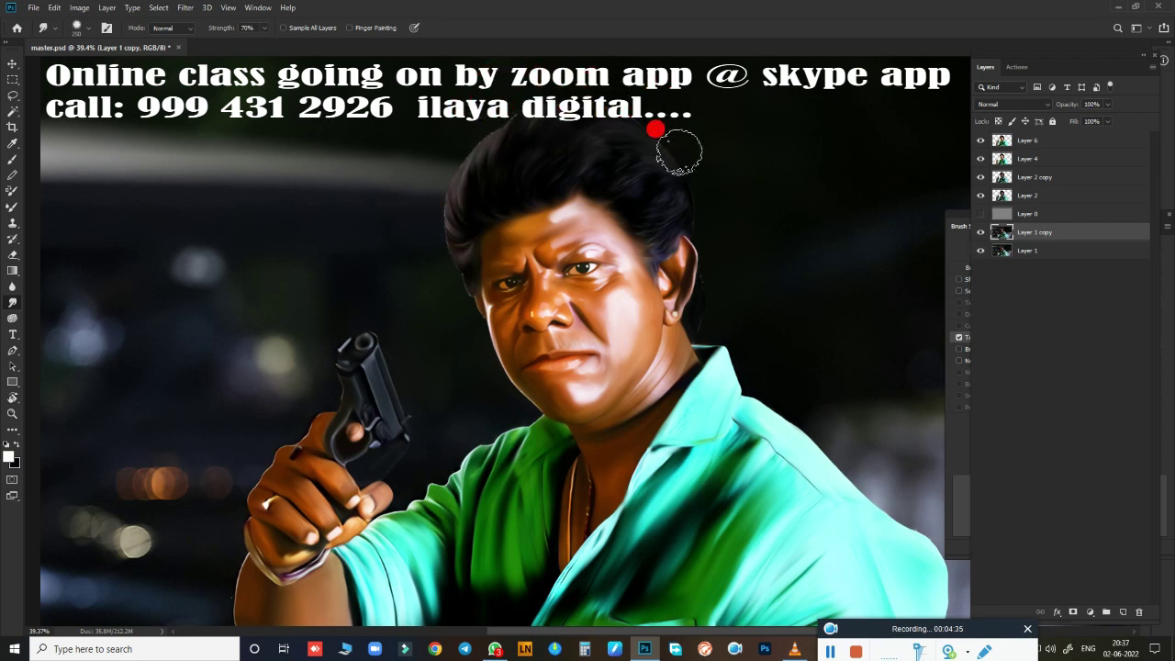
scroll(722, 428, "down", 1)
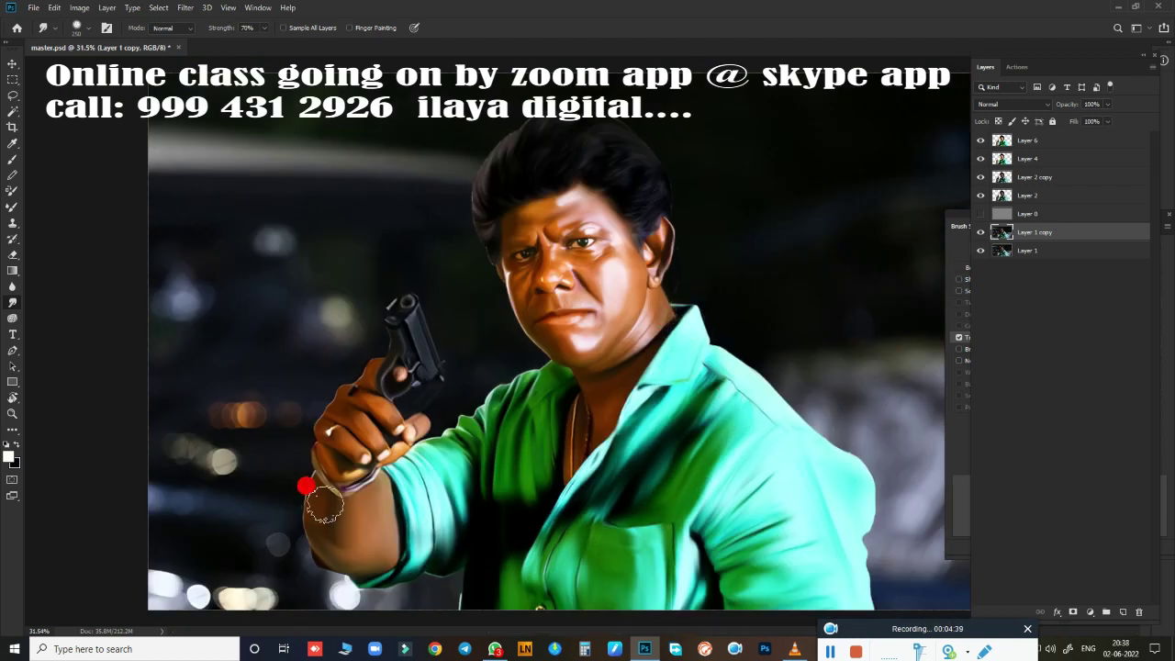
left_click(839, 294)
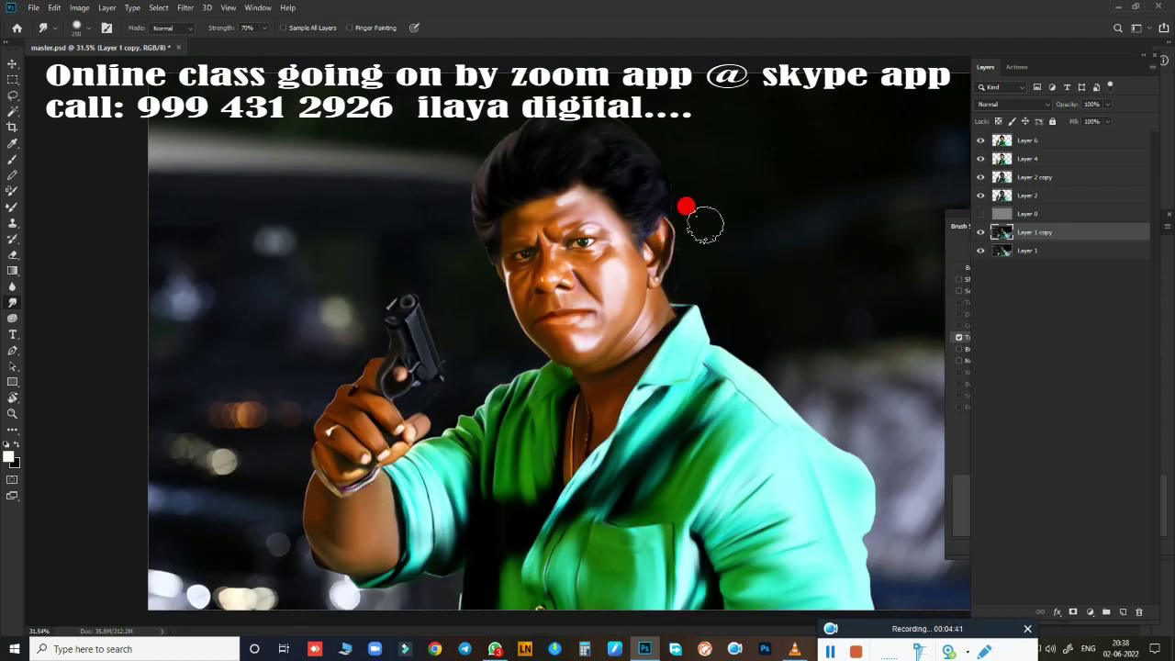
left_click_drag(780, 273, 632, 191)
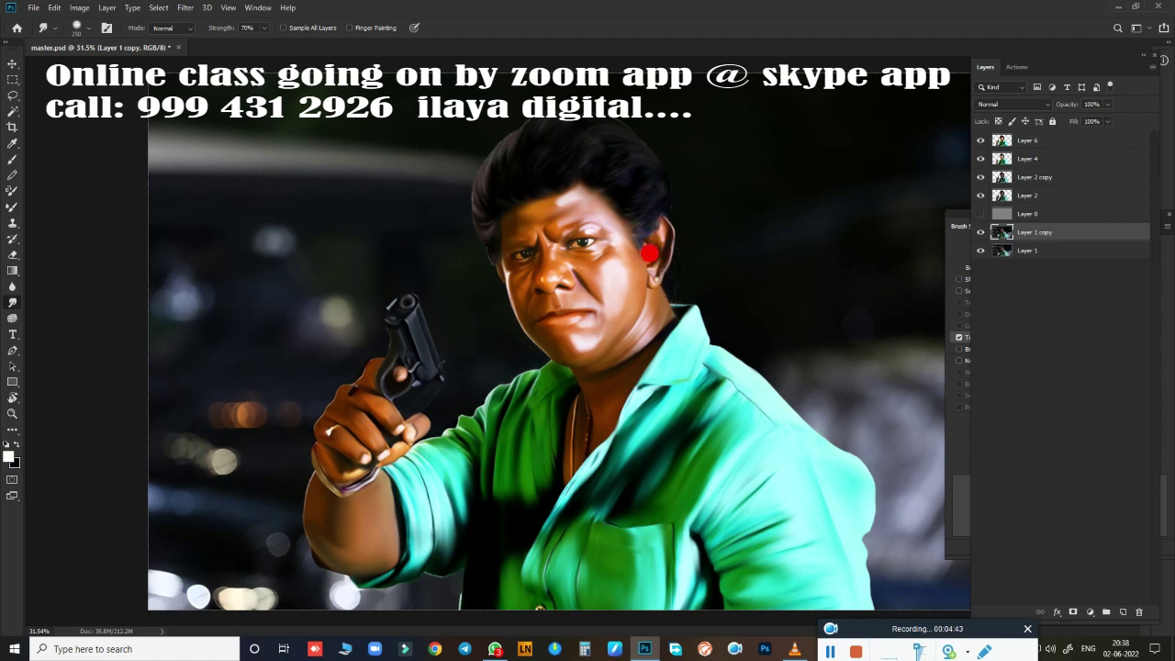
left_click_drag(508, 151, 502, 244)
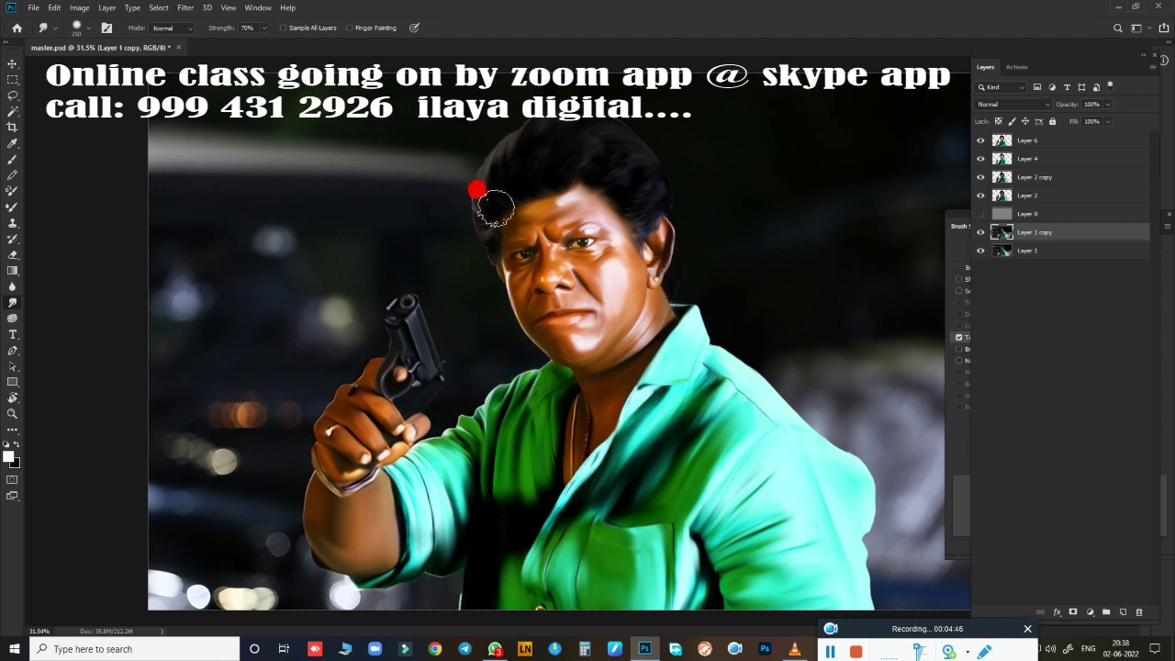
left_click_drag(627, 303, 682, 401)
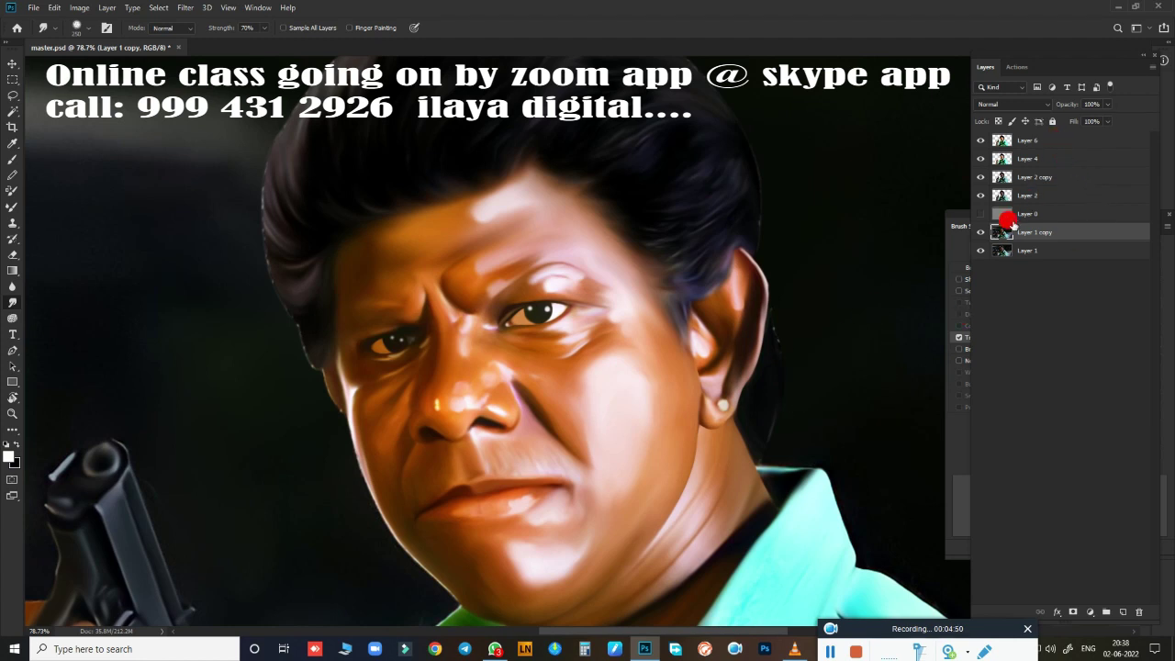
Step: Hide the grey Layer 0, make Layer 6 active and fit the painting in the window
left_click(980, 213)
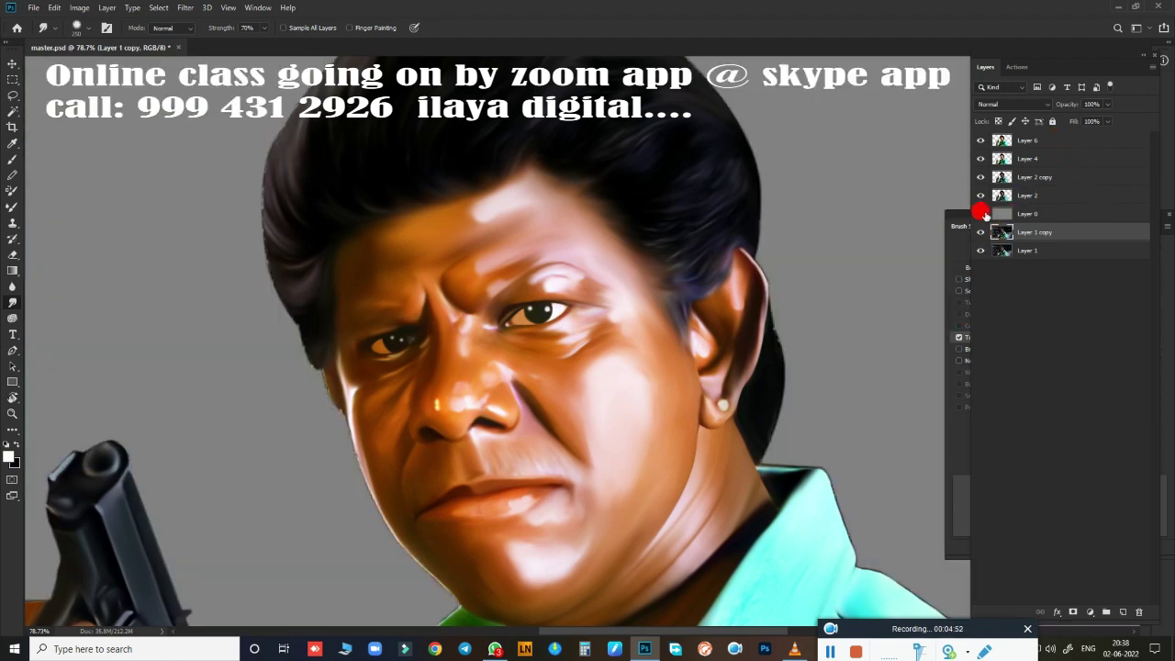
left_click(1027, 140)
key("ctrl+0")
scroll(748, 250, "up", 1)
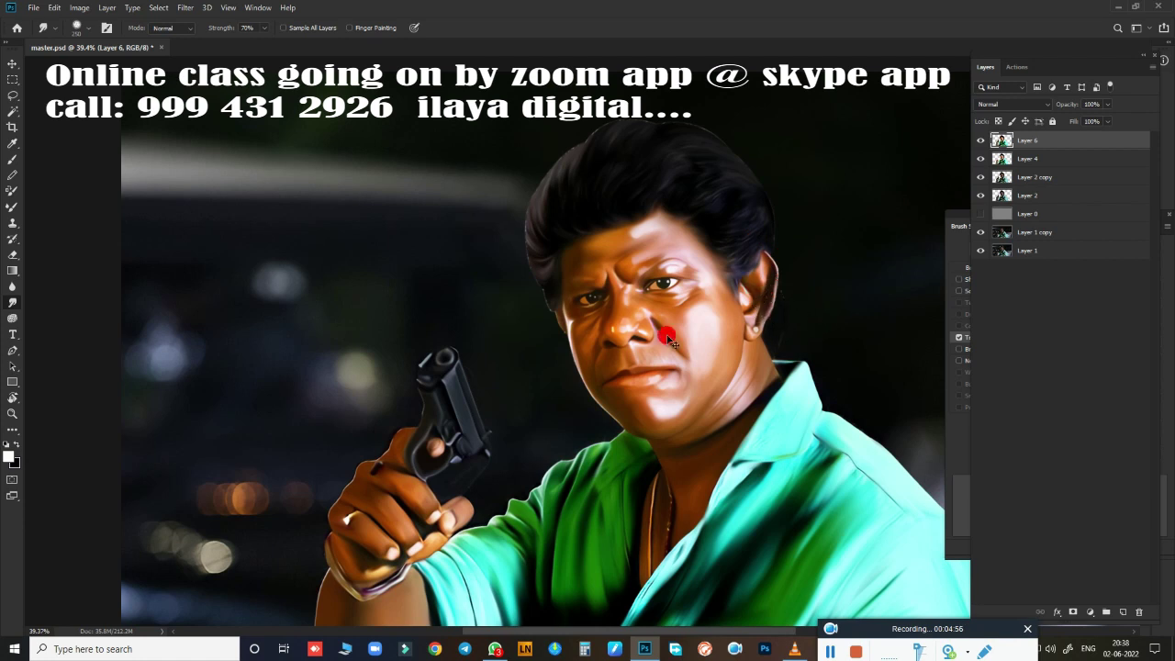
scroll(637, 344, "up", 1)
scroll(724, 343, "up", 1)
scroll(630, 343, "up", 1)
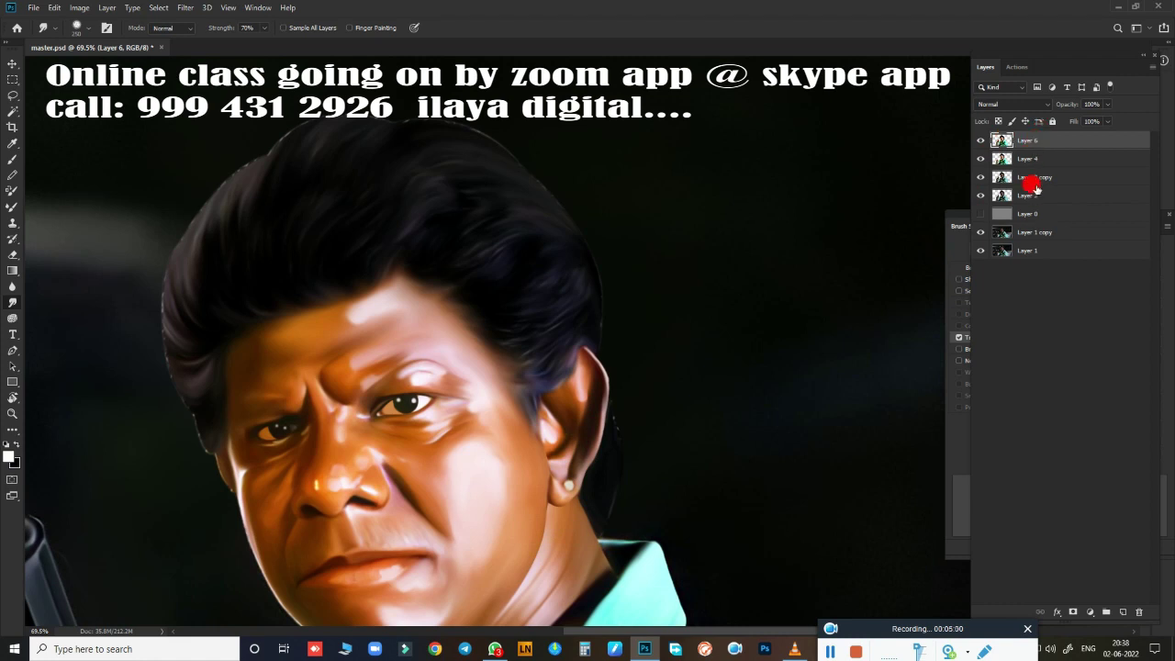
Step: Add a new empty Layer 7 at the top and blend the painting along the ear
left_click(1120, 612)
scroll(559, 367, "down", 1)
scroll(563, 270, "down", 1)
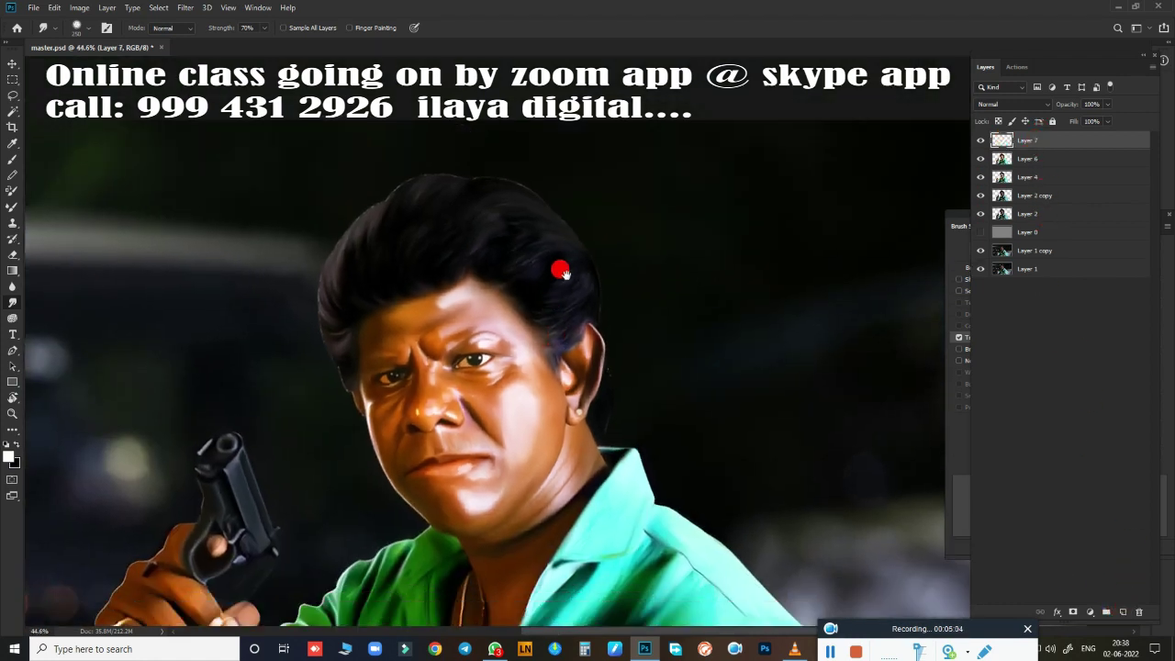
left_click_drag(686, 216, 702, 251)
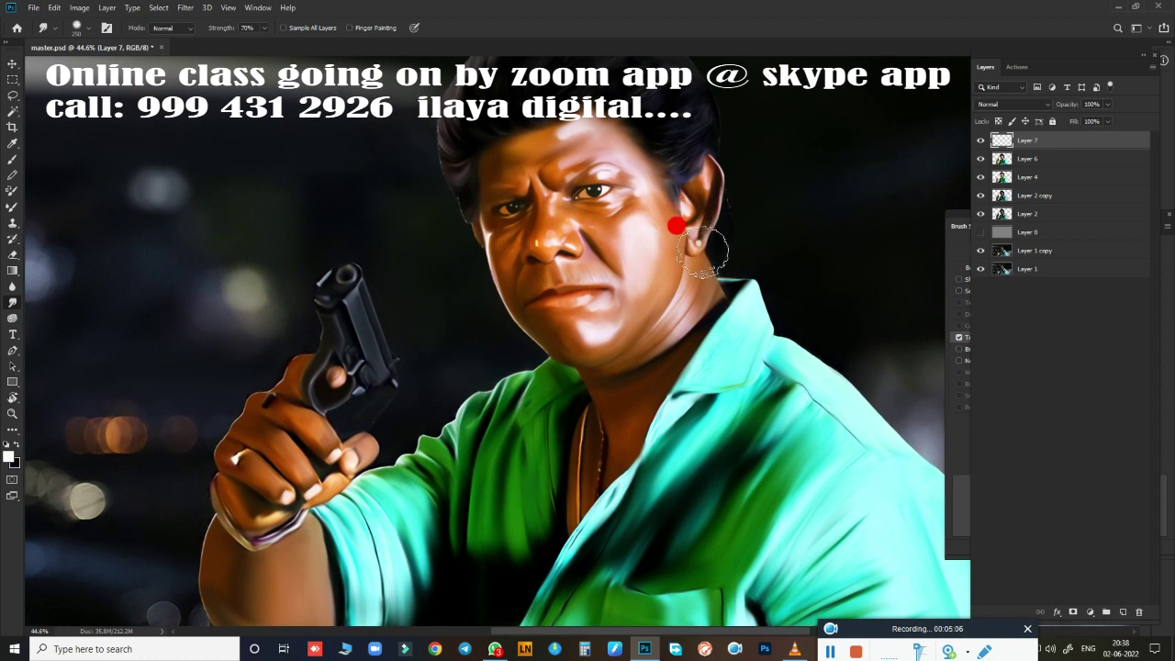
scroll(704, 175, "up", 3)
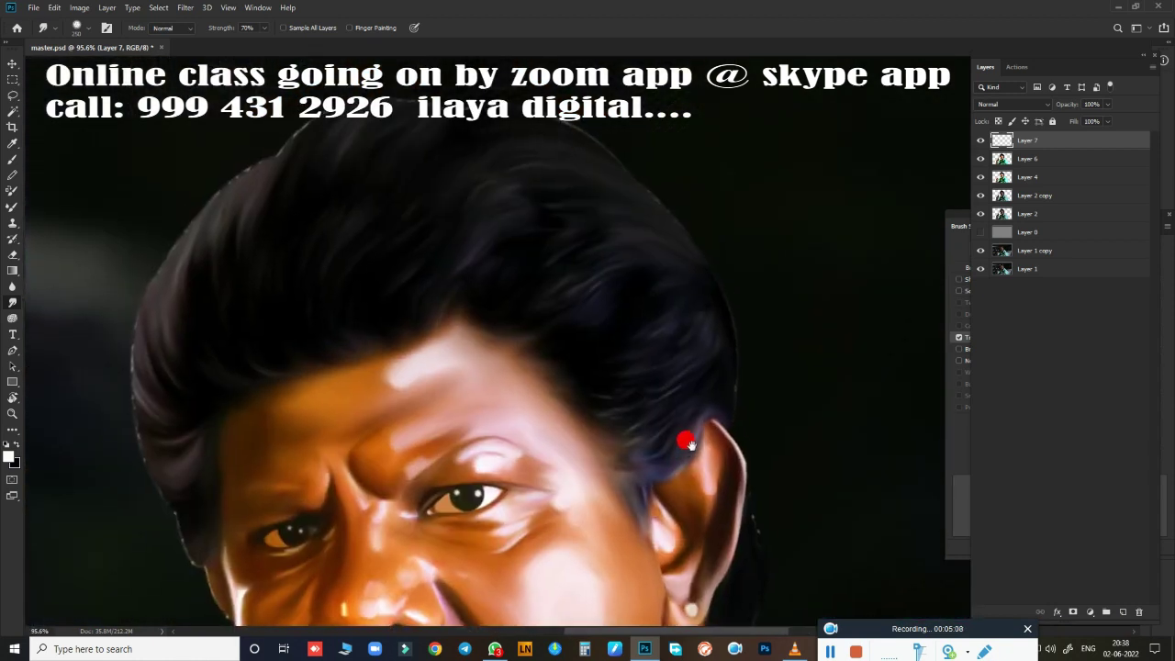
Step: Switch to the Brush tool and review its size and preset options
key("b")
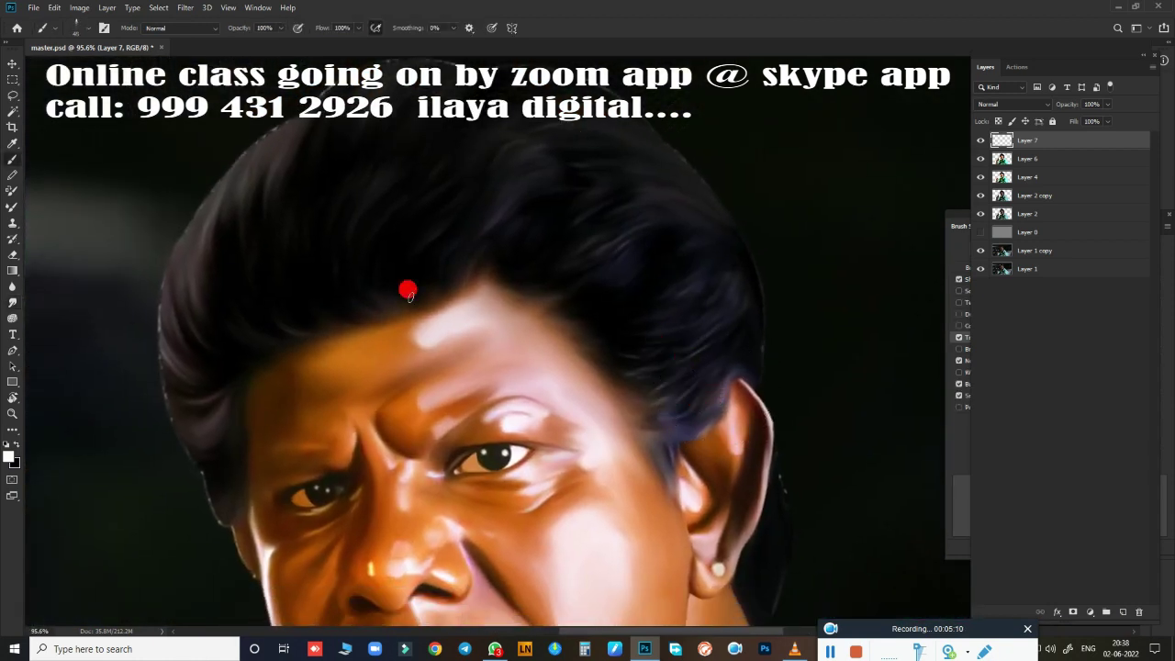
right_click(475, 347)
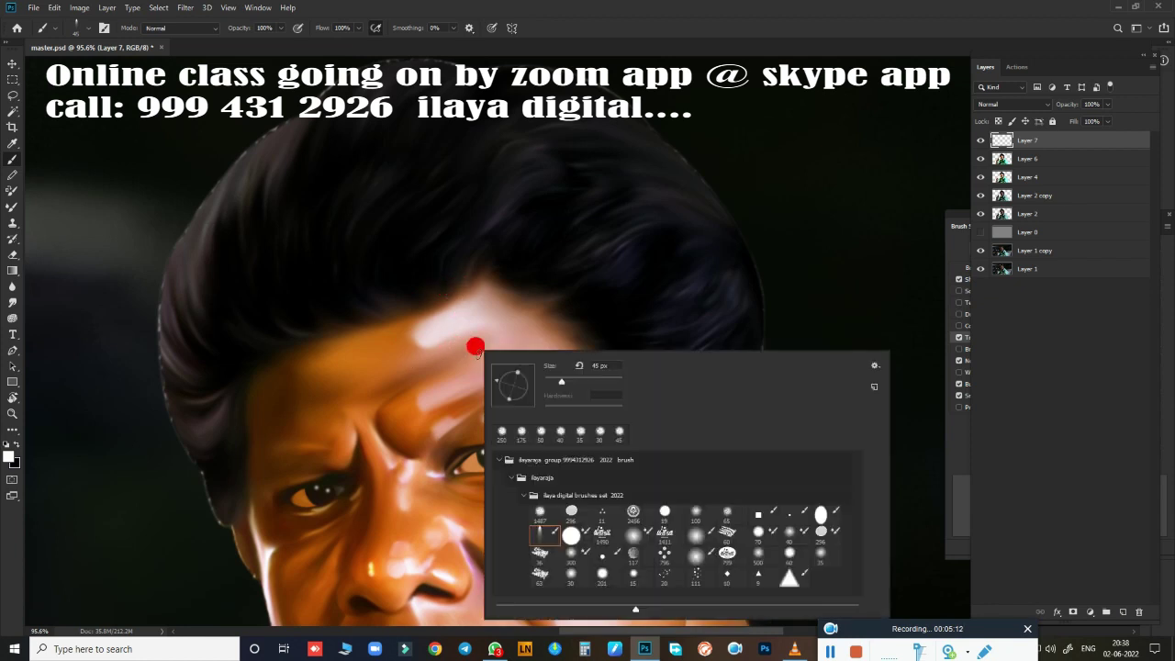
left_click(615, 37)
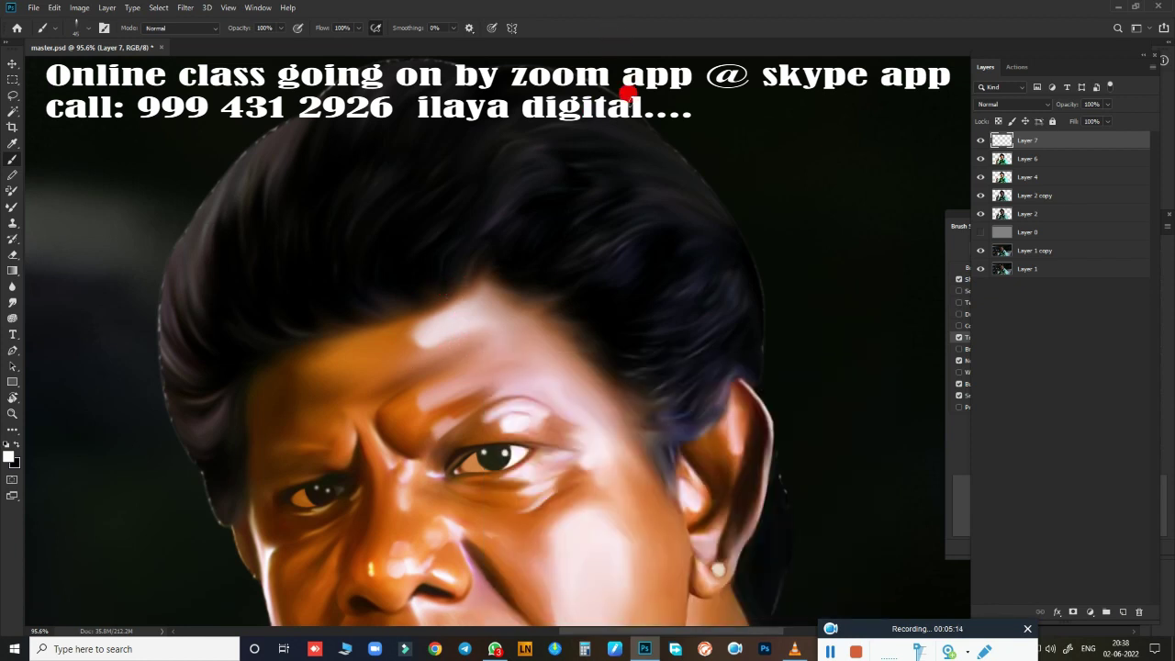
Step: Rotate the canvas view to about 25 degrees, then back to about -7 degrees
key("r")
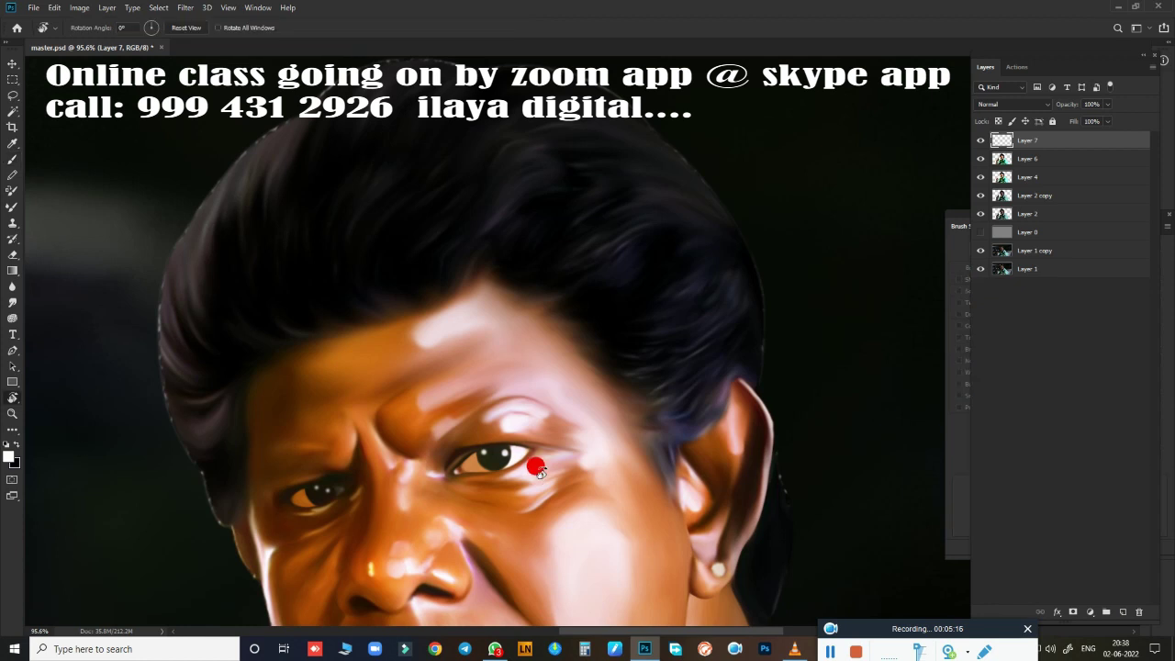
mouse_move(638, 240)
left_mouse_down()
mouse_move(681, 288)
mouse_move(677, 257)
left_mouse_up()
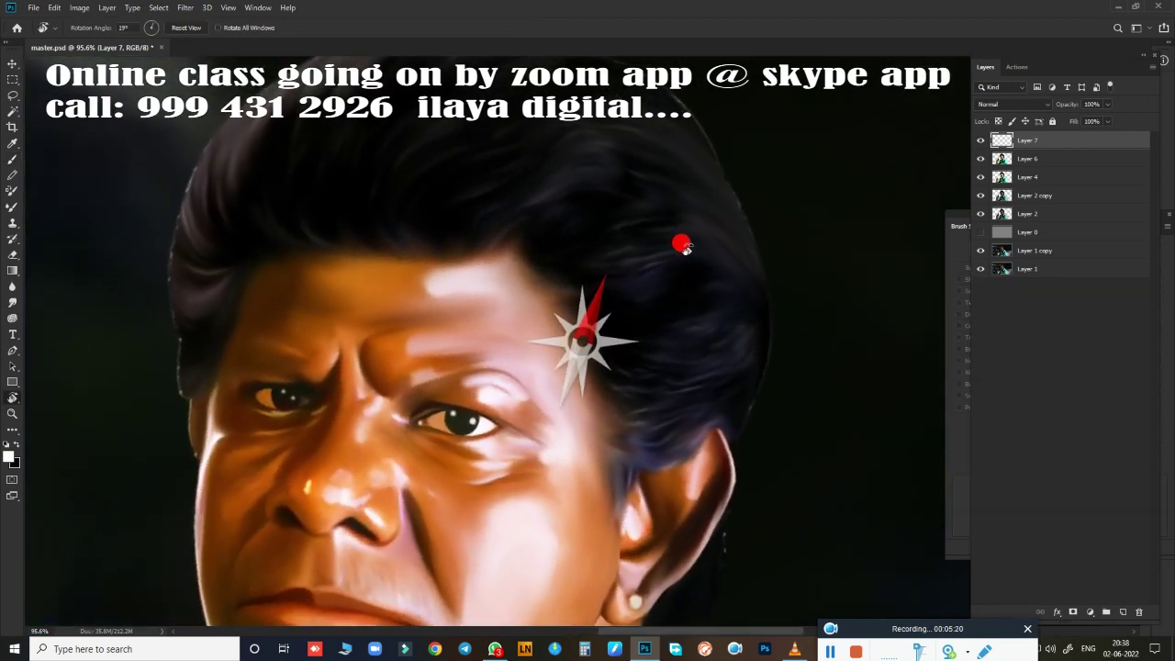
scroll(305, 363, "up", 3)
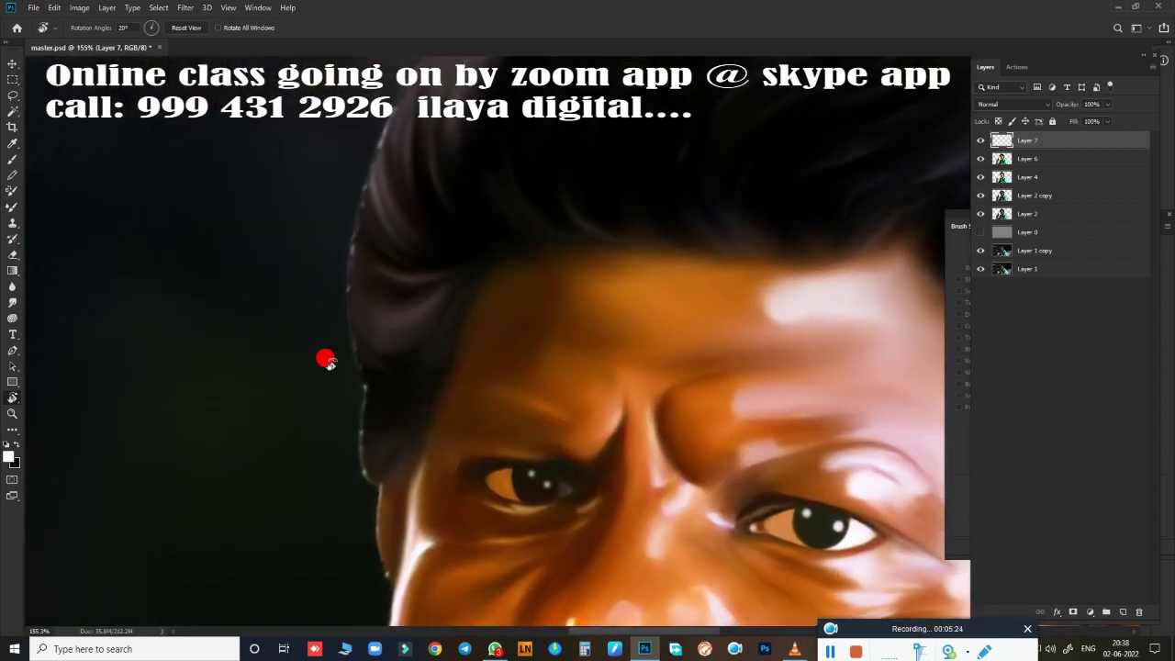
left_click_drag(326, 360, 68, 497)
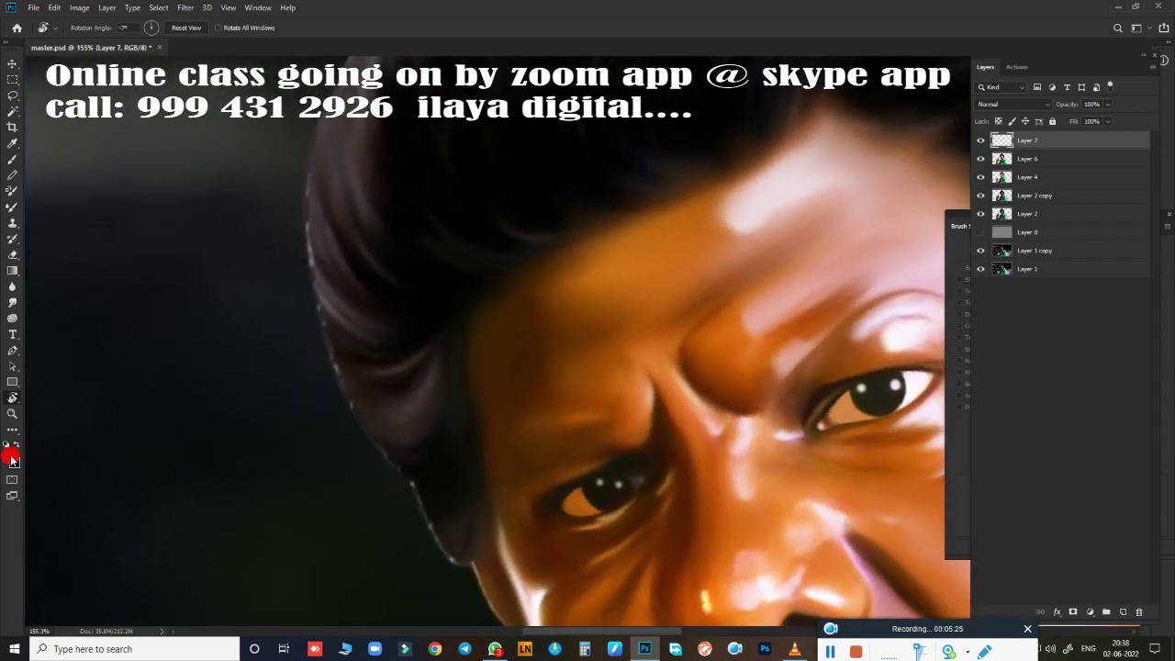
Step: Set the foreground colour to medium blue #2775b0
left_click(11, 457)
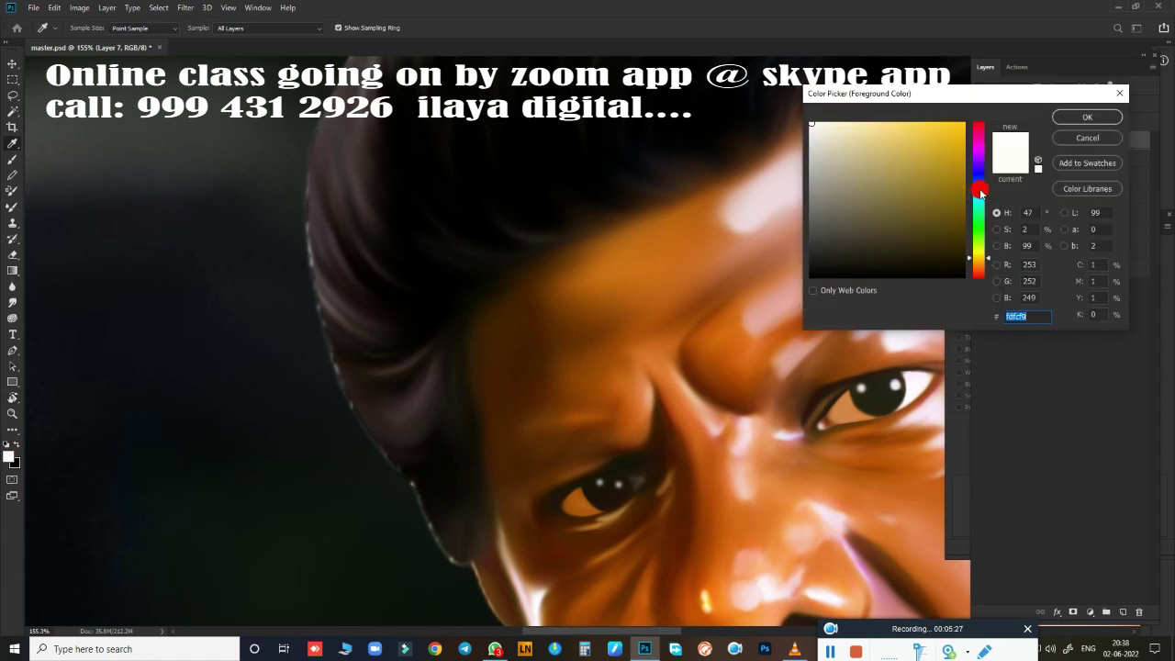
left_click(981, 191)
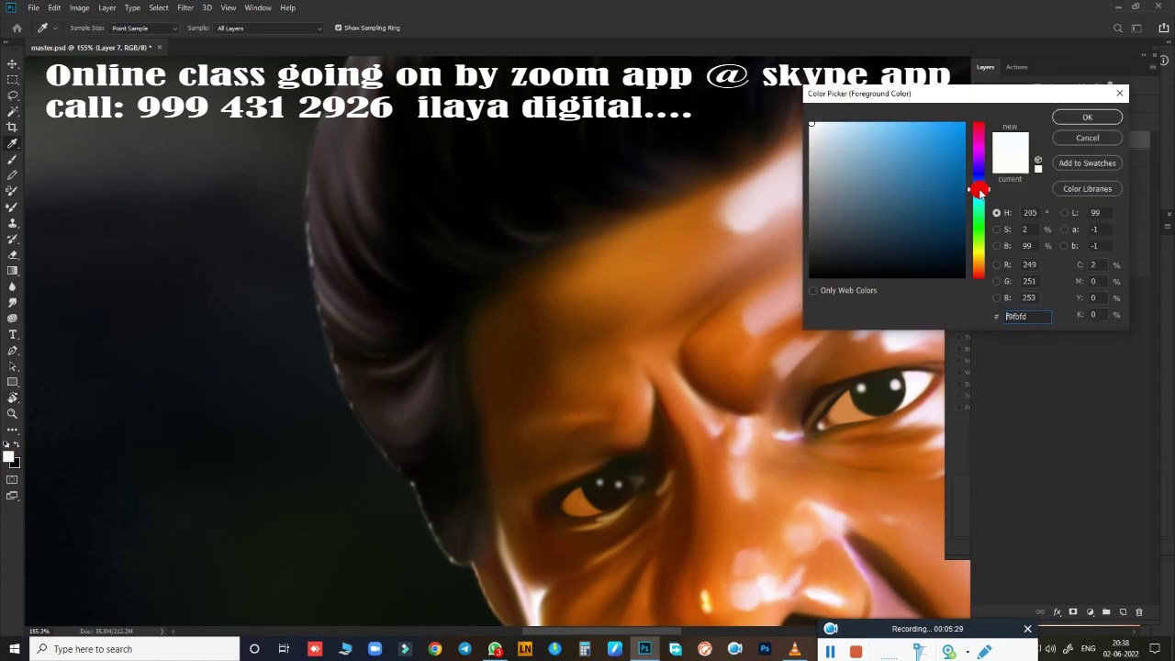
left_click_drag(980, 183, 981, 190)
left_click_drag(931, 149, 930, 170)
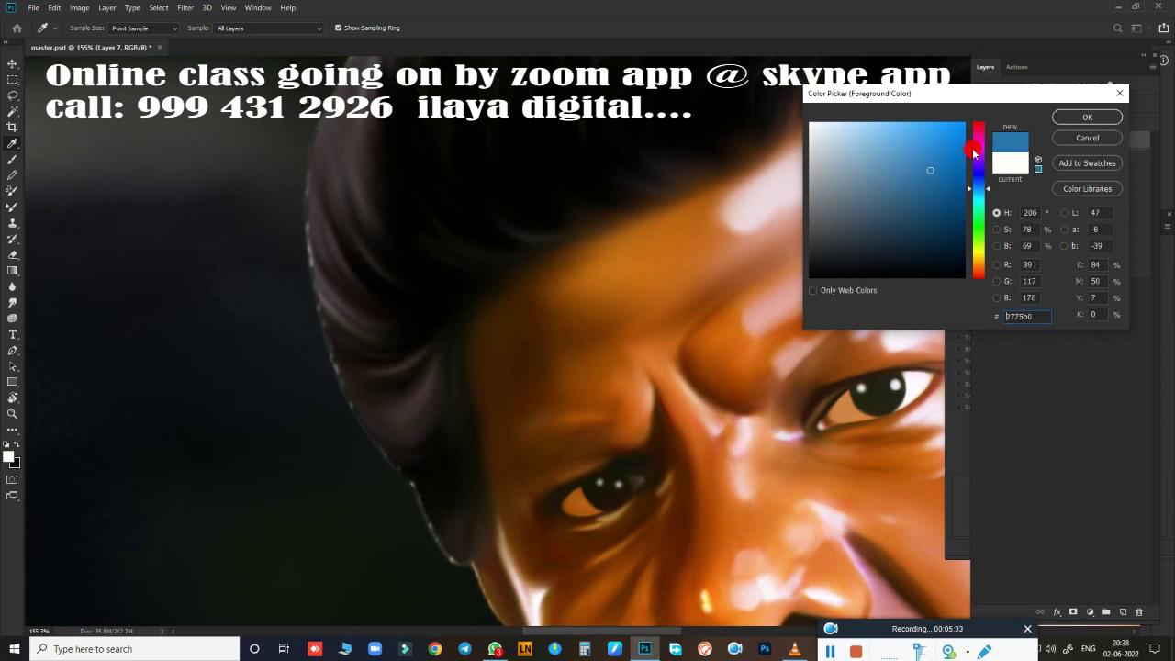
left_click(1076, 118)
Step: Paint a blue strand along the hair curve, undoing and repainting the first attempt
key("r")
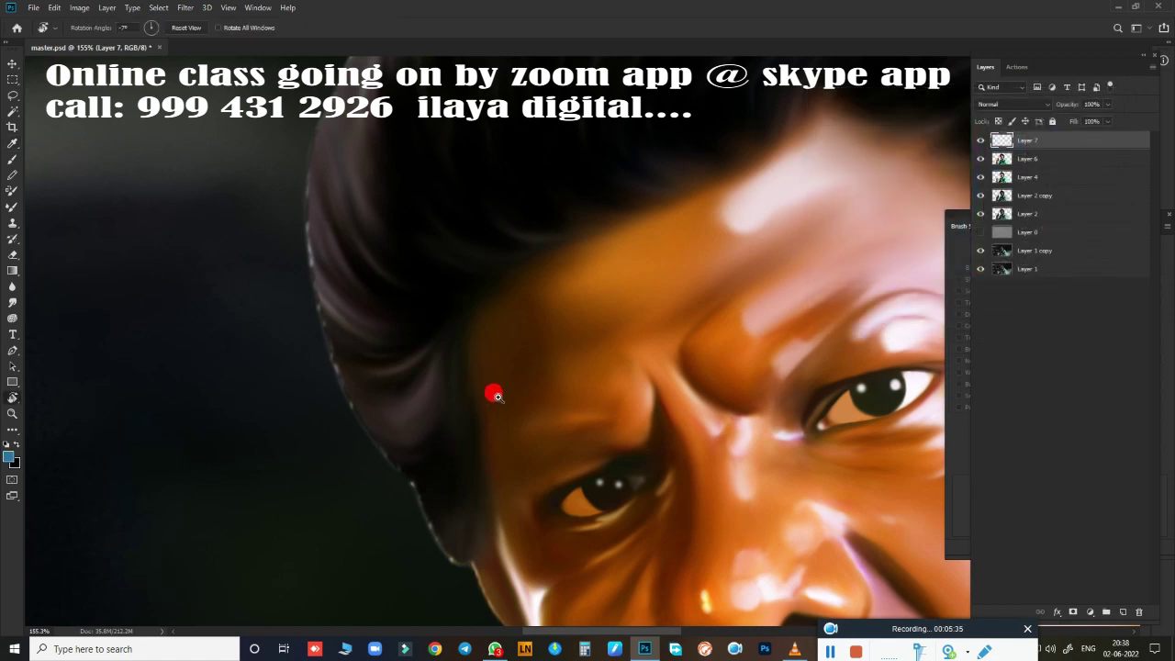
scroll(494, 394, "up", 2)
key("b")
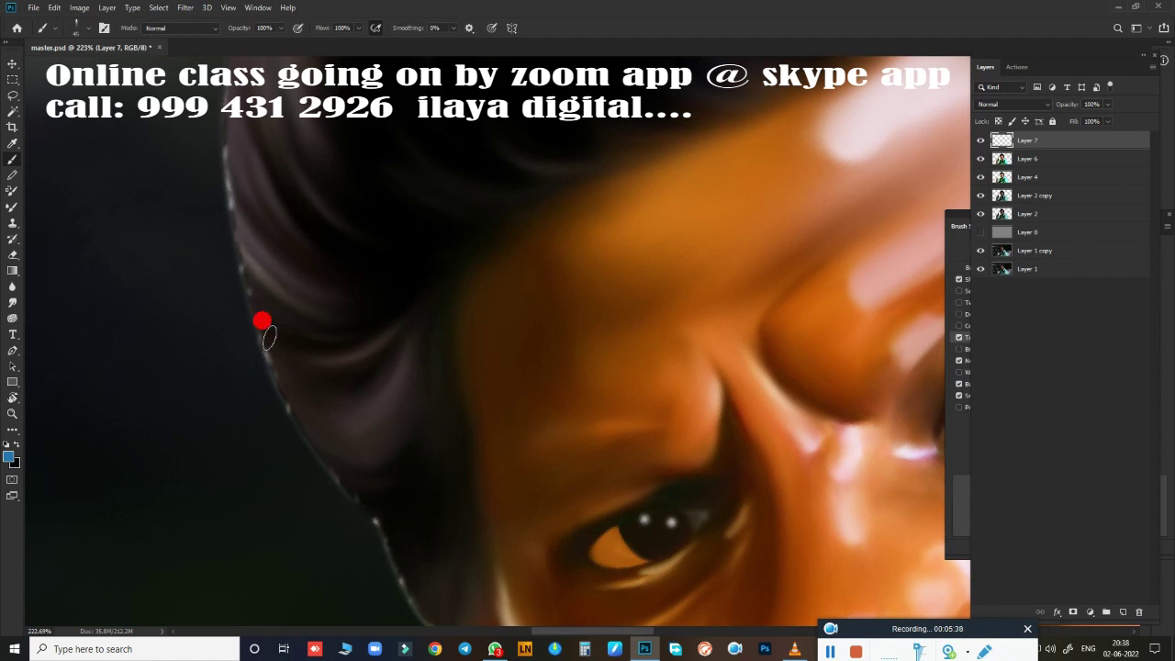
left_click_drag(263, 321, 403, 404)
key("ctrl+z")
left_click_drag(272, 308, 402, 486)
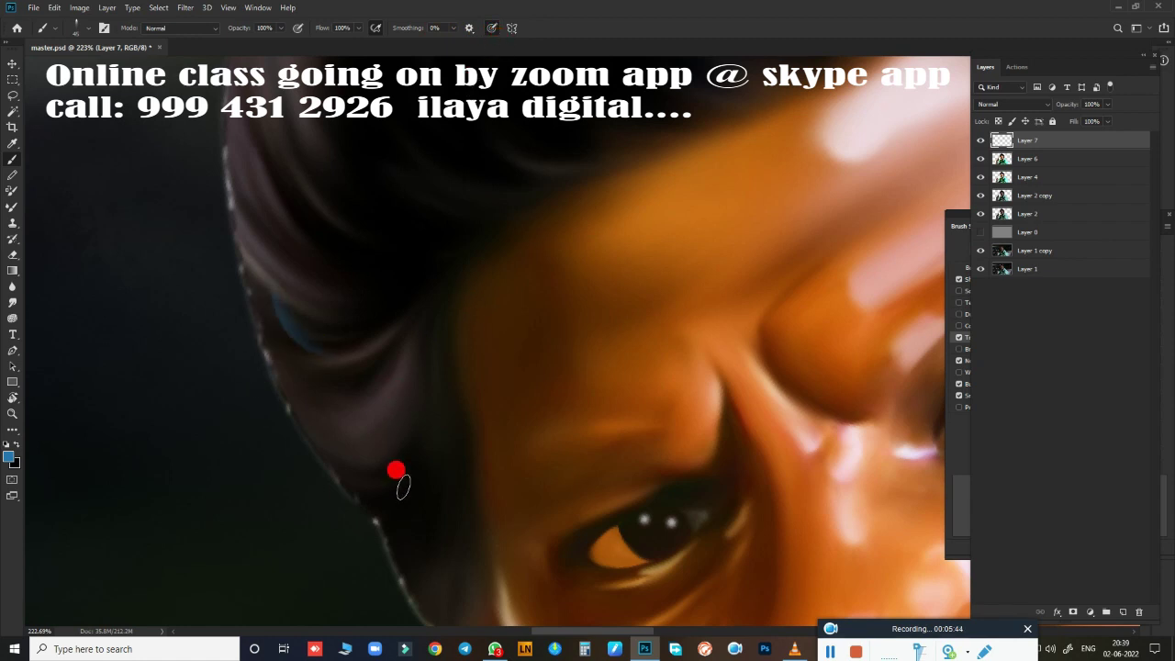
Step: Zoom in closer and paint over the white specks along the hair's outer edge
left_click(962, 450)
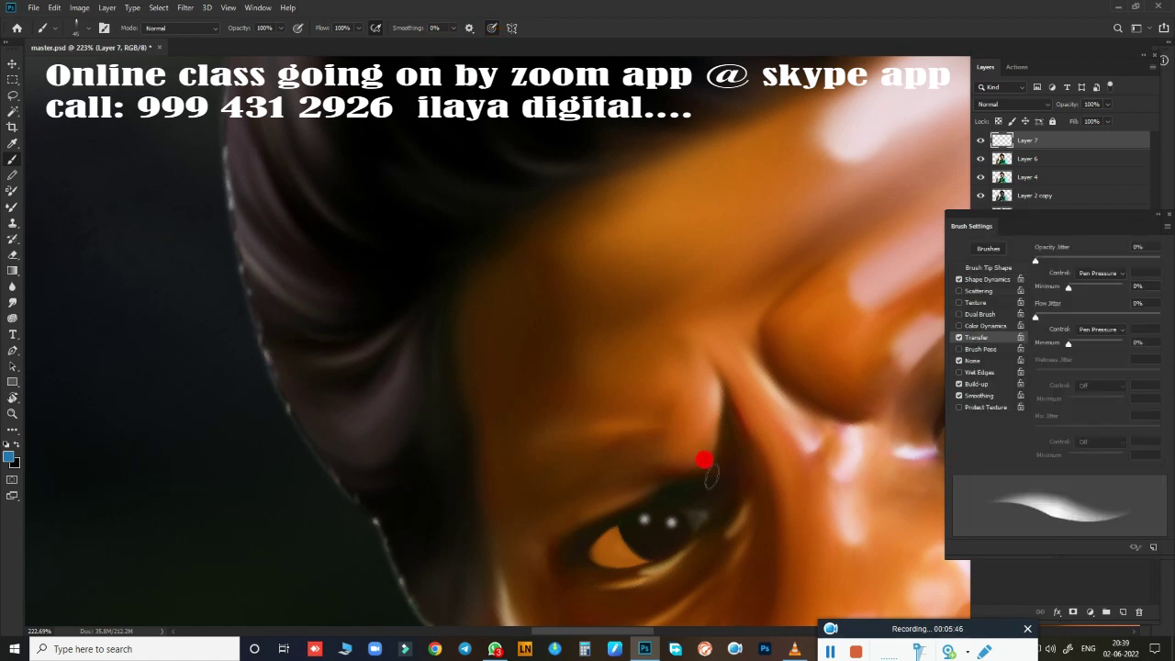
scroll(397, 436, "down", 3)
scroll(398, 436, "up", 2)
left_click_drag(425, 438, 439, 366)
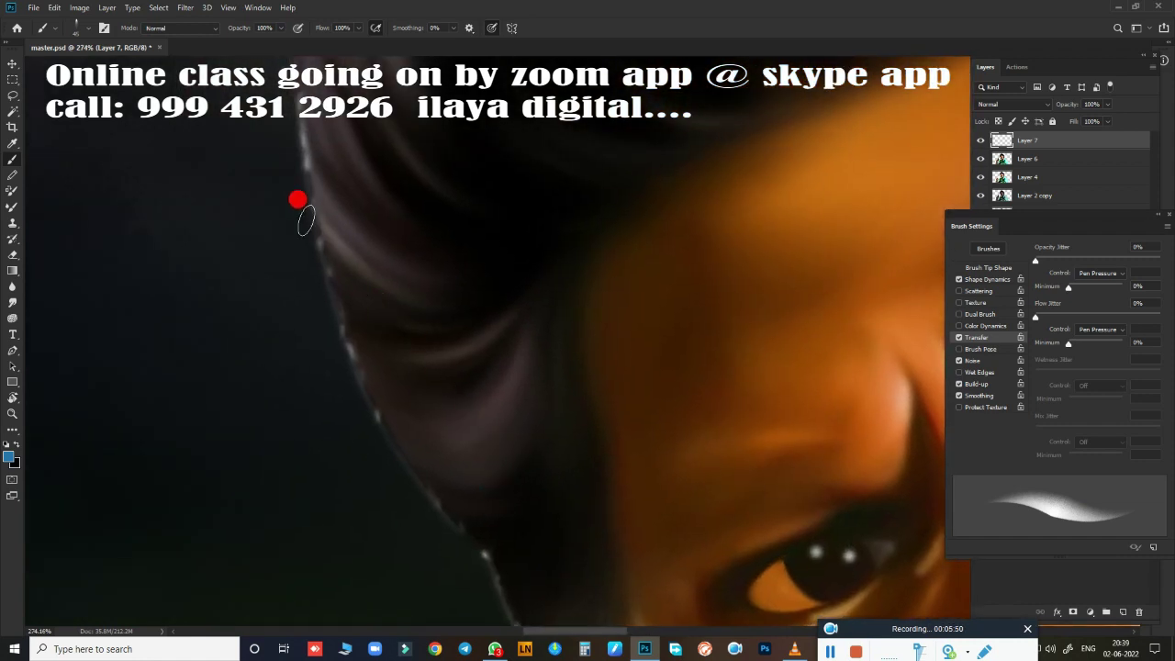
left_click_drag(341, 245, 316, 243)
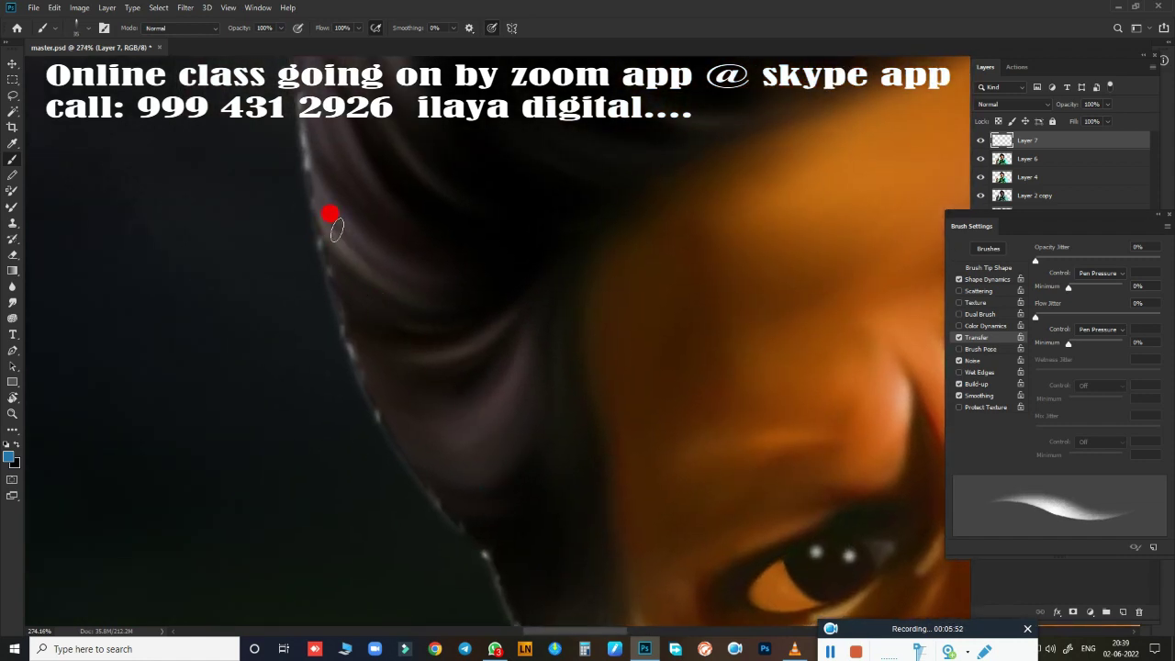
left_click_drag(304, 186, 374, 262)
Step: Strengthen, widen and extend the blue strands down the hair edge
left_click_drag(303, 181, 436, 278)
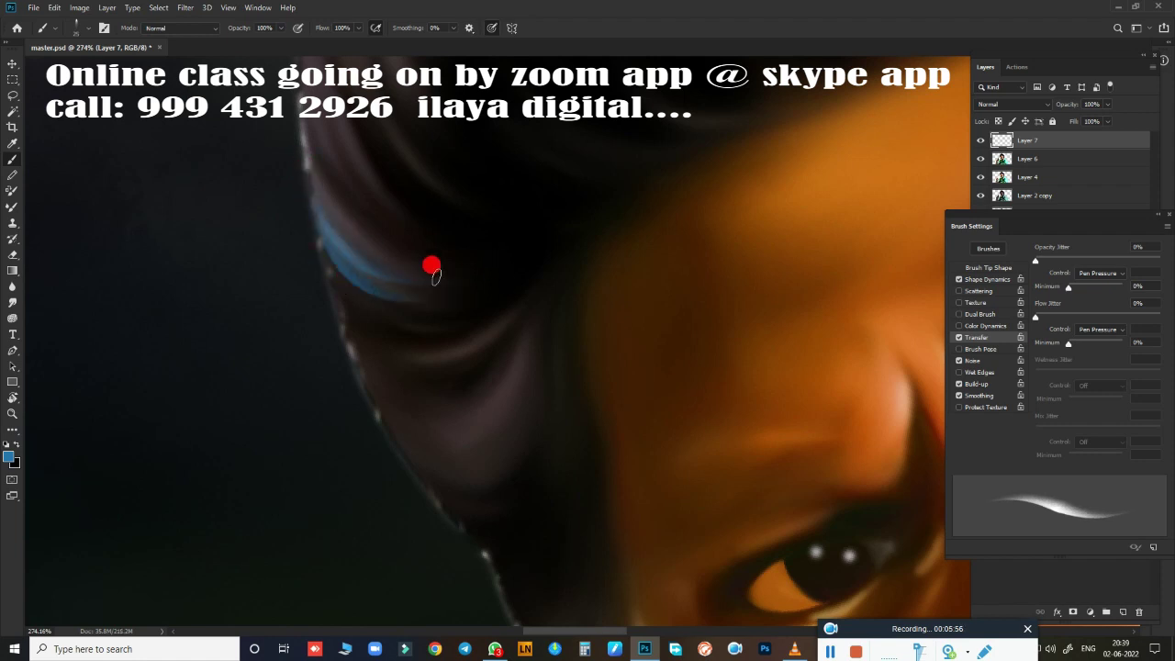
left_click_drag(315, 201, 357, 266)
mouse_move(317, 211)
left_mouse_down()
mouse_move(320, 254)
mouse_move(423, 344)
left_mouse_up()
left_click_drag(325, 246, 453, 359)
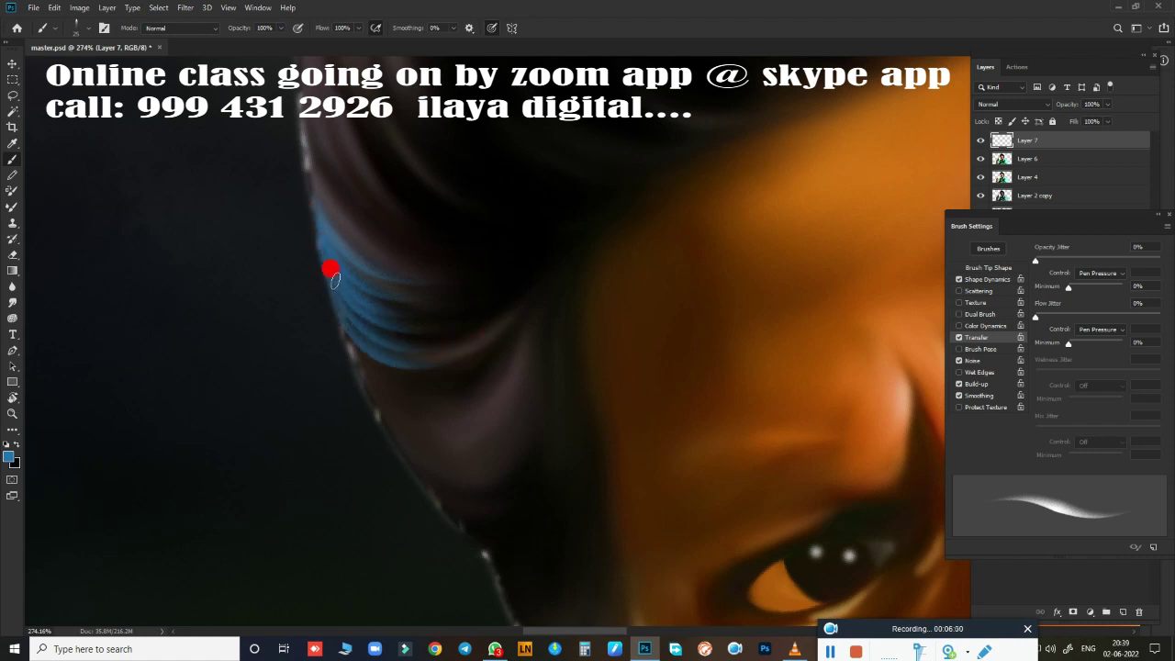
left_click_drag(335, 317, 441, 386)
Step: Add more blue strands along the lower hair edge above the eye
left_click_drag(498, 462, 459, 273)
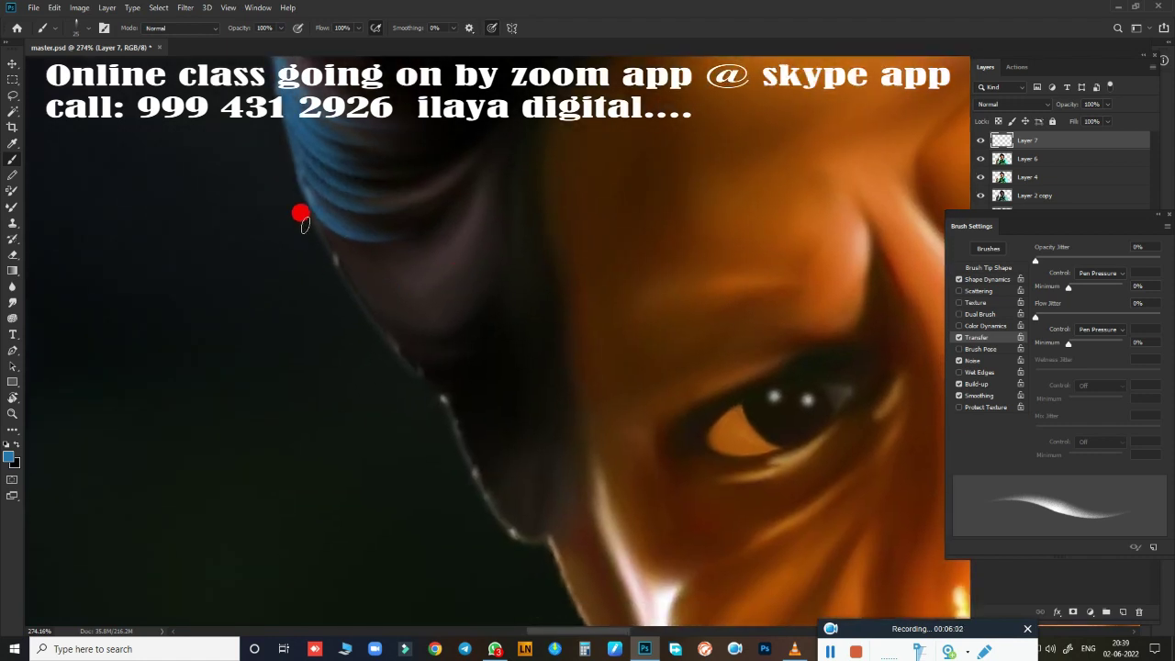
left_click_drag(315, 223, 424, 303)
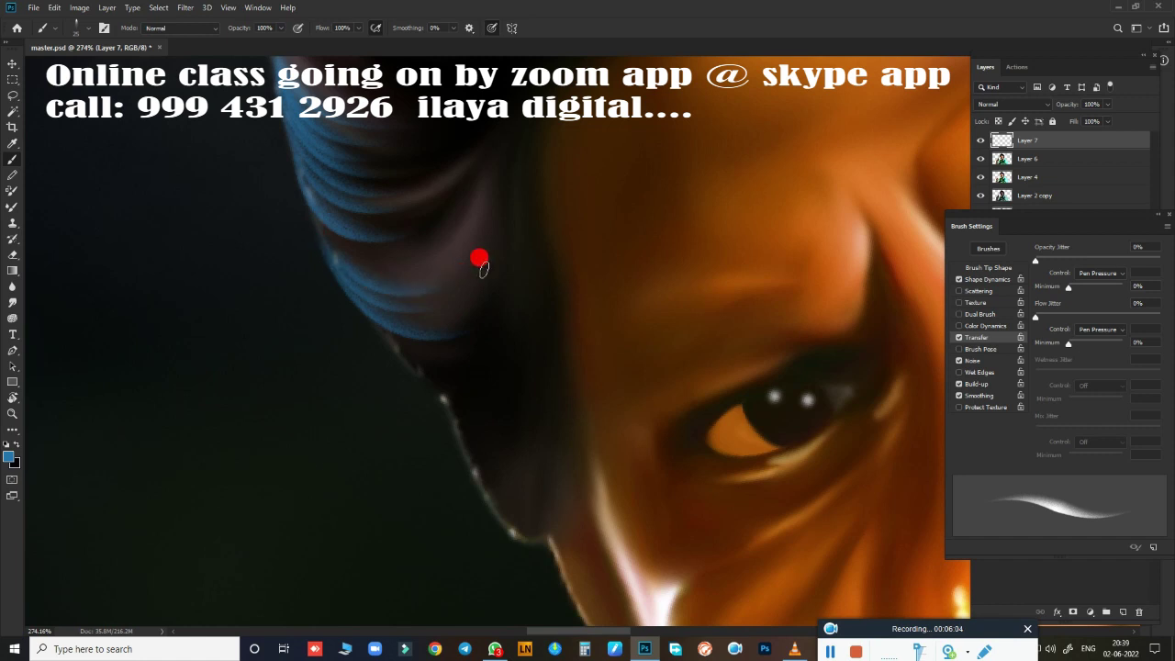
left_click_drag(309, 235, 432, 276)
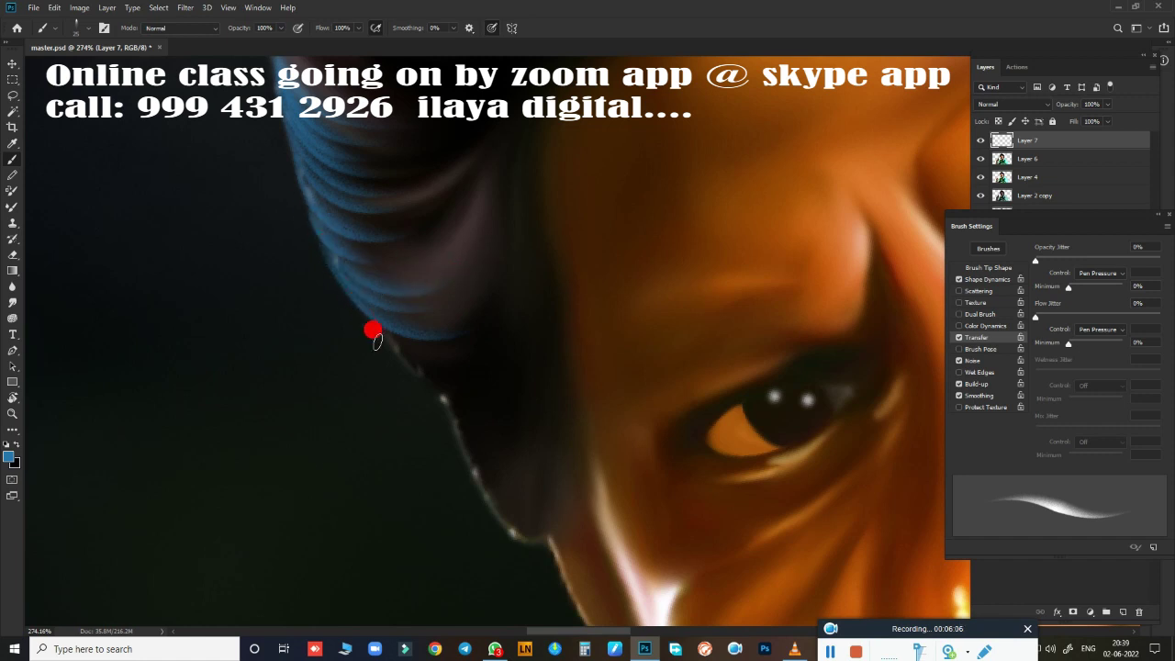
left_click_drag(373, 333, 464, 340)
left_click_drag(358, 312, 479, 333)
left_click_drag(340, 268, 470, 261)
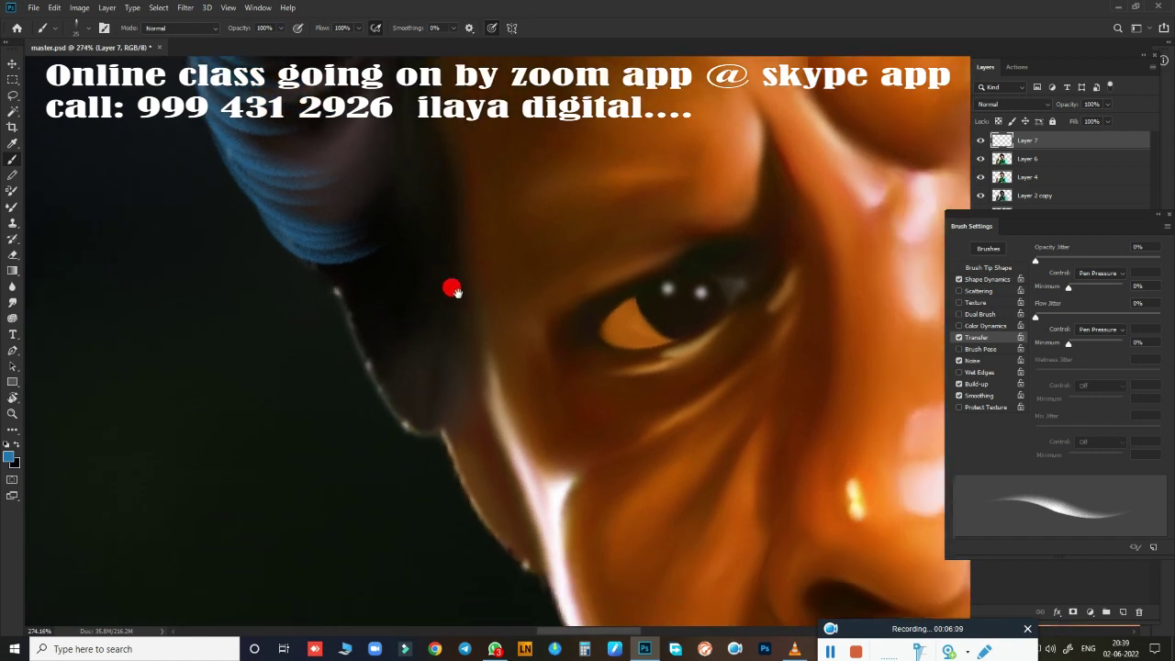
Step: Undo the stray curved stroke below the hair tip and paint new blue strands there
mouse_move(377, 312)
left_mouse_down()
mouse_move(278, 266)
mouse_move(401, 360)
mouse_move(327, 277)
mouse_move(354, 295)
mouse_move(327, 306)
mouse_move(393, 334)
left_mouse_up()
key("ctrl+z")
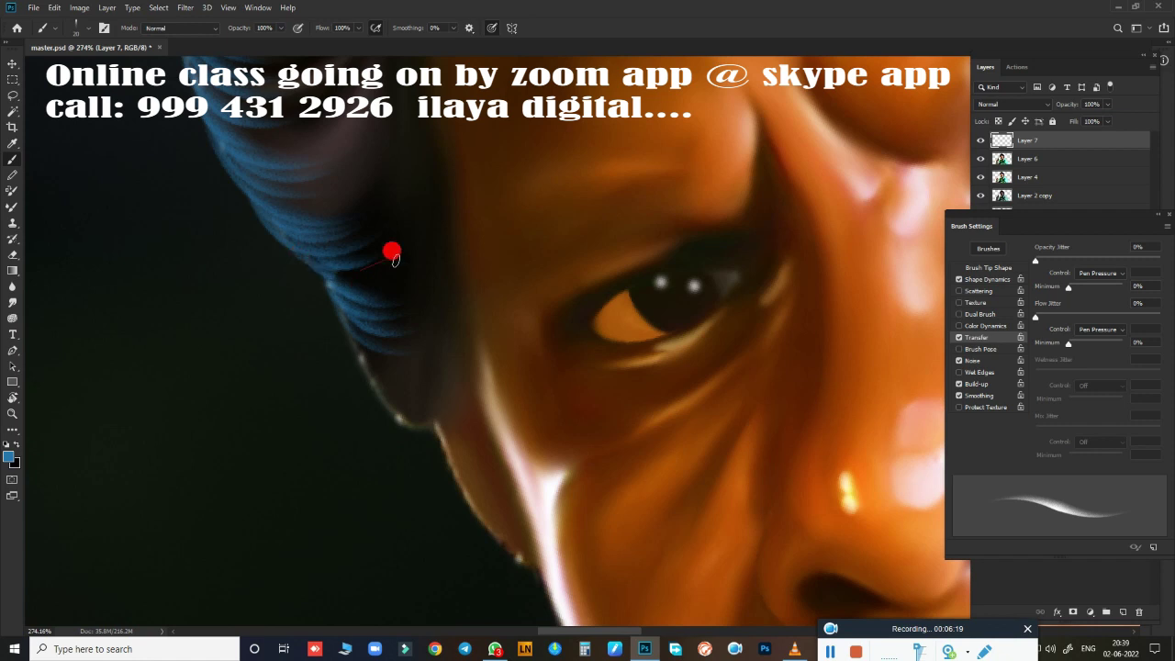
left_click_drag(472, 375, 449, 280)
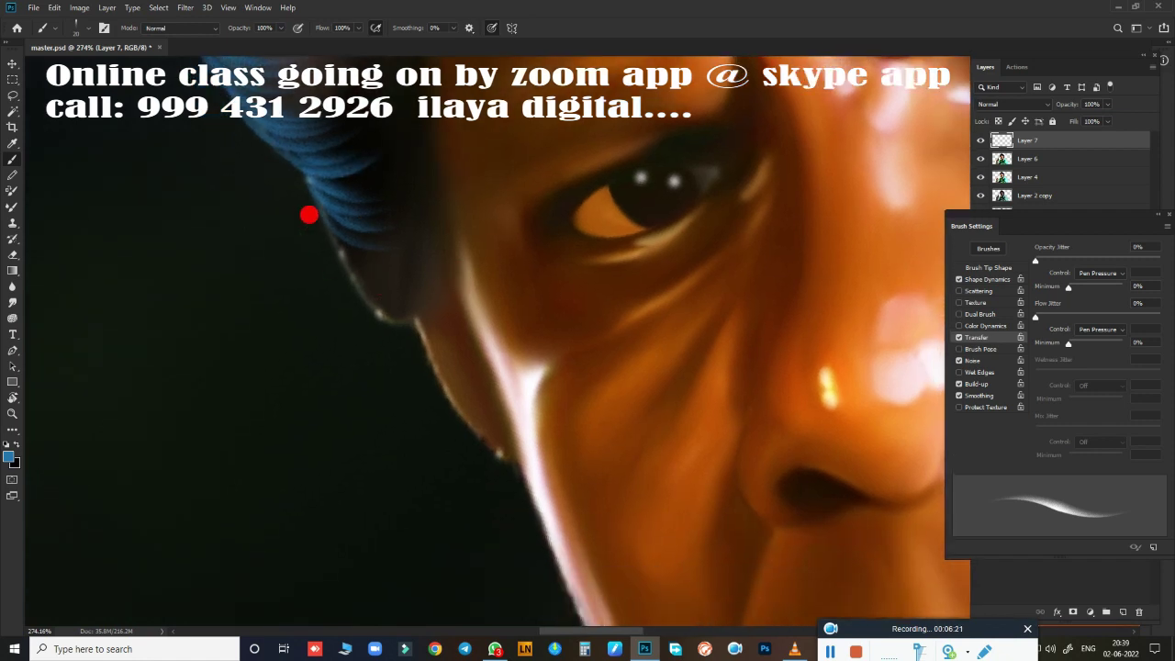
mouse_move(312, 204)
left_mouse_down()
mouse_move(404, 246)
mouse_move(404, 276)
mouse_move(341, 276)
mouse_move(364, 302)
left_mouse_up()
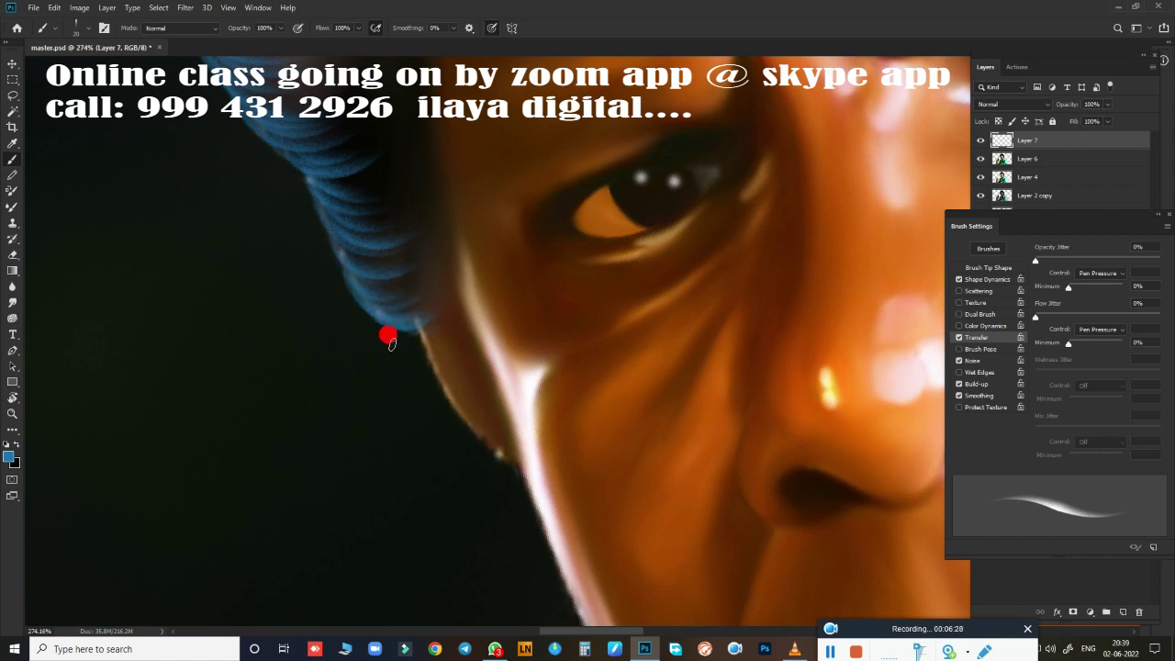
left_click_drag(427, 328, 602, 494)
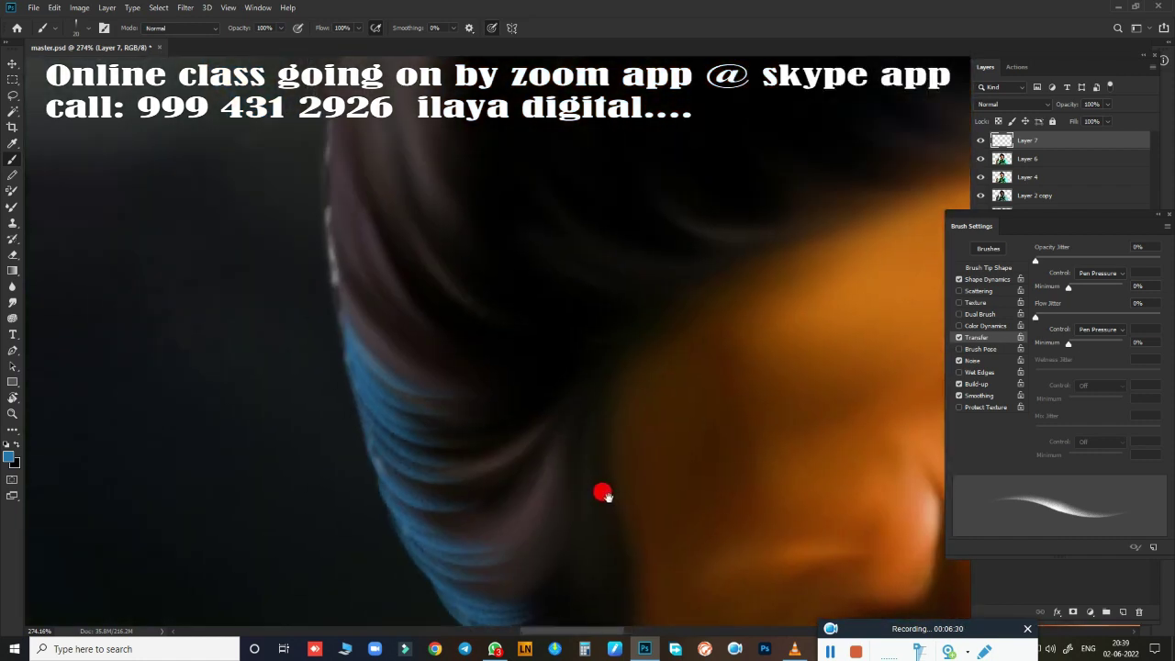
Step: Zoom in on the left hair edge and paint a curved blue strand along it
scroll(602, 494, "down", 2)
scroll(532, 344, "down", 2)
scroll(598, 420, "down", 4)
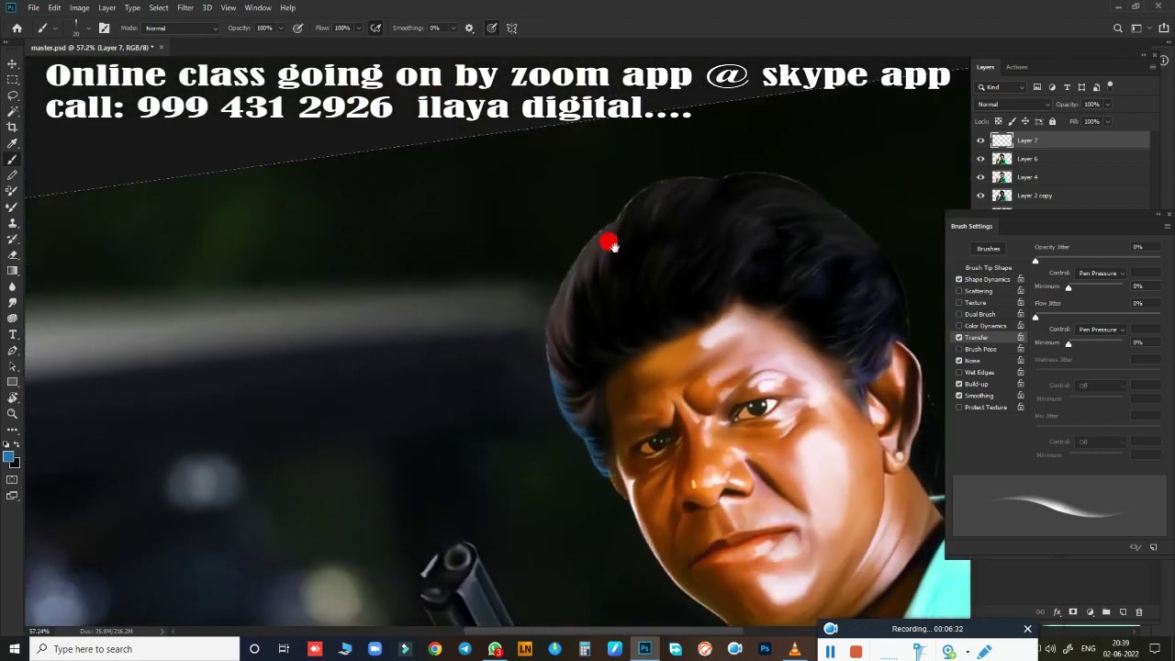
scroll(572, 252, "up", 1)
scroll(616, 294, "up", 2)
scroll(630, 299, "up", 1)
scroll(597, 237, "up", 2)
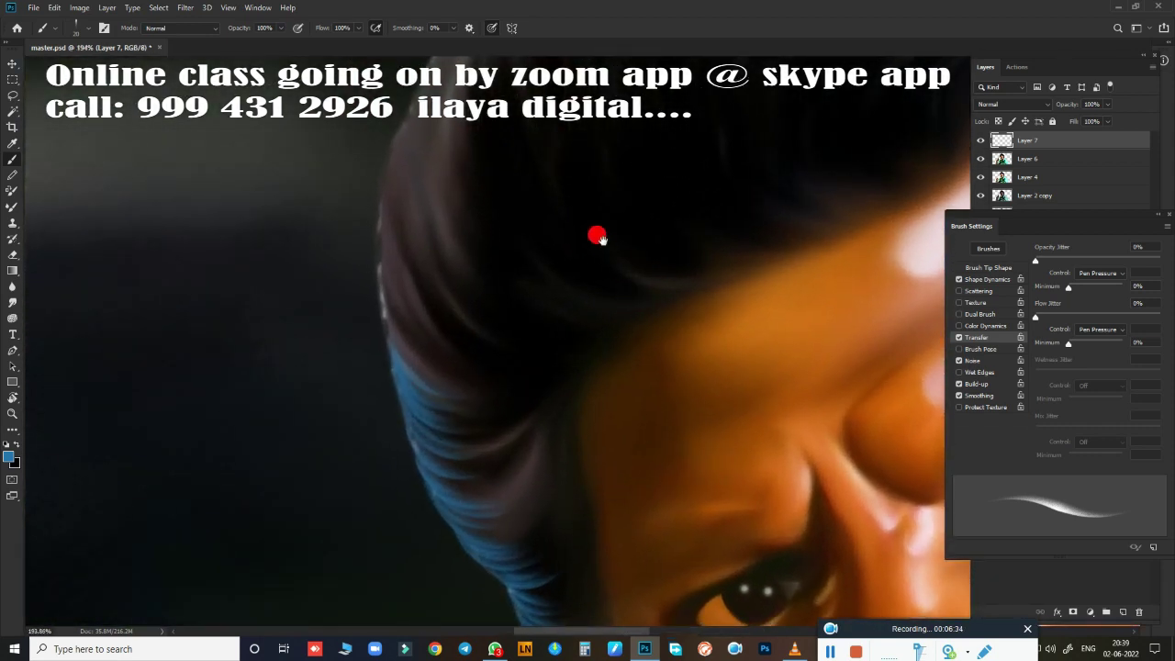
left_click_drag(597, 237, 551, 408)
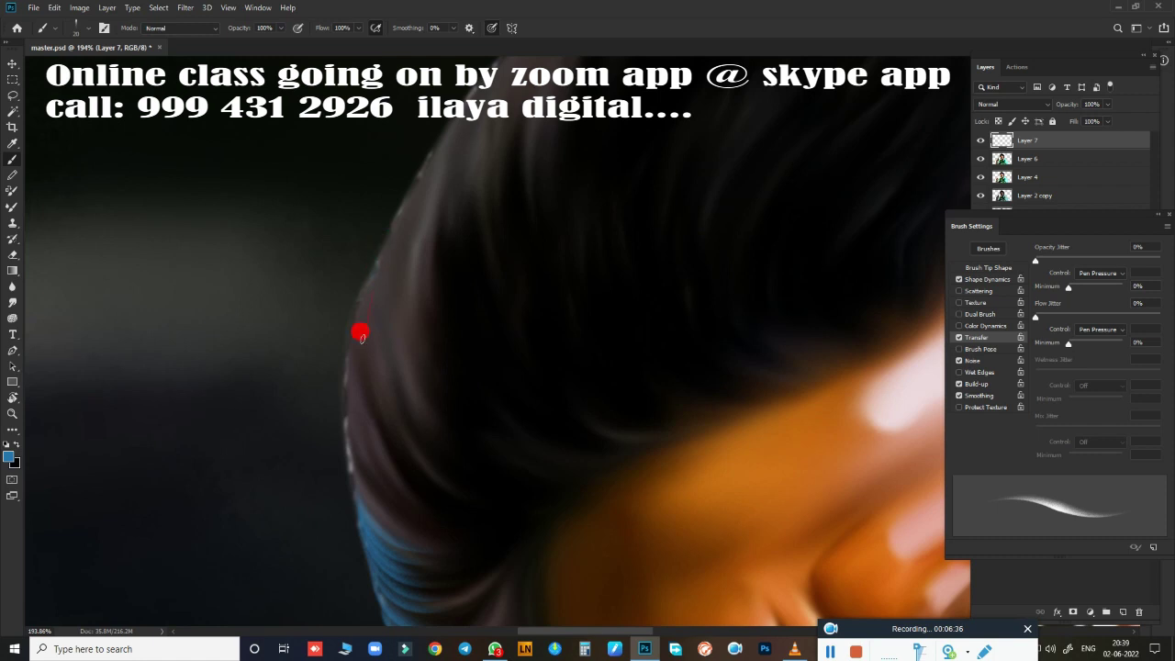
left_click_drag(360, 333, 437, 452)
left_click_drag(367, 267, 434, 410)
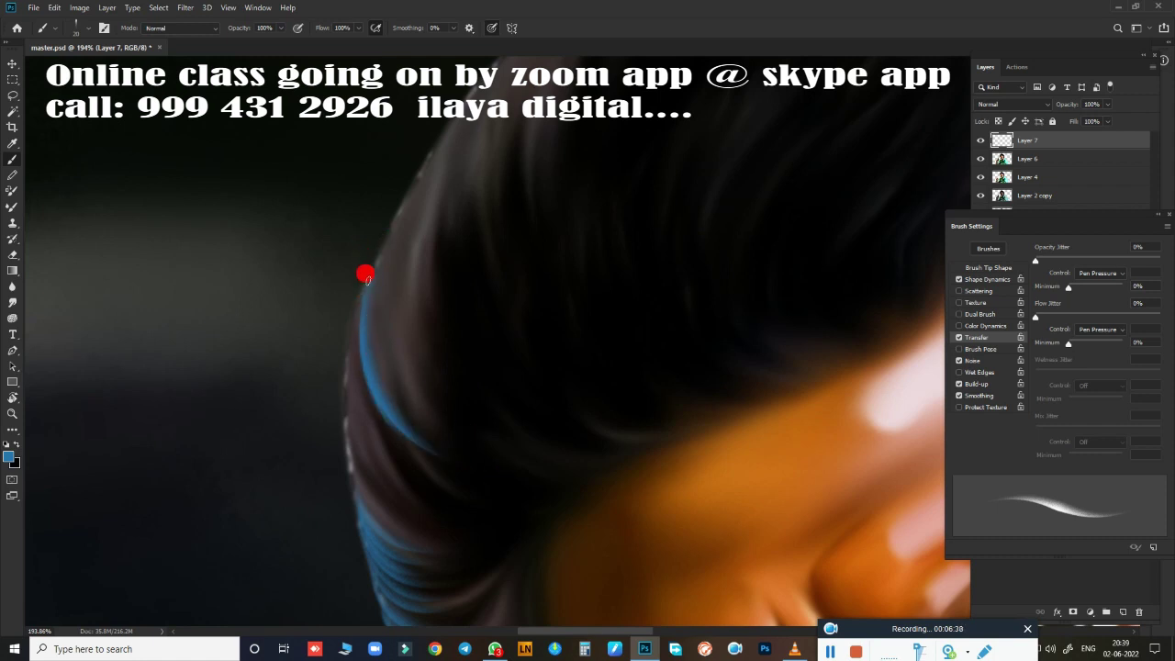
left_click_drag(367, 279, 423, 422)
left_click_drag(355, 300, 408, 439)
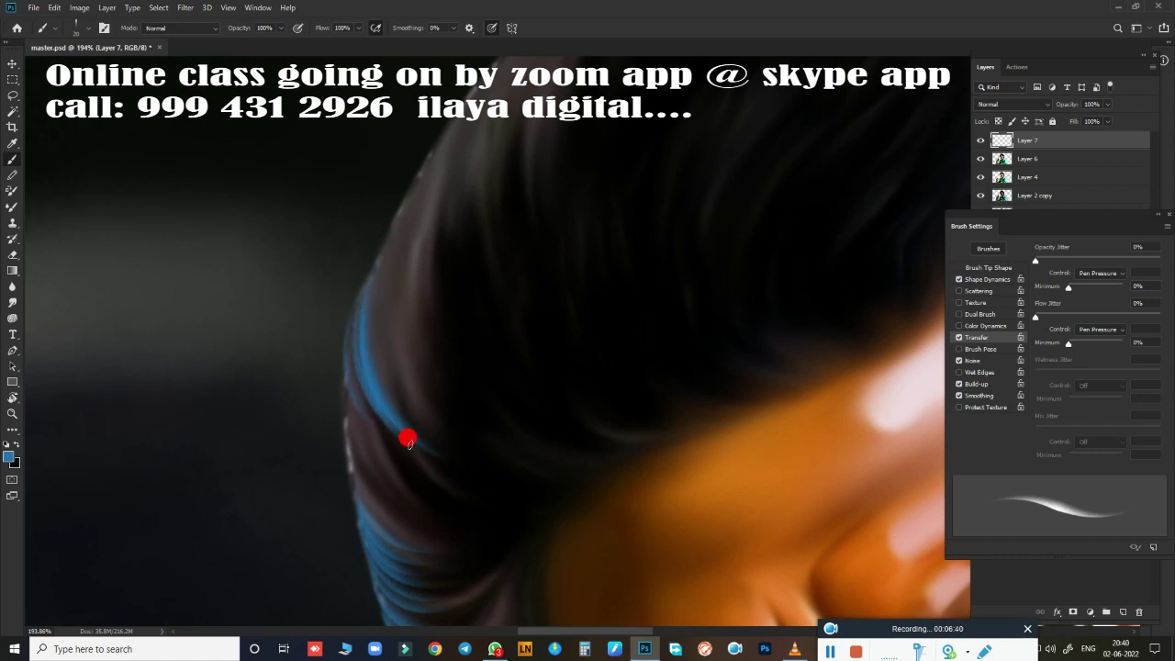
Step: Extend the blue strand further up the edge and along the lower hair
mouse_move(362, 287)
left_mouse_down()
mouse_move(349, 359)
mouse_move(388, 451)
left_mouse_up()
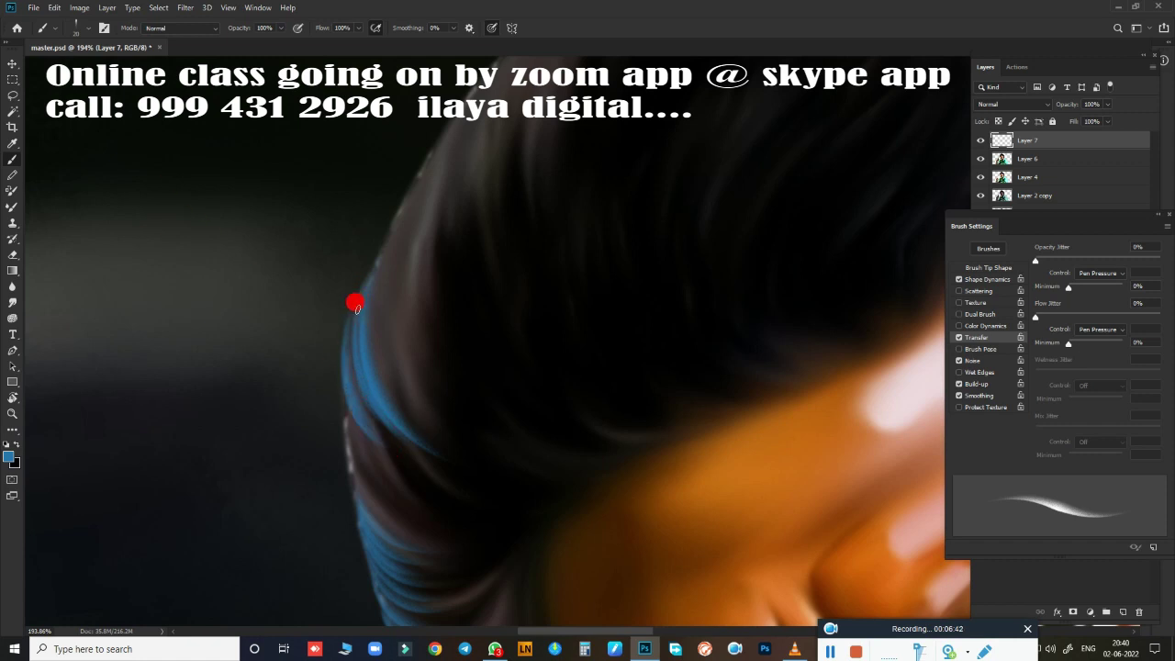
left_click_drag(354, 304, 336, 387)
left_click_drag(343, 339, 380, 440)
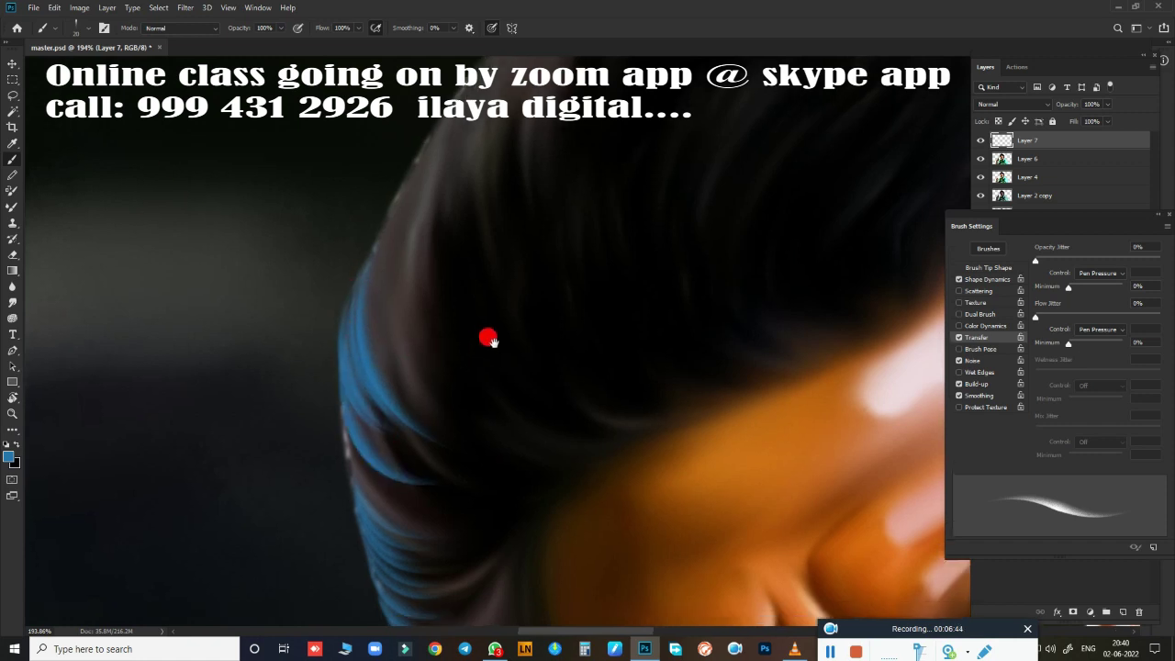
mouse_move(487, 336)
left_mouse_down()
mouse_move(311, 260)
mouse_move(317, 327)
left_mouse_up()
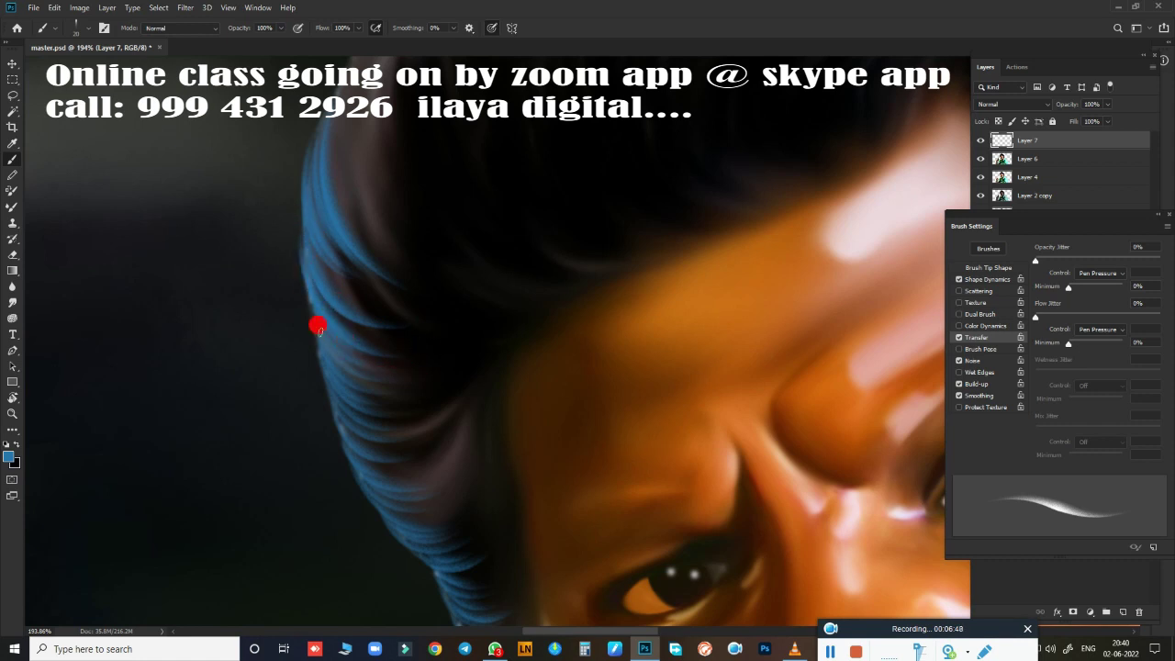
mouse_move(307, 283)
left_mouse_down()
mouse_move(425, 428)
mouse_move(322, 399)
mouse_move(344, 441)
mouse_move(456, 496)
left_mouse_up()
left_click_drag(359, 477, 447, 500)
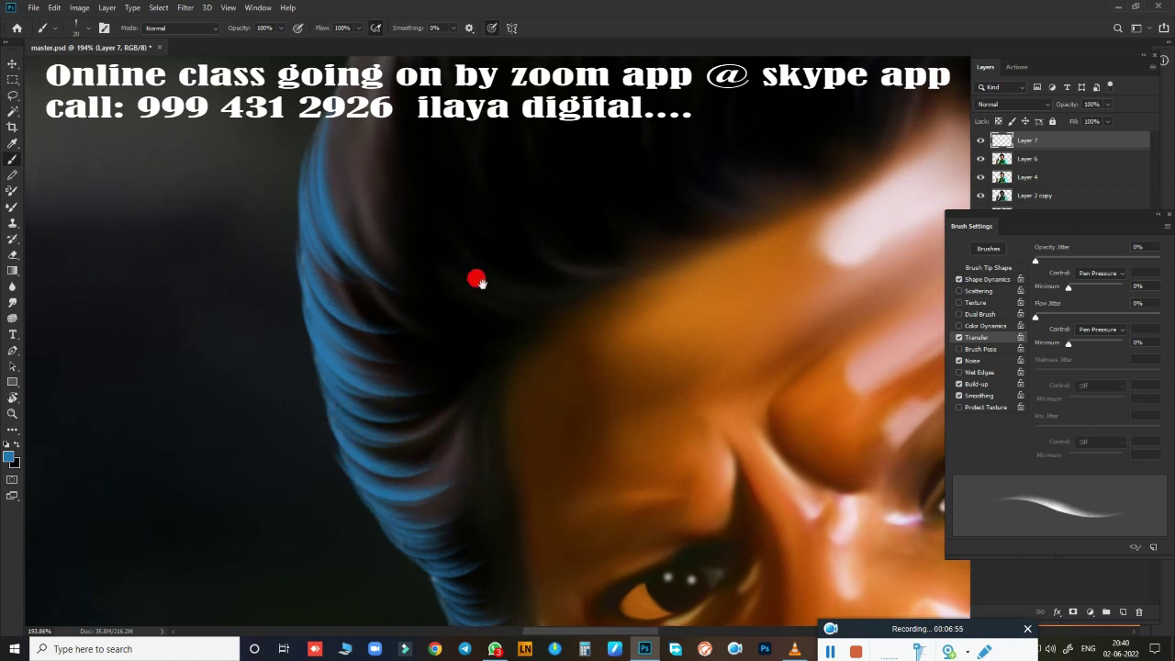
Step: Paint blue strands down the upper and lower left hair edge
scroll(423, 467, "up", 3)
scroll(396, 376, "up", 3)
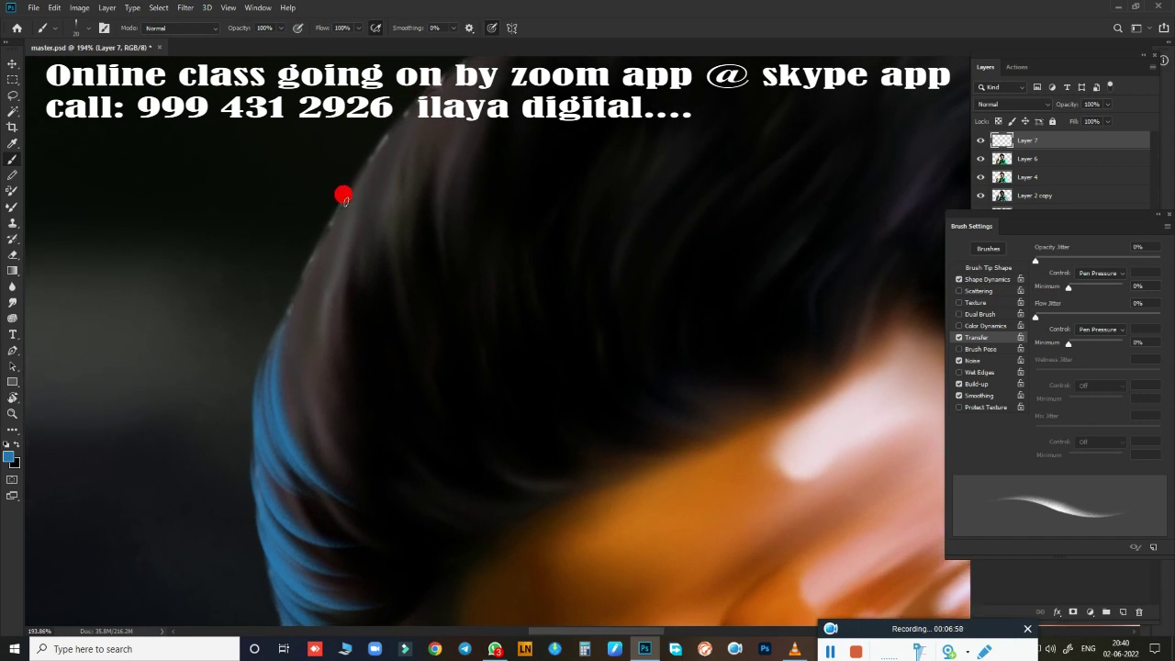
left_click_drag(365, 173, 344, 289)
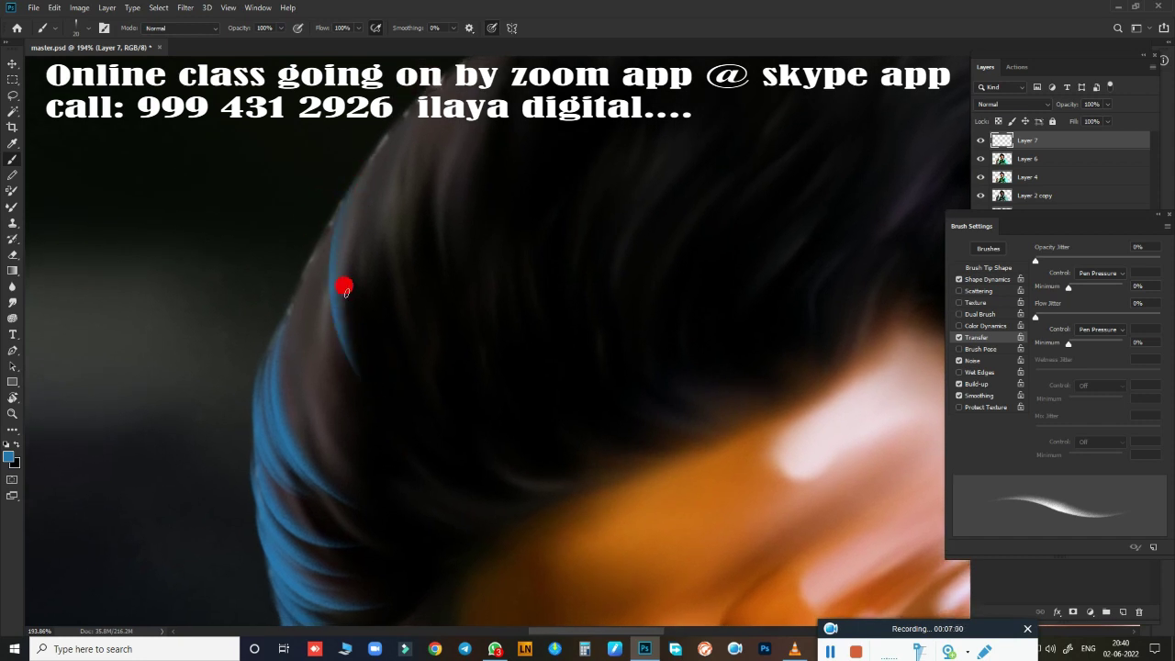
left_click_drag(342, 199, 337, 290)
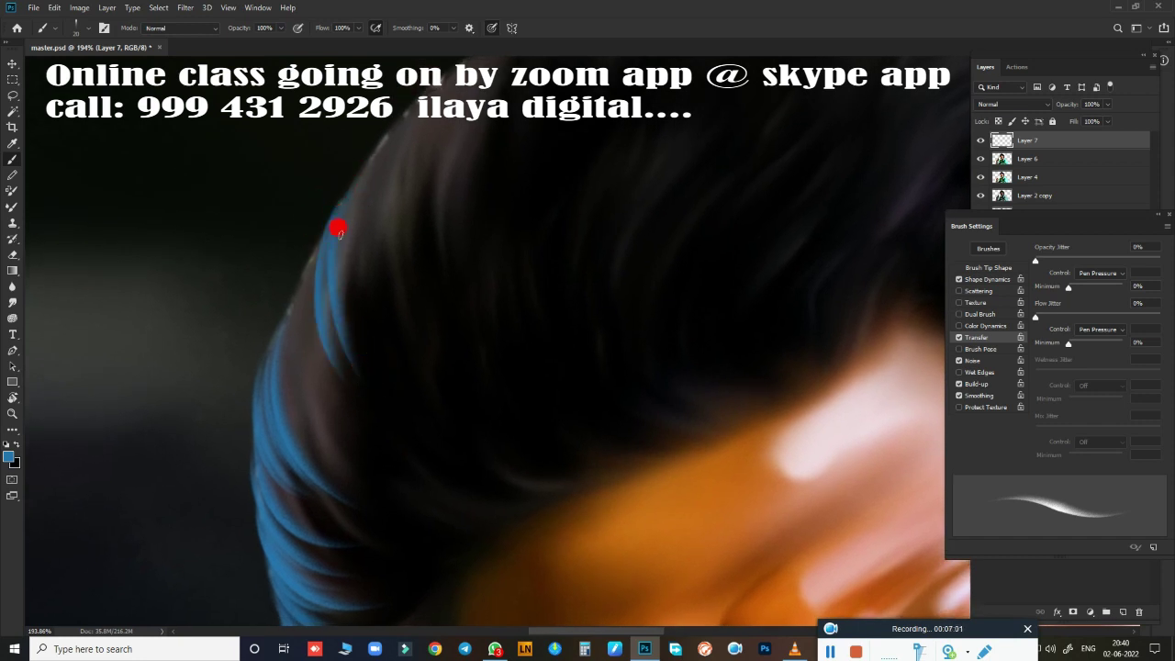
left_click_drag(331, 210, 327, 380)
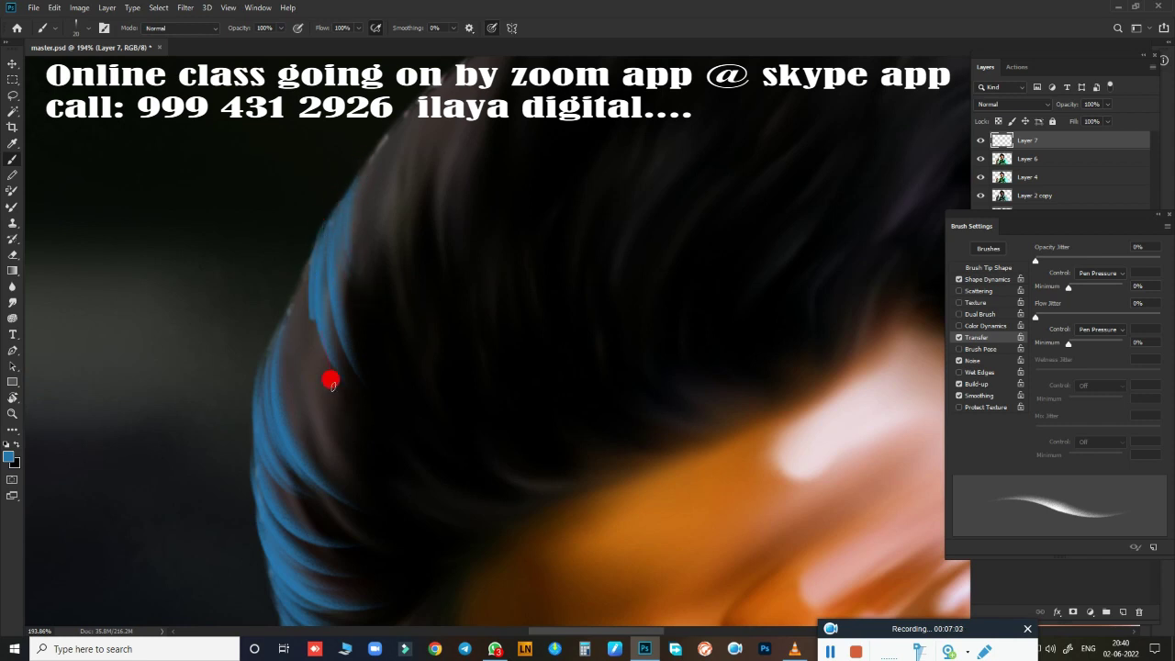
left_click_drag(325, 218, 333, 385)
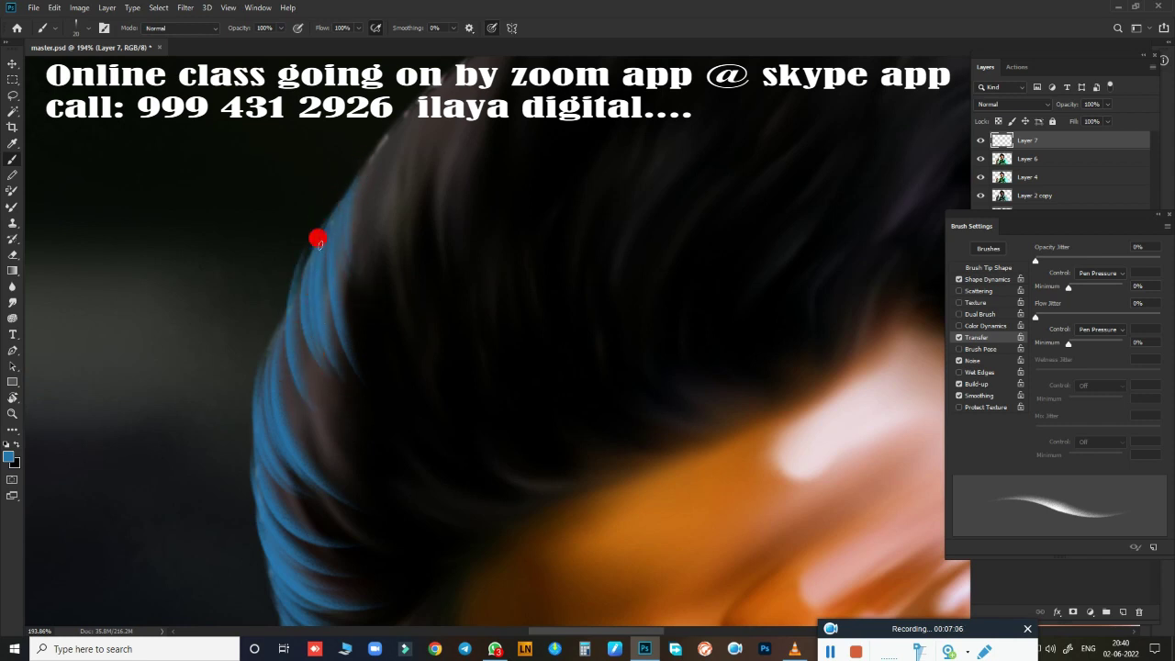
mouse_move(318, 235)
left_mouse_down()
mouse_move(322, 287)
mouse_move(393, 429)
left_mouse_up()
left_click_drag(300, 257, 299, 359)
left_click_drag(284, 298, 394, 520)
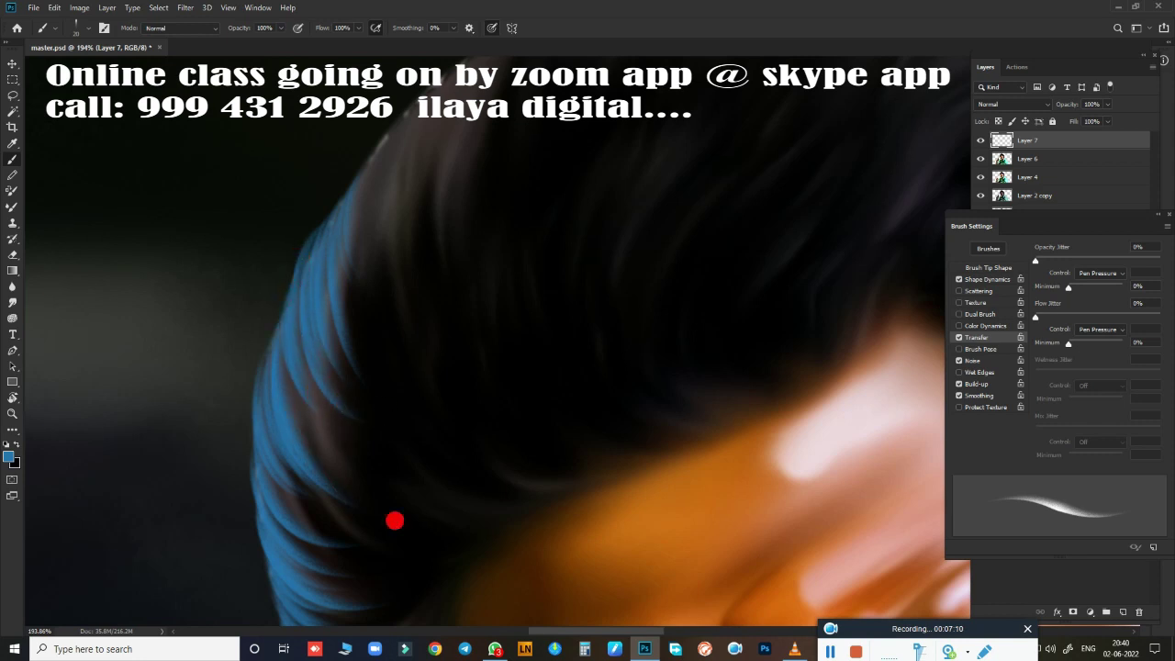
Step: Add light blue strands curving in toward the face, then zoom out
mouse_move(395, 403)
left_mouse_down()
mouse_move(389, 294)
mouse_move(450, 213)
left_mouse_up()
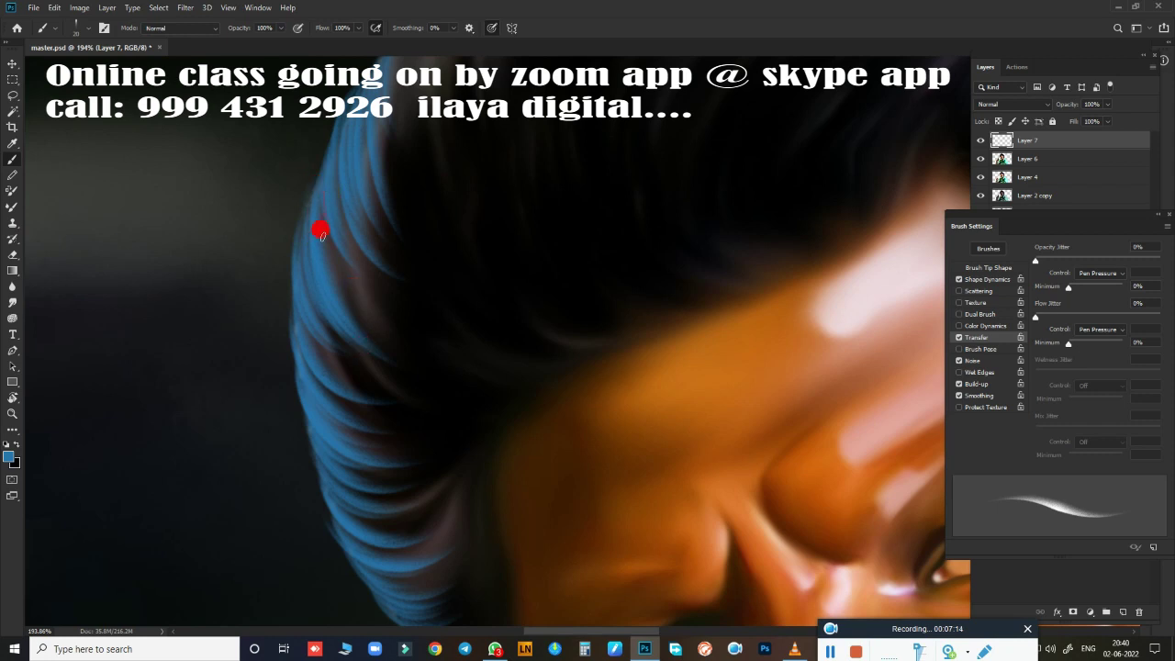
mouse_move(320, 232)
left_mouse_down()
mouse_move(323, 299)
mouse_move(504, 402)
left_mouse_up()
left_click_drag(336, 328, 449, 401)
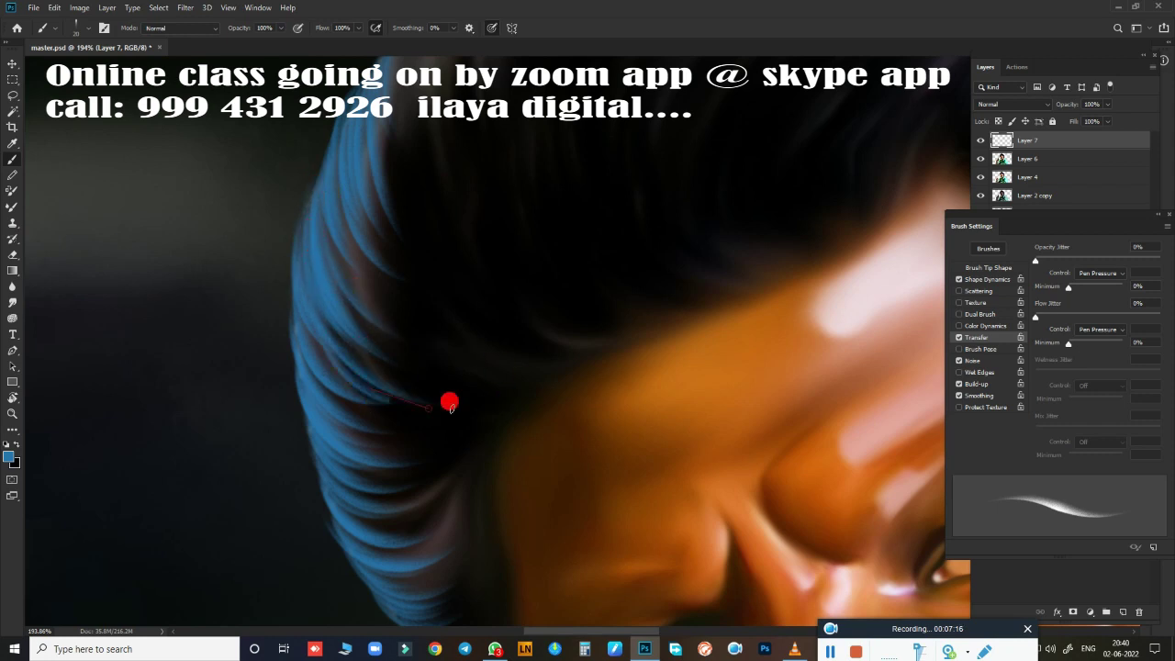
left_click_drag(338, 331, 504, 404)
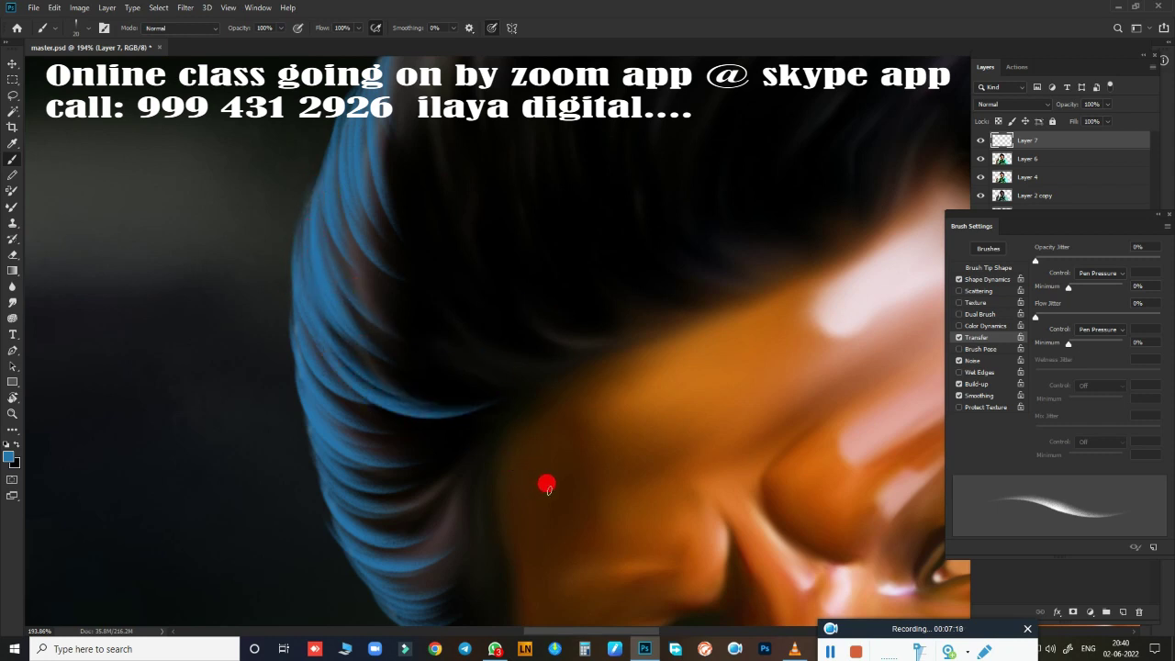
scroll(546, 486, "down", 4)
scroll(537, 446, "down", 2)
Step: Try a light-blue gradient, undo it, and rotate the canvas view to about -69°
key("g")
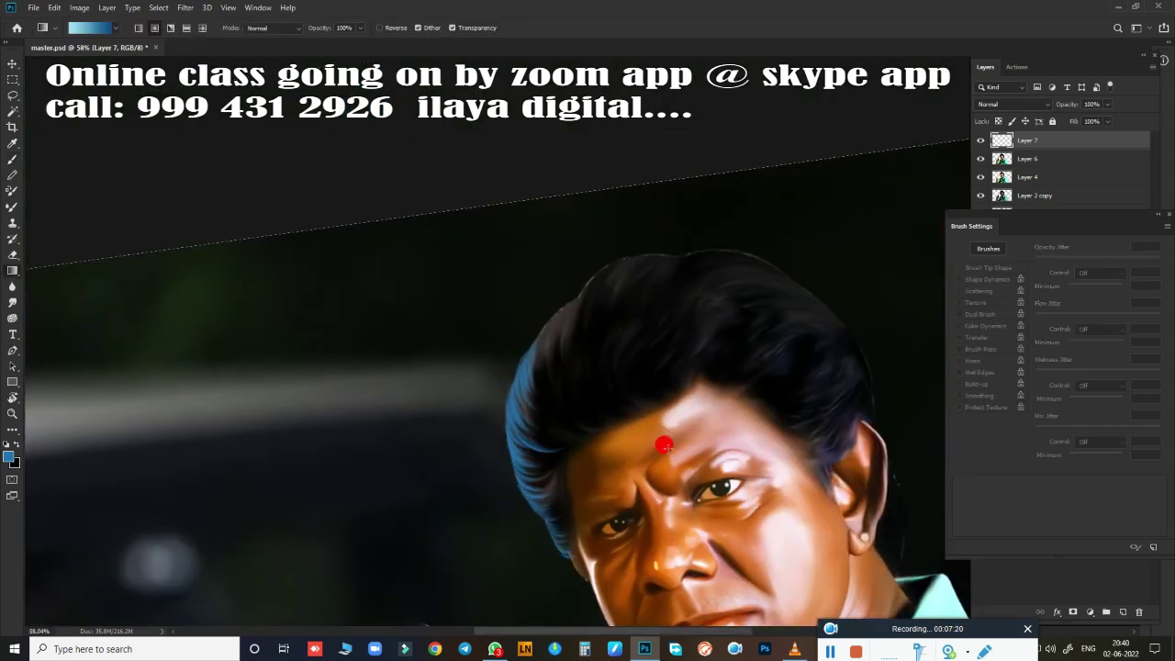
left_click_drag(395, 312, 380, 459)
key("ctrl+z")
key("r")
mouse_move(524, 446)
left_mouse_down()
mouse_move(547, 530)
mouse_move(388, 420)
left_mouse_up()
scroll(665, 415, "up", 5)
scroll(643, 395, "up", 1)
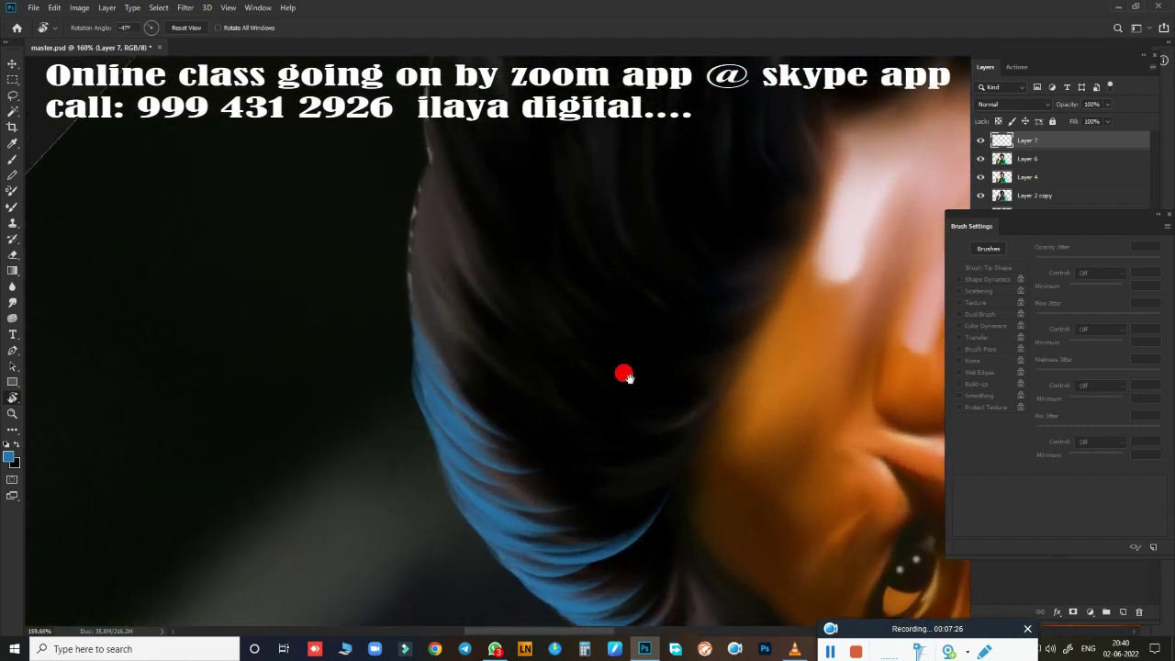
left_click_drag(247, 317, 308, 431)
scroll(517, 398, "up", 2)
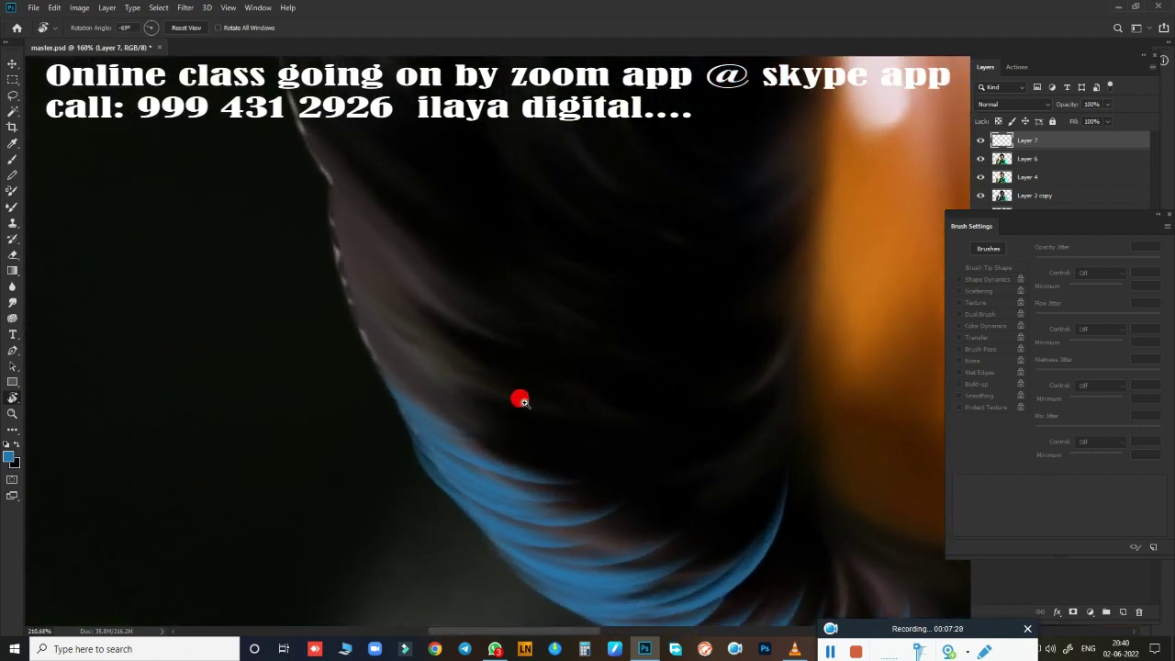
scroll(517, 394, "up", 1)
scroll(517, 446, "up", 1)
Step: Paint blue strands curving along the hair edge and across the lower hair band
key("b")
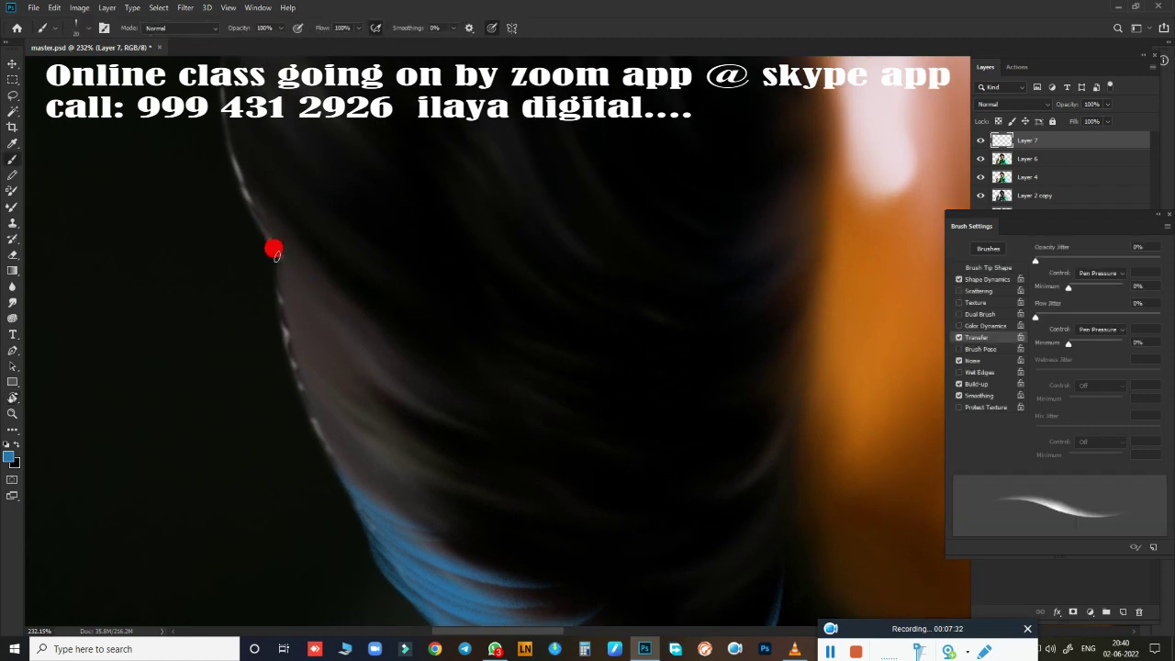
left_click_drag(273, 249, 482, 396)
mouse_move(274, 254)
left_mouse_down()
mouse_move(301, 301)
mouse_move(374, 368)
left_mouse_up()
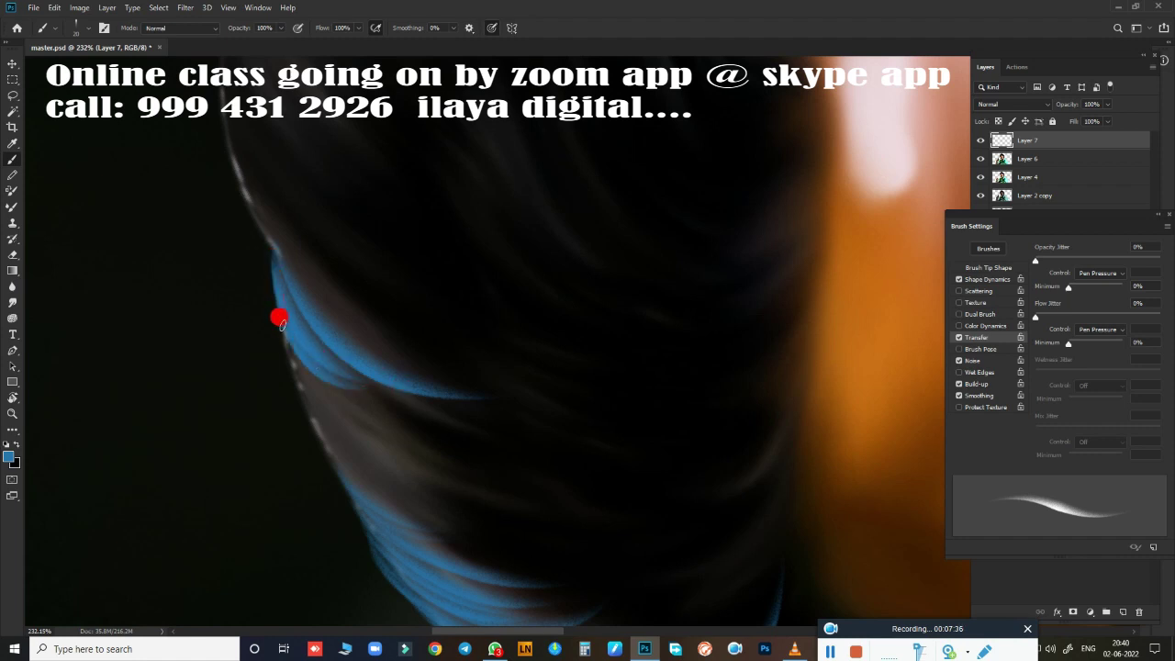
left_click_drag(280, 353, 459, 450)
left_click_drag(292, 365, 441, 413)
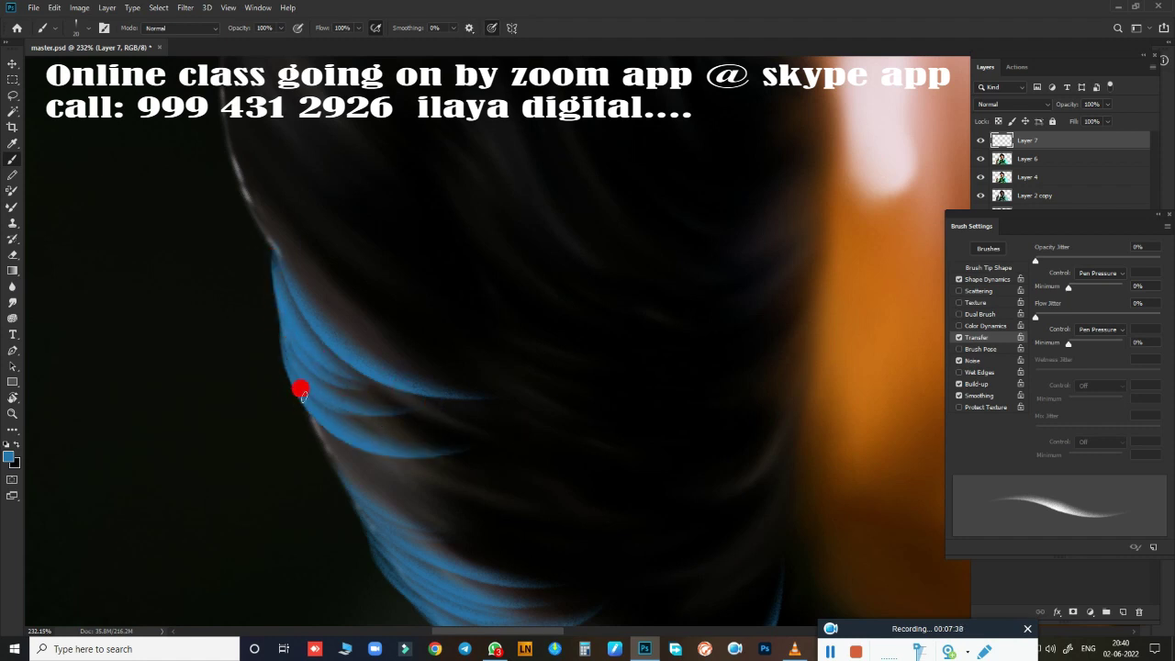
left_click_drag(302, 388, 475, 451)
left_click_drag(307, 401, 418, 466)
mouse_move(316, 431)
left_mouse_down()
mouse_move(403, 481)
mouse_move(593, 479)
left_mouse_up()
left_click_drag(334, 459, 573, 556)
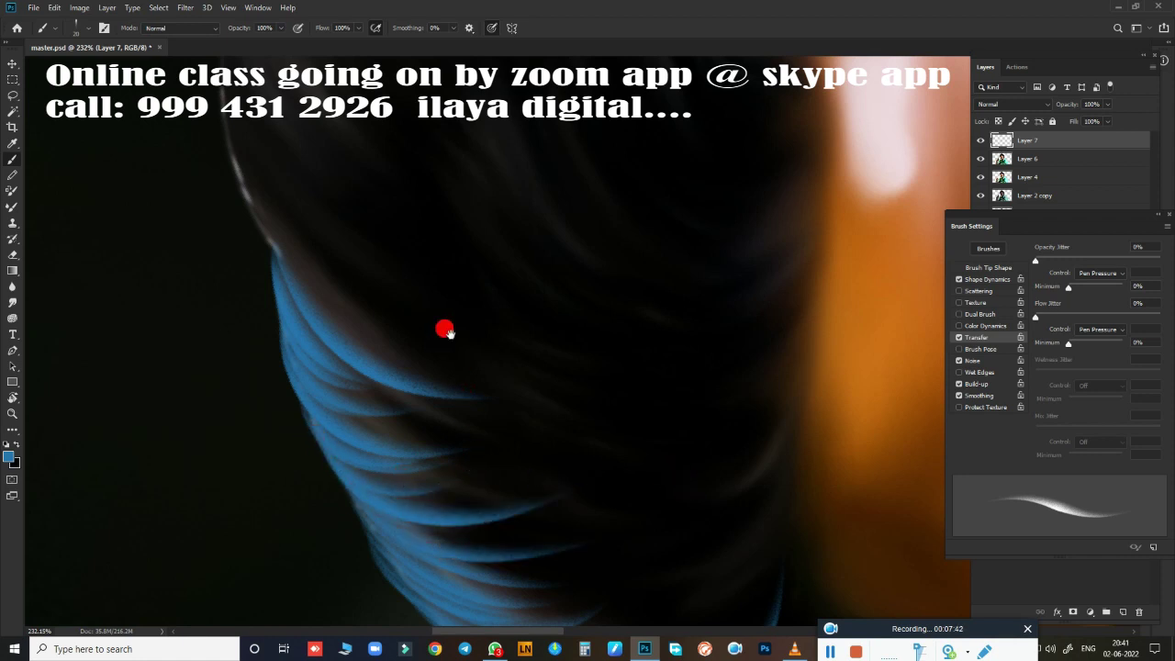
Step: Paint curved blue strands higher up and down the hair's left edge
left_click_drag(444, 331, 597, 564)
left_click_drag(390, 172, 501, 399)
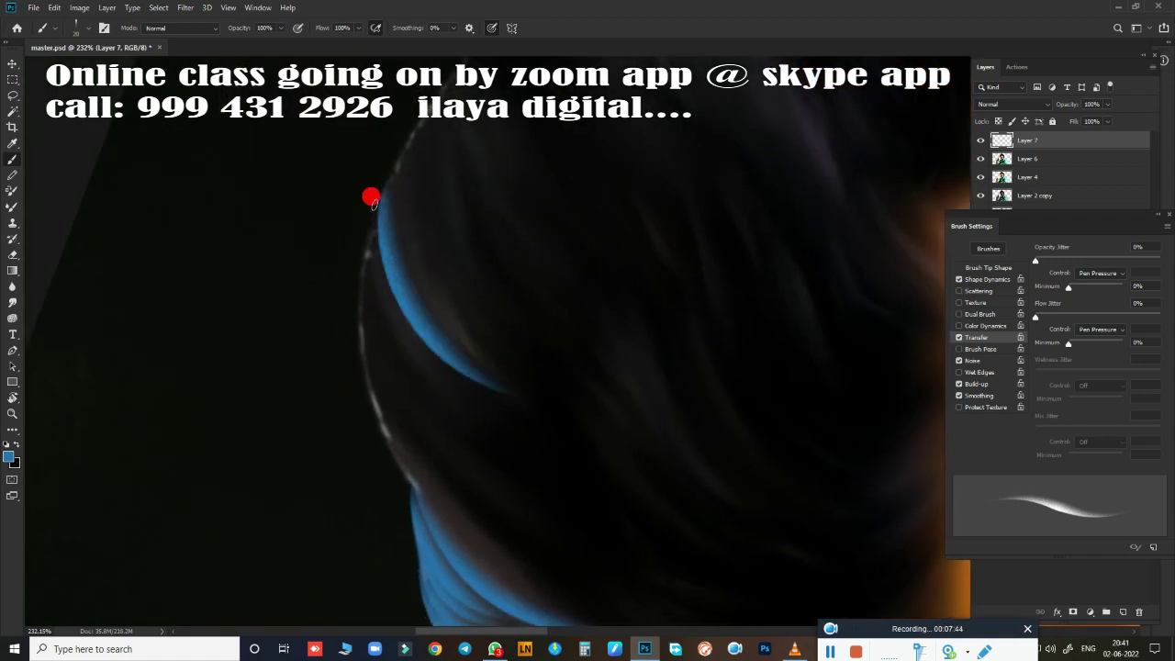
left_click_drag(371, 198, 470, 393)
left_click_drag(373, 246, 437, 356)
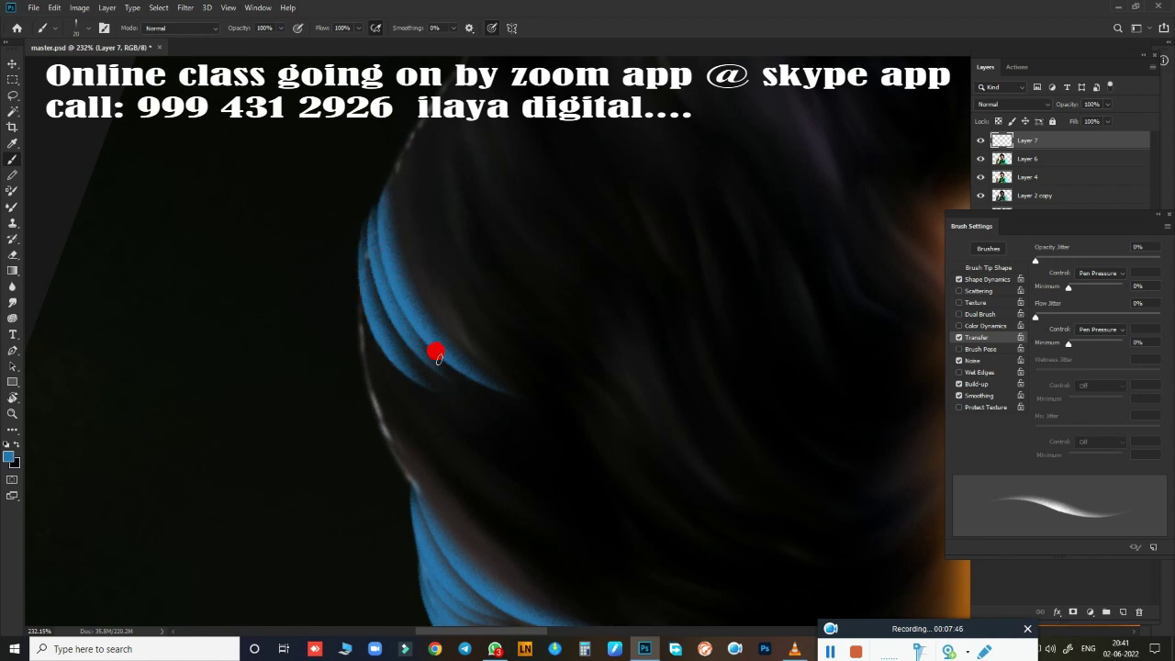
left_click_drag(367, 261, 486, 378)
left_click_drag(357, 310, 482, 409)
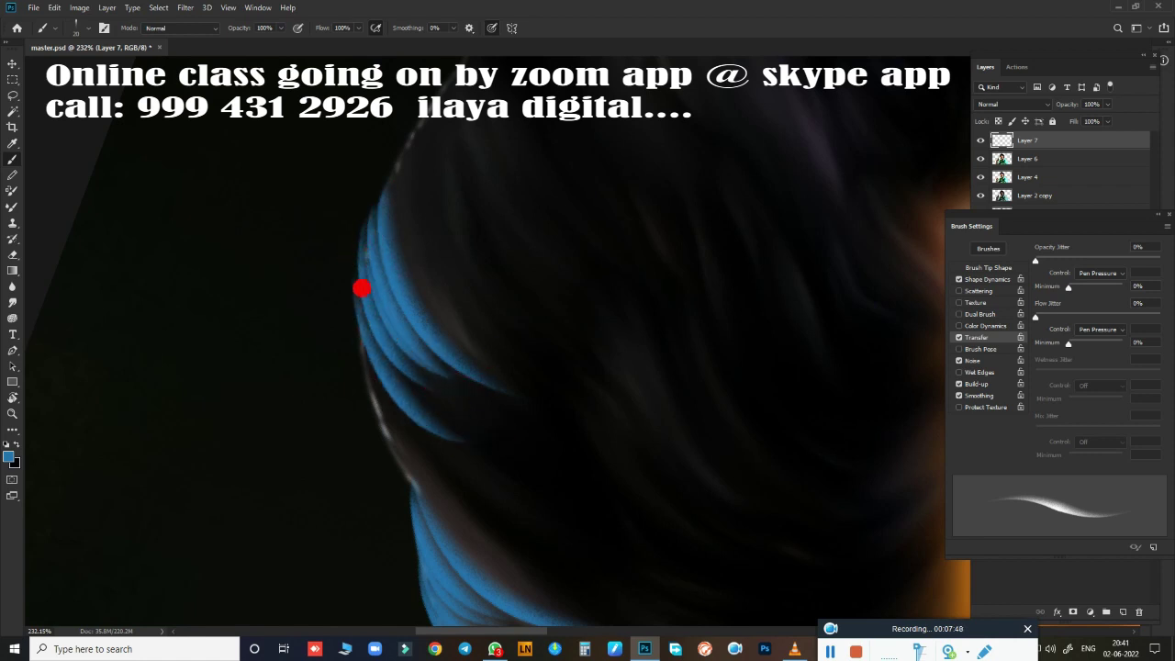
left_click_drag(359, 288, 532, 520)
left_click_drag(358, 334, 520, 527)
Step: Add long curving blue strands on the lower hair and along the left edge
left_click_drag(380, 441, 585, 528)
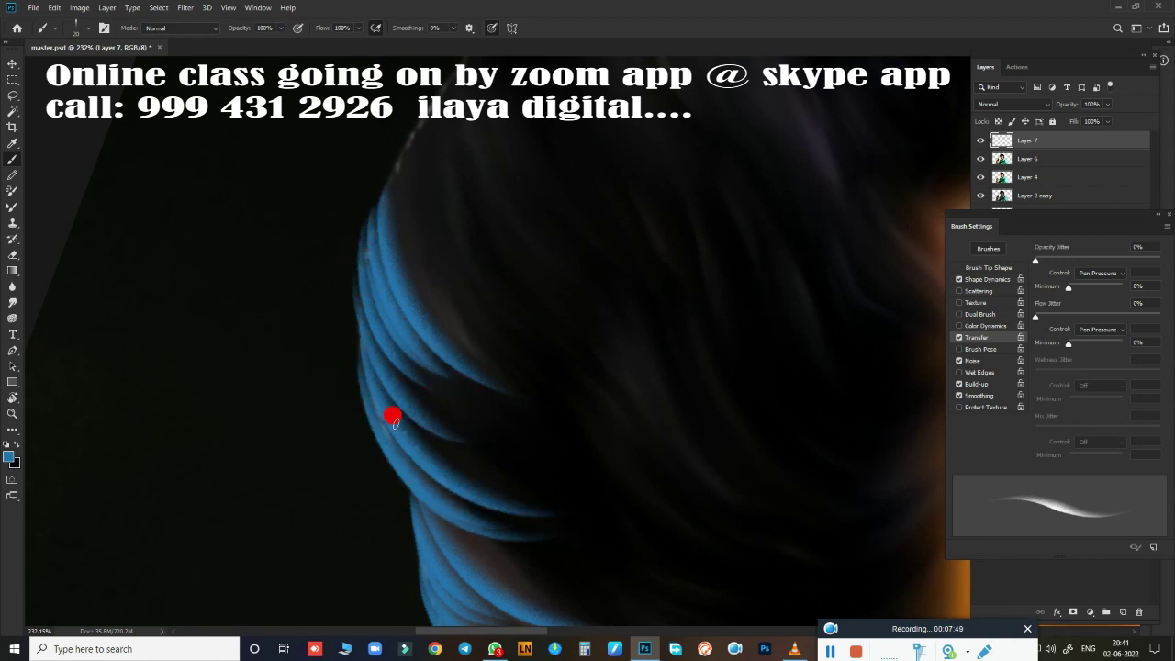
left_click_drag(391, 414, 624, 518)
left_click_drag(405, 481, 549, 540)
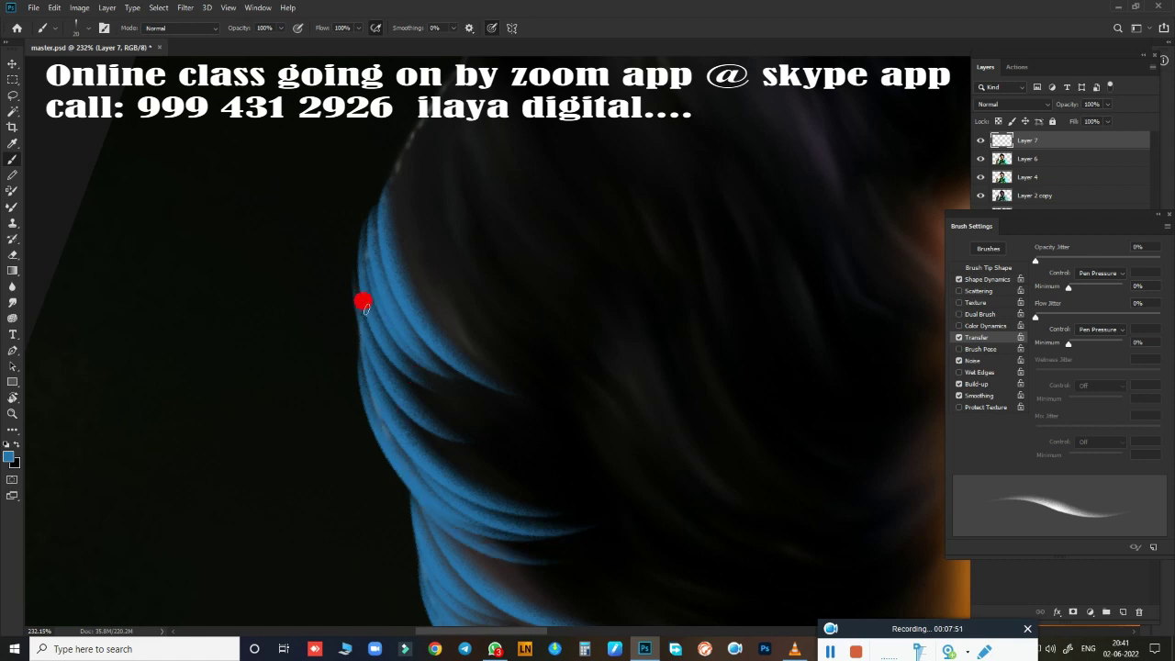
left_click_drag(364, 304, 477, 491)
left_click_drag(385, 363, 526, 459)
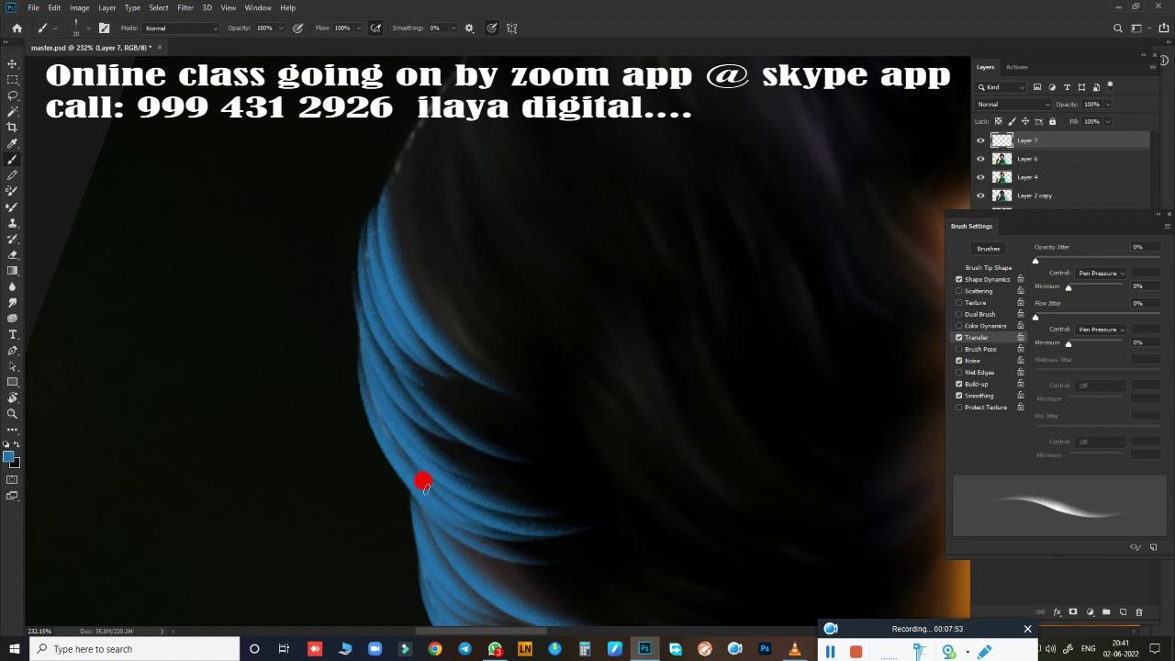
mouse_move(378, 448)
left_mouse_down()
mouse_move(595, 532)
mouse_move(520, 438)
mouse_move(597, 503)
left_mouse_up()
scroll(594, 449, "down", 3)
Step: Zoom in on the forehead and rotate the canvas view to about 33°
scroll(514, 294, "down", 2)
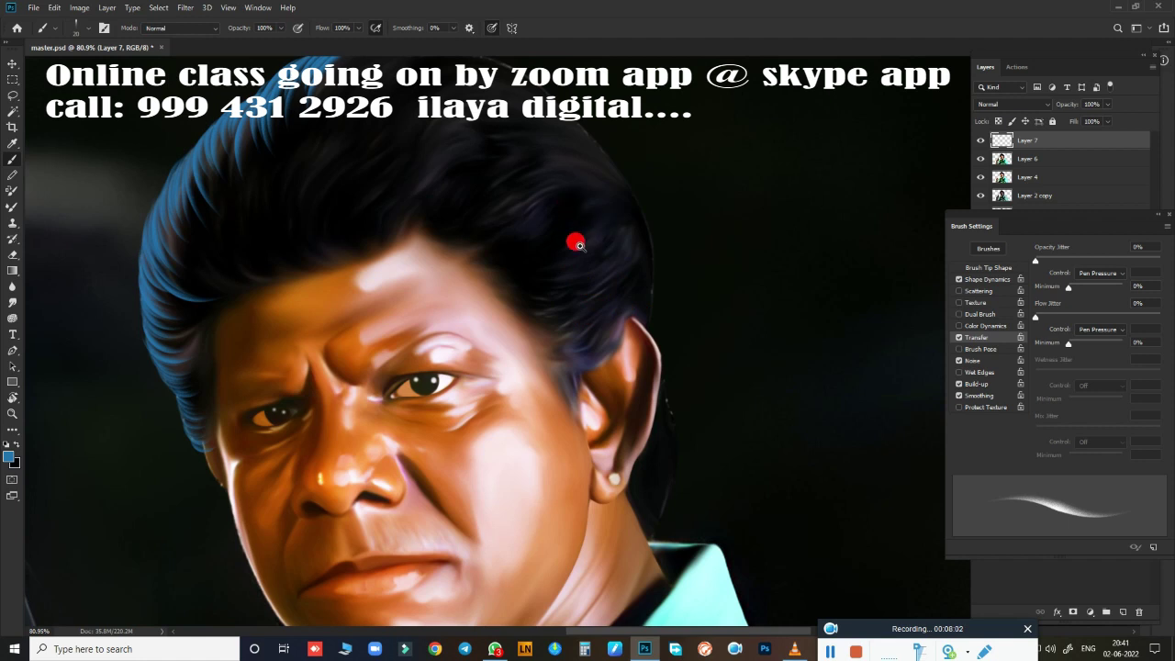
scroll(575, 244, "down", 2)
scroll(383, 291, "up", 2)
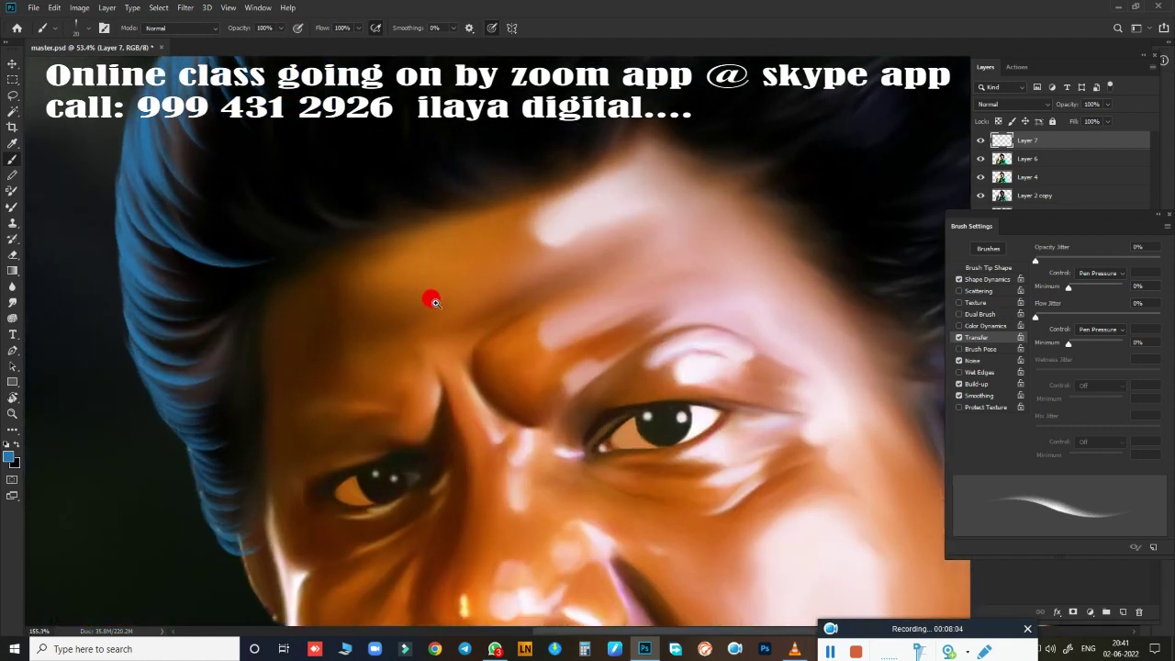
scroll(427, 296, "up", 2)
scroll(449, 296, "up", 2)
scroll(456, 297, "up", 1)
key("r")
mouse_move(459, 272)
left_mouse_down()
mouse_move(734, 242)
mouse_move(732, 294)
left_mouse_up()
scroll(509, 315, "up", 1)
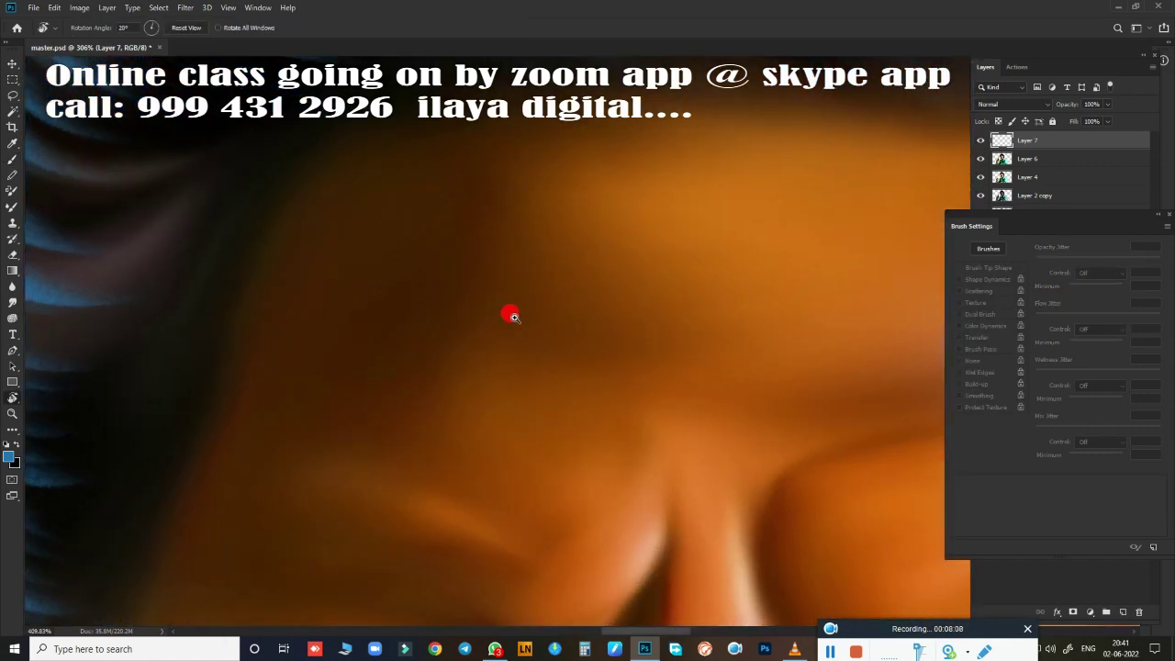
left_click_drag(577, 251, 756, 394)
left_click_drag(762, 347, 831, 385)
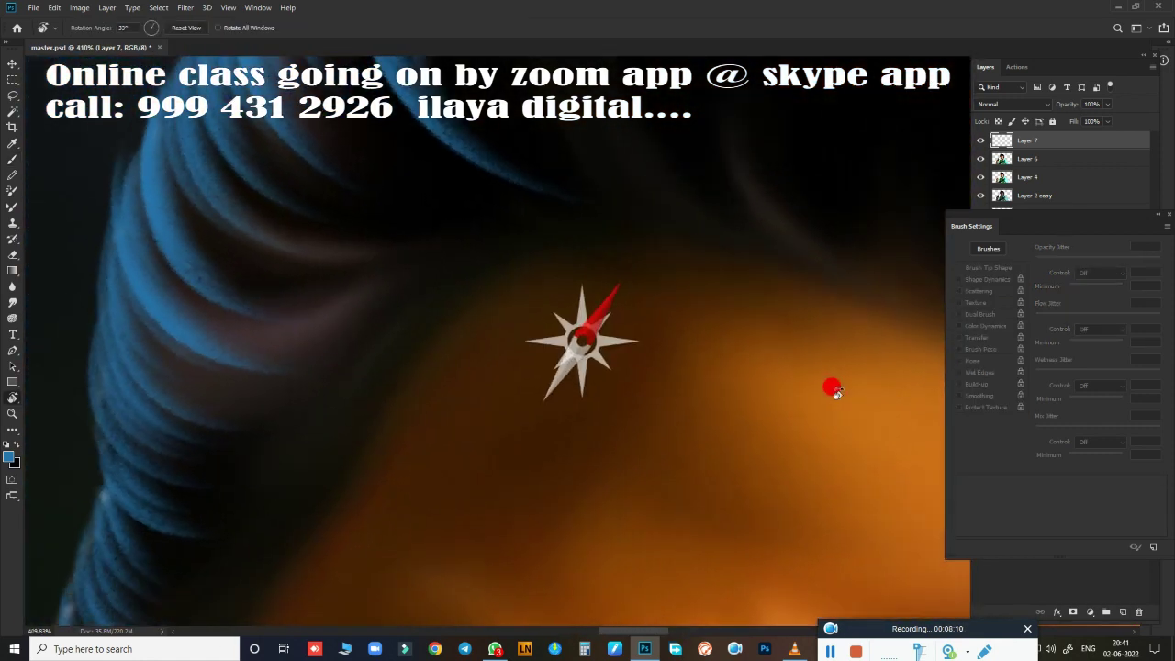
Step: Paint two thin blue strands near the hairline along the curl
scroll(578, 372, "up", 1)
scroll(595, 334, "down", 1)
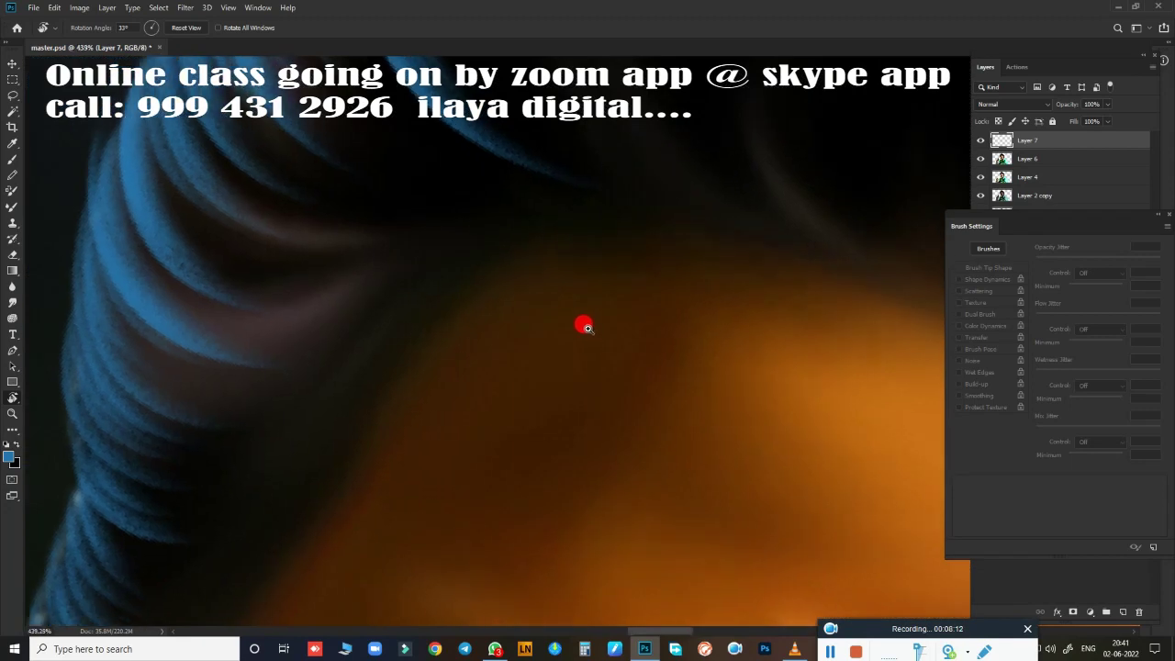
key("b")
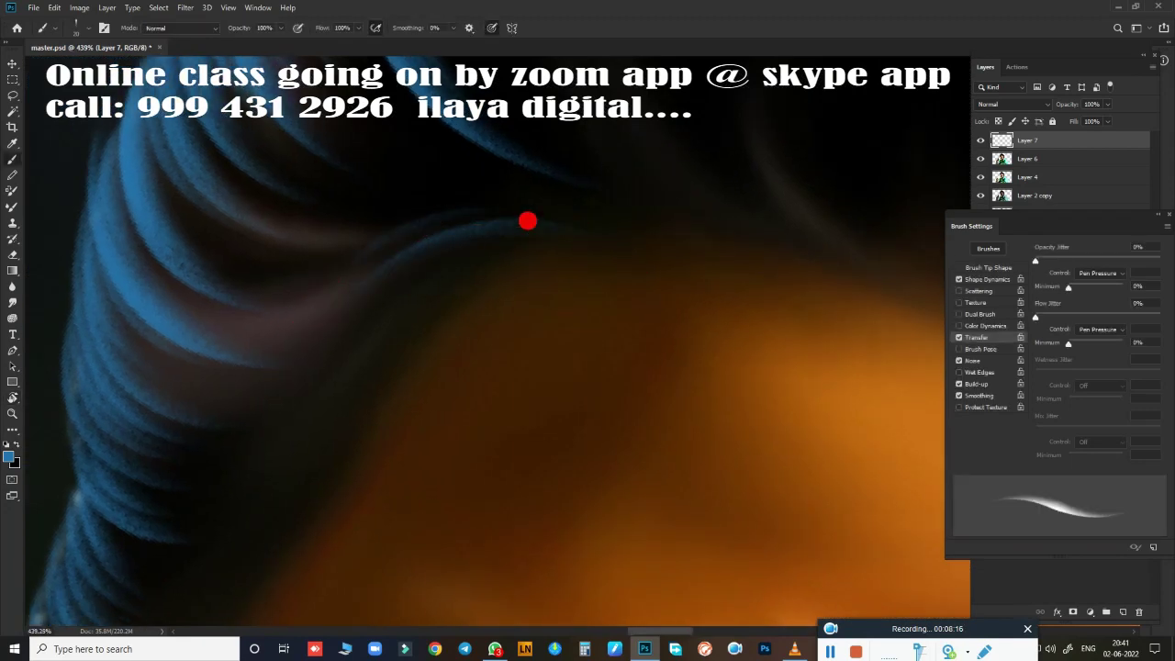
left_click_drag(514, 197, 335, 253)
mouse_move(407, 189)
left_mouse_down()
mouse_move(207, 274)
mouse_move(624, 207)
mouse_move(424, 285)
left_mouse_up()
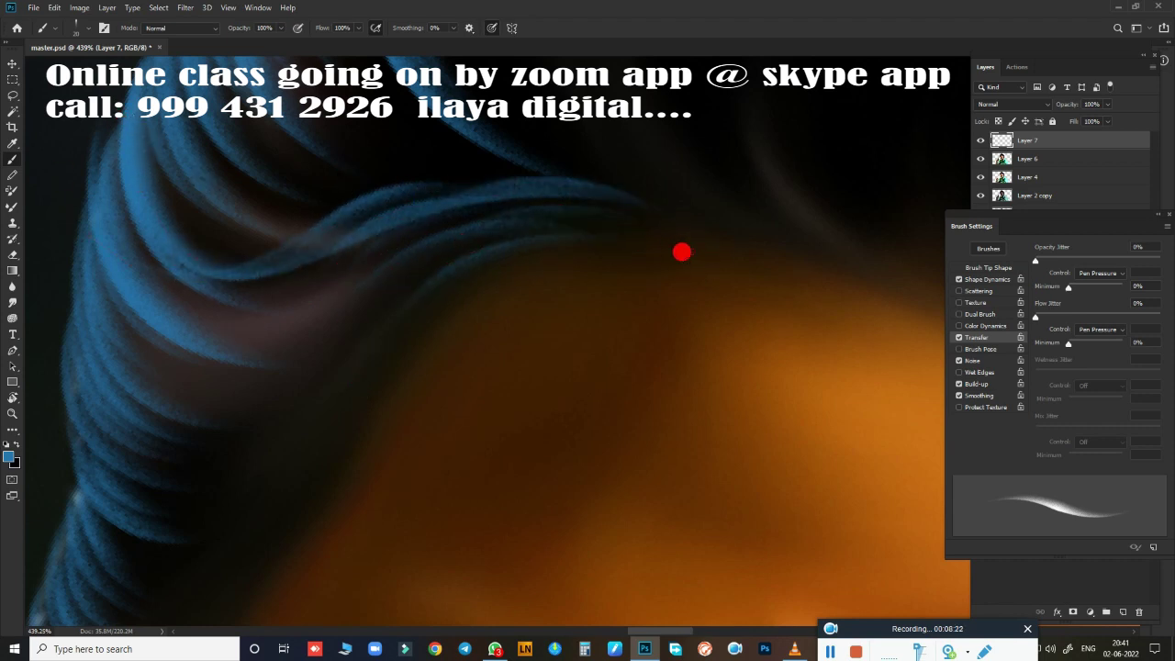
Step: Paint blue strands across the left and middle hair curls
left_click_drag(681, 252, 192, 386)
left_click_drag(275, 367, 139, 317)
left_click_drag(353, 303, 220, 358)
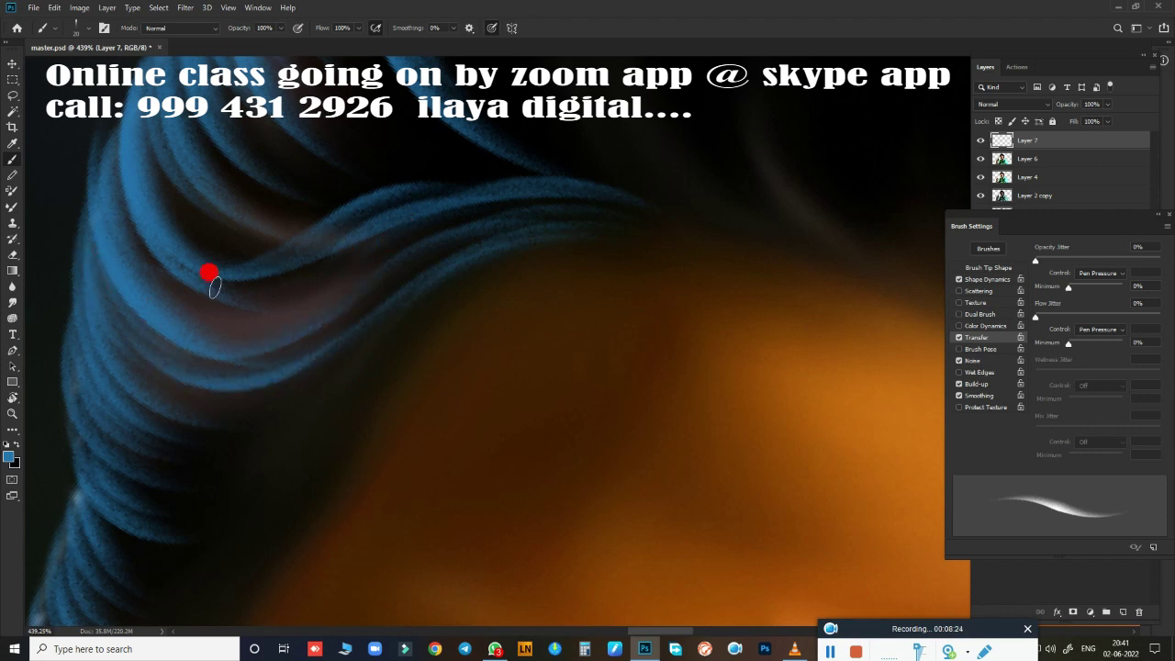
scroll(401, 318, "up", 5)
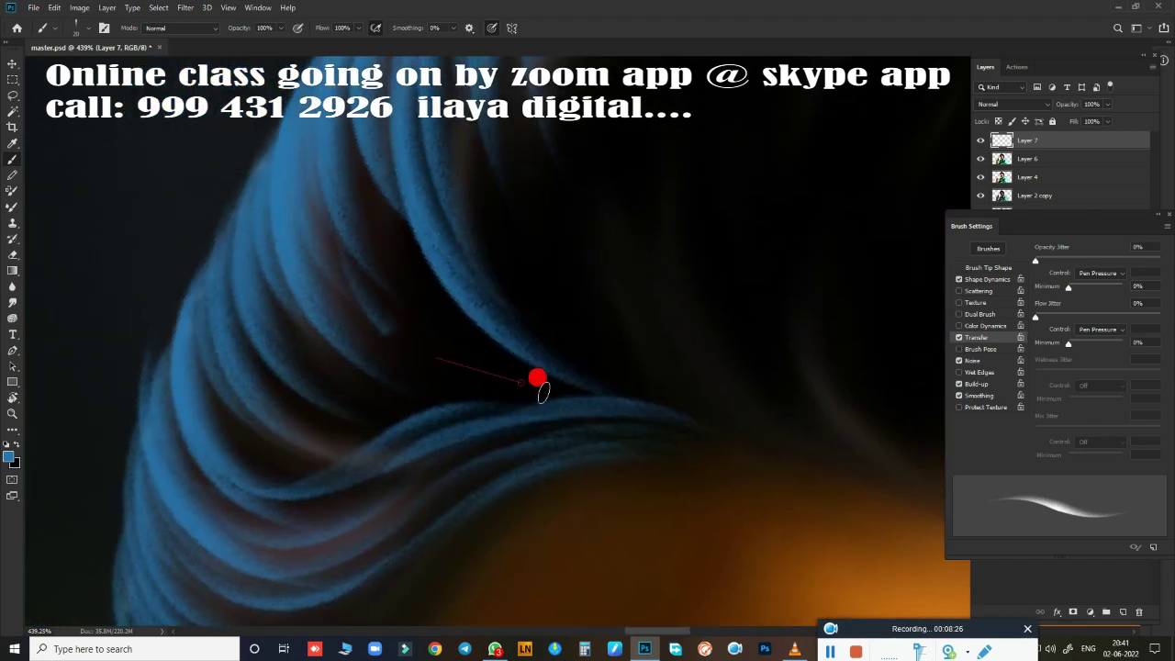
left_click_drag(542, 390, 422, 312)
left_click_drag(297, 292, 431, 422)
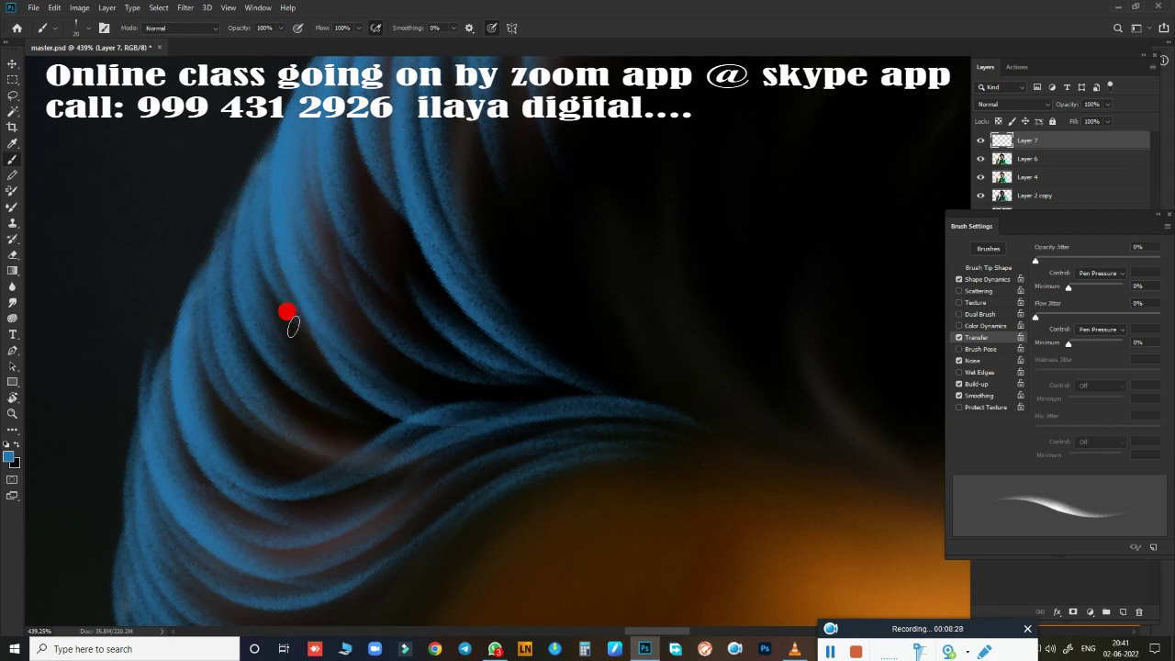
left_click_drag(292, 325, 453, 390)
left_click_drag(253, 356, 395, 438)
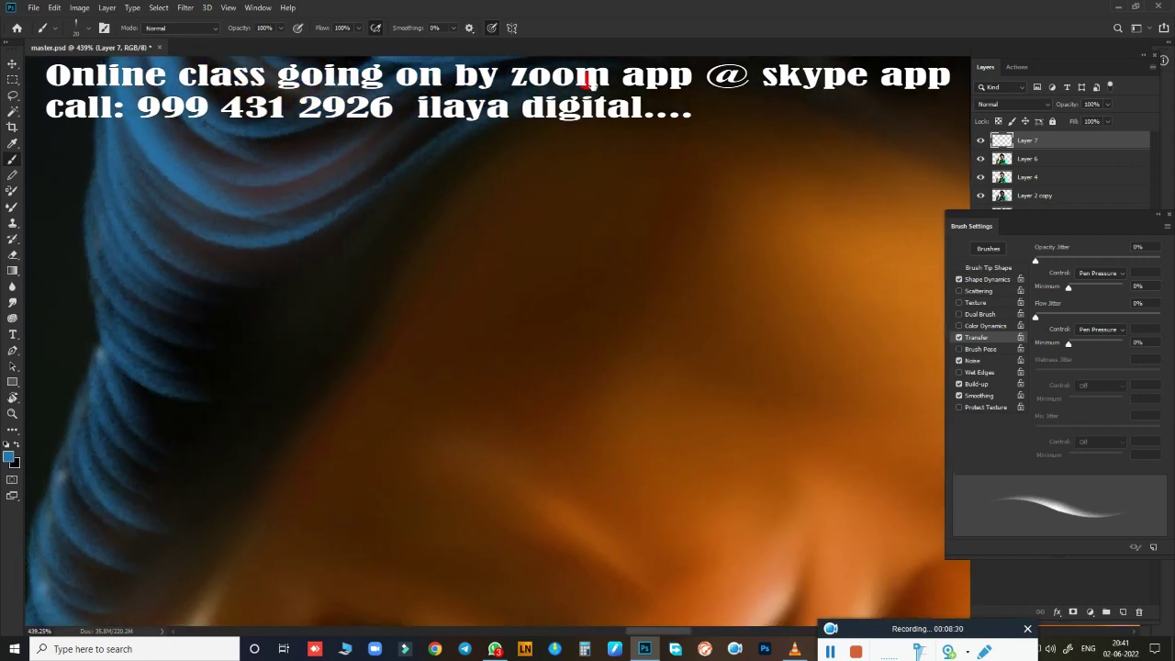
Step: Add strands along the upper curl and repaint a misplaced long curved strand higher up
scroll(561, 351, "down", 3)
left_click_drag(436, 321, 656, 317)
left_click_drag(464, 292, 633, 307)
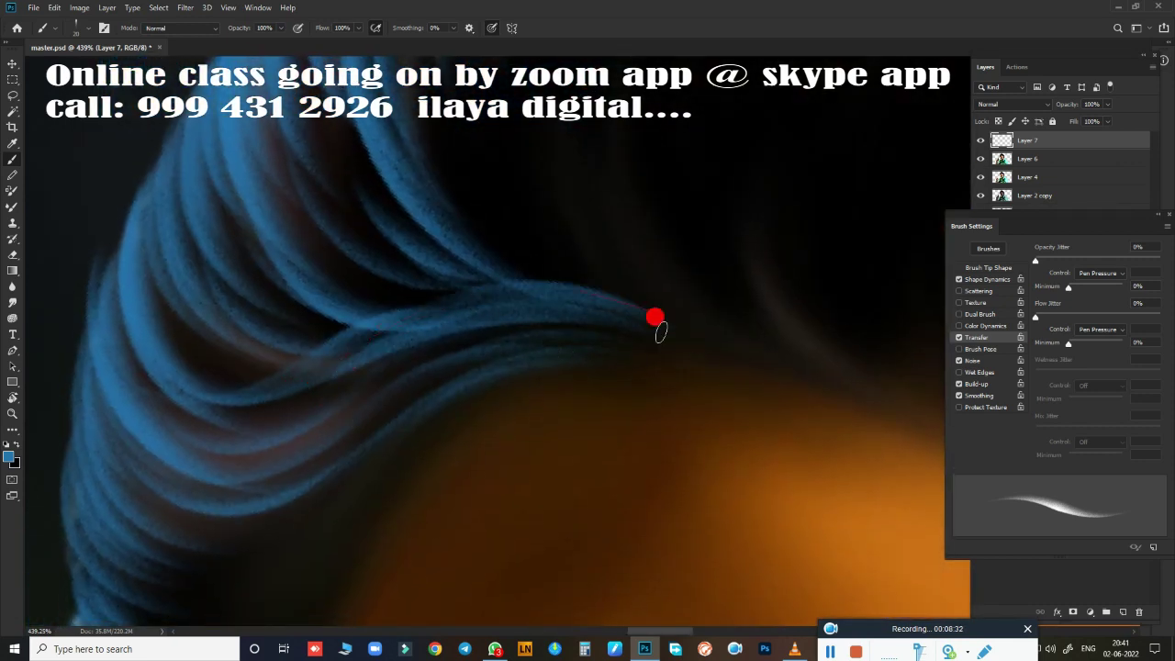
left_click_drag(418, 303, 633, 280)
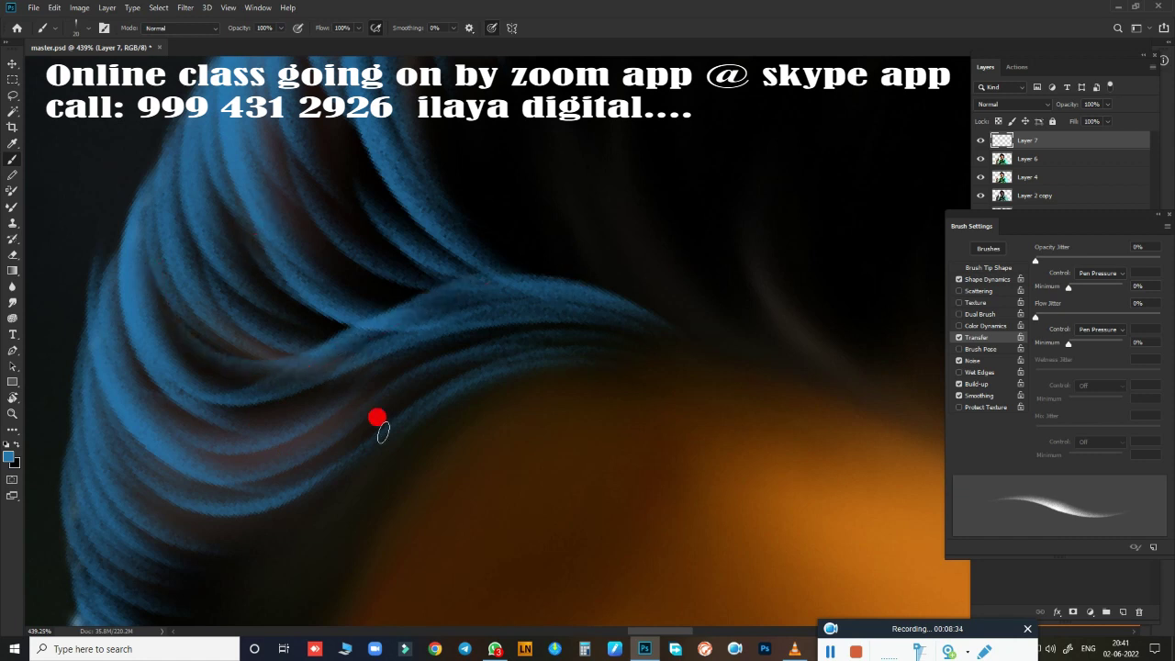
scroll(567, 205, "down", 3)
scroll(659, 136, "down", 2)
left_click_drag(550, 130, 225, 354)
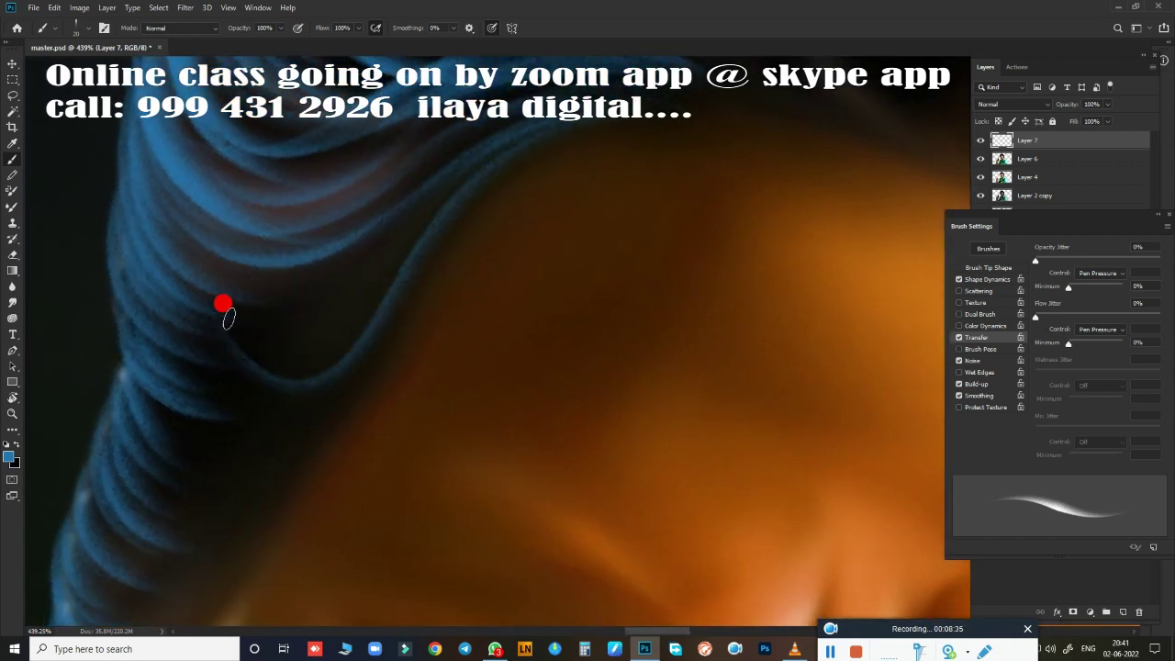
key("ctrl+z")
left_click_drag(569, 128, 202, 307)
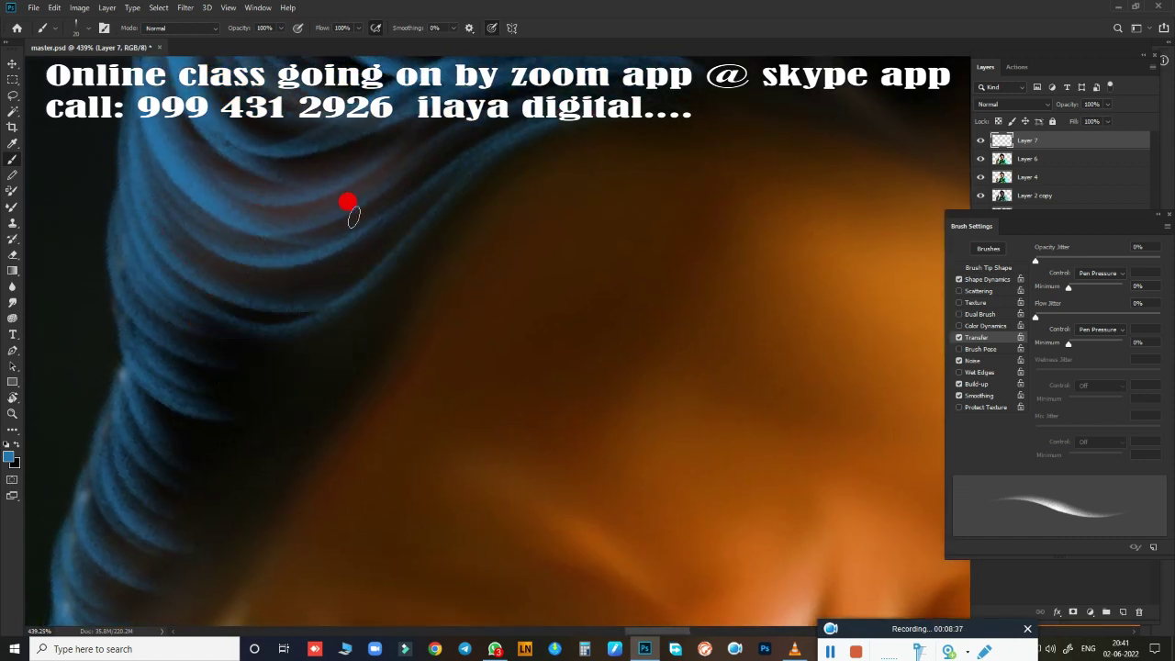
Step: Pan to the hair above the eye and paint over its blue strands
left_click_drag(554, 359, 769, 161)
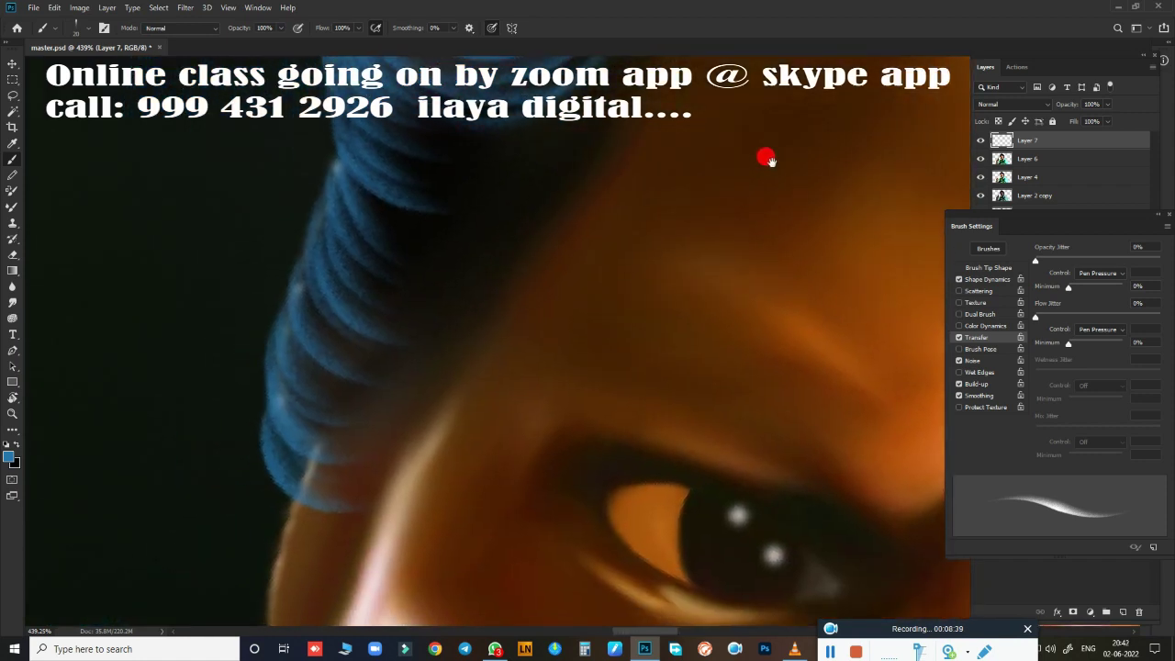
left_click_drag(530, 162, 485, 306)
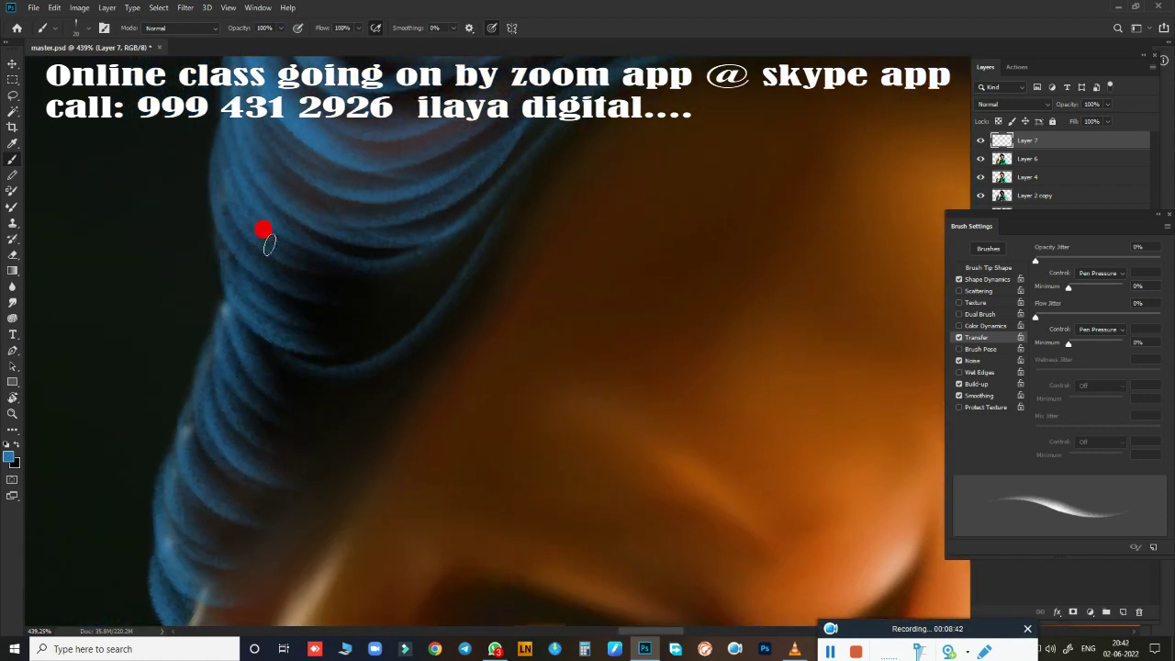
mouse_move(579, 344)
left_mouse_down()
mouse_move(636, 200)
mouse_move(642, 138)
left_mouse_up()
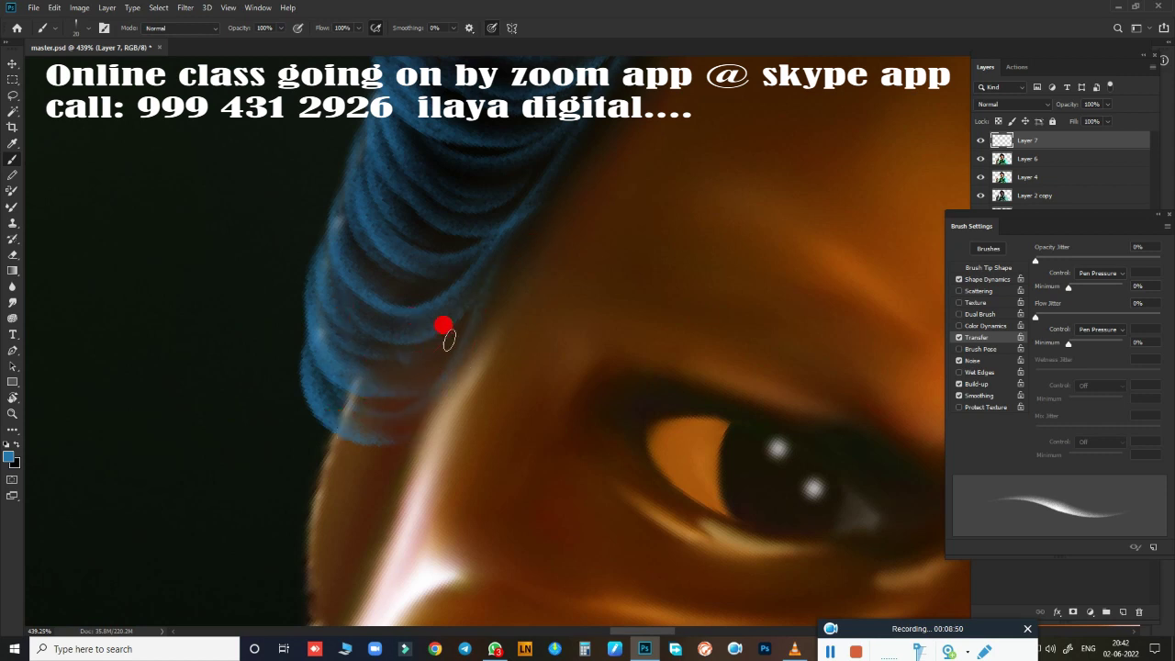
left_click_drag(444, 326, 578, 235)
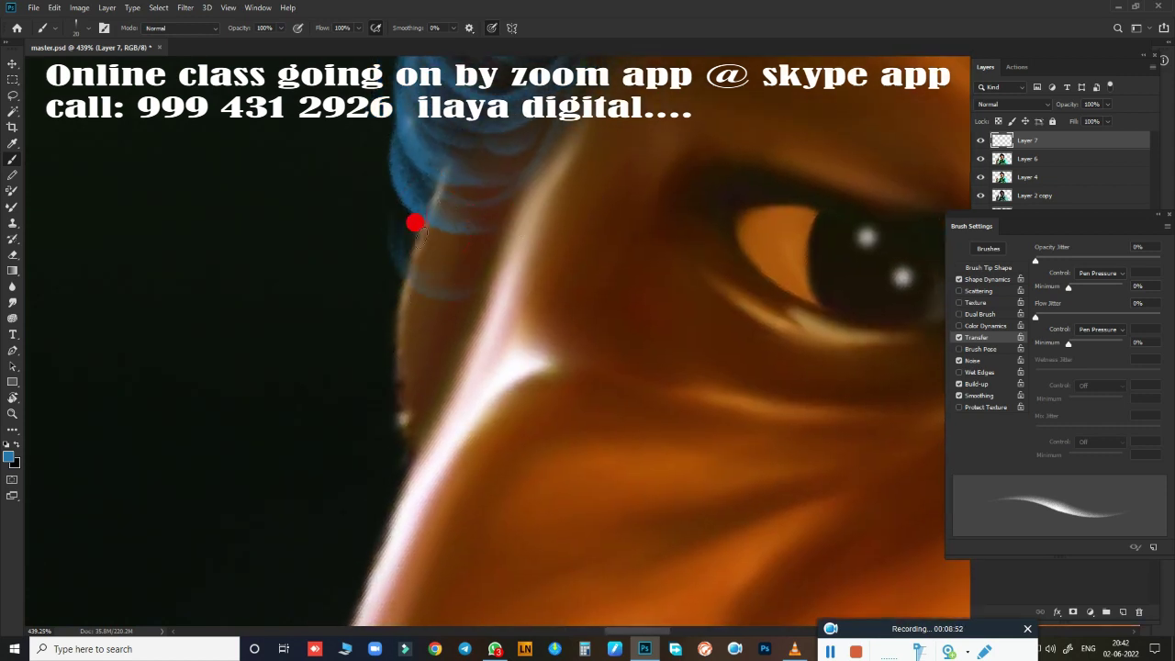
left_click_drag(415, 223, 546, 172)
Step: Zoom in to 306% and paint blue strands into the dark hair
scroll(602, 364, "down", 5)
scroll(493, 343, "up", 1)
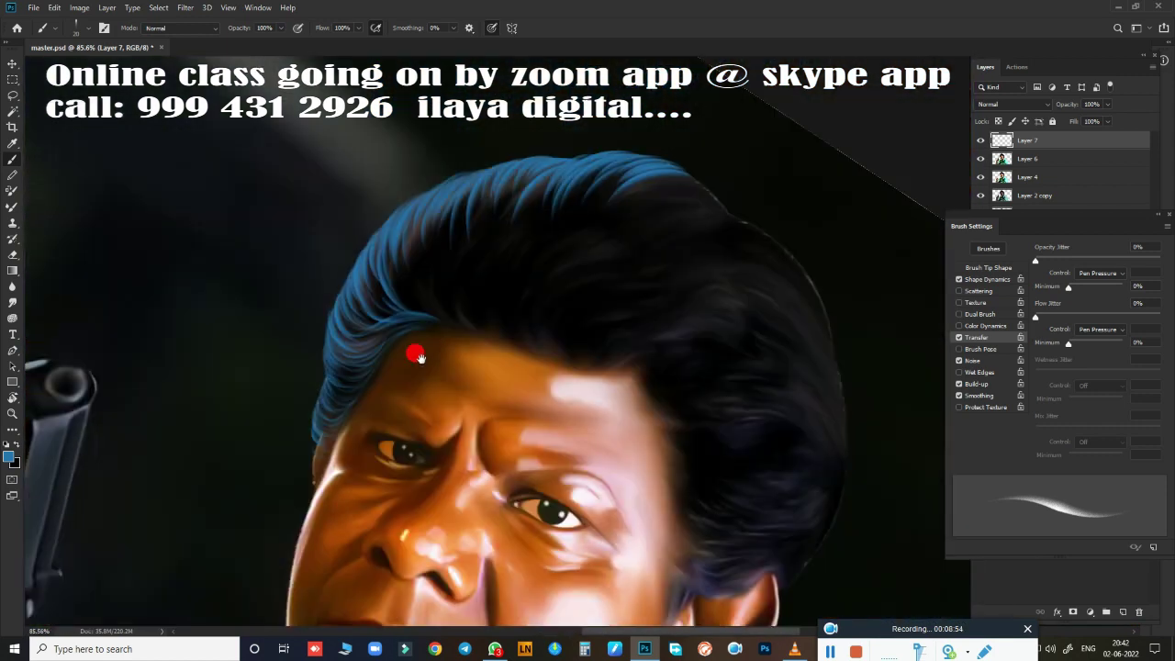
scroll(453, 340, "up", 1)
scroll(478, 388, "up", 1)
scroll(478, 387, "up", 1)
scroll(498, 394, "up", 1)
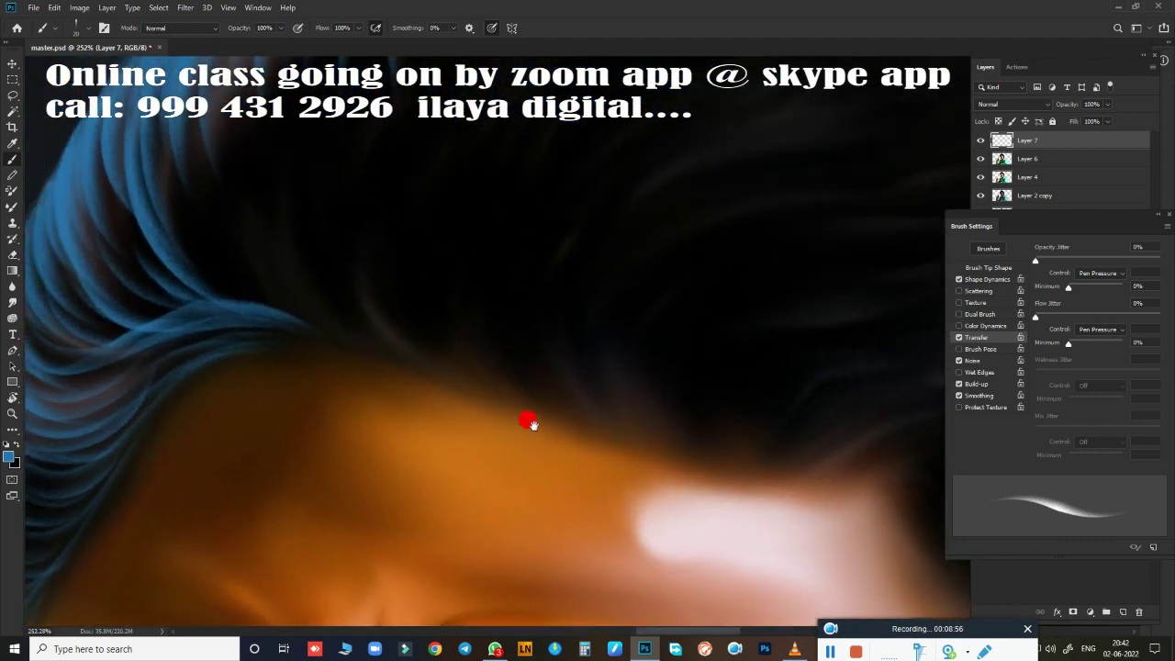
scroll(530, 419, "up", 1)
scroll(609, 450, "up", 1)
scroll(474, 385, "up", 1)
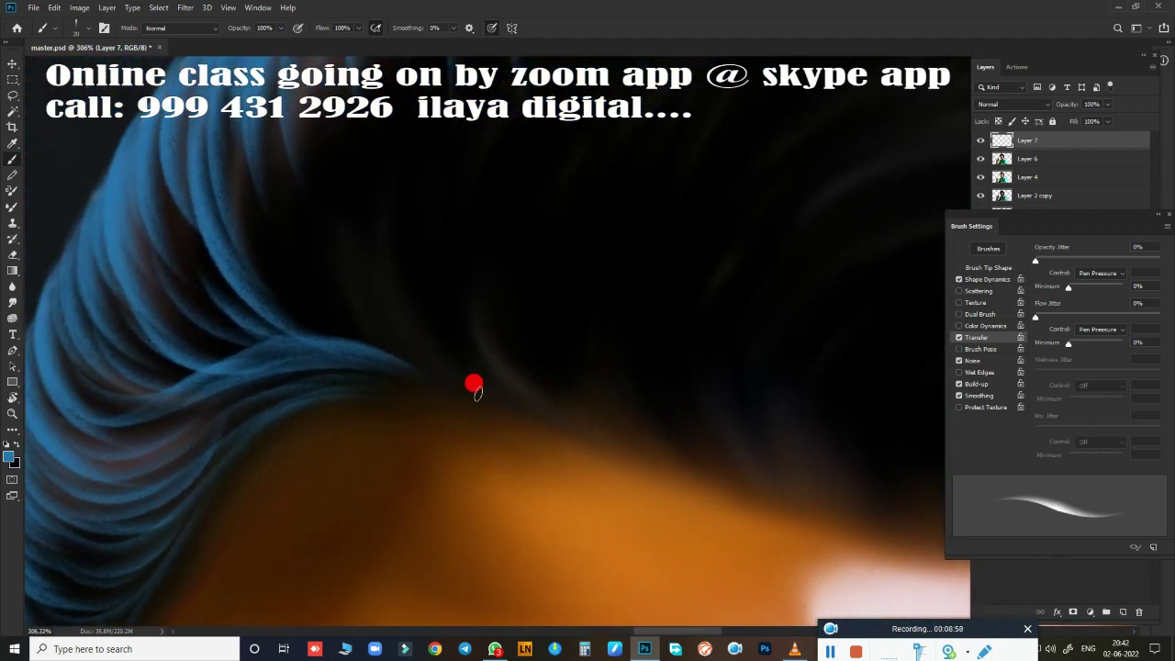
left_click_drag(380, 156, 474, 380)
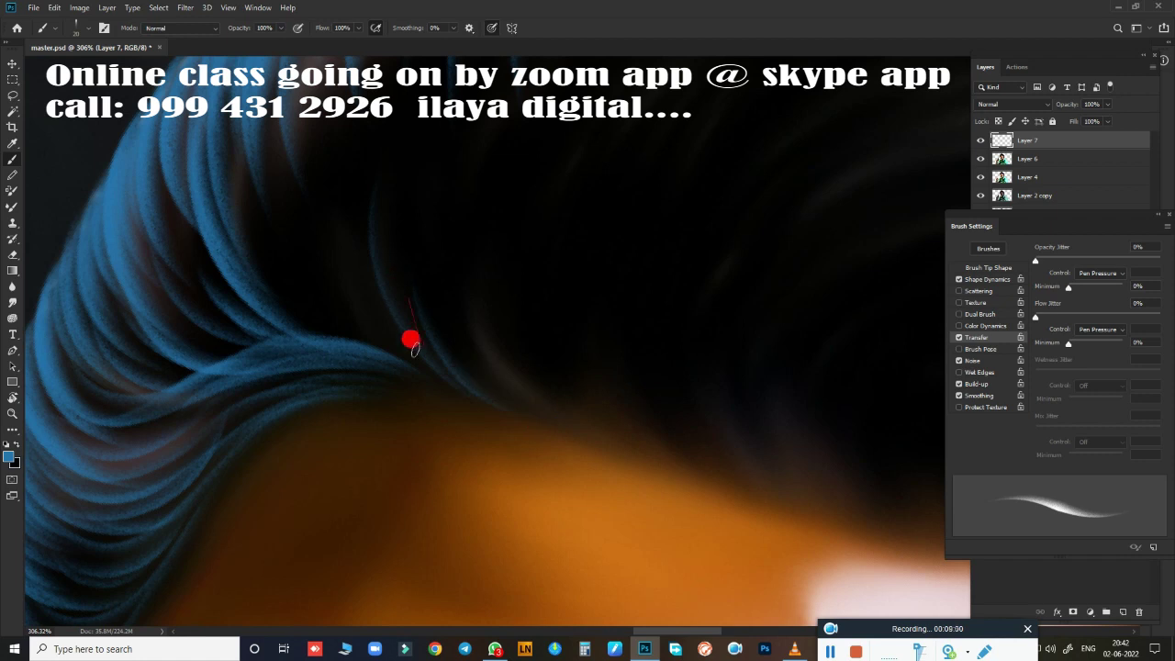
left_click_drag(409, 340, 503, 404)
Step: Paint curving blue strands along the hairline and down toward it
left_click_drag(477, 340, 578, 413)
left_click_drag(504, 278, 595, 424)
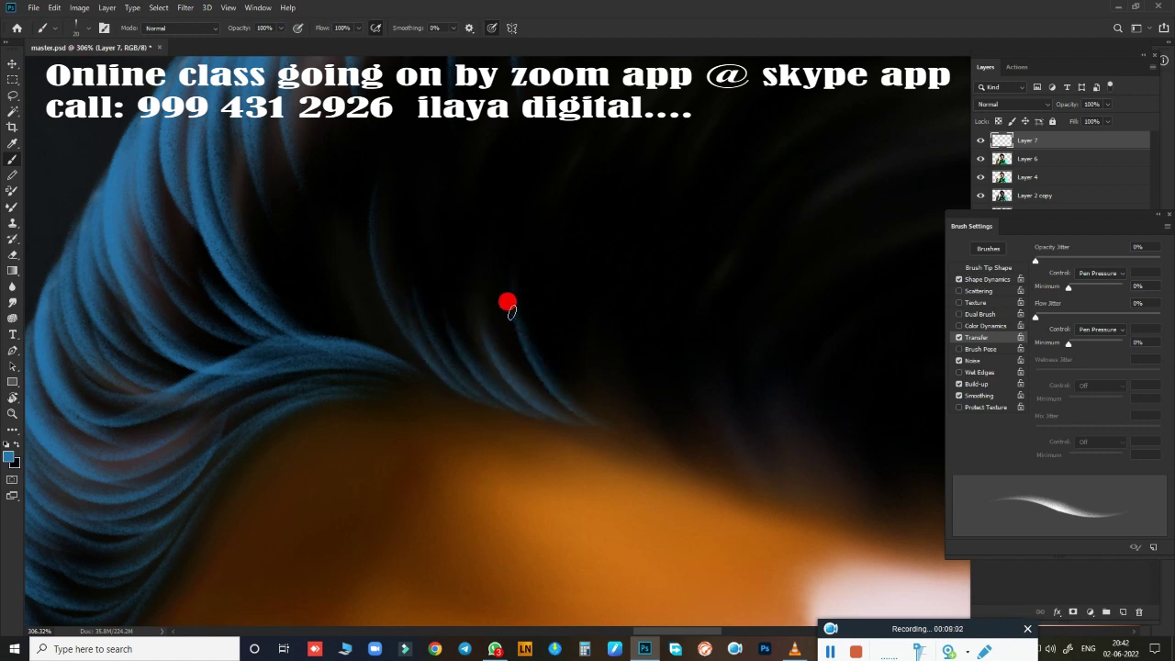
left_click_drag(506, 302, 606, 436)
left_click_drag(539, 376, 550, 407)
left_click_drag(482, 339, 590, 414)
left_click_drag(450, 273, 597, 433)
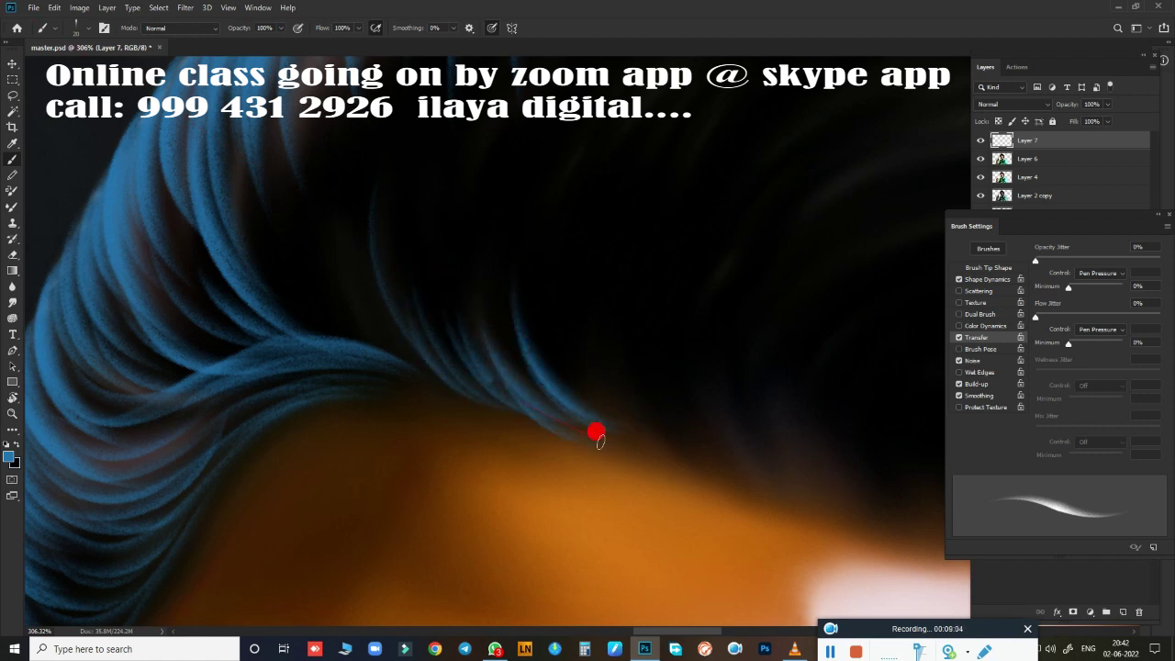
left_click_drag(357, 173, 389, 303)
left_click_drag(353, 211, 428, 328)
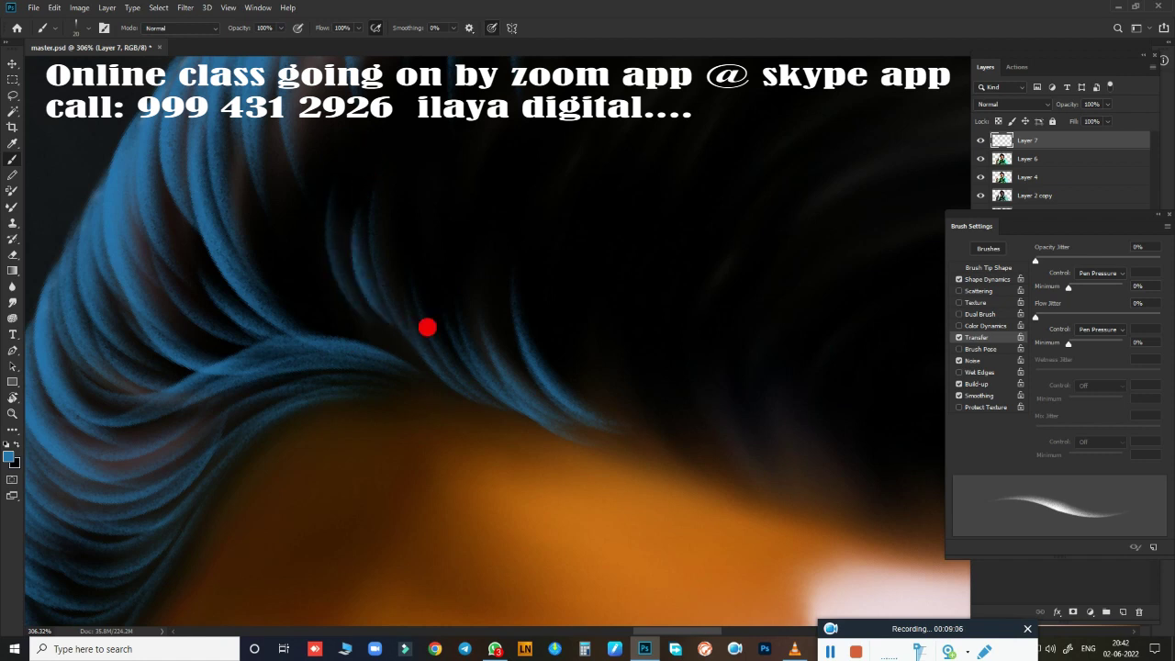
left_click_drag(387, 244, 409, 321)
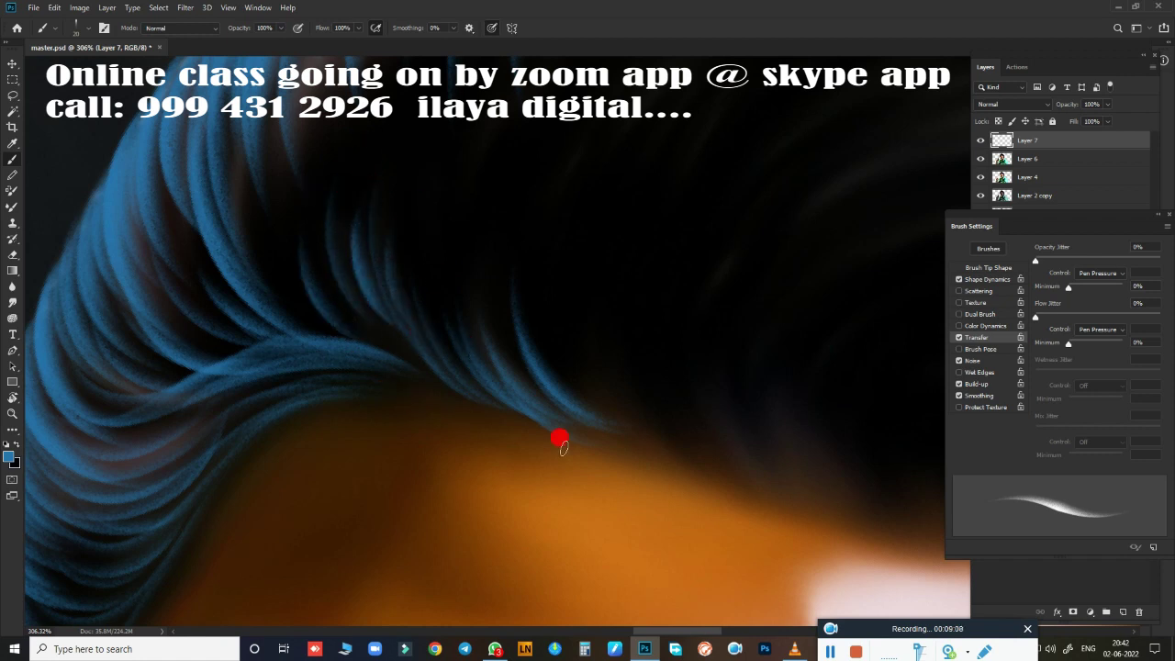
Step: Add thin blue strands along another stretch of the hair edge, then zoom out to 116%
mouse_move(437, 415)
left_mouse_down()
mouse_move(622, 413)
mouse_move(304, 359)
left_mouse_up()
left_click_drag(352, 275, 390, 422)
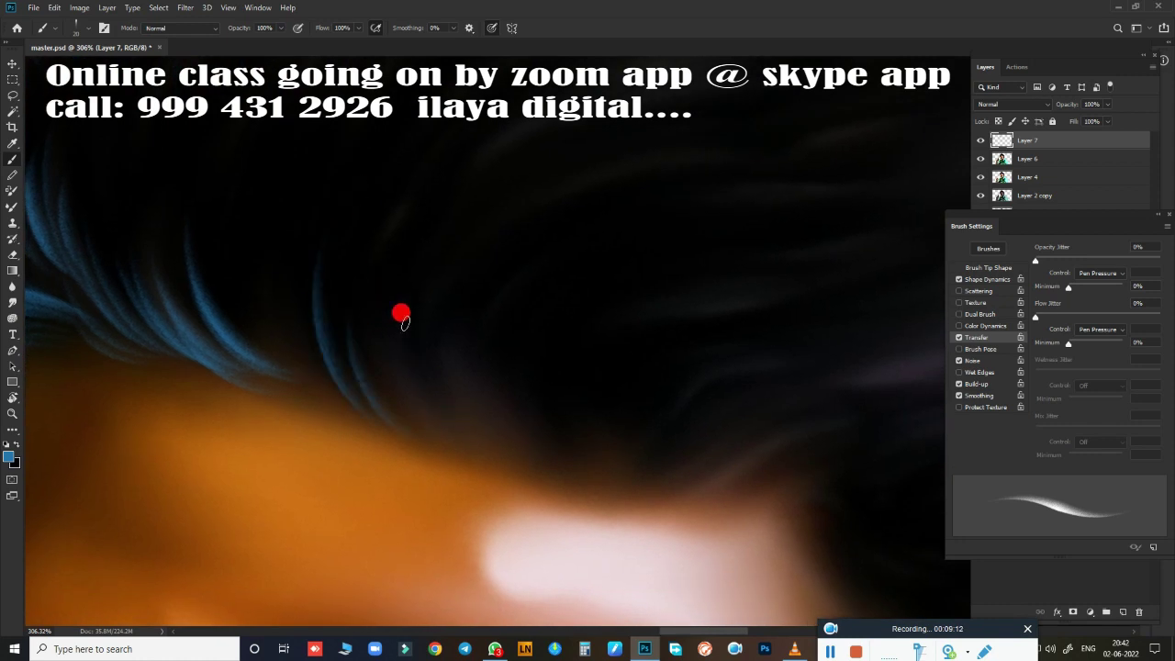
left_click_drag(398, 315, 424, 442)
left_click_drag(410, 336, 446, 446)
left_click_drag(275, 211, 285, 368)
left_click_drag(325, 220, 304, 374)
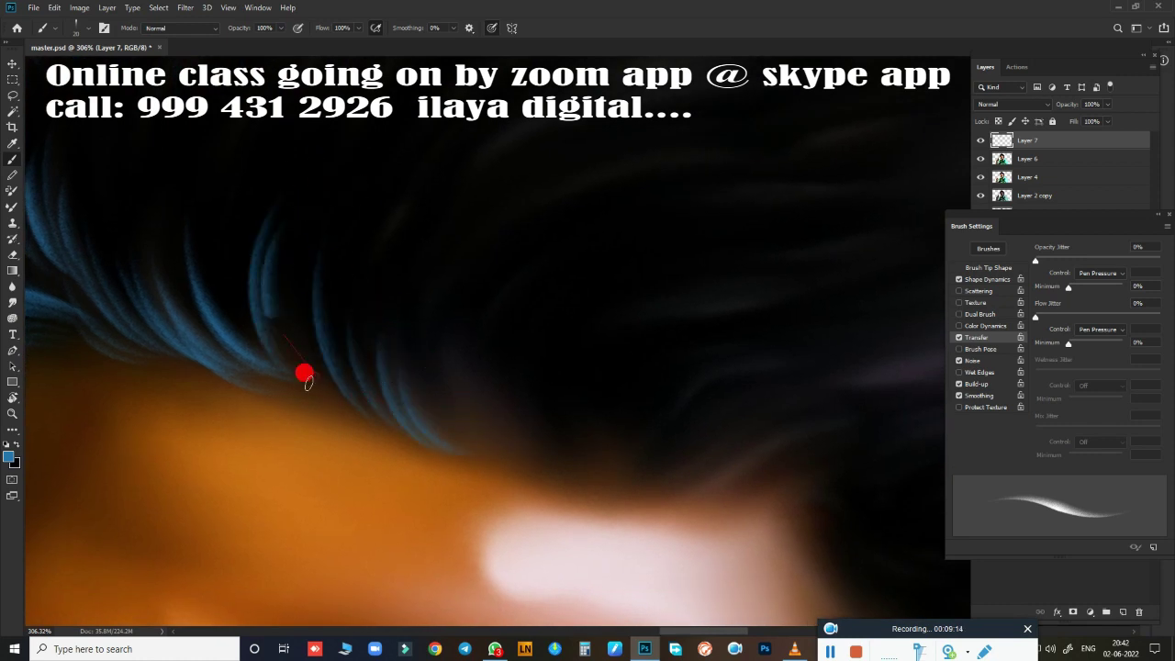
left_click_drag(298, 250, 340, 375)
left_click_drag(312, 219, 358, 404)
left_click_drag(379, 262, 449, 441)
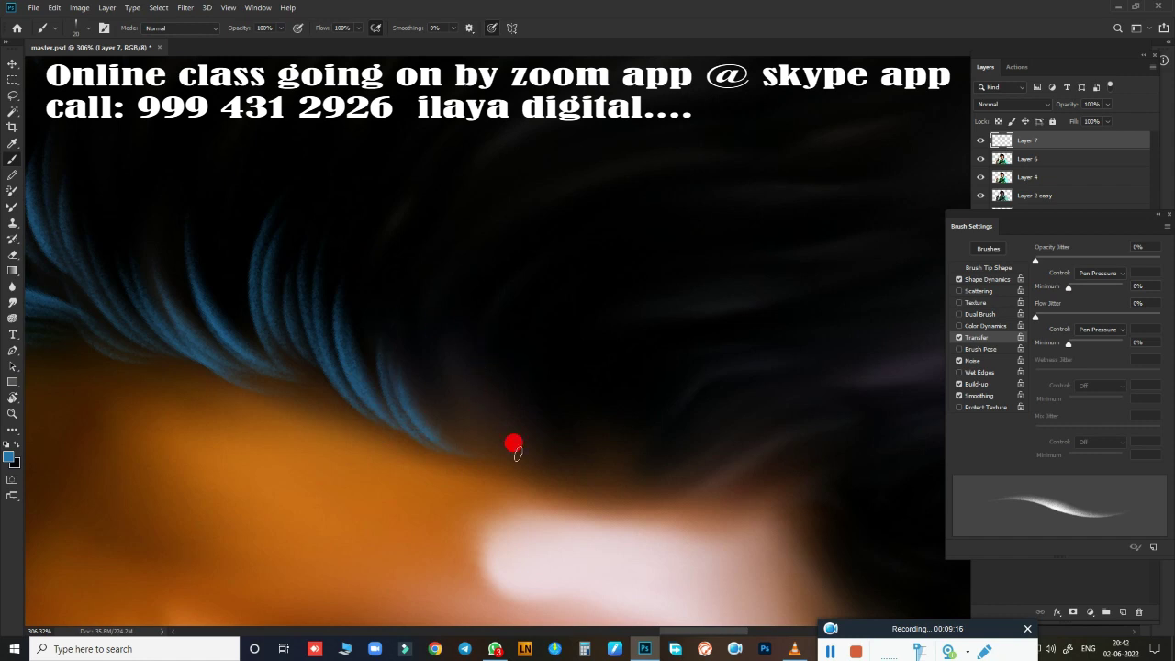
mouse_move(575, 391)
left_mouse_down()
mouse_move(737, 477)
mouse_move(790, 538)
mouse_move(569, 556)
left_mouse_up()
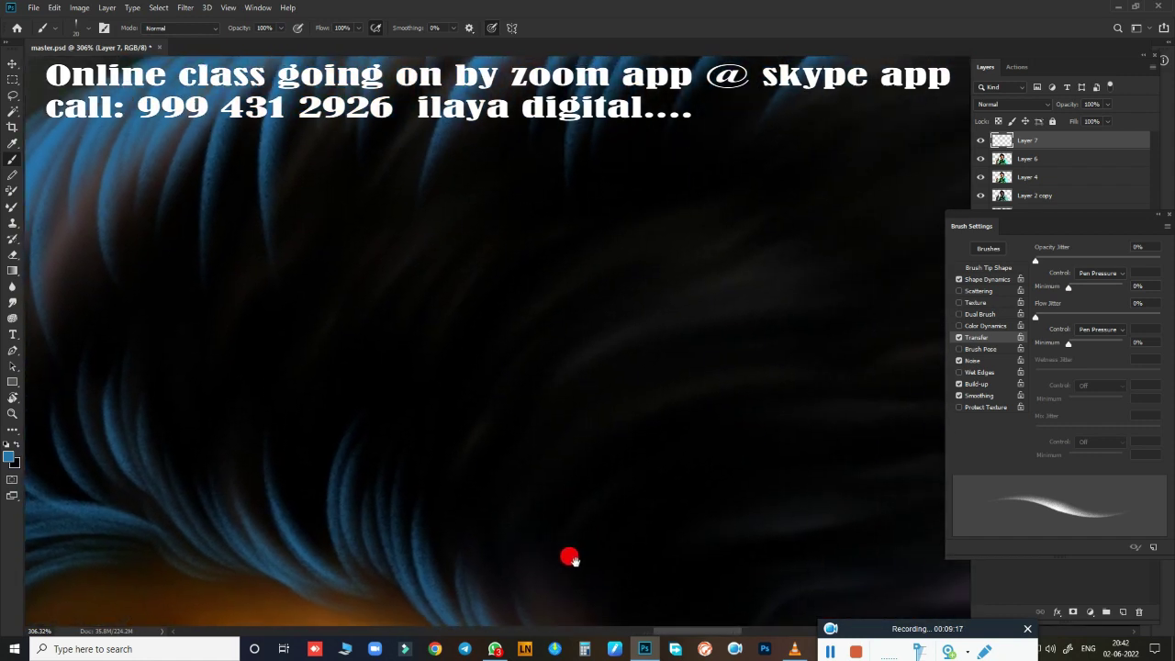
mouse_move(565, 436)
left_mouse_down()
mouse_move(625, 428)
mouse_move(590, 413)
mouse_move(535, 215)
mouse_move(514, 238)
mouse_move(566, 275)
mouse_move(611, 265)
mouse_move(409, 195)
mouse_move(619, 181)
mouse_move(566, 179)
mouse_move(315, 564)
mouse_move(367, 388)
mouse_move(575, 414)
mouse_move(617, 436)
mouse_move(569, 522)
left_mouse_up()
Step: Rotate the view and paint thin blue strands across the dark crown, redoing a misplaced one lower
key("r")
key("b")
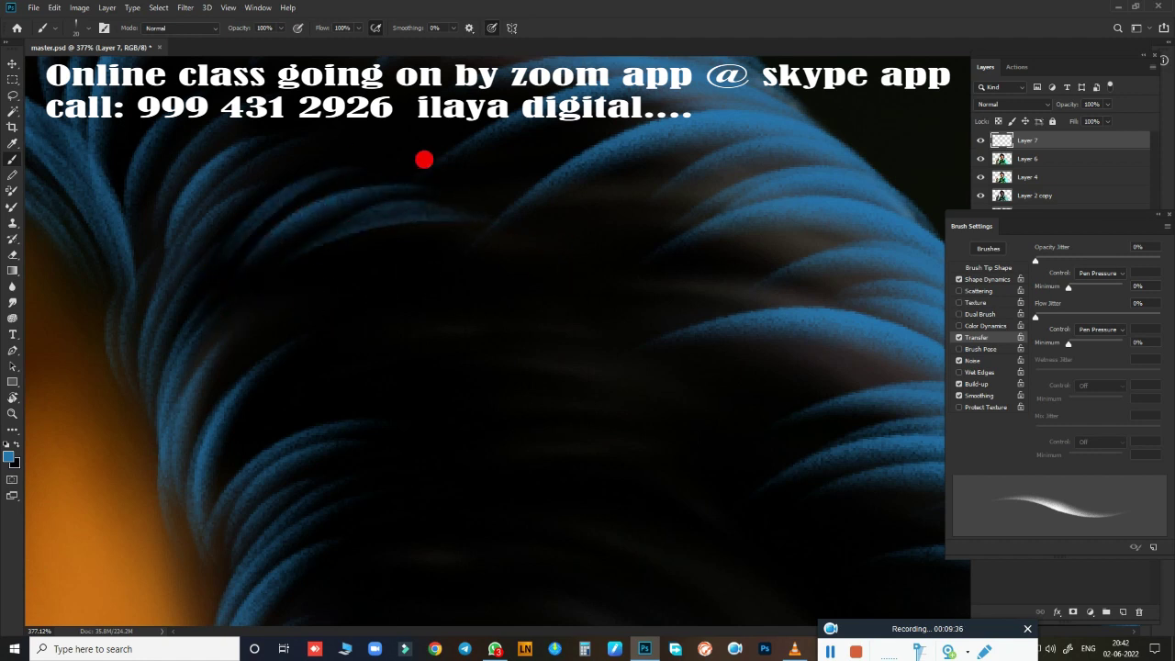
left_click_drag(539, 395, 431, 268)
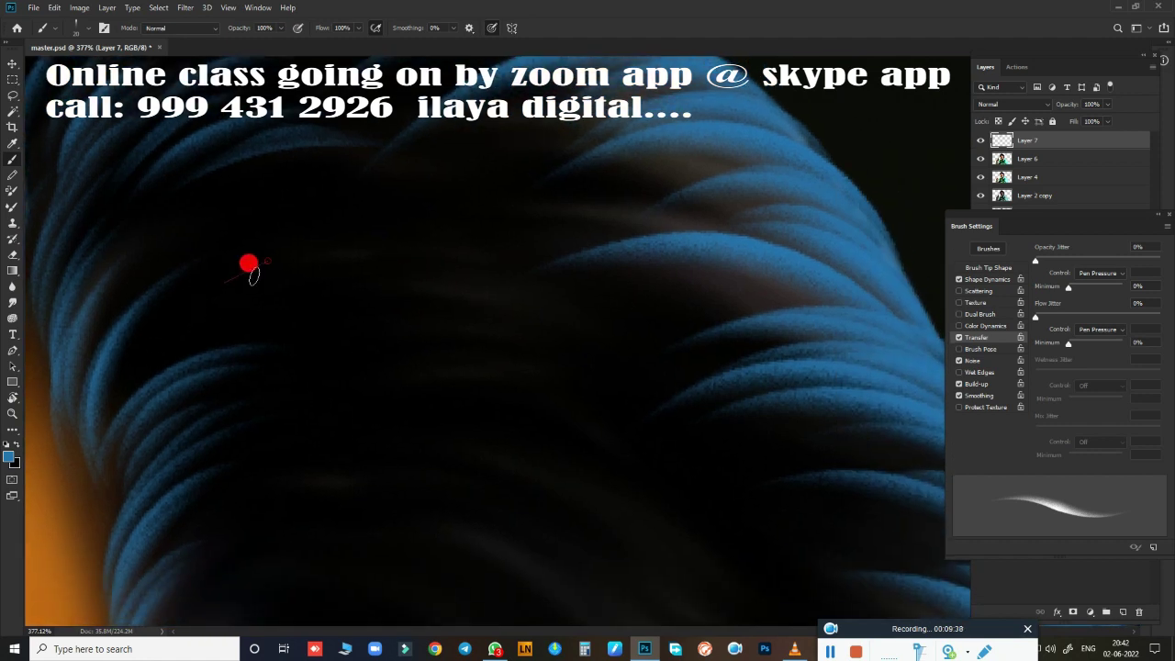
mouse_move(247, 267)
left_mouse_down()
mouse_move(501, 275)
mouse_move(564, 300)
left_mouse_up()
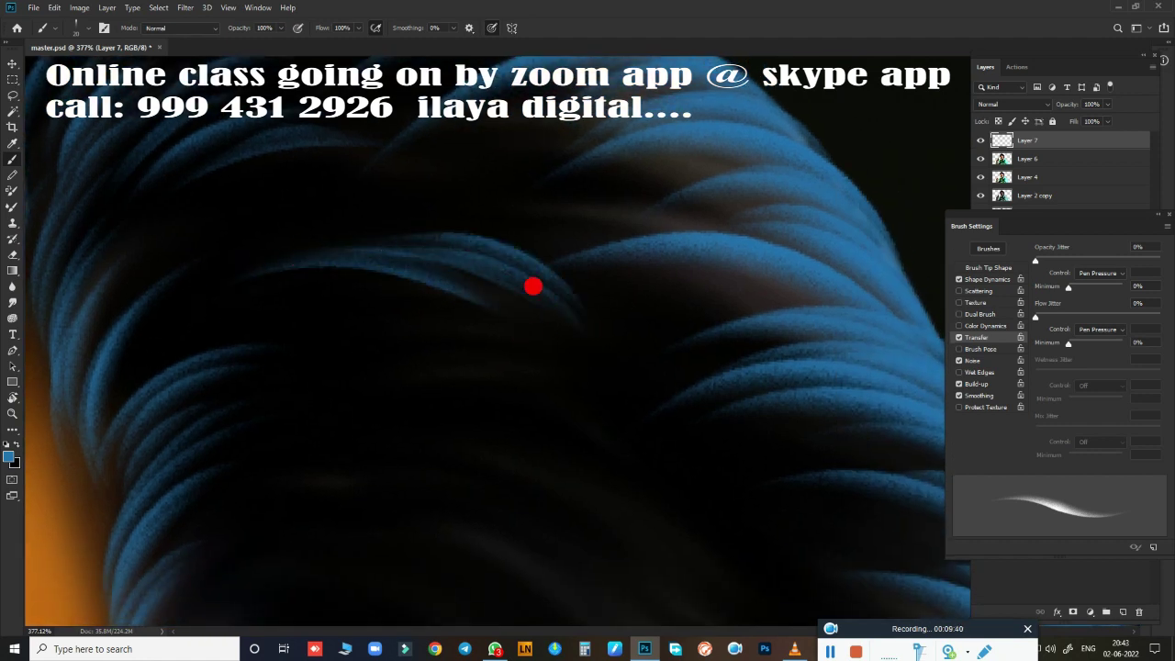
left_click_drag(530, 165, 280, 215)
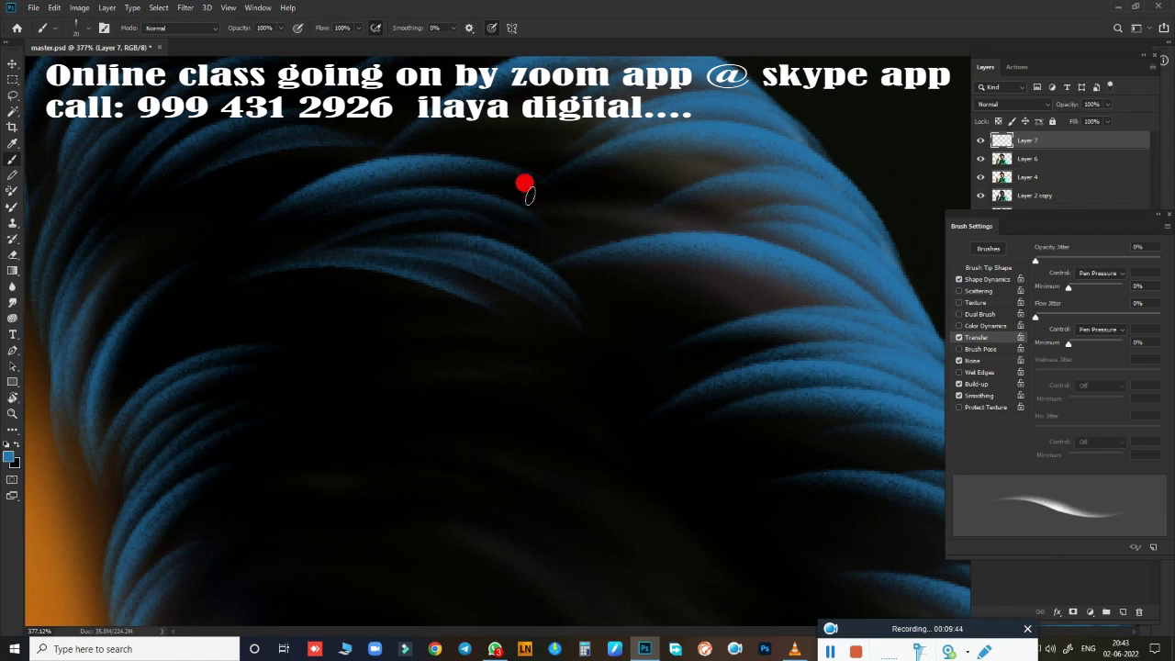
key("ctrl+z")
left_click_drag(516, 210, 260, 244)
Step: Add curving blue strands across the crown's dark area and upper-left hair, repainting one stroke
left_click_drag(530, 199, 257, 230)
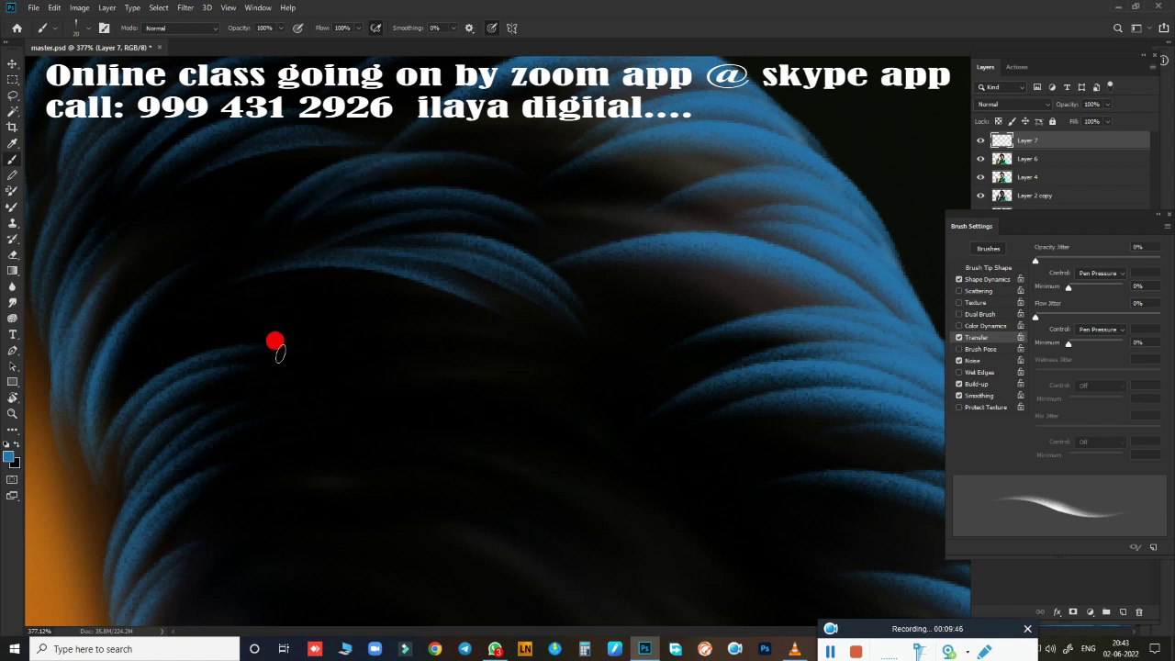
left_click_drag(374, 287, 175, 333)
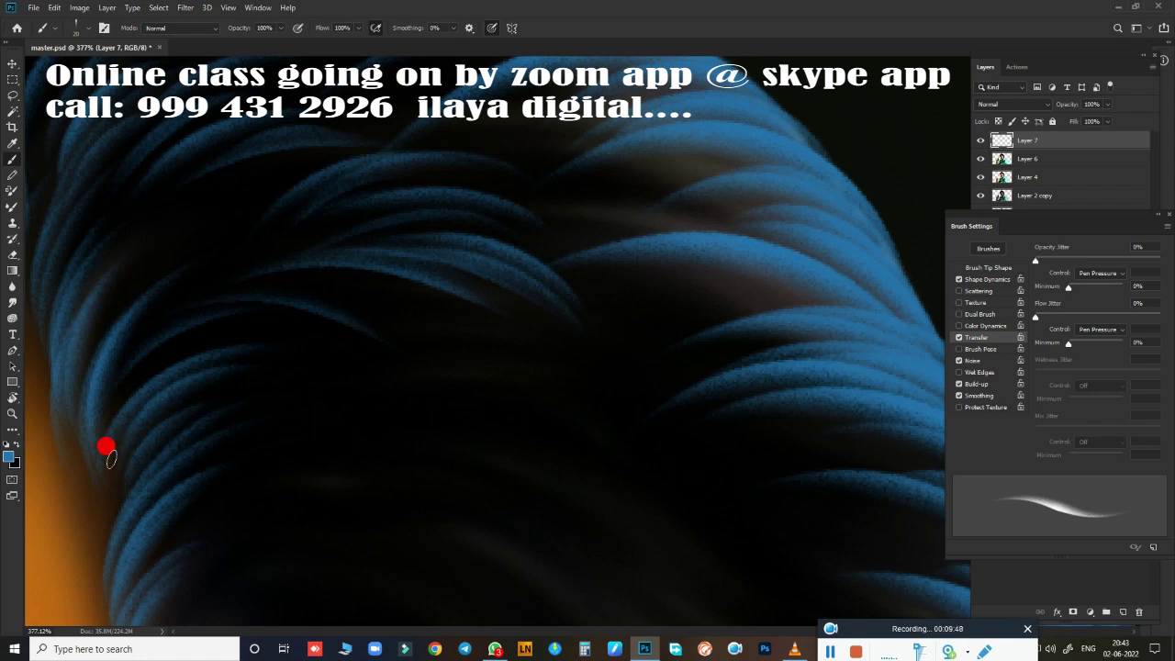
key("ctrl+z")
left_click_drag(430, 286, 209, 321)
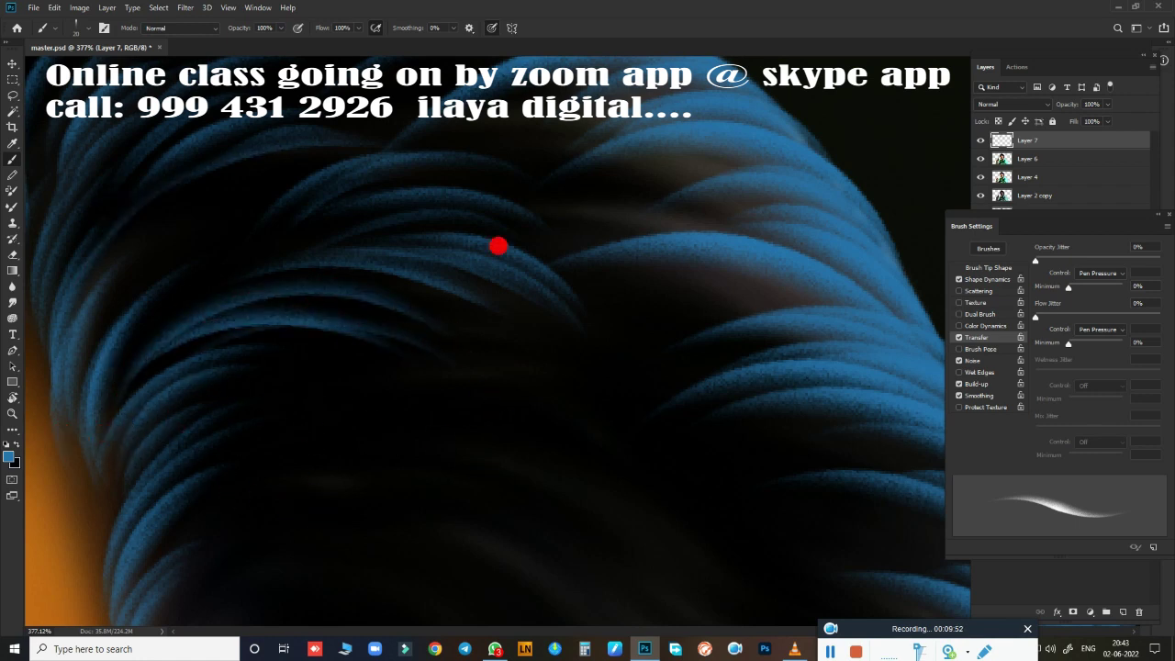
left_click_drag(357, 136, 103, 253)
Step: Fan tapered blue strands down from the top arc and across the upper-middle hair
mouse_move(484, 420)
left_mouse_down()
mouse_move(490, 521)
mouse_move(536, 507)
left_mouse_up()
scroll(391, 404, "down", 3)
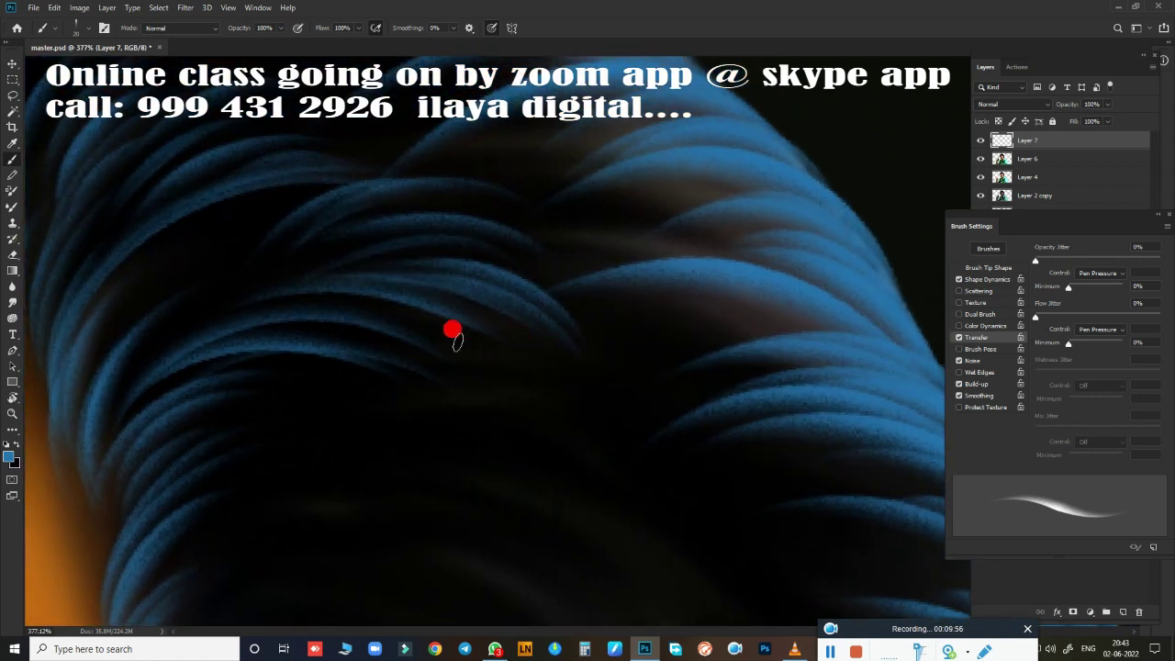
scroll(506, 380, "down", 3)
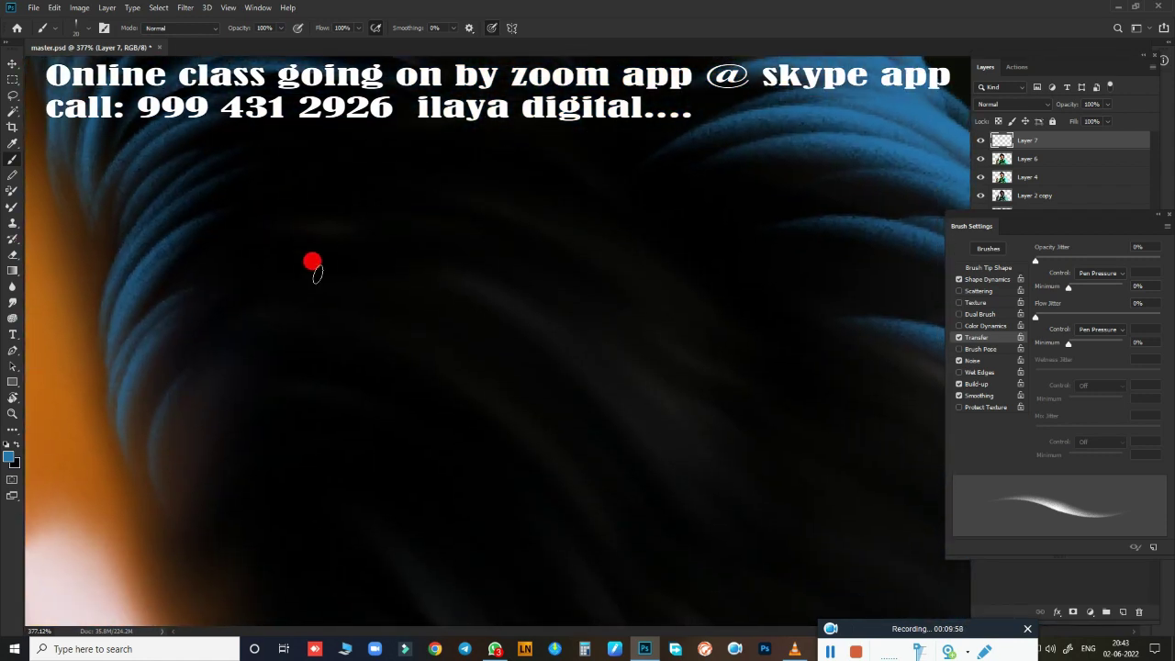
left_click_drag(294, 222, 564, 290)
left_click_drag(486, 204, 615, 376)
mouse_move(486, 198)
left_mouse_down()
mouse_move(634, 312)
mouse_move(657, 347)
left_mouse_up()
mouse_move(530, 204)
left_mouse_down()
mouse_move(720, 362)
mouse_move(758, 422)
left_mouse_up()
left_click_drag(584, 184, 780, 348)
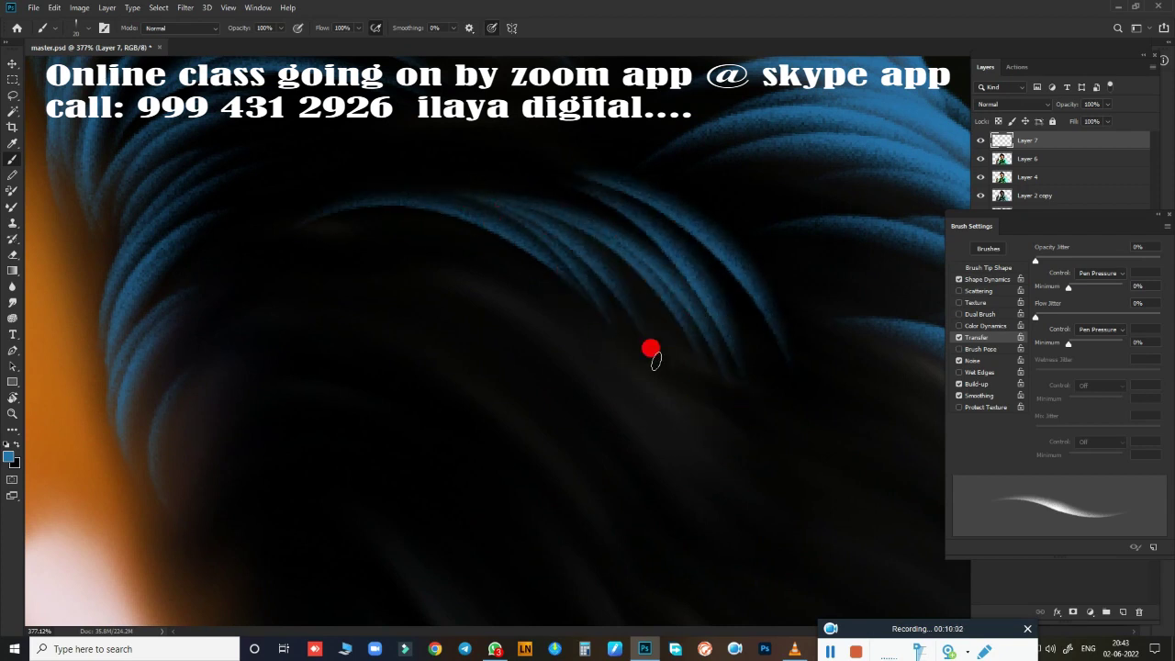
left_click_drag(651, 349, 615, 473)
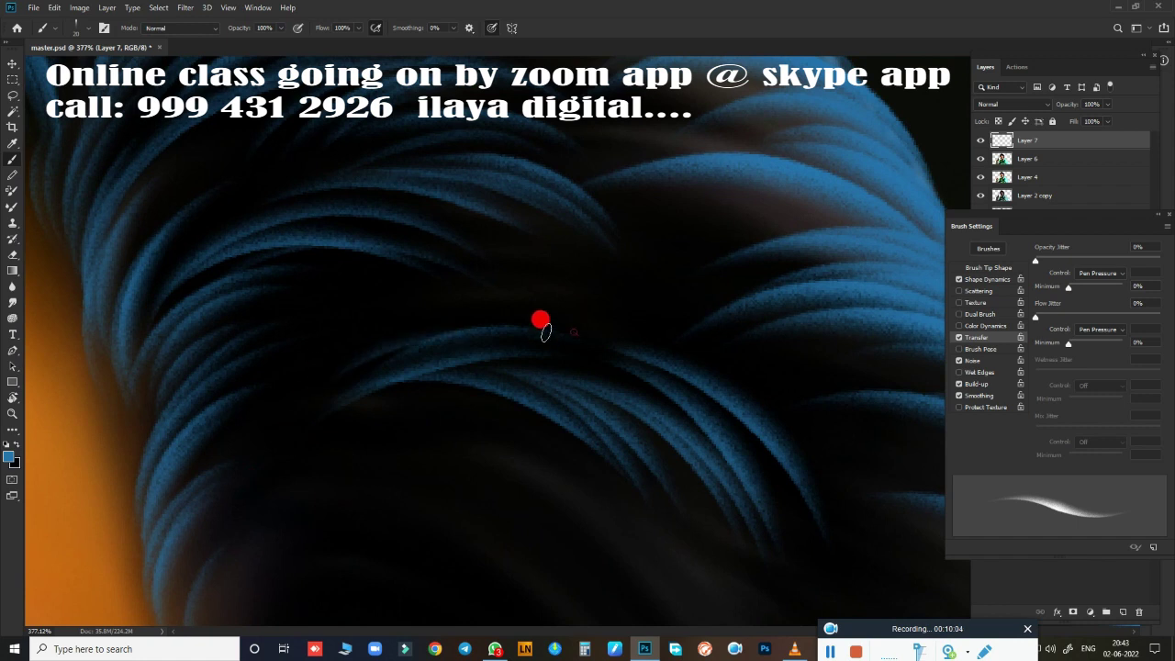
left_click_drag(447, 303, 230, 376)
left_click_drag(252, 336, 493, 300)
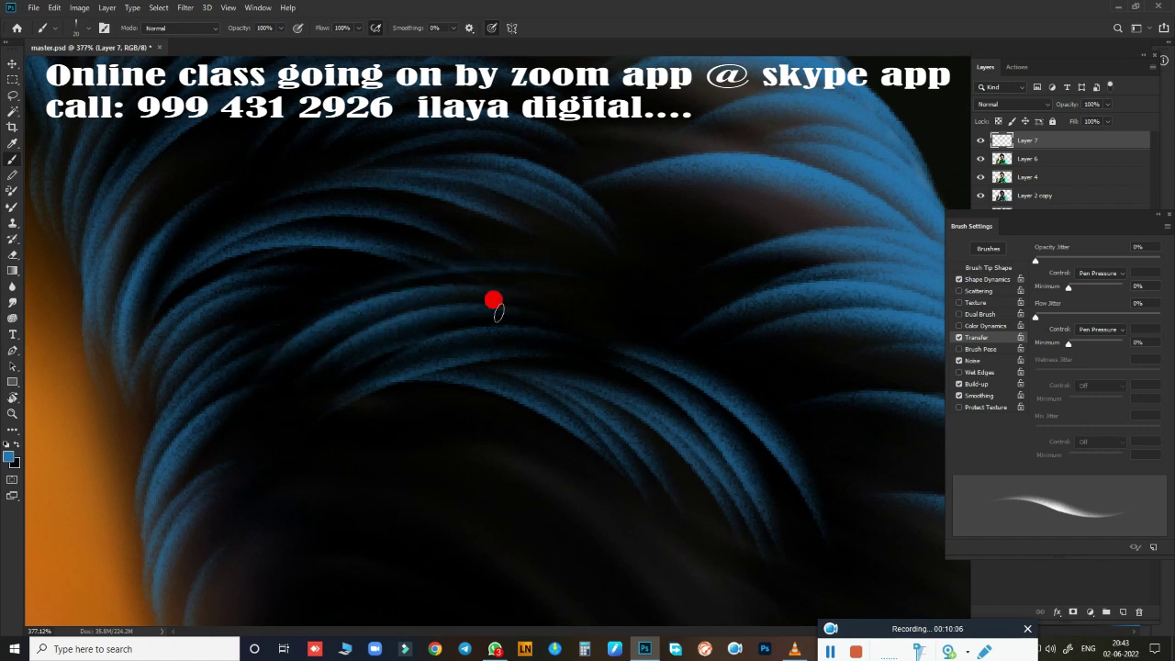
Step: Frame the hair above the forehead and paint blue arcs following its edge, redoing the first stroke
scroll(482, 542, "down", 2)
scroll(551, 517, "down", 2)
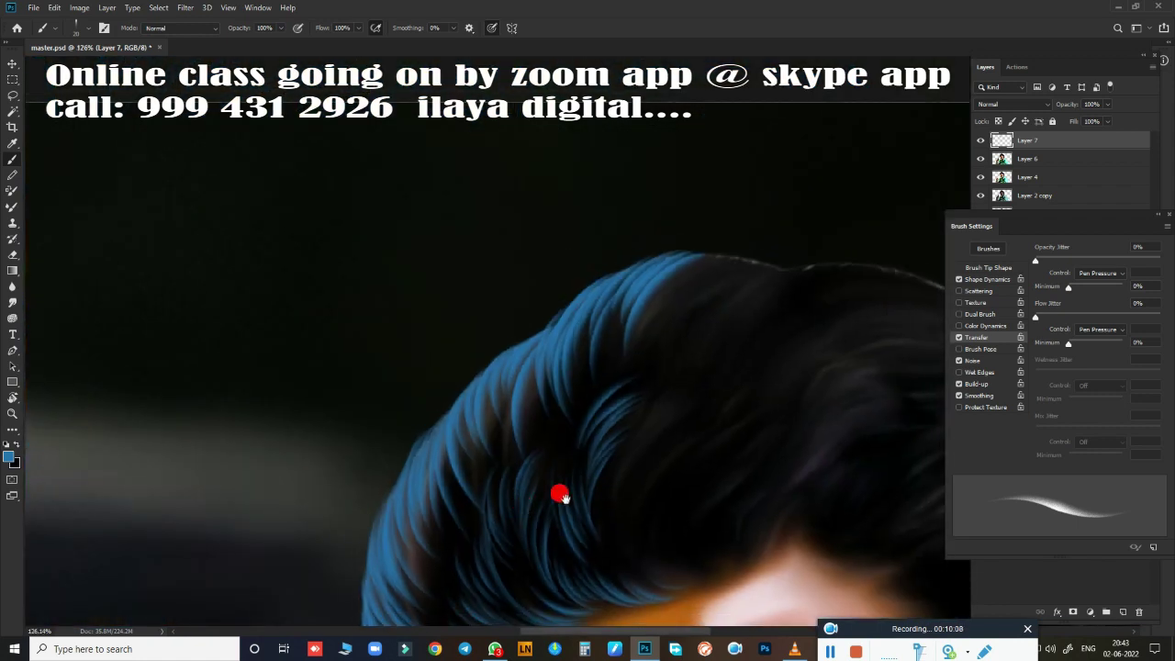
scroll(561, 490, "down", 2)
scroll(555, 384, "up", 2)
left_click_drag(577, 380, 357, 588)
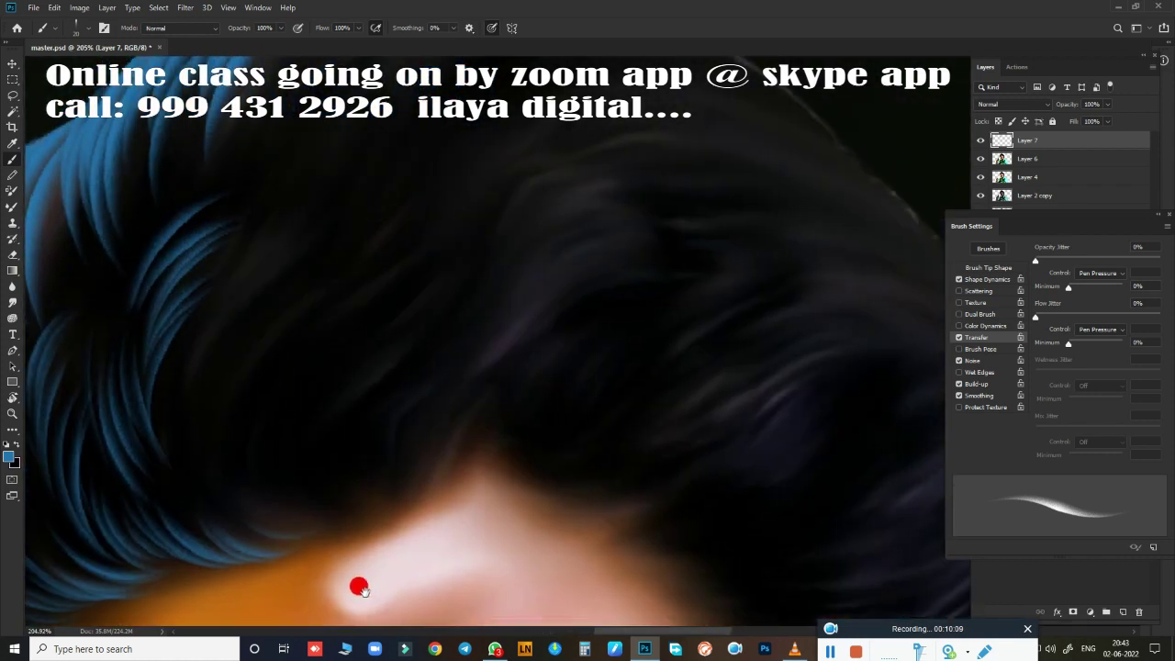
mouse_move(487, 482)
left_mouse_down()
mouse_move(468, 556)
mouse_move(542, 414)
mouse_move(461, 517)
left_mouse_up()
scroll(551, 408, "up", 2)
mouse_move(317, 317)
left_mouse_down()
mouse_move(500, 237)
mouse_move(680, 262)
left_mouse_up()
key("ctrl+z")
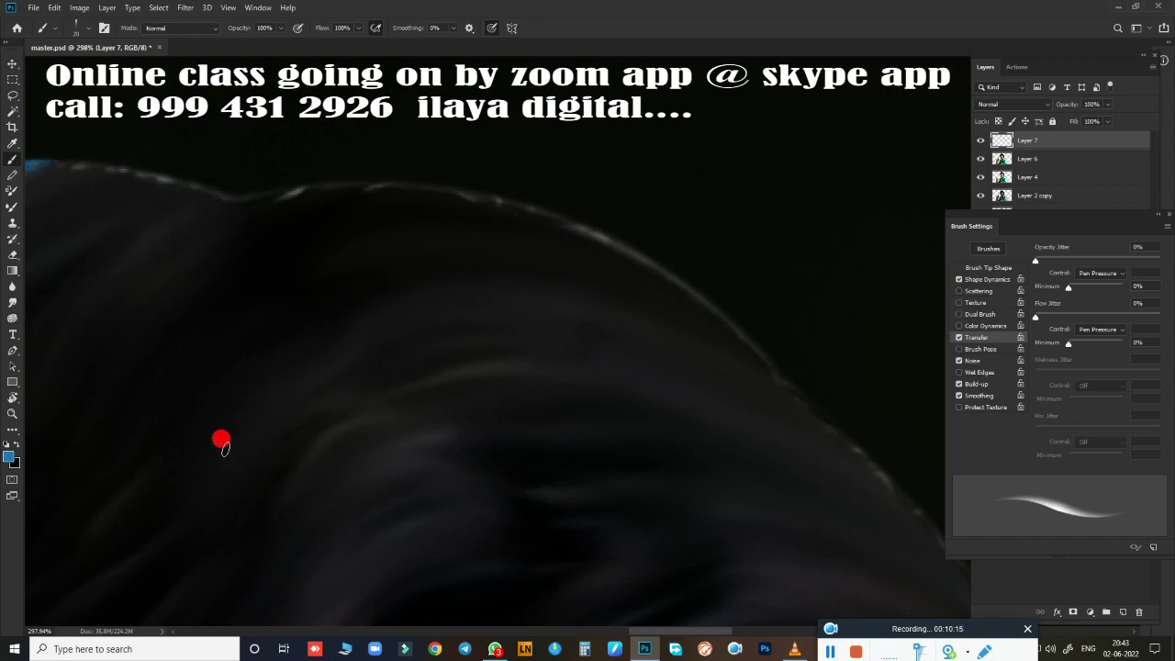
left_click_drag(253, 395, 684, 317)
left_click_drag(643, 262, 322, 311)
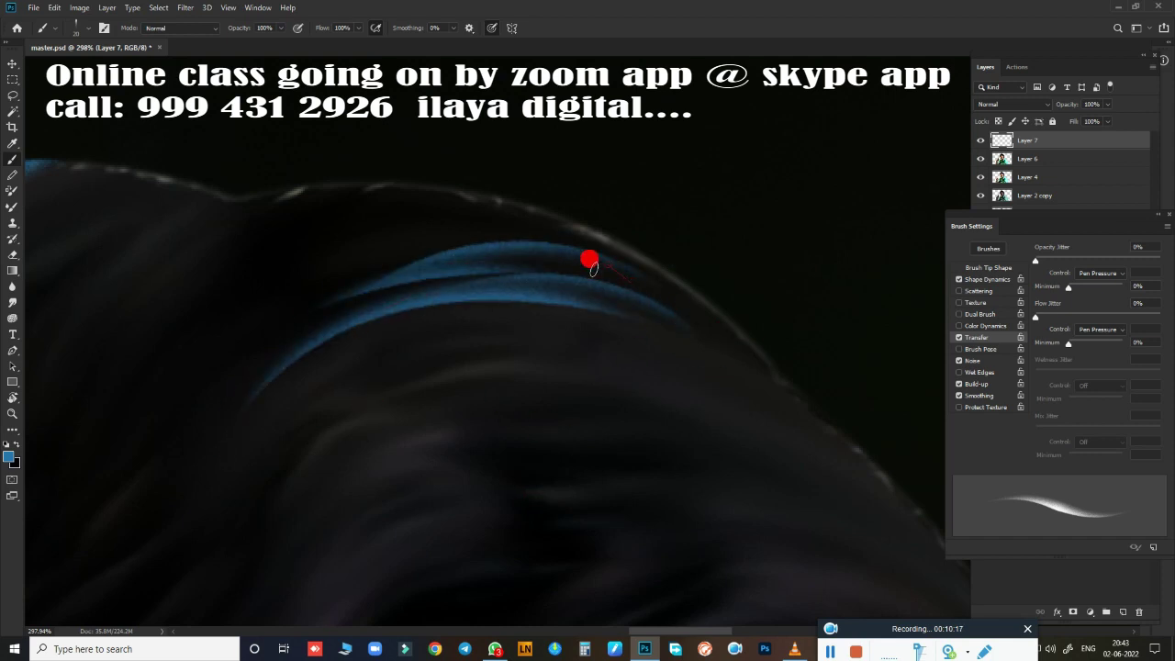
Step: Fan blue strands up toward the top hair edge and extend them along it
left_click_drag(592, 267, 294, 275)
left_click_drag(514, 229, 286, 257)
left_click_drag(443, 197, 280, 220)
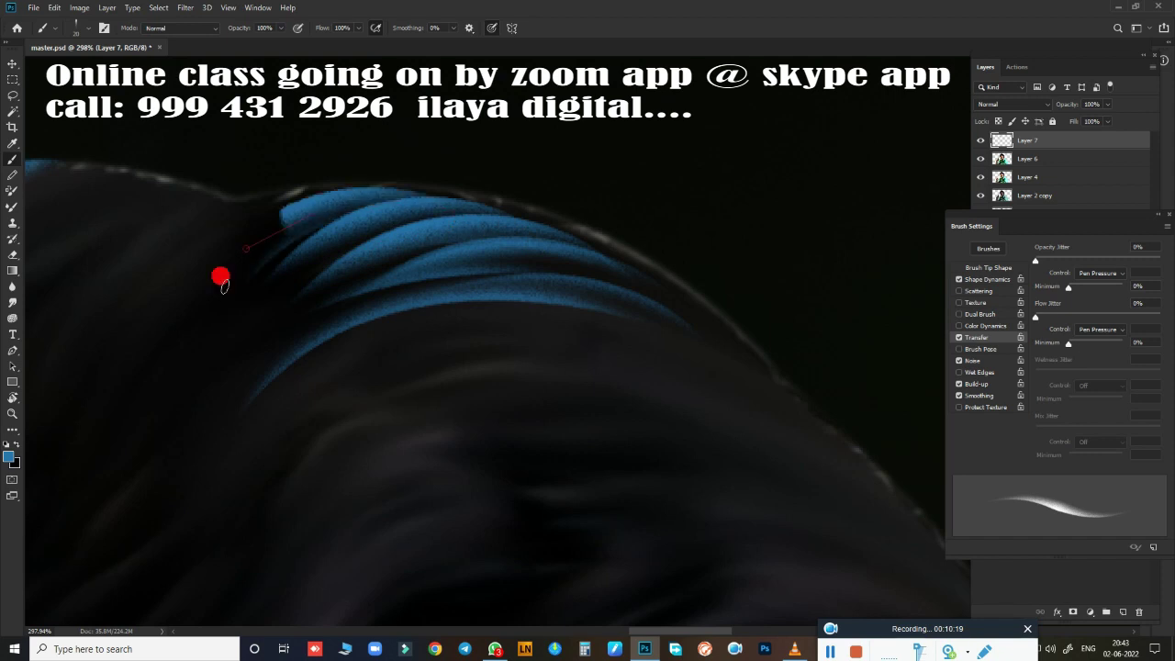
left_click_drag(221, 278, 285, 216)
left_click_drag(414, 196, 184, 264)
left_click_drag(418, 174, 587, 204)
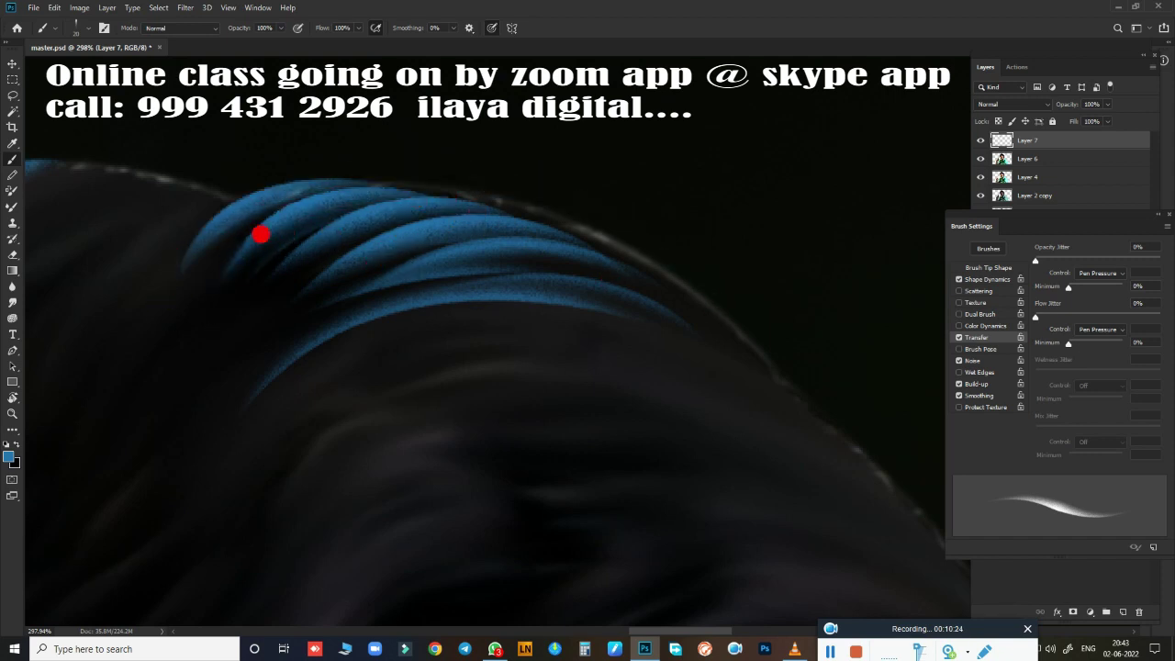
Step: Continue blue strands rightward along the upper hair edge and crest
left_click_drag(432, 202, 648, 297)
left_click_drag(367, 184, 584, 223)
left_click_drag(444, 202, 716, 317)
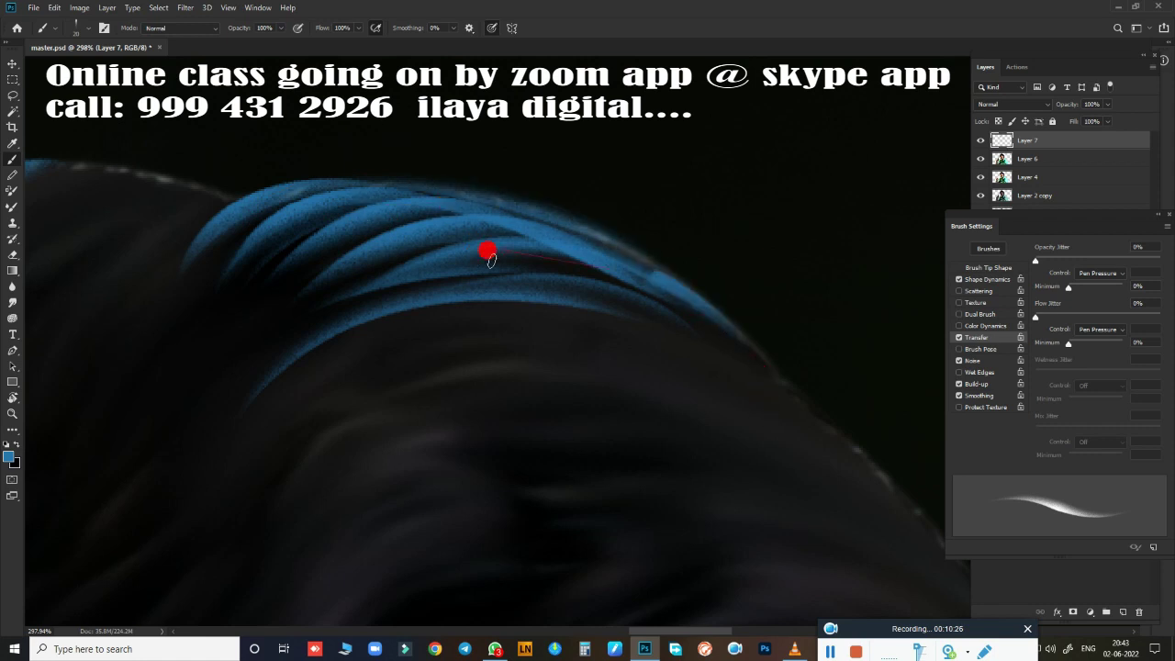
left_click_drag(642, 276, 385, 266)
left_click_drag(450, 442, 853, 461)
left_click_drag(653, 401, 700, 425)
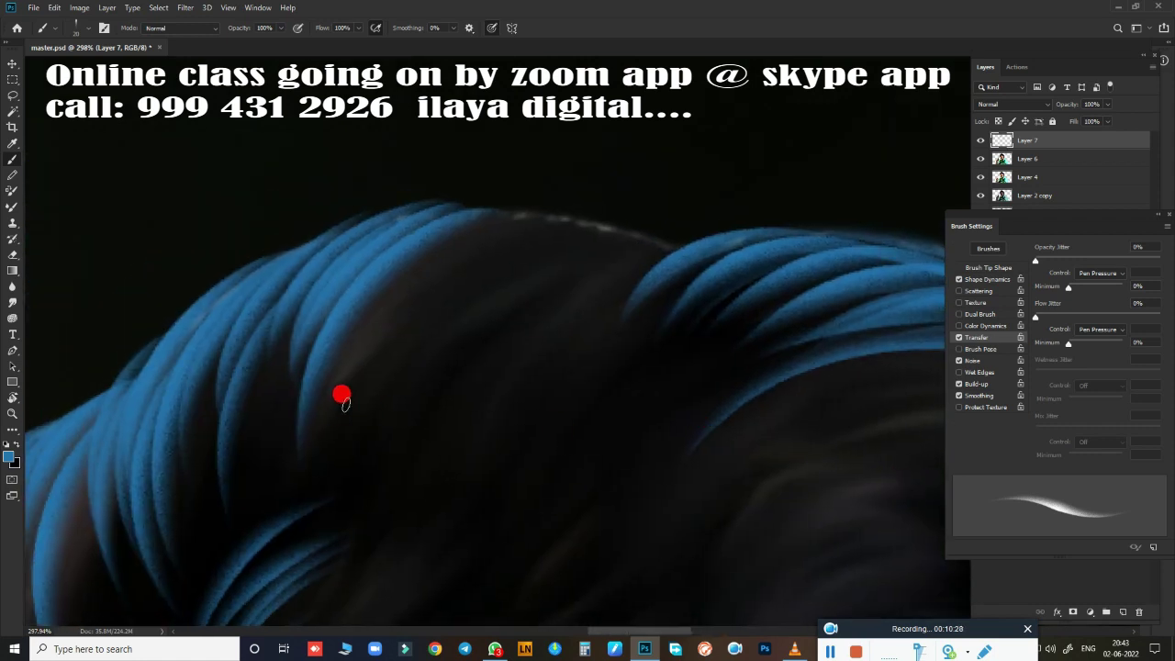
mouse_move(341, 397)
left_mouse_down()
mouse_move(611, 245)
mouse_move(502, 210)
mouse_move(357, 281)
mouse_move(600, 232)
left_mouse_up()
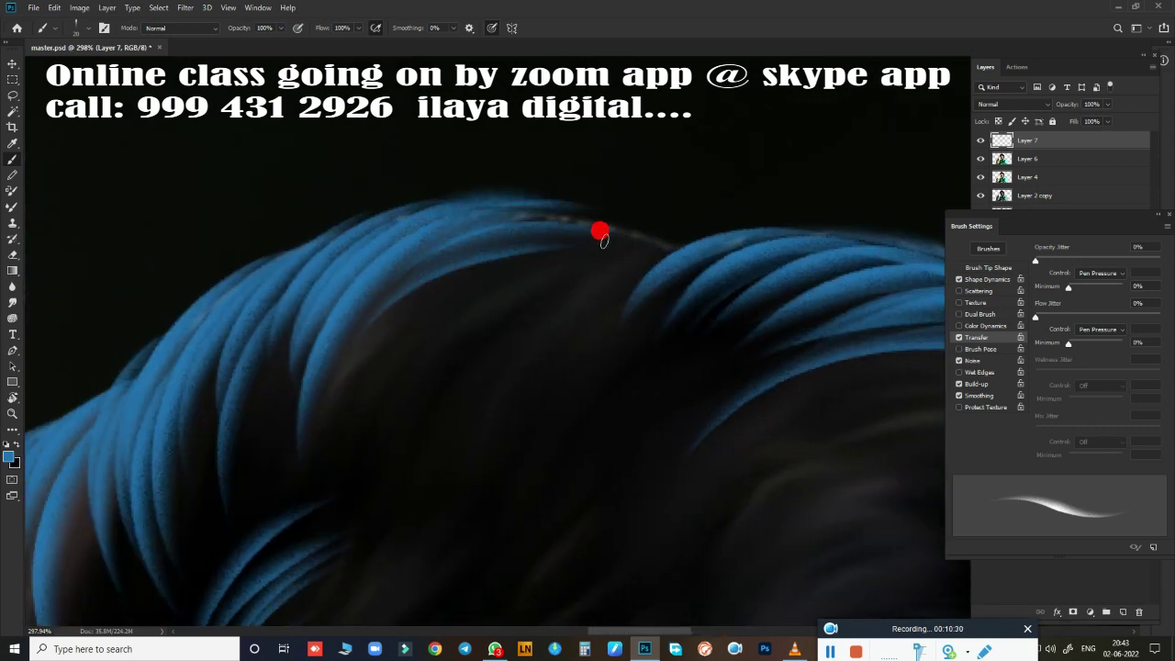
mouse_move(567, 195)
left_mouse_down()
mouse_move(420, 296)
mouse_move(635, 241)
mouse_move(742, 257)
mouse_move(680, 230)
left_mouse_up()
Step: Discard a stray tapered strand and zoom out to see the hair and face
mouse_move(695, 459)
left_mouse_down()
mouse_move(524, 171)
mouse_move(545, 340)
left_mouse_up()
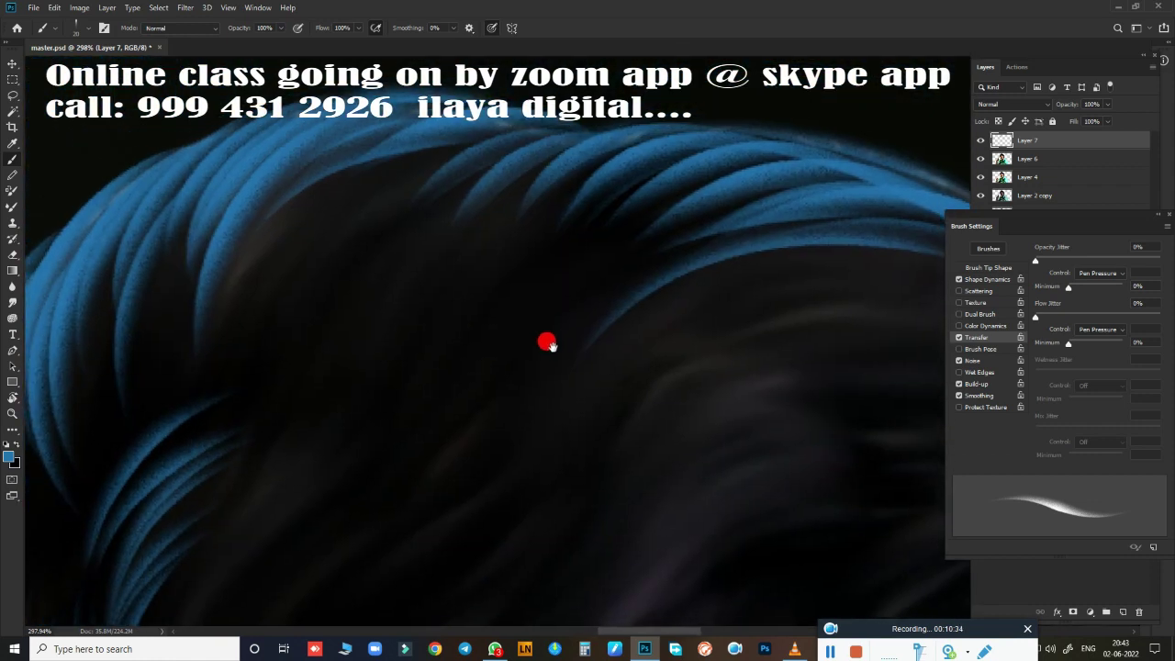
left_click_drag(313, 457, 474, 220)
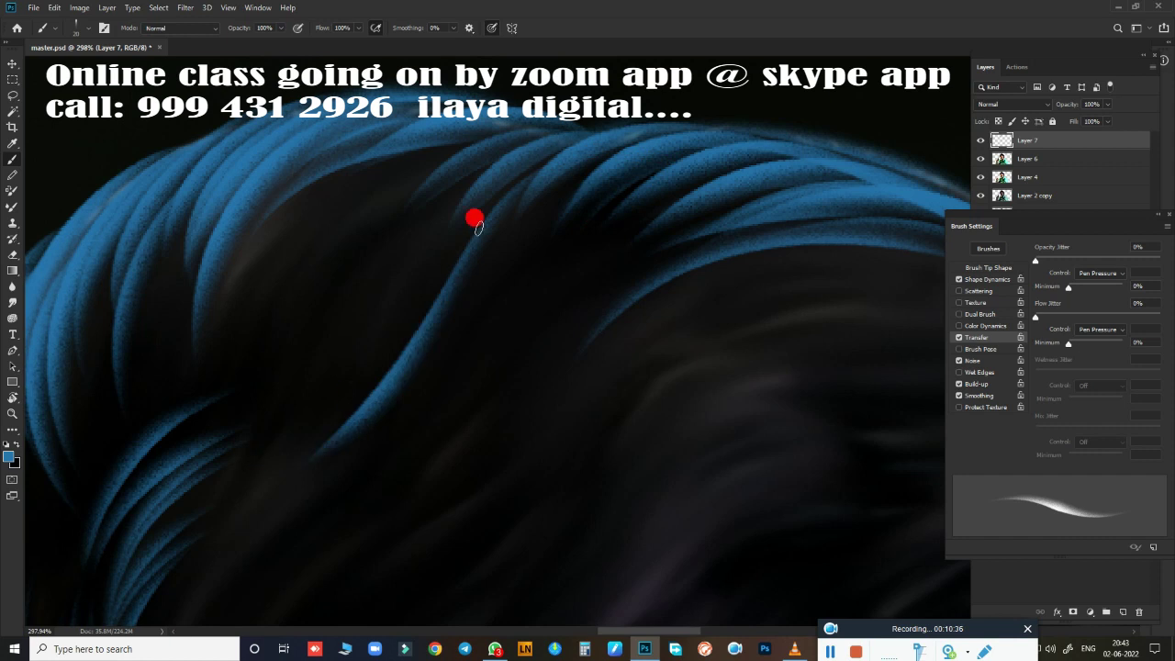
key("ctrl+z")
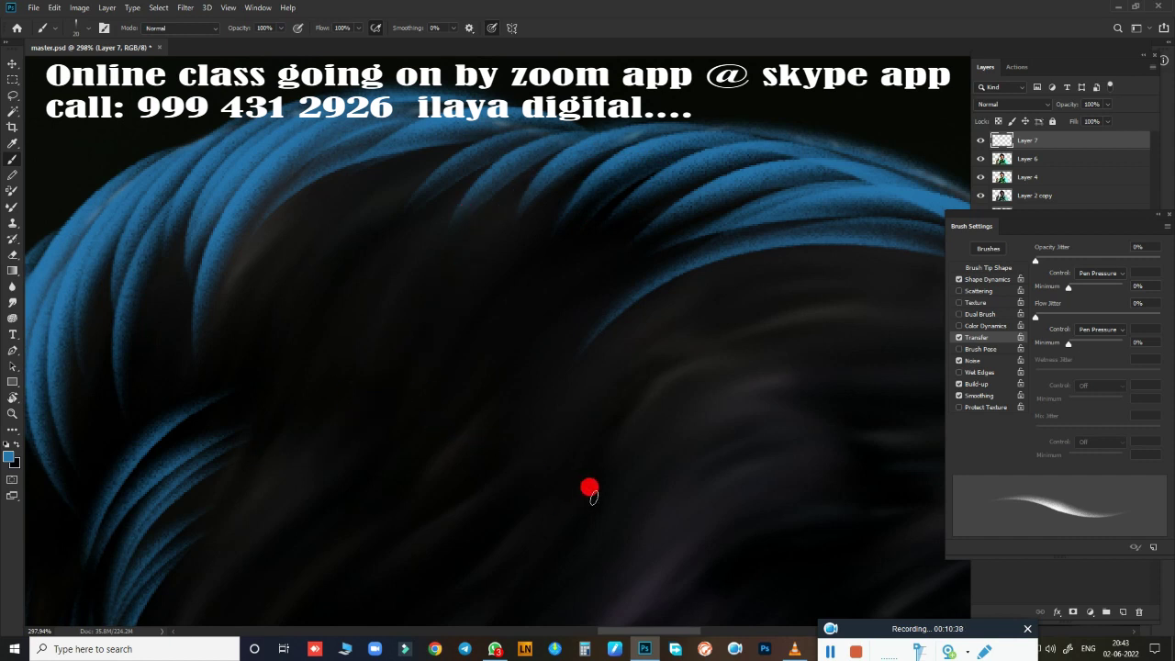
mouse_move(589, 489)
left_mouse_down()
mouse_move(355, 193)
mouse_move(491, 277)
left_mouse_up()
Step: Rotate the view about -37°, zoom in, and paint new blue strands across the hair top
key("r")
left_click_drag(281, 307, 302, 505)
scroll(564, 303, "up", 2)
left_click_drag(577, 301, 695, 480)
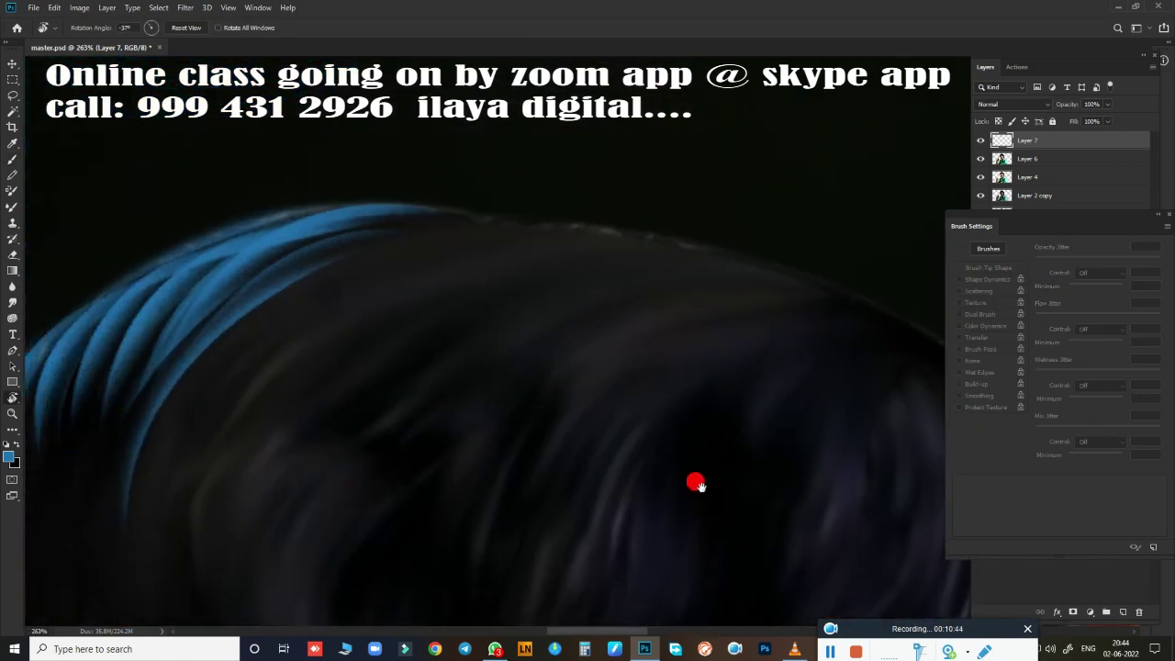
key("b")
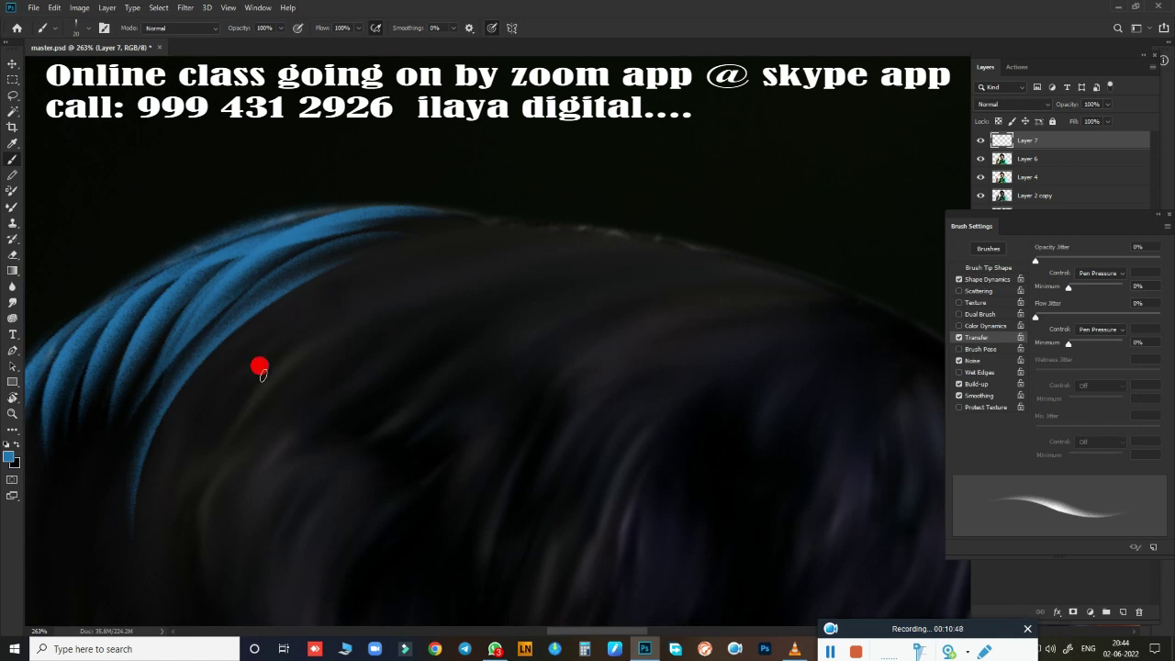
mouse_move(390, 267)
left_mouse_down()
mouse_move(524, 243)
mouse_move(318, 275)
left_mouse_up()
left_click_drag(541, 234, 348, 207)
left_click_drag(432, 207, 184, 257)
Step: Continue bright blue strands along the hair top toward the ear-side edge
mouse_move(487, 423)
left_mouse_down()
mouse_move(488, 379)
mouse_move(364, 259)
mouse_move(615, 210)
mouse_move(304, 197)
mouse_move(487, 181)
mouse_move(705, 228)
mouse_move(603, 202)
mouse_move(406, 227)
left_mouse_up()
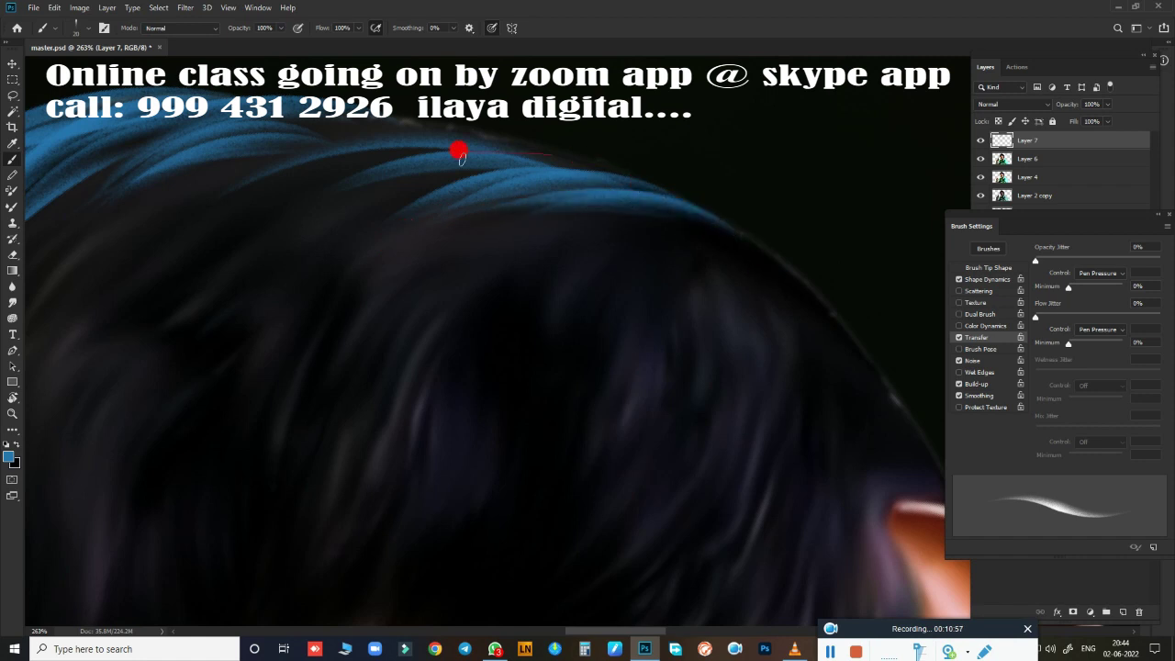
mouse_move(459, 151)
left_mouse_down()
mouse_move(520, 139)
mouse_move(401, 137)
mouse_move(339, 252)
left_mouse_up()
left_click_drag(639, 373, 404, 345)
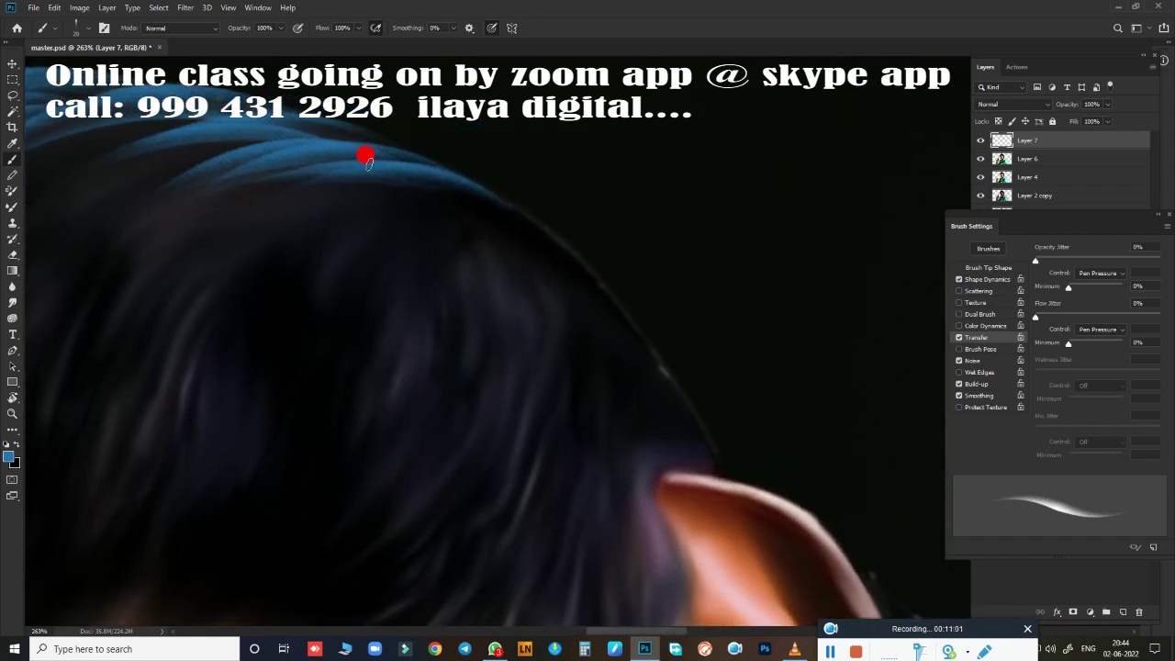
left_click_drag(367, 162, 453, 226)
left_click_drag(608, 291, 629, 241)
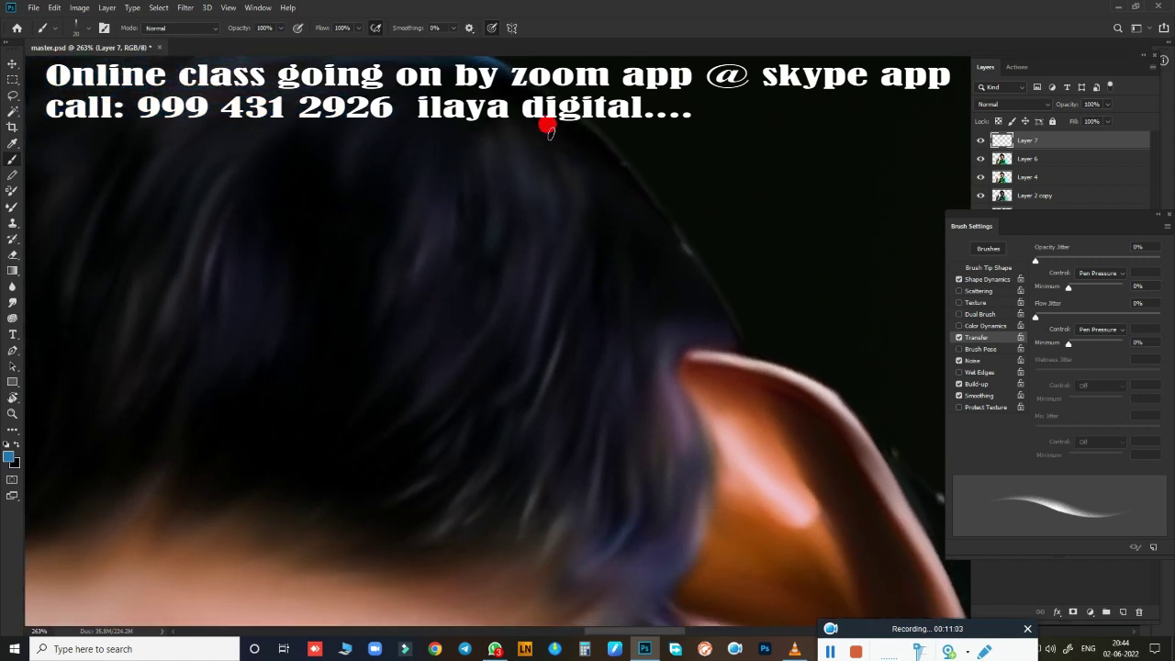
mouse_move(601, 133)
left_mouse_down()
mouse_move(641, 236)
mouse_move(624, 163)
mouse_move(603, 131)
mouse_move(624, 208)
mouse_move(633, 215)
mouse_move(642, 196)
mouse_move(669, 367)
mouse_move(653, 349)
mouse_move(680, 278)
mouse_move(704, 278)
mouse_move(723, 348)
left_mouse_up()
Step: Paint bright blue strands running down the hair's outer edge, plus a faint one near the crown
scroll(618, 418, "up", 4)
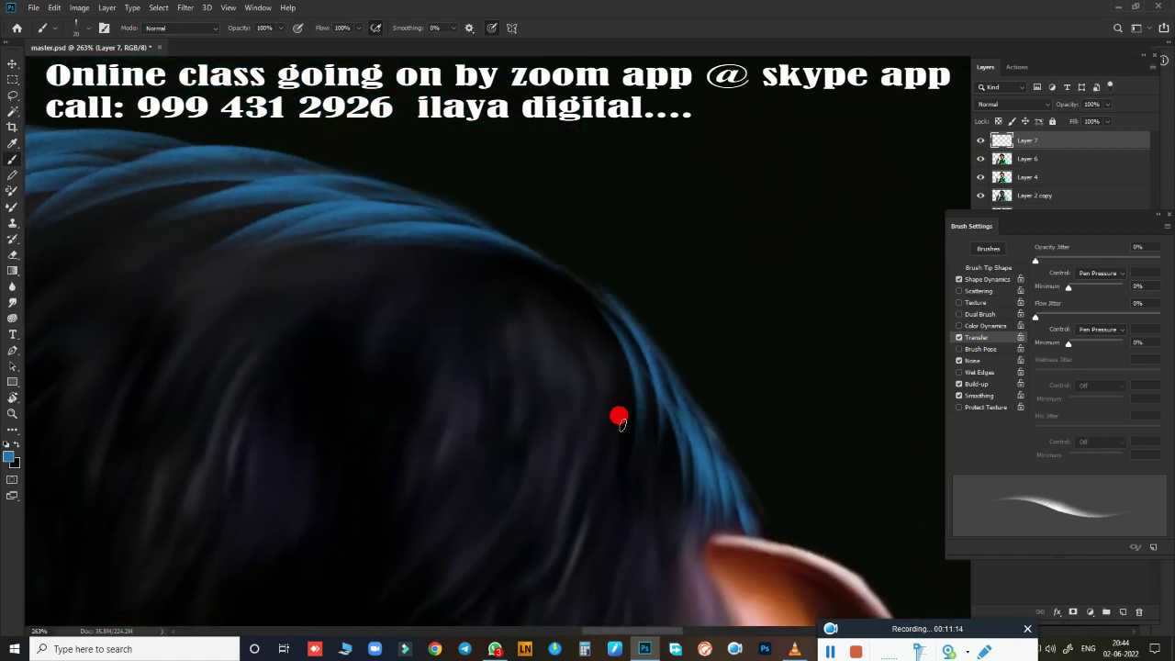
left_click_drag(560, 292, 633, 477)
left_click_drag(626, 340, 650, 449)
left_click_drag(653, 380, 678, 531)
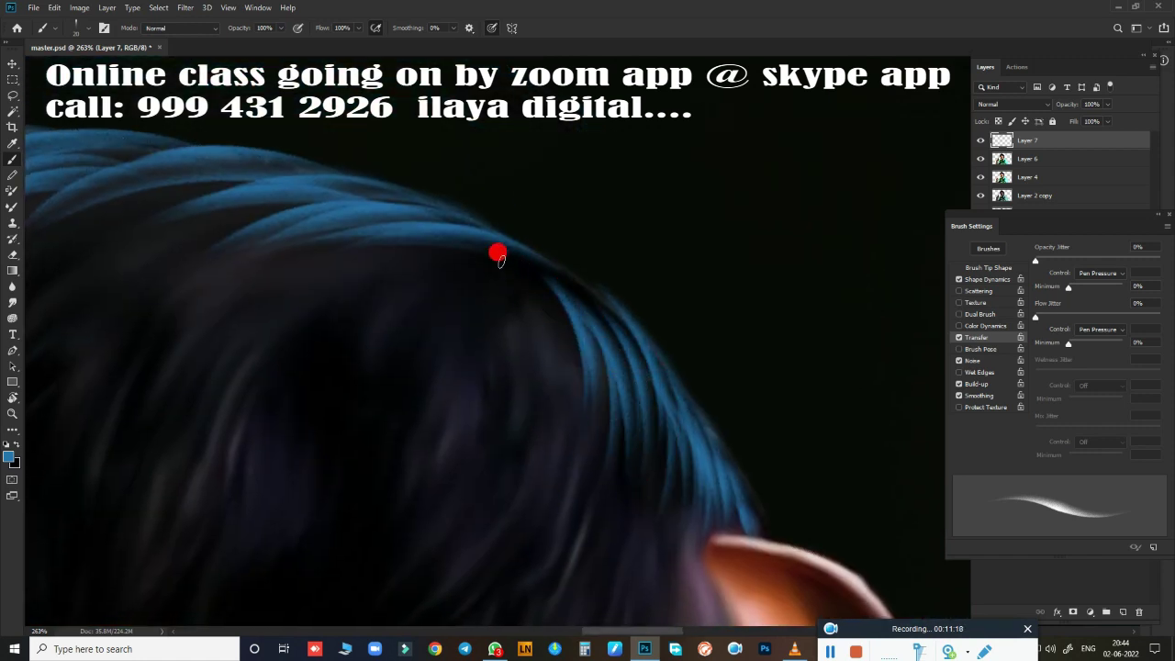
mouse_move(500, 257)
left_mouse_down()
mouse_move(601, 326)
mouse_move(625, 390)
left_mouse_up()
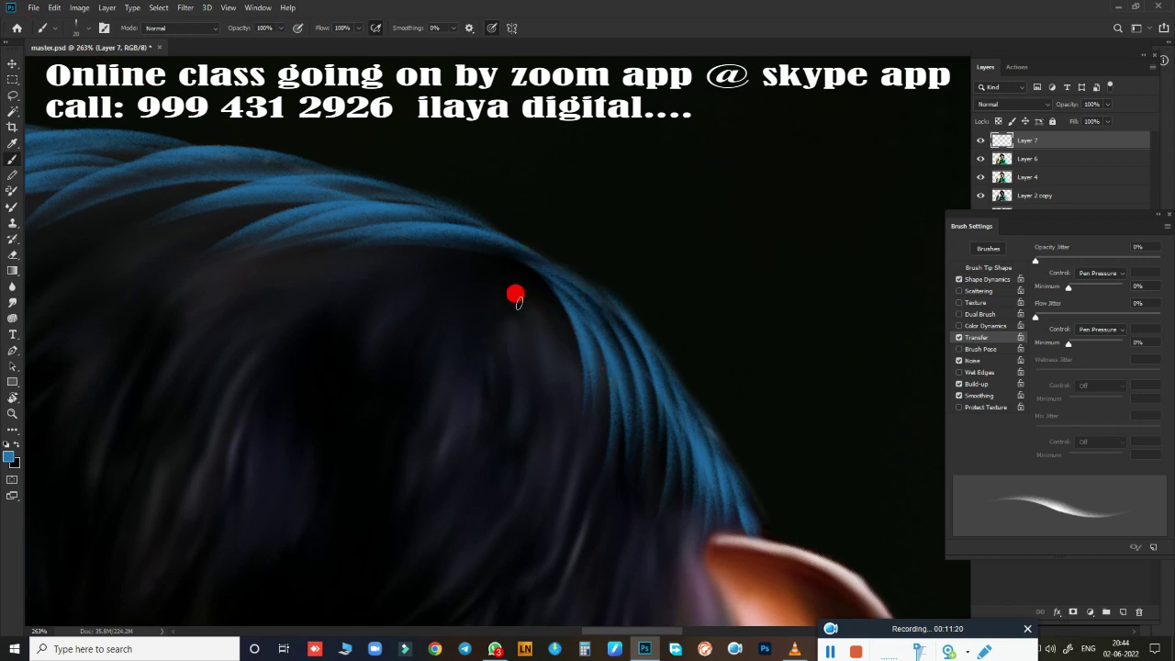
mouse_move(527, 278)
left_mouse_down()
mouse_move(503, 314)
mouse_move(530, 459)
mouse_move(551, 435)
left_mouse_up()
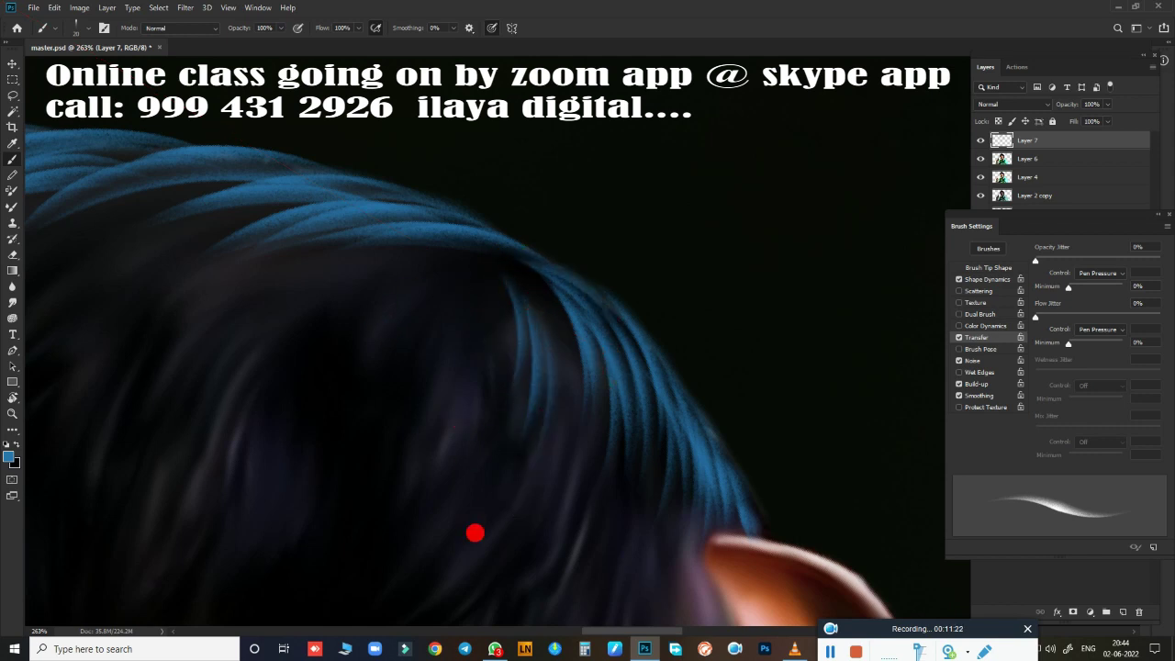
Step: Add blue strands flowing down from the crown toward the ear
mouse_move(565, 356)
left_mouse_down()
mouse_move(555, 519)
mouse_move(514, 459)
left_mouse_up()
left_click_drag(548, 318, 541, 542)
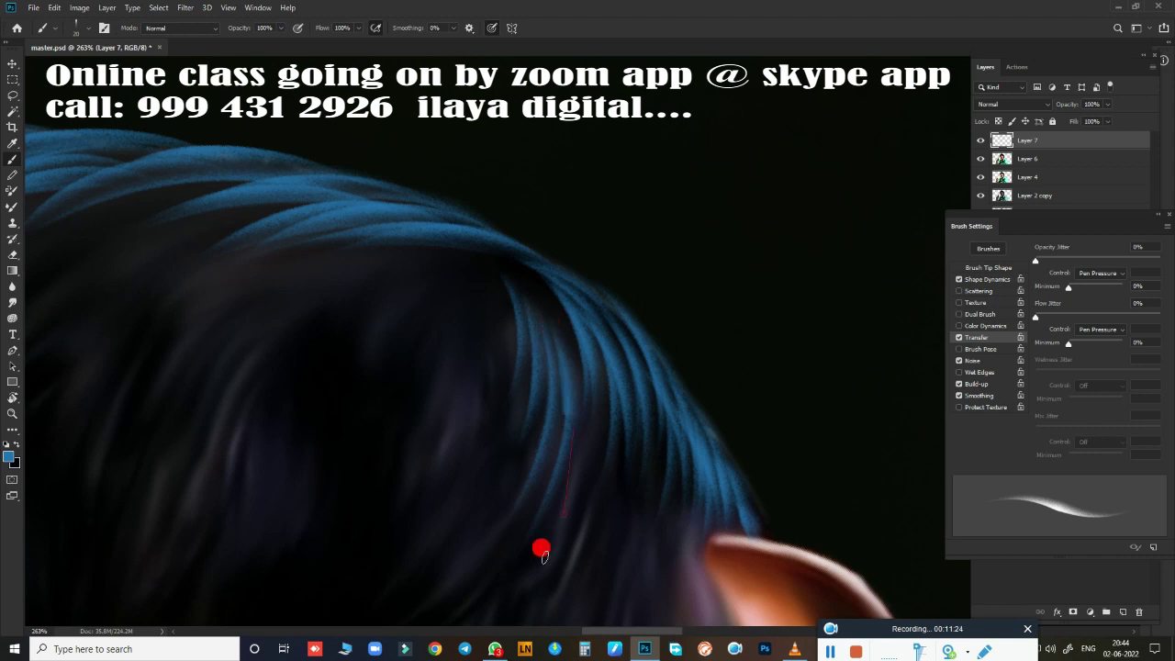
left_click_drag(508, 278, 559, 354)
left_click_drag(544, 277, 535, 547)
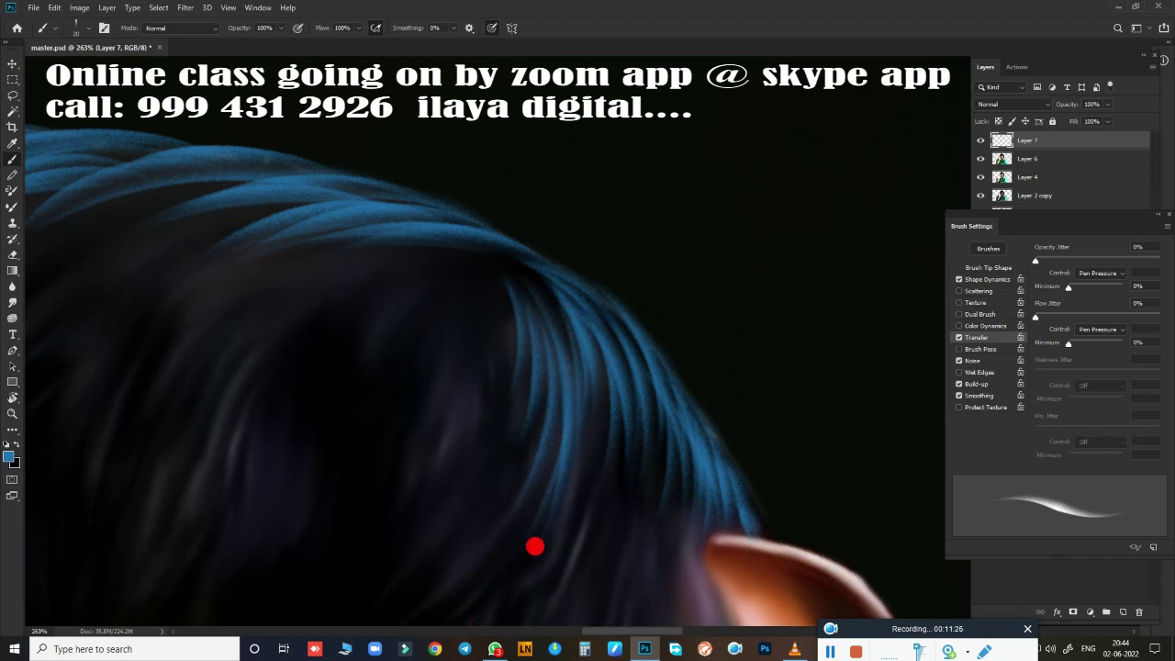
left_click_drag(561, 313, 555, 478)
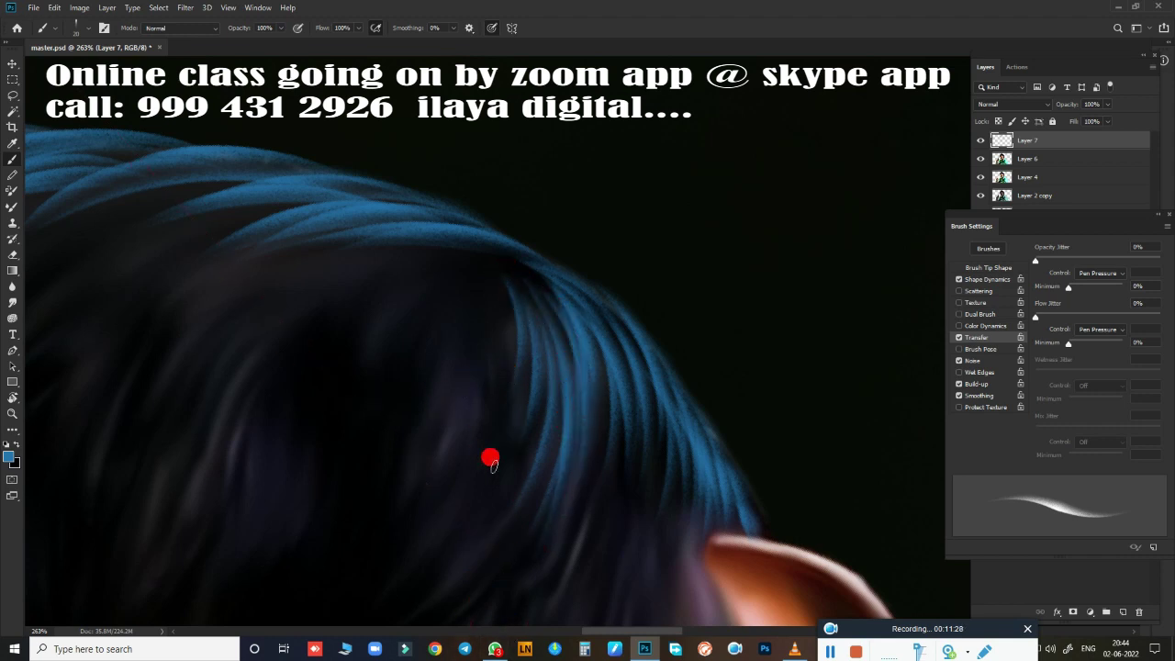
scroll(490, 459, "down", 3)
scroll(505, 466, "down", 2)
scroll(551, 367, "down", 3)
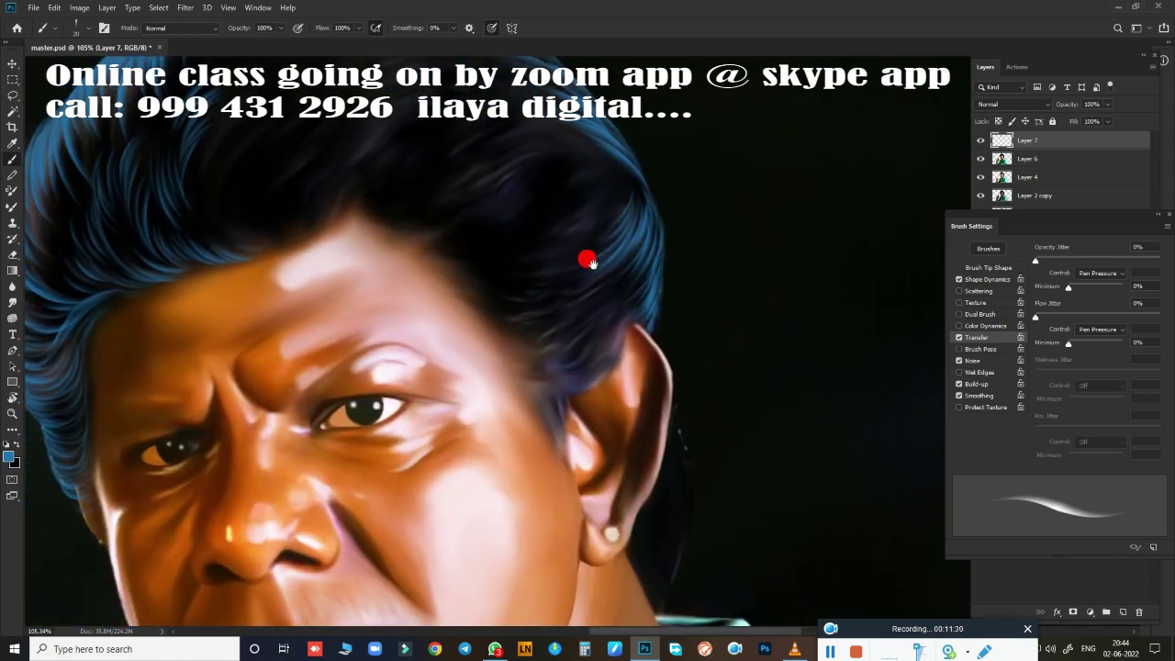
Step: Rotate the canvas to about 31° and zoom in on the hair beside the ear
key("r")
mouse_move(581, 296)
left_mouse_down()
mouse_move(569, 424)
mouse_move(701, 493)
left_mouse_up()
scroll(734, 496, "up", 3)
scroll(748, 501, "up", 2)
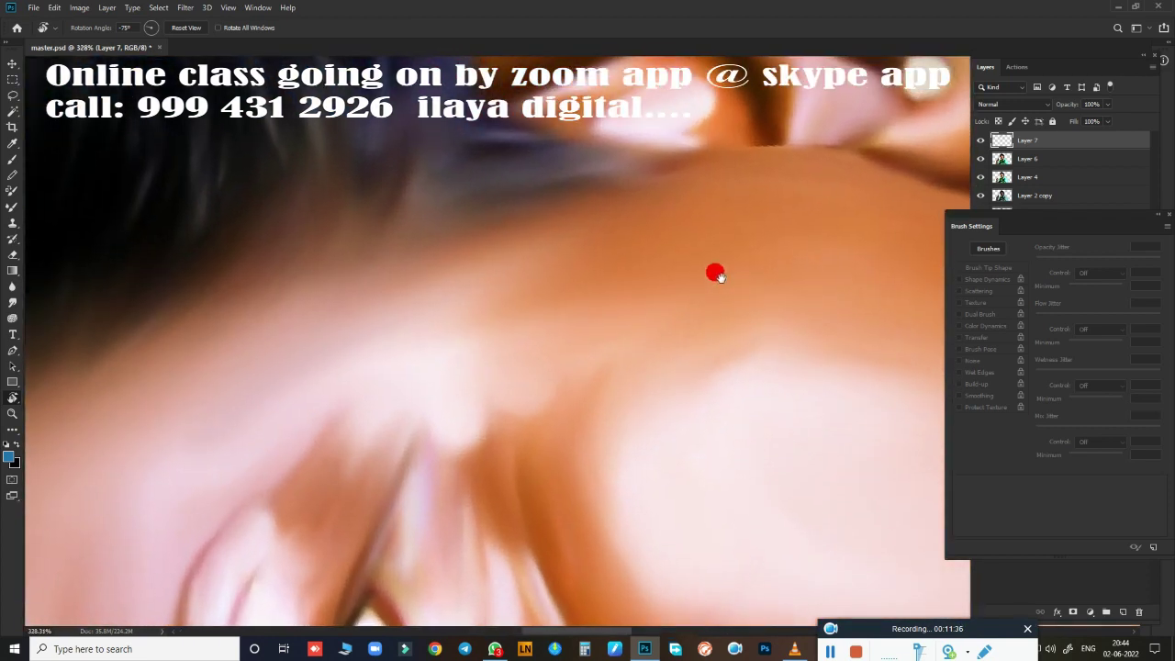
scroll(684, 328, "up", 2)
scroll(675, 307, "up", 1)
scroll(686, 496, "down", 1)
scroll(689, 490, "down", 1)
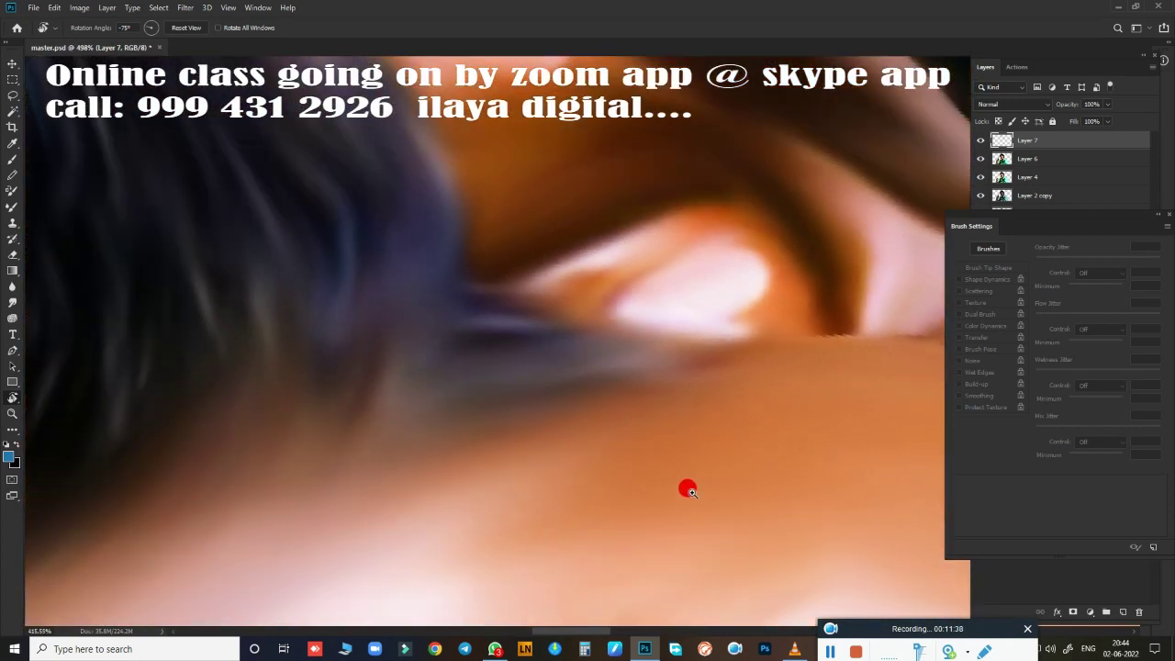
Step: Paint thin bluish strands down the sideburn where the hair meets the skin
key("b")
left_click_drag(404, 356, 581, 324)
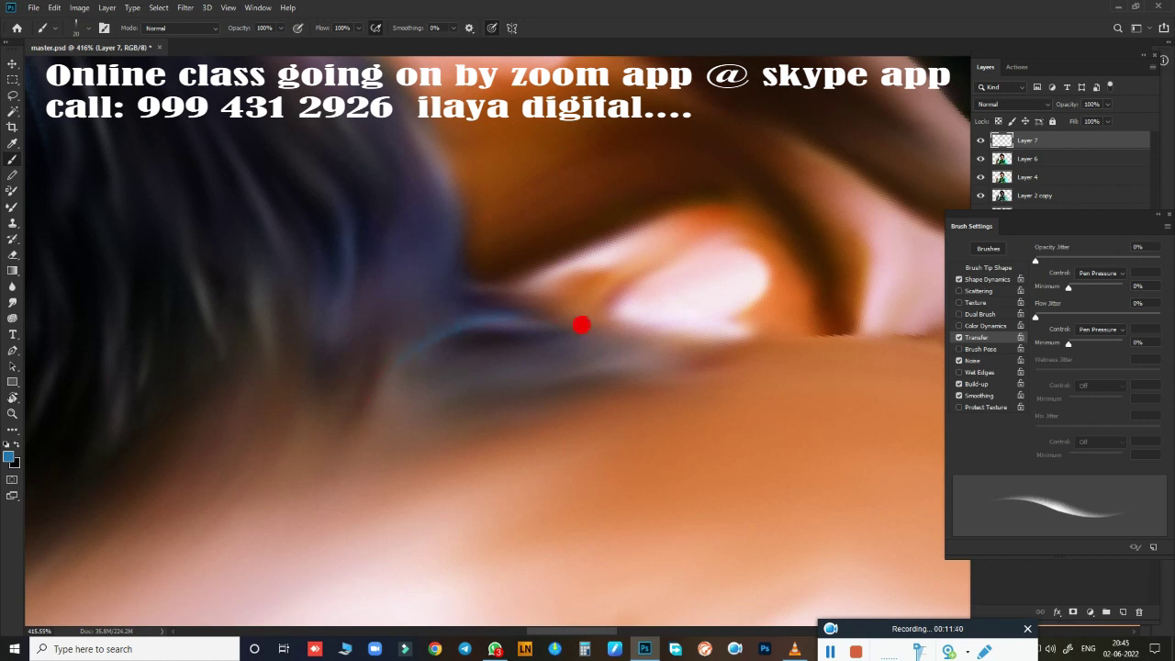
mouse_move(375, 358)
left_mouse_down()
mouse_move(472, 296)
mouse_move(580, 322)
left_mouse_up()
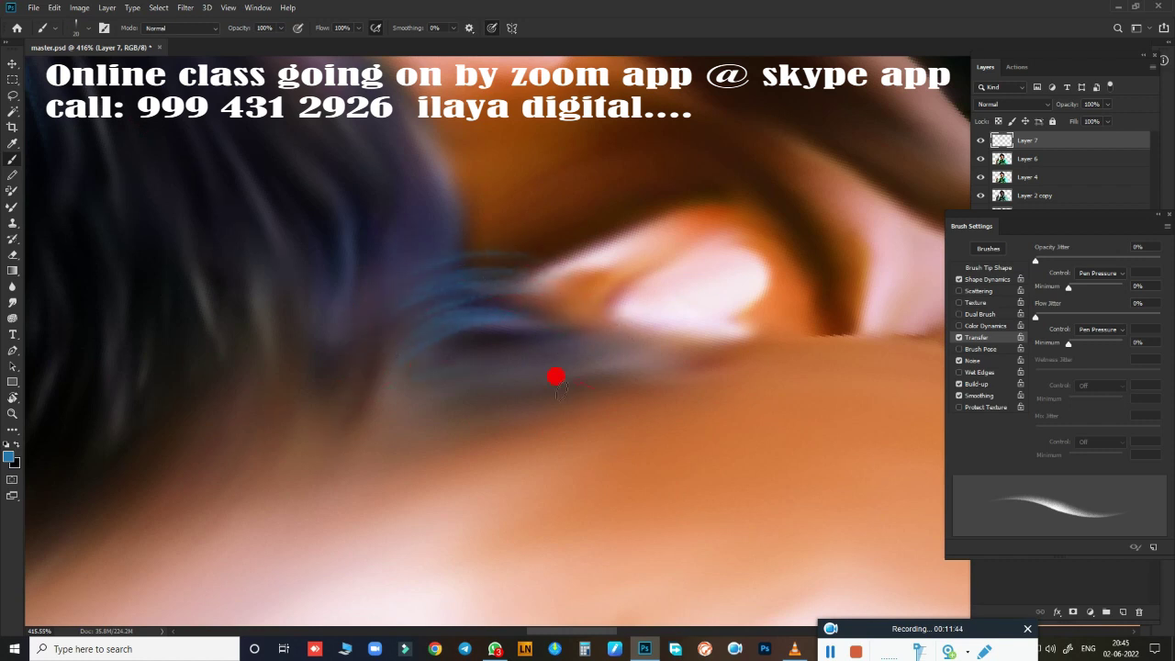
mouse_move(393, 395)
left_mouse_down()
mouse_move(480, 339)
mouse_move(643, 316)
mouse_move(704, 376)
left_mouse_up()
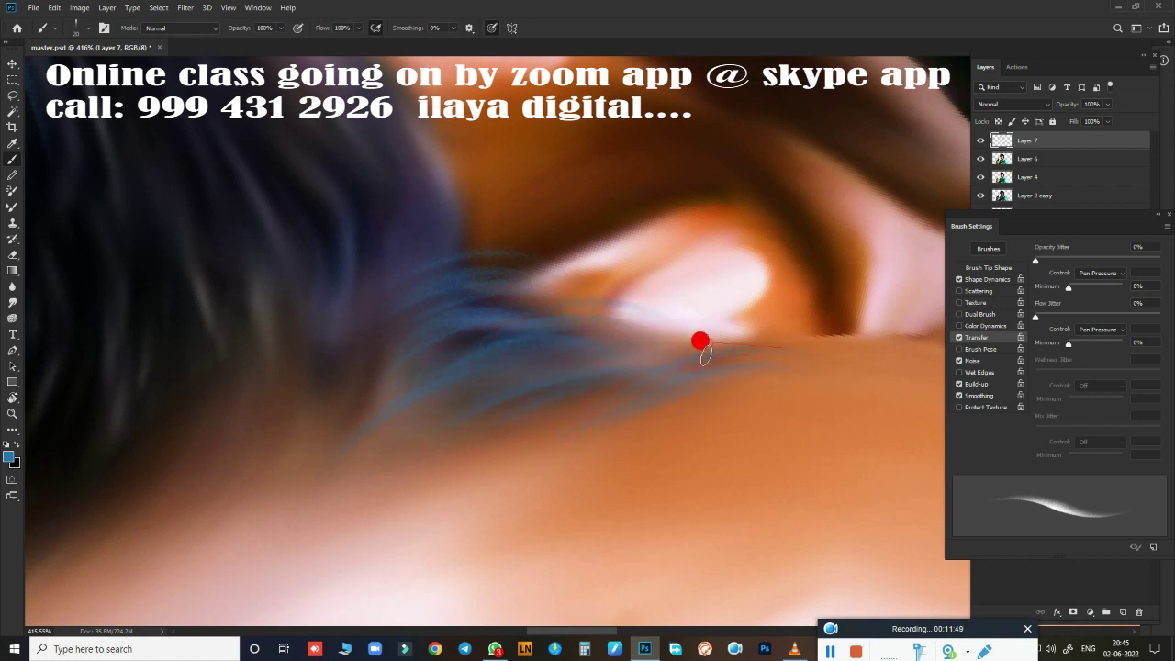
left_click_drag(482, 393, 570, 366)
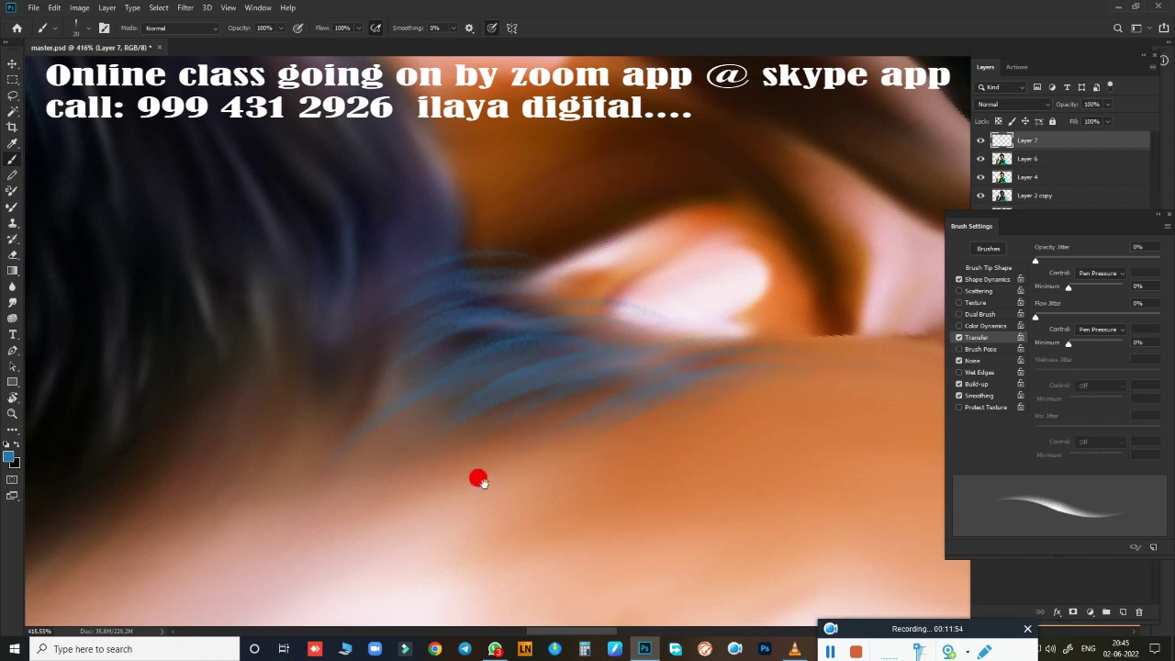
left_click_drag(479, 479, 708, 423)
mouse_move(549, 481)
left_mouse_down()
mouse_move(576, 494)
mouse_move(464, 267)
mouse_move(398, 393)
left_mouse_up()
scroll(588, 504, "down", 3)
Step: Rotate the canvas view about 22° and bring the hair above the ear into view
scroll(486, 410, "up", 2)
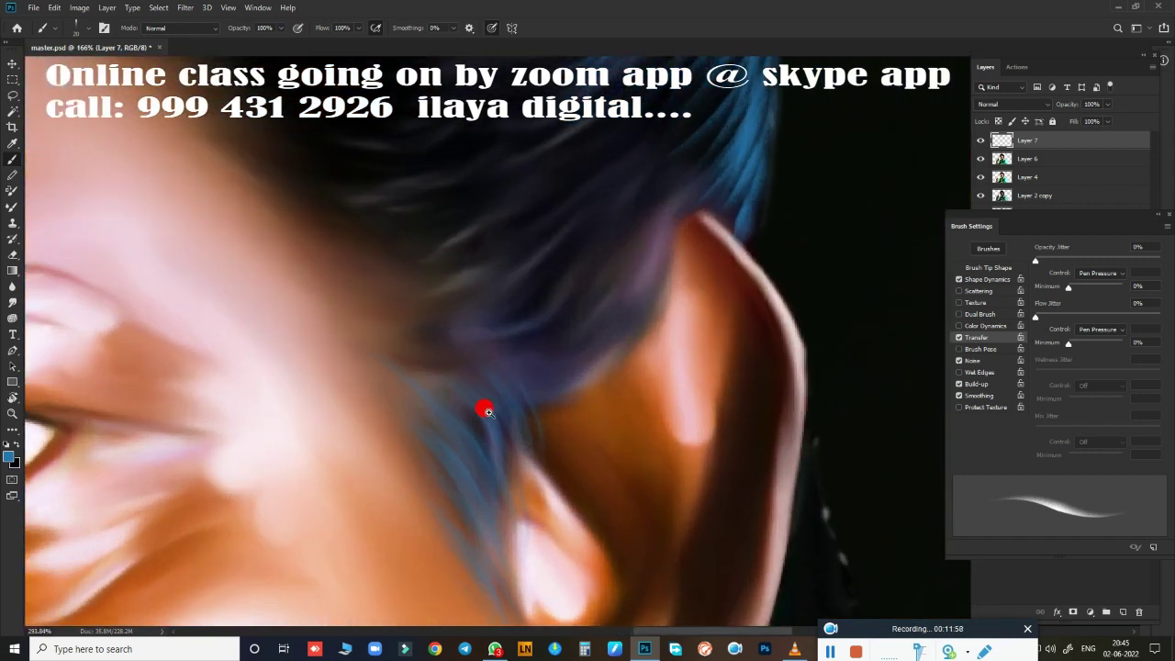
scroll(486, 410, "up", 2)
key("r")
mouse_move(388, 477)
left_mouse_down()
mouse_move(313, 386)
mouse_move(383, 333)
left_mouse_up()
scroll(522, 495, "down", 1)
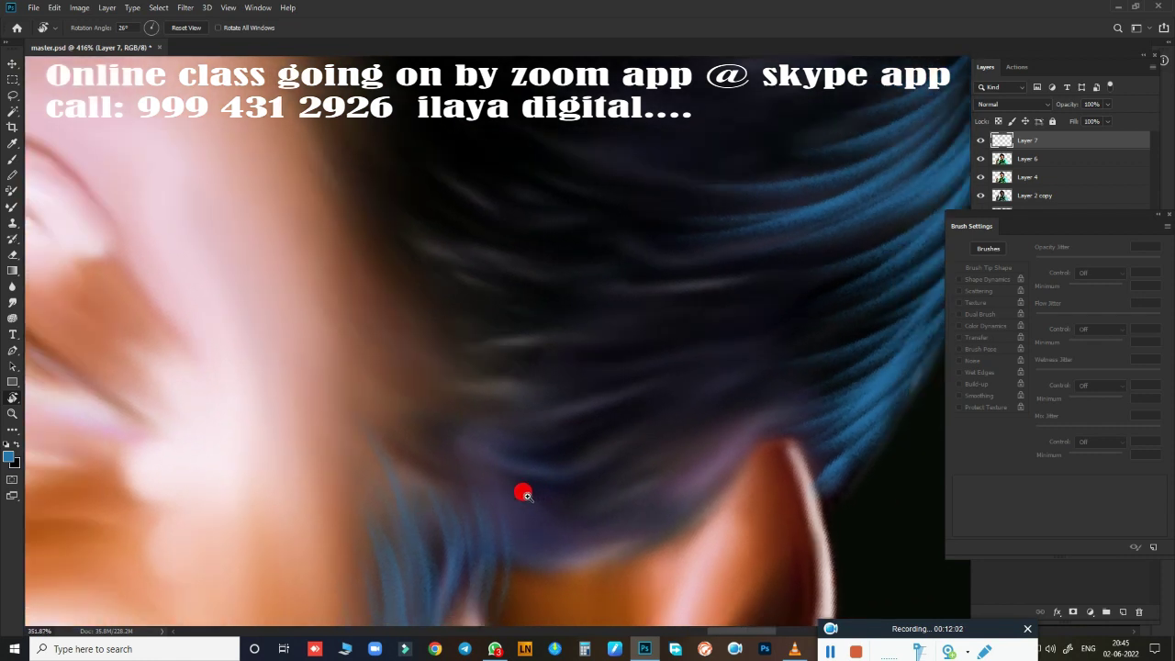
left_click_drag(551, 500, 532, 490)
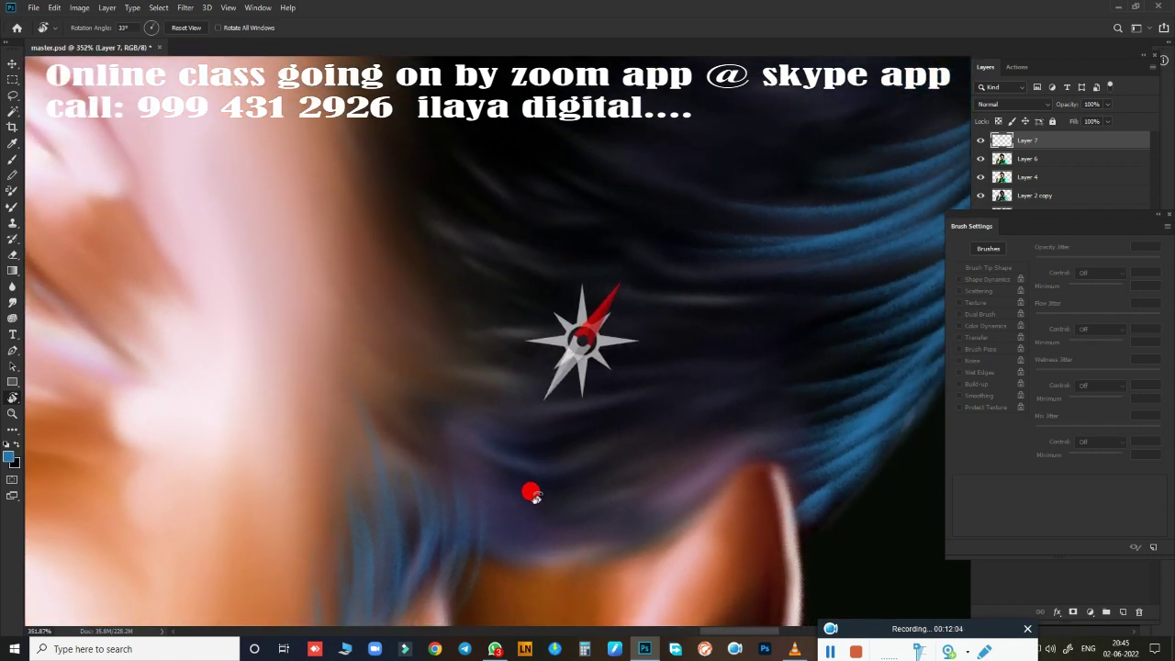
key("b")
scroll(513, 450, "down", 2)
left_click_drag(515, 451, 475, 488)
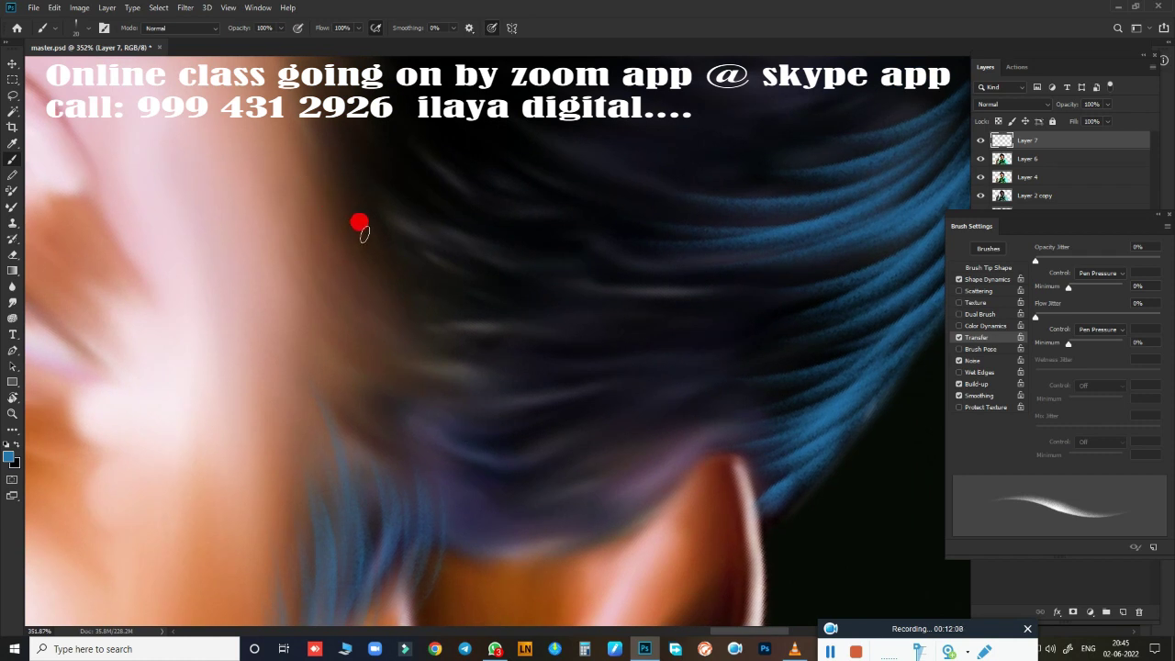
Step: Paint thicker blue strands along the hair edge above the ear, replacing an undone thin one
left_click_drag(346, 220, 587, 303)
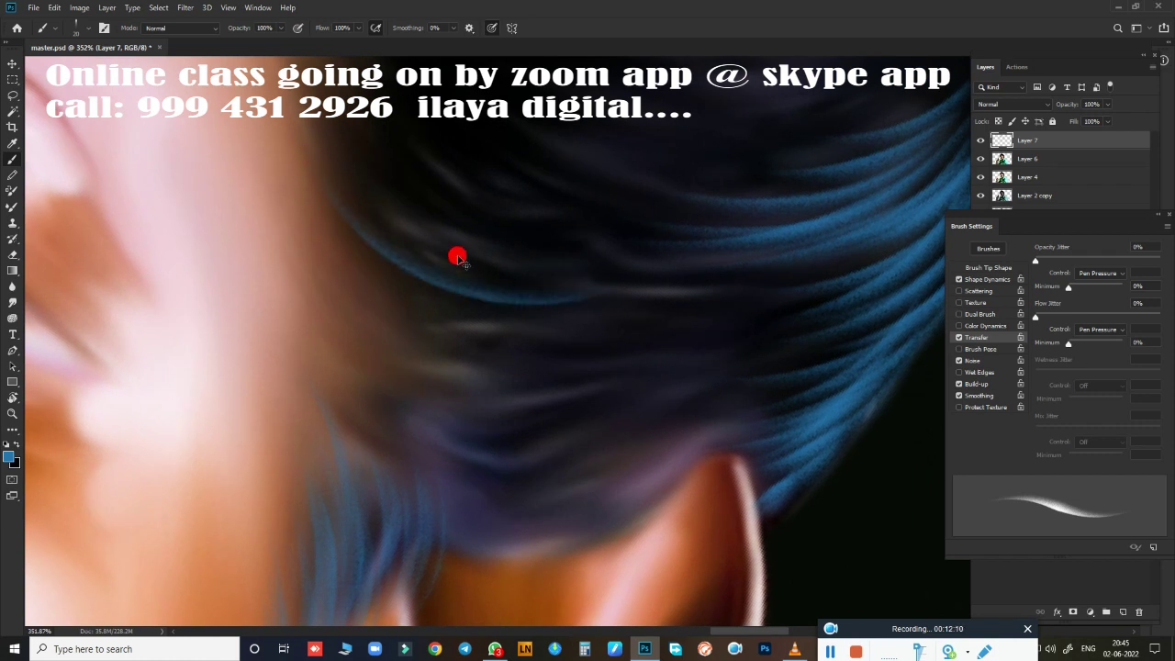
key("ctrl+z")
left_click_drag(321, 146, 549, 292)
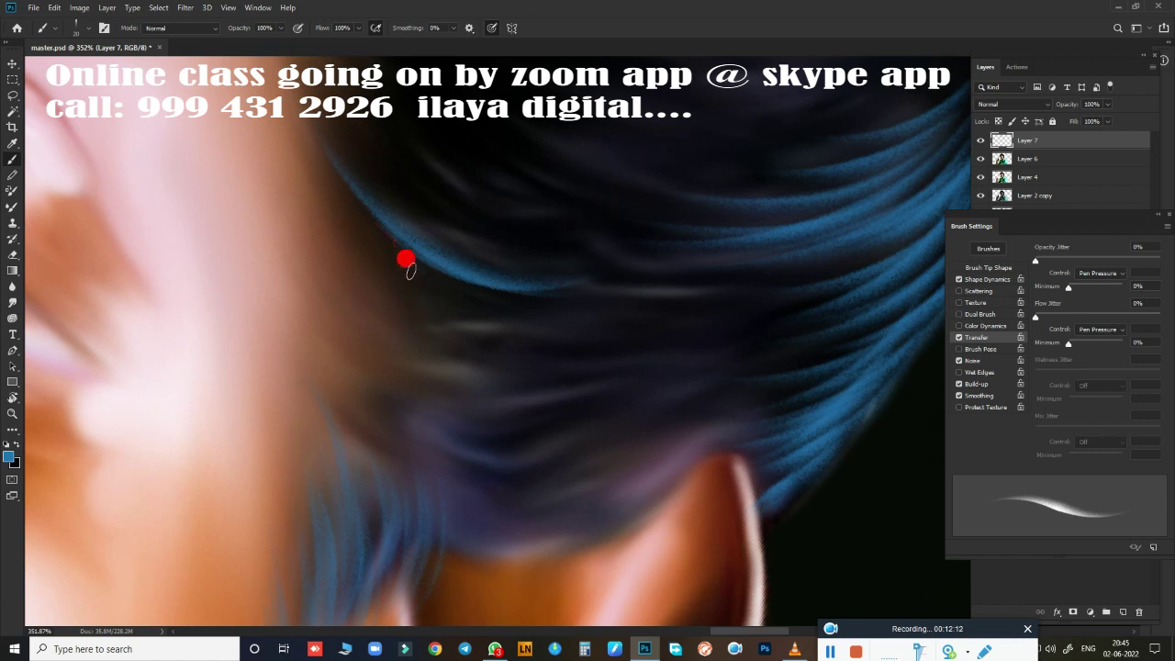
mouse_move(406, 260)
left_mouse_down()
mouse_move(601, 317)
mouse_move(613, 344)
left_mouse_up()
left_click_drag(400, 308, 637, 371)
mouse_move(350, 270)
left_mouse_down()
mouse_move(446, 354)
mouse_move(611, 368)
left_mouse_up()
left_click_drag(368, 332, 580, 372)
Step: Fill the lower hair with more curving blue strands
left_click_drag(351, 308, 597, 438)
mouse_move(368, 373)
left_mouse_down()
mouse_move(576, 453)
mouse_move(610, 446)
left_mouse_up()
left_click_drag(451, 462, 592, 434)
left_click_drag(406, 467, 632, 439)
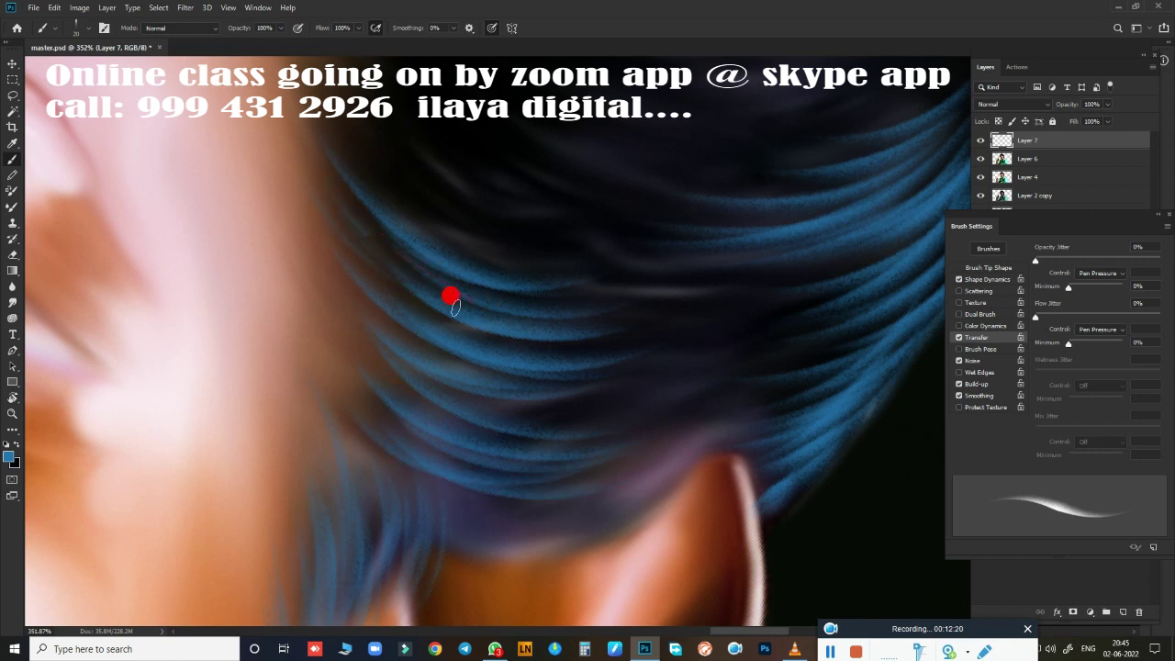
left_click_drag(362, 367, 477, 453)
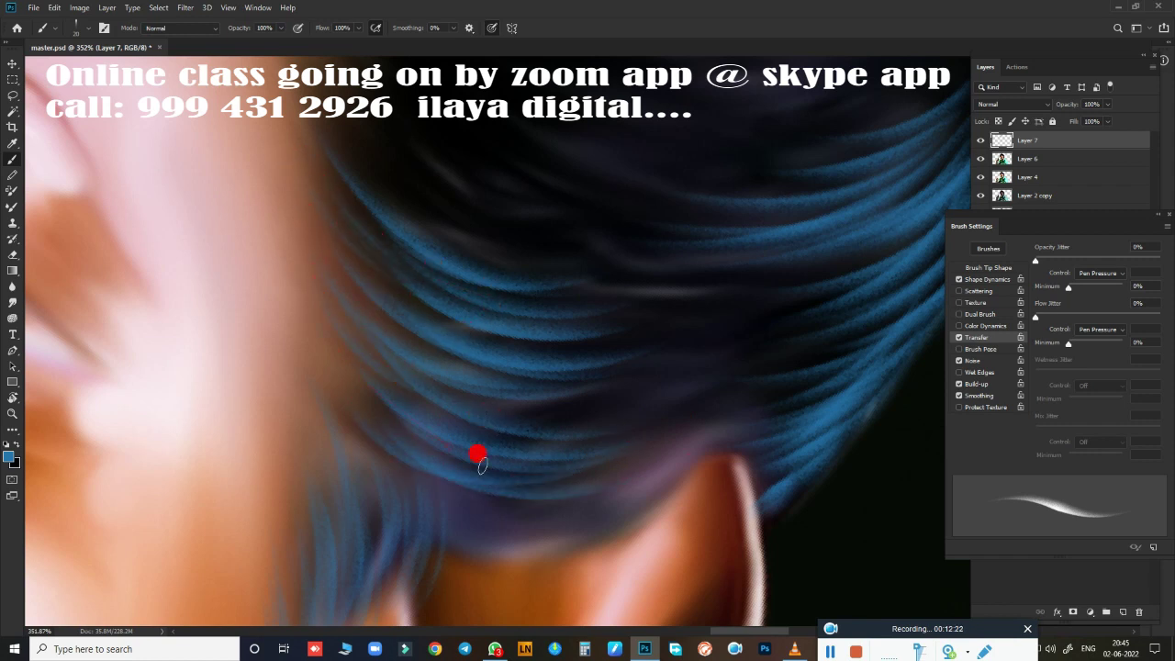
left_click_drag(340, 413, 536, 471)
left_click_drag(376, 468, 643, 449)
left_click_drag(424, 523, 666, 432)
Step: Reframe on the hair by the ear and paint three blue strands across the dark hair
scroll(633, 376, "down", 3)
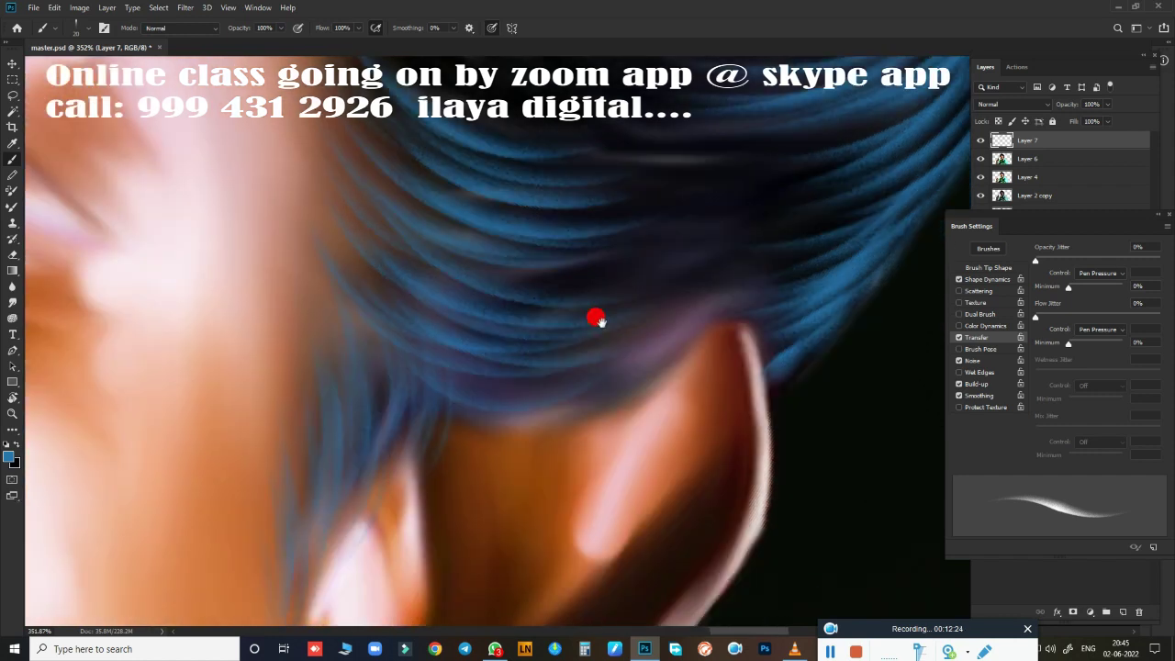
scroll(496, 289, "down", 3)
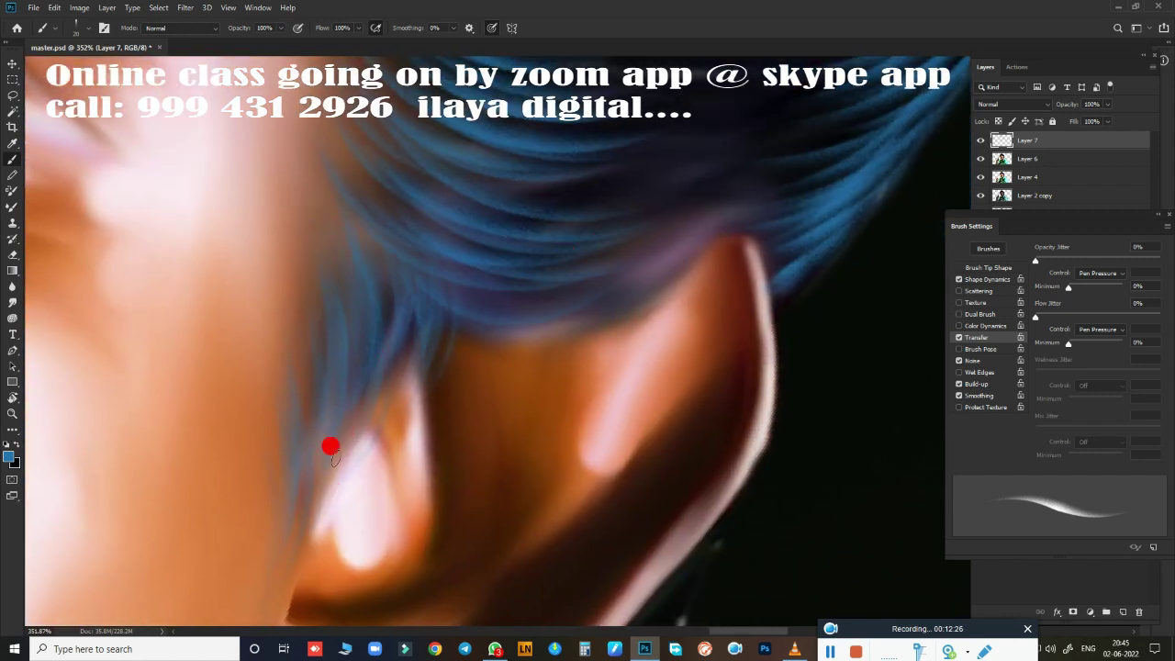
left_click_drag(525, 373, 416, 381)
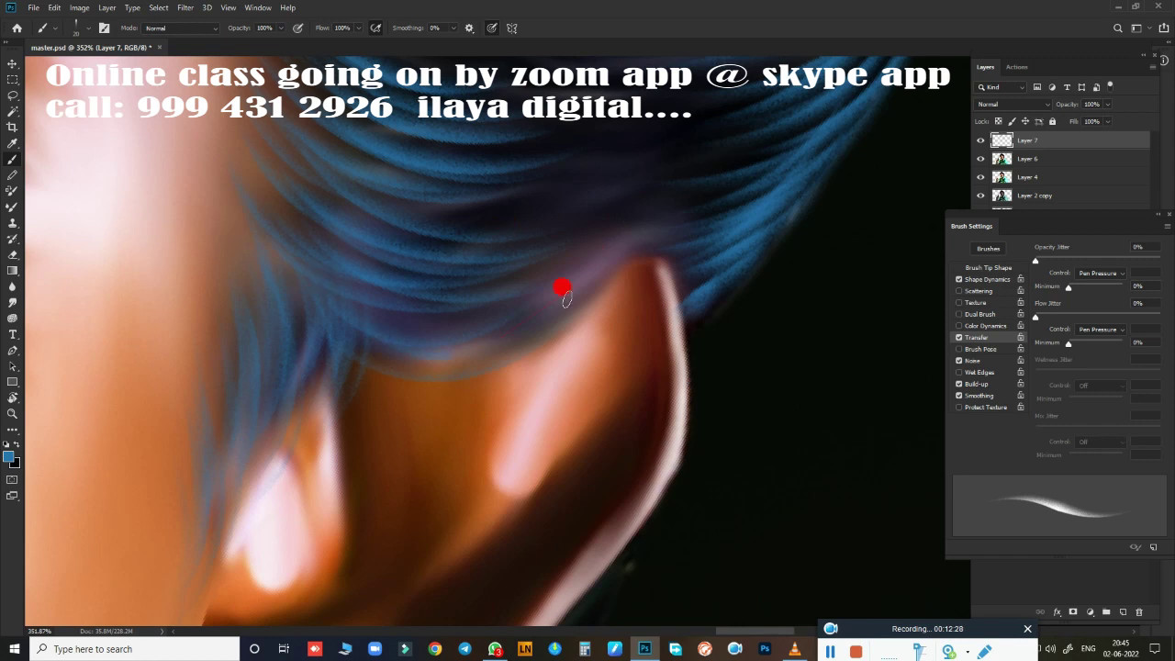
left_click_drag(580, 166, 525, 451)
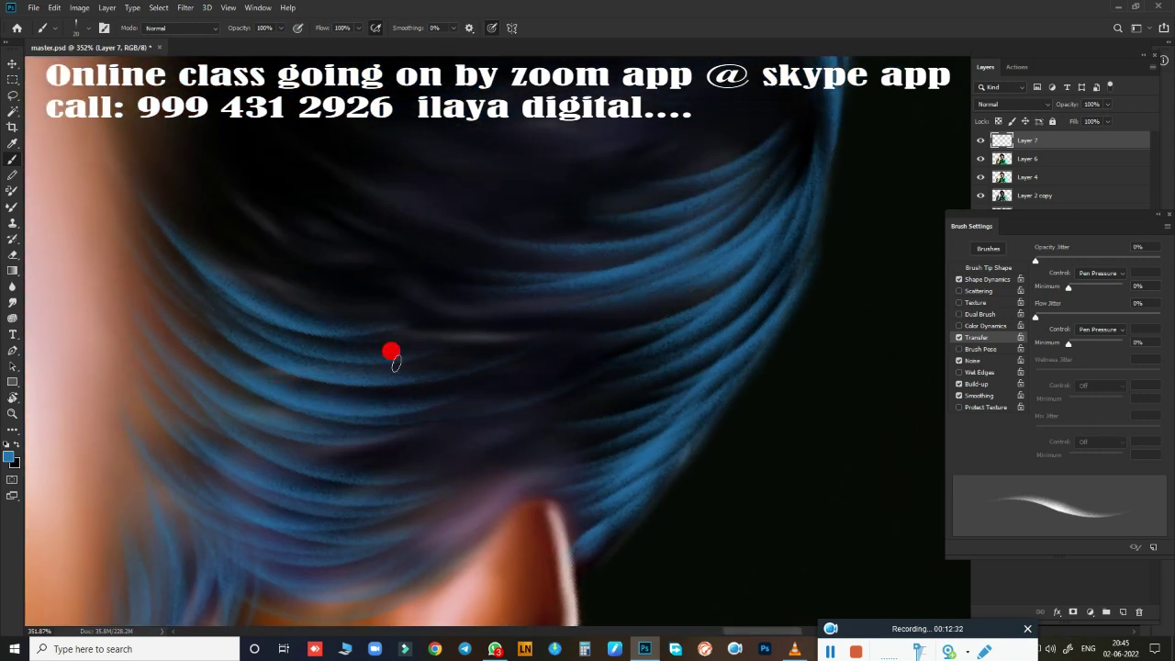
left_click_drag(301, 350, 538, 315)
left_click_drag(361, 441, 588, 392)
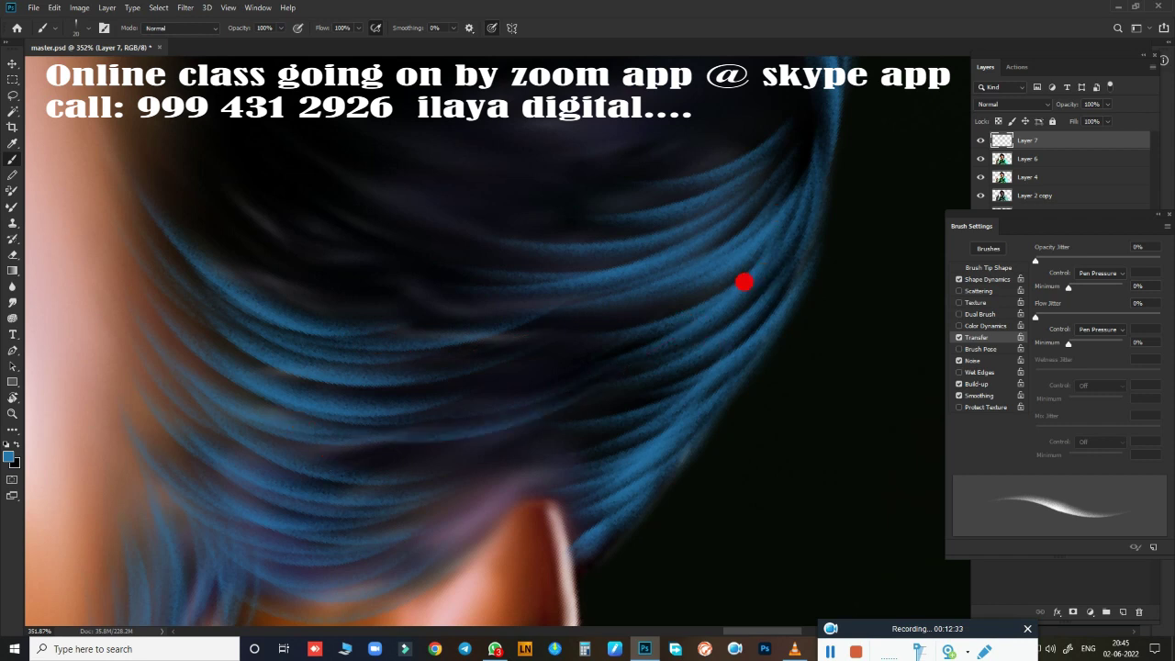
mouse_move(385, 479)
left_mouse_down()
mouse_move(670, 386)
mouse_move(466, 454)
left_mouse_up()
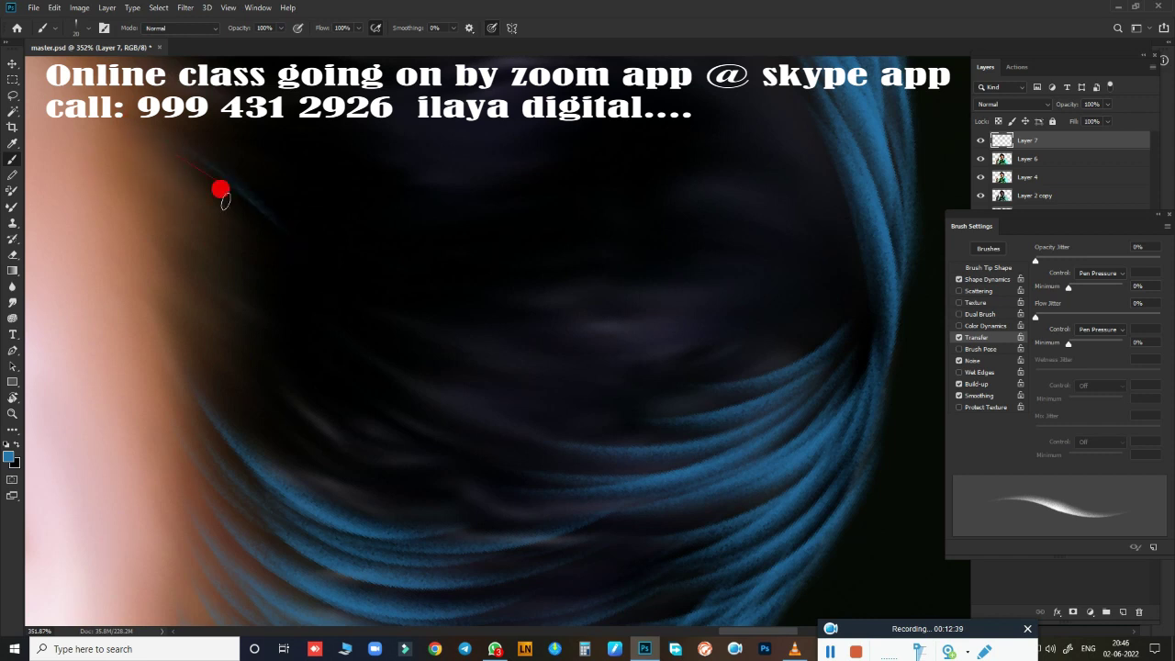
Step: Add thin blue strands beside the skin edge and curving down through the lower hair
left_click_drag(220, 190, 344, 298)
mouse_move(175, 180)
left_mouse_down()
mouse_move(331, 321)
mouse_move(286, 308)
left_mouse_up()
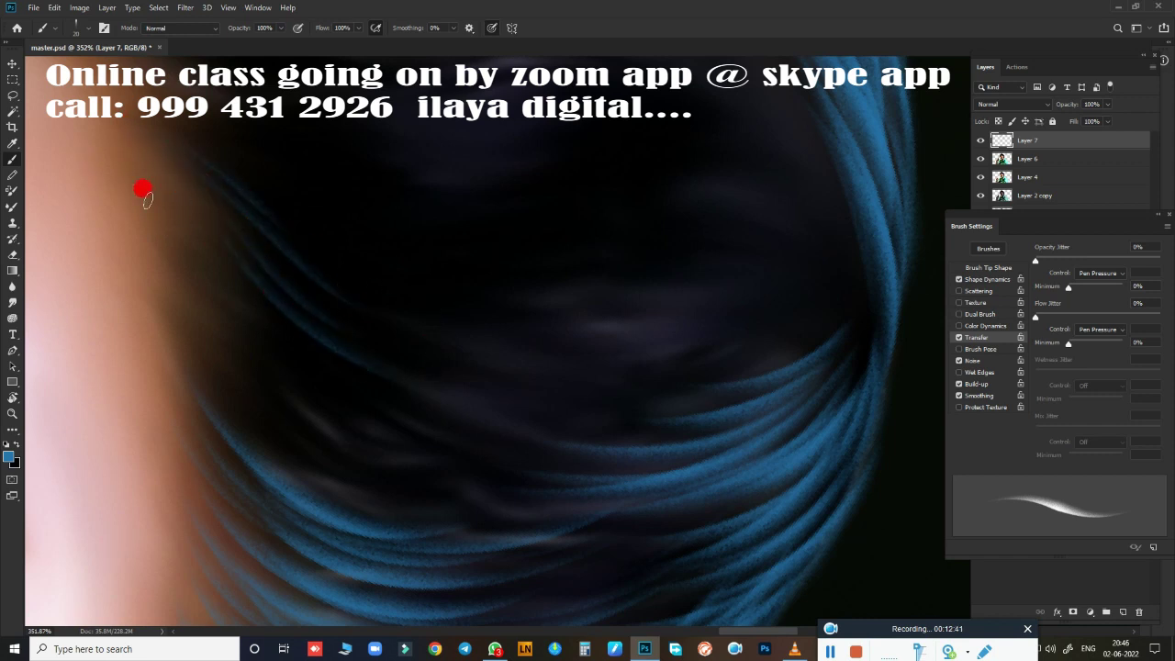
left_click_drag(230, 268, 427, 409)
left_click_drag(236, 296, 490, 394)
left_click_drag(272, 349, 498, 468)
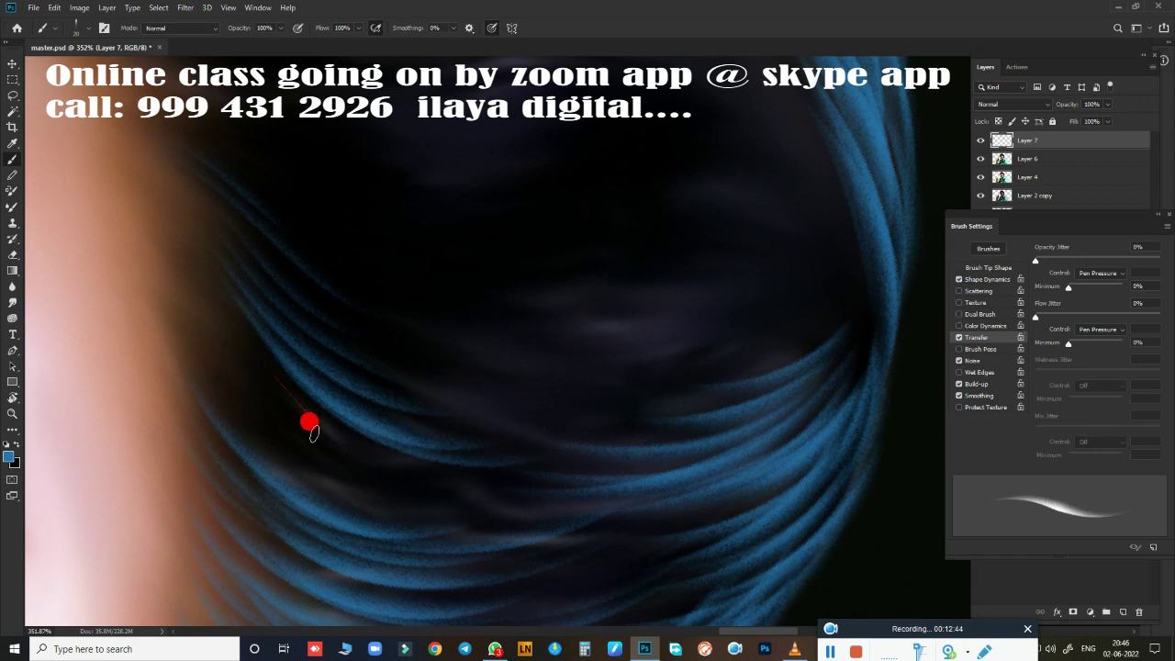
left_click_drag(310, 431, 514, 479)
left_click_drag(341, 475, 556, 514)
left_click_drag(404, 504, 670, 527)
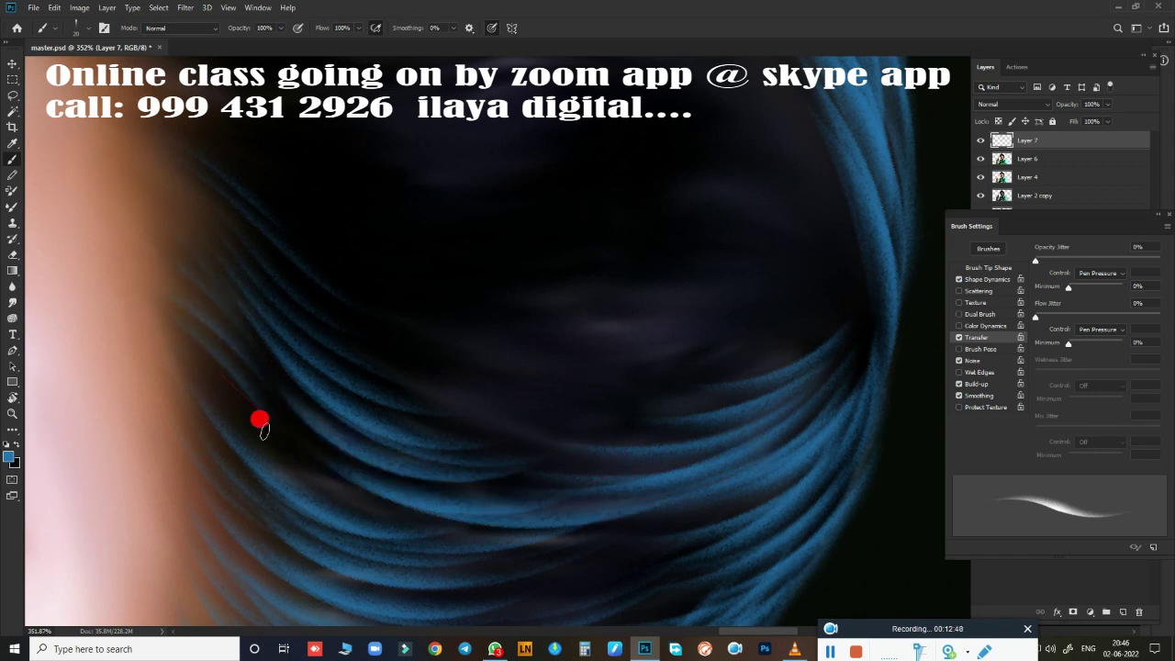
left_click_drag(265, 449, 425, 453)
Step: Add a faint strand to the lower hair and remove a stray strand near the skin
scroll(524, 412, "up", 2)
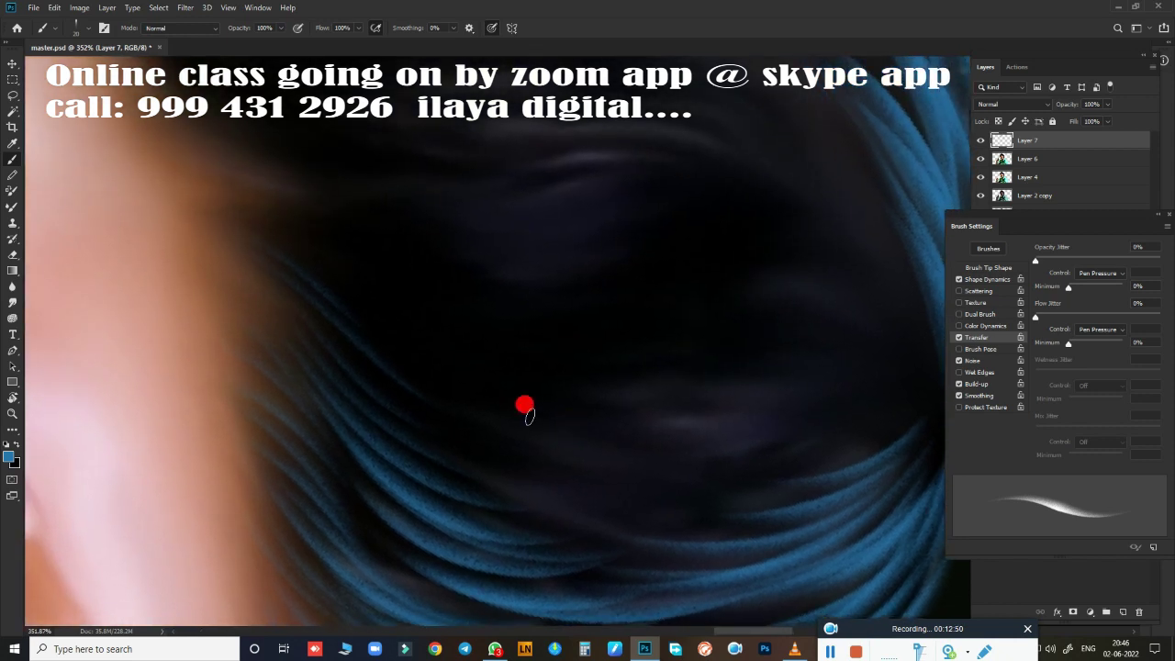
left_click_drag(300, 353, 558, 536)
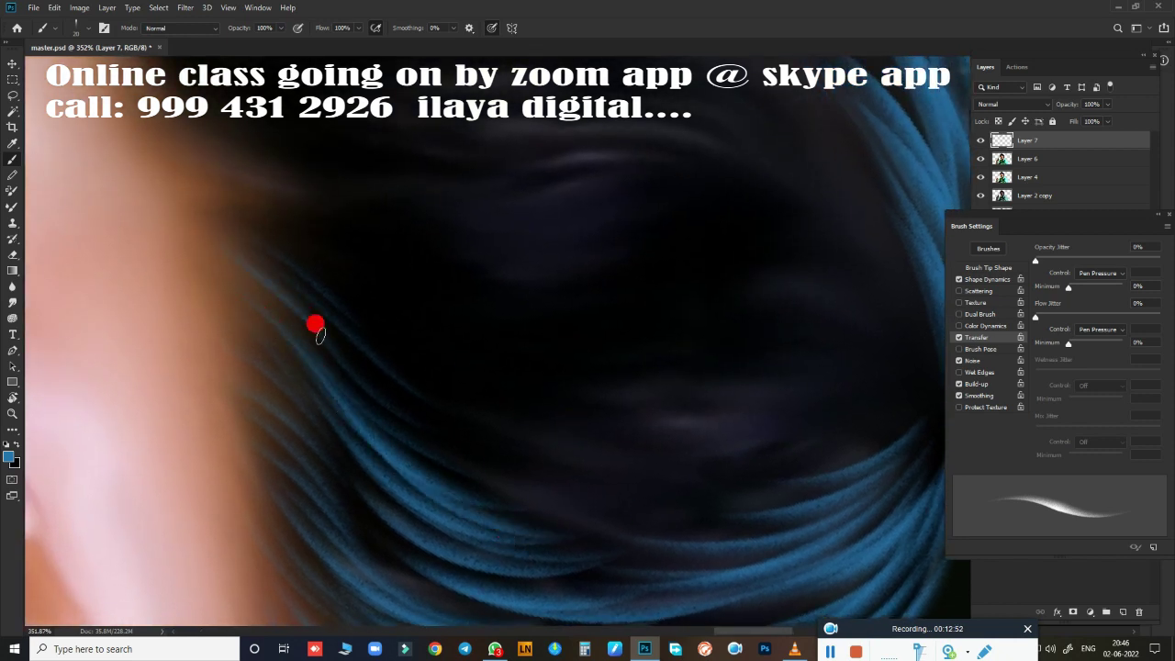
mouse_move(608, 467)
left_mouse_down()
mouse_move(579, 311)
mouse_move(709, 570)
mouse_move(640, 469)
left_mouse_up()
left_click_drag(240, 207, 432, 260)
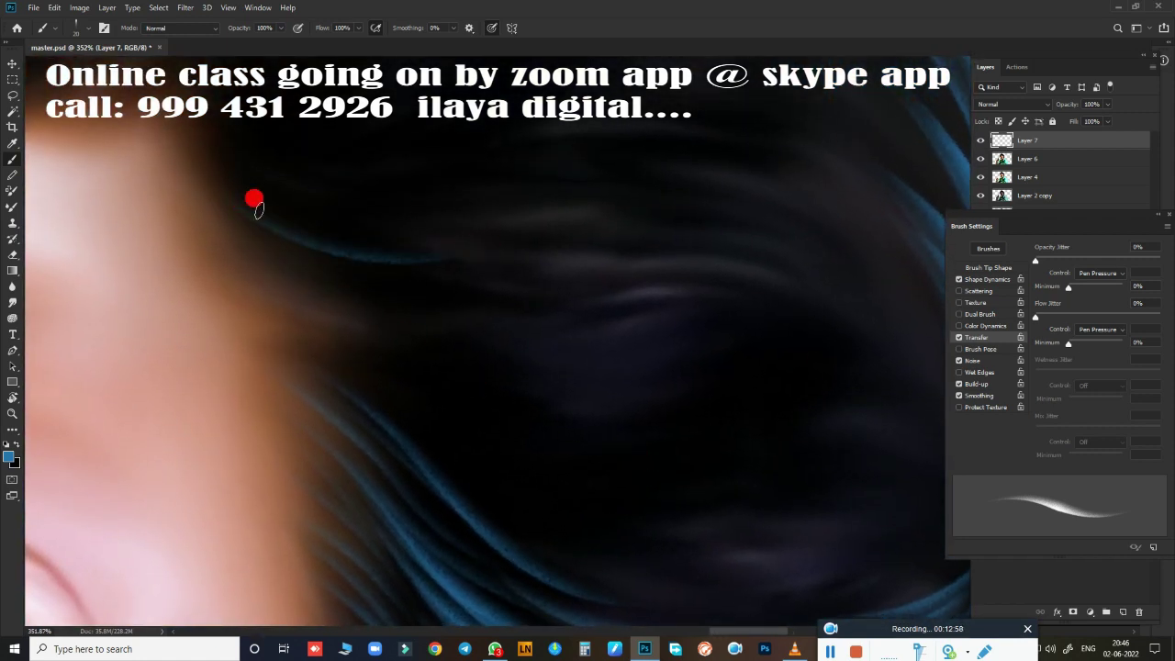
key("ctrl+z")
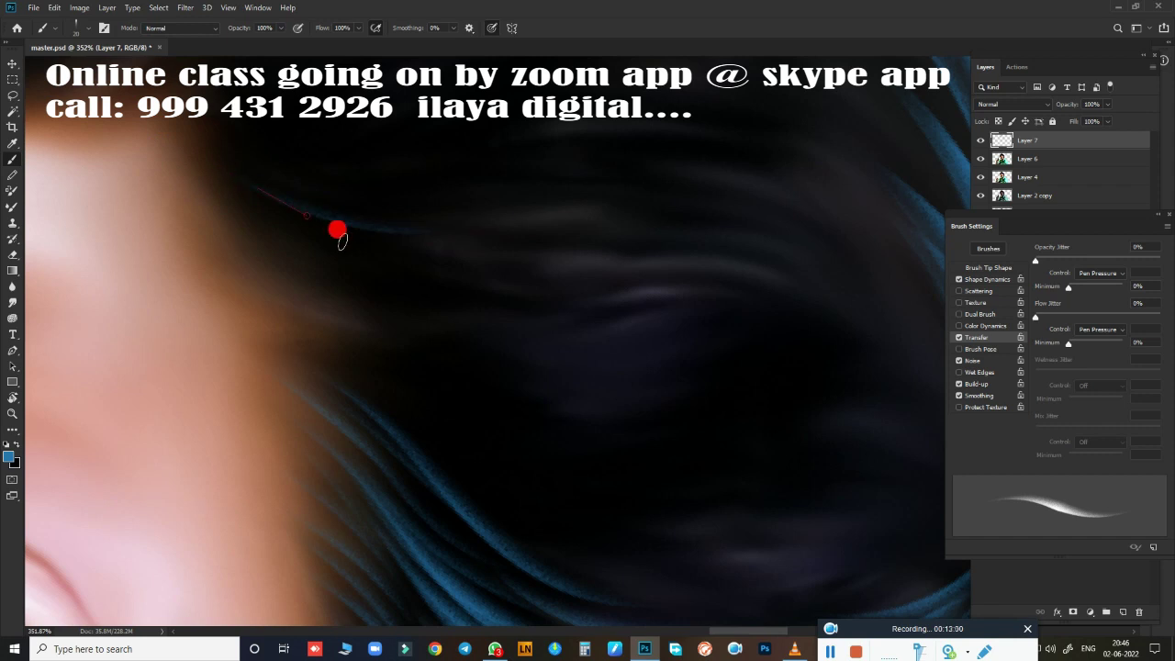
Step: Layer many thin blue strands down through the dark hair area
left_click_drag(253, 191, 481, 249)
left_click_drag(272, 217, 453, 264)
left_click_drag(312, 257, 518, 299)
left_click_drag(250, 247, 496, 303)
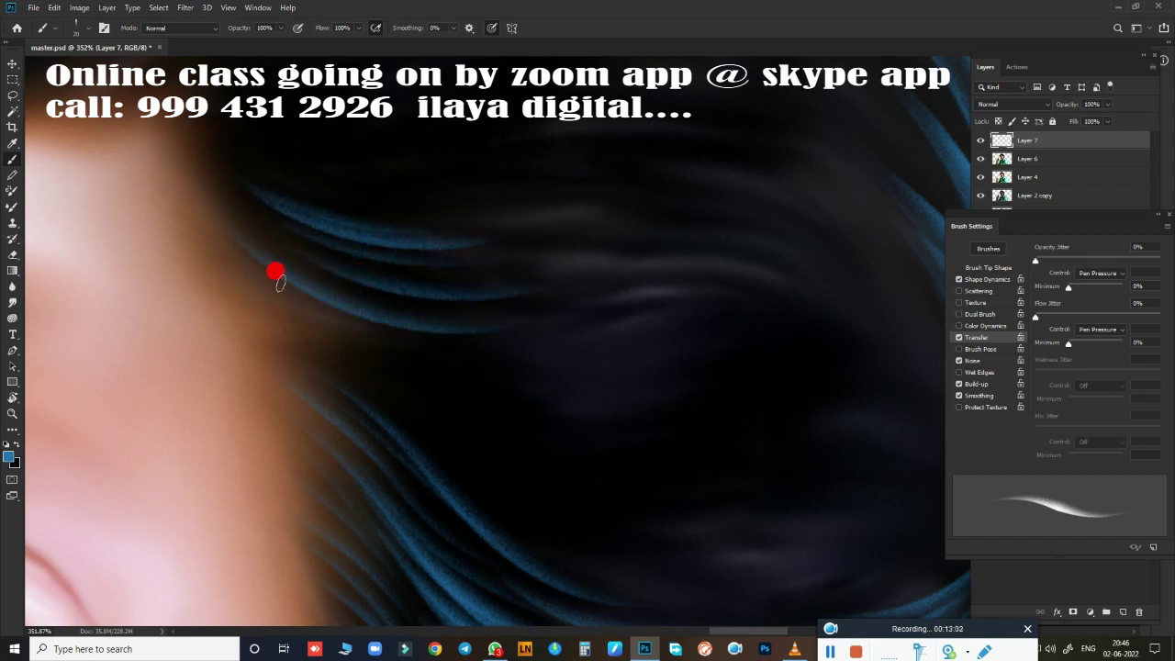
left_click_drag(276, 276, 467, 341)
left_click_drag(291, 312, 536, 358)
left_click_drag(303, 336, 573, 377)
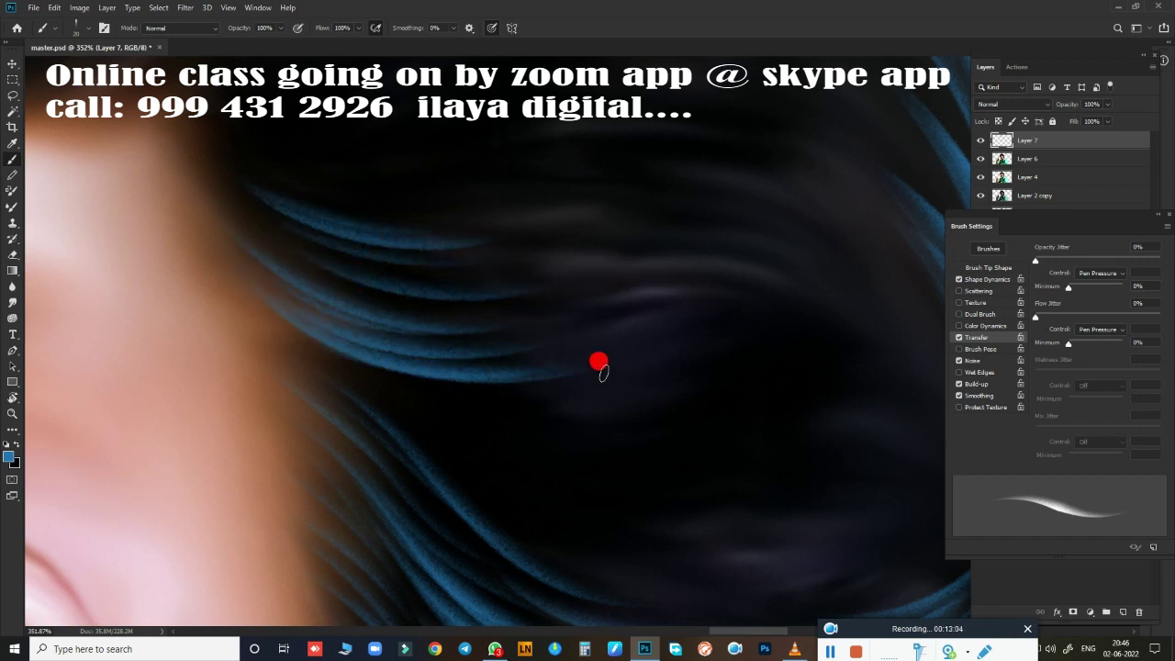
left_click_drag(362, 365, 514, 394)
left_click_drag(400, 405, 592, 424)
left_click_drag(432, 431, 592, 422)
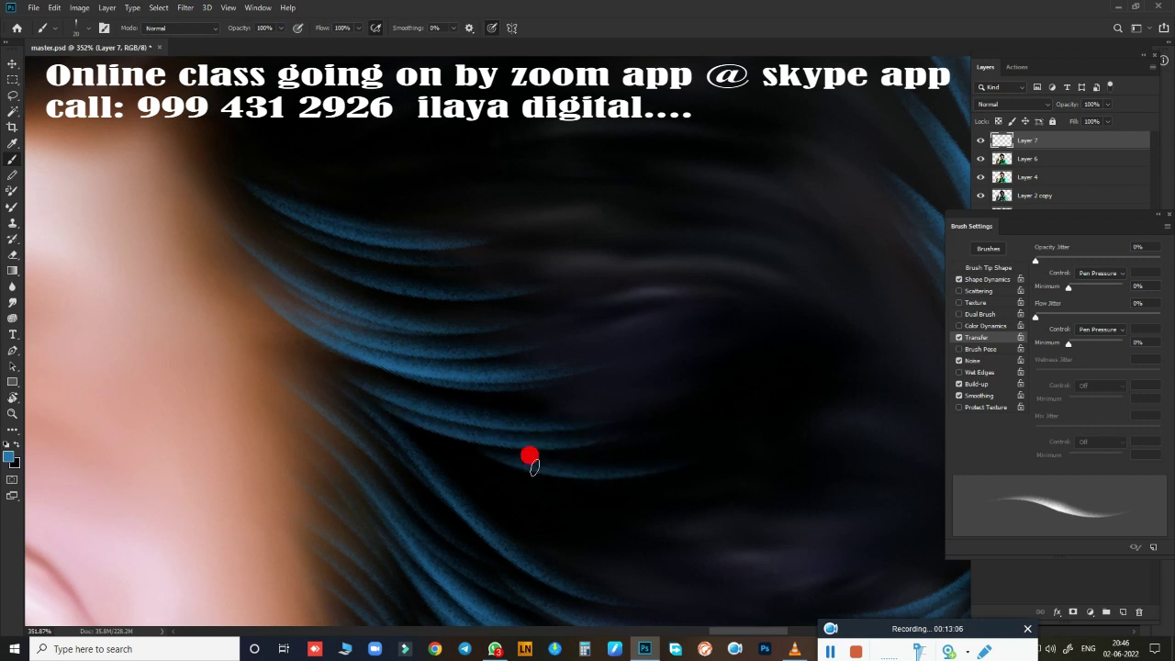
Step: Paint light blue strands across the middle of the hair
left_click_drag(491, 438, 407, 265)
left_click_drag(330, 257, 514, 361)
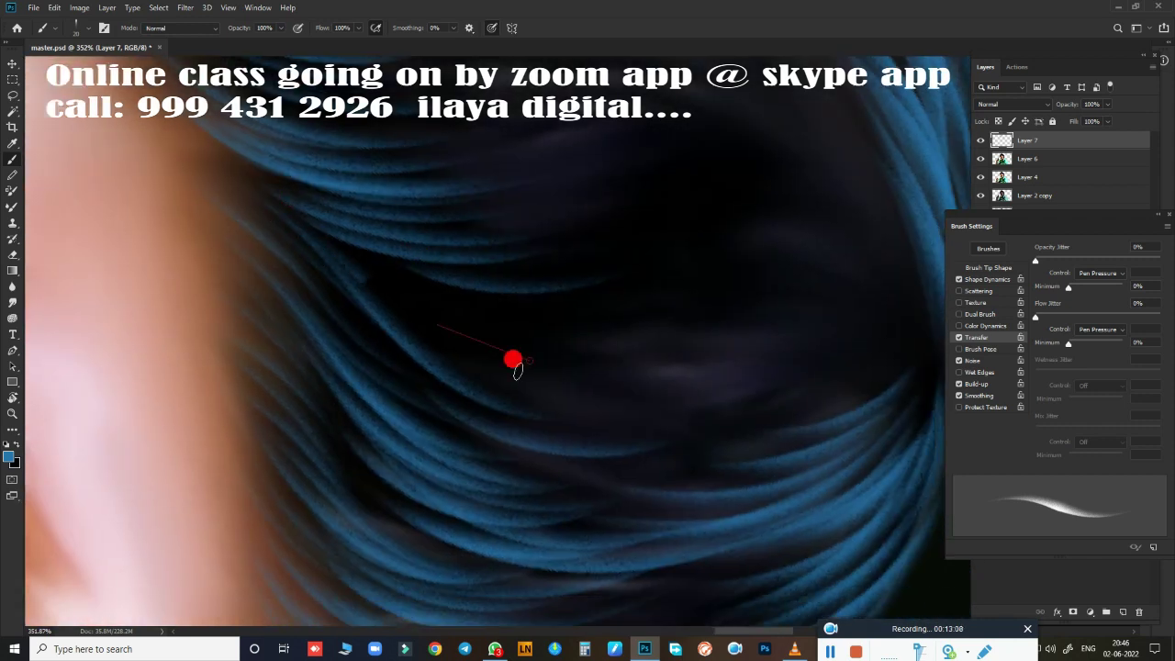
left_click_drag(367, 279, 524, 336)
left_click_drag(437, 298, 651, 321)
left_click_drag(488, 331, 746, 292)
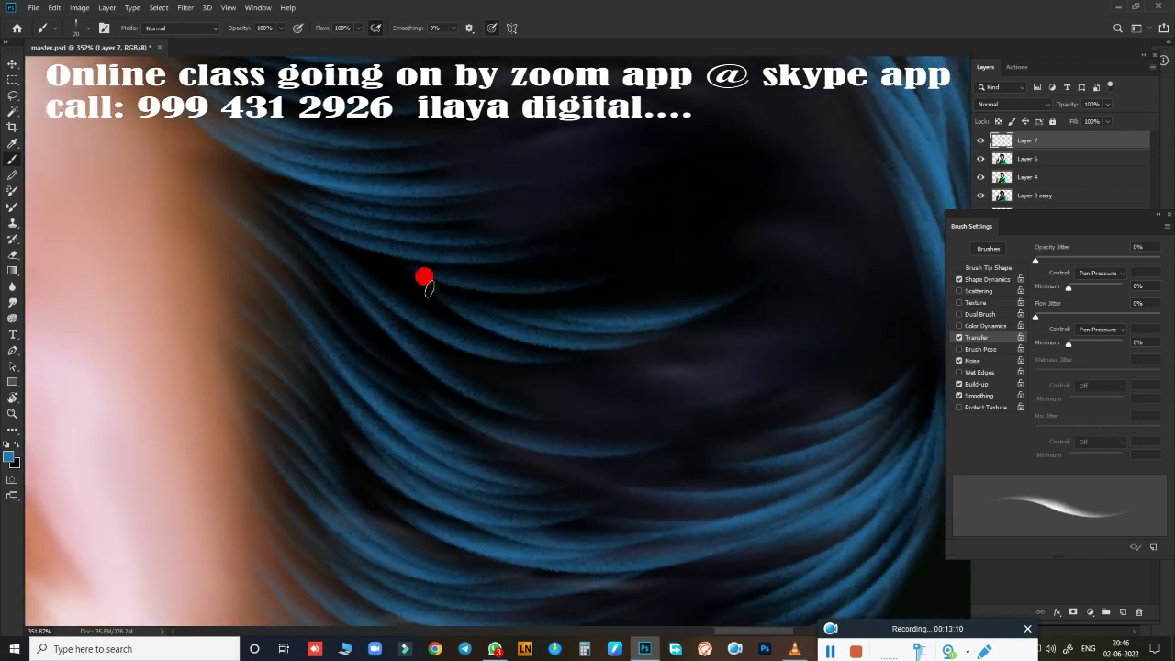
left_click_drag(377, 260, 696, 358)
left_click_drag(511, 344, 692, 367)
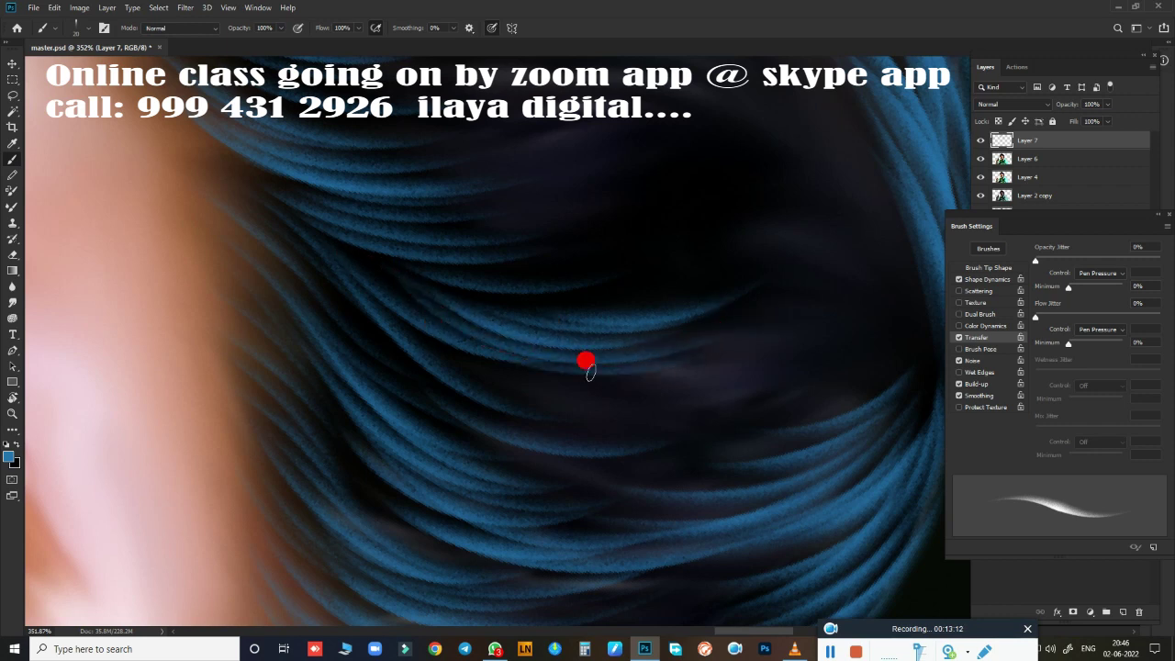
left_click_drag(587, 365, 628, 380)
Step: Add light blue strands to the right hair, then more in the middle hair
mouse_move(628, 425)
left_mouse_down()
mouse_move(656, 395)
mouse_move(771, 354)
left_mouse_up()
left_click_drag(660, 443, 792, 368)
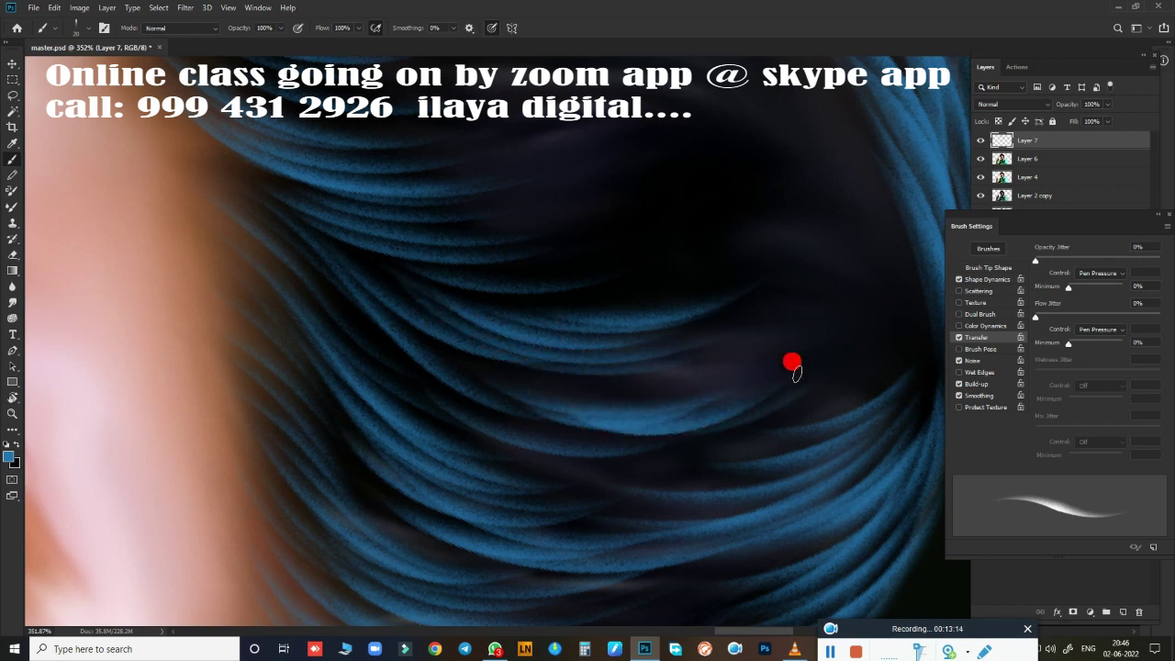
left_click_drag(697, 439, 826, 396)
left_click_drag(460, 451, 726, 414)
mouse_move(615, 472)
left_mouse_down()
mouse_move(740, 432)
mouse_move(603, 561)
mouse_move(481, 431)
mouse_move(449, 423)
left_mouse_up()
left_click_drag(372, 318, 565, 413)
Step: Add light blue strands curving down-right across the middle hair, plus a faint lower one
left_click_drag(484, 333, 558, 381)
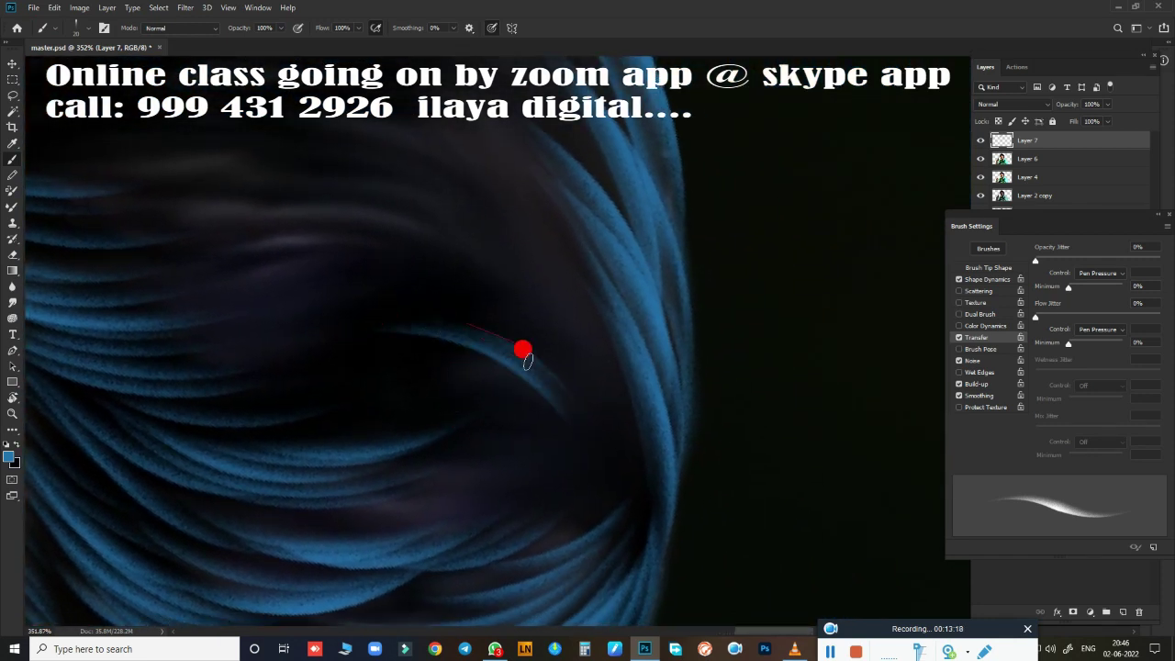
mouse_move(449, 325)
left_mouse_down()
mouse_move(557, 394)
mouse_move(632, 463)
mouse_move(593, 398)
mouse_move(613, 440)
left_mouse_up()
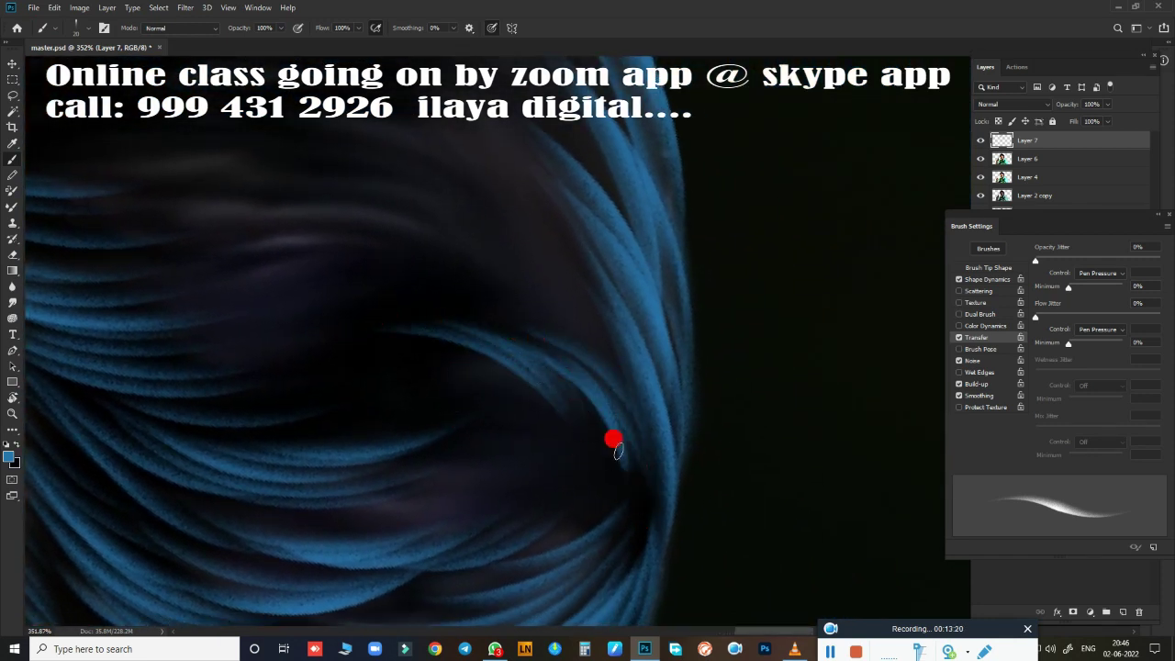
left_click_drag(489, 418, 514, 436)
left_click_drag(354, 367, 533, 440)
left_click_drag(383, 385, 546, 445)
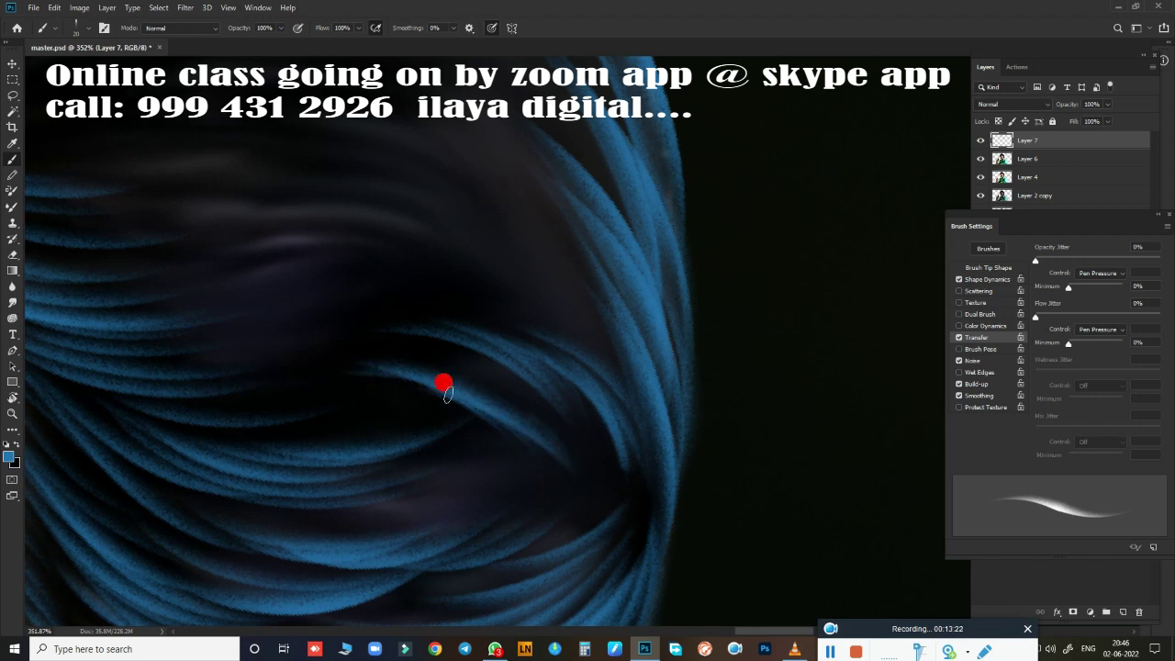
left_click_drag(444, 388, 574, 450)
left_click_drag(520, 393, 590, 436)
mouse_move(357, 533)
left_mouse_down()
mouse_move(428, 493)
mouse_move(496, 488)
left_mouse_up()
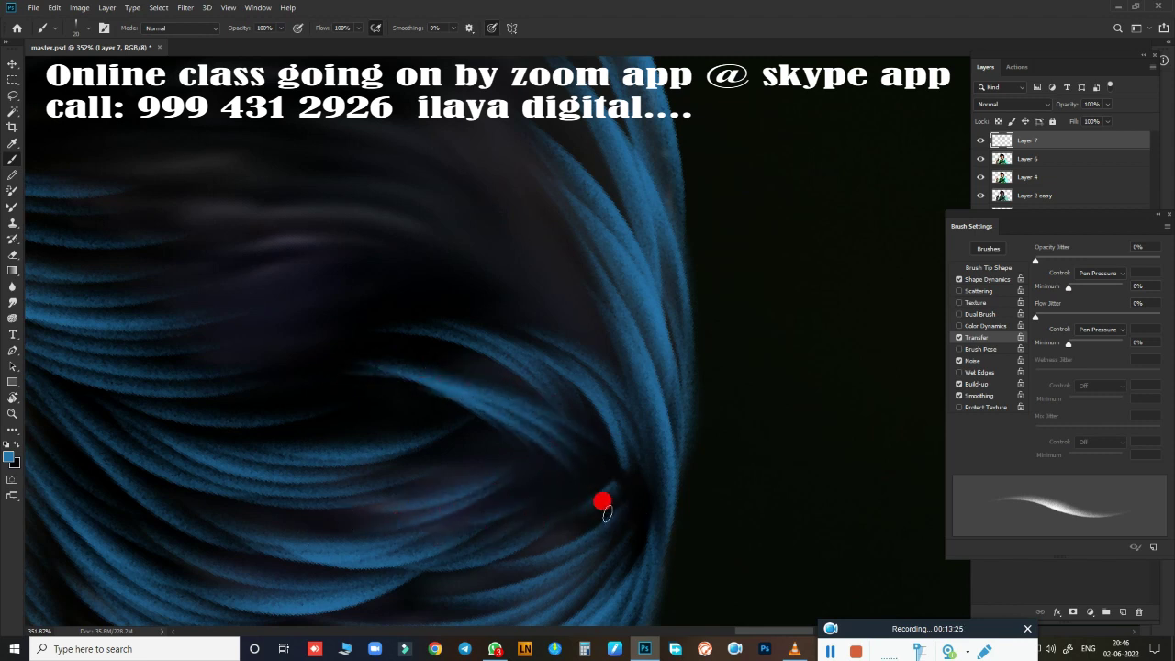
Step: Paint strands above the existing curve and in the upper-right hair, undoing a misplaced middle sweep
left_click_drag(526, 404, 761, 504)
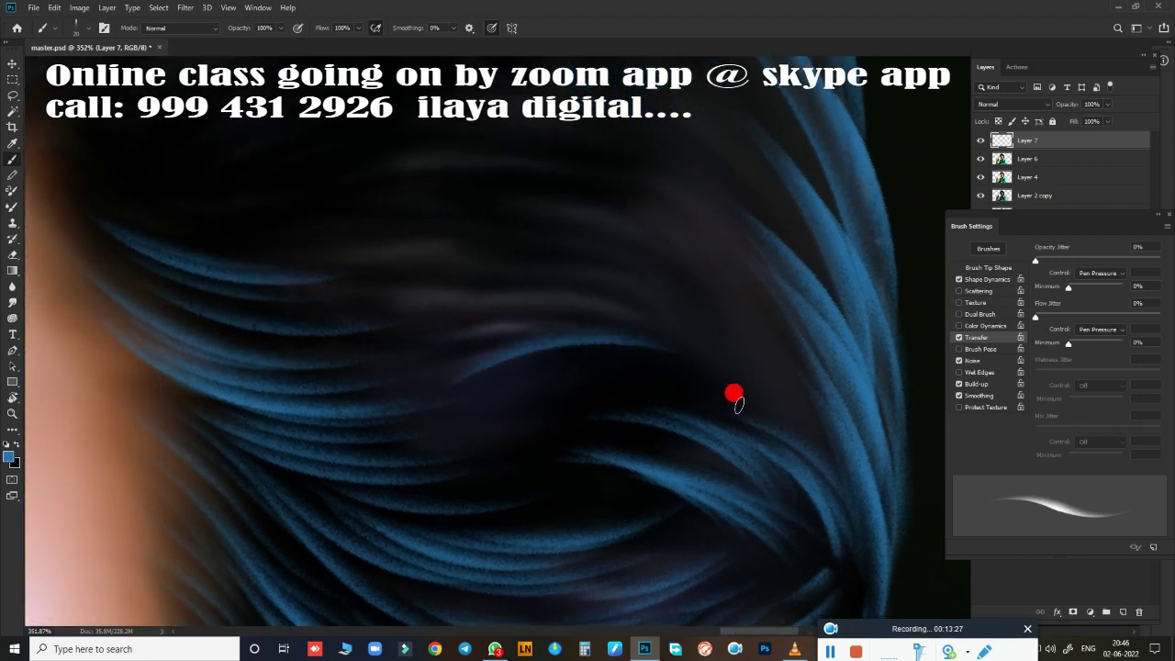
mouse_move(714, 332)
left_mouse_down()
mouse_move(551, 281)
mouse_move(574, 280)
left_mouse_up()
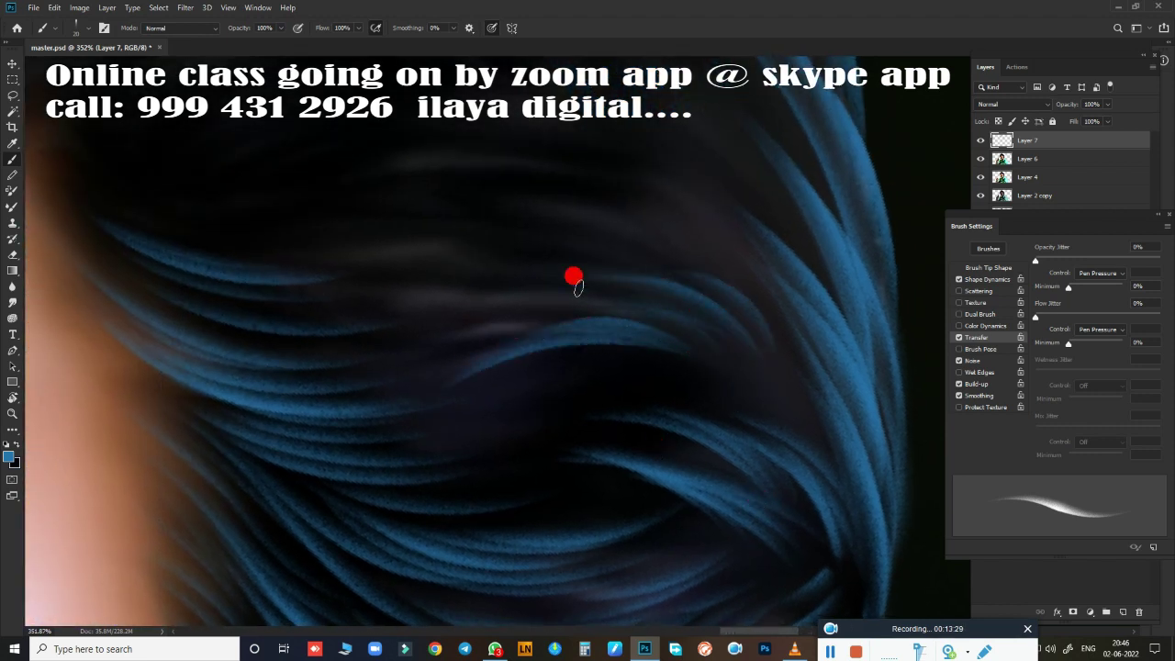
left_click_drag(776, 221, 661, 271)
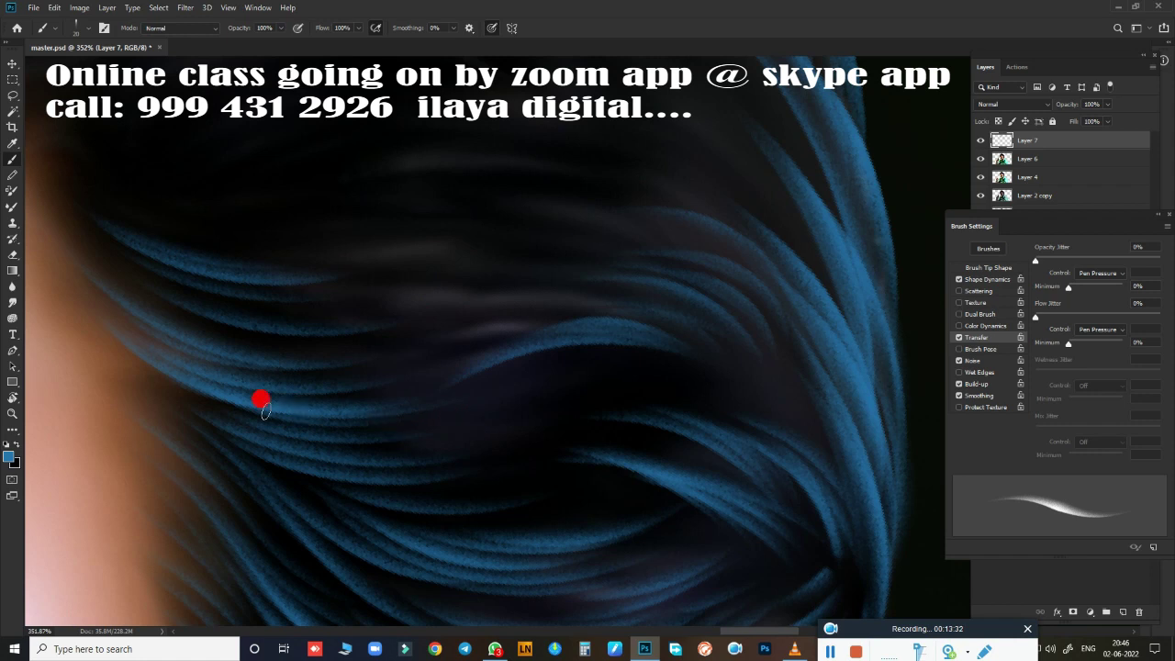
mouse_move(695, 398)
left_mouse_down()
mouse_move(686, 409)
mouse_move(591, 411)
left_mouse_up()
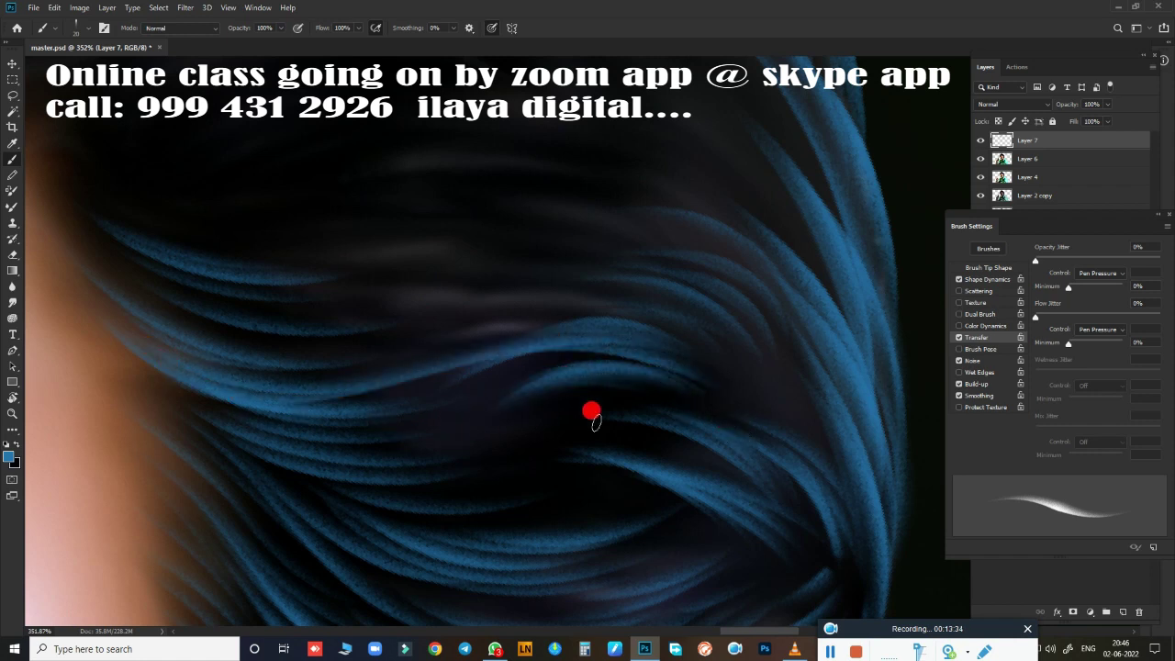
left_click_drag(240, 417, 722, 420)
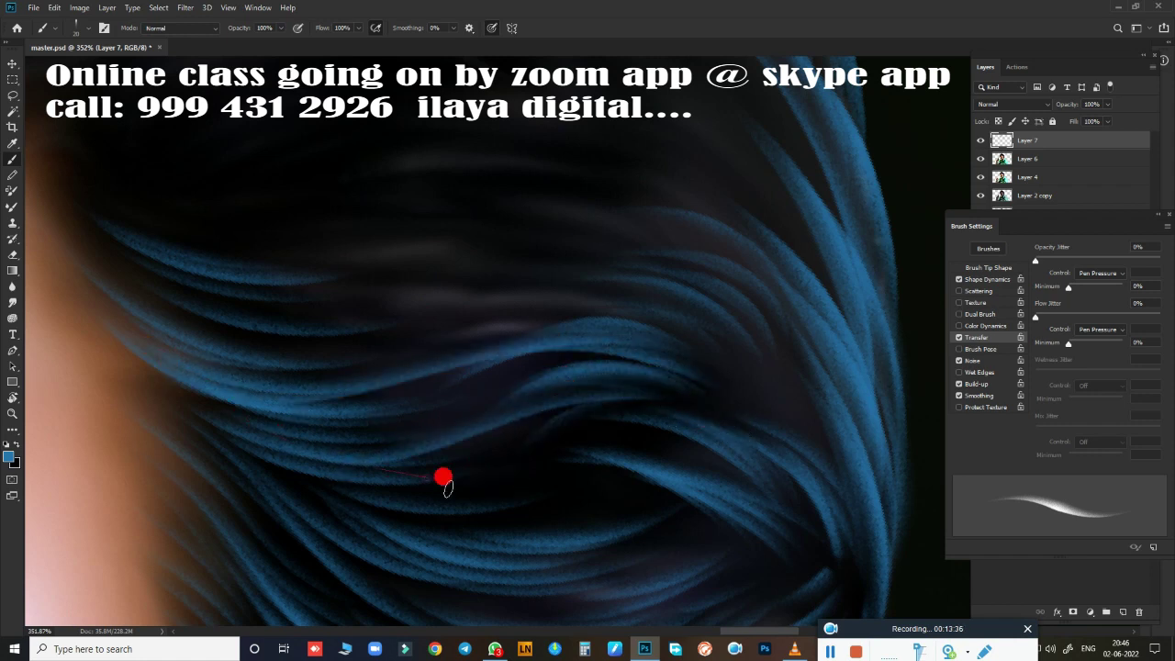
mouse_move(438, 449)
left_mouse_down()
mouse_move(724, 401)
mouse_move(377, 472)
mouse_move(633, 344)
left_mouse_up()
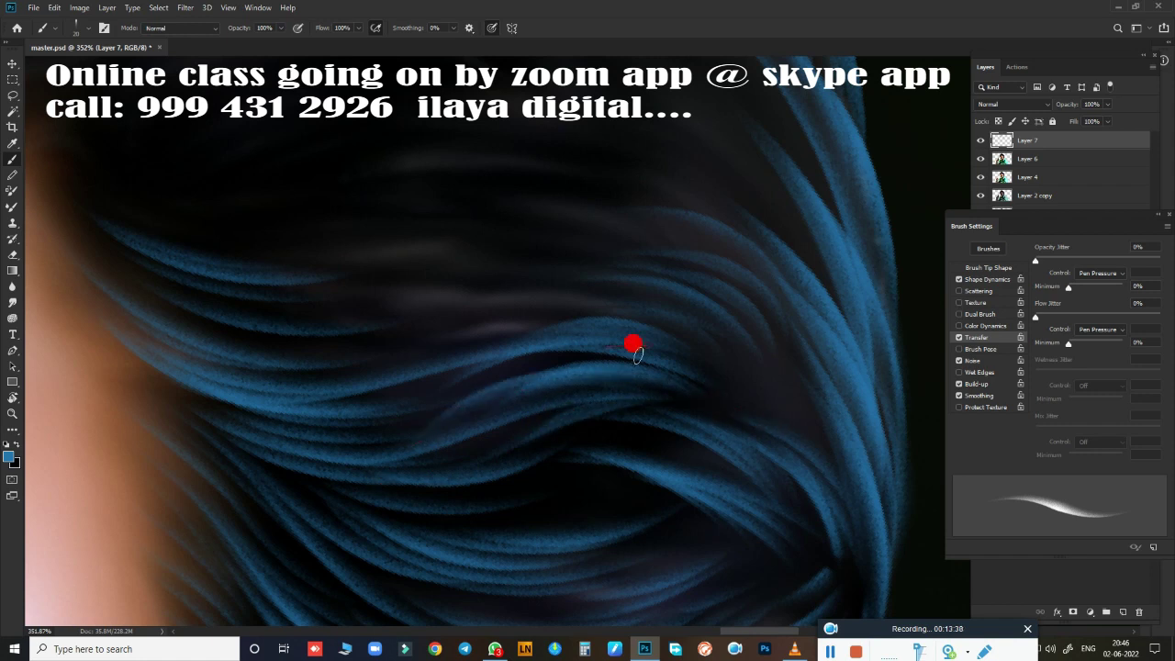
key("ctrl+z")
key("ctrl+z")
key("ctrl+z")
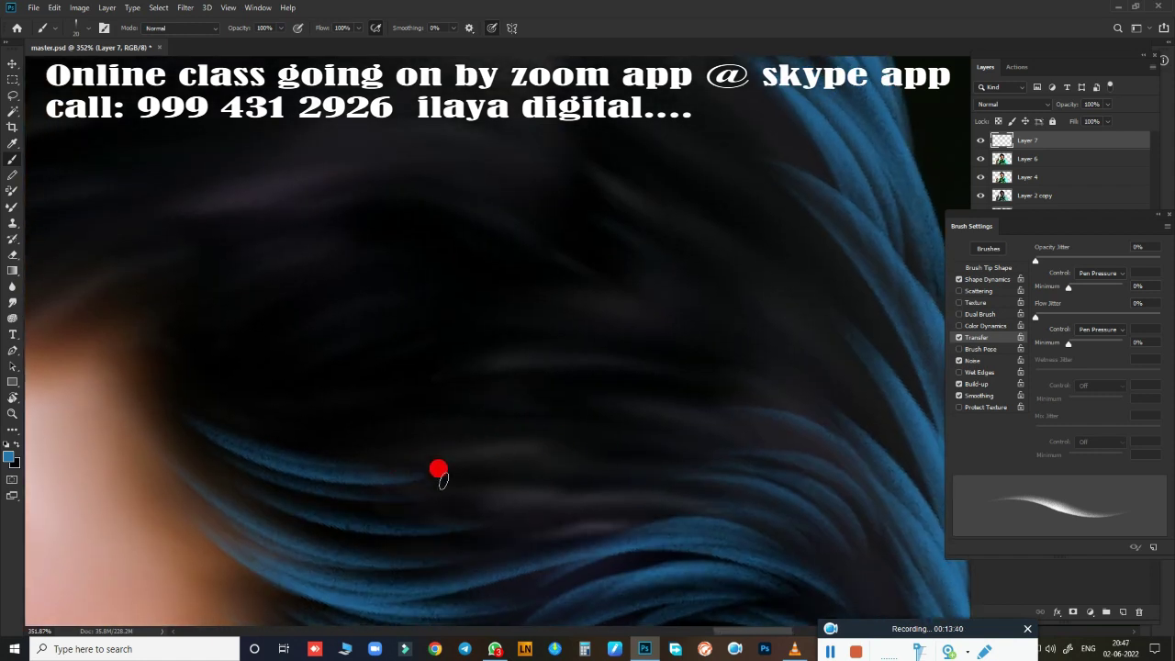
Step: Paint several long blue strands along the lower middle hair
left_click_drag(439, 470, 740, 441)
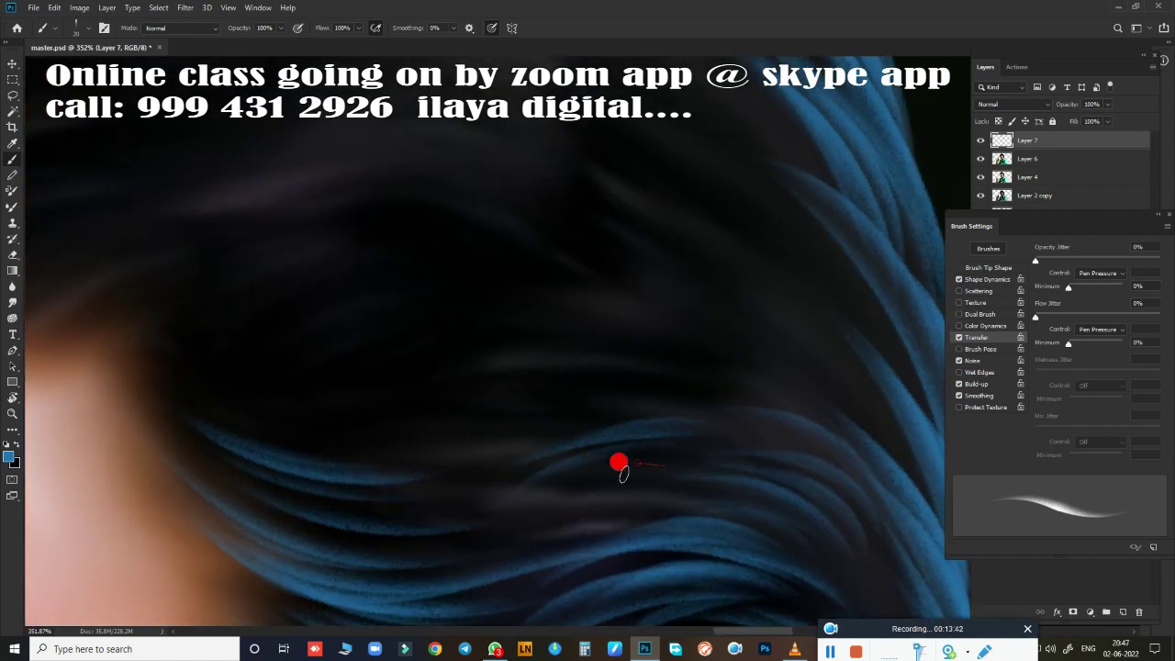
mouse_move(622, 471)
left_mouse_down()
mouse_move(265, 498)
mouse_move(505, 487)
left_mouse_up()
mouse_move(404, 470)
left_mouse_down()
mouse_move(465, 475)
mouse_move(716, 425)
left_mouse_up()
mouse_move(370, 559)
left_mouse_down()
mouse_move(582, 505)
mouse_move(740, 505)
left_mouse_up()
Step: Add blue strands through the middle hair and layer extras over the lower-right hair
left_click_drag(626, 441, 438, 480)
left_click_drag(320, 383, 639, 467)
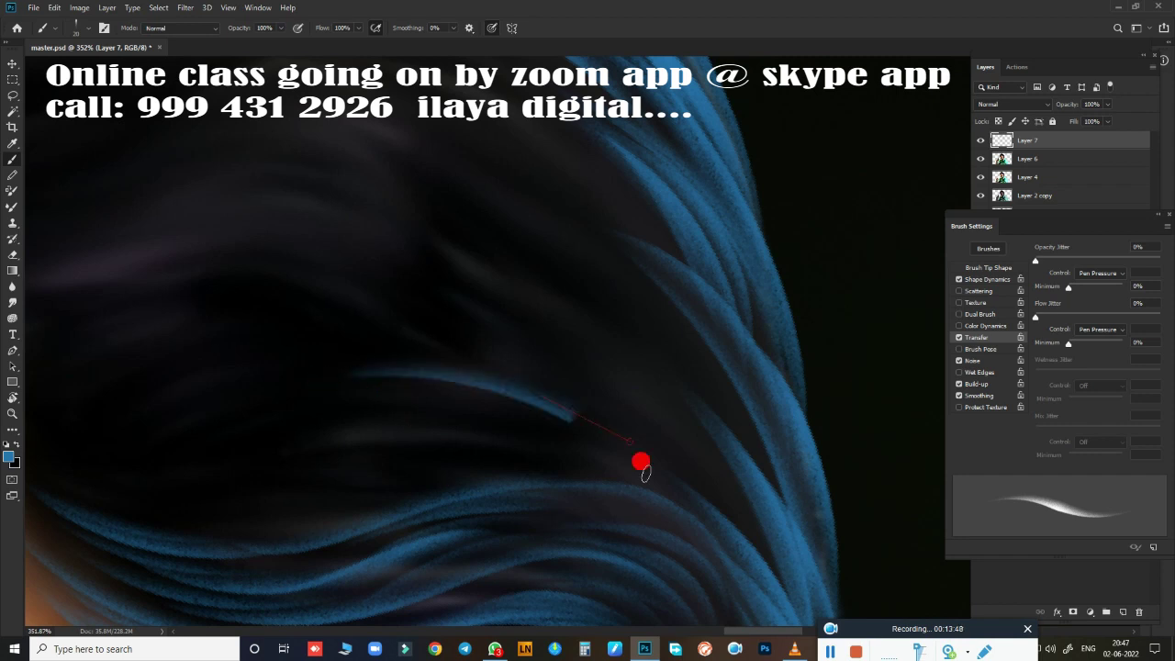
mouse_move(517, 373)
left_mouse_down()
mouse_move(658, 469)
mouse_move(543, 367)
mouse_move(624, 364)
left_mouse_up()
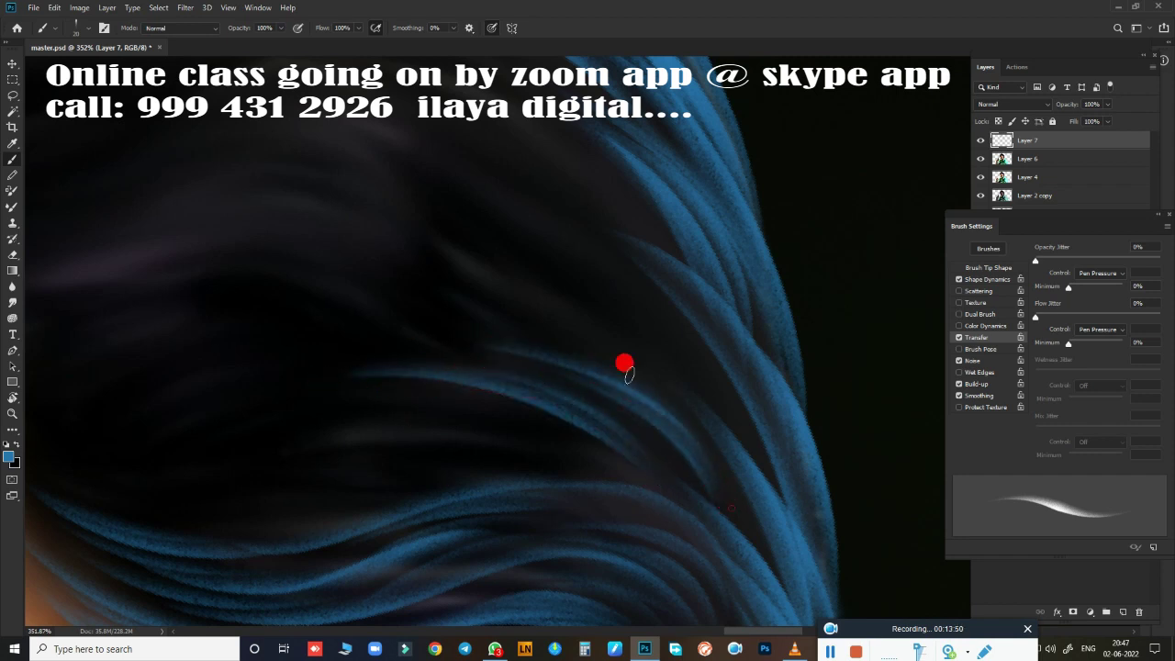
left_click_drag(495, 326, 689, 404)
mouse_move(539, 307)
left_mouse_down()
mouse_move(722, 385)
mouse_move(745, 425)
left_mouse_up()
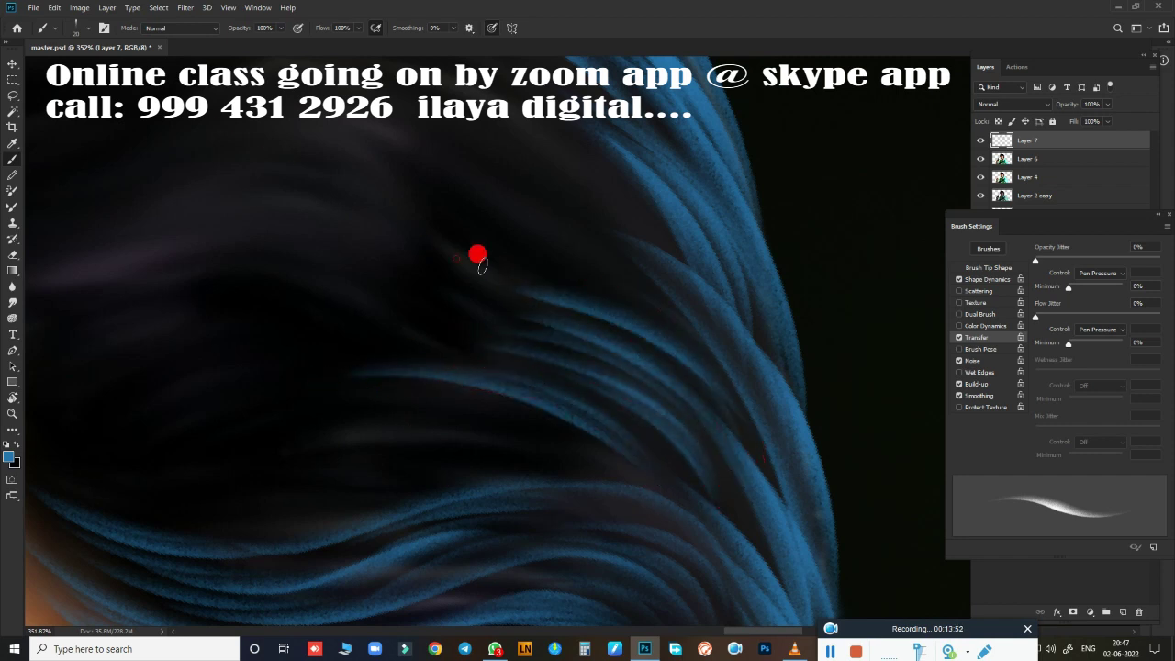
left_click_drag(477, 257, 712, 360)
mouse_move(599, 415)
left_mouse_down()
mouse_move(794, 569)
mouse_move(750, 380)
mouse_move(793, 397)
left_mouse_up()
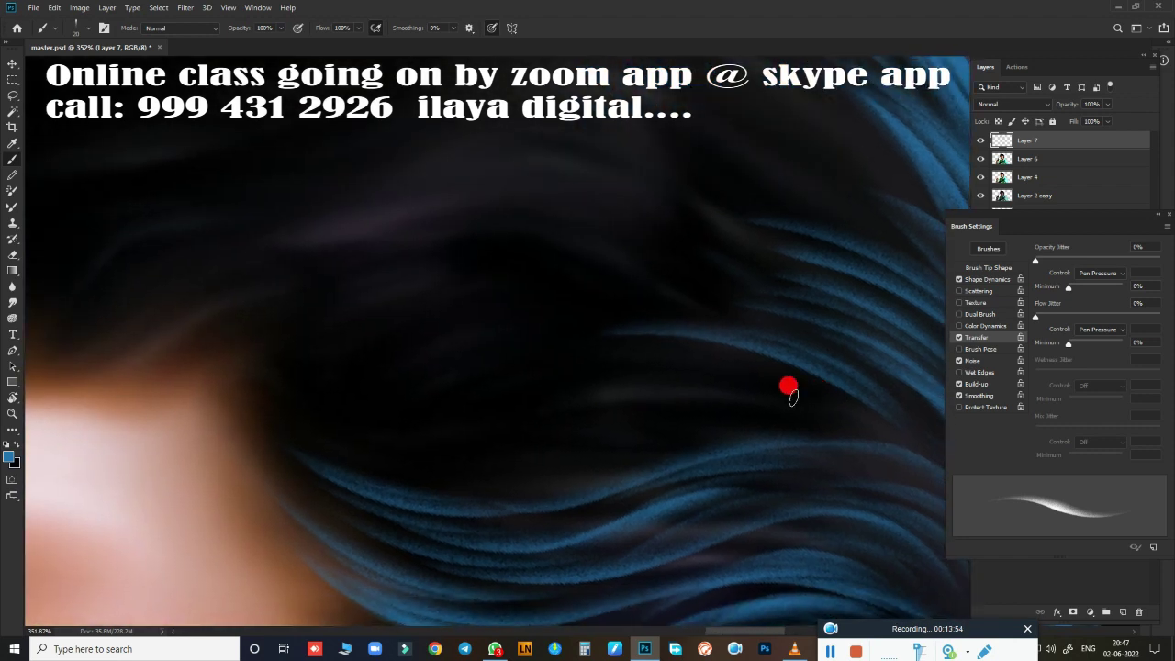
Step: Paint long curved strands along the lower hair, replacing two undone ones with an upward sweep
mouse_move(422, 452)
left_mouse_down()
mouse_move(587, 437)
mouse_move(566, 432)
mouse_move(908, 453)
left_mouse_up()
left_click_drag(732, 386, 597, 398)
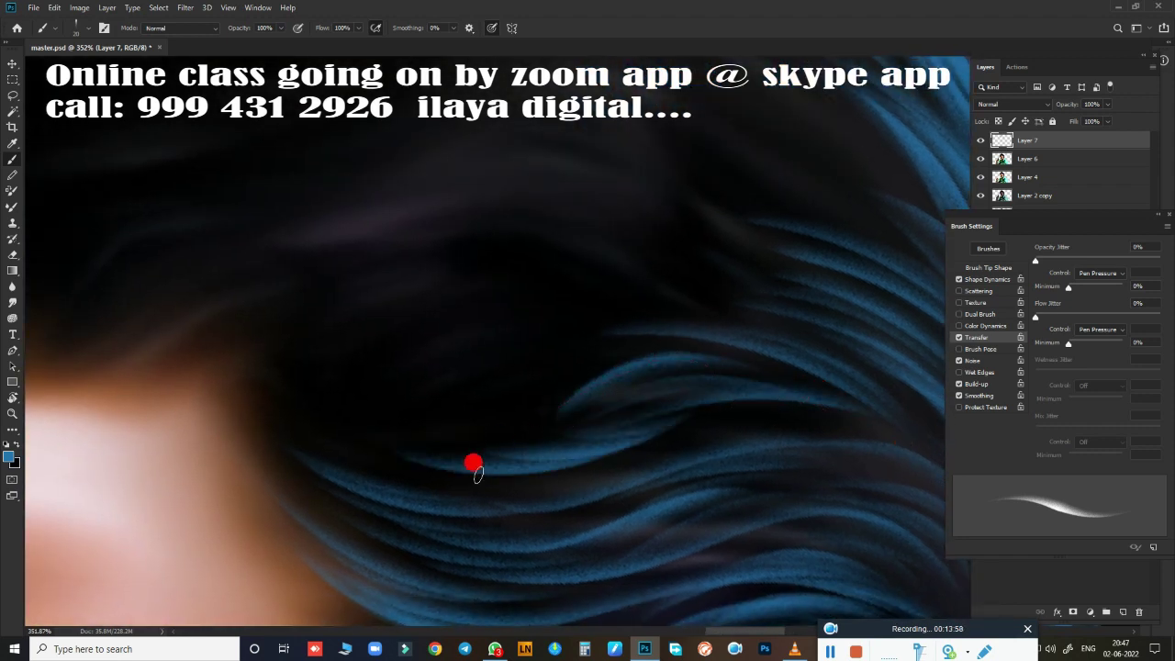
left_click_drag(325, 392, 566, 412)
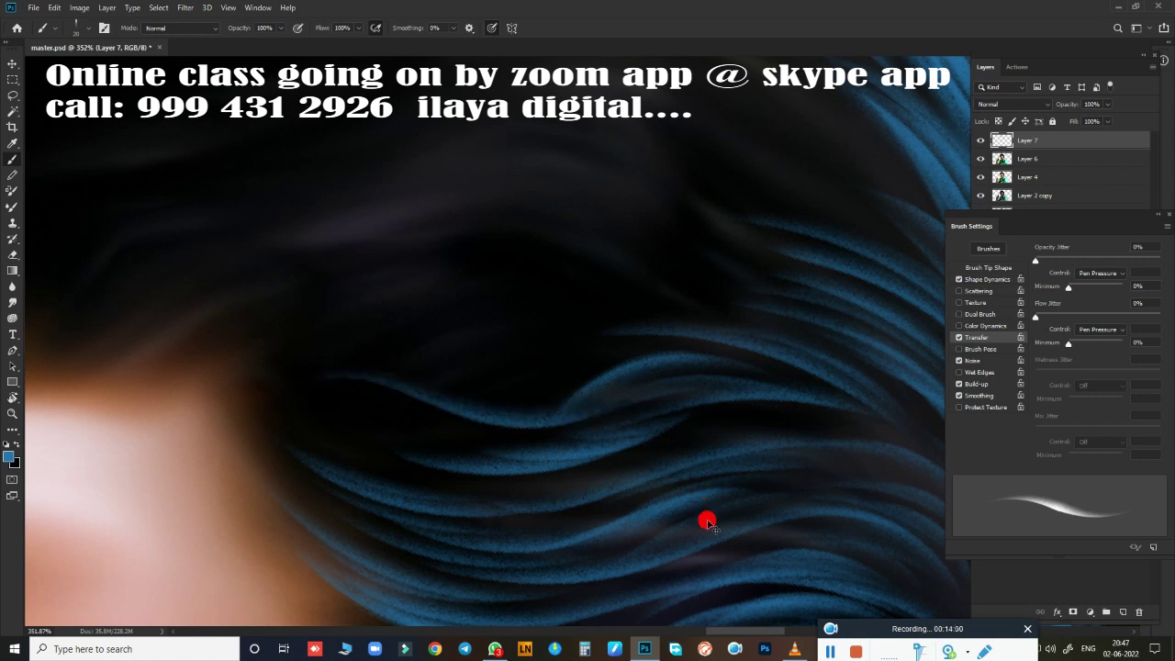
key("ctrl+z")
key("ctrl+z")
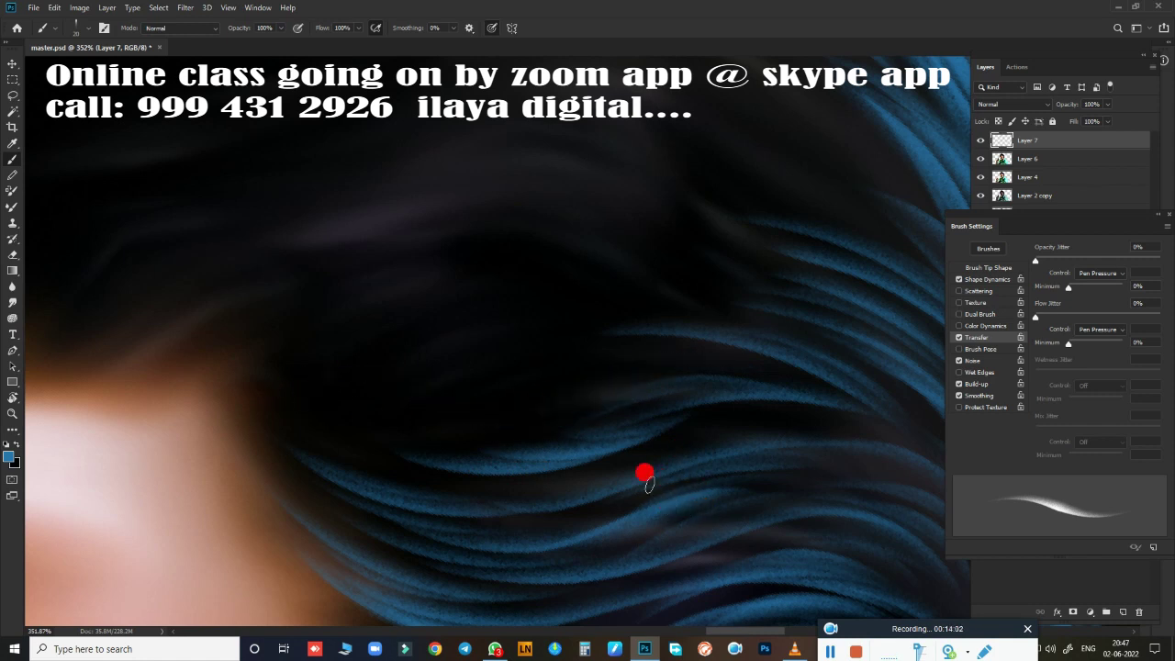
left_click_drag(329, 442, 897, 450)
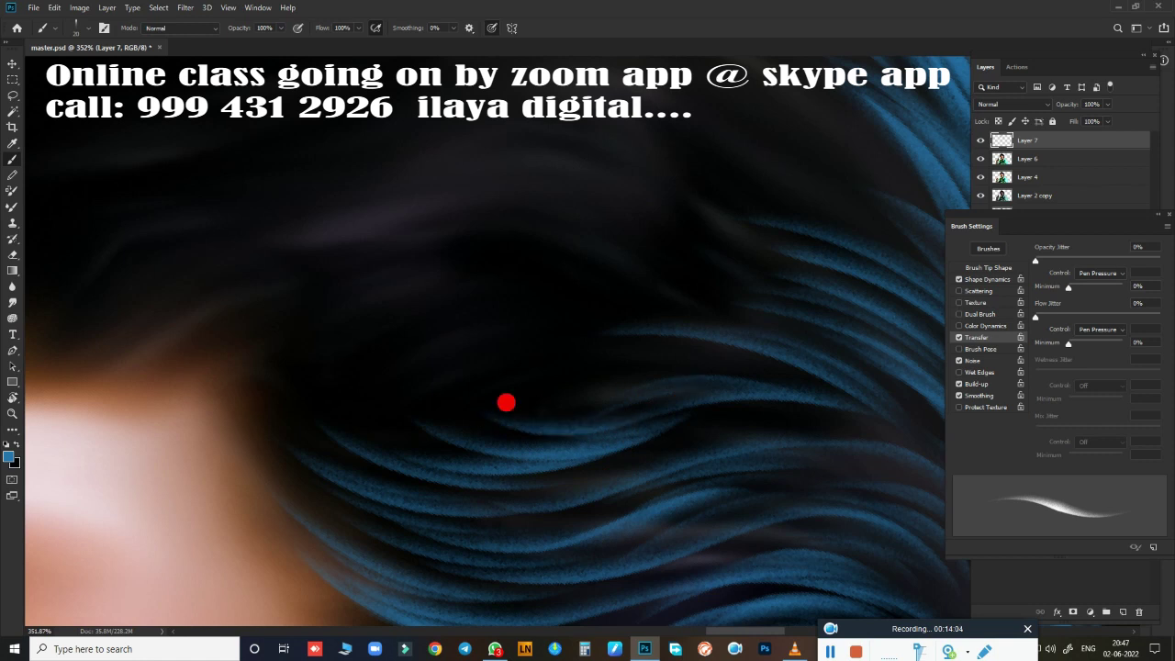
Step: Zoom out to check the whole head, then zoom back in on the hair
scroll(648, 480, "down", 5)
scroll(609, 331, "down", 3)
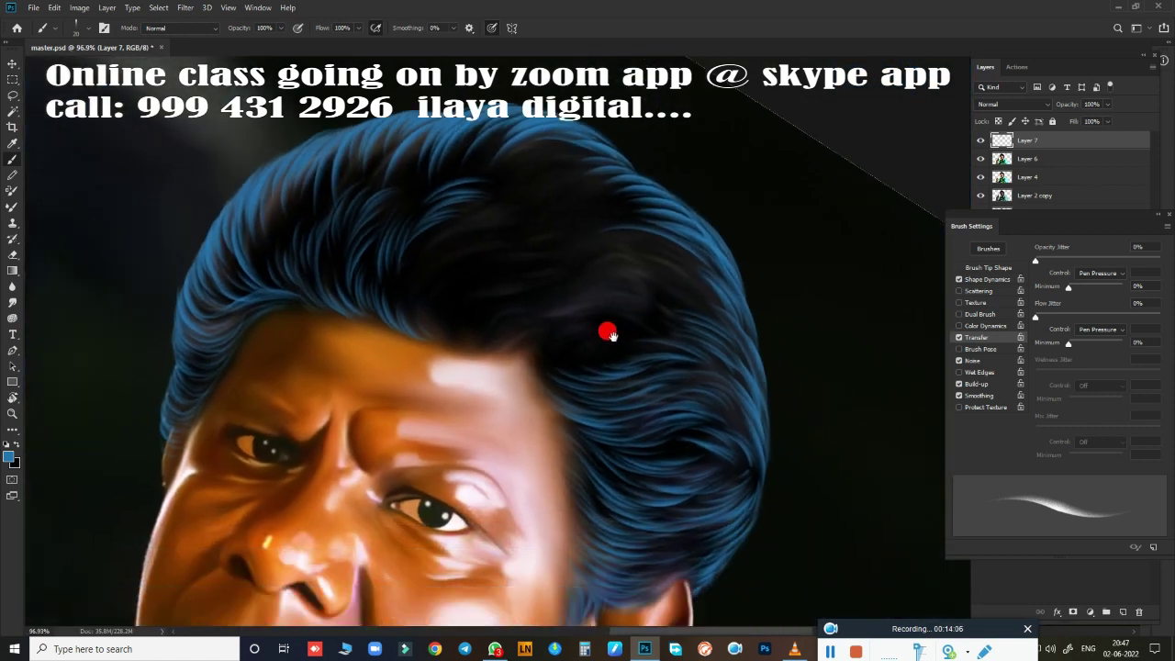
scroll(594, 315, "up", 2)
scroll(637, 336, "up", 2)
scroll(646, 348, "up", 2)
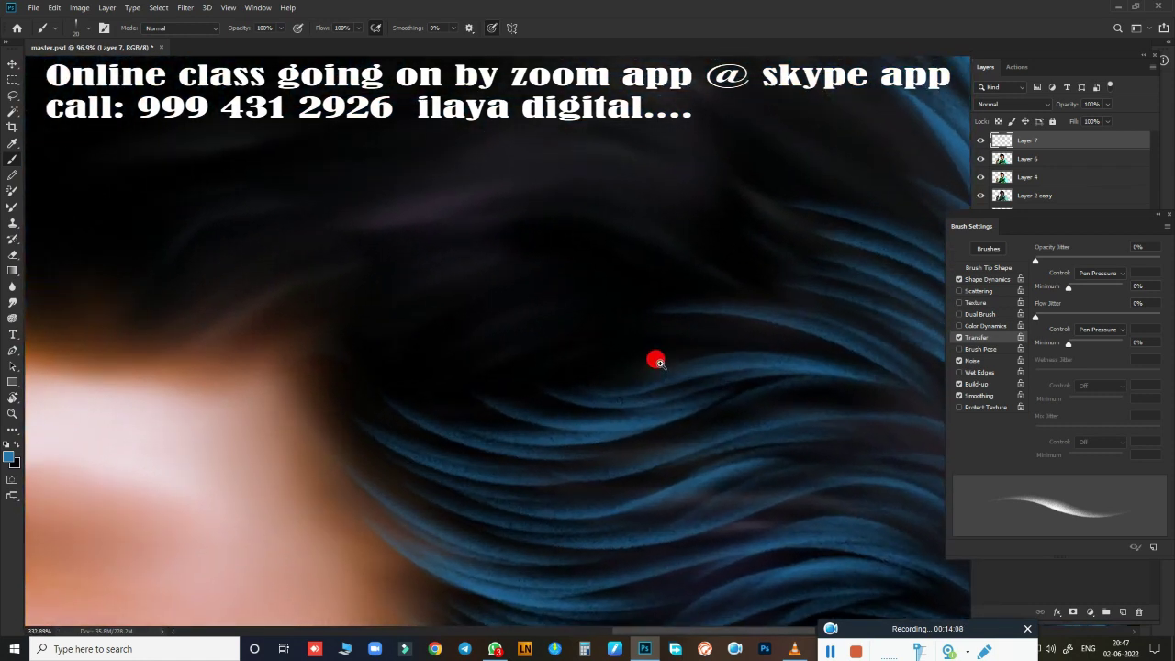
scroll(653, 359, "up", 2)
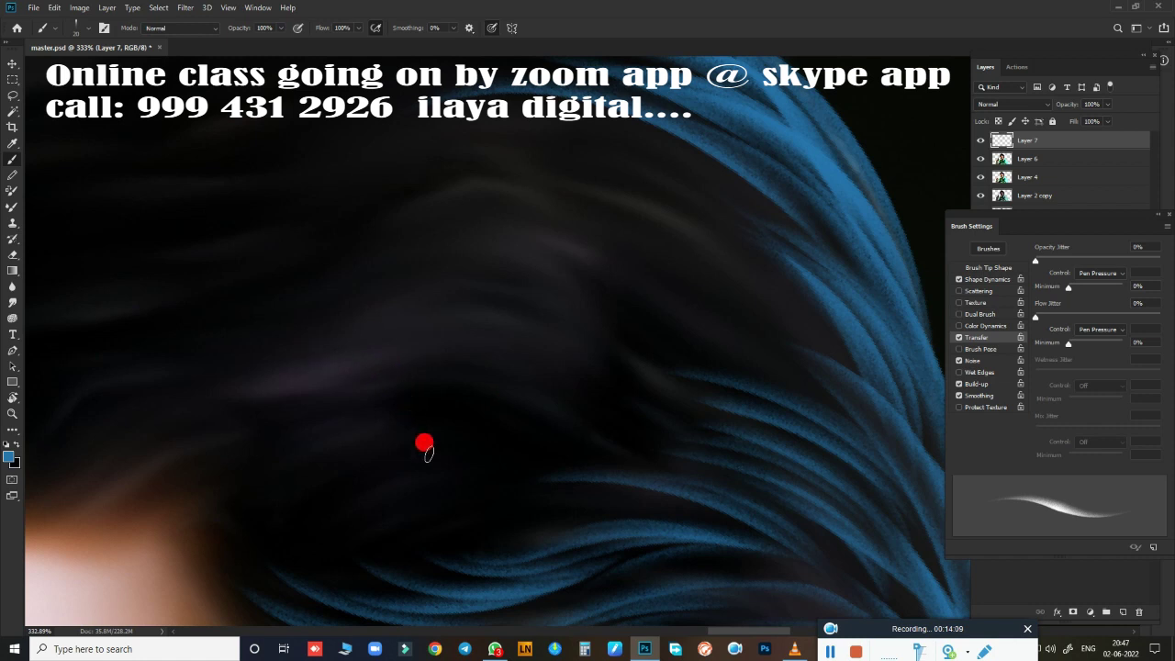
Step: Paint curved blue strands up through the dark upper hair, discarding the topmost one
left_click_drag(221, 326, 546, 311)
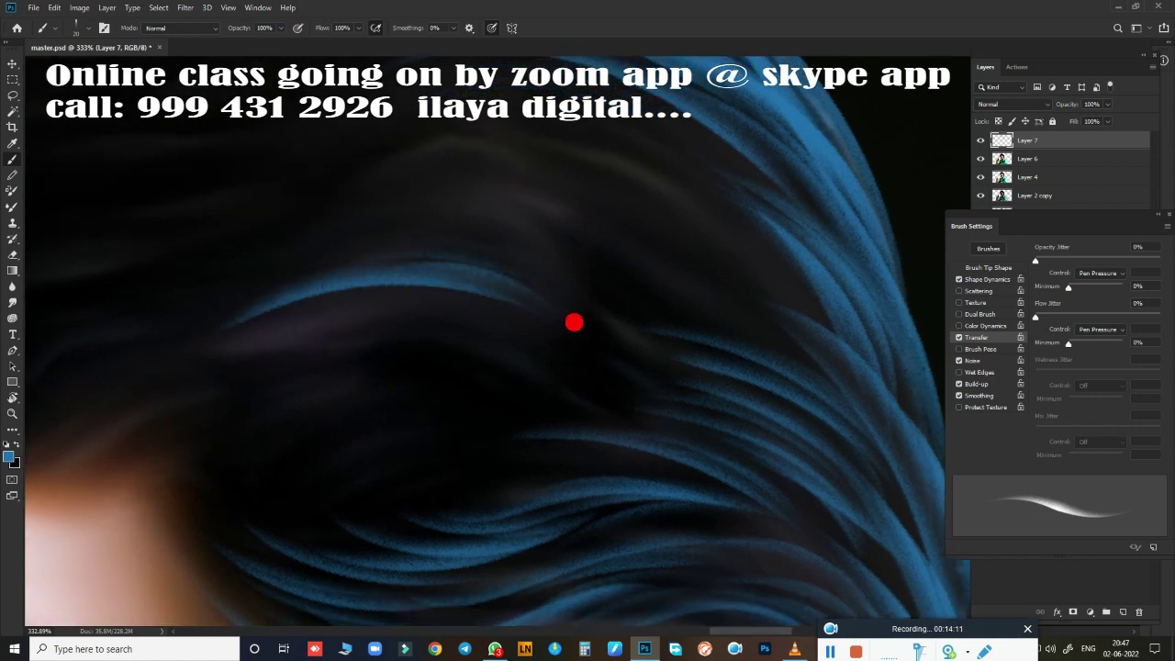
left_click_drag(391, 228, 572, 213)
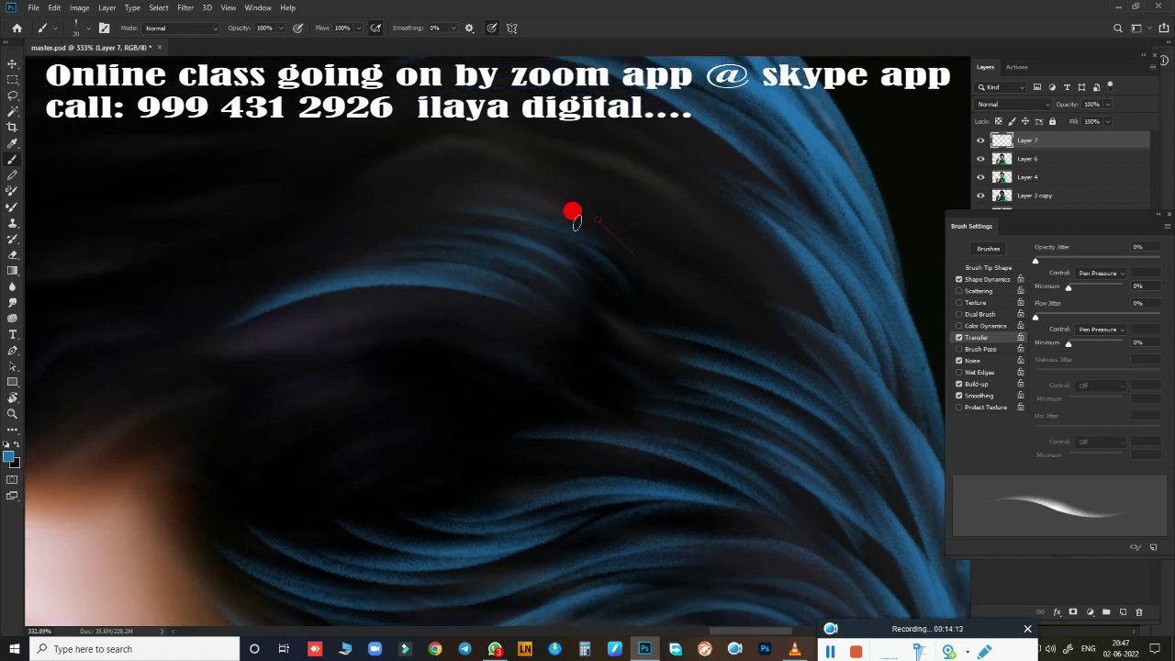
left_click_drag(546, 171, 684, 187)
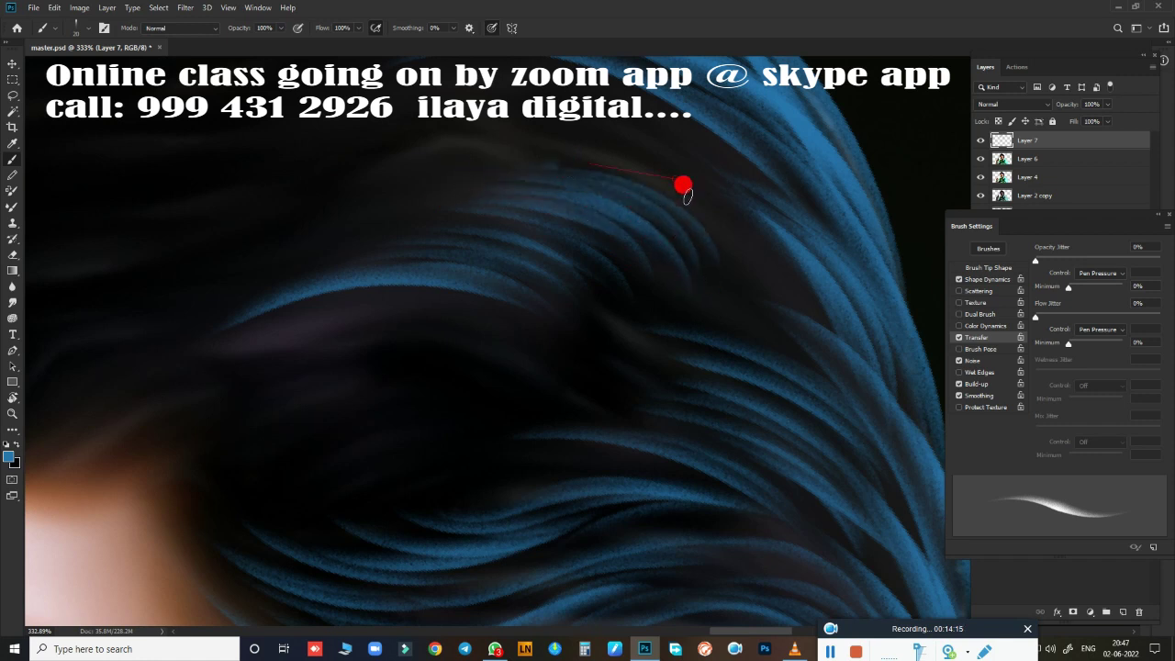
mouse_move(538, 126)
left_mouse_down()
mouse_move(709, 153)
mouse_move(462, 146)
left_mouse_up()
key("ctrl+z")
Step: Add faint strands sweeping up from the forehead hairline, removing a stray straight stroke
mouse_move(647, 115)
left_mouse_down()
mouse_move(365, 244)
mouse_move(649, 241)
left_mouse_up()
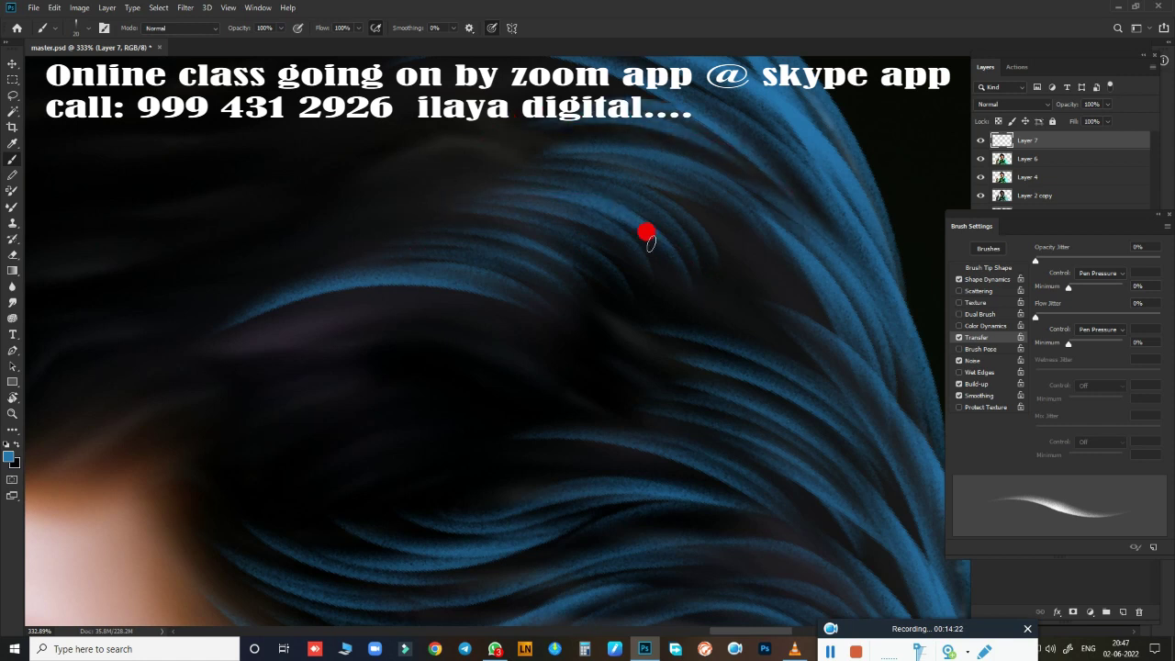
mouse_move(618, 376)
left_mouse_down()
mouse_move(525, 354)
mouse_move(582, 323)
mouse_move(673, 309)
mouse_move(724, 276)
left_mouse_up()
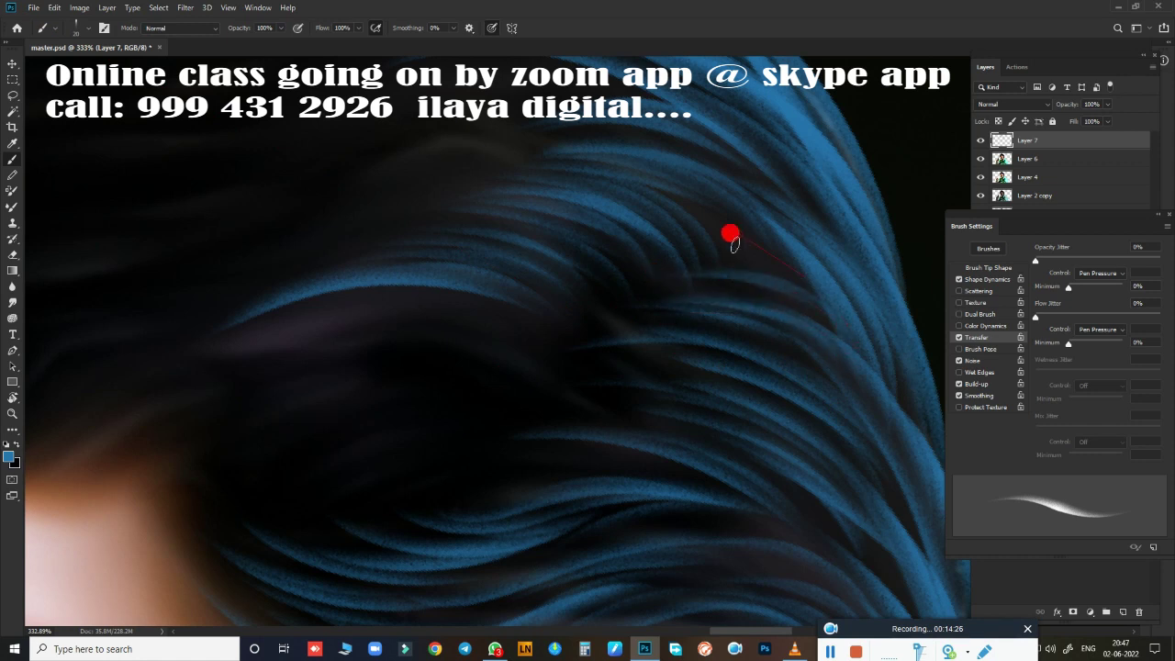
mouse_move(731, 236)
left_mouse_down()
mouse_move(474, 383)
mouse_move(661, 322)
mouse_move(582, 367)
left_mouse_up()
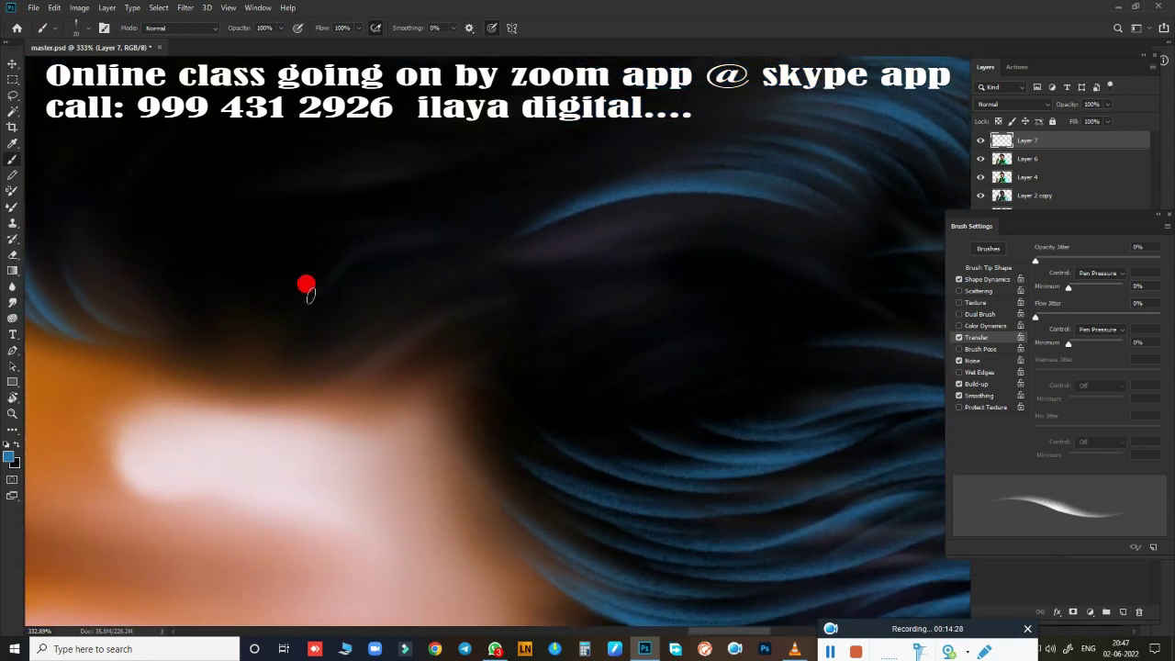
mouse_move(290, 303)
left_mouse_down()
mouse_move(325, 306)
mouse_move(504, 251)
mouse_move(633, 247)
mouse_move(665, 266)
mouse_move(526, 294)
mouse_move(519, 360)
left_mouse_up()
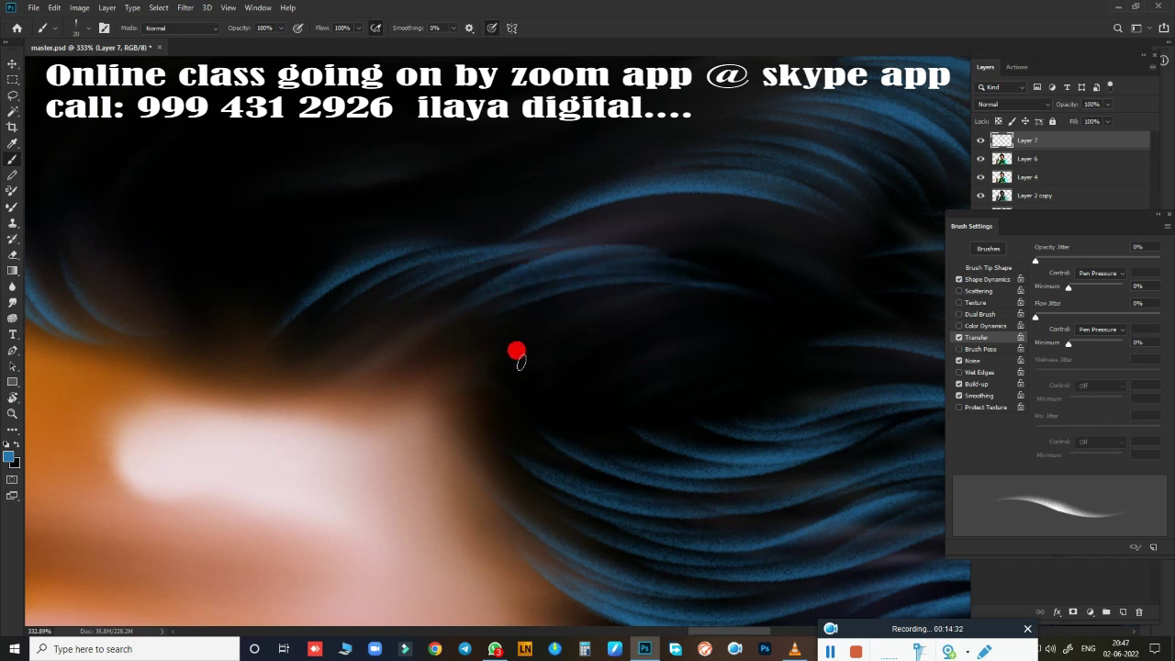
left_click_drag(419, 399, 682, 358)
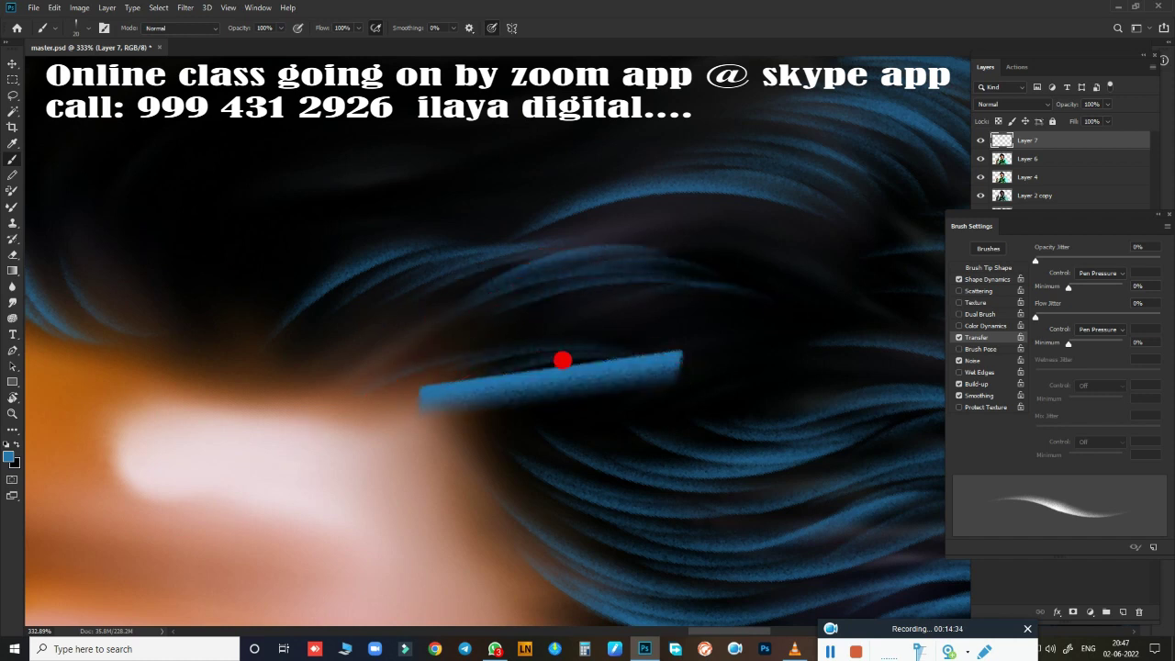
key("ctrl+z")
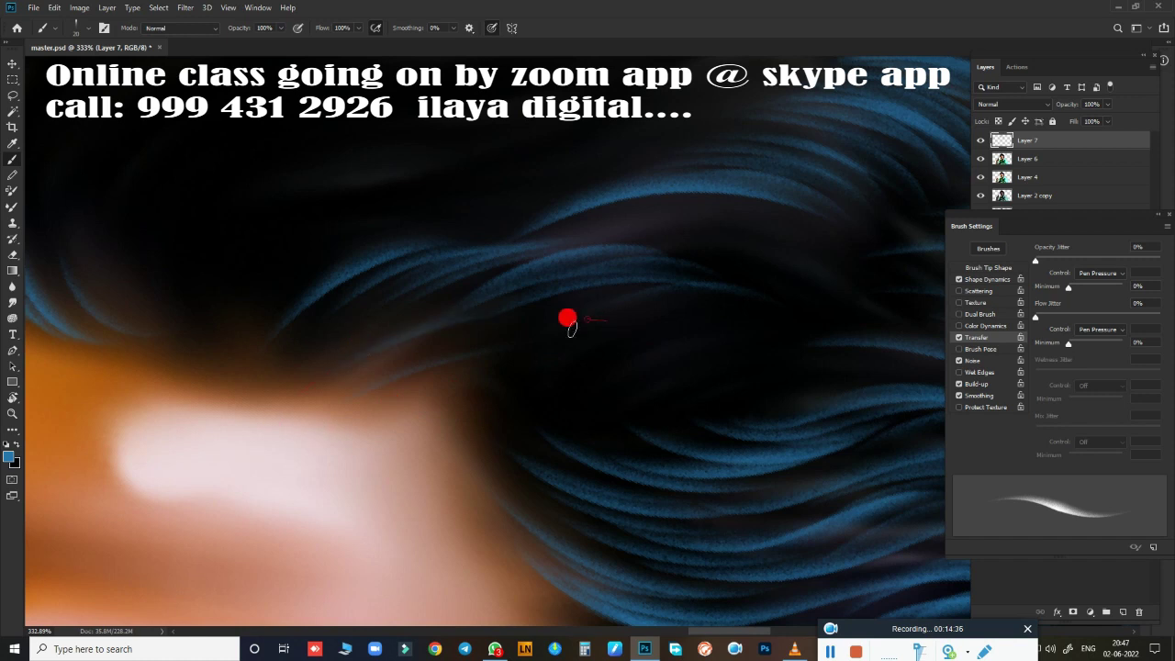
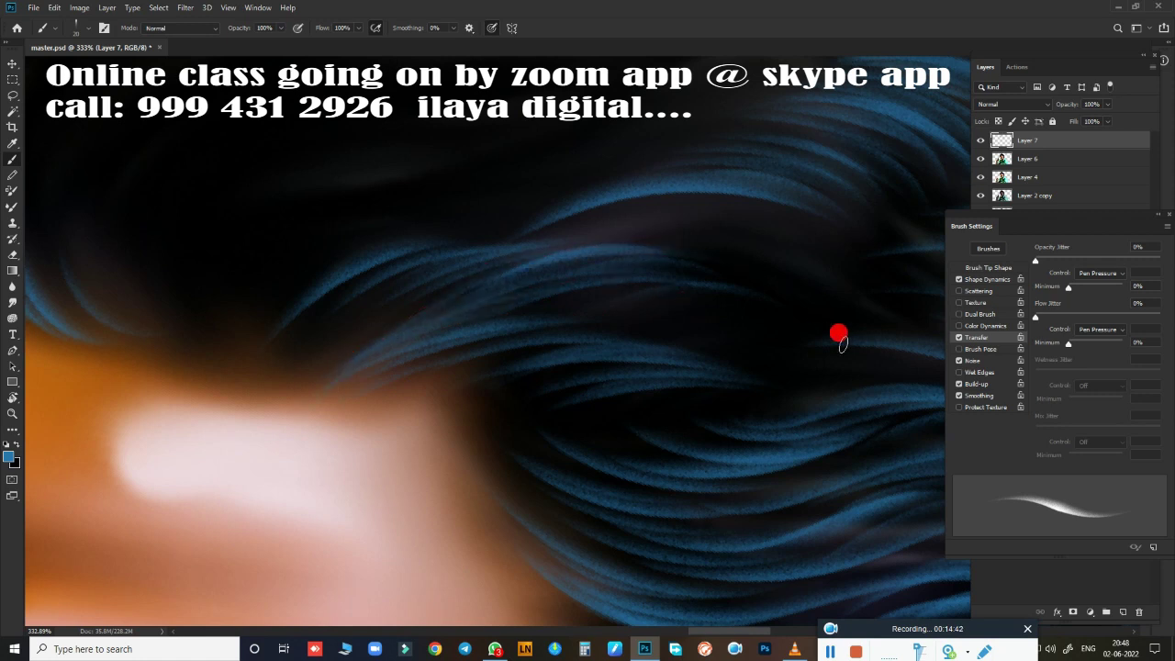
Step: Paint several faint light blue strands across the upper dark hair
left_click_drag(812, 398, 516, 363)
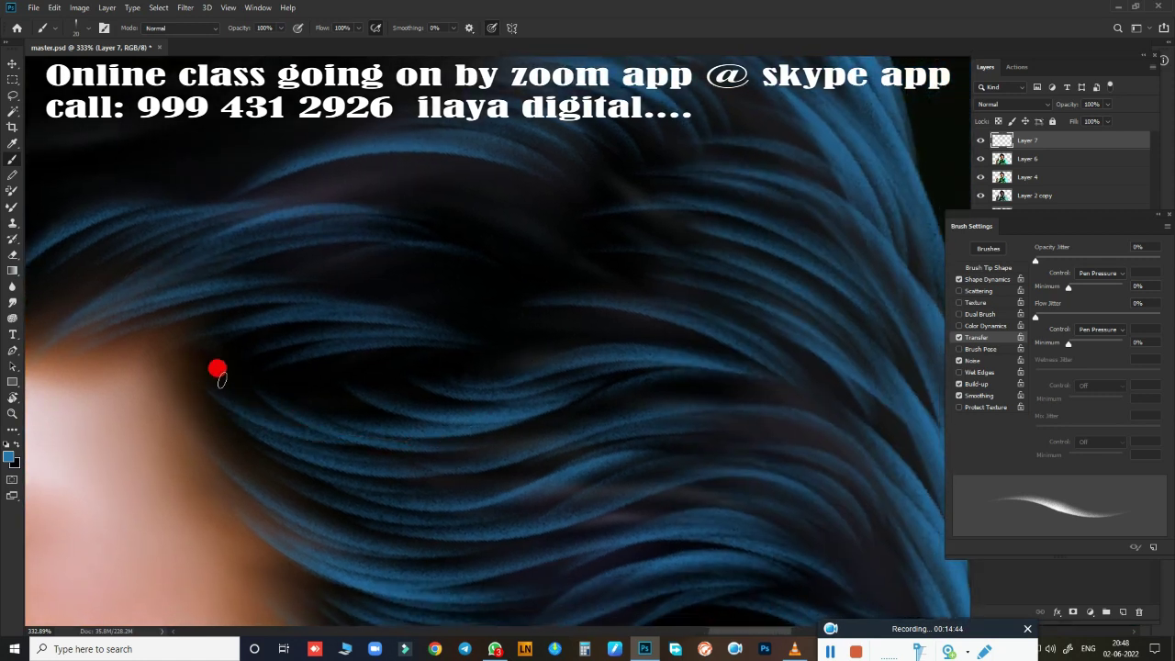
left_click_drag(414, 360, 343, 361)
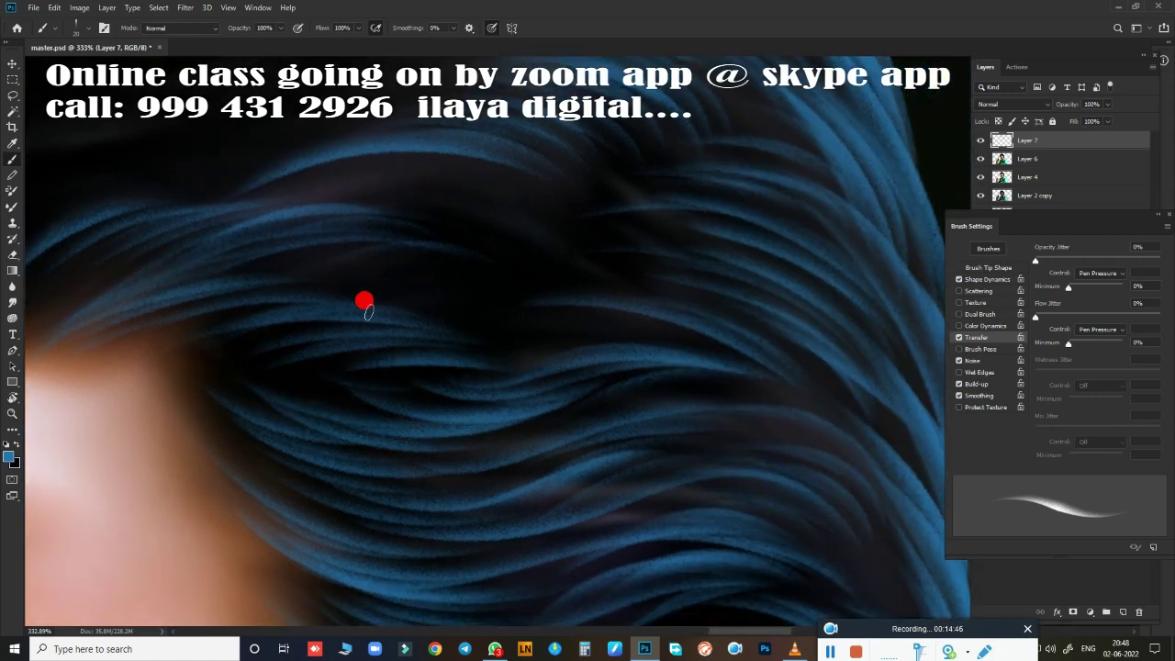
left_click_drag(368, 312, 799, 334)
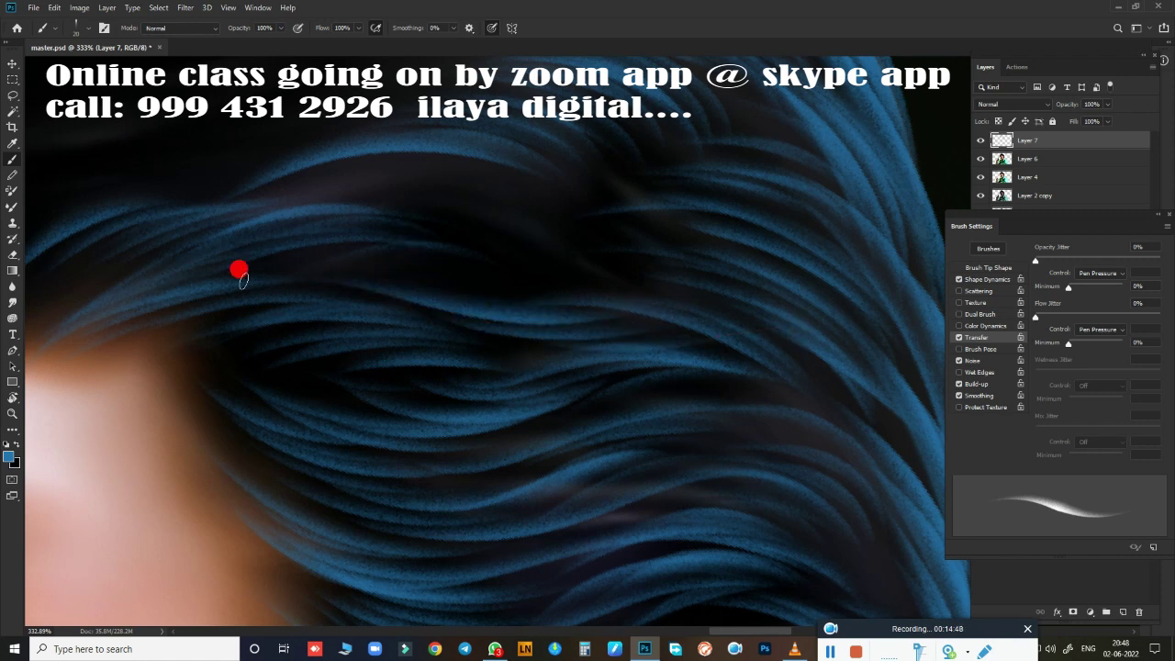
left_click_drag(242, 280, 608, 266)
mouse_move(504, 190)
left_mouse_down()
mouse_move(318, 210)
mouse_move(467, 218)
mouse_move(559, 262)
mouse_move(235, 290)
mouse_move(637, 302)
mouse_move(877, 447)
left_mouse_up()
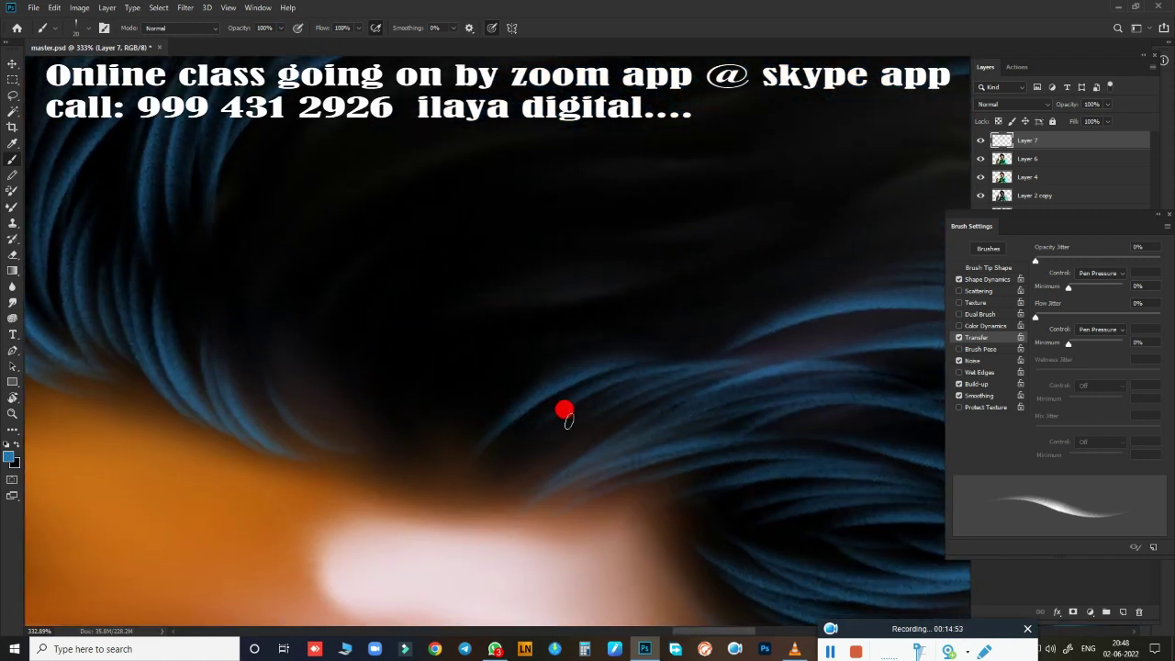
Step: Rotate the canvas view to a shallower angle and zoom in on the hair
mouse_move(567, 419)
left_mouse_down()
mouse_move(344, 472)
mouse_move(354, 248)
mouse_move(498, 367)
mouse_move(302, 401)
mouse_move(428, 351)
left_mouse_up()
key("r")
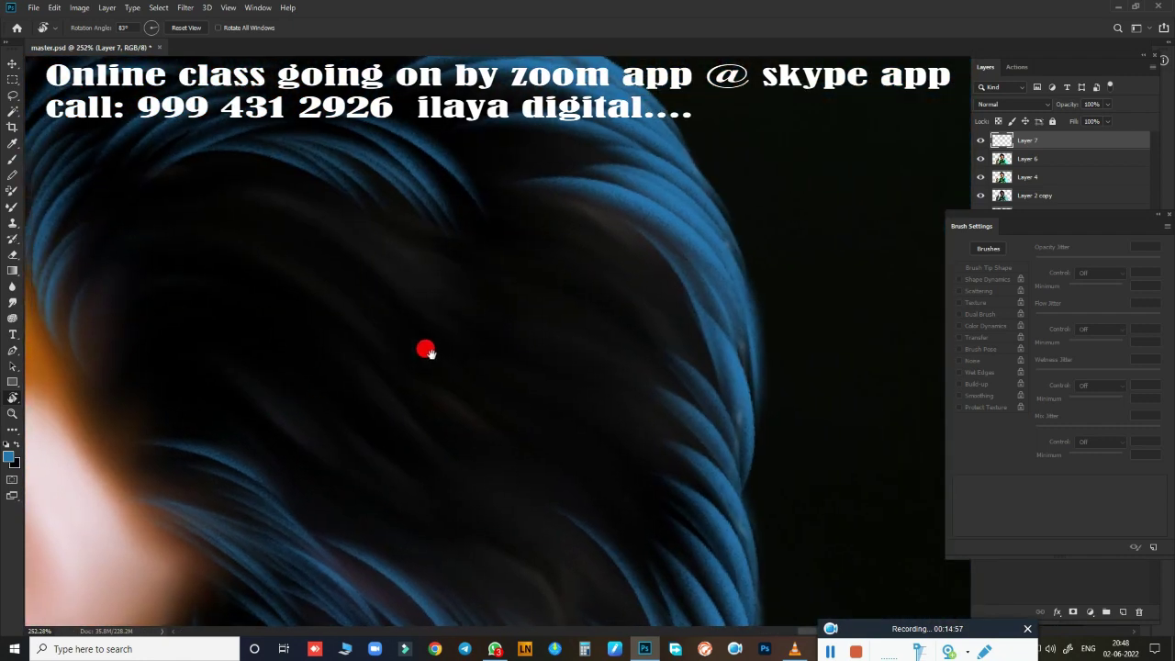
mouse_move(694, 348)
left_mouse_down()
mouse_move(716, 255)
mouse_move(645, 288)
mouse_move(663, 173)
left_mouse_up()
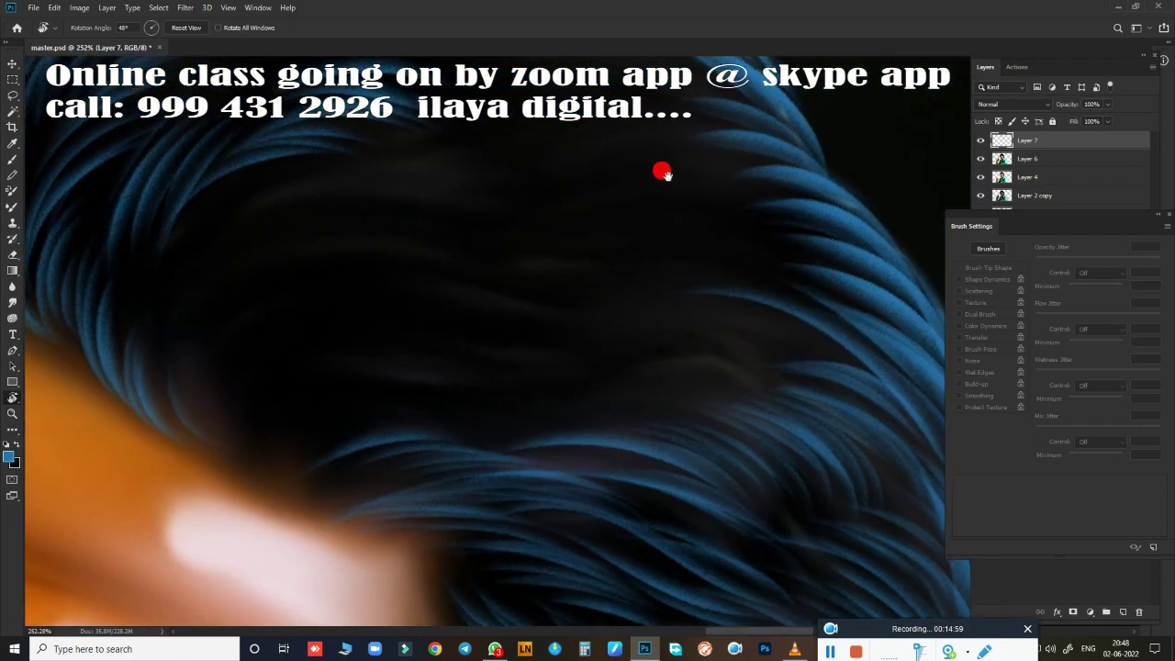
scroll(633, 262, "down", 7)
scroll(624, 284, "up", 6)
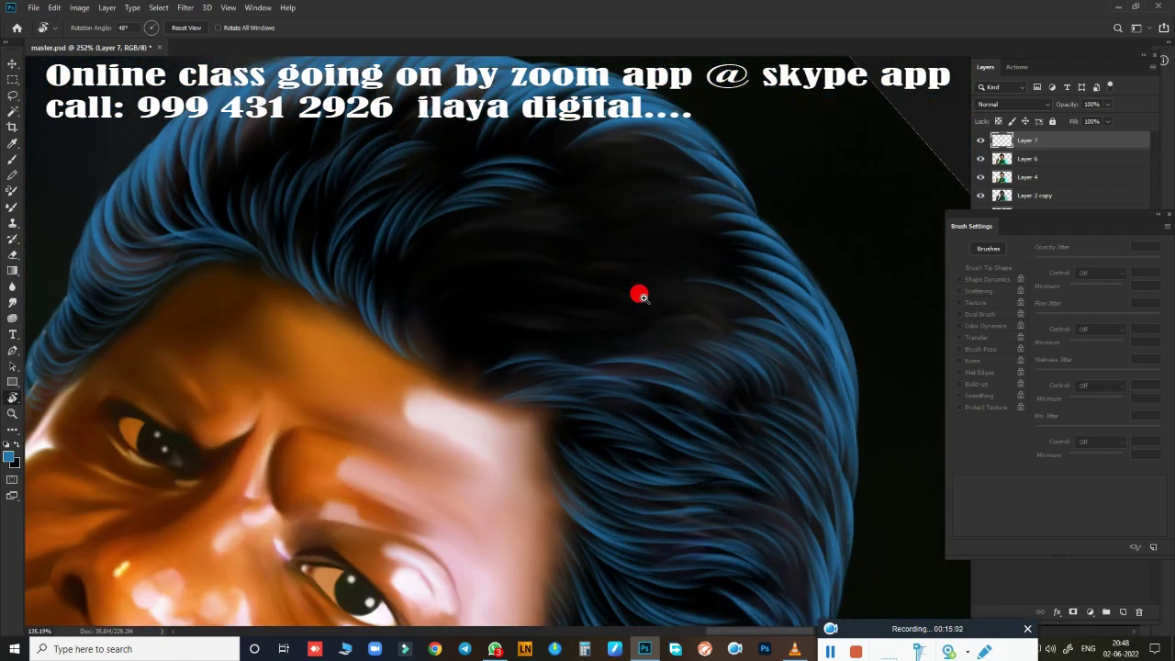
scroll(661, 305, "up", 2)
scroll(665, 310, "up", 1)
Step: Paint blue strands curving across the upper-middle and upper-left hair
key("b")
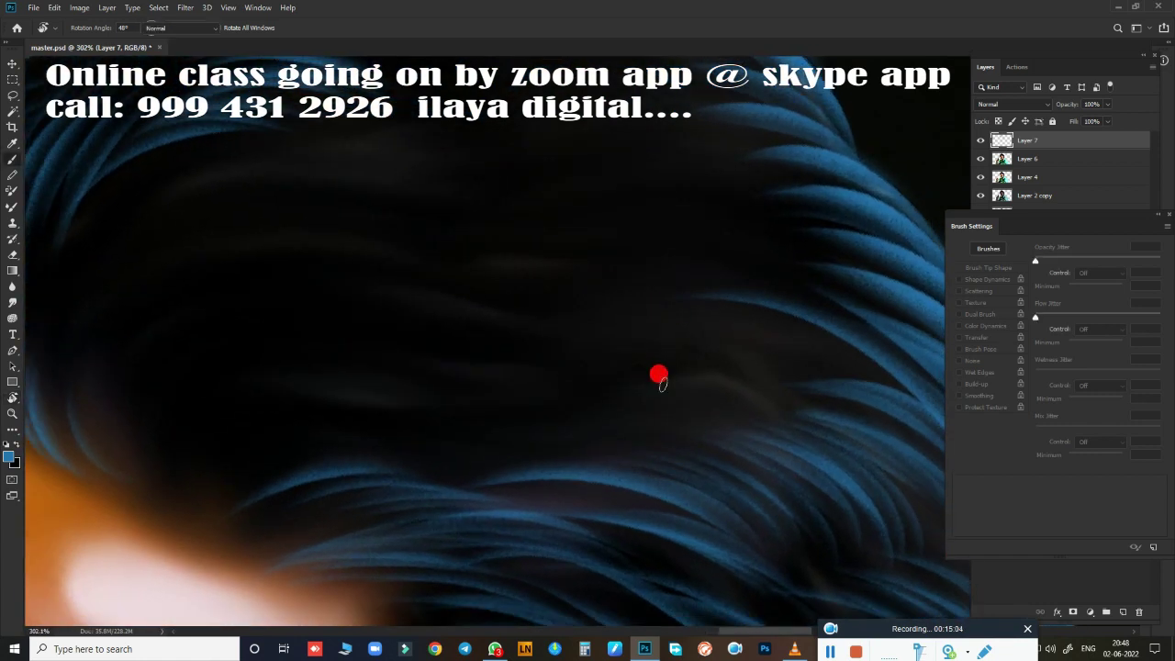
left_click_drag(208, 354, 556, 248)
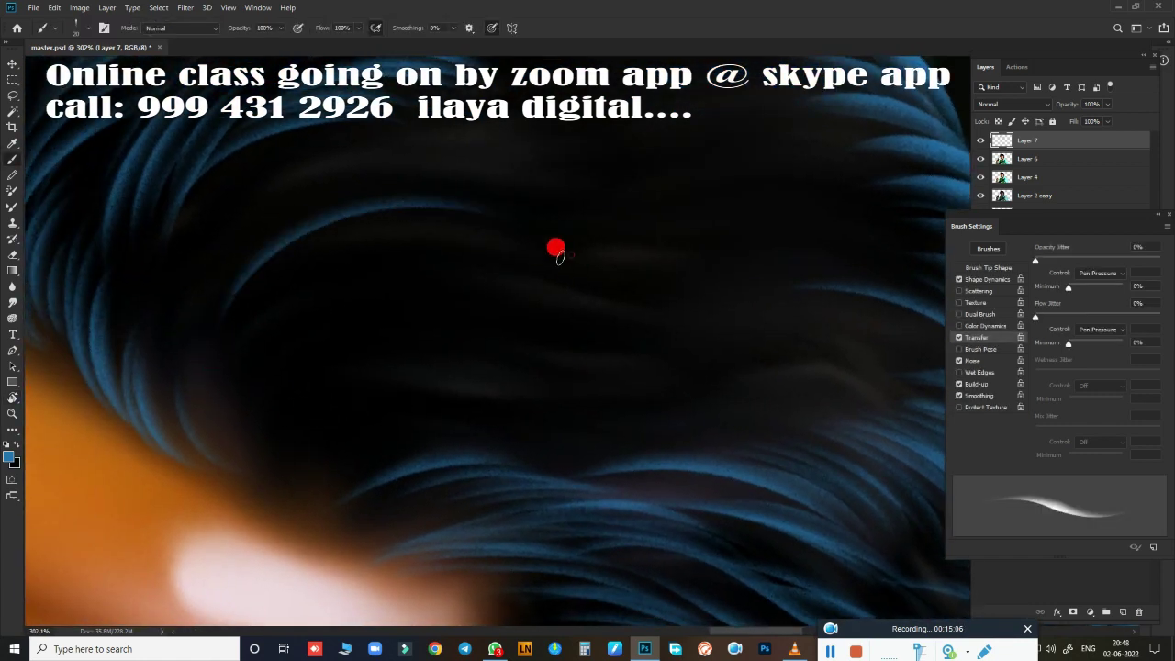
mouse_move(222, 353)
left_mouse_down()
mouse_move(551, 257)
mouse_move(304, 321)
mouse_move(489, 275)
left_mouse_up()
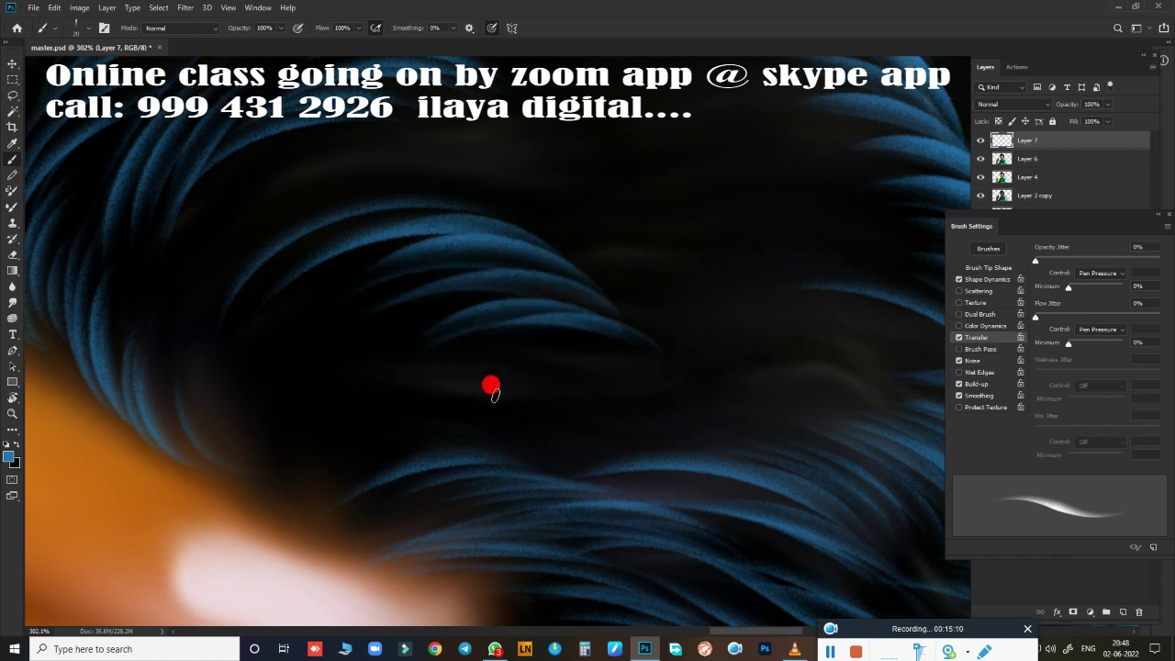
left_click_drag(490, 388, 444, 413)
left_click_drag(432, 257, 624, 296)
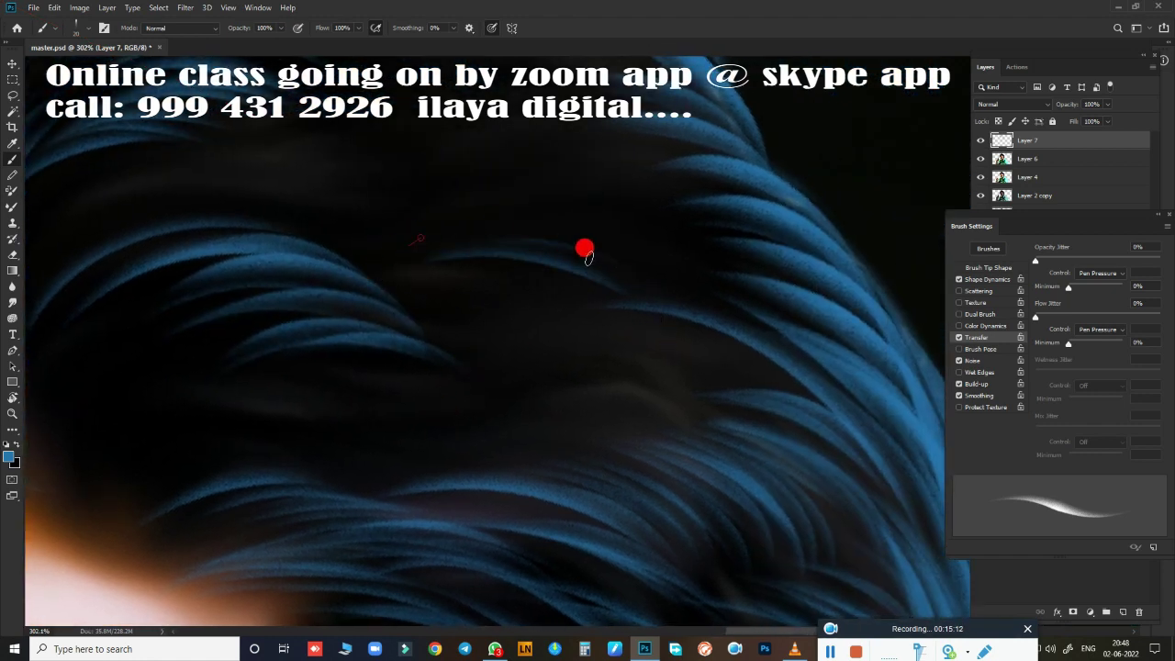
mouse_move(584, 250)
left_mouse_down()
mouse_move(323, 244)
mouse_move(465, 189)
mouse_move(262, 181)
left_mouse_up()
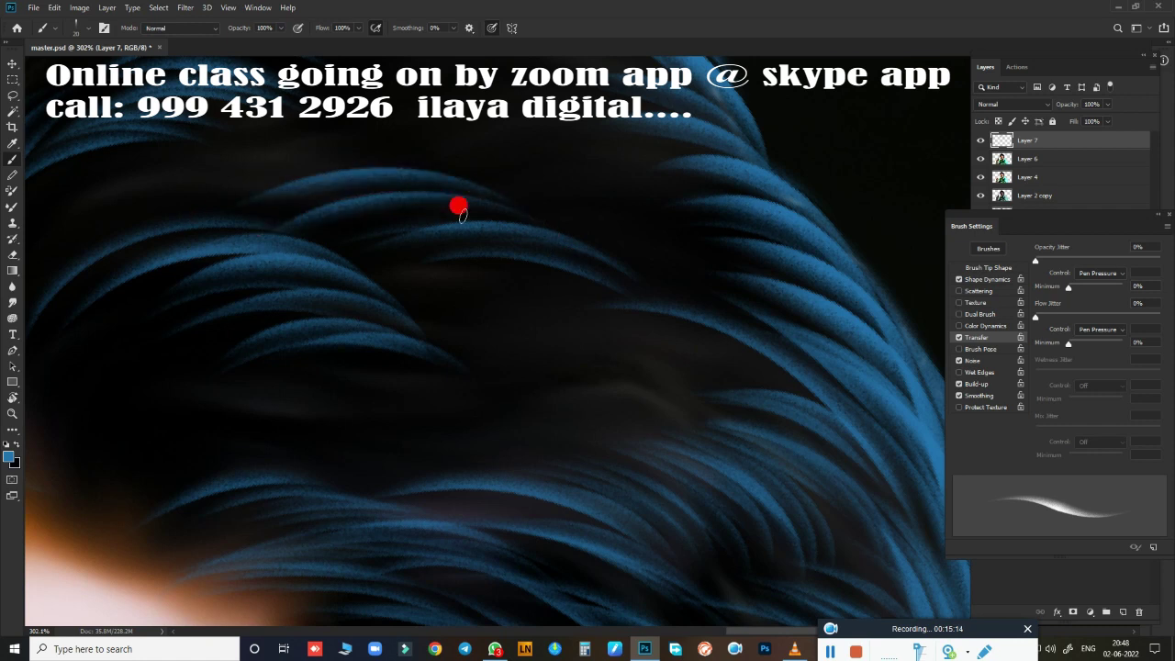
left_click_drag(459, 209, 175, 208)
left_click_drag(341, 161, 79, 187)
left_click_drag(327, 138, 36, 215)
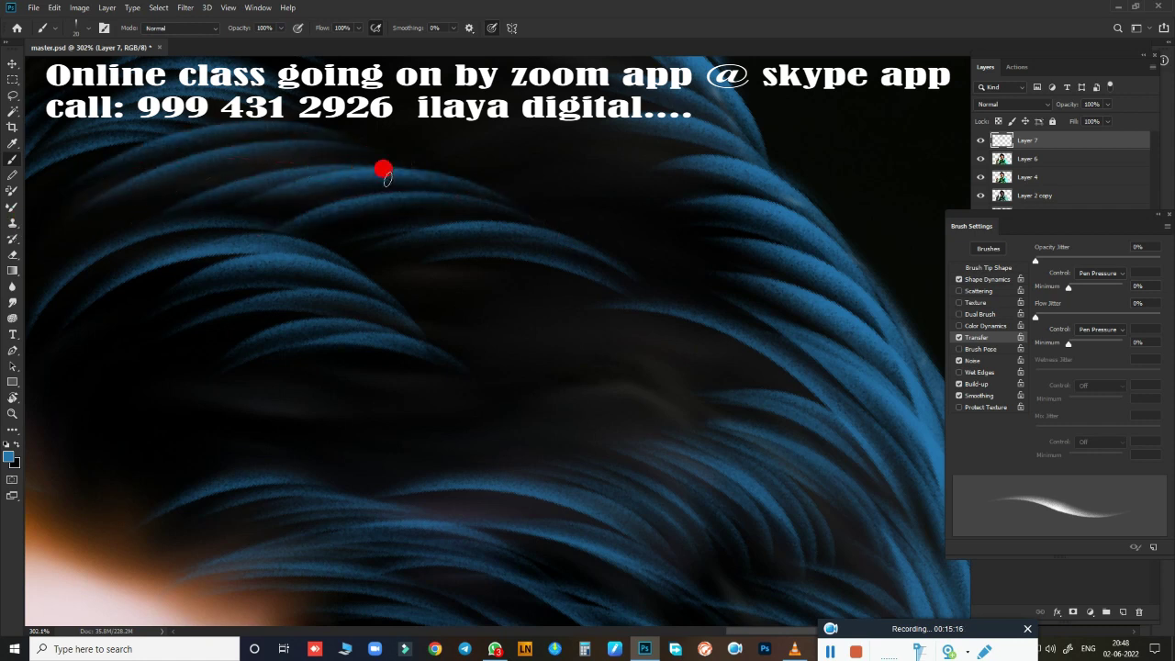
Step: Fill the dark middle area of the hair and beside the forehead with blue strands
mouse_move(495, 341)
left_mouse_down()
mouse_move(651, 351)
mouse_move(720, 323)
left_mouse_up()
mouse_move(573, 330)
left_mouse_down()
mouse_move(722, 334)
mouse_move(559, 312)
left_mouse_up()
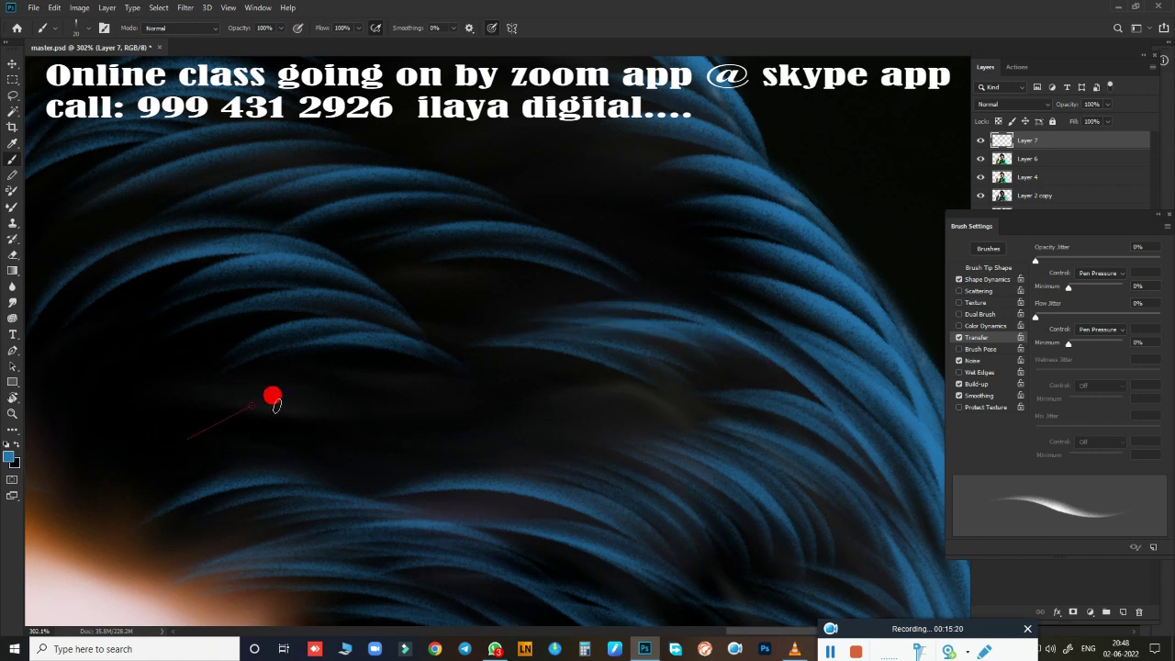
left_click_drag(276, 404, 499, 386)
left_click_drag(241, 420, 556, 379)
left_click_drag(300, 412, 561, 367)
left_click_drag(478, 375, 608, 358)
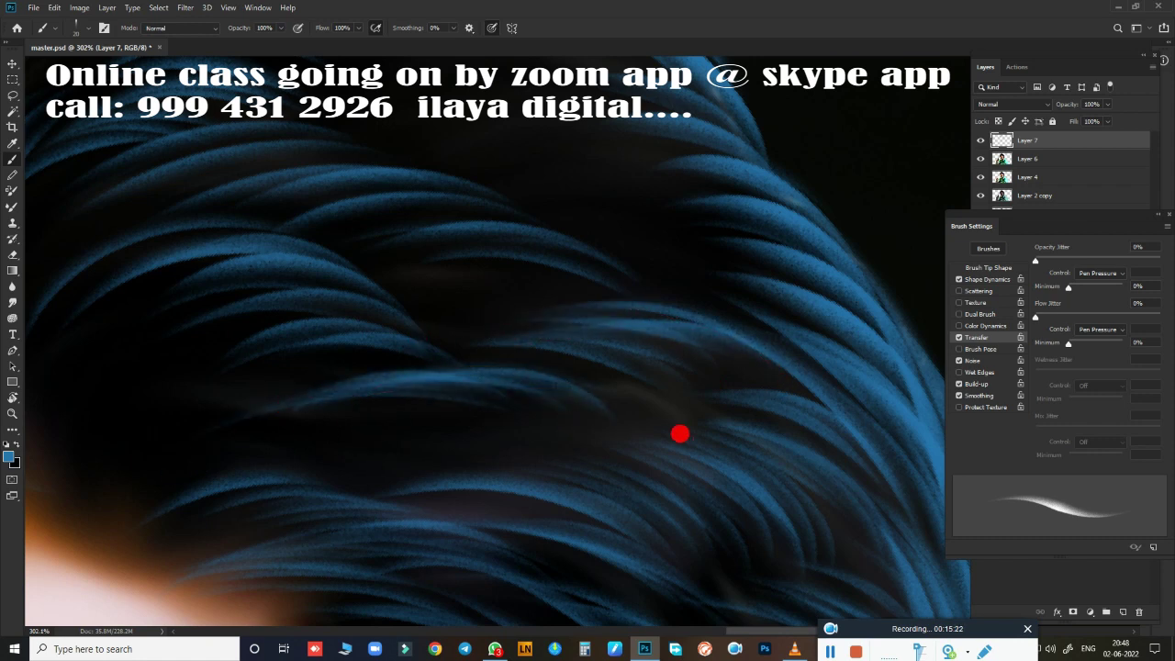
left_click_drag(619, 427, 805, 302)
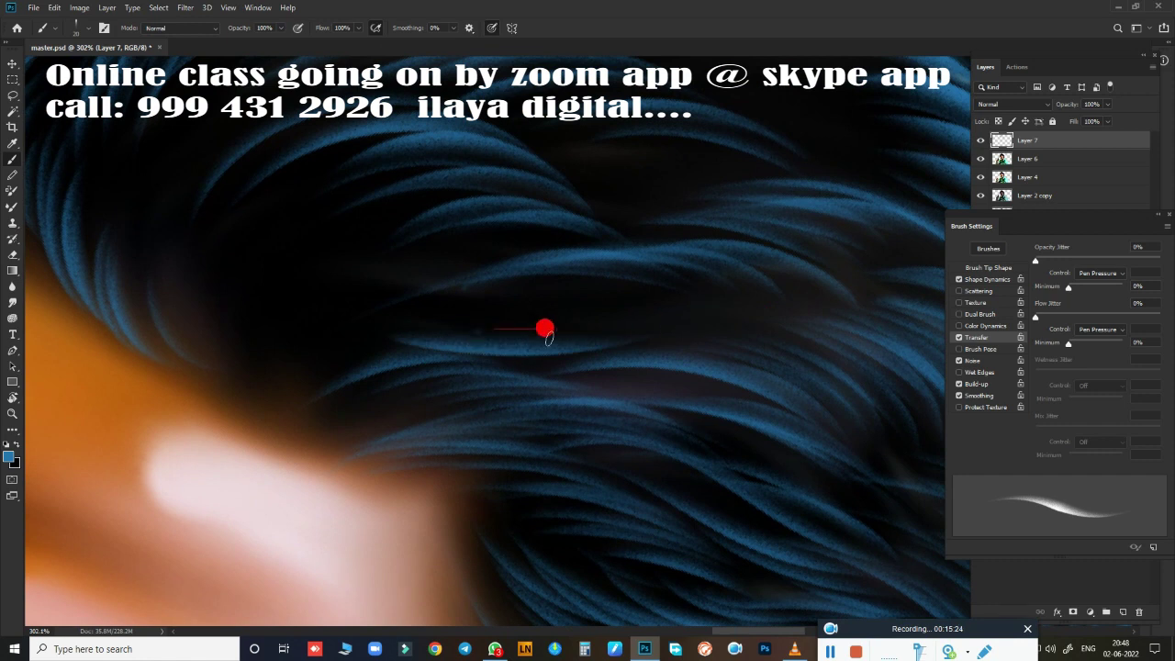
left_click_drag(655, 303, 863, 298)
Step: Brush more blue strands over the remaining dark patches in the central hair
left_click_drag(521, 366, 467, 517)
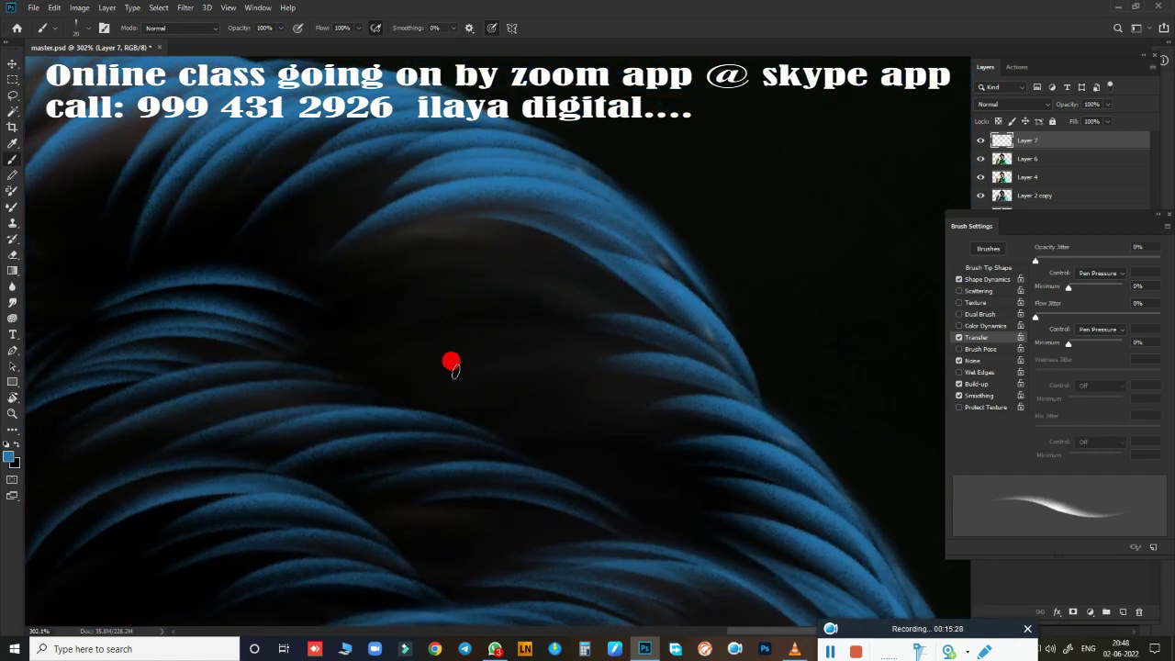
left_click_drag(359, 317, 633, 312)
left_click_drag(405, 281, 596, 275)
left_click_drag(410, 252, 559, 231)
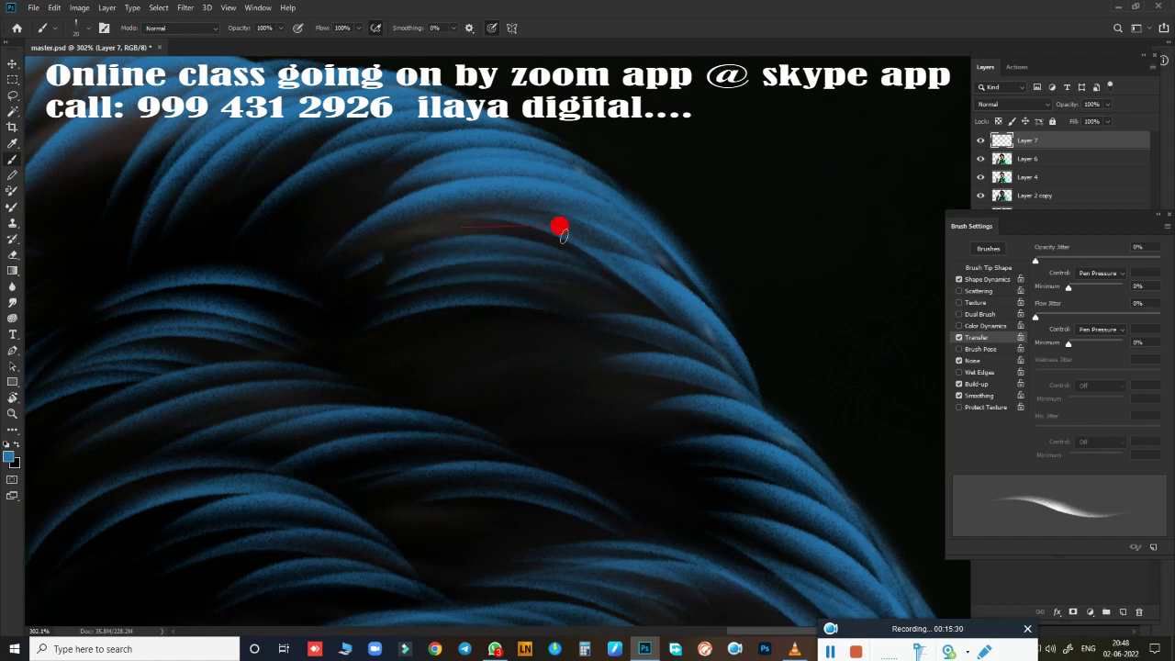
left_click_drag(420, 394, 603, 345)
left_click_drag(460, 352, 548, 346)
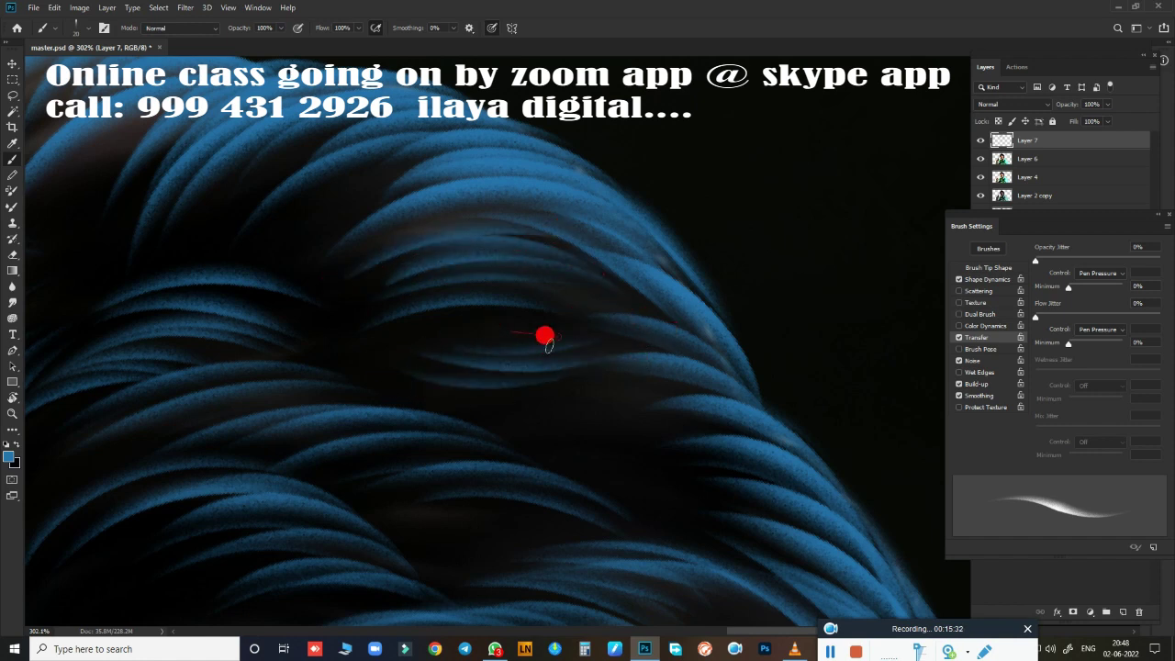
Step: Paint several long blue strands across the lower hair
left_click_drag(535, 424, 676, 442)
left_click_drag(613, 415, 695, 404)
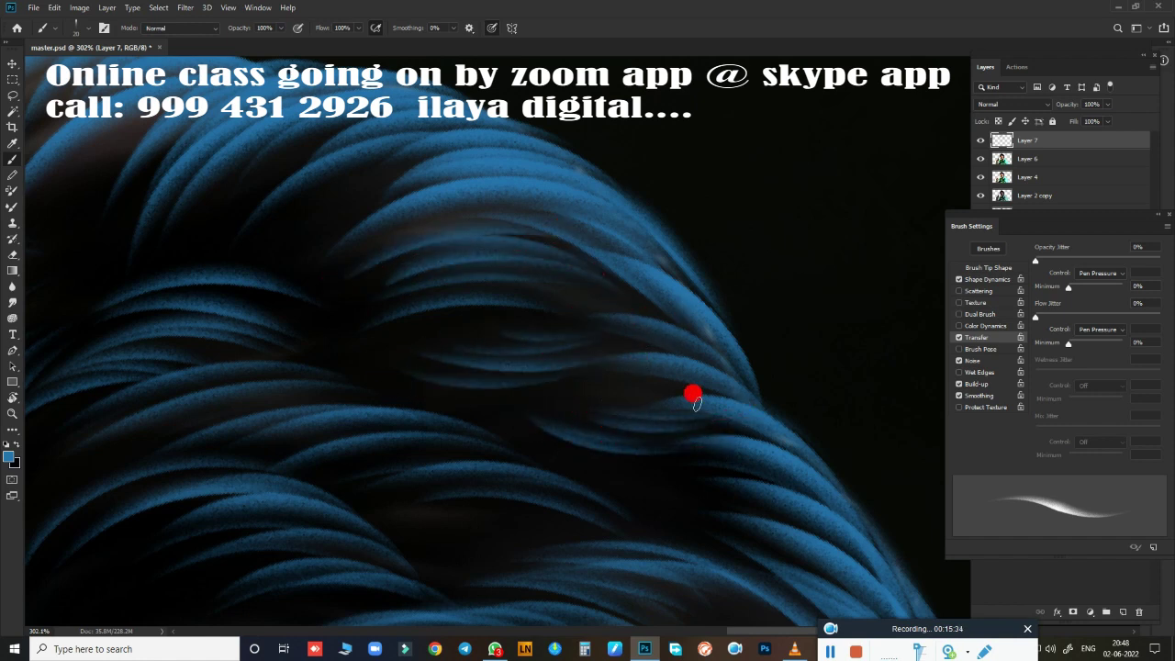
left_click_drag(466, 403, 679, 461)
mouse_move(592, 470)
left_mouse_down()
mouse_move(684, 482)
mouse_move(709, 517)
left_mouse_up()
mouse_move(452, 546)
left_mouse_down()
mouse_move(771, 542)
mouse_move(800, 519)
left_mouse_up()
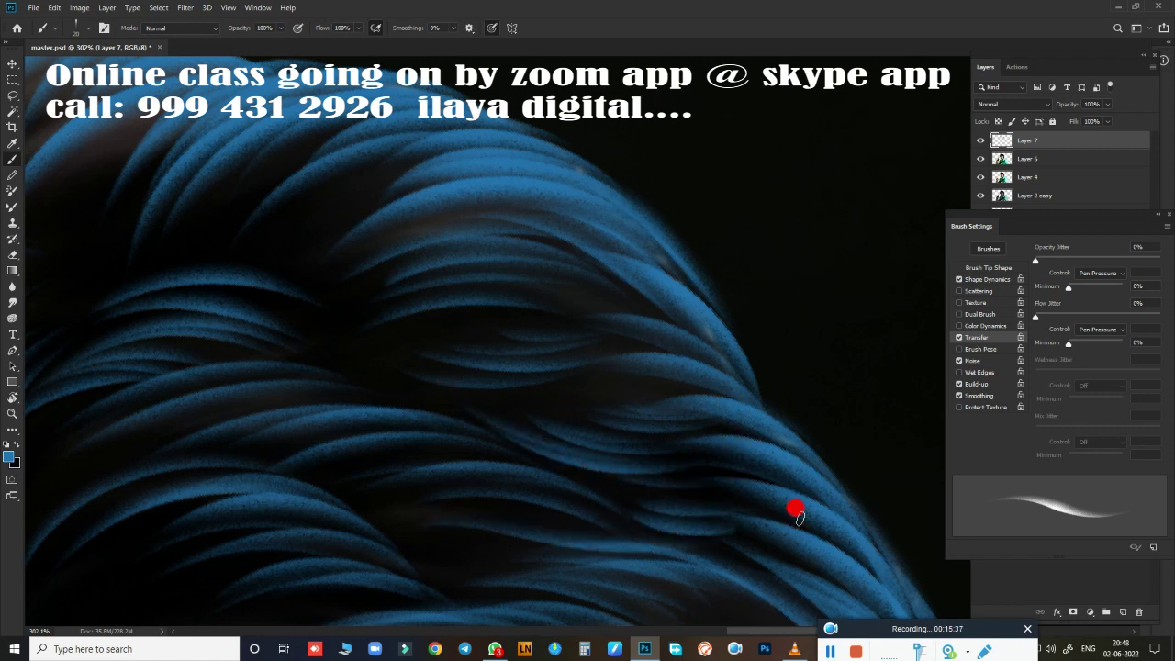
mouse_move(377, 546)
left_mouse_down()
mouse_move(419, 517)
mouse_move(597, 538)
mouse_move(713, 367)
mouse_move(876, 392)
mouse_move(634, 572)
left_mouse_up()
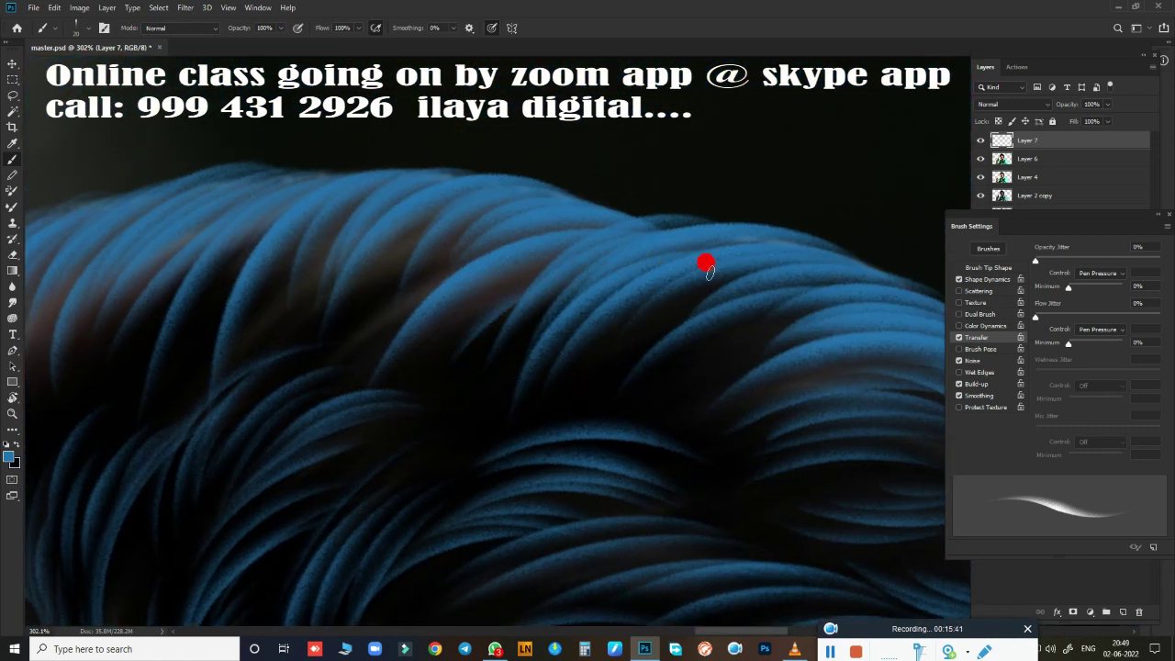
Step: Add a strand sweeping down-left and undo the stray strand along the top edge
left_click_drag(503, 288, 445, 351)
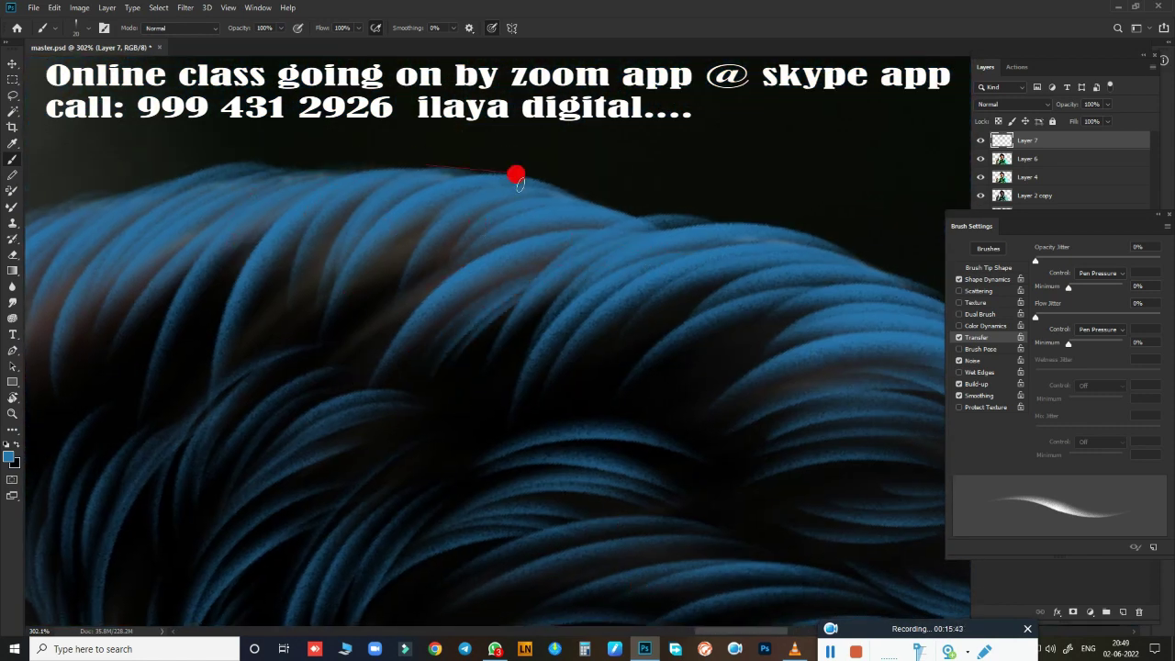
left_click_drag(519, 184, 695, 200)
key("ctrl+z")
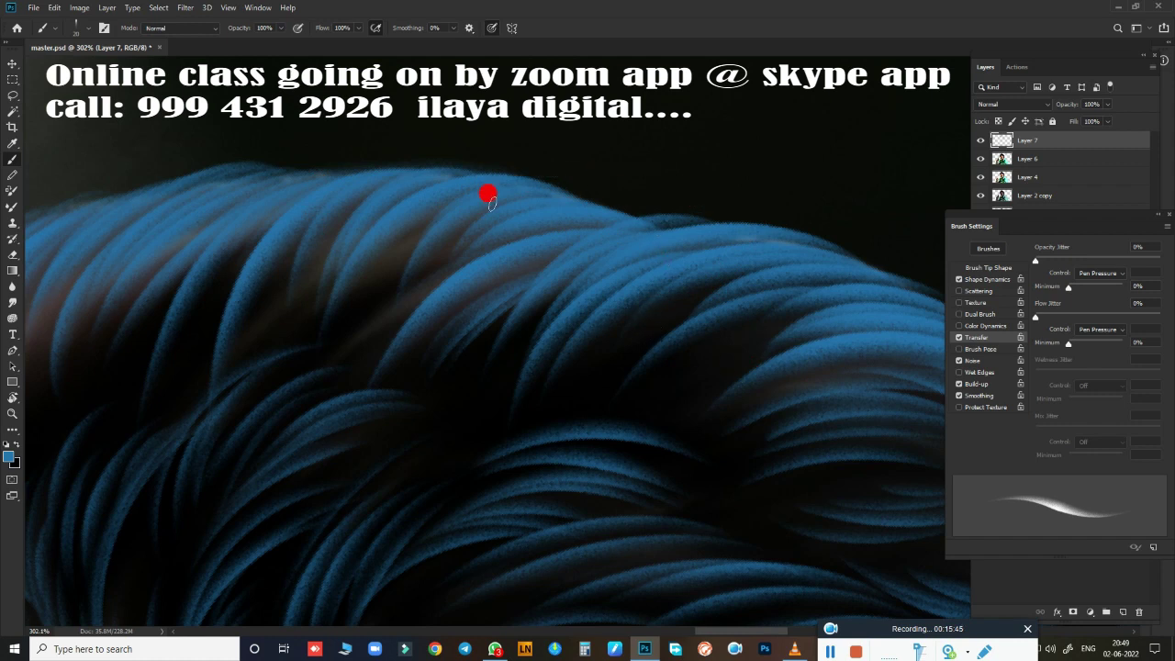
left_click_drag(654, 481, 571, 138)
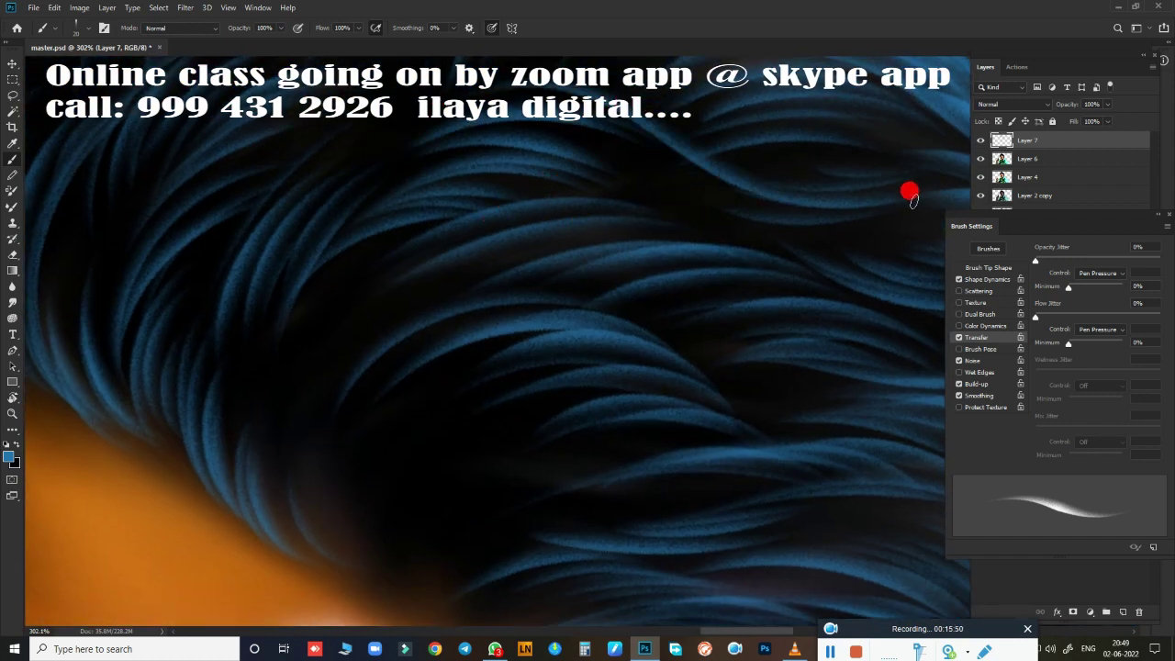
mouse_move(908, 188)
left_mouse_down()
mouse_move(419, 374)
mouse_move(359, 244)
left_mouse_up()
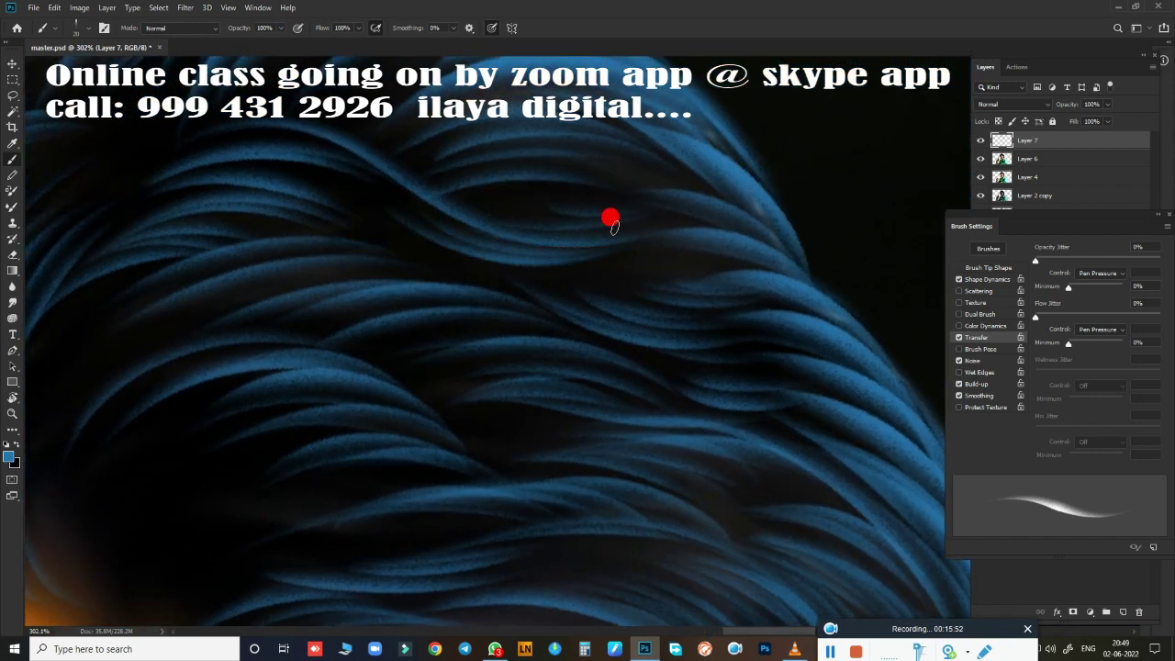
Step: Paint faint light-blue strokes across the middle and lower-left hair
left_click_drag(514, 253, 610, 222)
left_click_drag(482, 353, 758, 296)
left_click_drag(593, 307, 769, 308)
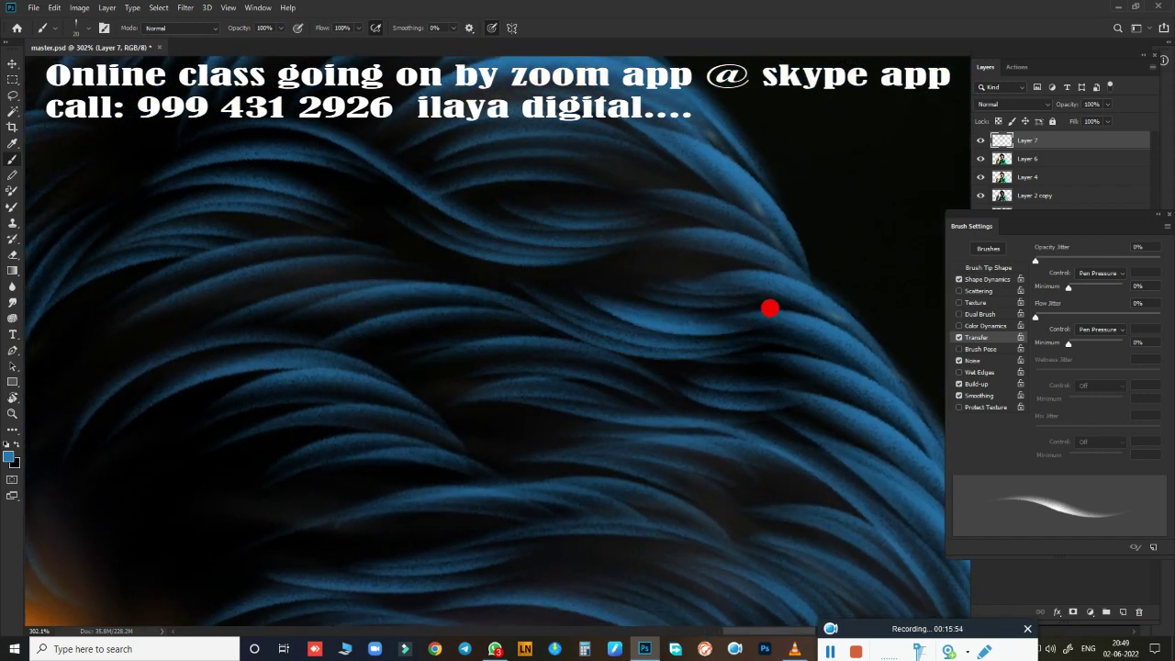
mouse_move(787, 367)
left_mouse_down()
mouse_move(726, 233)
mouse_move(350, 264)
mouse_move(587, 183)
left_mouse_up()
left_click_drag(450, 344, 797, 349)
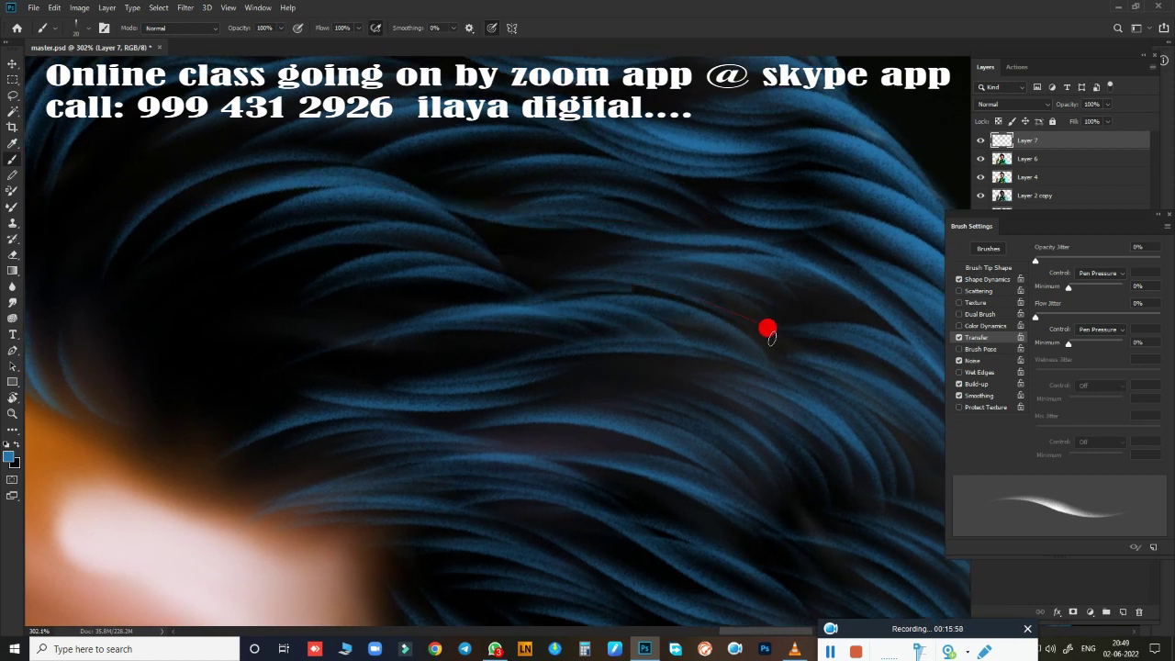
mouse_move(550, 485)
left_mouse_down()
mouse_move(697, 359)
mouse_move(849, 422)
mouse_move(667, 424)
left_mouse_up()
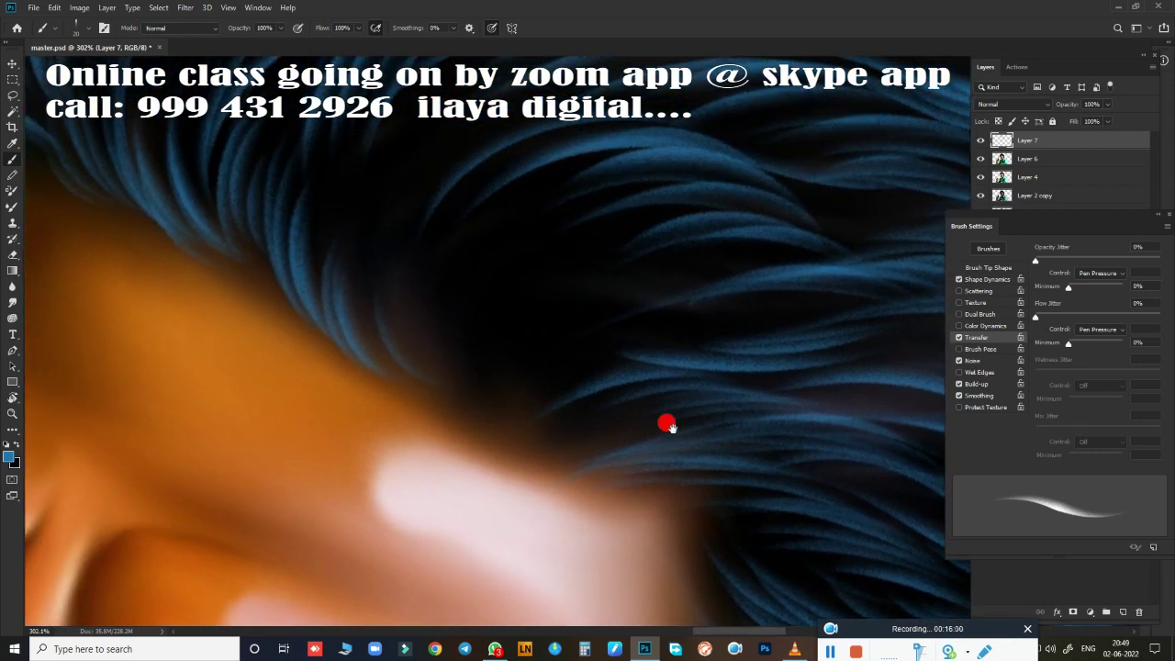
scroll(515, 451, "down", 3)
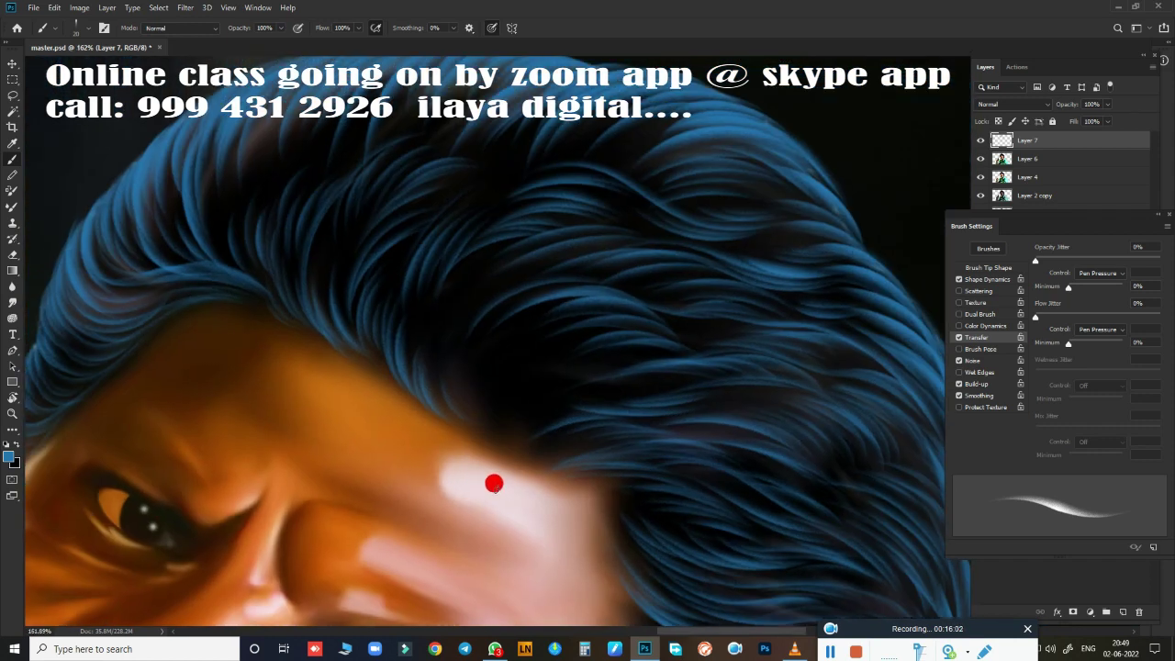
scroll(496, 482, "up", 2)
scroll(613, 503, "down", 3)
scroll(572, 514, "up", 3)
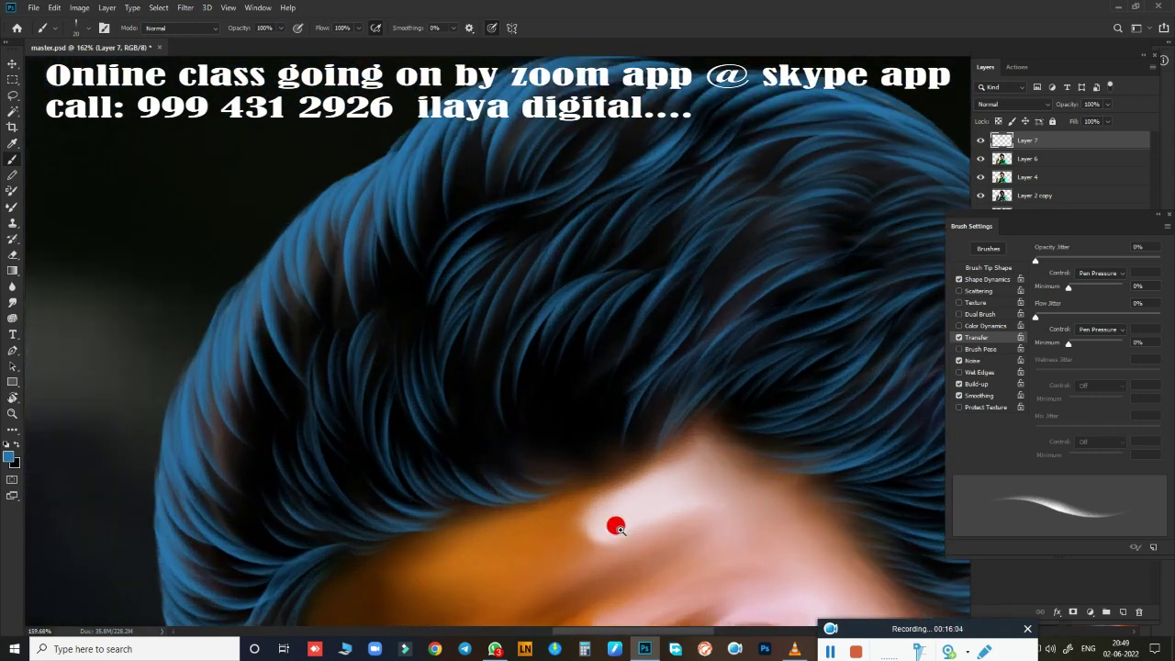
scroll(614, 524, "up", 2)
scroll(639, 454, "up", 2)
scroll(642, 505, "down", 1)
scroll(587, 445, "down", 1)
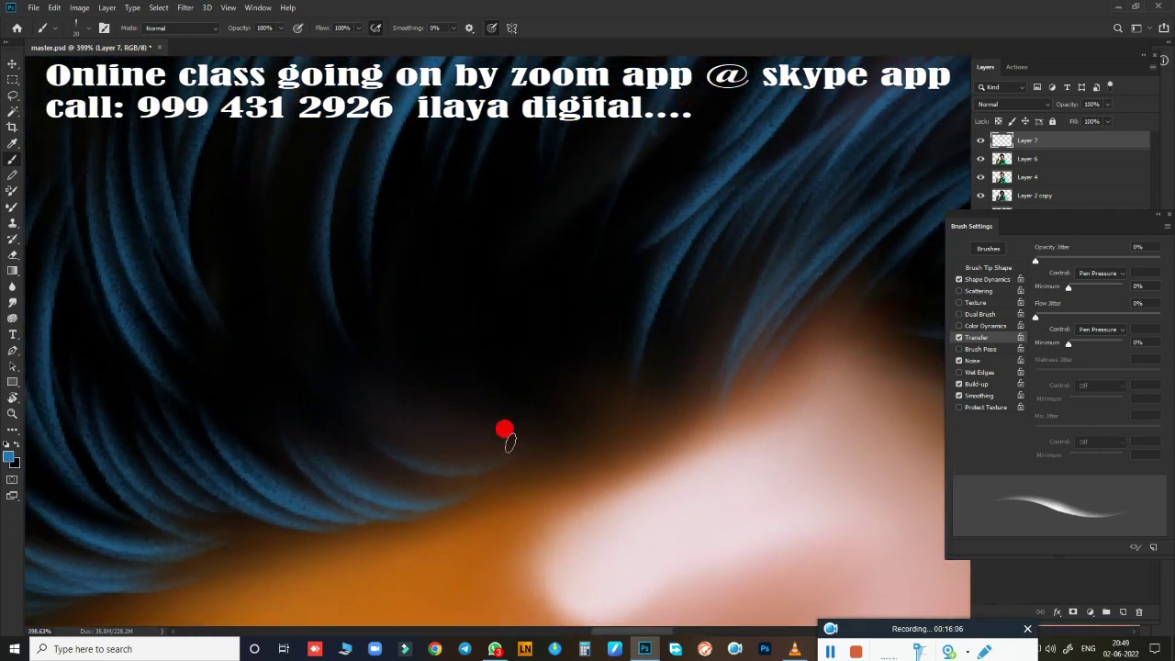
scroll(505, 459, "down", 2)
scroll(465, 490, "down", 2)
scroll(524, 498, "down", 2)
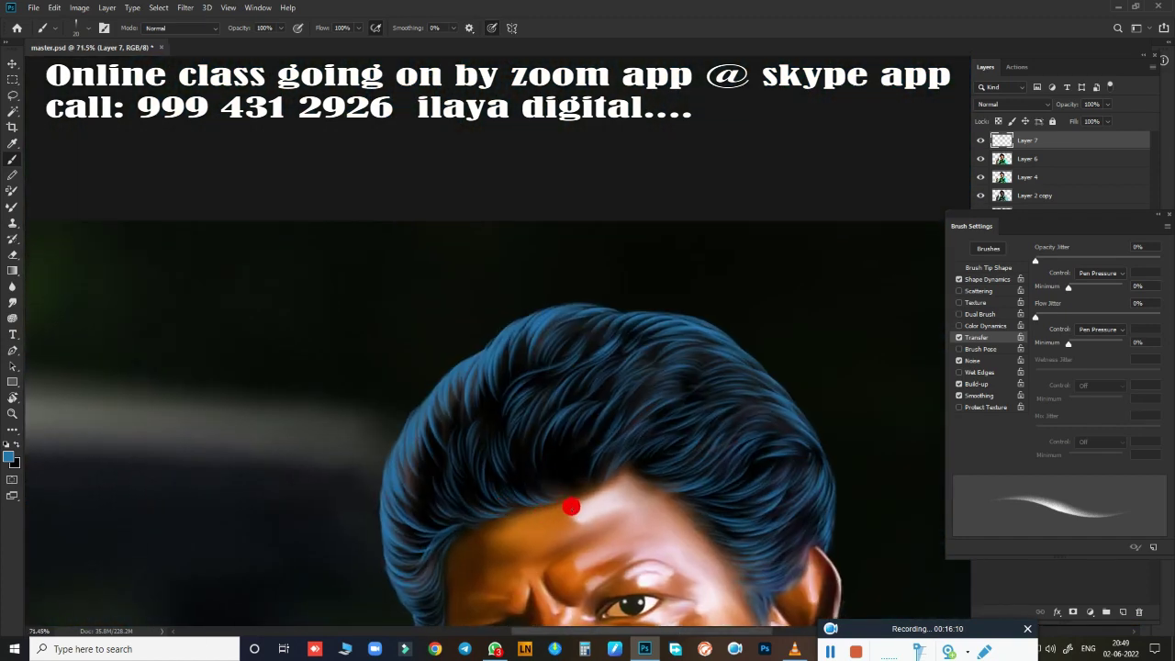
scroll(578, 501, "down", 1)
scroll(588, 477, "down", 3)
scroll(578, 229, "up", 1)
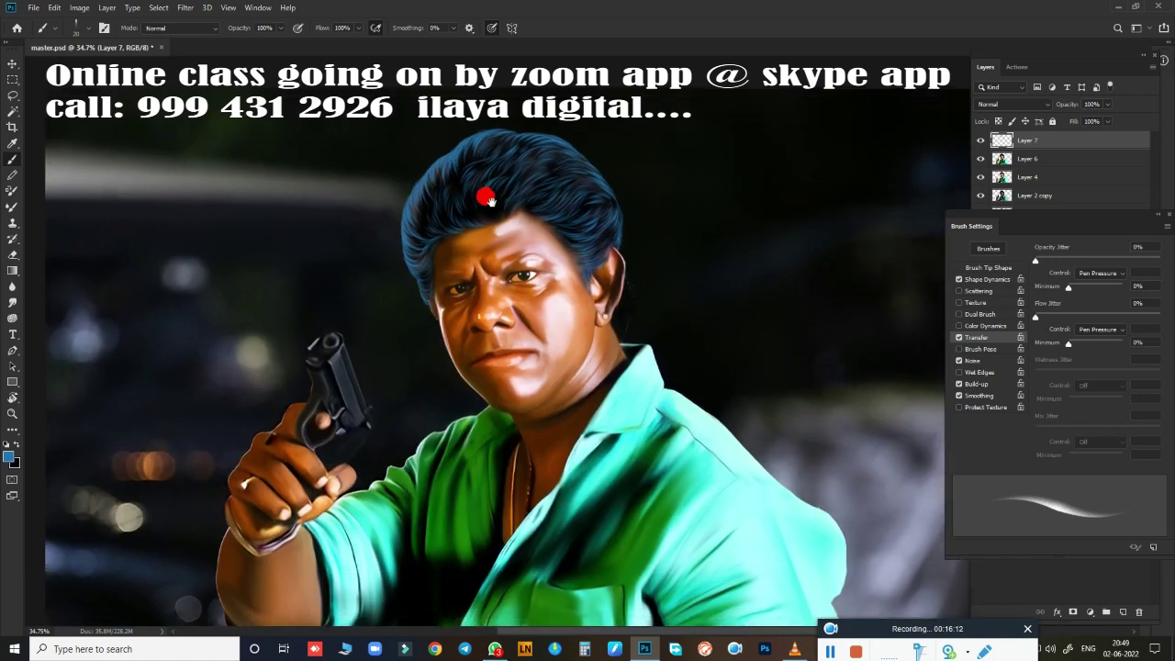
scroll(550, 229, "up", 1)
scroll(546, 248, "up", 3)
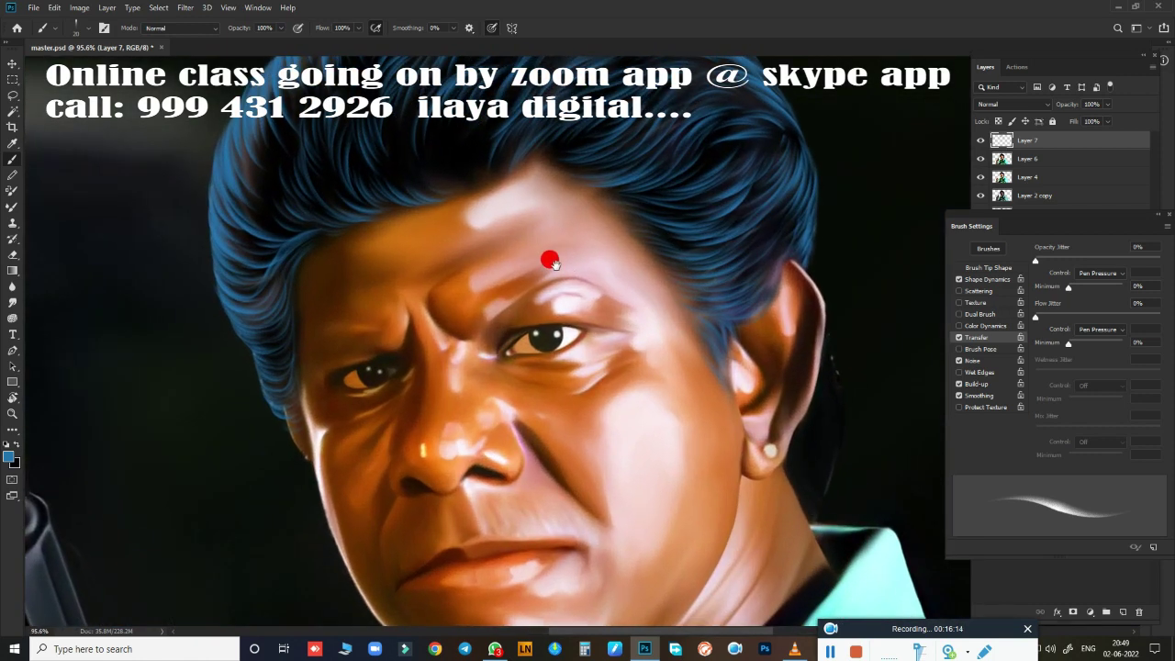
scroll(549, 261, "up", 1)
scroll(572, 244, "up", 1)
key("r")
mouse_move(593, 242)
left_mouse_down()
mouse_move(400, 282)
mouse_move(443, 184)
mouse_move(501, 157)
mouse_move(517, 163)
mouse_move(470, 471)
left_mouse_up()
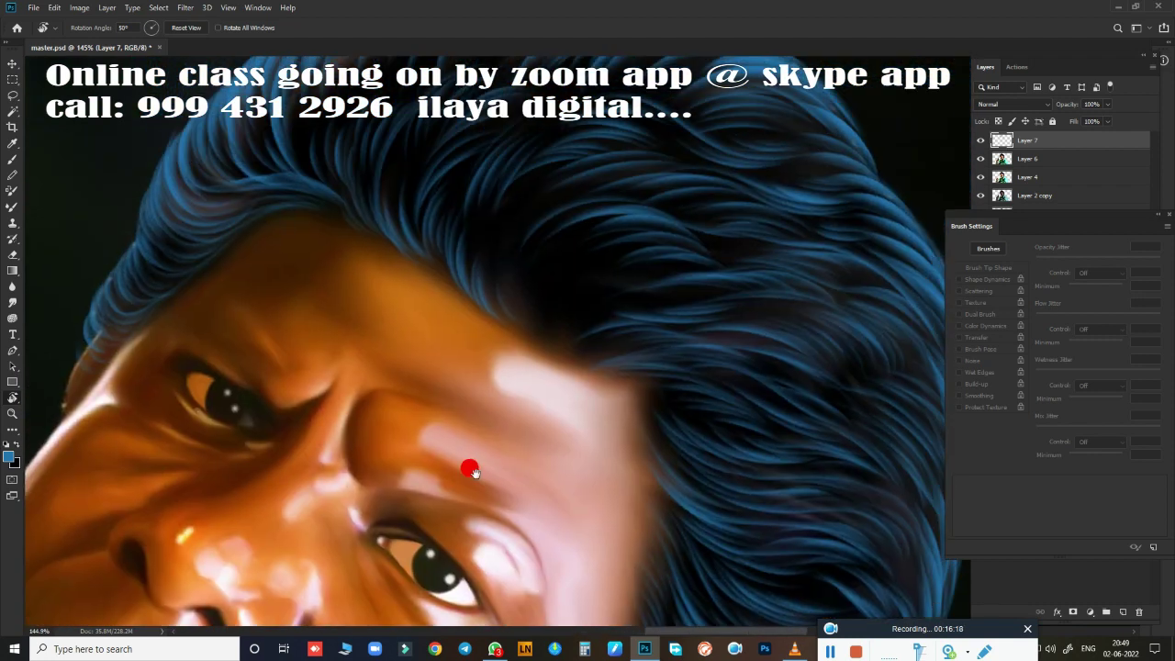
scroll(566, 432, "up", 2)
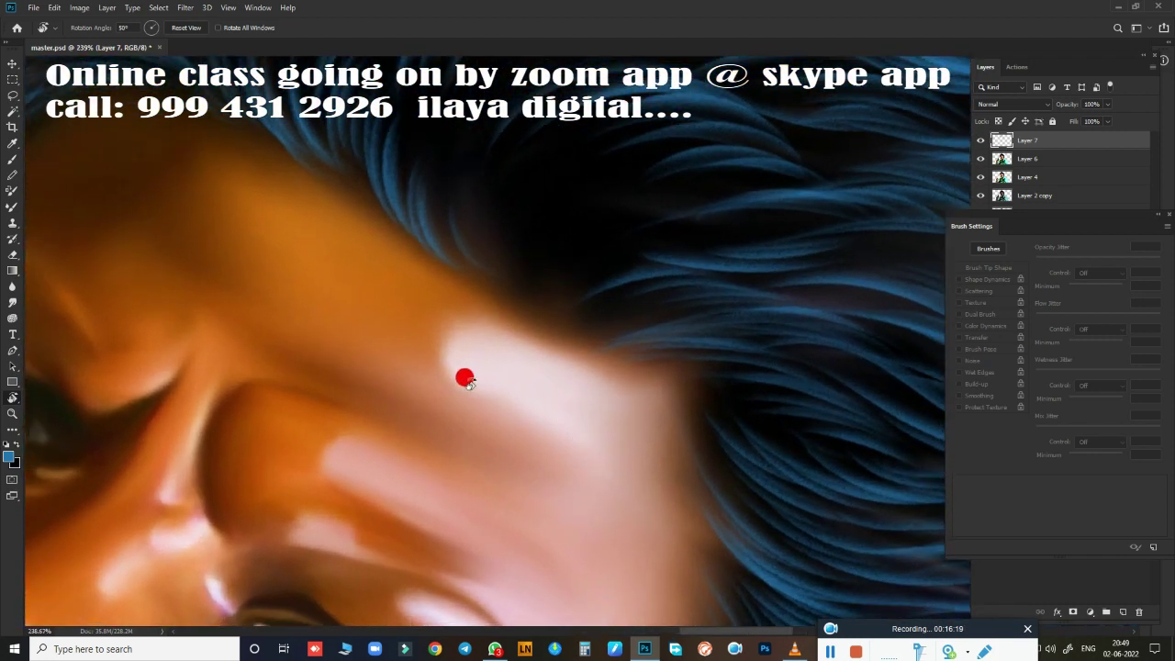
left_click_drag(612, 370, 637, 339)
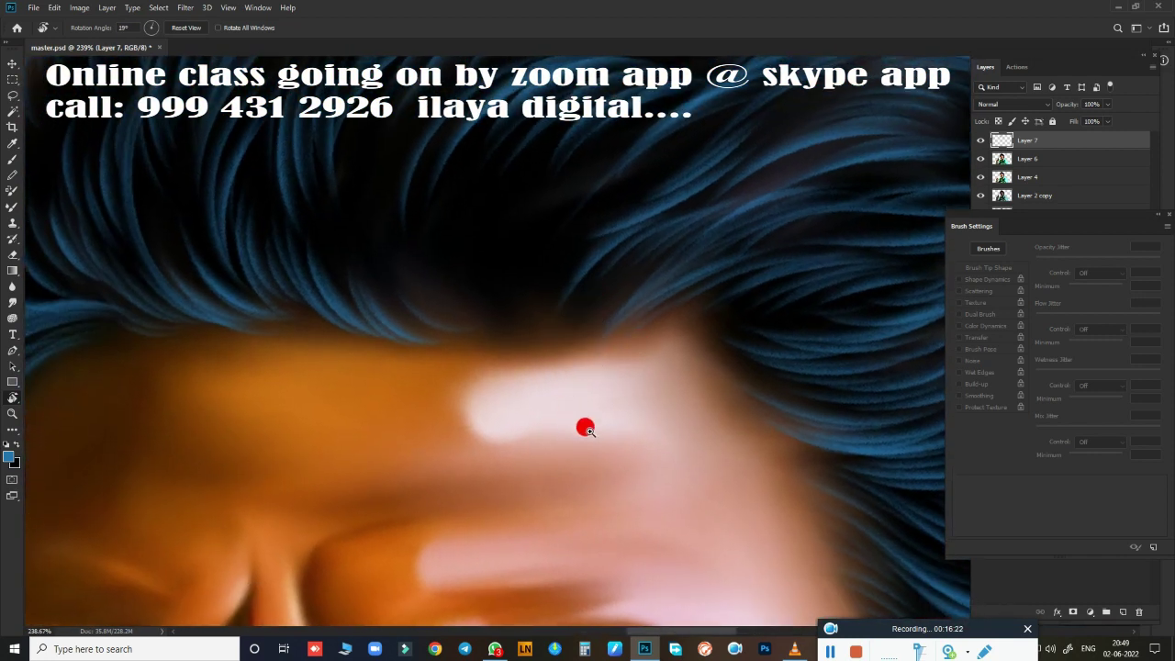
scroll(610, 437, "up", 2)
left_click_drag(609, 438, 661, 580)
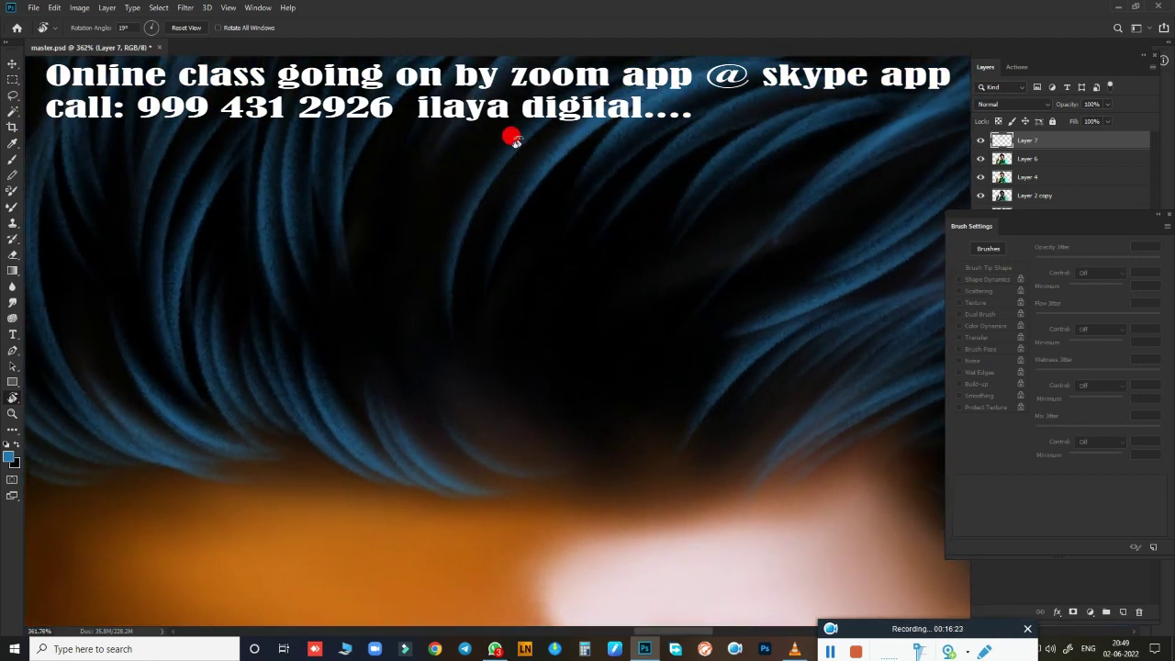
Step: Paint new blue hair strands into the dark areas of the hair
key("b")
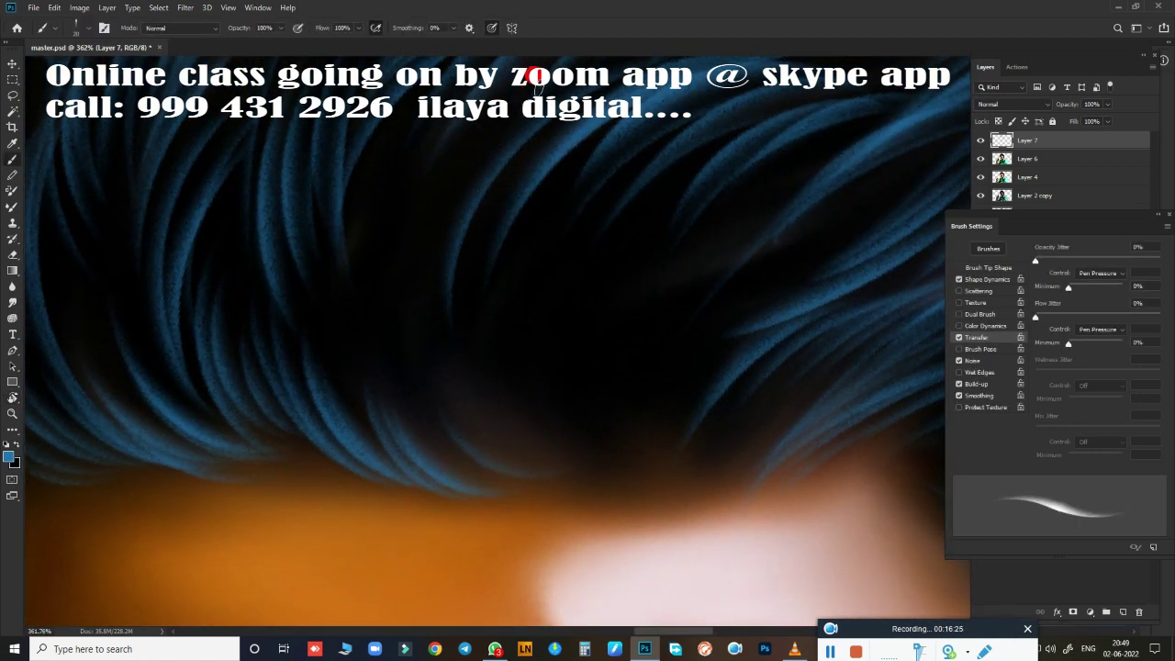
left_click_drag(402, 390, 431, 234)
mouse_move(424, 420)
left_mouse_down()
mouse_move(486, 235)
mouse_move(545, 285)
left_mouse_up()
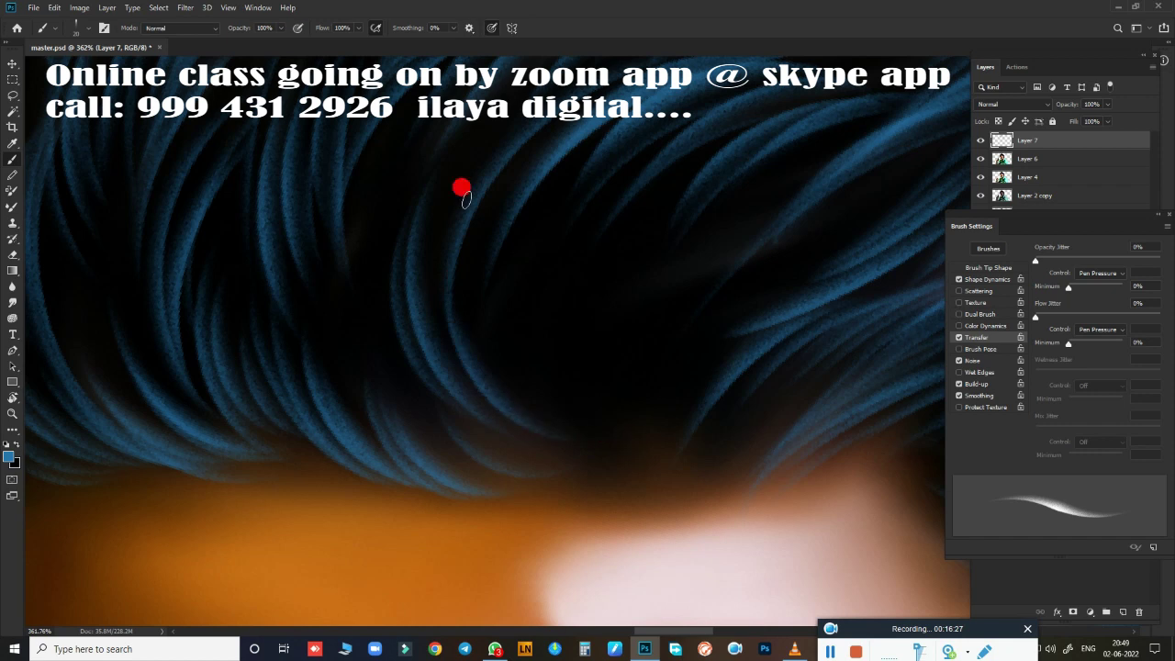
left_click_drag(388, 142, 353, 293)
left_click_drag(423, 106, 348, 321)
left_click_drag(426, 137, 376, 344)
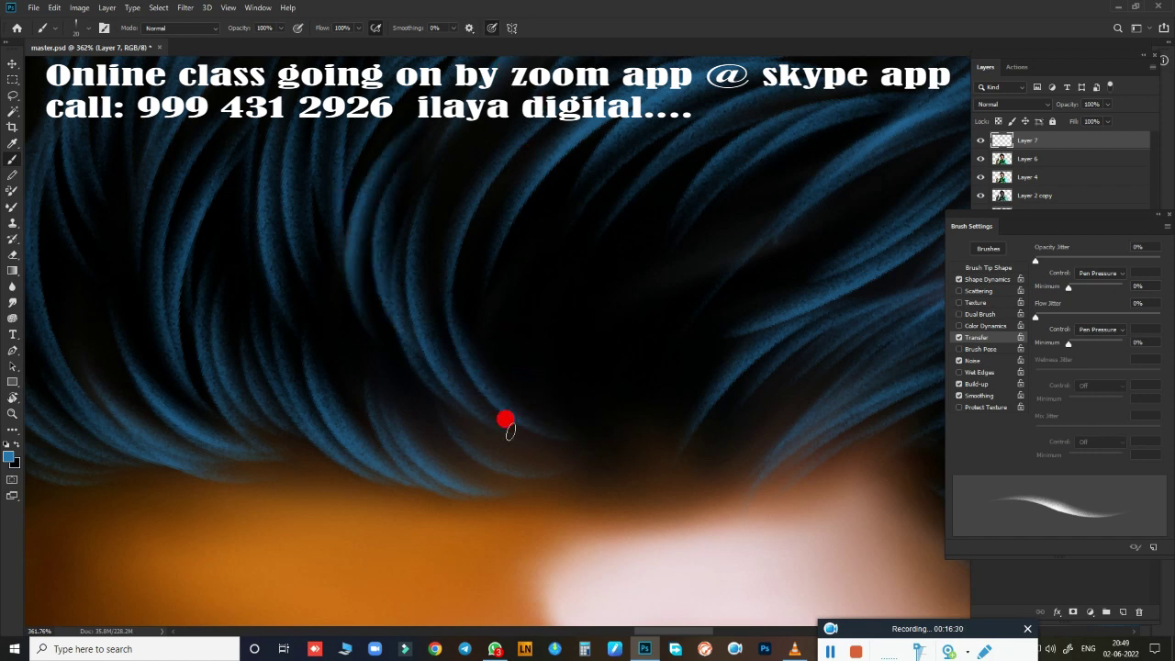
left_click_drag(505, 420, 435, 355)
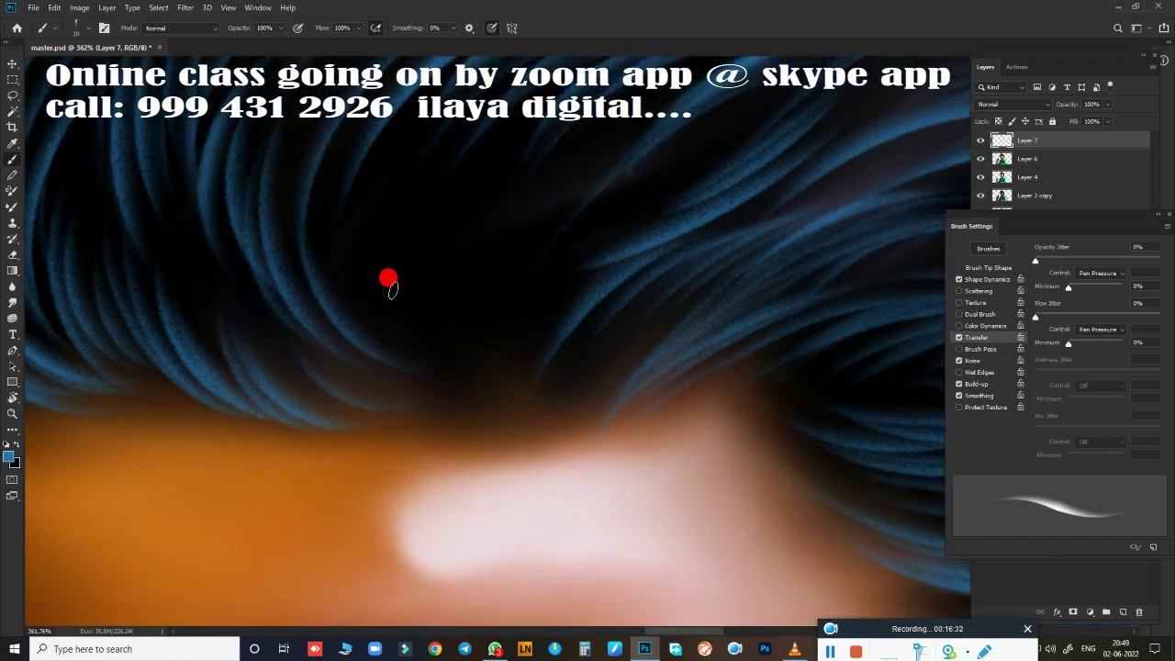
Step: Add blue strands through the lower, upper and right-side hair
mouse_move(459, 408)
left_mouse_down()
mouse_move(510, 326)
mouse_move(466, 356)
mouse_move(501, 268)
left_mouse_up()
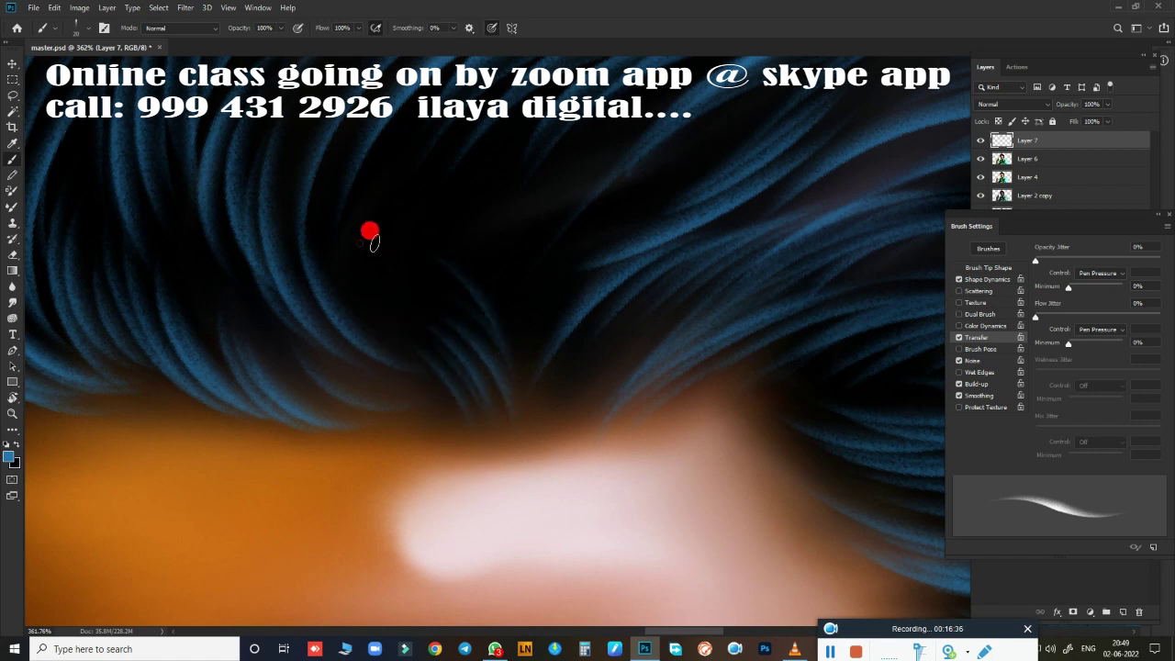
left_click_drag(410, 345, 525, 243)
left_click_drag(404, 299, 525, 199)
mouse_move(448, 290)
left_mouse_down()
mouse_move(535, 220)
mouse_move(546, 194)
left_mouse_up()
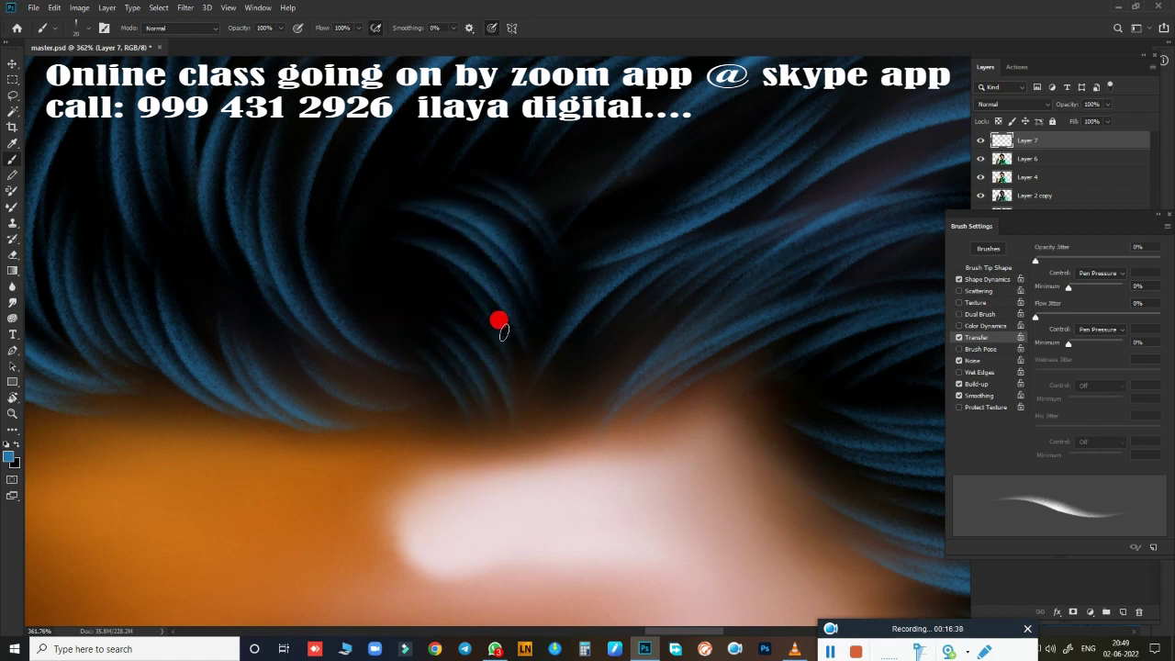
left_click_drag(495, 228, 567, 165)
left_click_drag(404, 395, 486, 295)
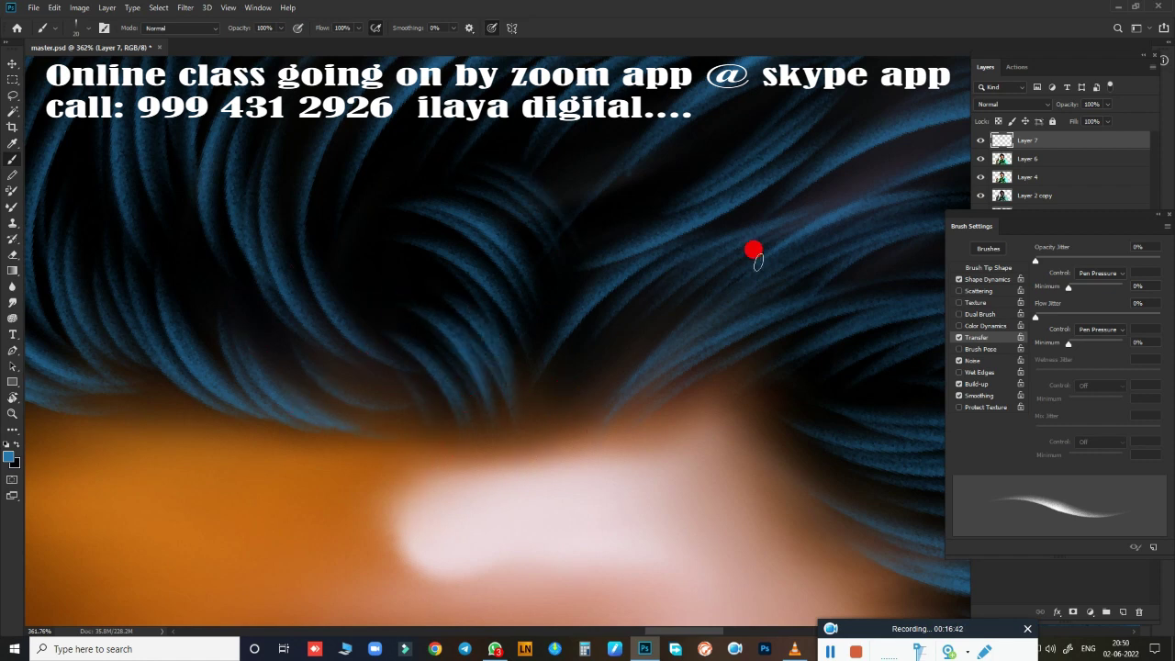
left_click_drag(593, 371, 656, 288)
left_click_drag(598, 395, 695, 290)
Step: Zoom in and paint blue strands in the upper hair flowing down toward the face
scroll(451, 483, "up", 2)
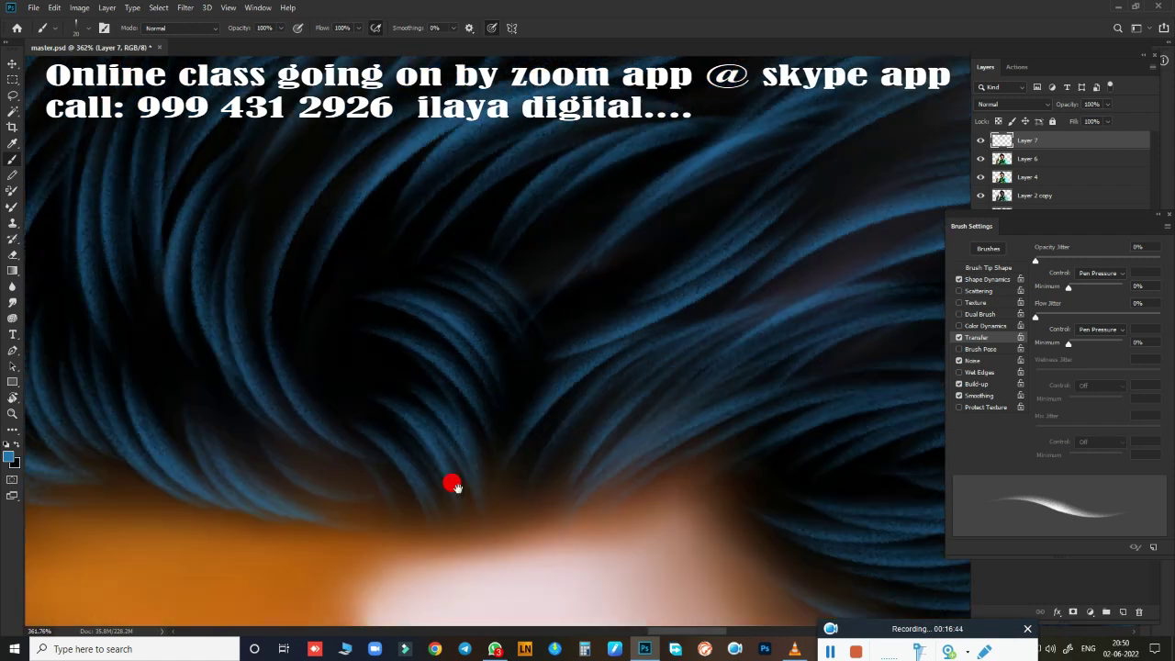
scroll(422, 459, "up", 3)
left_click_drag(322, 449, 342, 283)
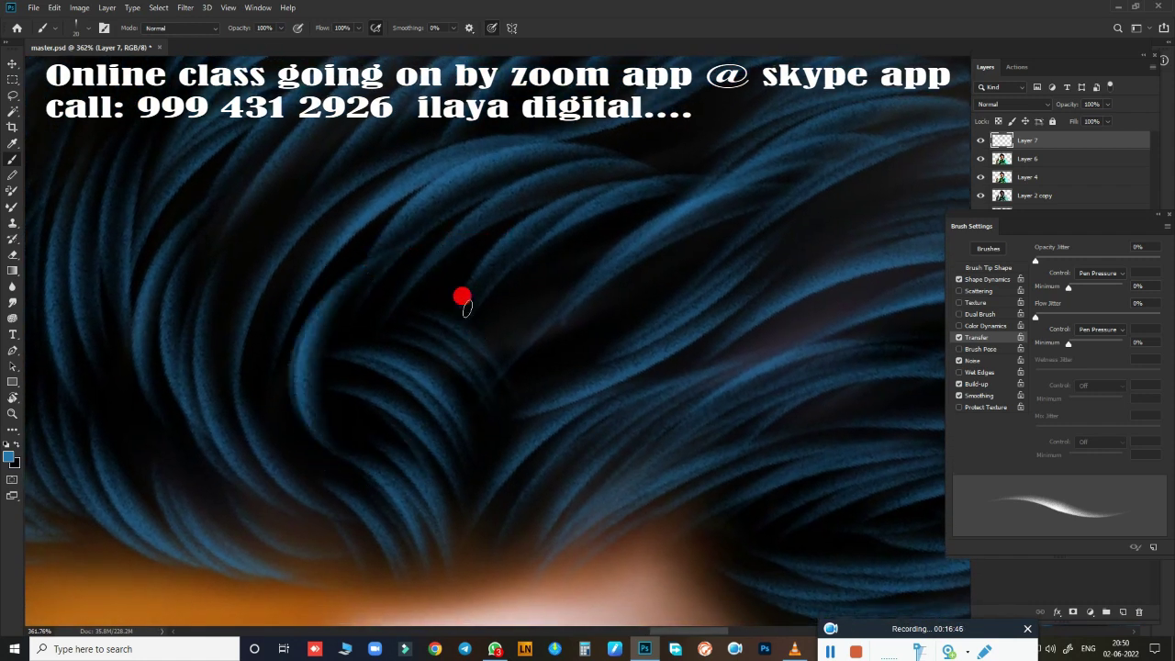
left_click_drag(386, 496, 280, 363)
left_click_drag(397, 544, 292, 341)
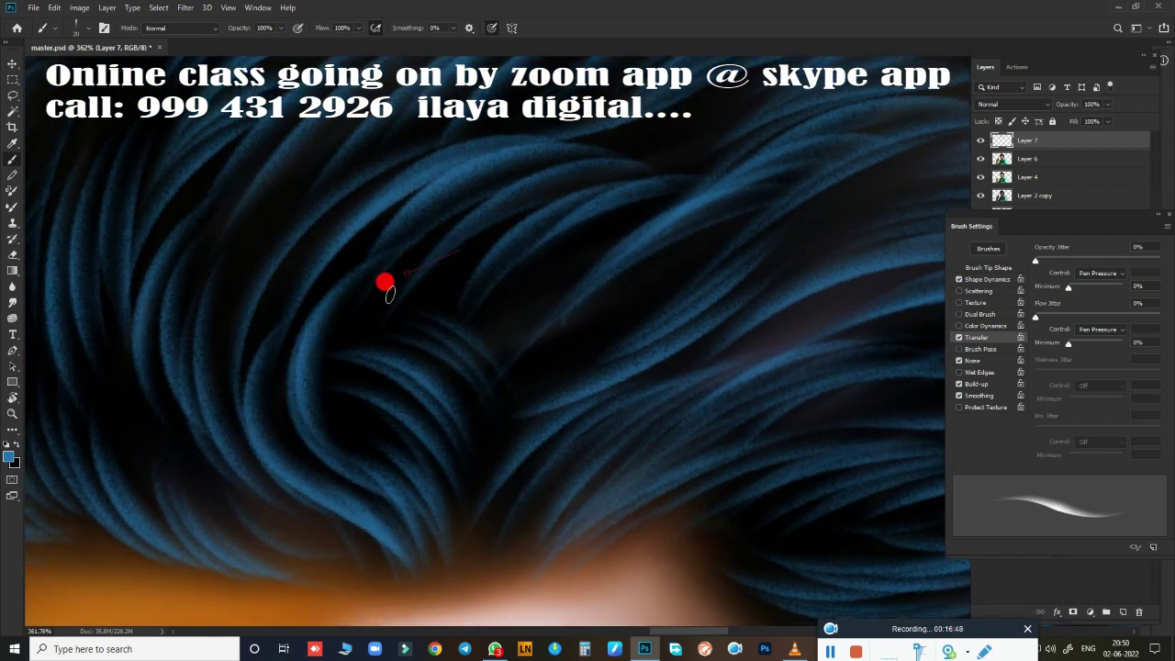
left_click_drag(385, 285, 348, 441)
left_click_drag(435, 263, 386, 424)
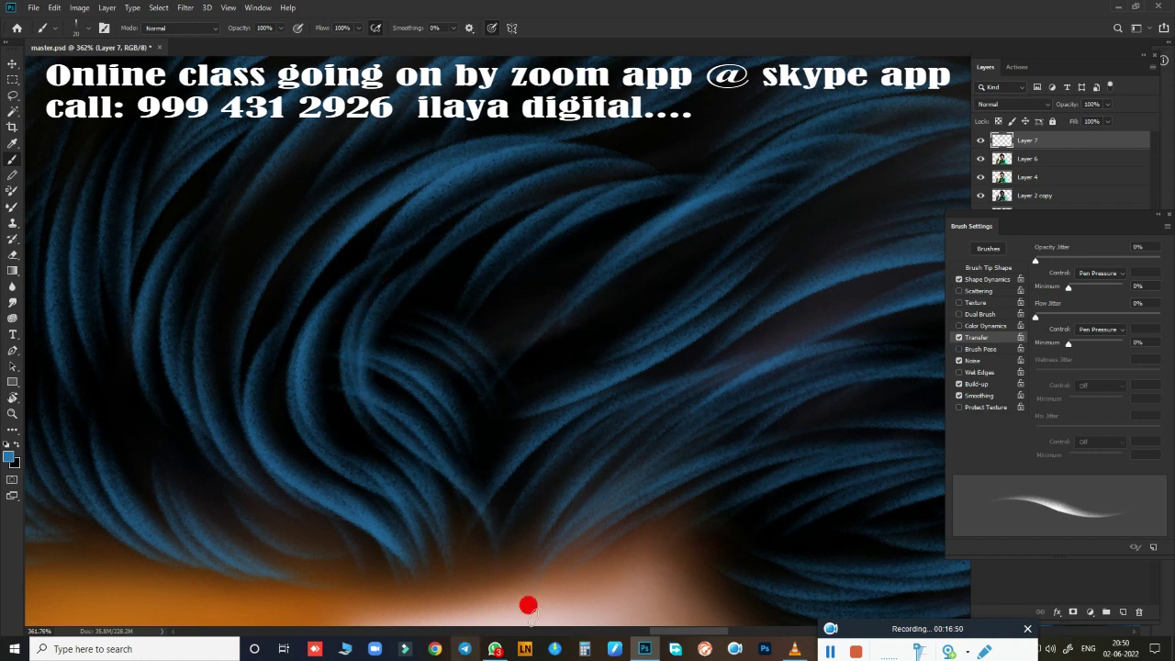
scroll(646, 510, "down", 6)
scroll(643, 321, "down", 5)
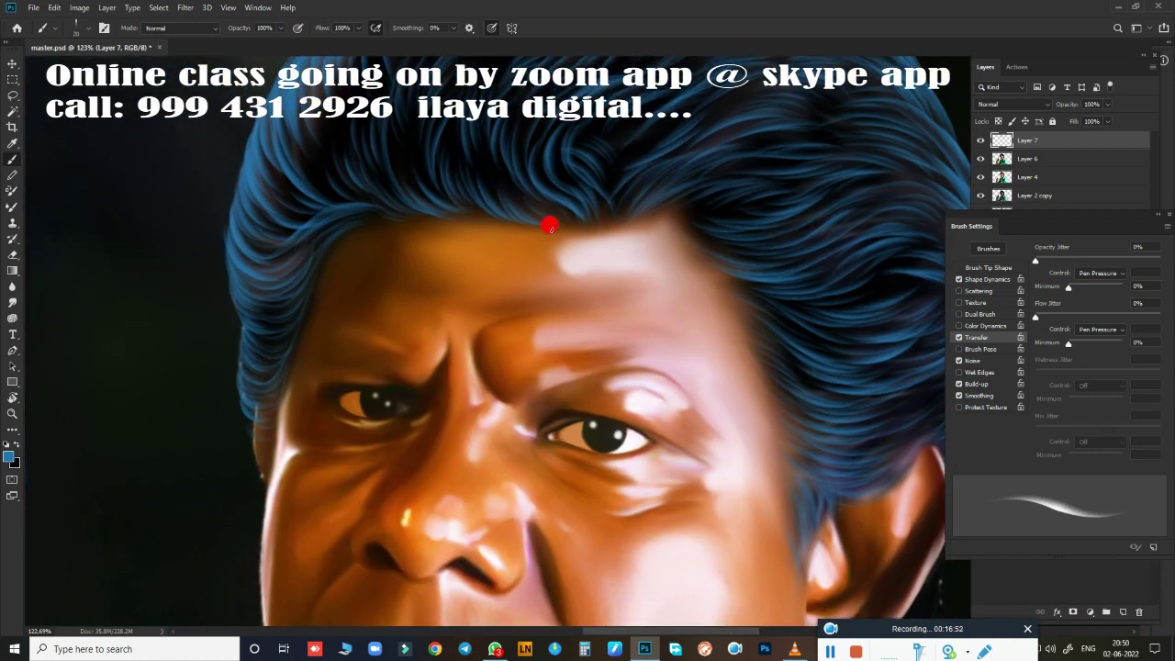
scroll(558, 257, "up", 5)
scroll(582, 294, "up", 3)
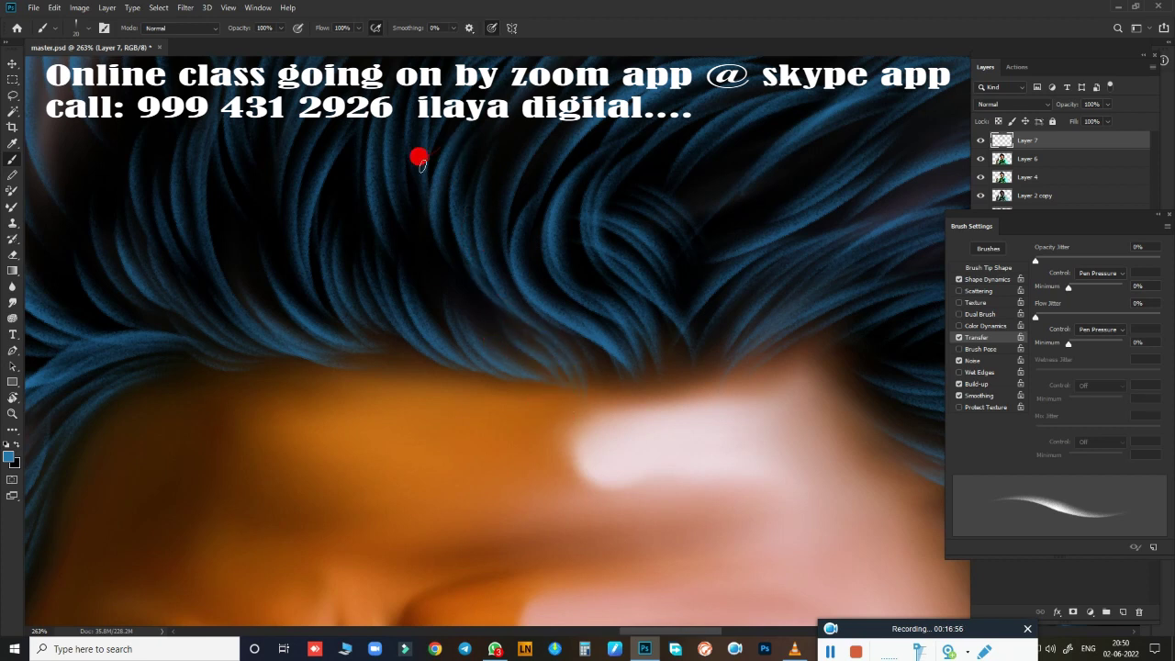
Step: Fringe the hairline with thin bright strands, undoing one bad stroke
left_click_drag(420, 184, 493, 315)
left_click_drag(353, 312, 446, 395)
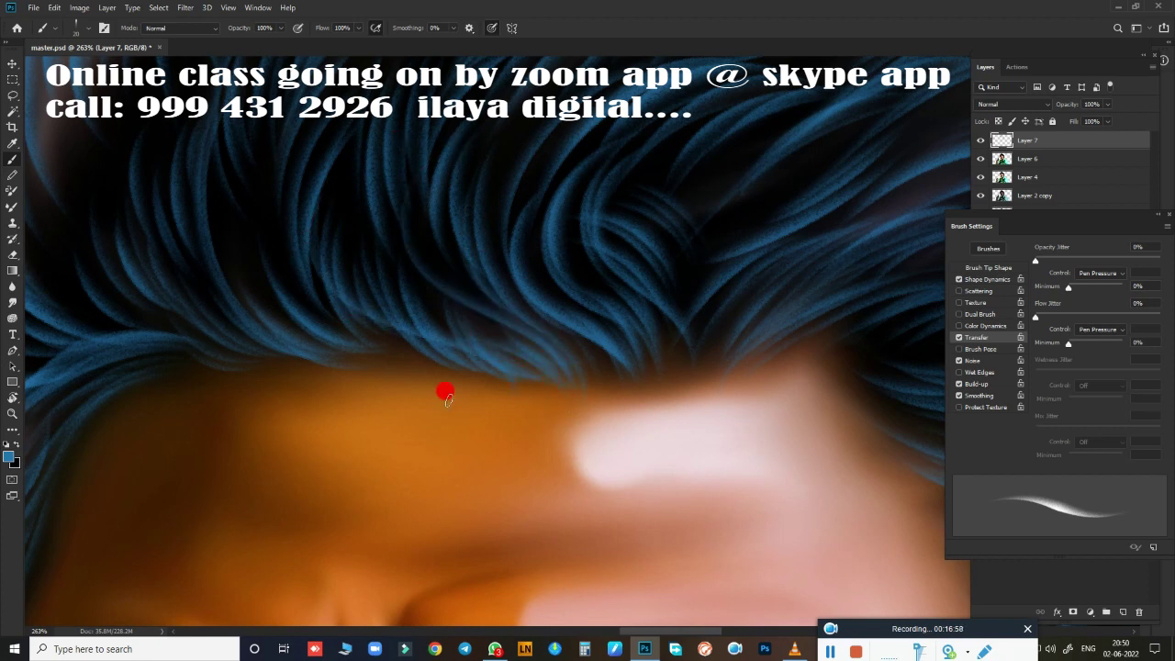
key("ctrl+z")
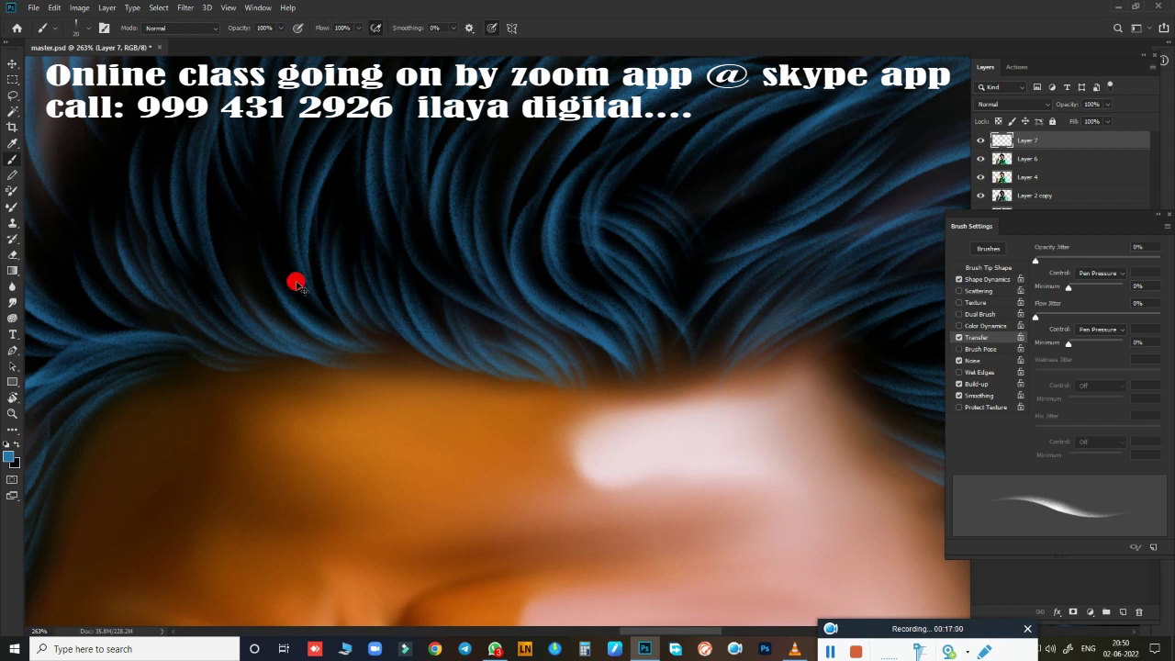
left_click_drag(221, 210, 371, 408)
left_click_drag(396, 352, 425, 409)
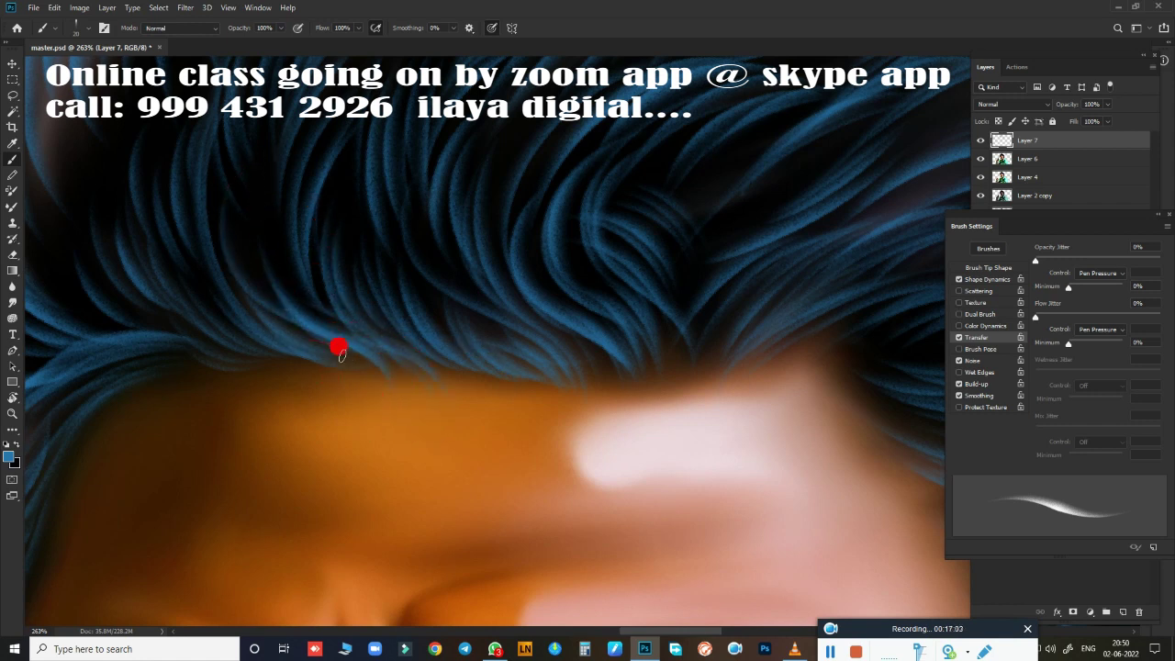
mouse_move(141, 387)
left_mouse_down()
mouse_move(328, 367)
mouse_move(424, 388)
left_mouse_up()
left_click_drag(124, 434, 243, 392)
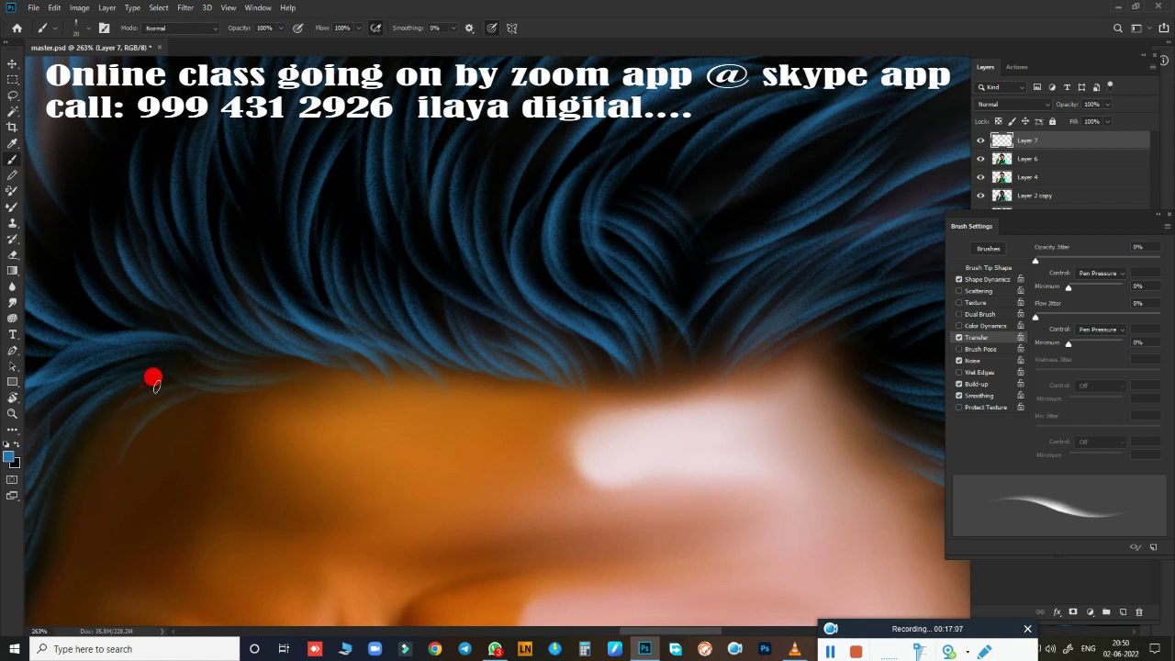
left_click_drag(587, 475, 226, 488)
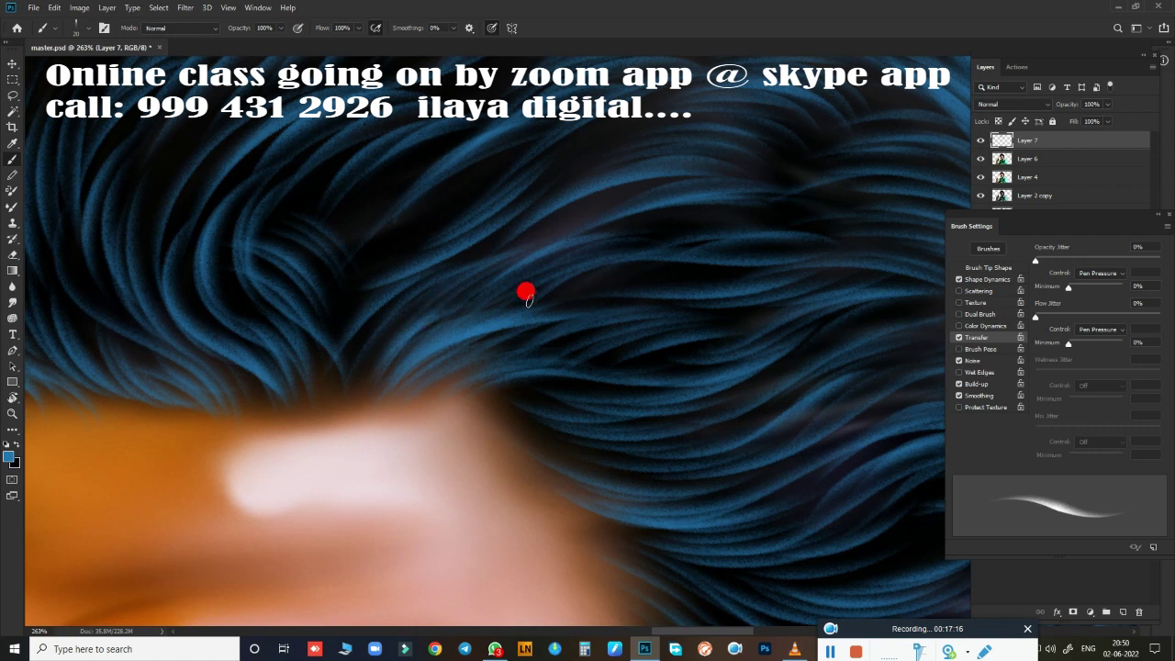
scroll(697, 441, "down", 3)
scroll(677, 440, "down", 1)
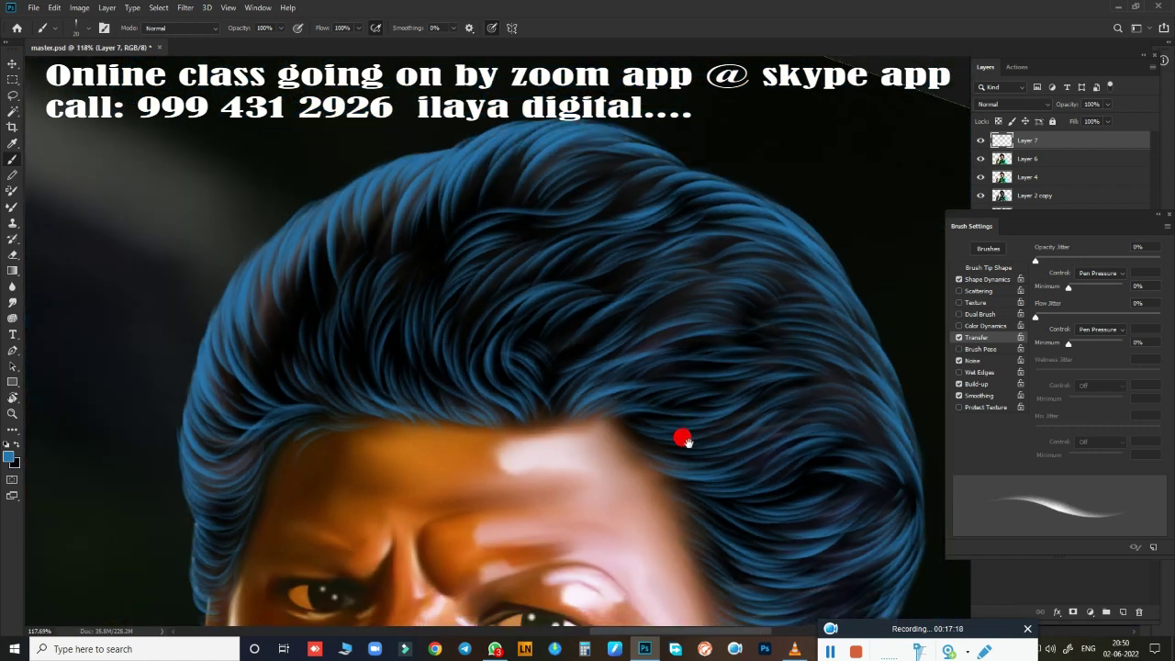
scroll(721, 415, "down", 3)
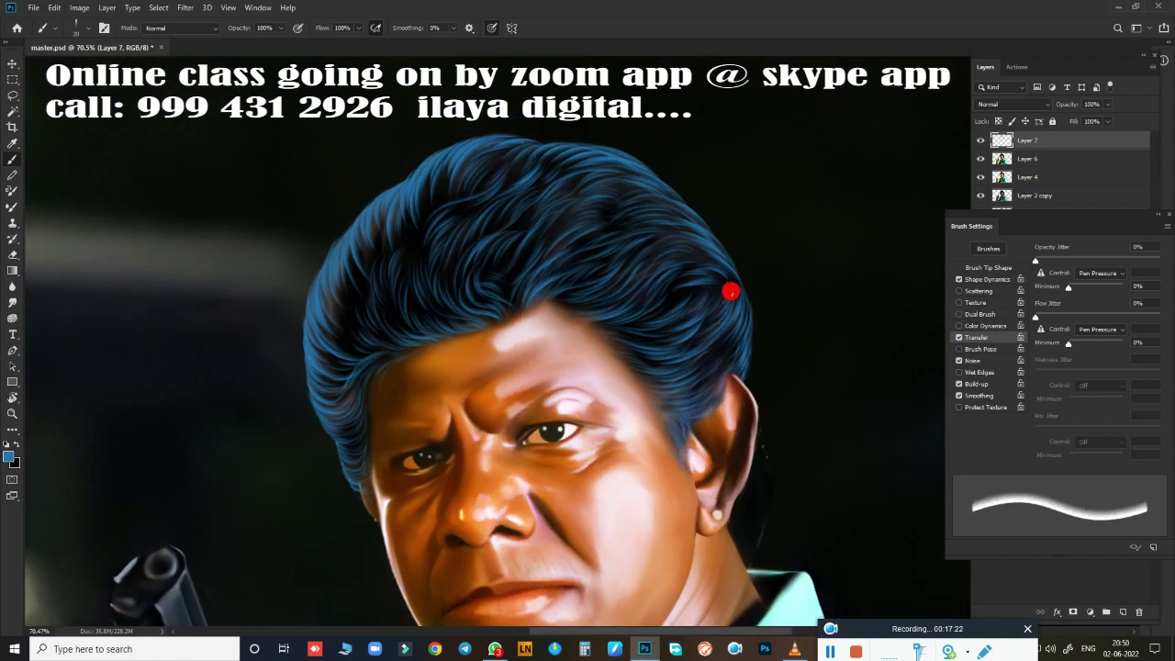
Step: Duplicate Layer 6 and hide the original Layer 6 and Layer 4
key("r")
left_click_drag(735, 288, 799, 281)
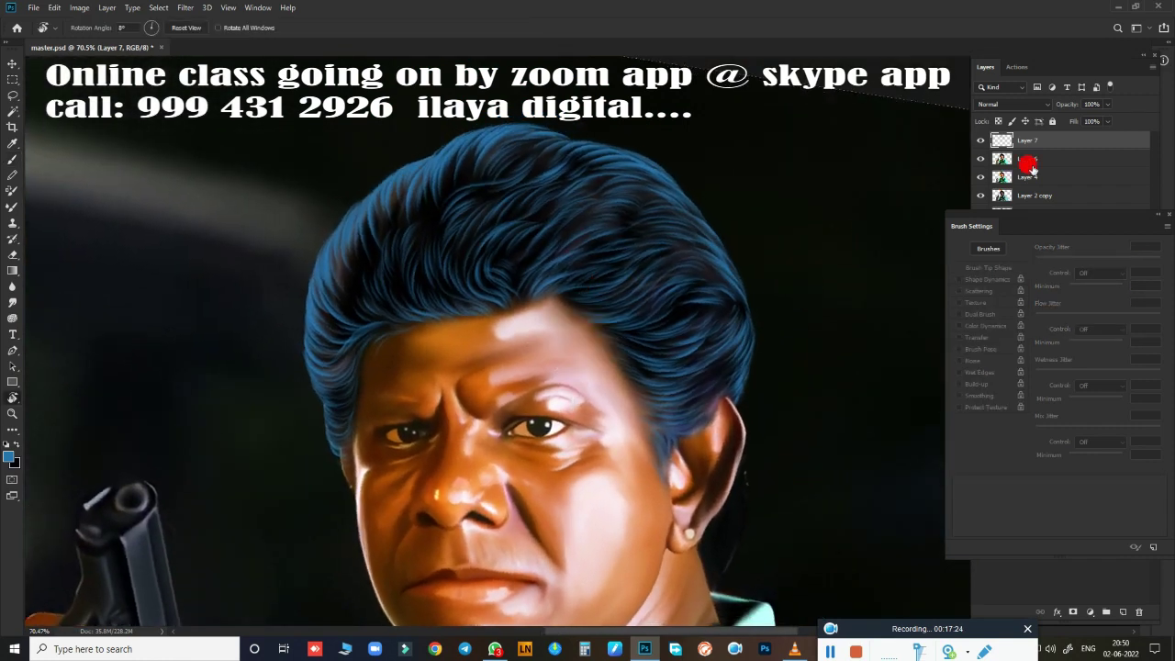
left_click(1055, 160)
key("ctrl+j")
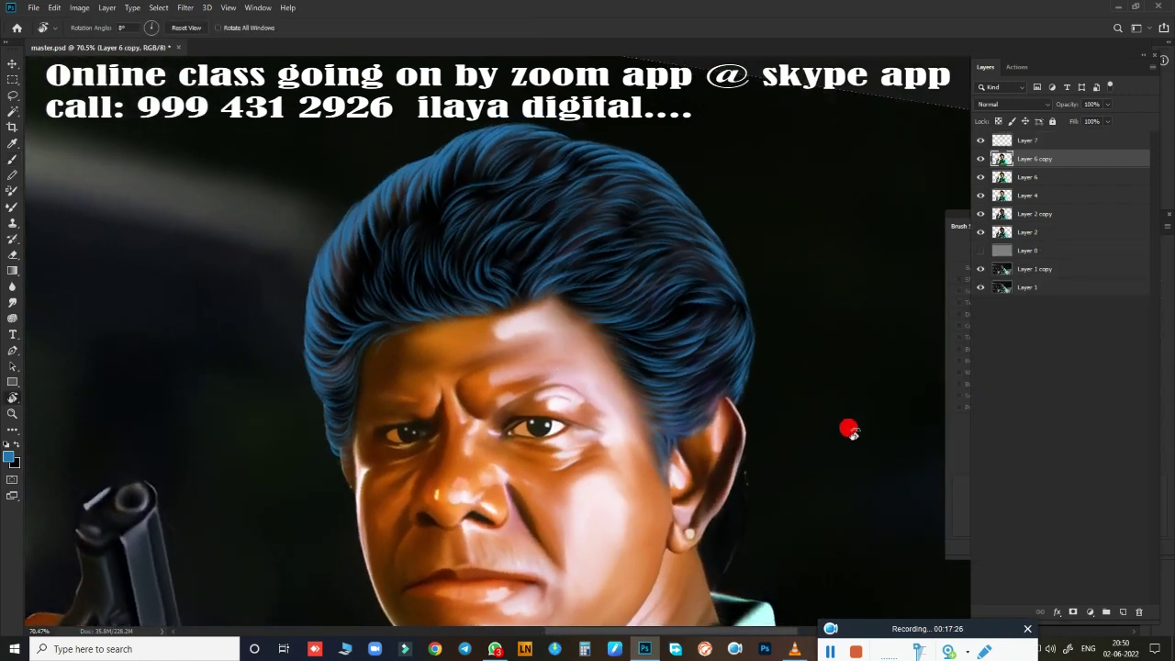
left_click_drag(980, 186, 982, 211)
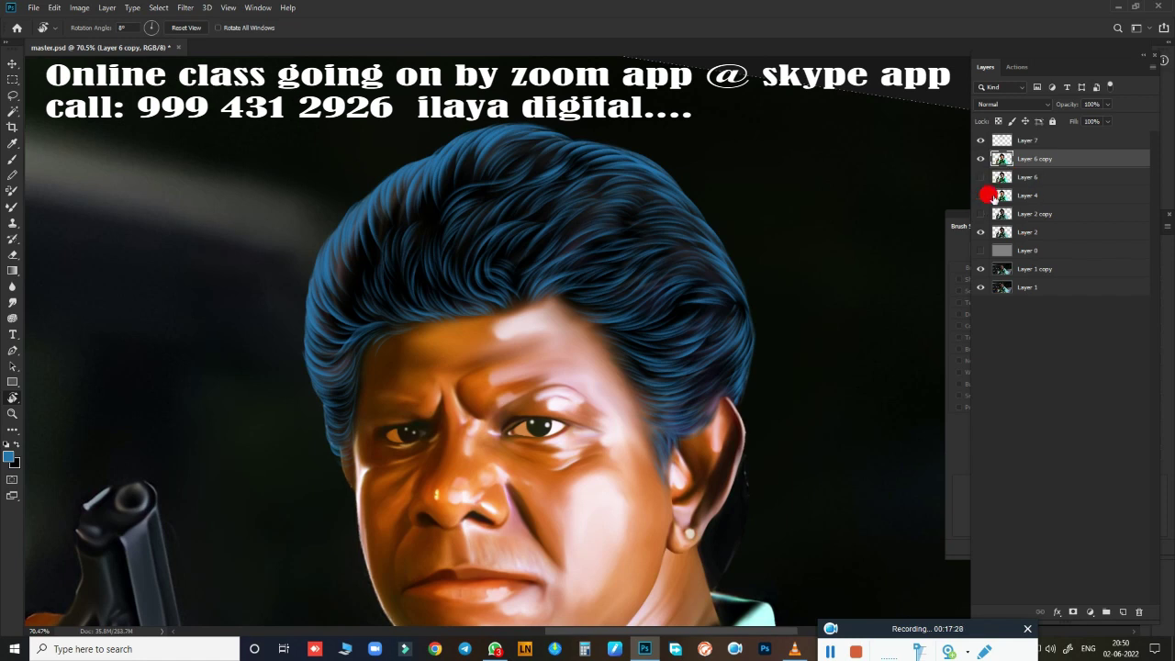
key("Escape")
Step: Dodge the midtones at the top of the hair with 55% exposure
key("o")
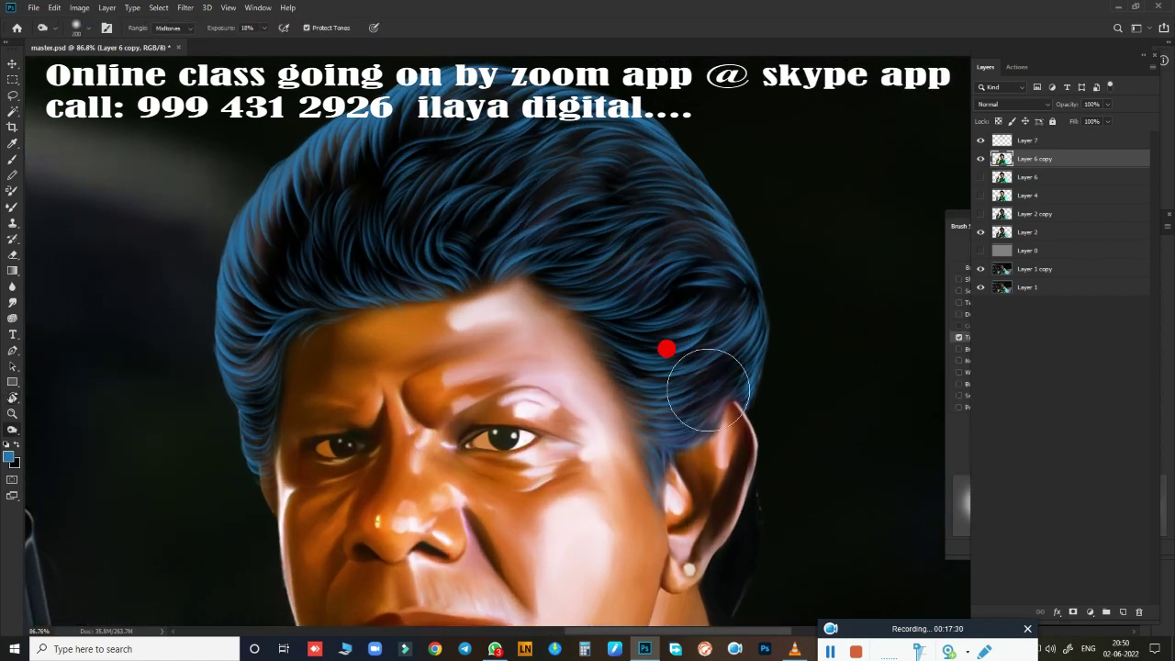
left_click_drag(209, 89, 377, 145)
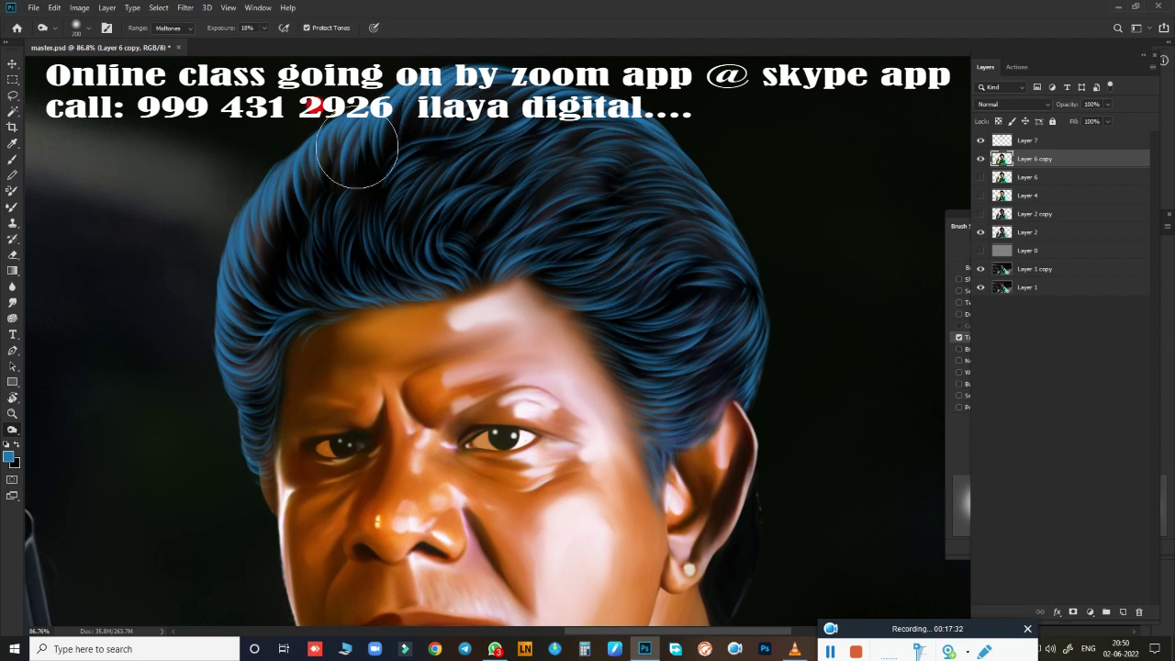
left_click(263, 29)
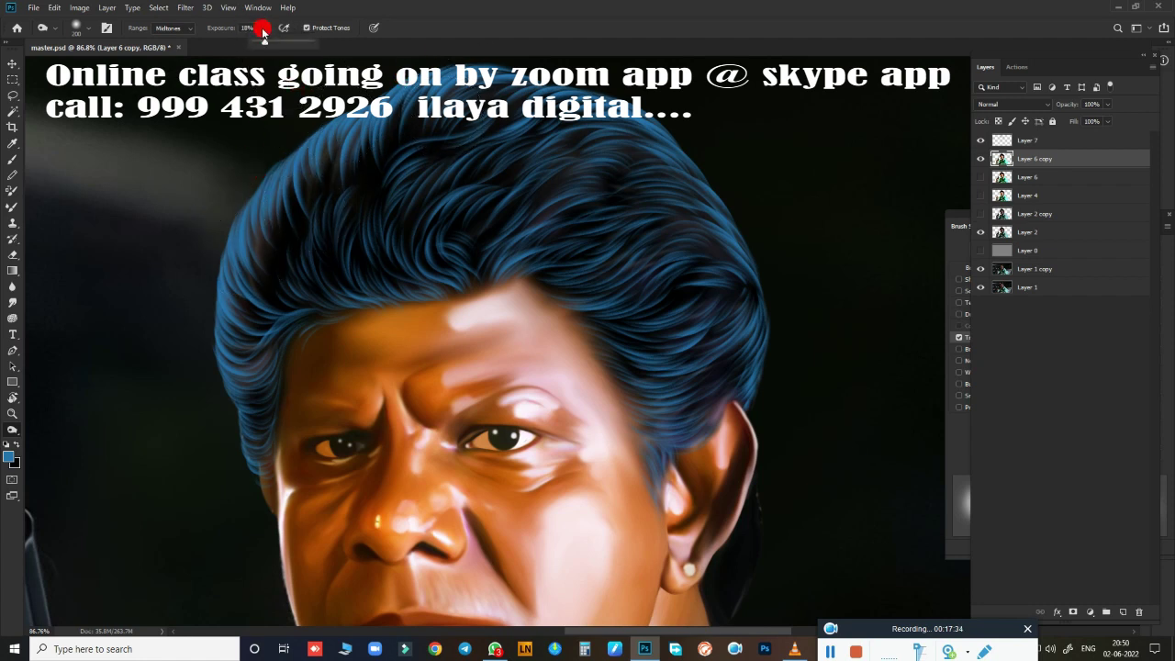
left_click(356, 152)
mouse_move(343, 176)
left_mouse_down()
mouse_move(436, 131)
mouse_move(643, 156)
mouse_move(277, 62)
left_mouse_up()
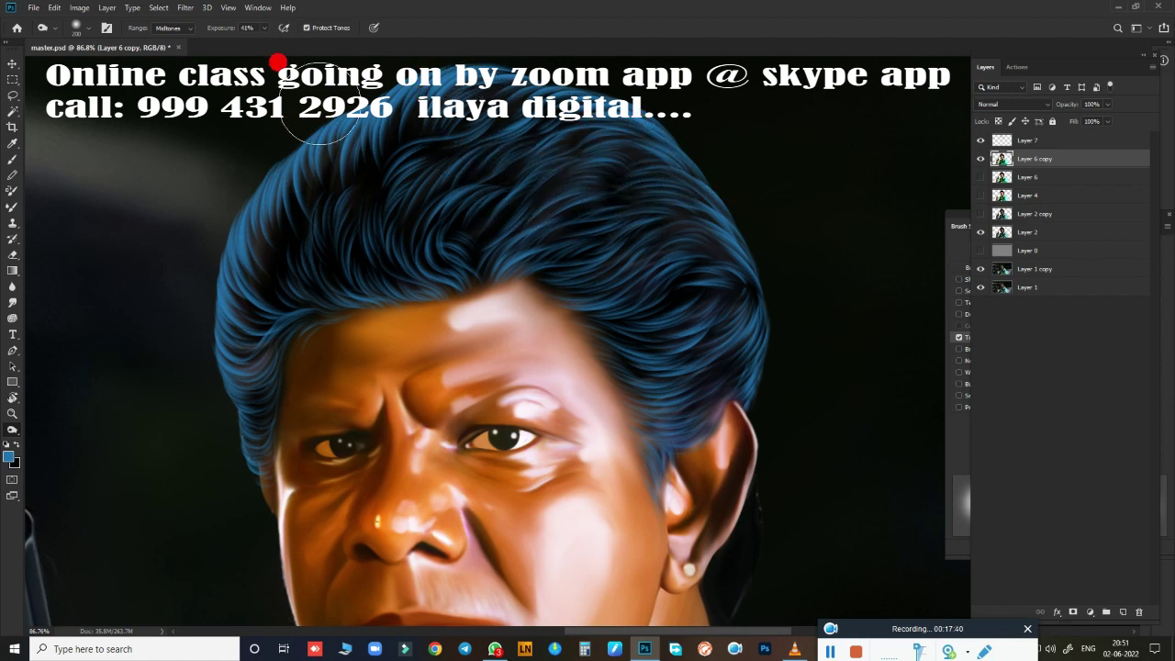
left_click(264, 28)
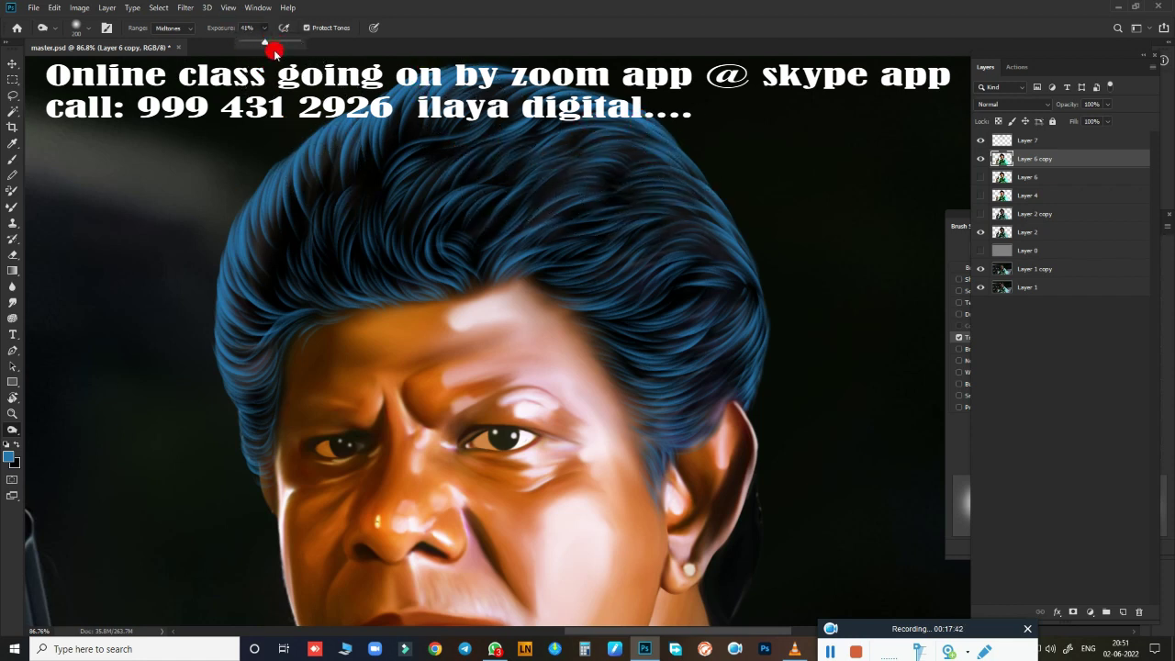
left_click(273, 44)
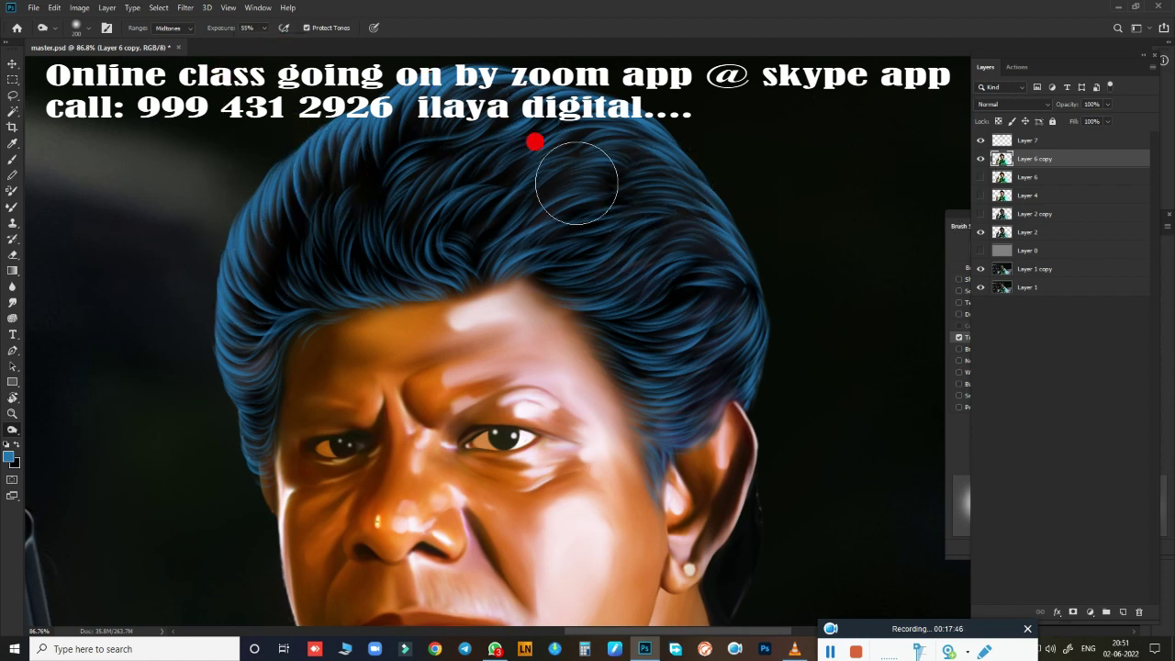
Step: Dodge the crown, then at 30% exposure lighten above the right temple and hairline
mouse_move(576, 184)
left_mouse_down()
mouse_move(538, 205)
mouse_move(741, 328)
mouse_move(771, 285)
mouse_move(716, 359)
mouse_move(732, 339)
mouse_move(734, 377)
mouse_move(661, 333)
mouse_move(661, 420)
mouse_move(649, 386)
mouse_move(713, 383)
mouse_move(707, 324)
mouse_move(669, 386)
left_mouse_up()
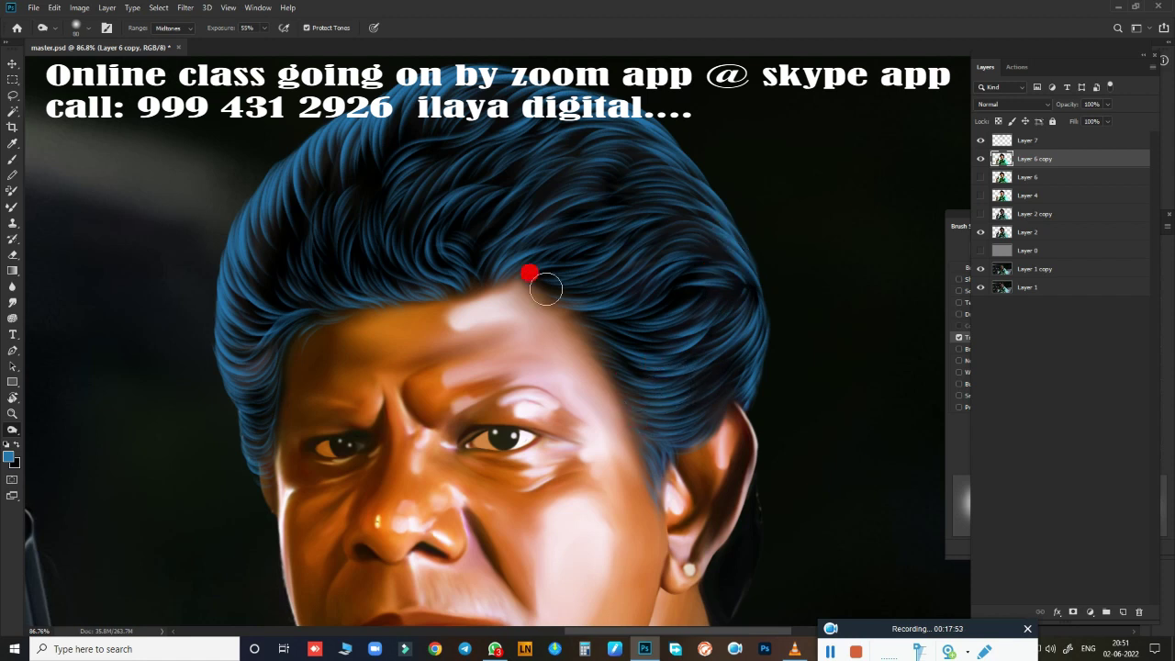
left_click_drag(253, 27, 262, 34)
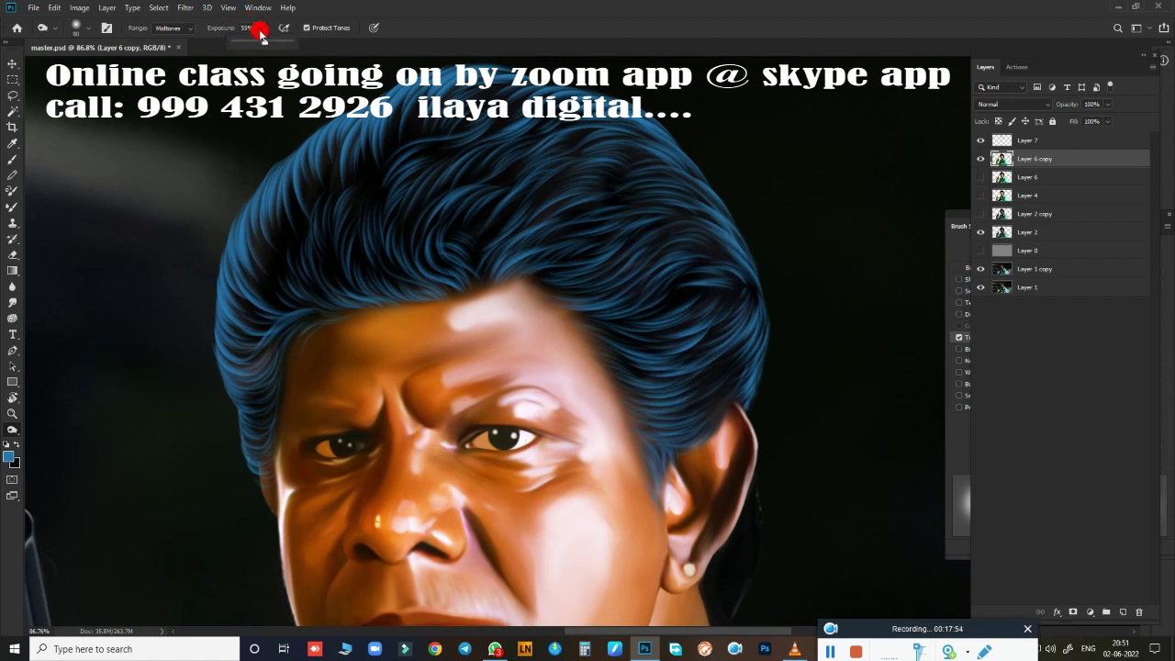
left_click(652, 436)
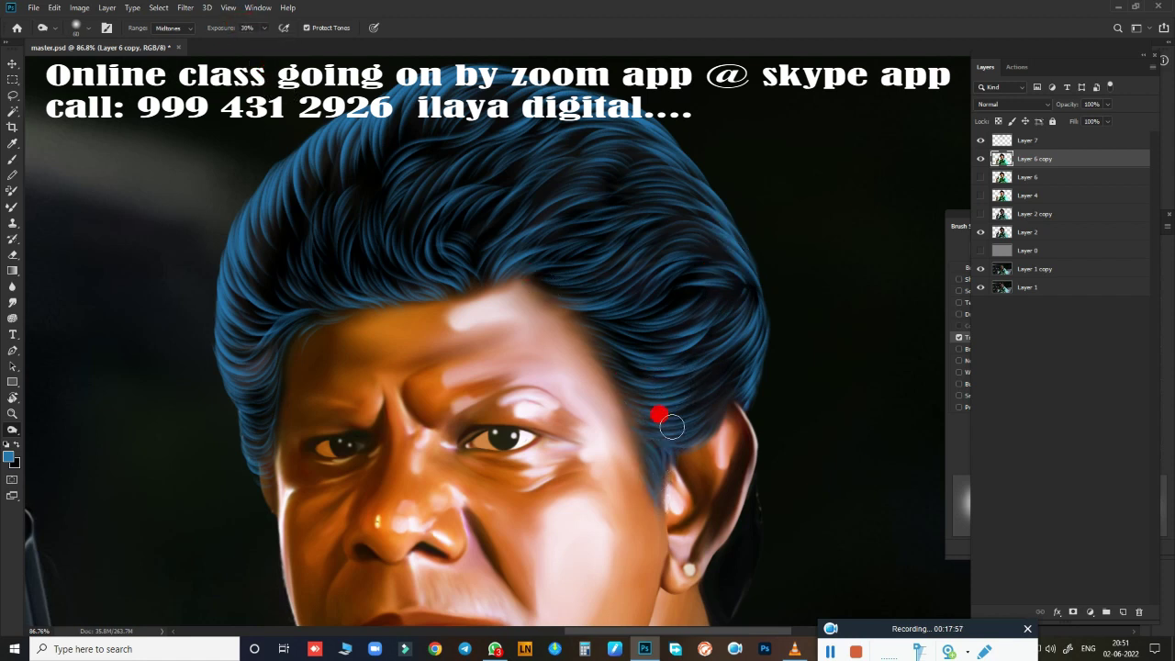
mouse_move(644, 395)
left_mouse_down()
mouse_move(586, 289)
mouse_move(612, 332)
left_mouse_up()
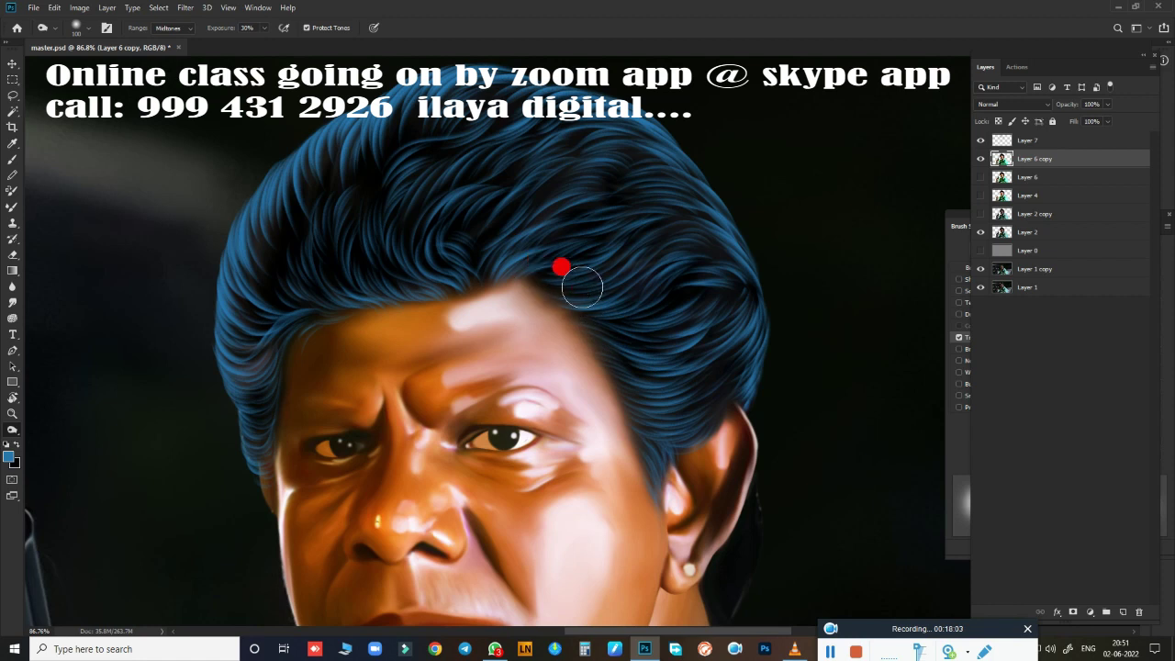
mouse_move(582, 287)
left_mouse_down()
mouse_move(504, 252)
mouse_move(293, 304)
mouse_move(321, 183)
mouse_move(210, 406)
mouse_move(257, 315)
mouse_move(268, 330)
mouse_move(255, 308)
mouse_move(236, 387)
mouse_move(297, 163)
mouse_move(401, 137)
mouse_move(251, 269)
mouse_move(317, 141)
mouse_move(519, 101)
mouse_move(530, 114)
mouse_move(657, 112)
mouse_move(508, 173)
mouse_move(548, 230)
mouse_move(309, 288)
mouse_move(491, 210)
mouse_move(503, 144)
mouse_move(568, 237)
mouse_move(603, 249)
mouse_move(417, 103)
mouse_move(787, 255)
mouse_move(712, 164)
mouse_move(719, 214)
mouse_move(884, 501)
left_mouse_up()
key("]")
key("]")
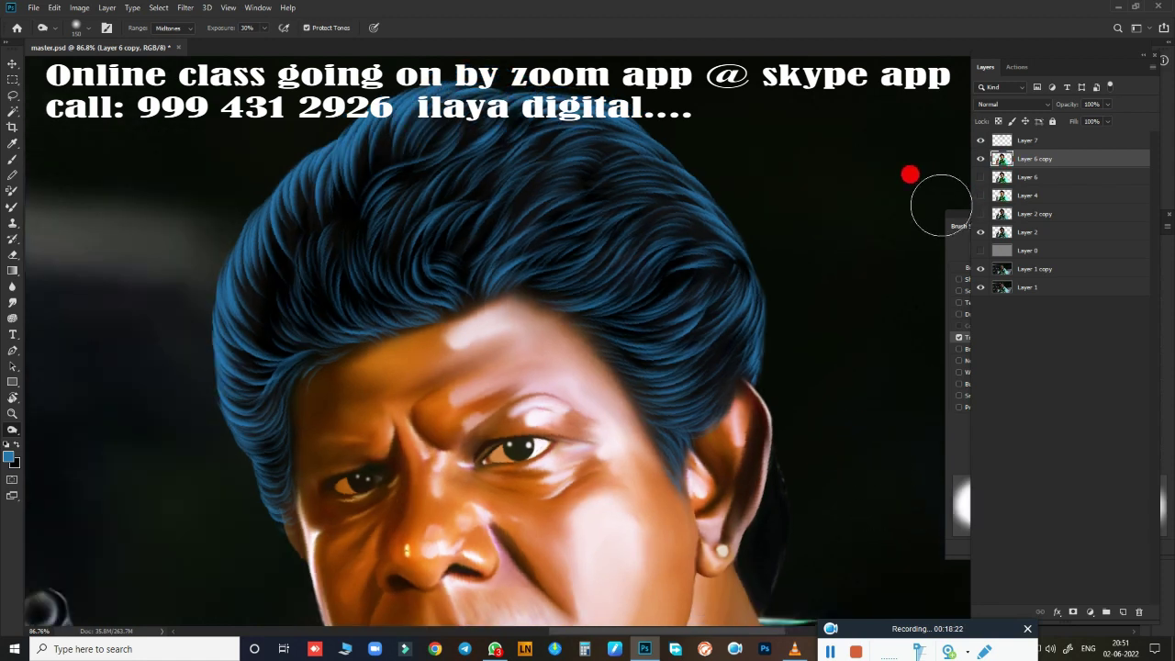
left_click(1032, 147)
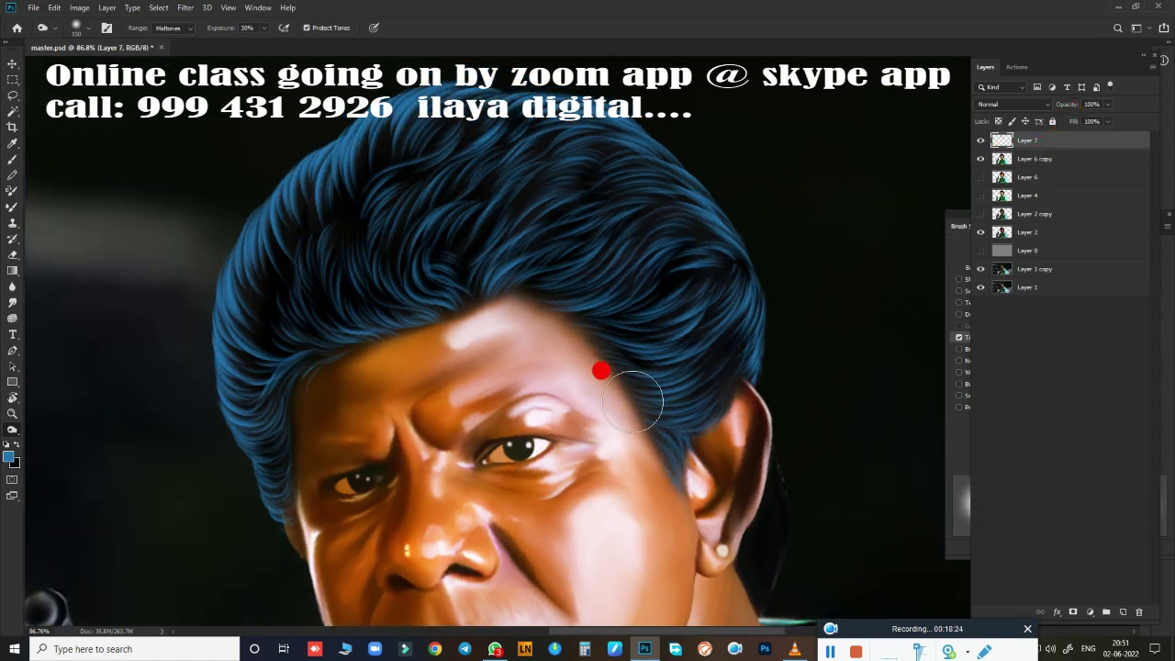
Step: Create a new Layer 8 directly beneath Layer 7
scroll(787, 380, "down", 5)
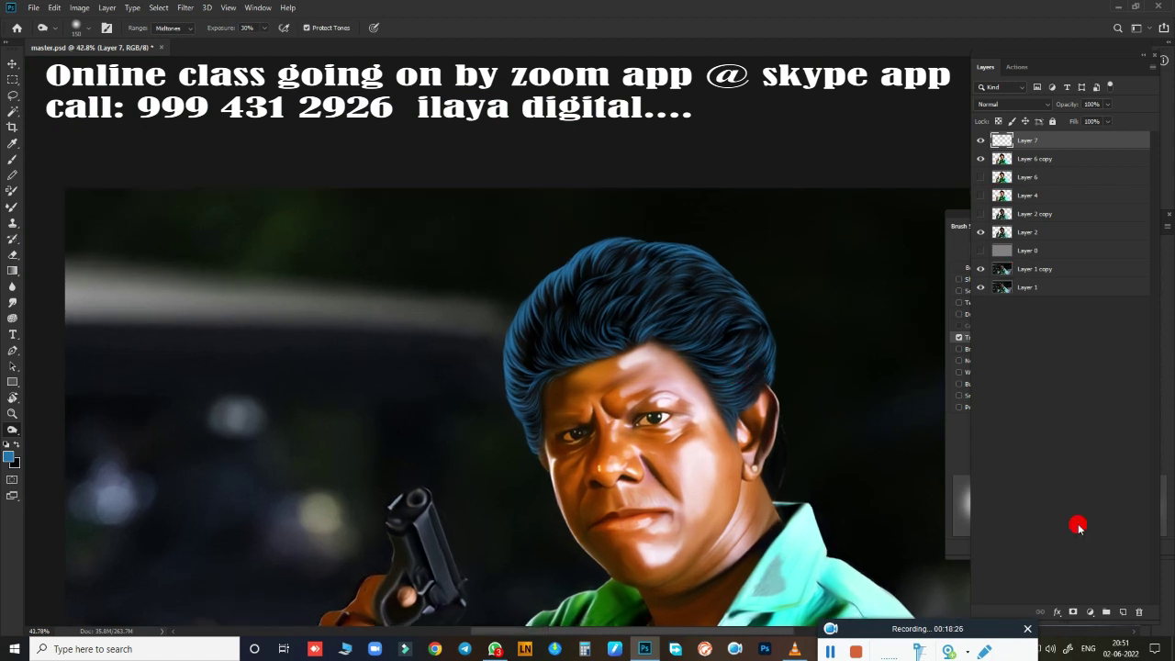
left_click(1122, 611)
key("ctrl+bracketleft")
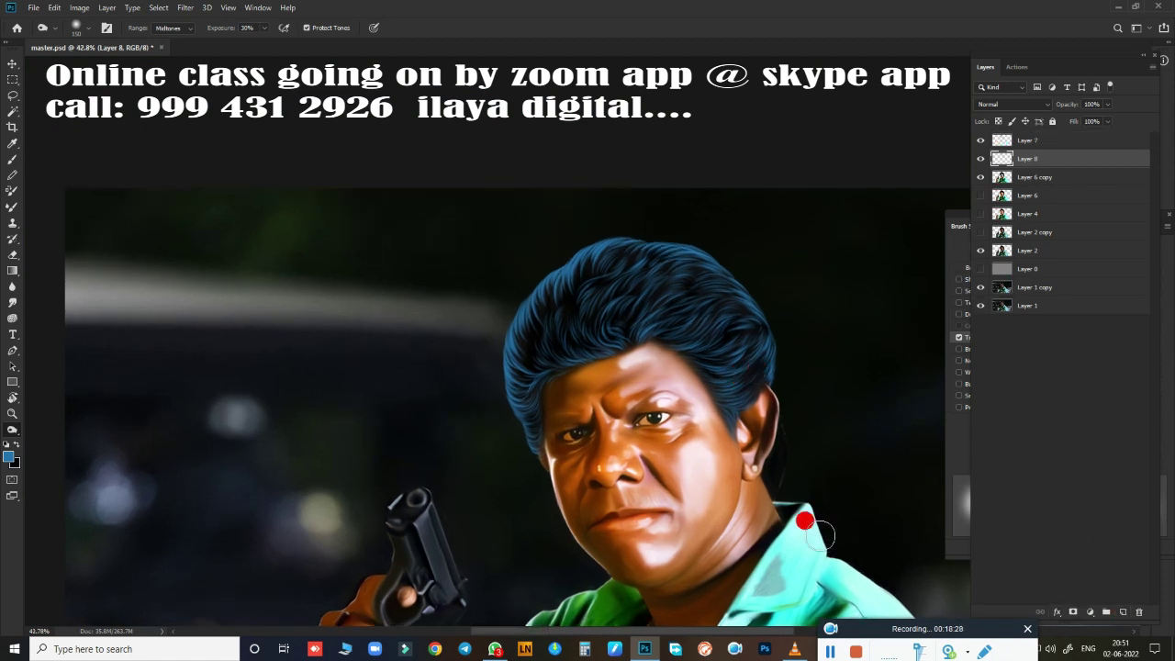
key("b")
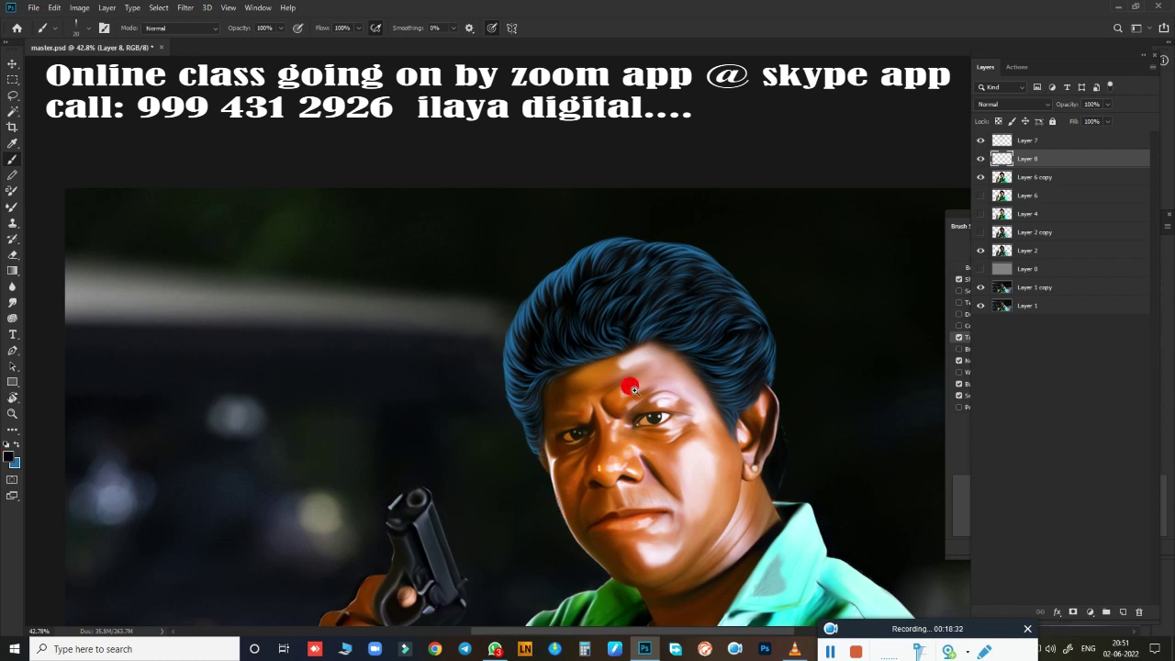
Step: Zoom in, tilt the view 19 degrees and pan to the brow with the Brush ready
scroll(633, 389, "up", 2)
scroll(682, 414, "up", 2)
scroll(700, 425, "up", 1)
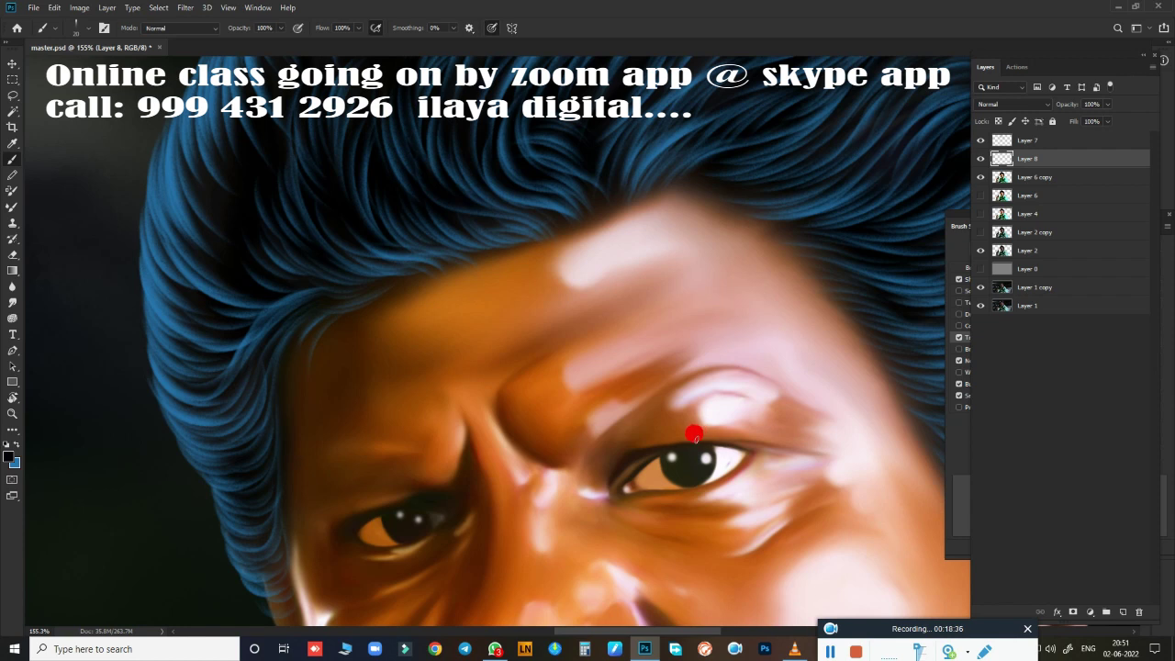
key("r")
left_click_drag(365, 459, 341, 333)
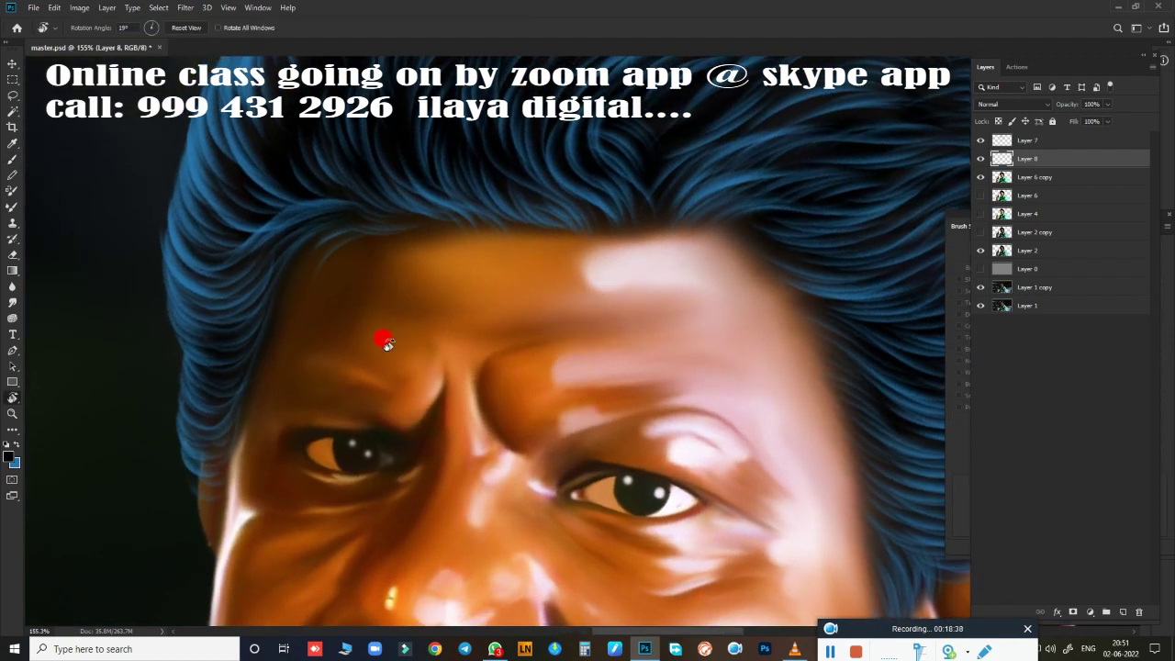
scroll(493, 349, "up", 1)
scroll(507, 355, "up", 1)
mouse_move(508, 355)
left_mouse_down()
mouse_move(666, 314)
mouse_move(609, 367)
mouse_move(620, 377)
left_mouse_up()
mouse_move(571, 419)
left_mouse_down()
mouse_move(601, 270)
mouse_move(619, 288)
mouse_move(606, 407)
mouse_move(588, 429)
left_mouse_up()
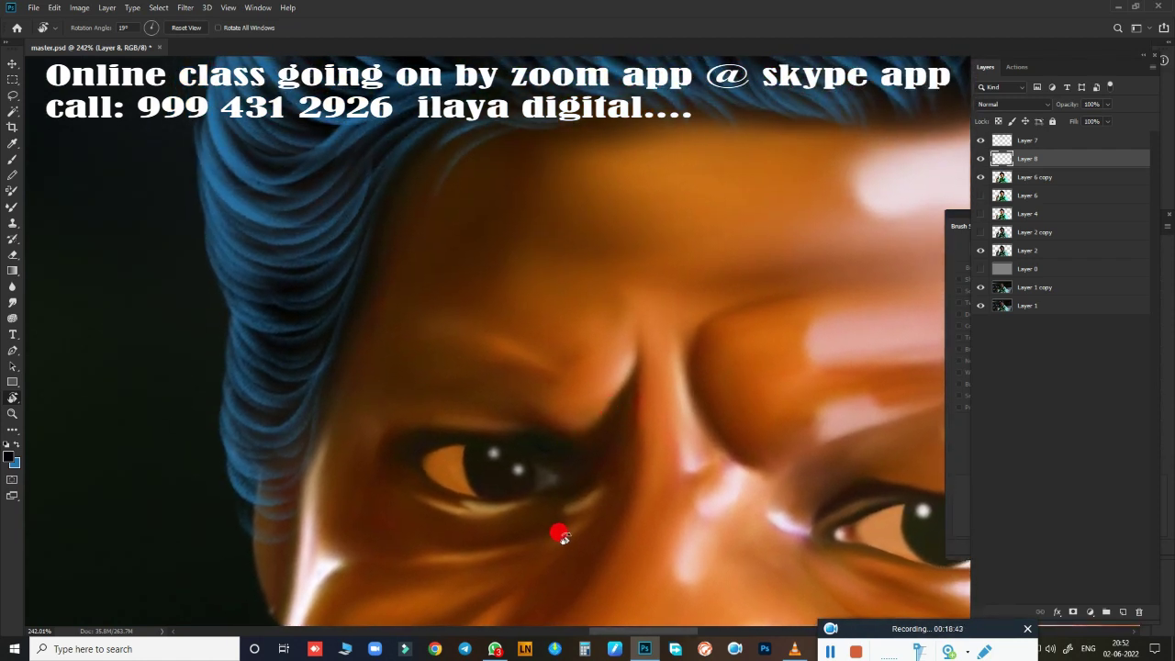
key("b")
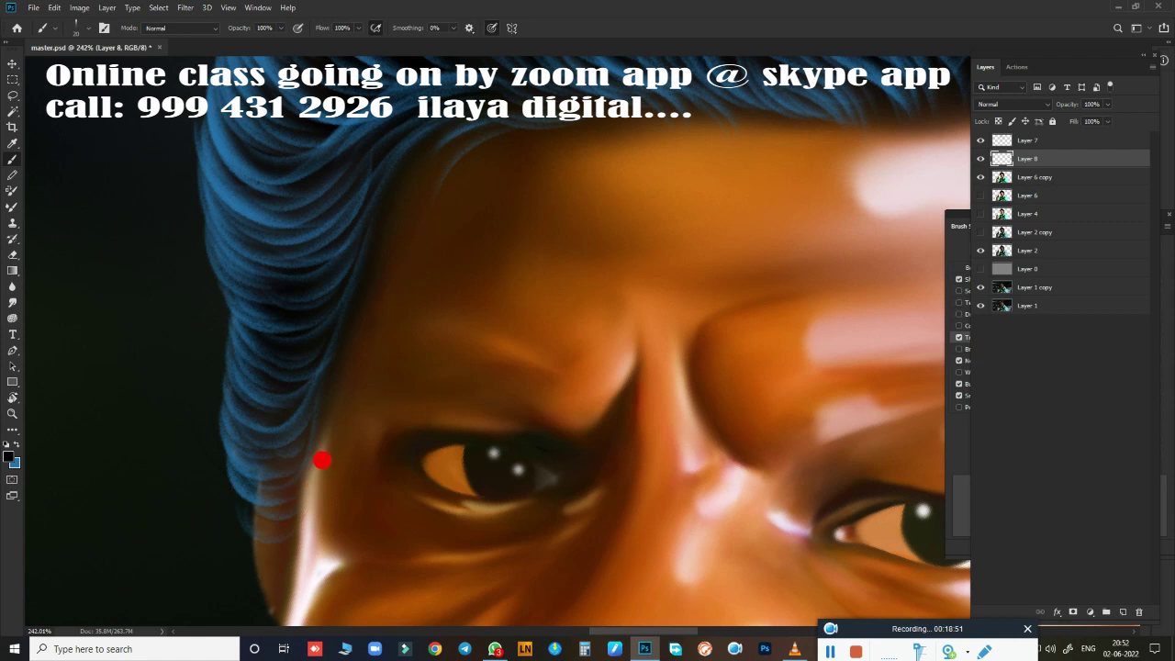
Step: Show grey Layer 0 and paint faint strands beside the head and on the hair's upper edge
left_click(986, 269)
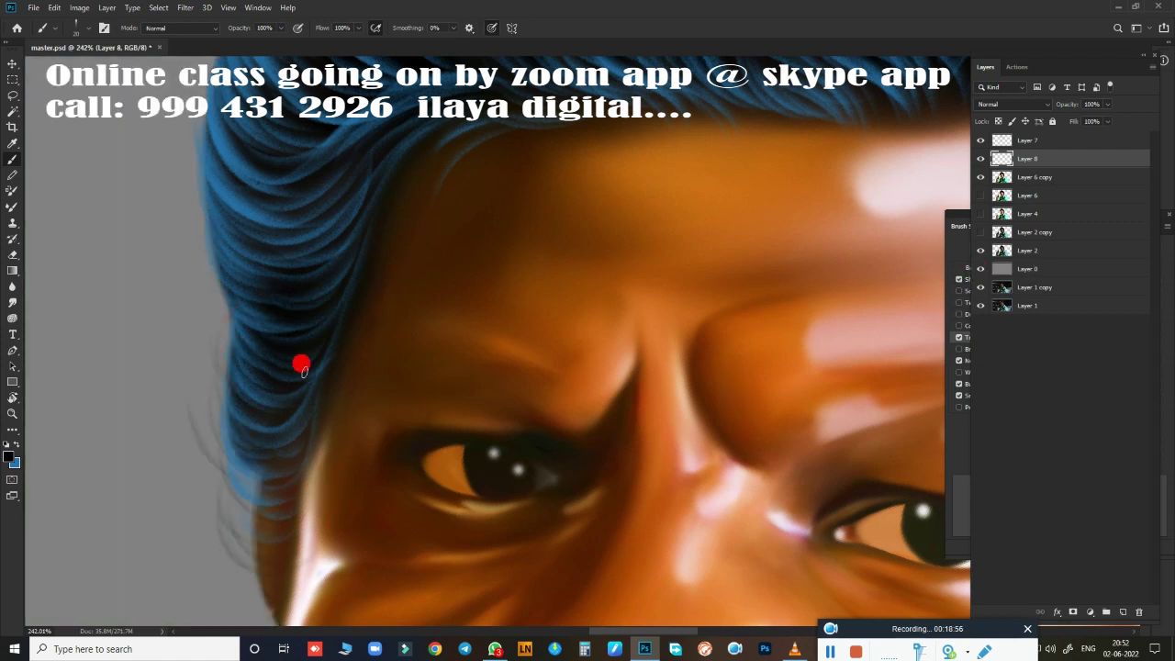
left_click_drag(196, 396, 194, 312)
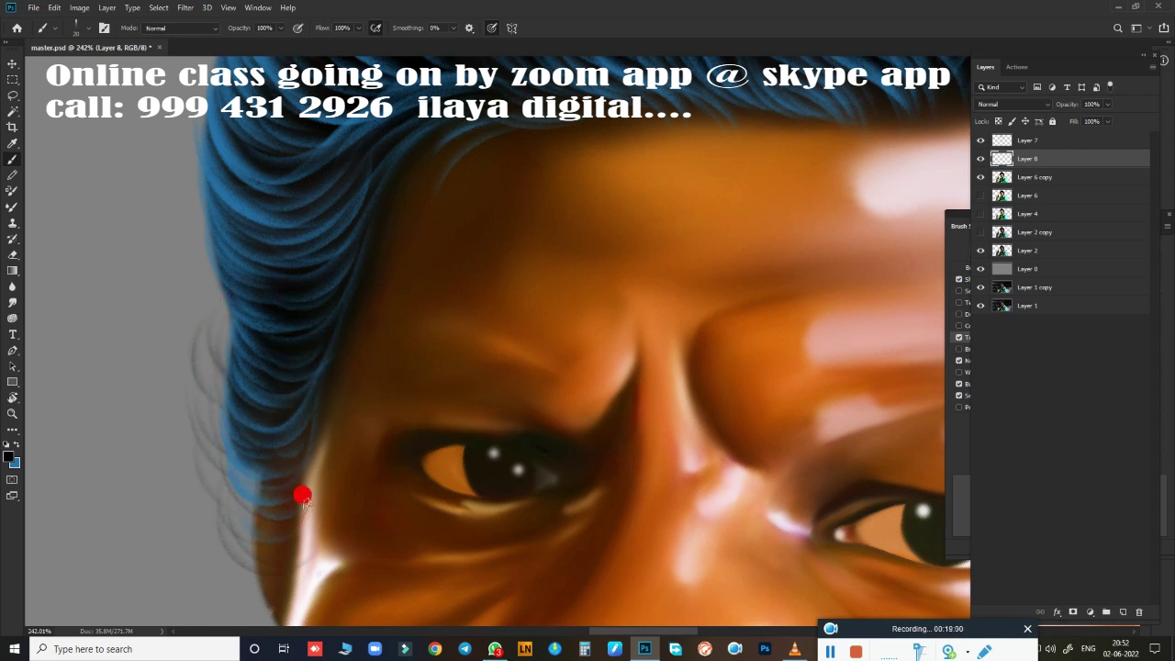
scroll(395, 552, "up", 5)
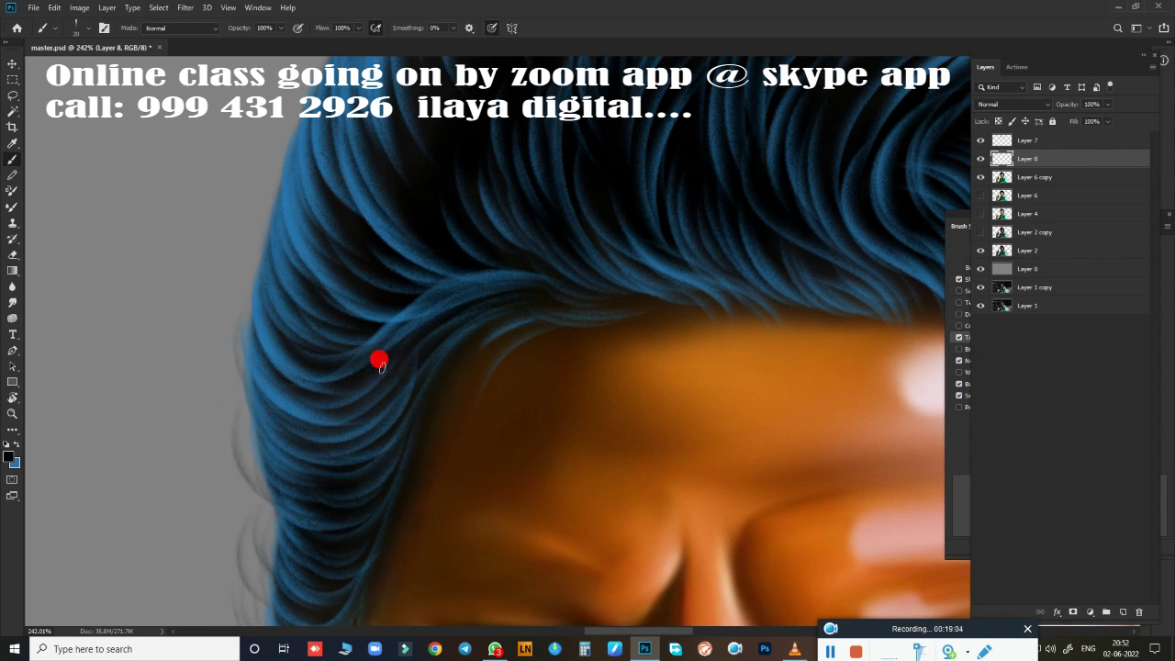
scroll(380, 361, "up", 3)
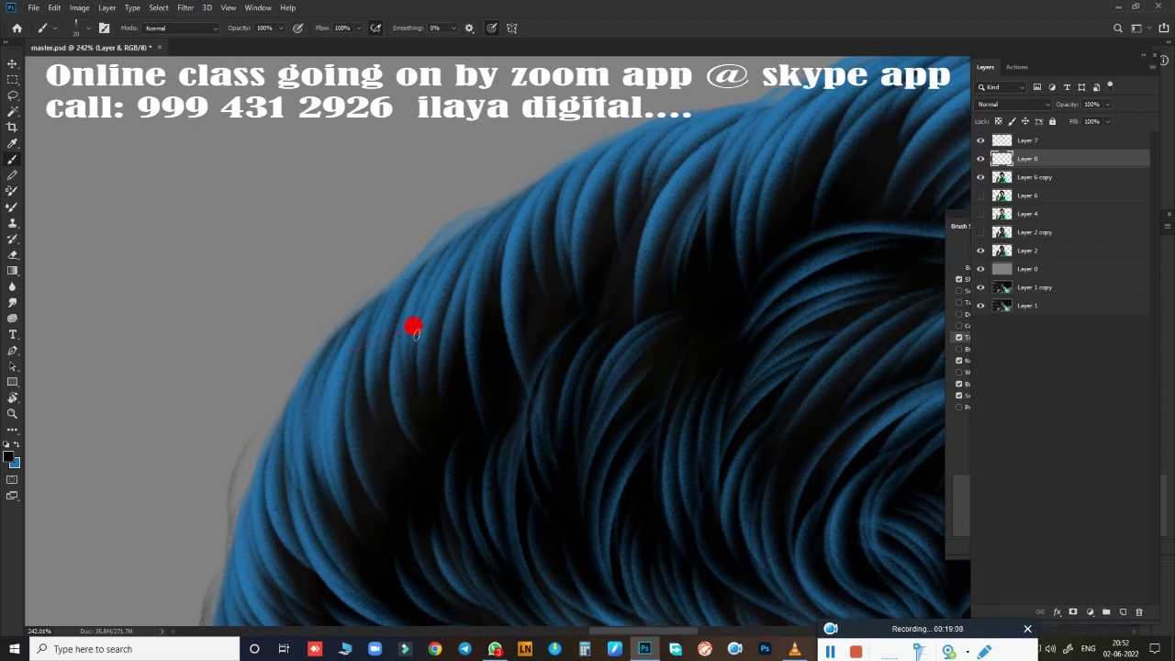
left_click_drag(266, 440, 615, 134)
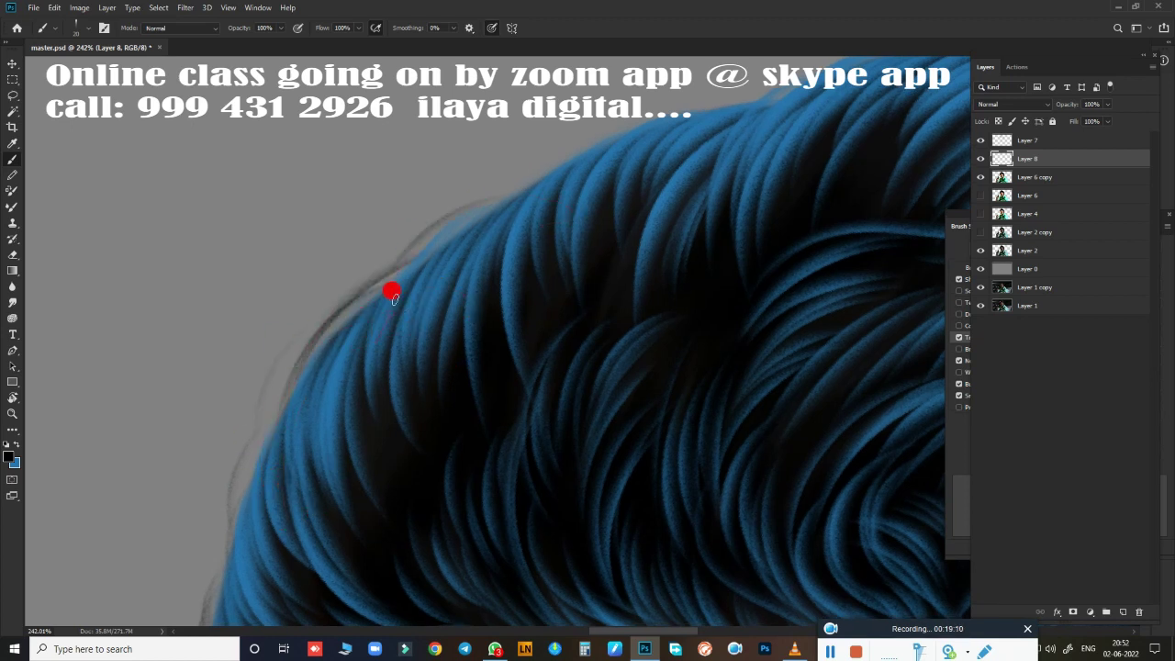
Step: Paint a dark outline along the top of the hair toward its right edge
left_click_drag(758, 246, 708, 123)
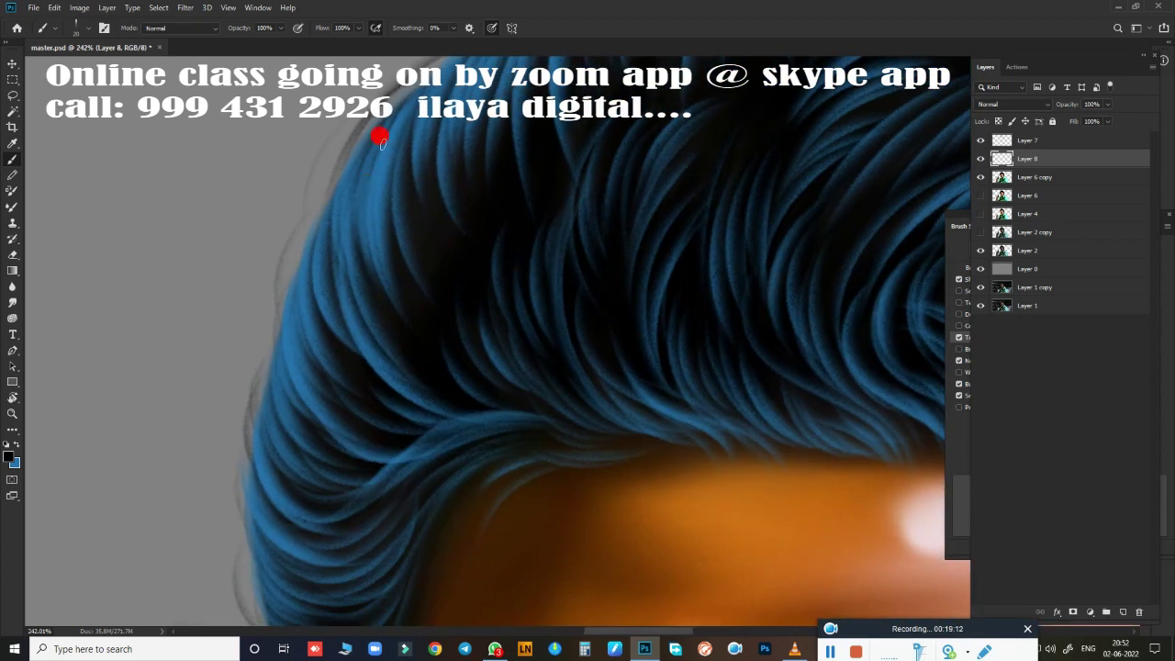
scroll(281, 472, "up", 3)
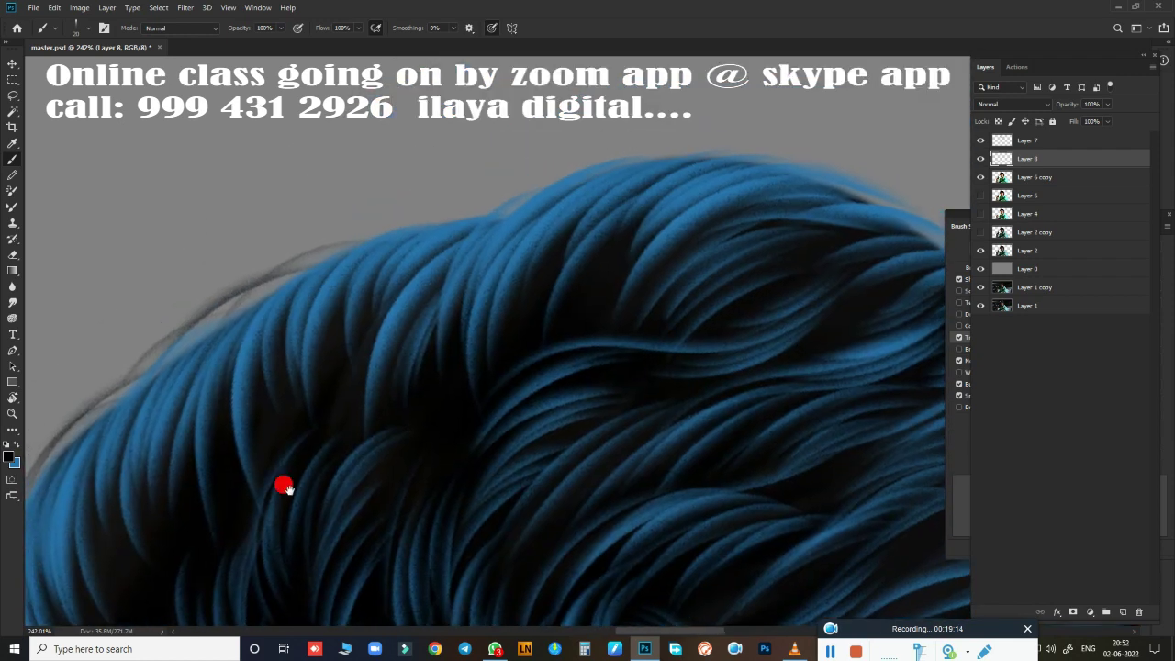
scroll(284, 486, "up", 2)
left_click_drag(404, 232, 808, 171)
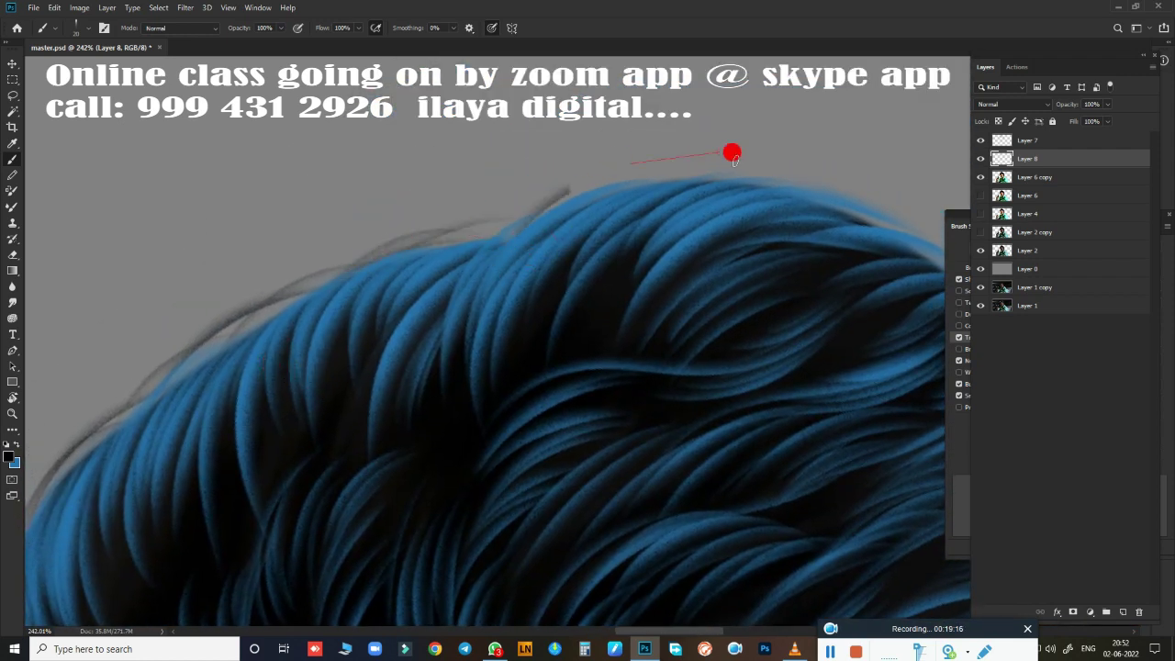
left_click_drag(836, 283, 386, 260)
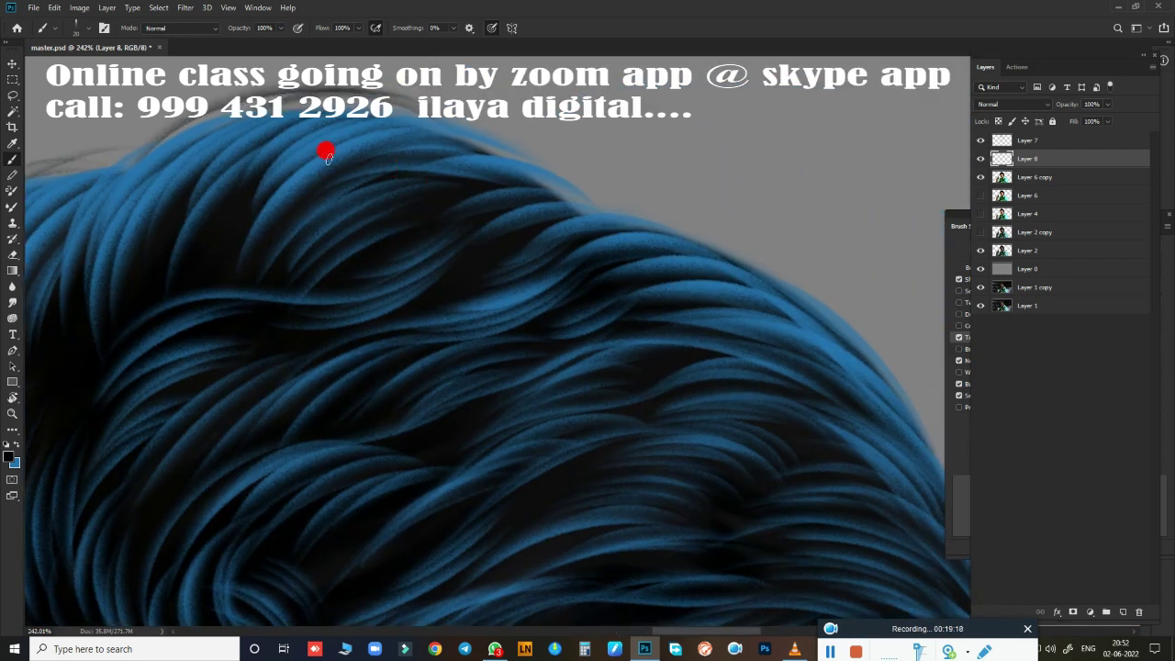
left_click_drag(423, 121, 597, 193)
mouse_move(642, 284)
left_mouse_down()
mouse_move(394, 235)
mouse_move(307, 113)
left_mouse_up()
left_click_drag(459, 87, 592, 200)
left_click_drag(538, 270, 632, 414)
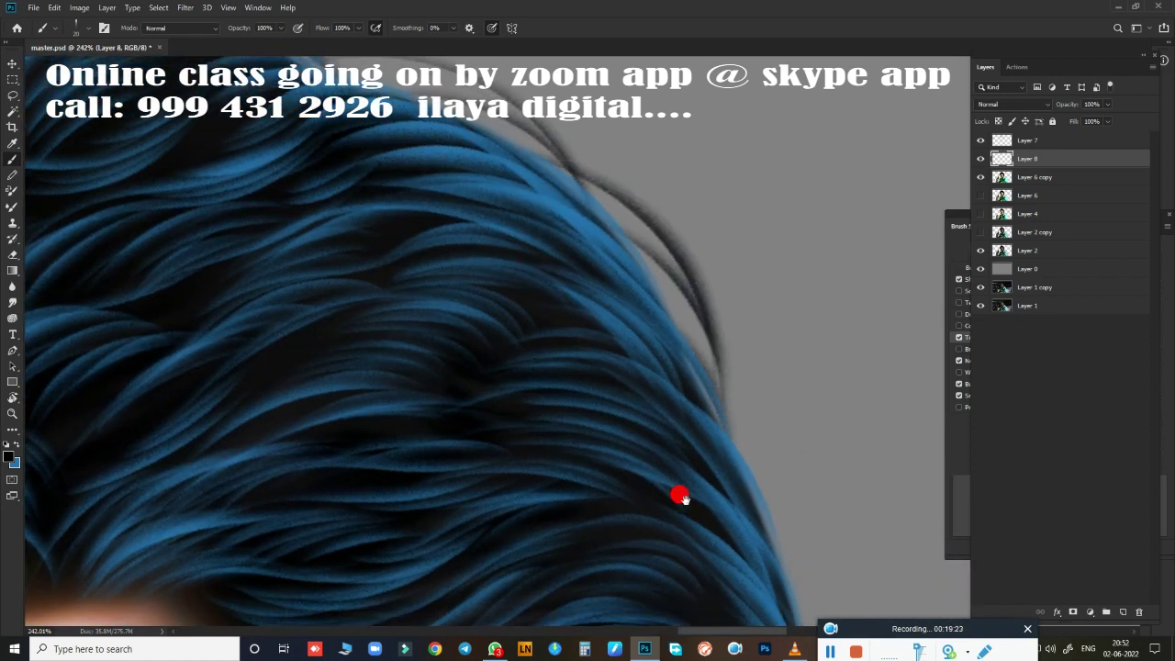
Step: Redo the right-edge outline as a dark stroke running down the hair toward the ear
left_click_drag(680, 496, 511, 156)
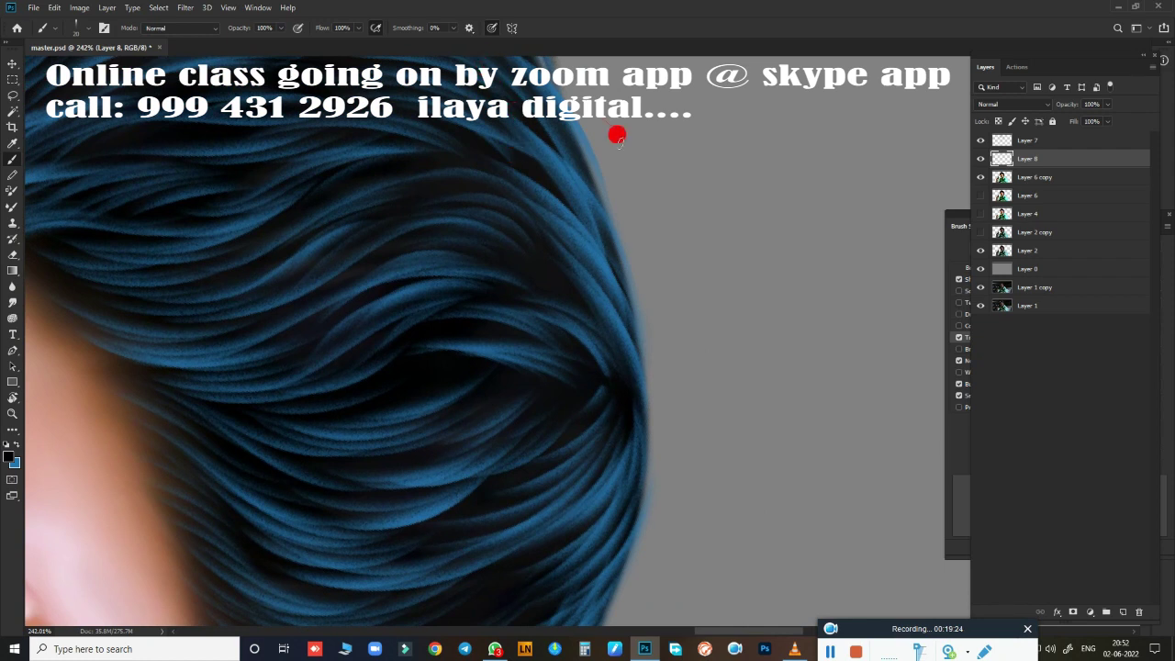
left_click_drag(617, 135, 647, 376)
left_click_drag(585, 314, 719, 105)
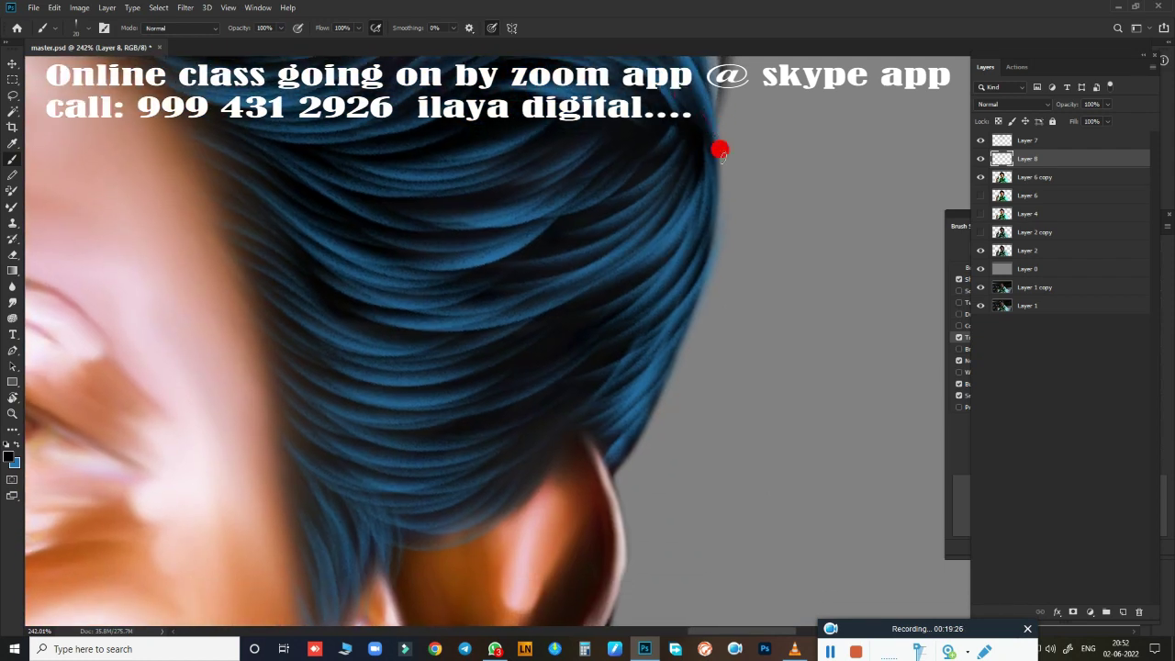
key("ctrl+shift+z")
key("ctrl+z")
left_click_drag(742, 223, 584, 480)
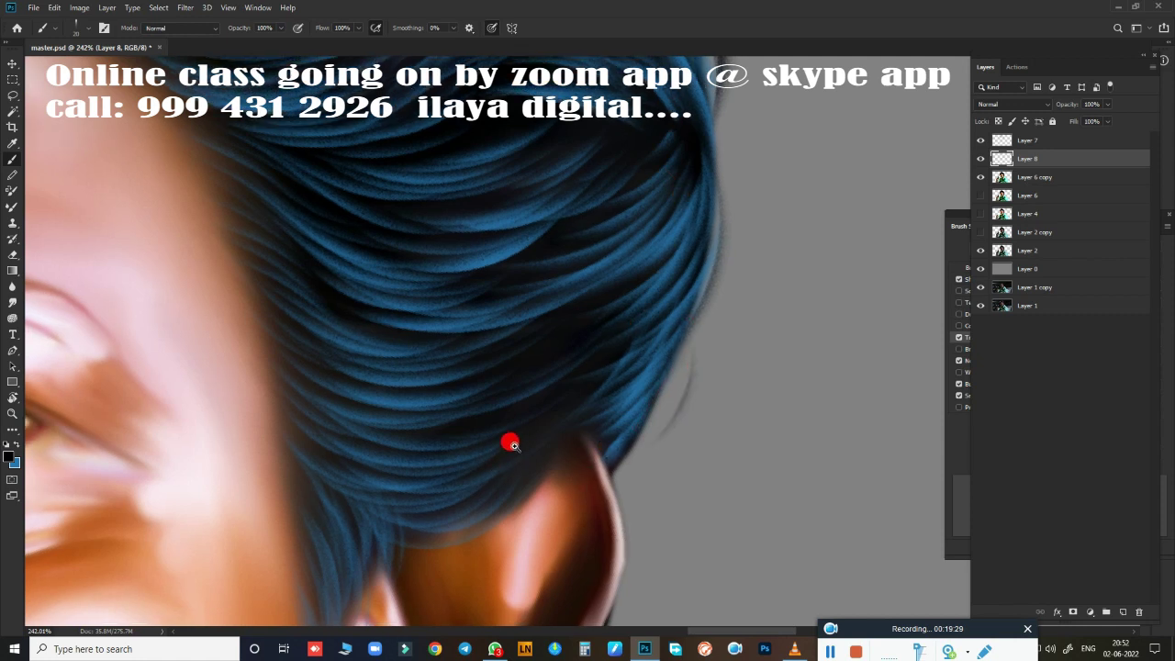
Step: Add fine dark strands over the ear's top edge and a faint strand along the lower hair edge
left_click_drag(510, 445, 682, 249)
scroll(597, 312, "down", 1)
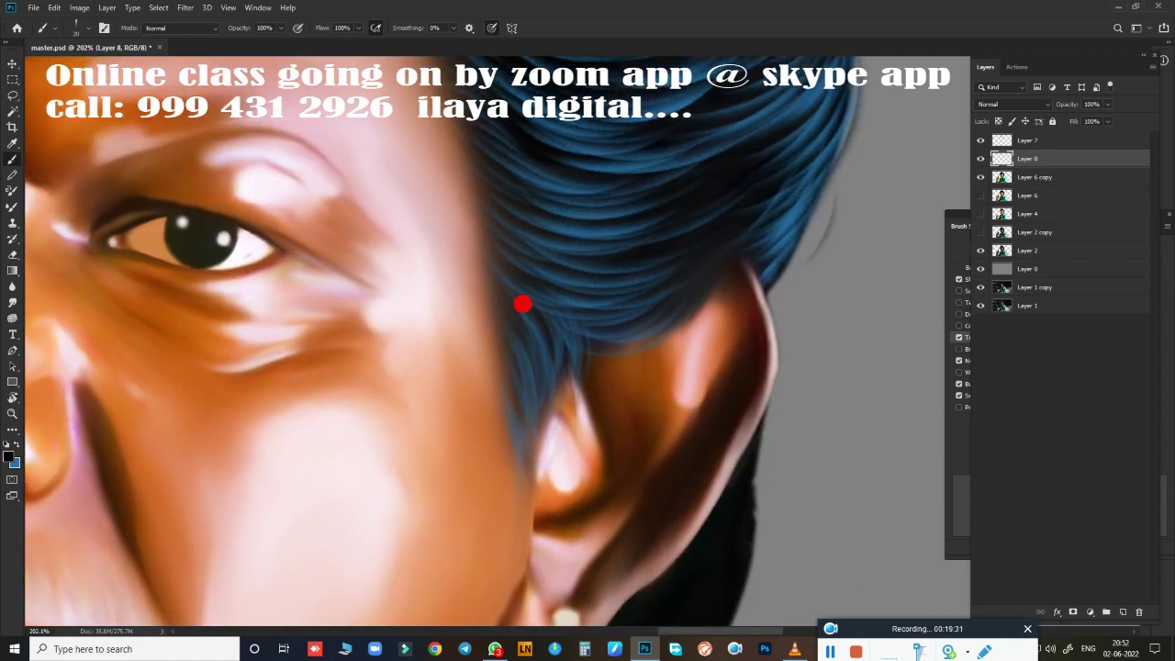
mouse_move(560, 353)
left_mouse_down()
mouse_move(498, 440)
mouse_move(530, 327)
mouse_move(548, 487)
mouse_move(489, 403)
mouse_move(525, 514)
mouse_move(503, 500)
left_mouse_up()
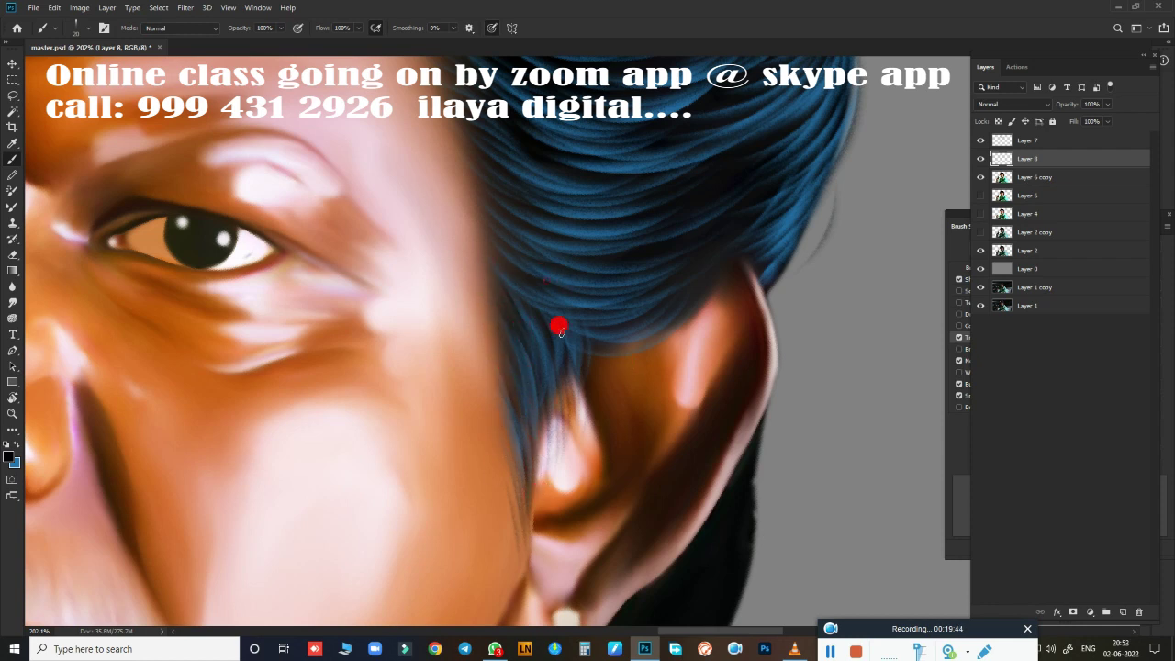
mouse_move(678, 341)
left_mouse_down()
mouse_move(596, 354)
mouse_move(707, 303)
left_mouse_up()
left_click_drag(587, 349, 745, 293)
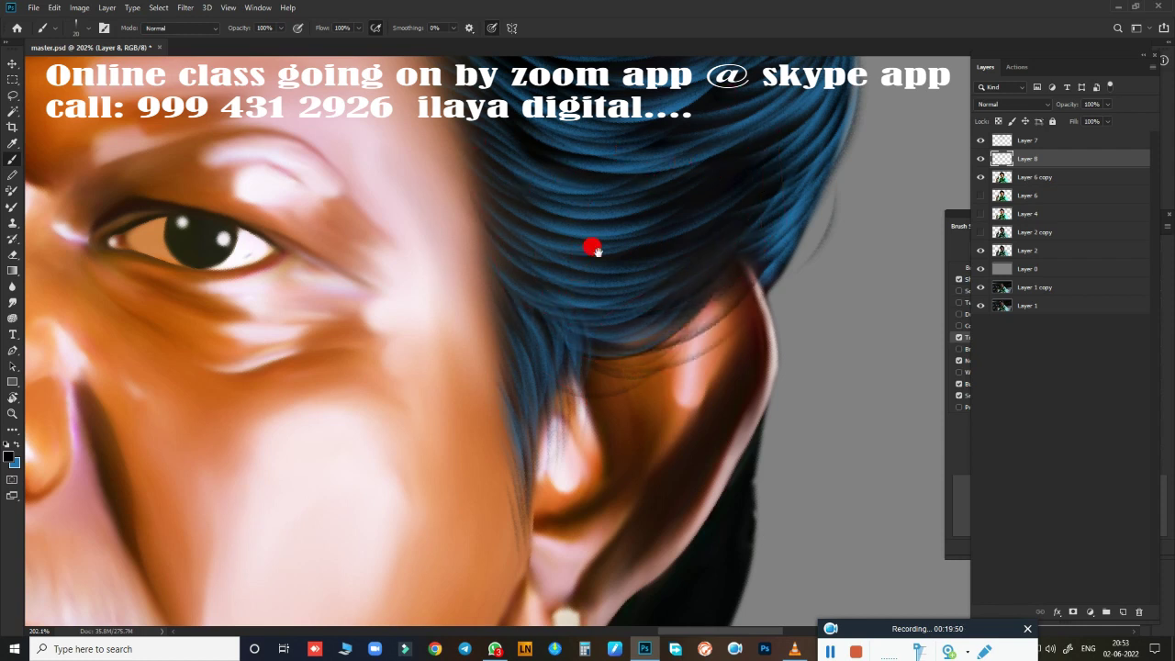
left_click_drag(595, 249, 546, 442)
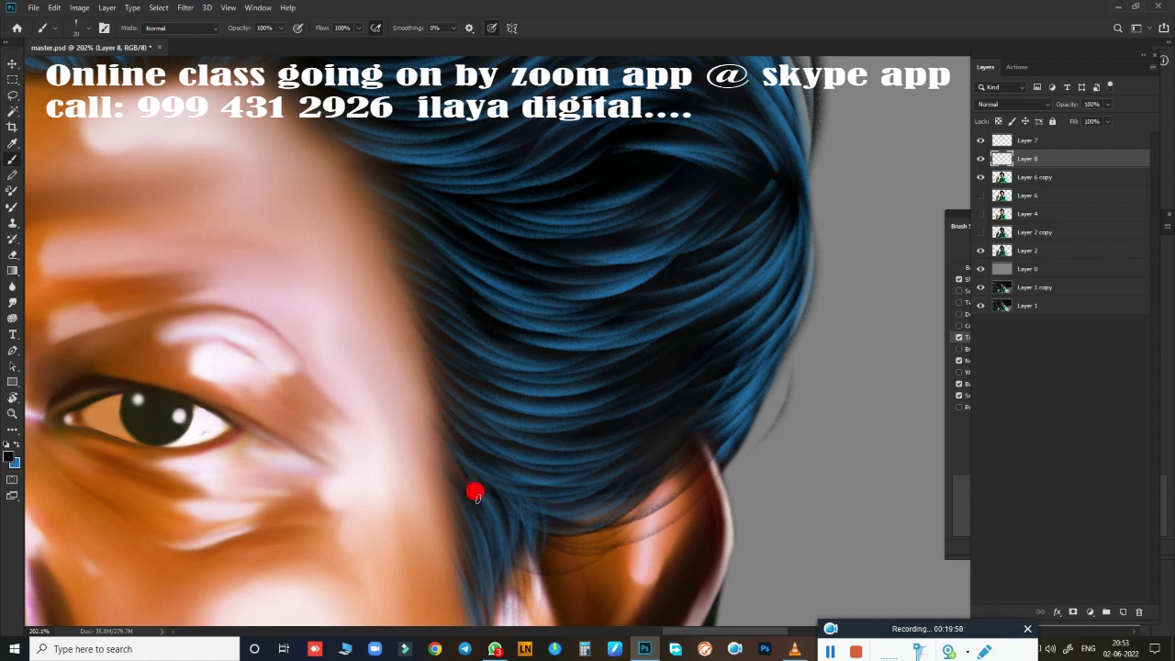
left_click_drag(475, 493, 545, 507)
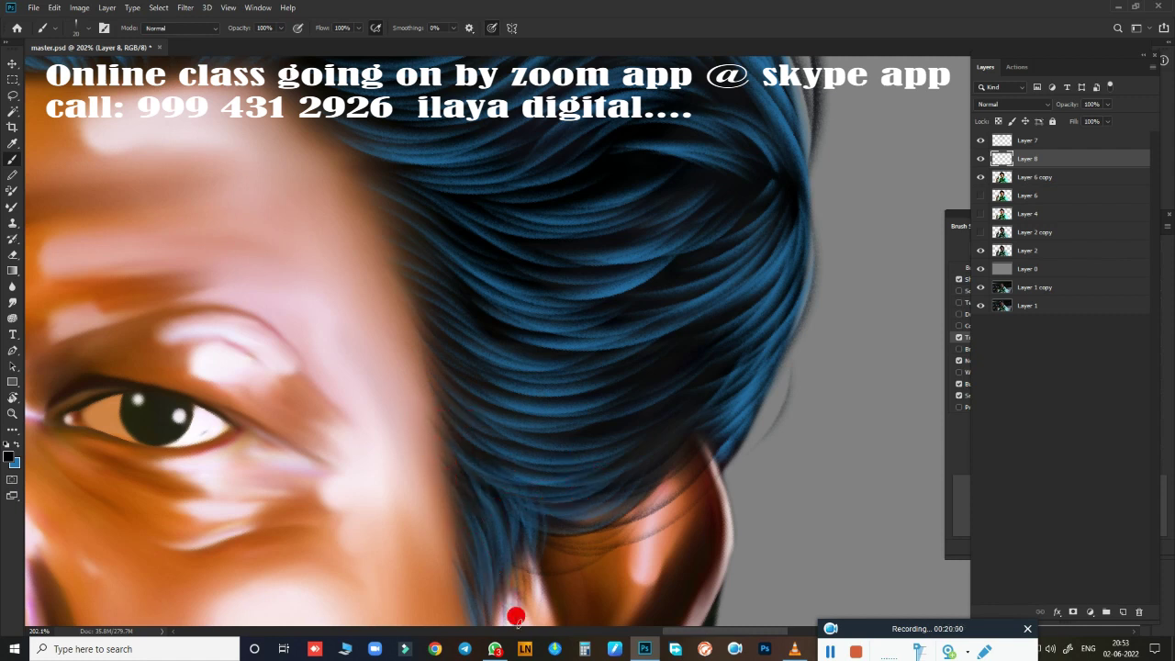
left_click_drag(558, 338, 637, 470)
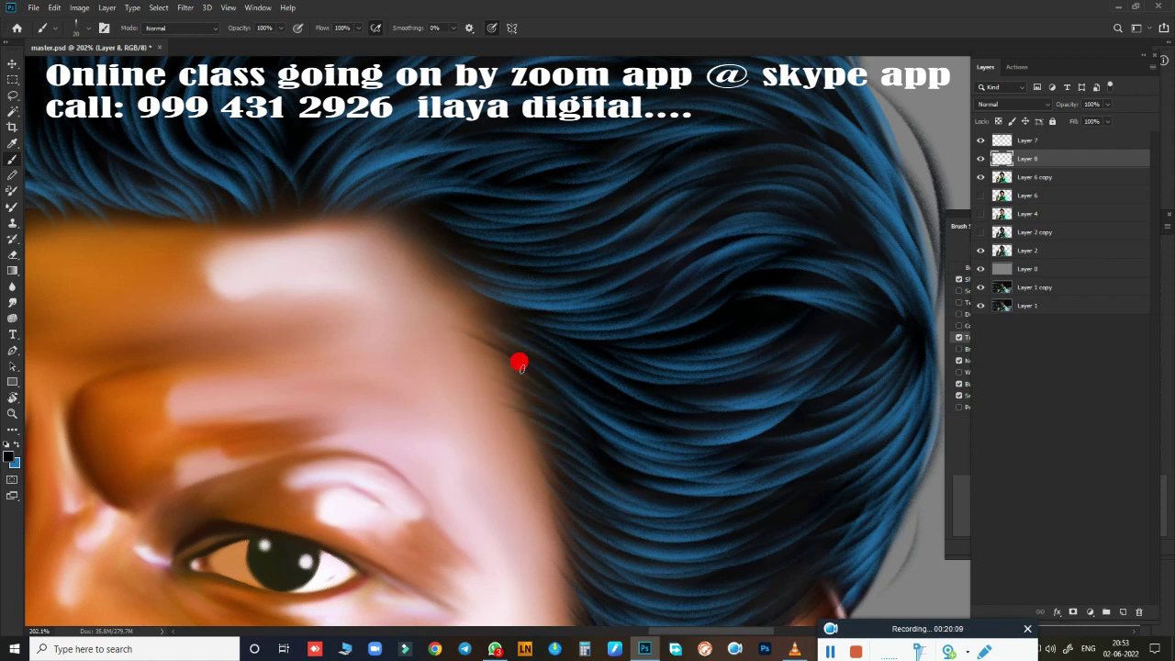
Step: Try a dark strand on the forehead hairline, undo it, and reframe the forehead
left_click_drag(682, 487, 521, 144)
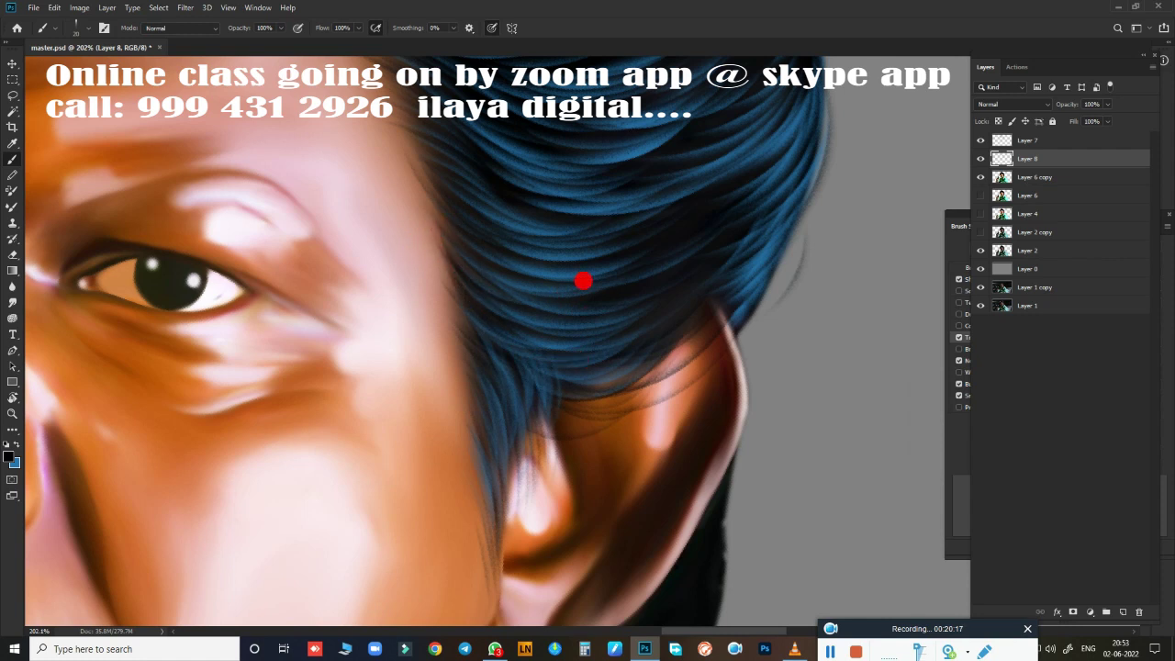
left_click_drag(433, 256, 597, 291)
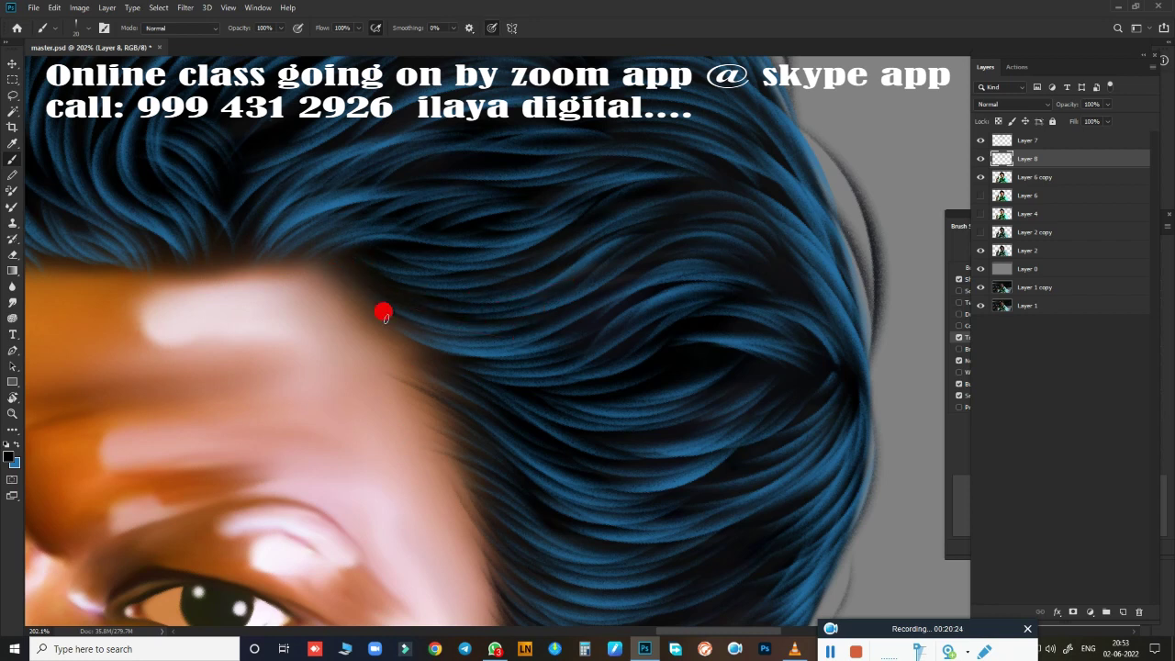
left_click_drag(384, 316, 464, 341)
key("ctrl+z")
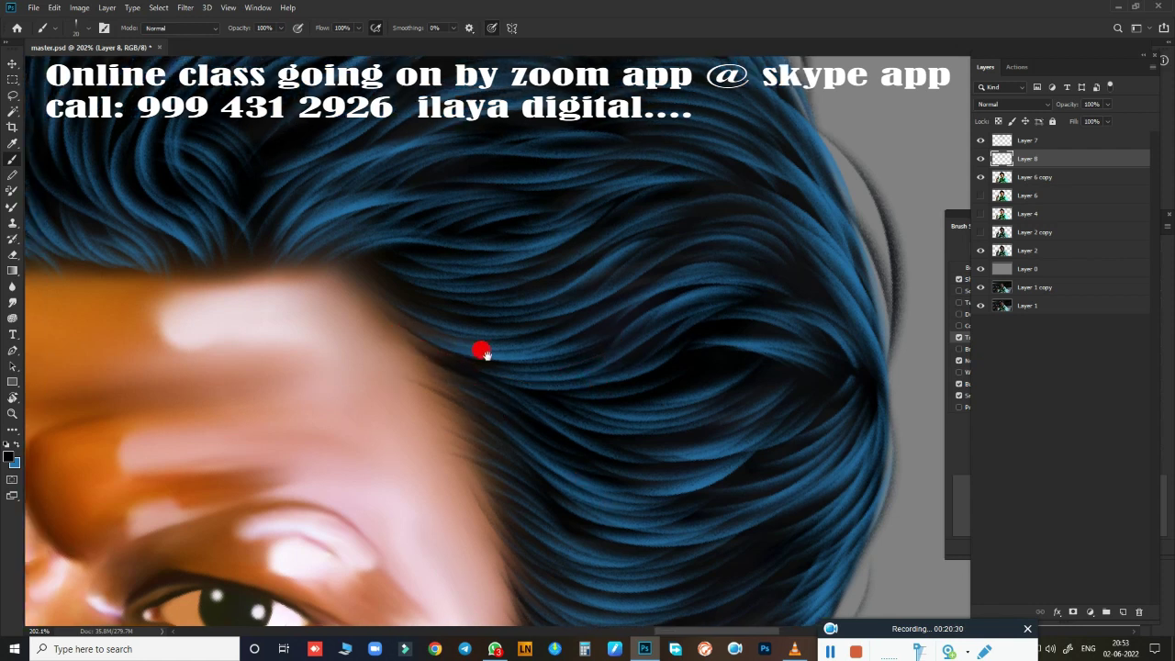
left_click_drag(480, 349, 615, 372)
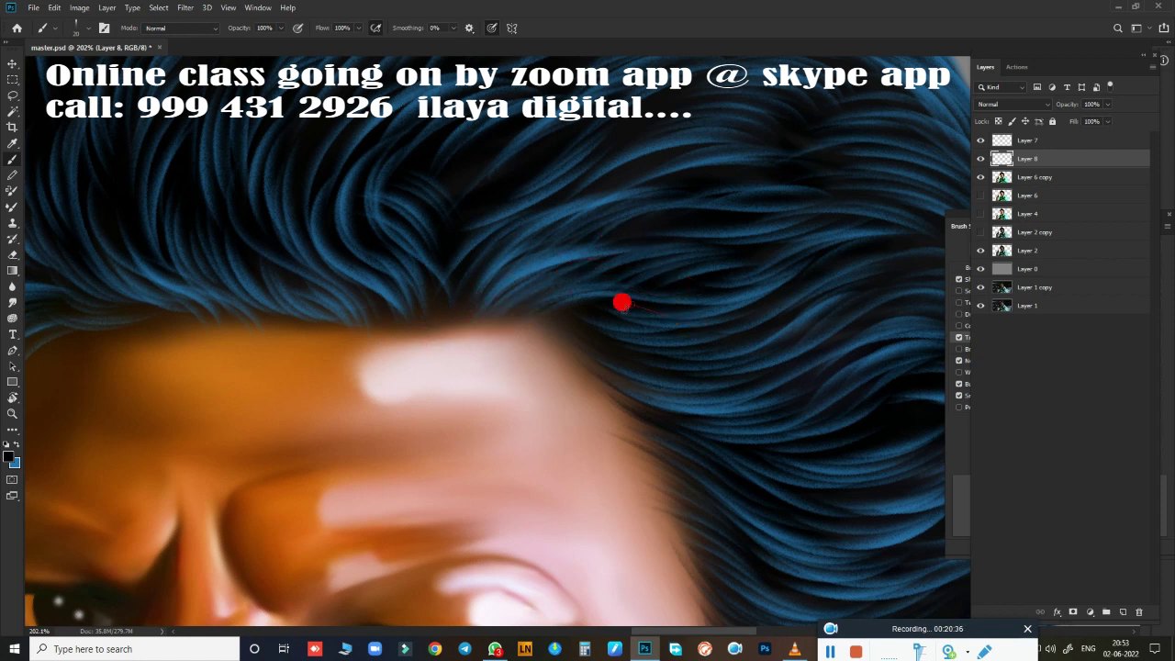
left_click_drag(484, 424, 597, 341)
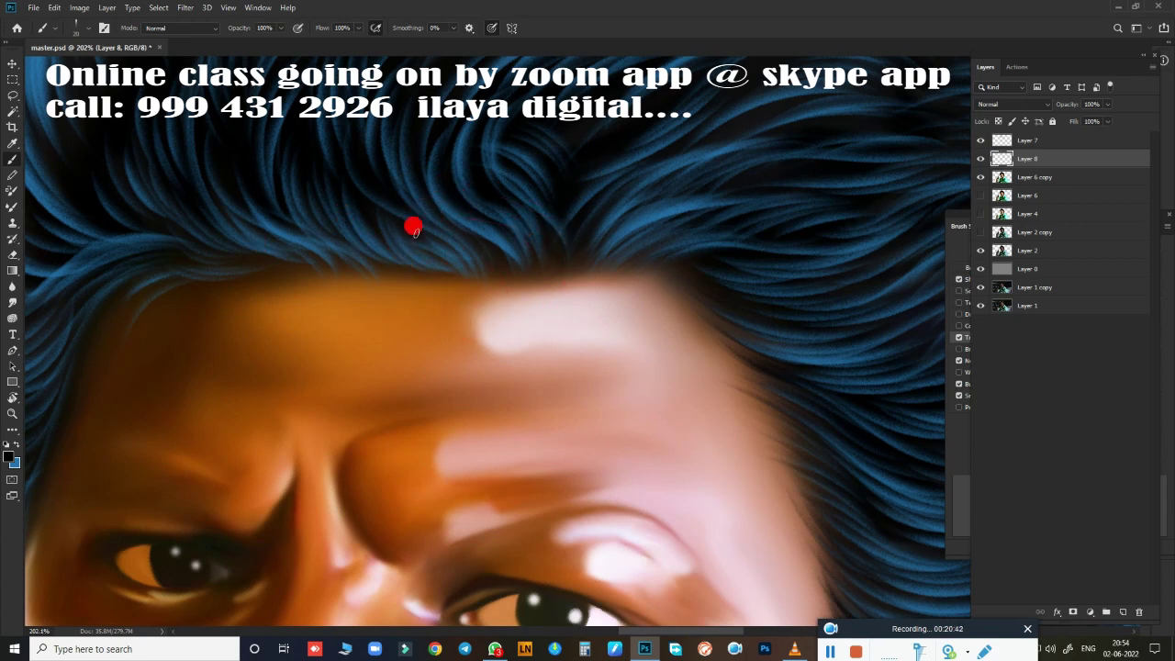
left_click_drag(376, 317, 530, 308)
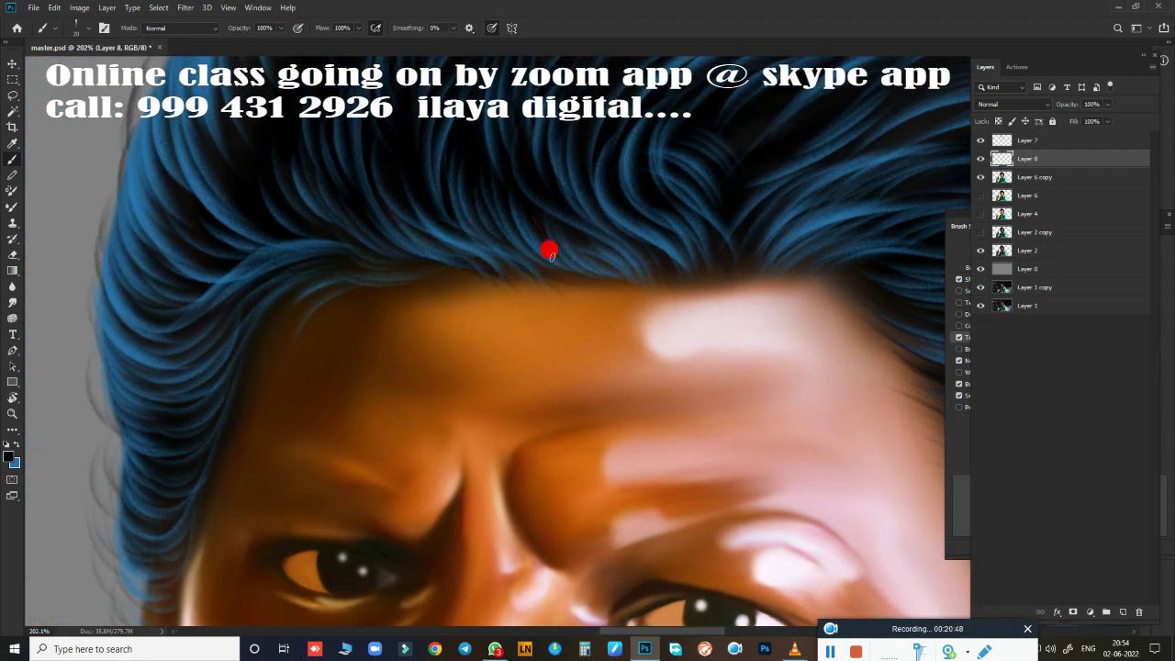
Step: Try a thin strand along the temple hairline, then undo it
scroll(642, 267, "down", 3)
scroll(541, 271, "left", 5)
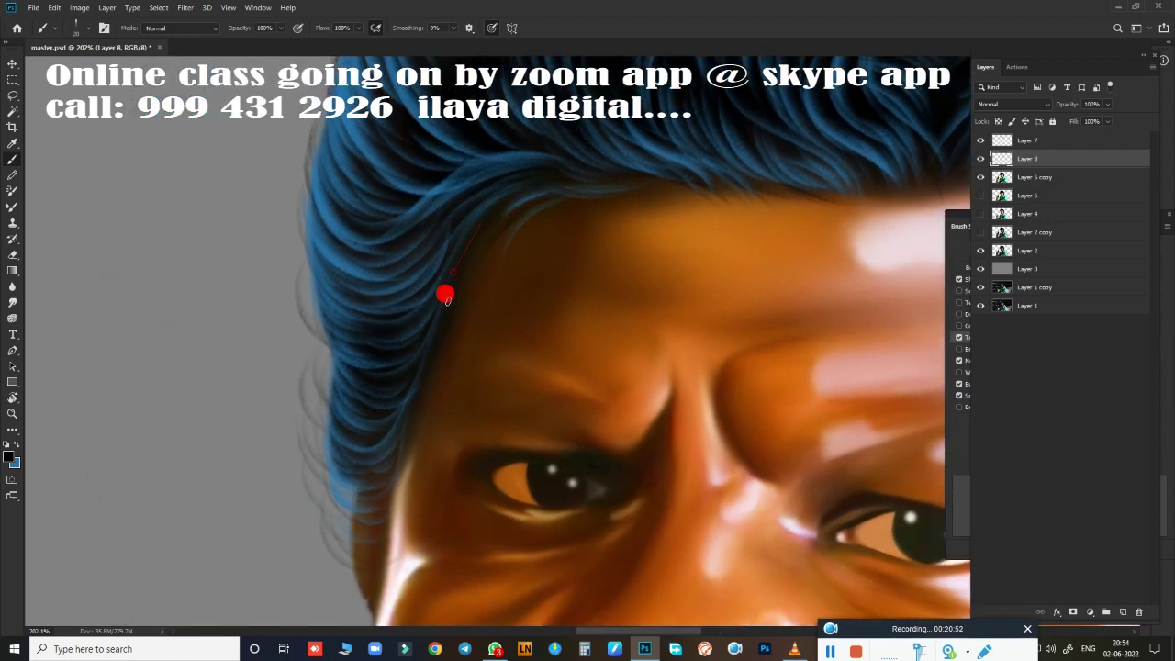
left_click_drag(491, 253, 344, 376)
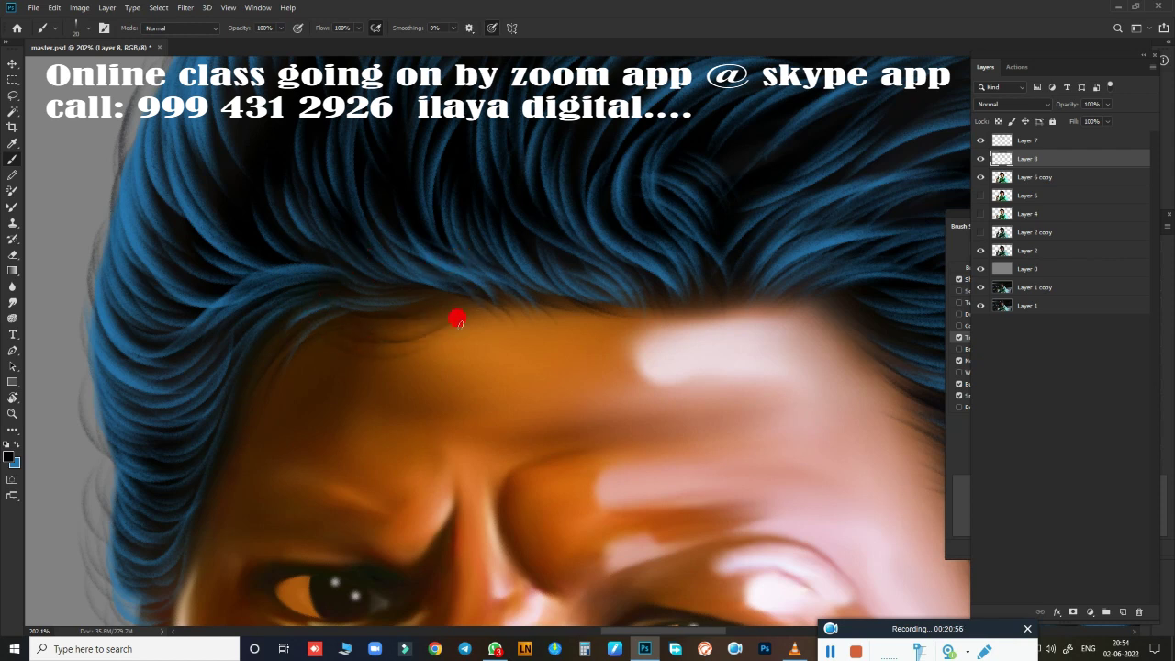
scroll(459, 315, "down", 5)
scroll(422, 275, "right", 5)
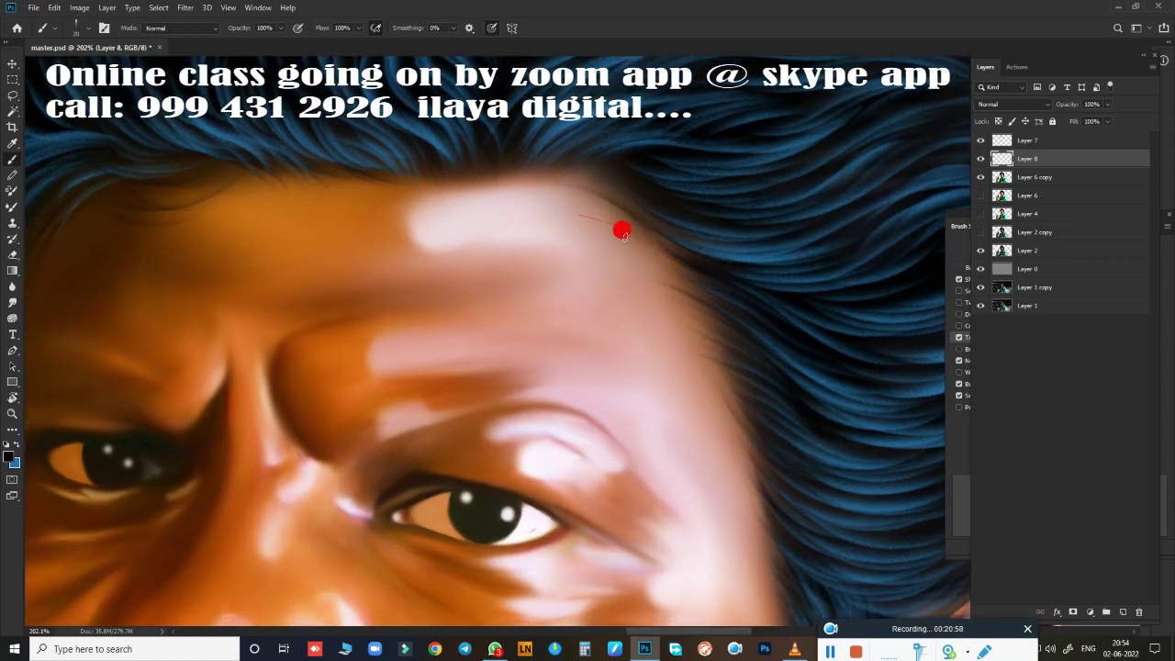
left_click_drag(616, 220, 725, 387)
key("ctrl+z")
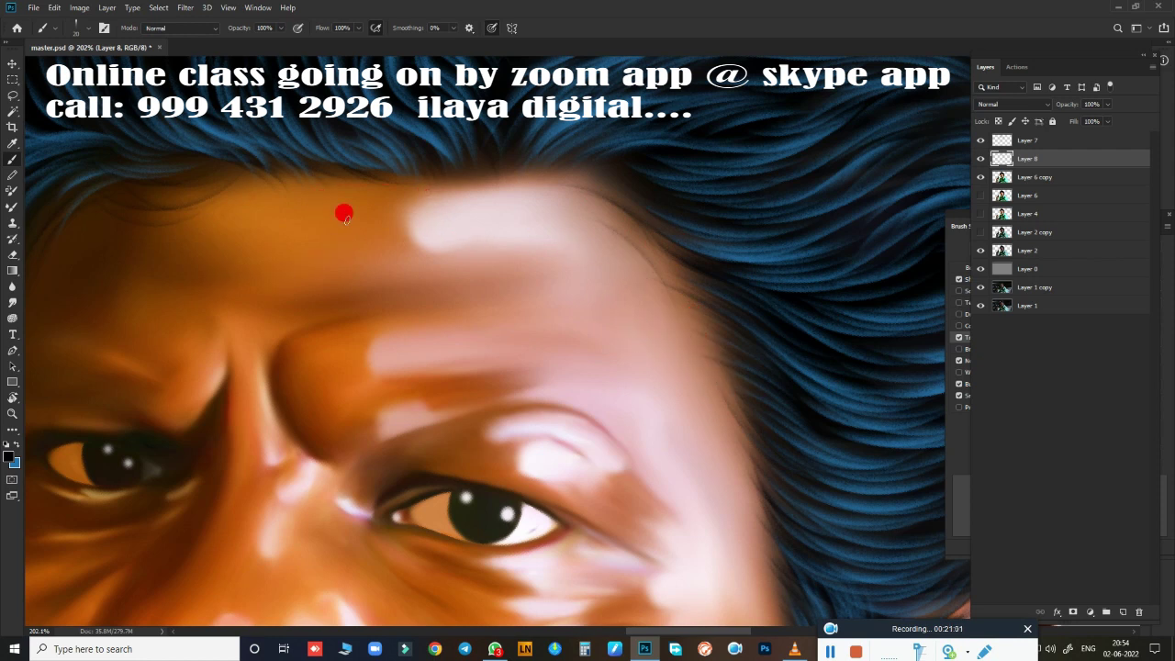
Step: Darken the hair edge beside the eye
scroll(427, 359, "down", 2)
scroll(684, 174, "down", 3)
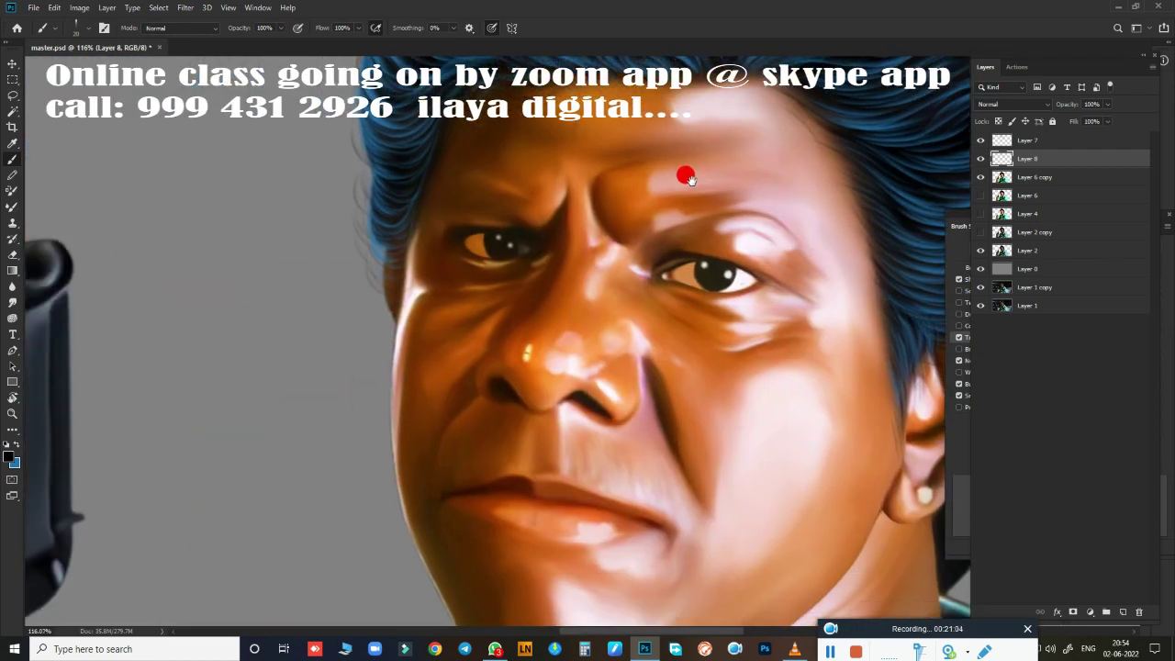
scroll(548, 230, "up", 2)
scroll(498, 275, "up", 2)
scroll(493, 320, "up", 1)
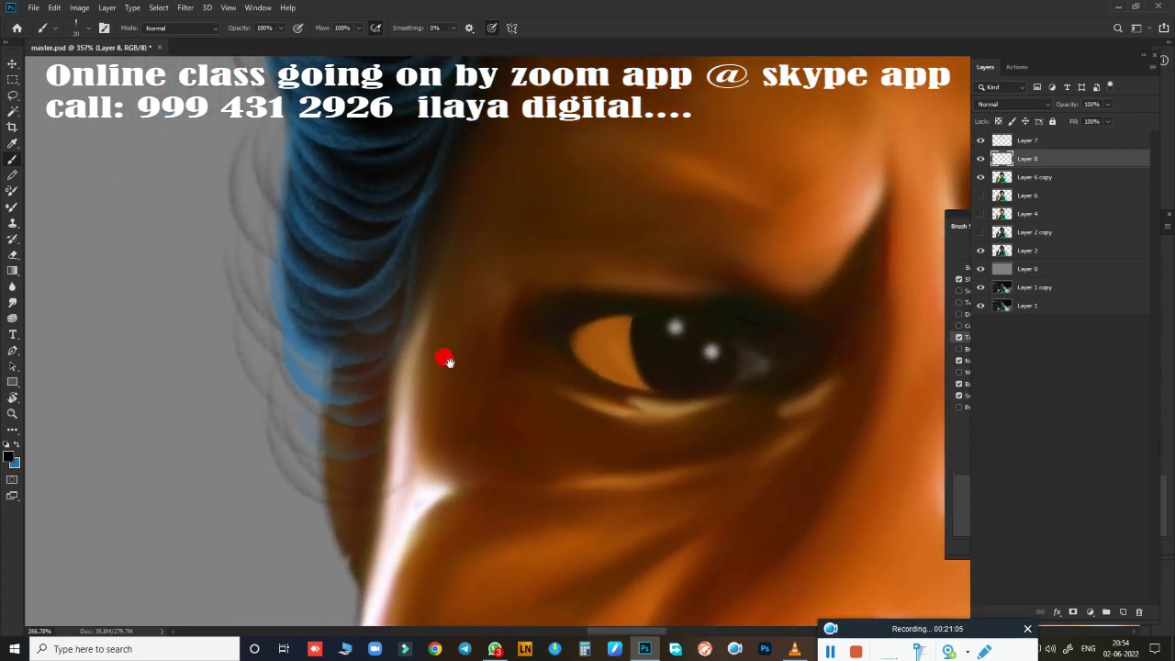
left_click_drag(428, 283, 396, 365)
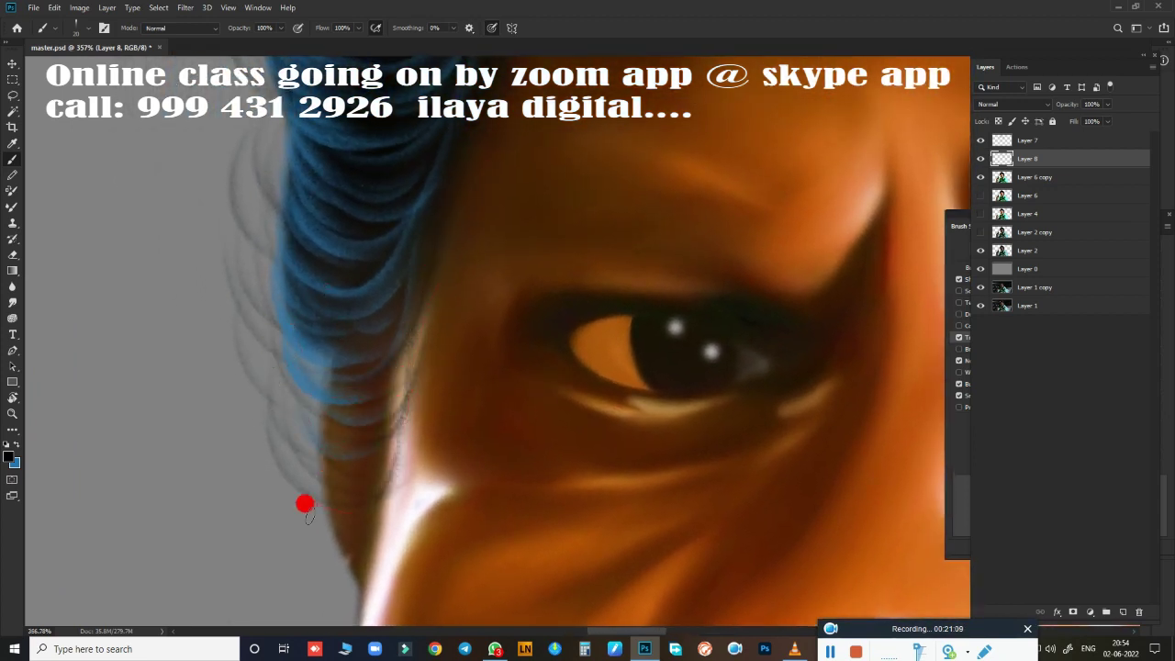
Step: Paint a dark hair strand across the forehead hairline
scroll(440, 438, "up", 1)
scroll(317, 378, "up", 2)
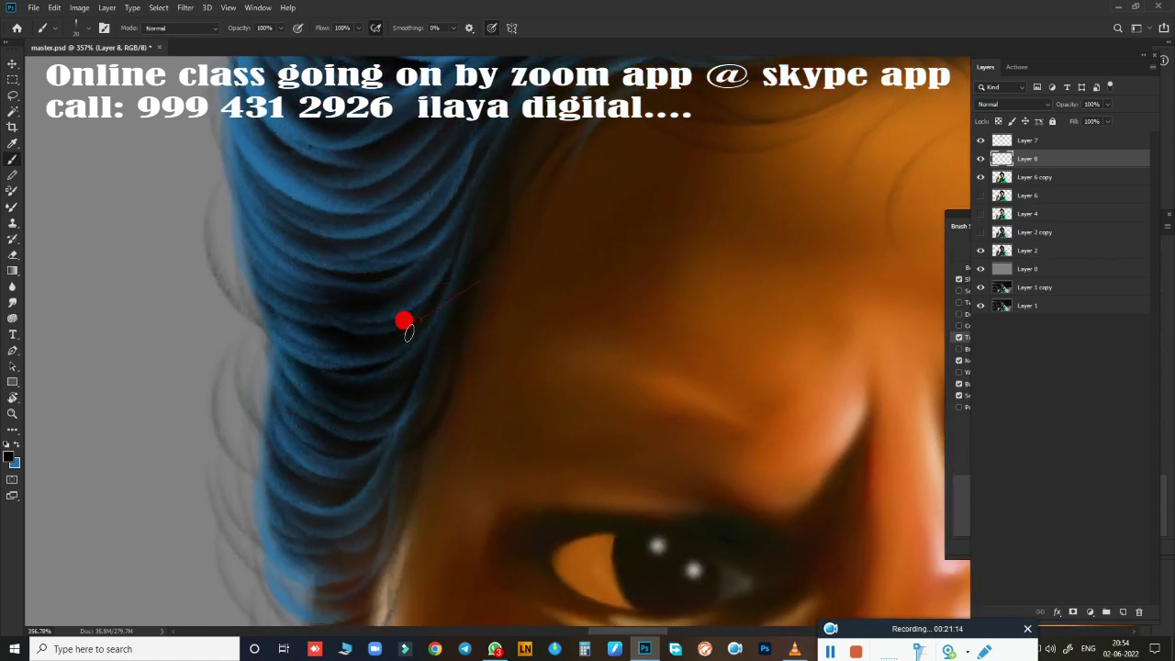
scroll(485, 417, "down", 3)
scroll(542, 327, "up", 2)
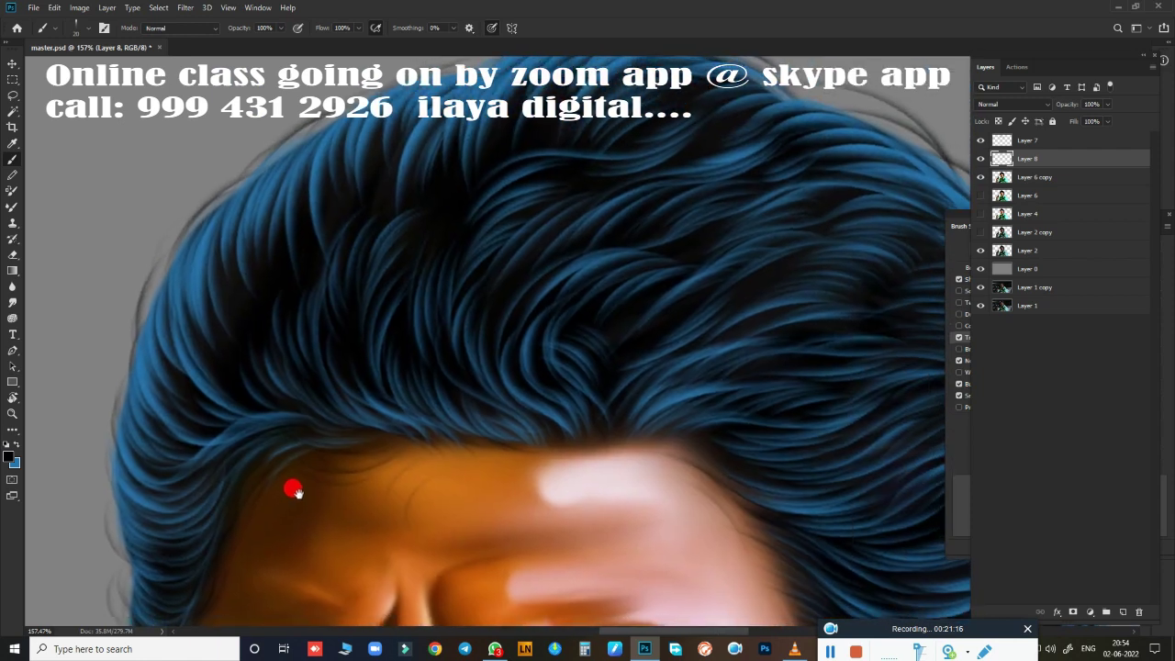
scroll(499, 466, "down", 3)
scroll(425, 266, "up", 2)
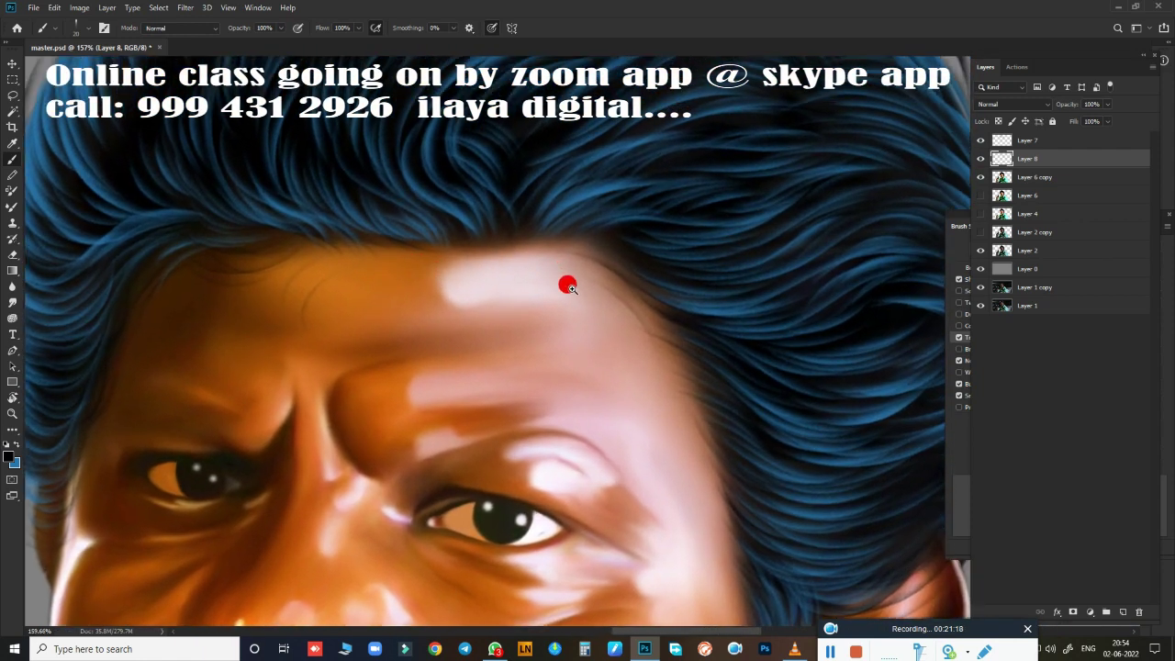
scroll(567, 280, "up", 2)
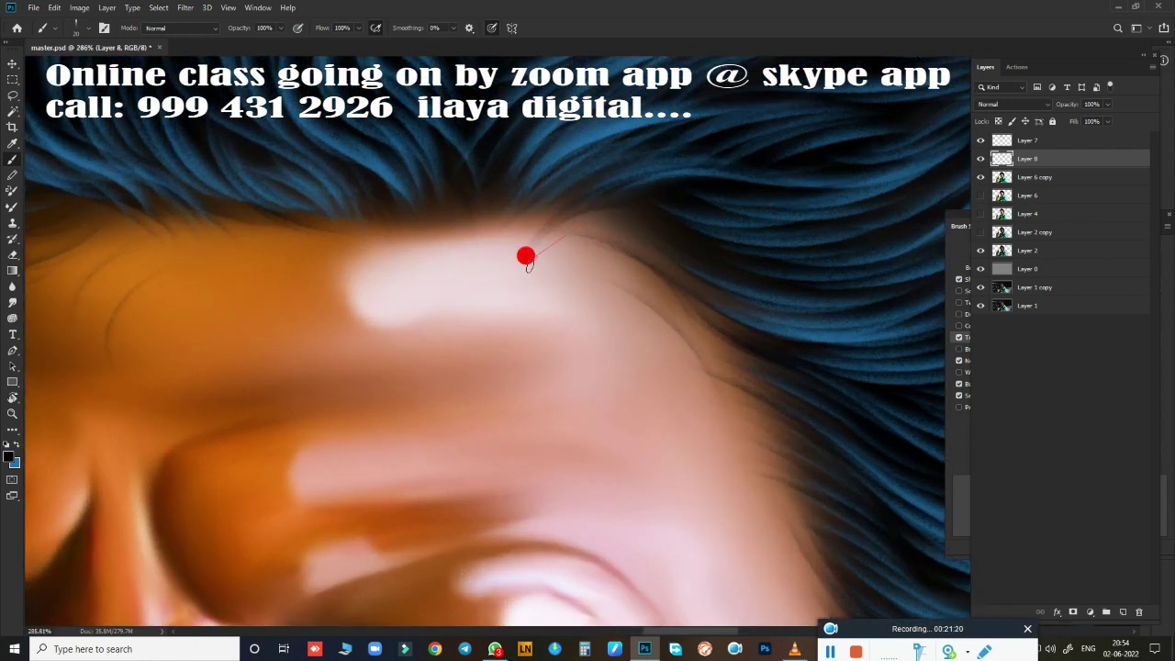
left_click_drag(524, 255, 737, 279)
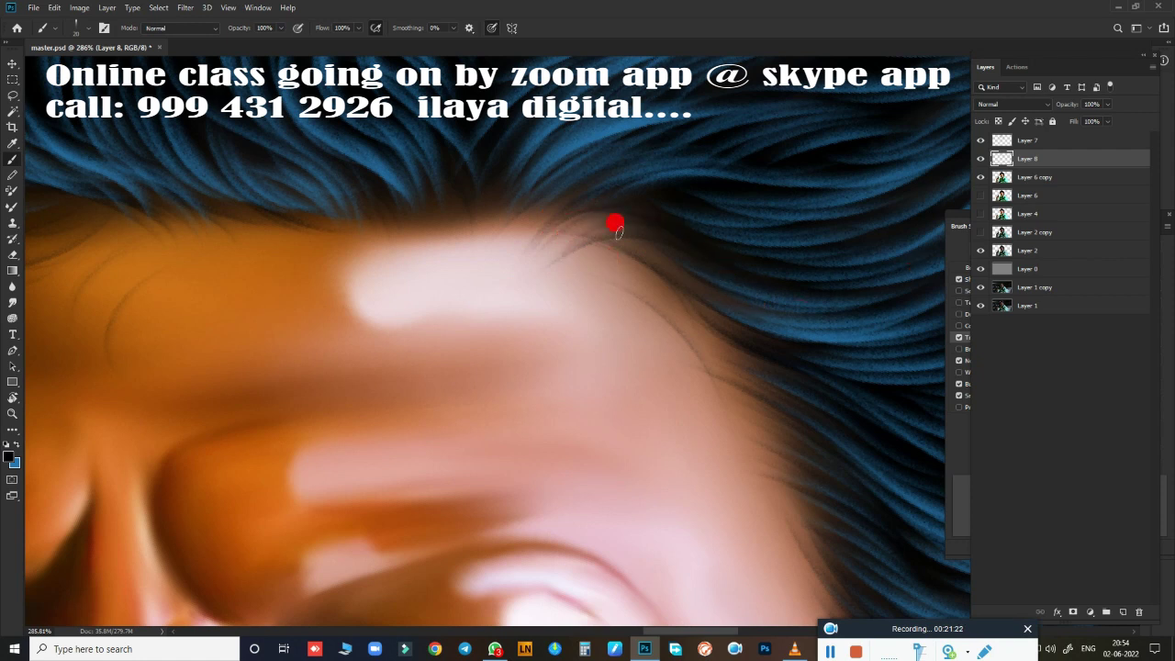
scroll(606, 438, "down", 5)
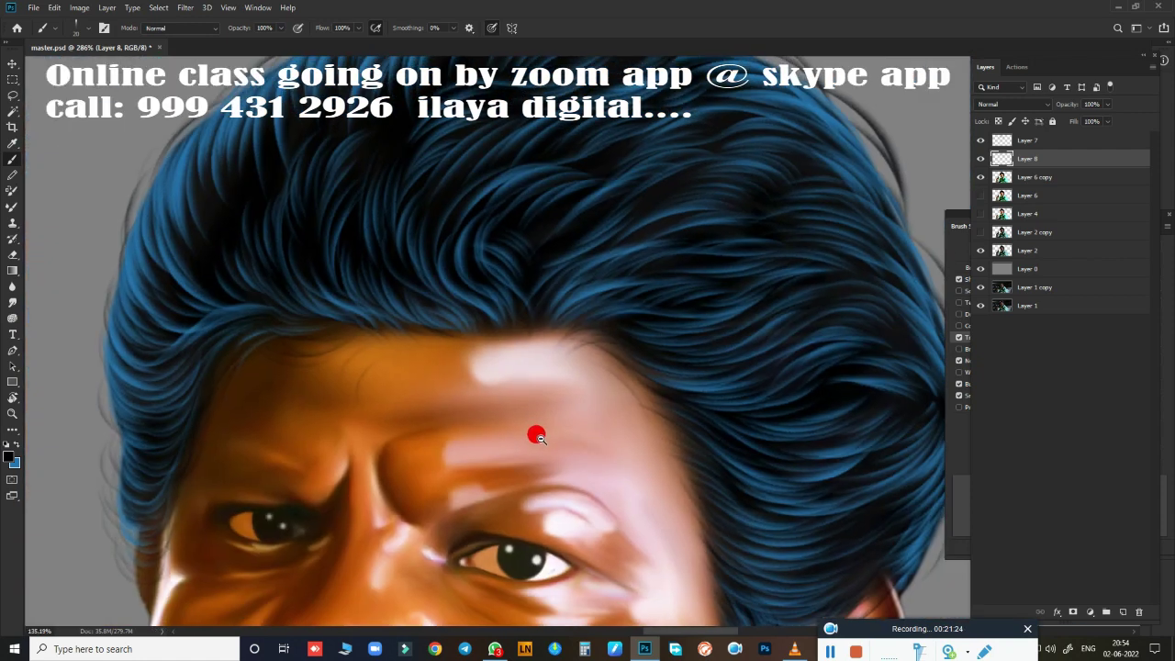
Step: Zoom in on the eyes and try short eyebrow strokes, then undo them
scroll(525, 430, "down", 3)
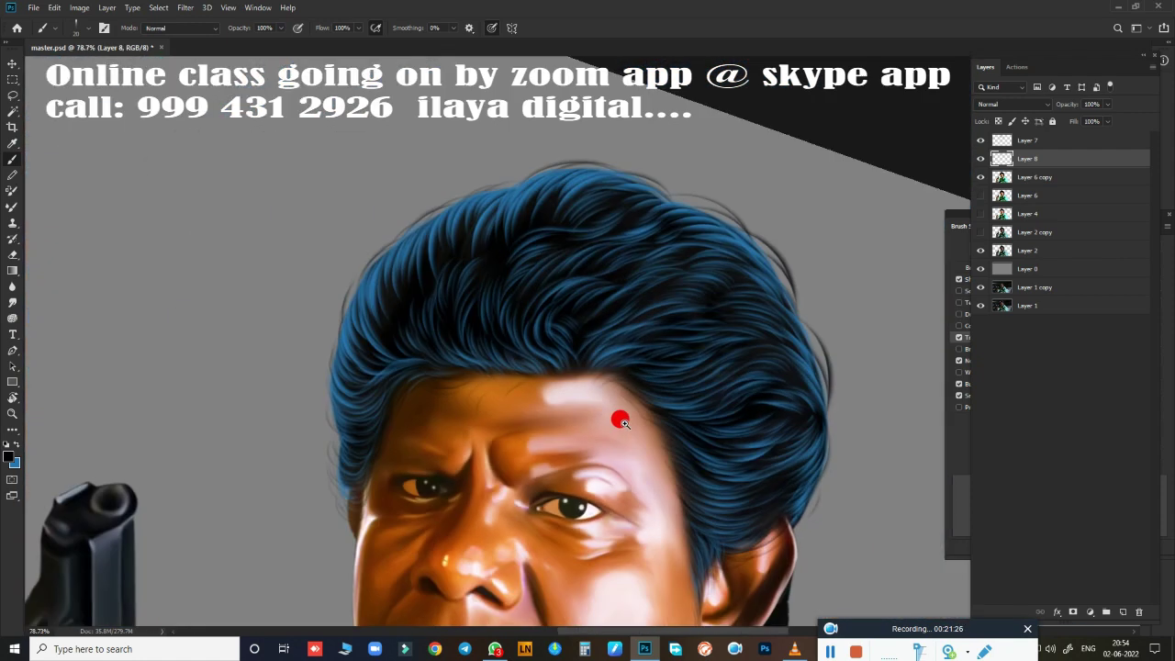
left_click_drag(621, 414, 619, 186)
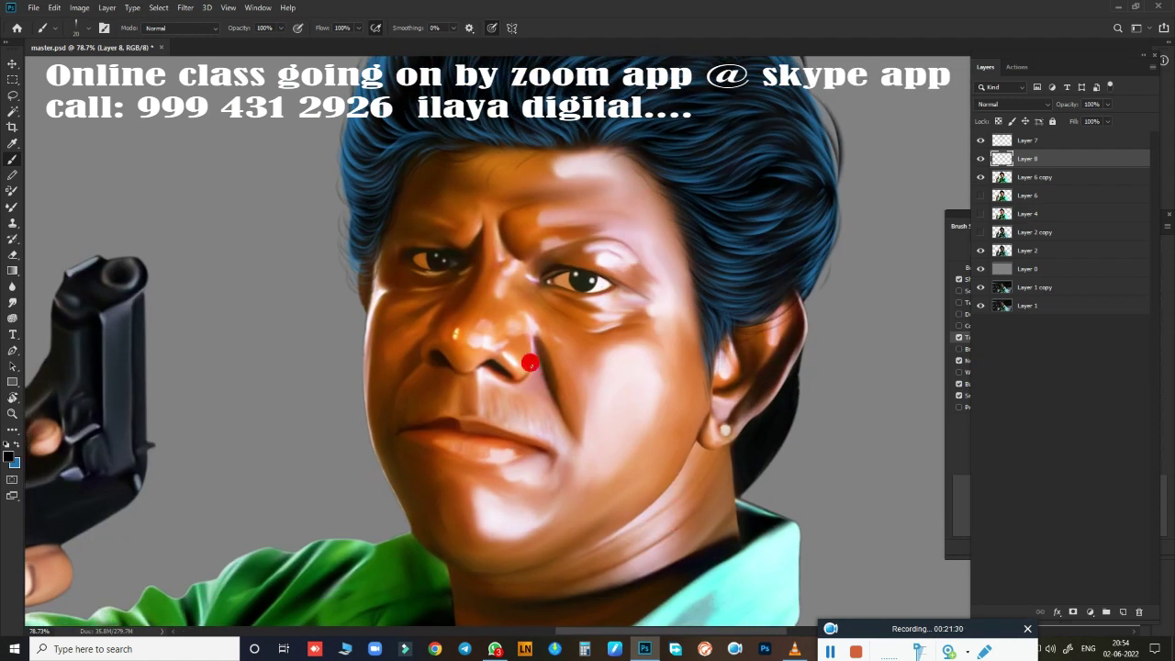
scroll(482, 330, "up", 4)
scroll(511, 340, "up", 3)
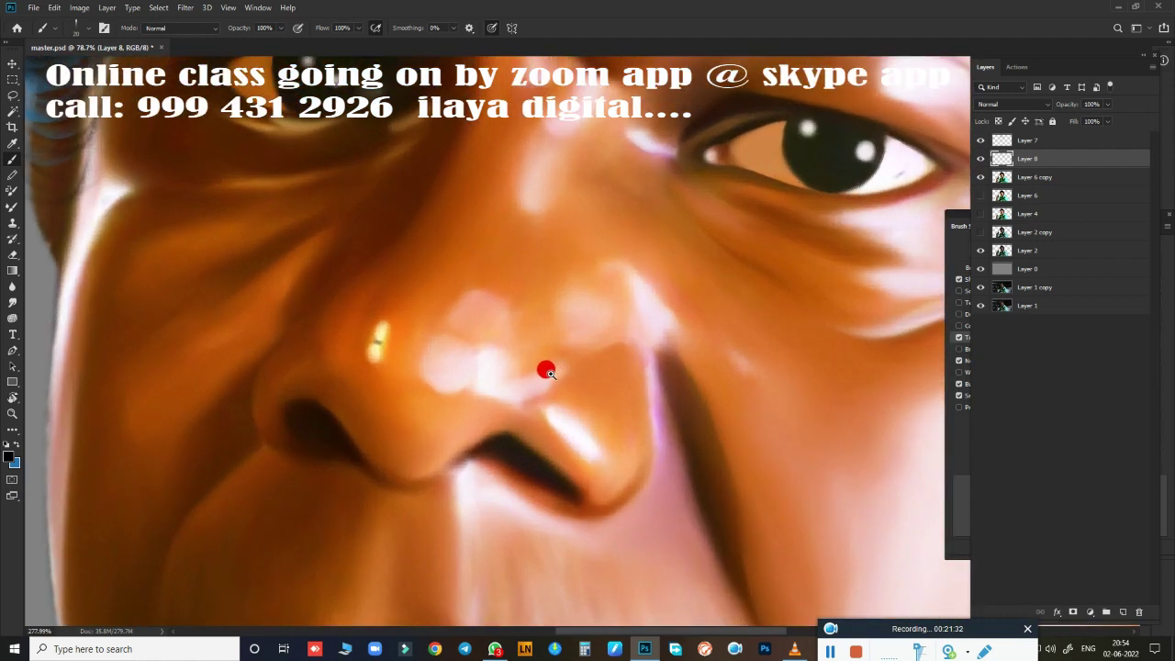
left_click_drag(471, 306, 533, 545)
scroll(289, 315, "up", 2)
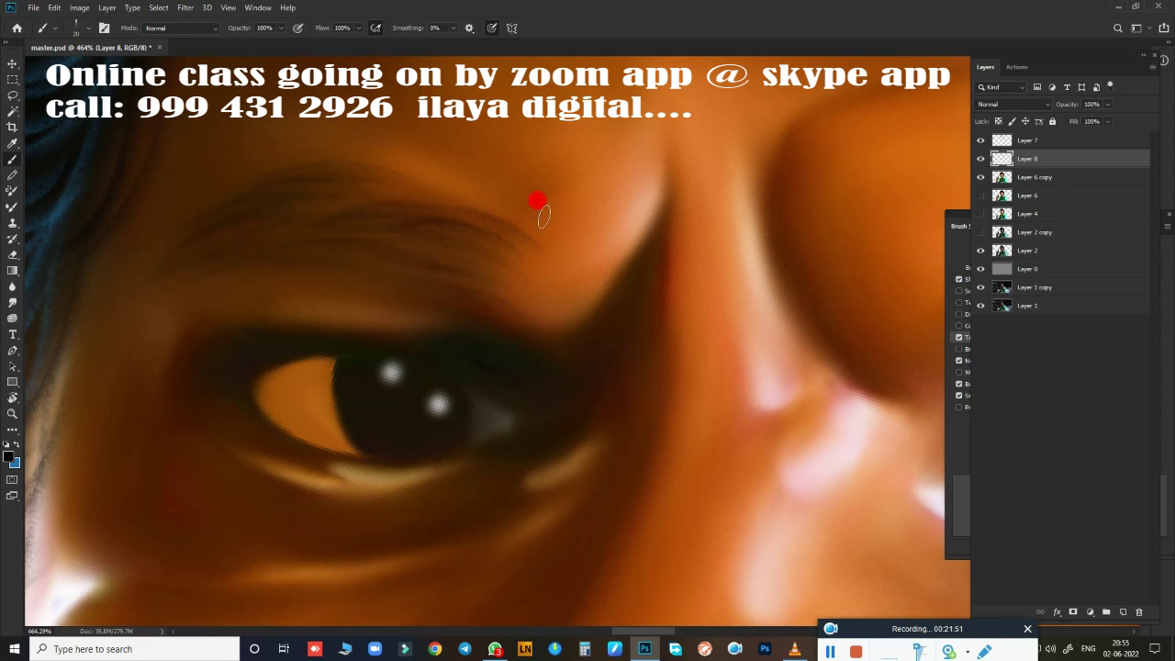
mouse_move(647, 240)
left_mouse_down()
mouse_move(655, 213)
mouse_move(583, 303)
left_mouse_up()
key("ctrl+z")
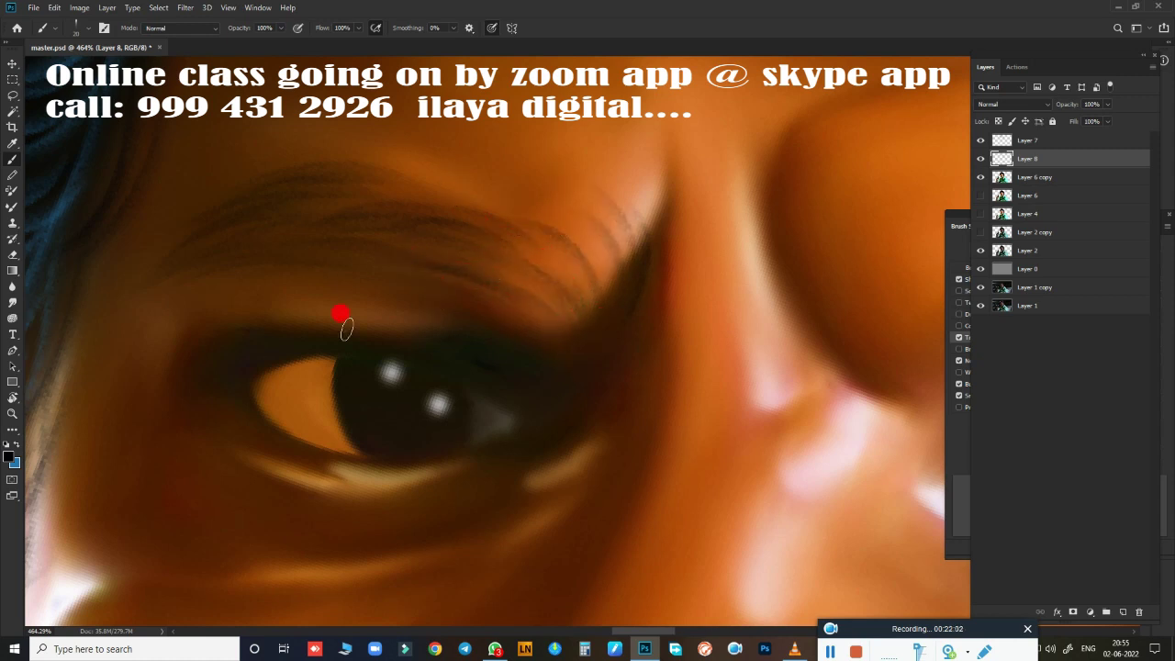
Step: On the other eye, darken the eyelid crease and start brow hairs above it
mouse_move(710, 393)
left_mouse_down()
mouse_move(45, 412)
mouse_move(162, 296)
mouse_move(10, 449)
left_mouse_up()
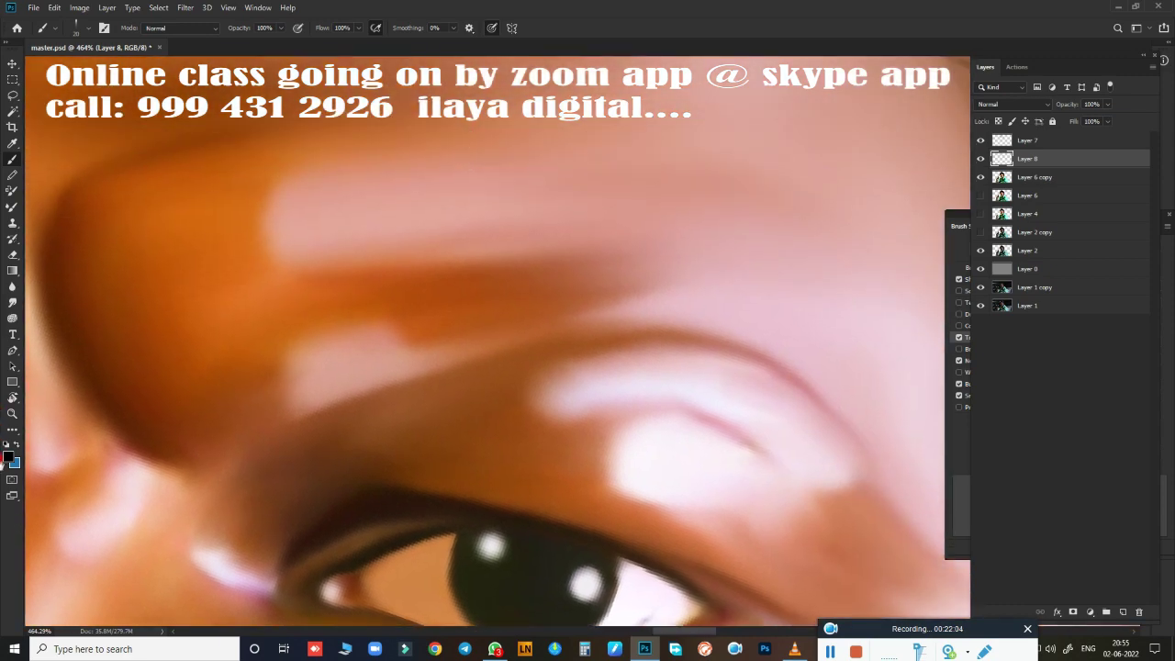
mouse_move(453, 443)
left_mouse_down()
mouse_move(472, 433)
mouse_move(498, 444)
mouse_move(459, 456)
mouse_move(517, 451)
mouse_move(621, 242)
mouse_move(414, 303)
left_mouse_up()
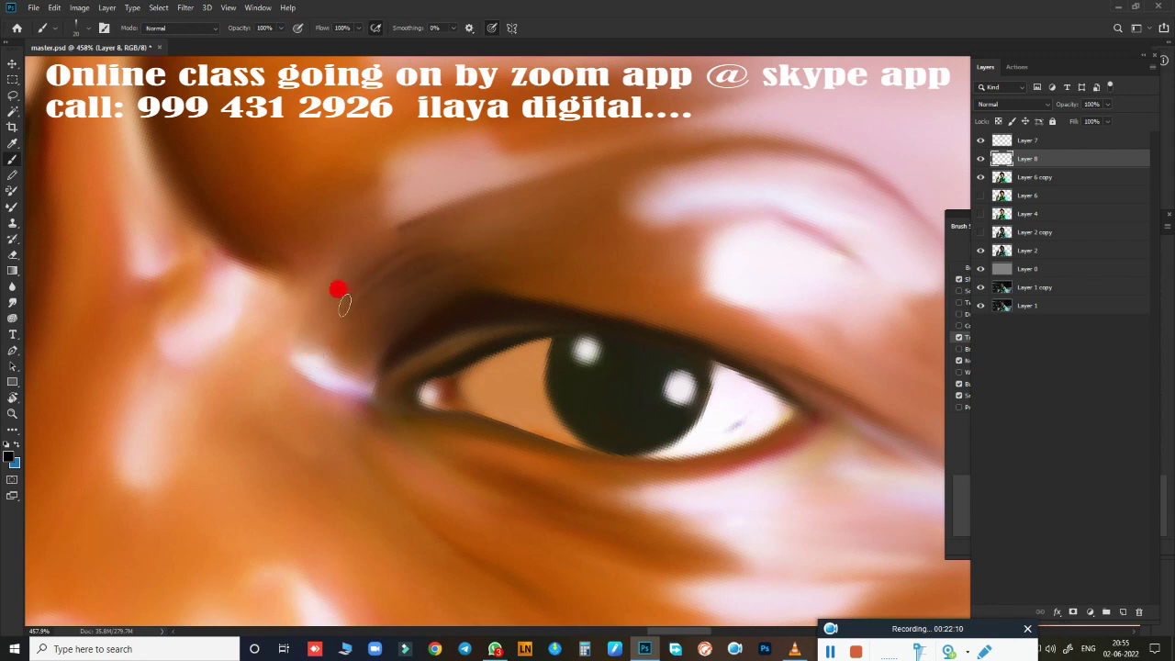
mouse_move(339, 294)
left_mouse_down()
mouse_move(401, 231)
mouse_move(447, 242)
left_mouse_up()
mouse_move(563, 253)
left_mouse_down()
mouse_move(449, 280)
mouse_move(532, 205)
left_mouse_up()
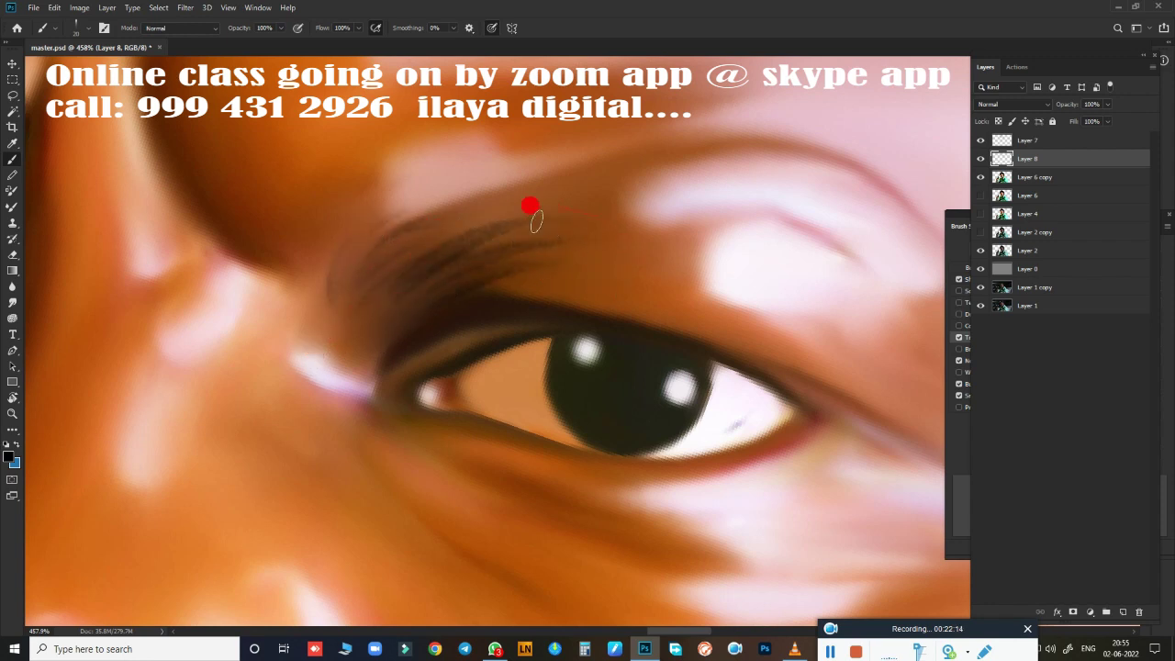
left_click_drag(440, 234, 596, 171)
left_click_drag(437, 213, 584, 156)
left_click_drag(535, 322, 385, 267)
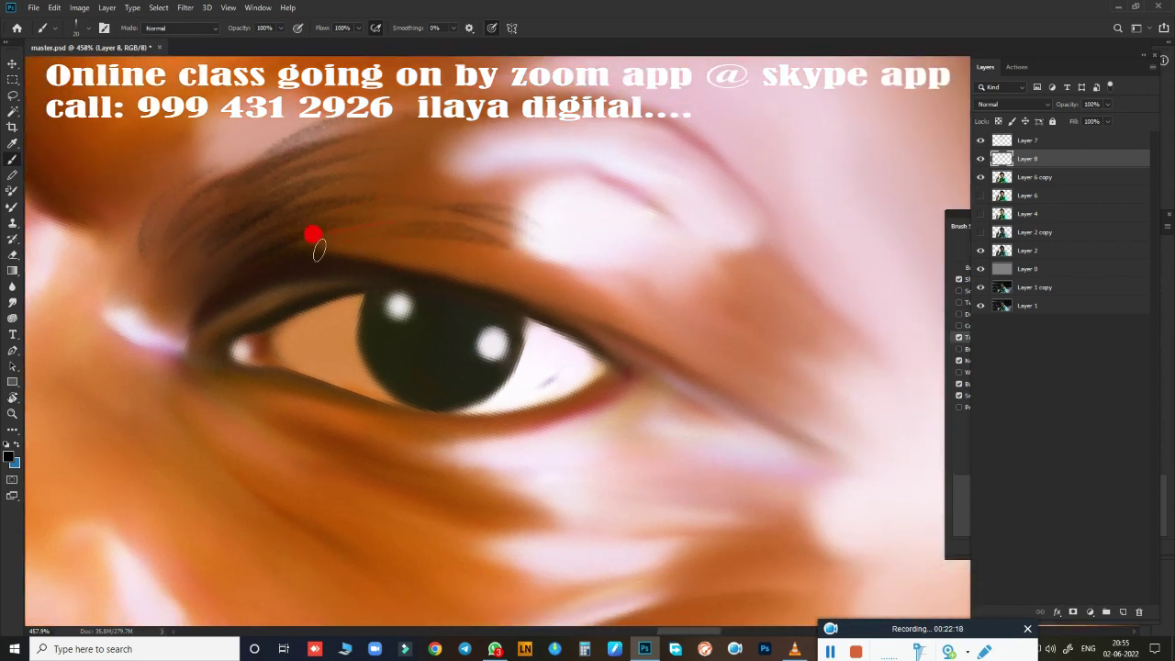
Step: Fill the eyebrow with dark hair strokes out to its outer end
left_click_drag(532, 179, 328, 208)
mouse_move(499, 154)
left_mouse_down()
mouse_move(359, 176)
mouse_move(446, 131)
left_mouse_up()
left_click_drag(367, 146, 514, 110)
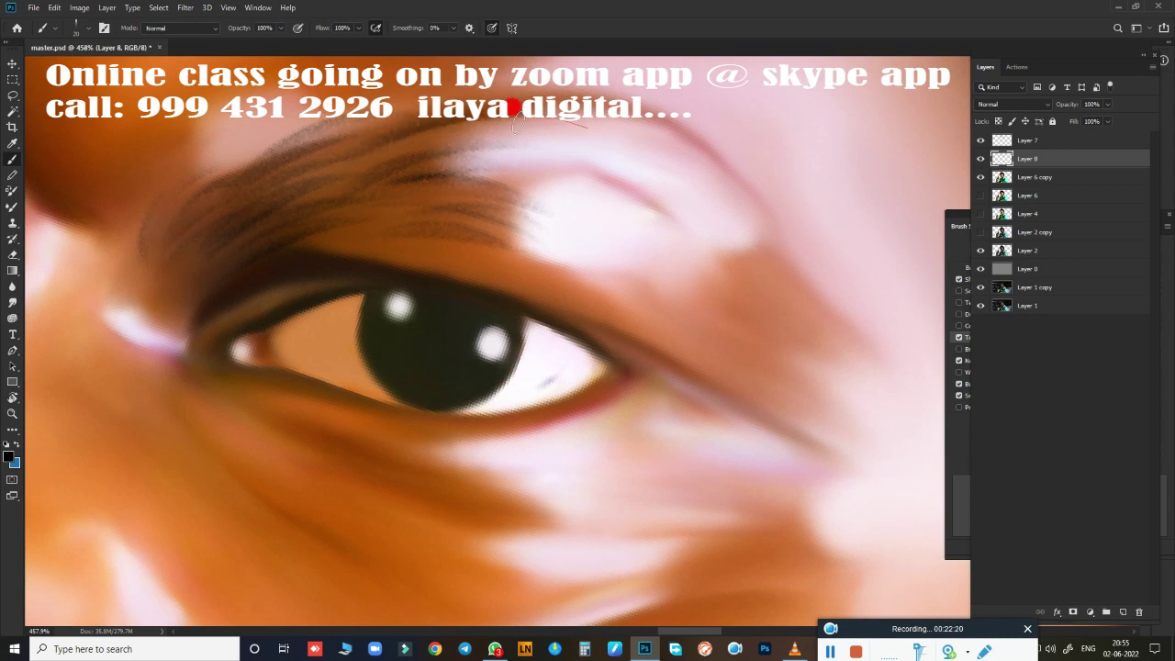
mouse_move(661, 220)
left_mouse_down()
mouse_move(799, 293)
mouse_move(578, 163)
left_mouse_up()
left_click_drag(703, 280, 614, 266)
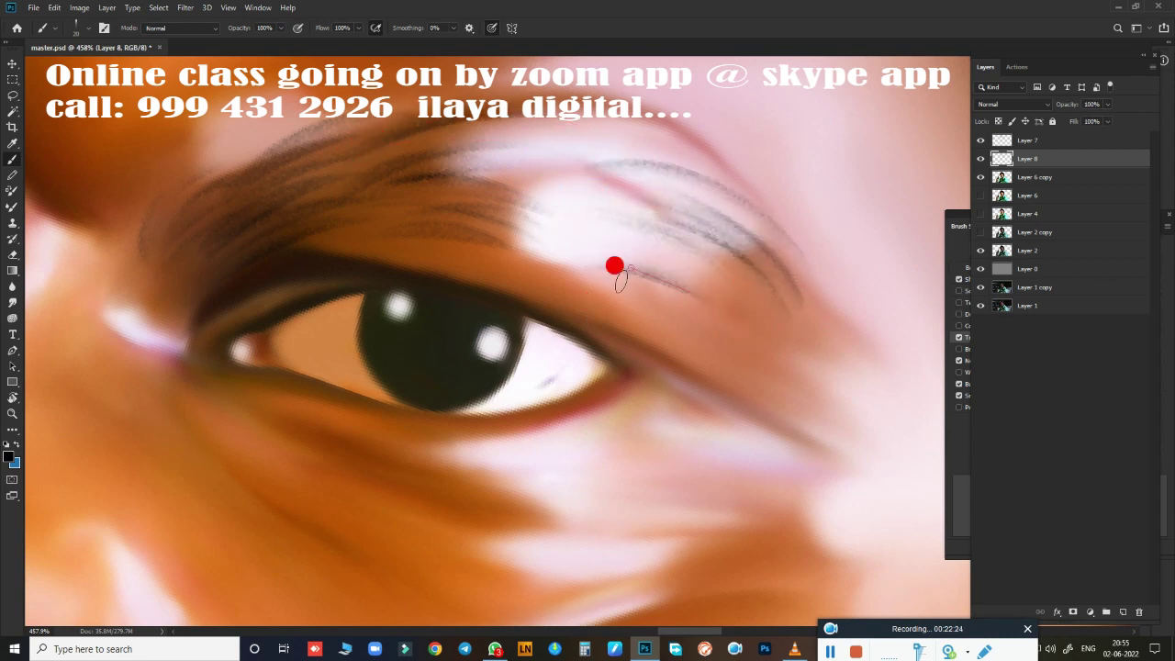
left_click_drag(693, 276, 784, 317)
mouse_move(665, 229)
left_mouse_down()
mouse_move(835, 321)
mouse_move(797, 341)
left_mouse_up()
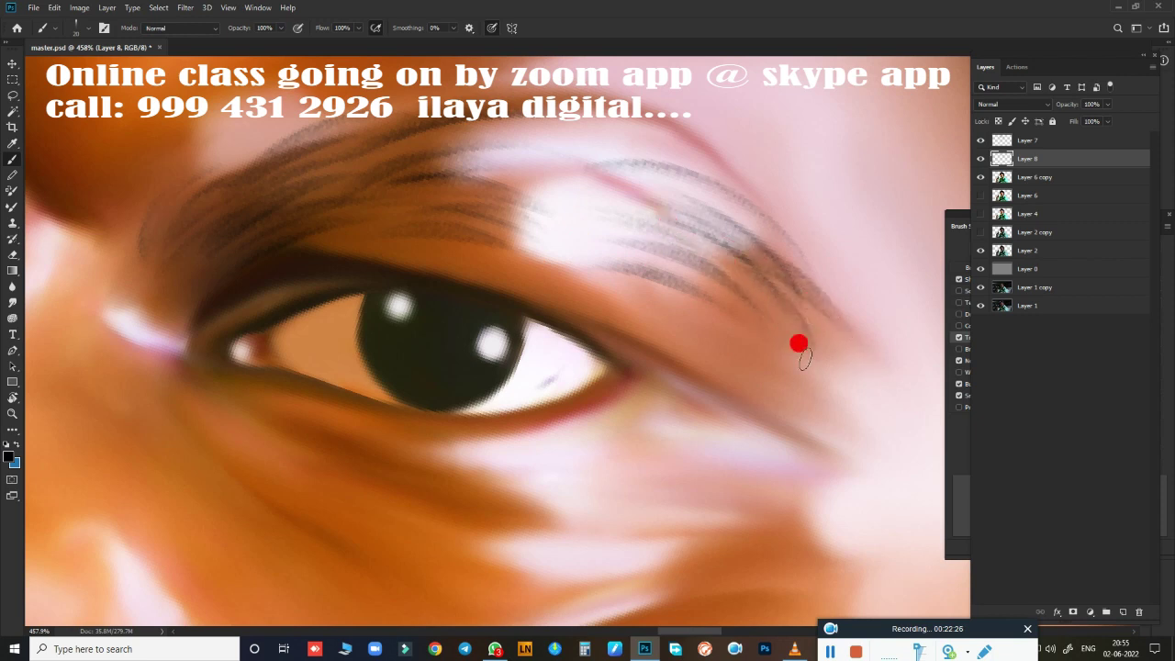
left_click_drag(702, 295, 621, 271)
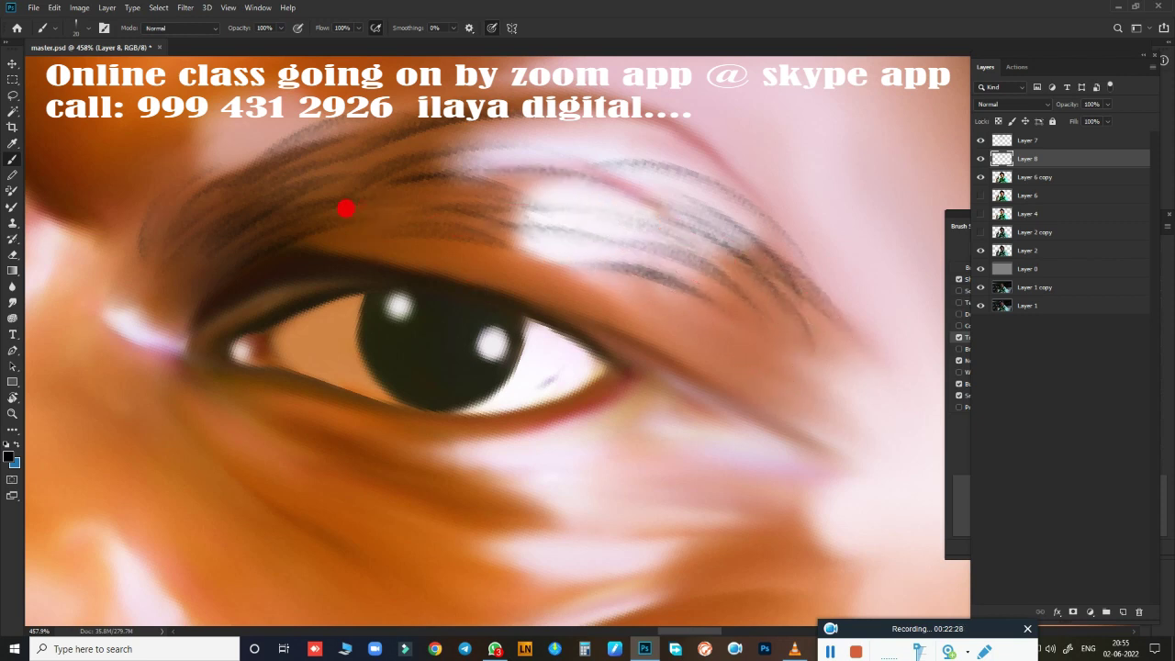
left_click_drag(608, 472, 530, 481)
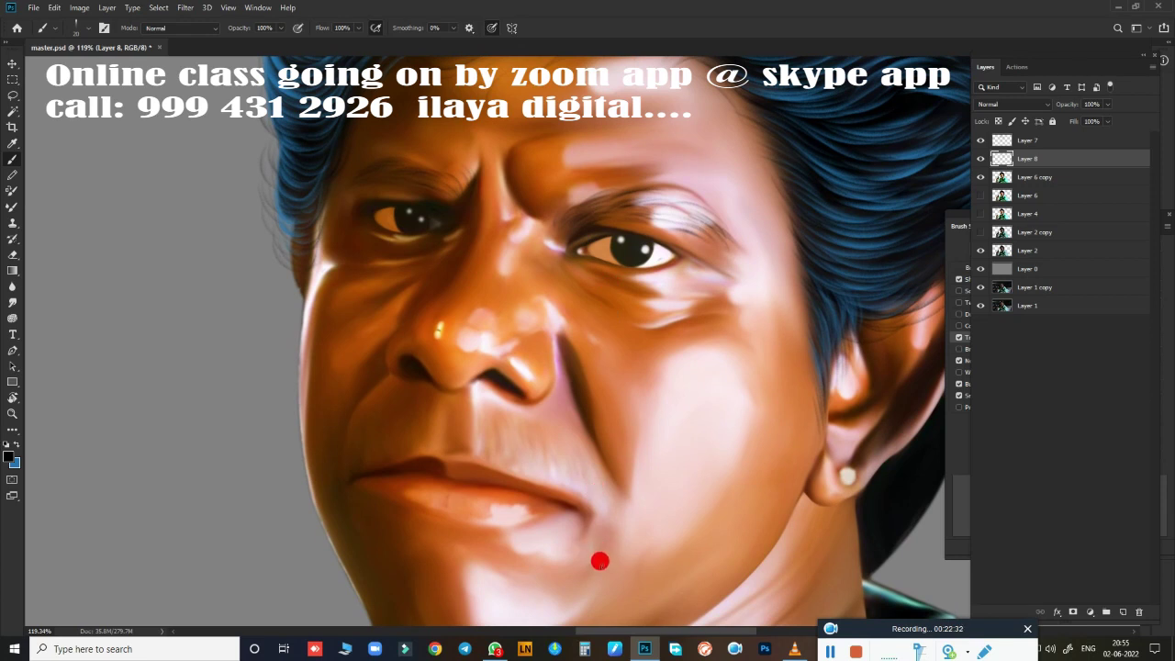
Step: Set brush opacity 42% and flow 50%, and add a new layer below Layer 8
left_click_drag(497, 507, 829, 528)
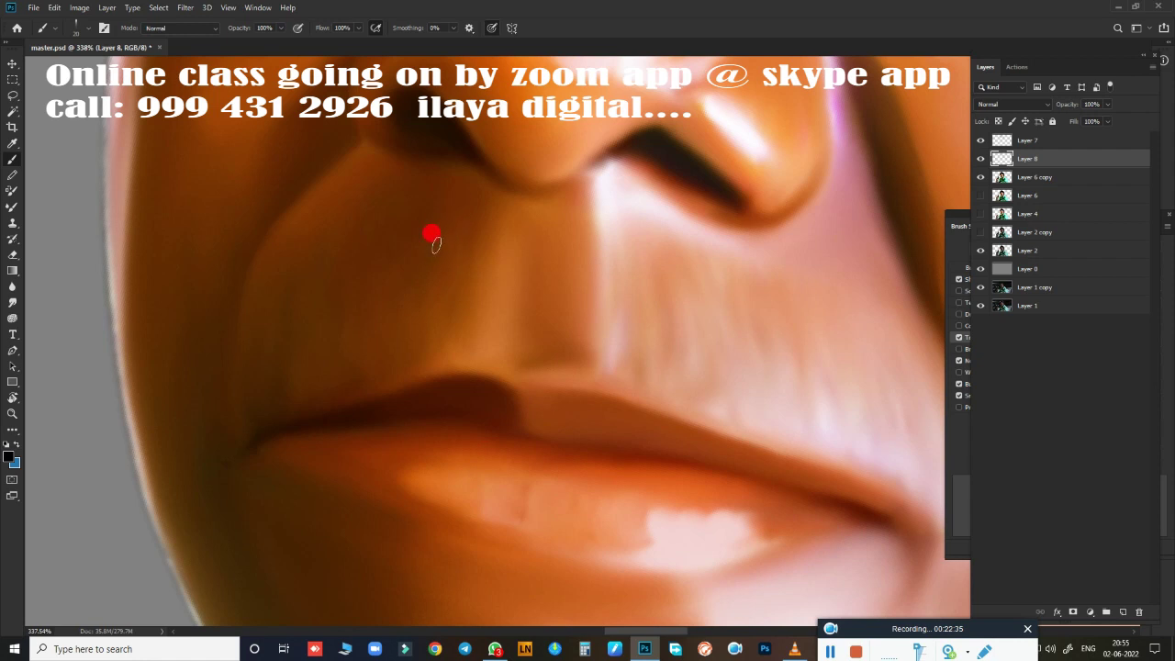
left_click(282, 29)
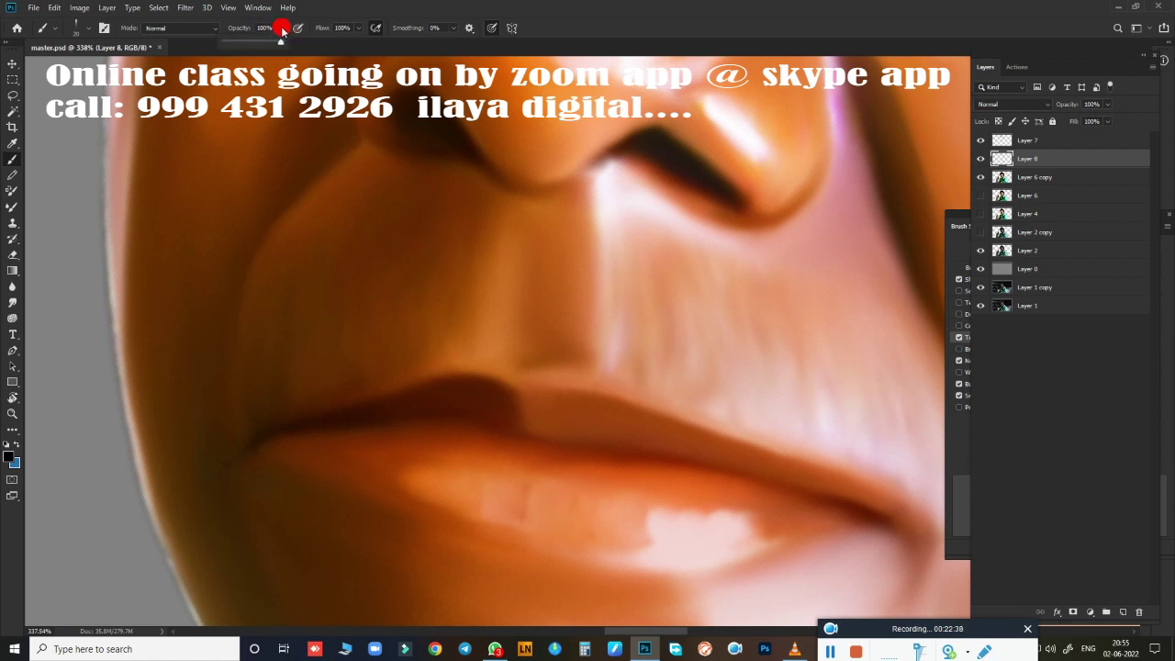
left_click(357, 29)
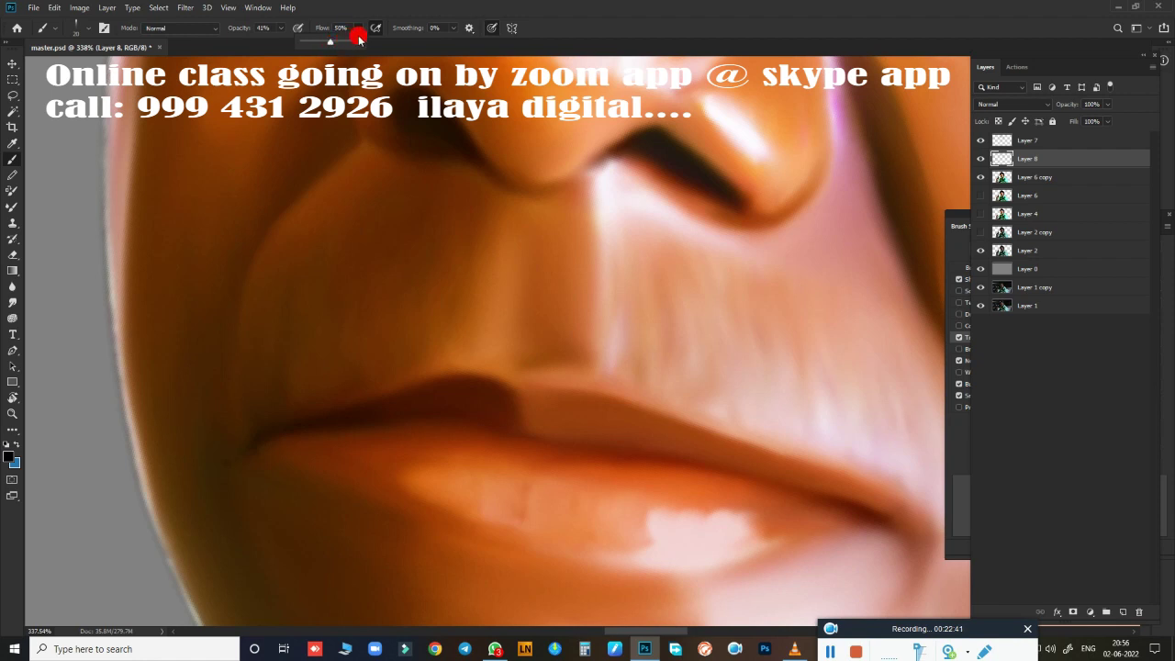
left_click(1123, 611)
key("ctrl+bracketleft")
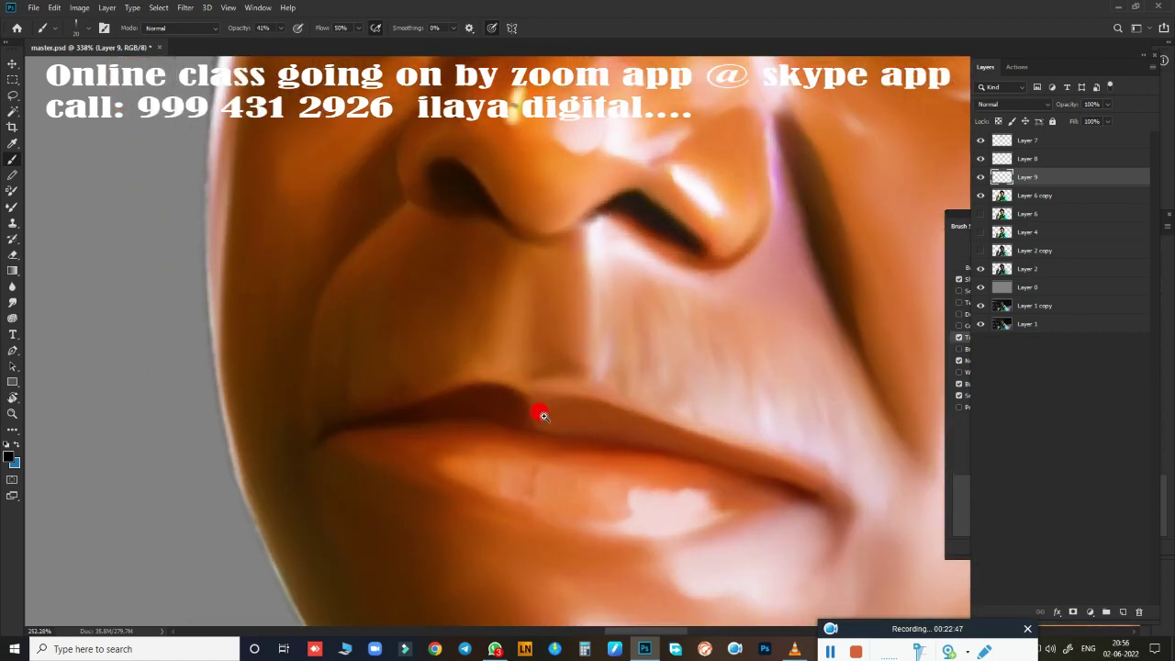
mouse_move(554, 410)
left_mouse_down()
mouse_move(506, 420)
mouse_move(369, 383)
left_mouse_up()
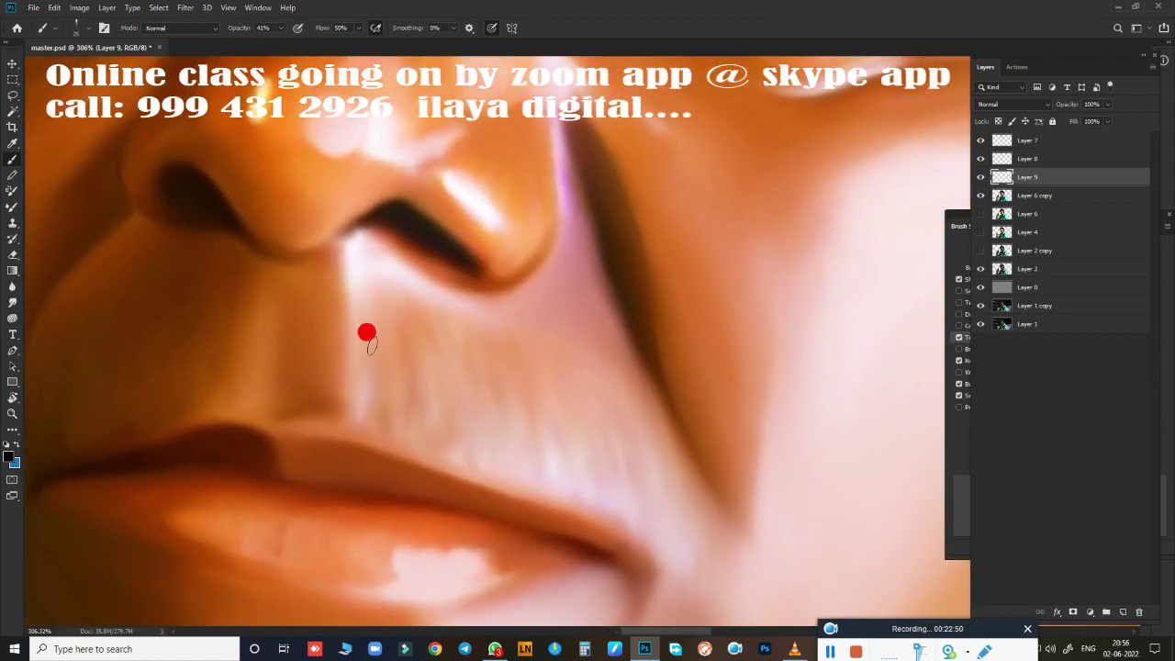
Step: Paint faint light hairs along the philtrum and from the upper lip toward the nose
mouse_move(357, 327)
left_mouse_down()
mouse_move(349, 399)
mouse_move(399, 403)
mouse_move(405, 387)
mouse_move(453, 461)
mouse_move(452, 365)
mouse_move(493, 451)
mouse_move(488, 409)
mouse_move(525, 457)
mouse_move(531, 378)
mouse_move(569, 498)
mouse_move(559, 412)
mouse_move(603, 530)
mouse_move(593, 401)
mouse_move(630, 532)
mouse_move(630, 428)
mouse_move(645, 506)
mouse_move(693, 585)
mouse_move(661, 451)
mouse_move(651, 551)
mouse_move(662, 467)
mouse_move(685, 611)
mouse_move(658, 432)
mouse_move(315, 293)
mouse_move(339, 414)
mouse_move(325, 293)
mouse_move(361, 457)
mouse_move(376, 311)
left_mouse_up()
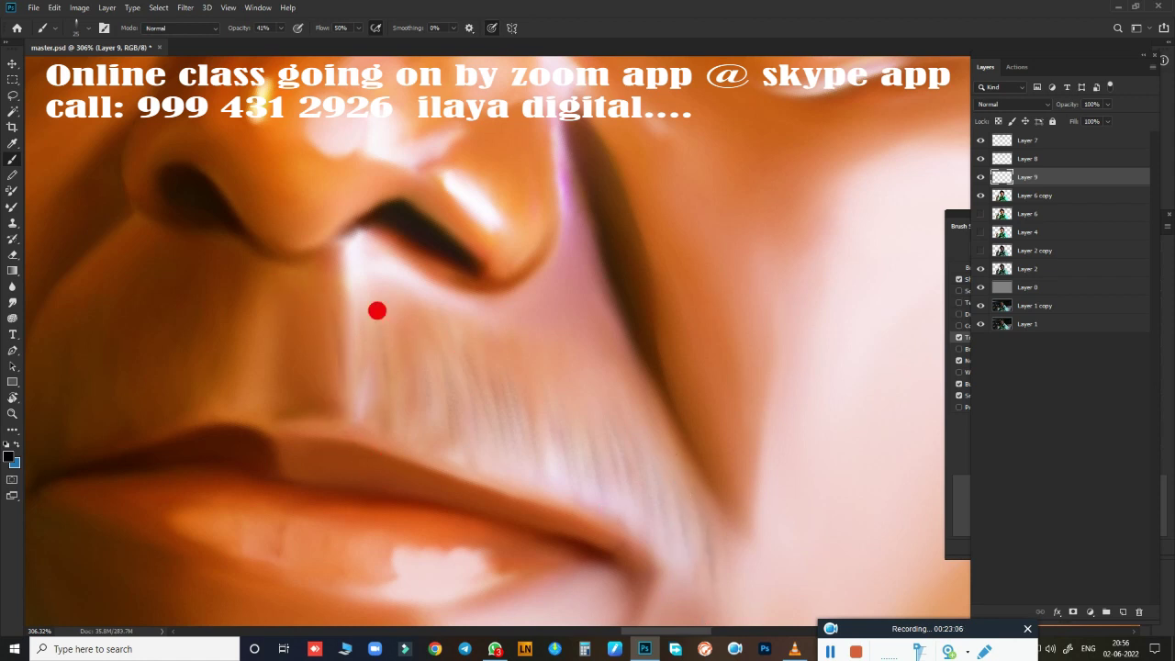
mouse_move(421, 477)
left_mouse_down()
mouse_move(496, 427)
mouse_move(502, 362)
mouse_move(579, 488)
mouse_move(589, 442)
mouse_move(572, 462)
mouse_move(566, 388)
mouse_move(629, 491)
mouse_move(641, 429)
mouse_move(698, 620)
left_mouse_up()
left_click_drag(499, 500, 730, 450)
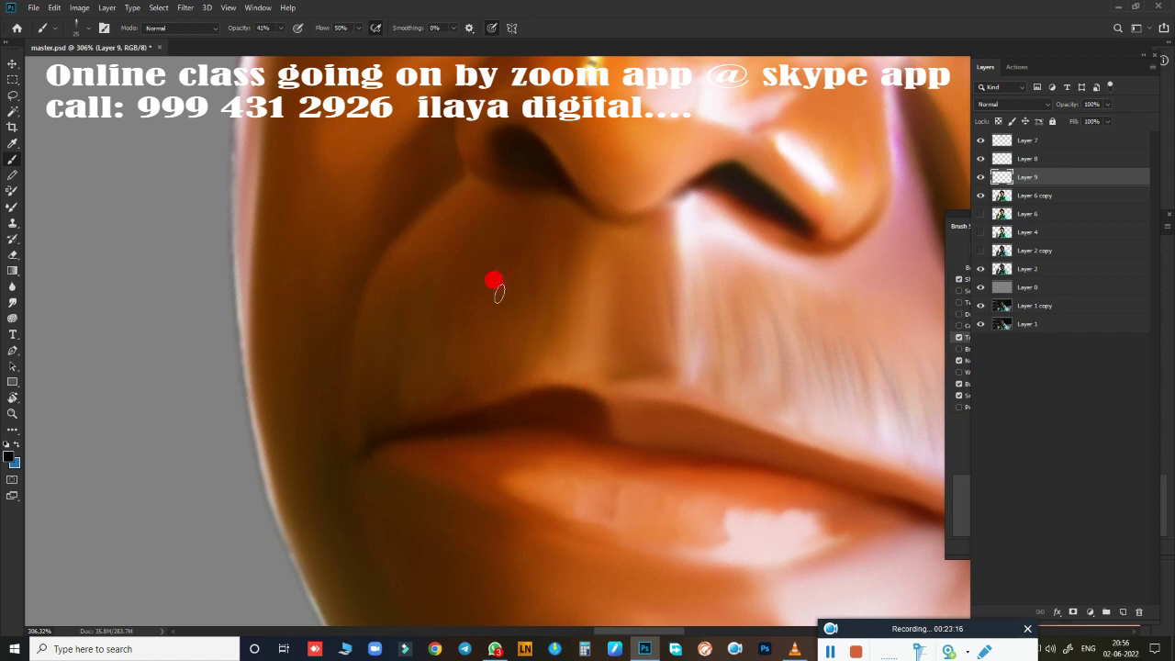
mouse_move(488, 325)
left_mouse_down()
mouse_move(448, 265)
mouse_move(466, 345)
left_mouse_up()
mouse_move(399, 379)
left_mouse_down()
mouse_move(440, 319)
mouse_move(384, 359)
left_mouse_up()
mouse_move(341, 433)
left_mouse_down()
mouse_move(369, 301)
mouse_move(369, 470)
mouse_move(413, 309)
left_mouse_up()
left_click_drag(381, 451, 449, 249)
left_click_drag(450, 422, 460, 245)
left_click_drag(425, 418, 506, 237)
Step: Add more faint moustache hairs toward the cheek and lip corner
left_click_drag(599, 284, 579, 371)
left_click_drag(472, 388, 349, 341)
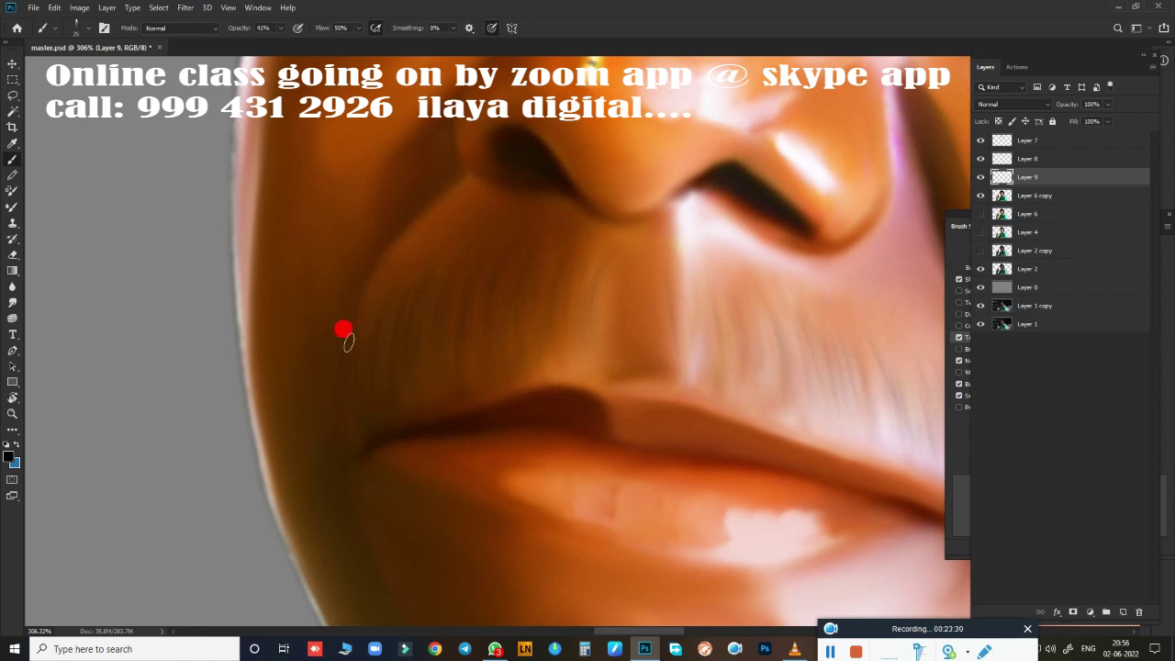
mouse_move(577, 394)
left_mouse_down()
mouse_move(600, 288)
mouse_move(619, 312)
mouse_move(632, 390)
mouse_move(331, 440)
left_mouse_up()
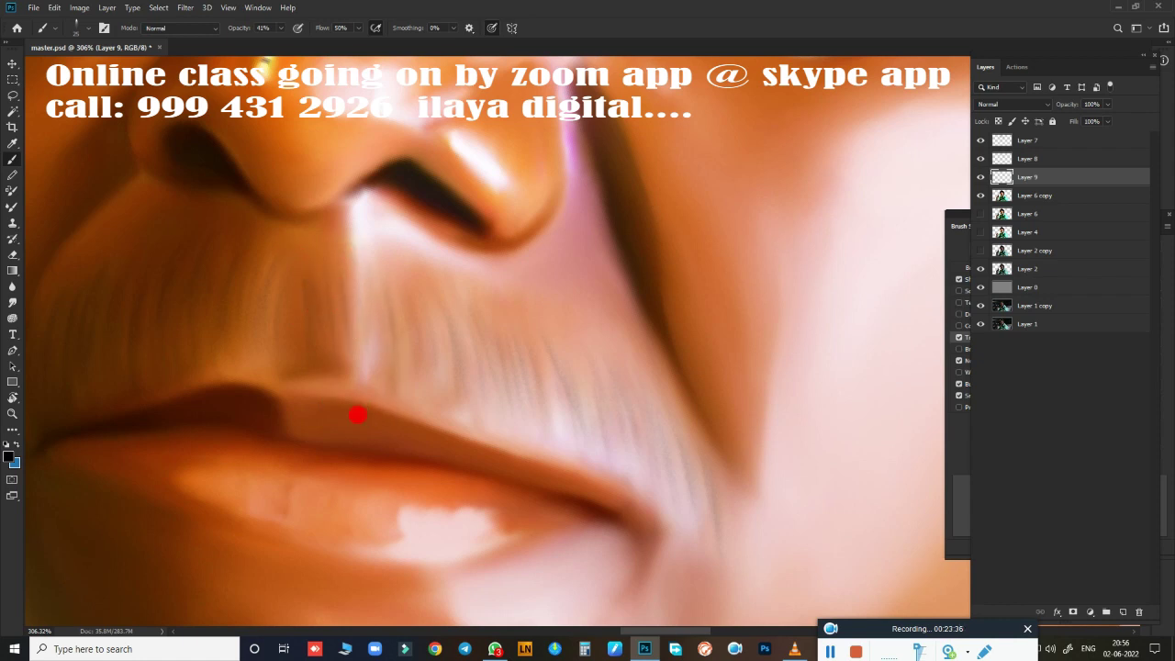
mouse_move(414, 424)
left_mouse_down()
mouse_move(422, 289)
mouse_move(420, 436)
mouse_move(419, 297)
mouse_move(503, 428)
mouse_move(483, 314)
mouse_move(538, 459)
mouse_move(512, 325)
mouse_move(546, 452)
mouse_move(450, 334)
left_mouse_up()
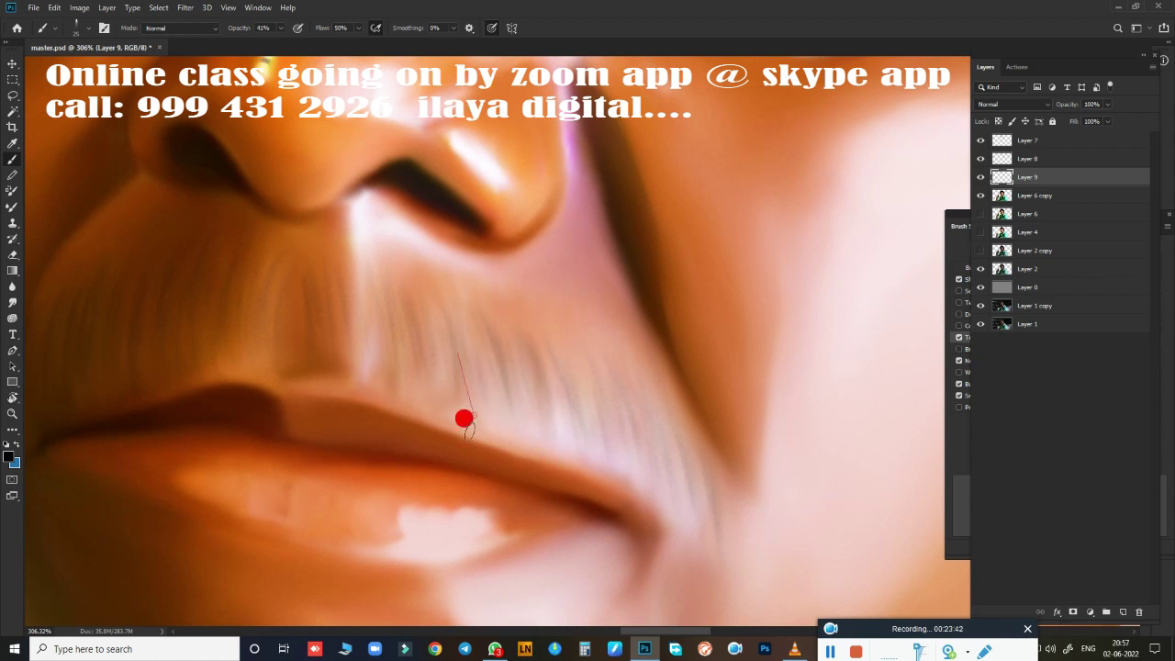
left_click_drag(463, 419, 434, 434)
mouse_move(530, 449)
left_mouse_down()
mouse_move(545, 346)
mouse_move(598, 474)
mouse_move(600, 383)
mouse_move(668, 530)
mouse_move(674, 428)
mouse_move(624, 504)
left_mouse_up()
scroll(655, 496, "down", 5)
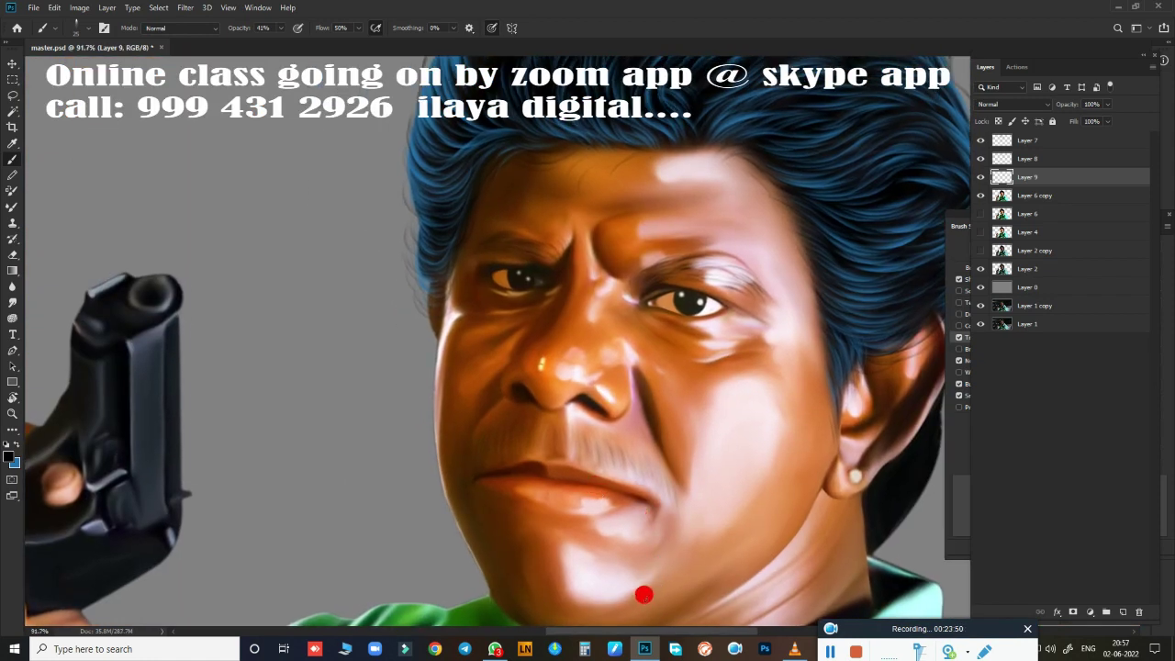
mouse_move(711, 436)
left_mouse_down()
mouse_move(582, 432)
mouse_move(575, 341)
mouse_move(662, 416)
left_mouse_up()
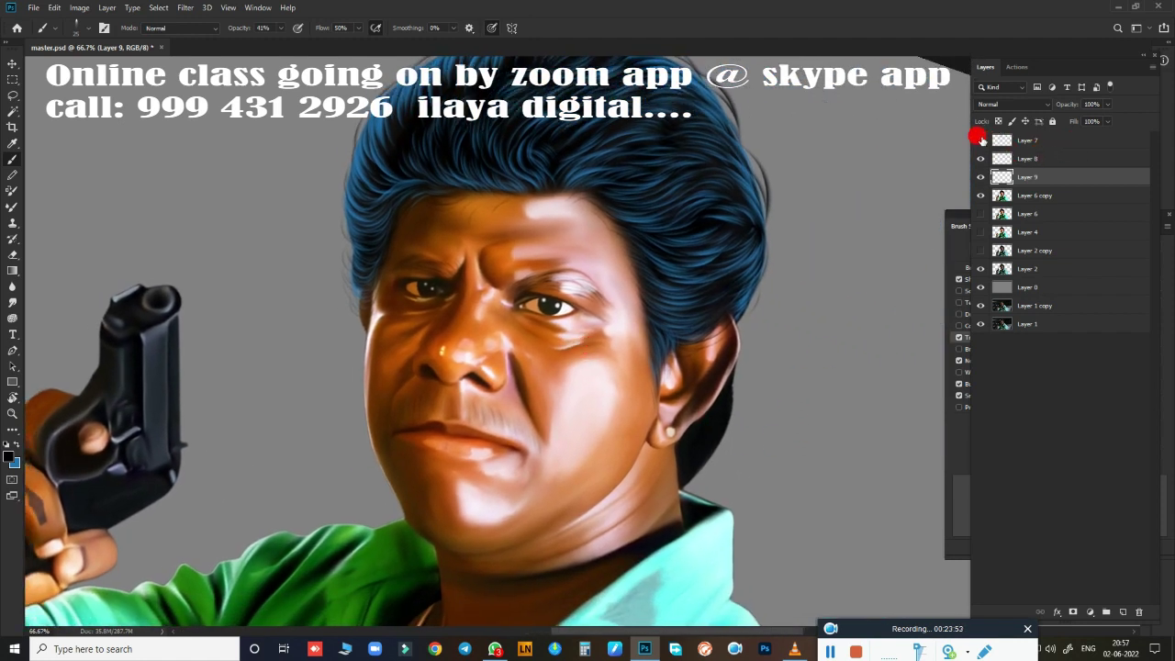
Step: Work on Layer 7, rotate the view to the ear, and paint dark hair below the hair edge
left_click(980, 140)
left_click(1048, 139)
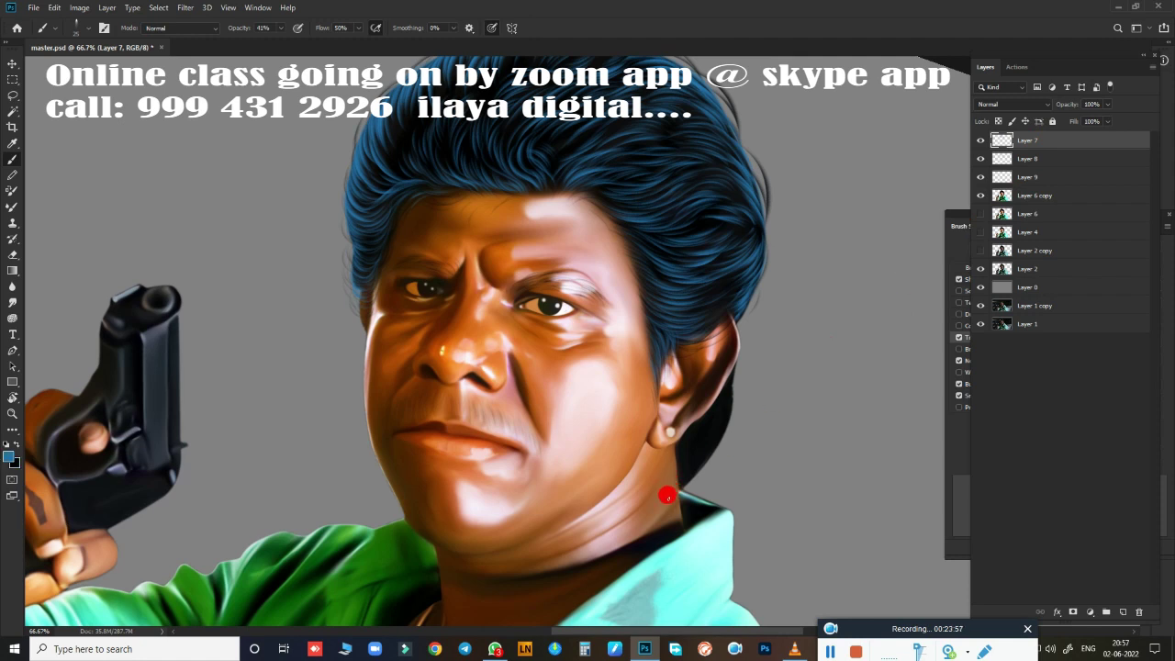
mouse_move(519, 496)
left_mouse_down()
mouse_move(639, 499)
mouse_move(339, 321)
mouse_move(459, 228)
left_mouse_up()
key("r")
mouse_move(551, 498)
left_mouse_down()
mouse_move(588, 491)
mouse_move(756, 358)
mouse_move(688, 249)
mouse_move(725, 215)
left_mouse_up()
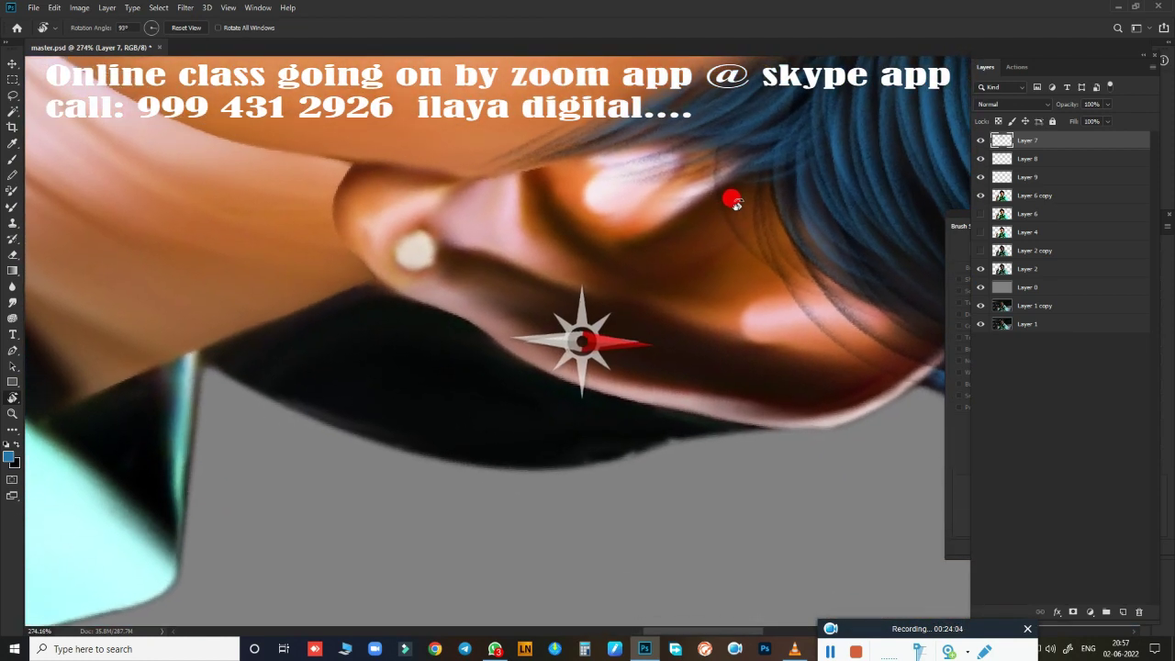
key("b")
mouse_move(649, 292)
left_mouse_down()
mouse_move(495, 483)
mouse_move(371, 461)
left_mouse_up()
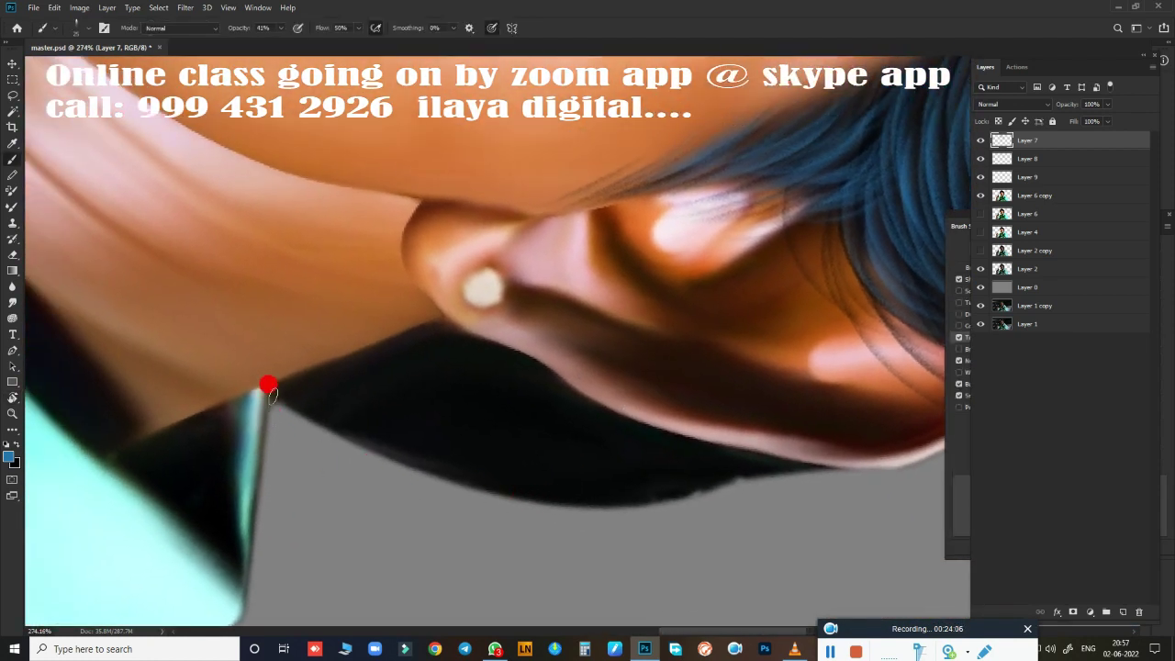
mouse_move(268, 385)
left_mouse_down()
mouse_move(461, 419)
mouse_move(336, 427)
mouse_move(329, 413)
left_mouse_up()
Step: Set brush opacity and flow to 100% and paint blue strands along the lower hair edge
left_click(282, 35)
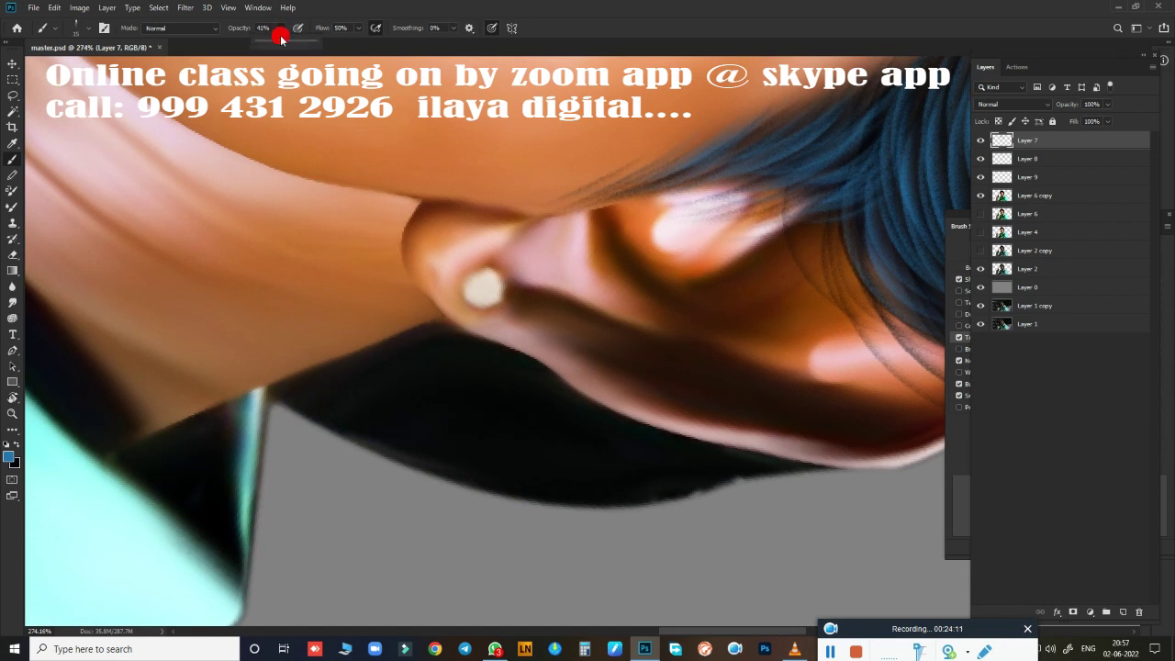
left_click(359, 33)
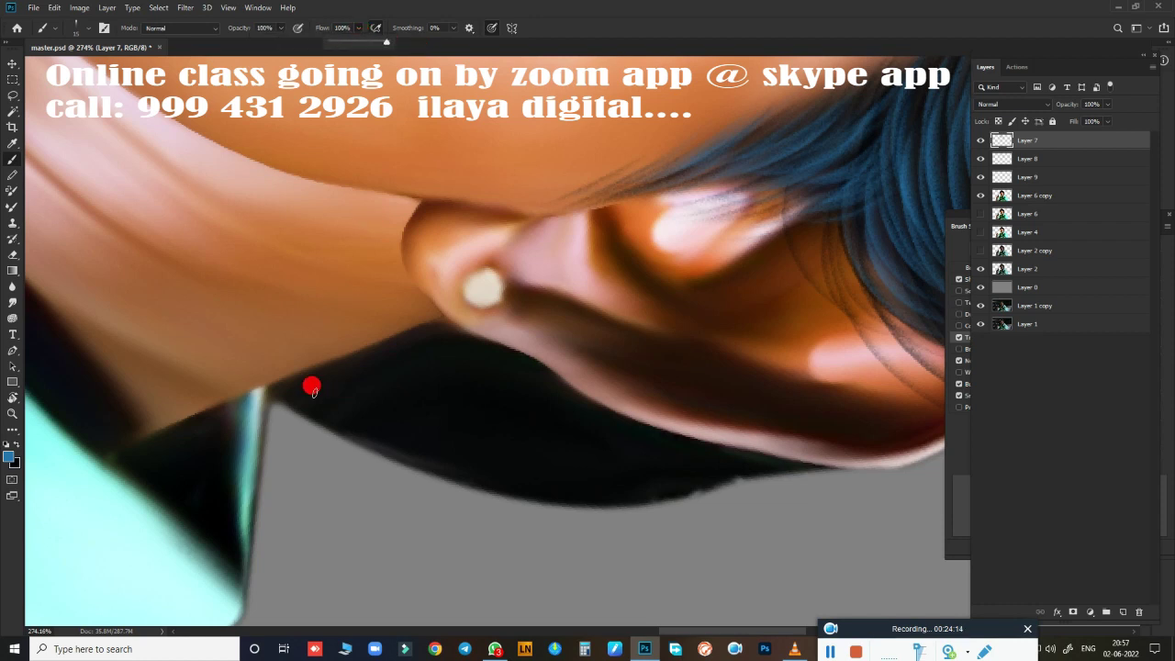
left_click(293, 401)
left_click_drag(294, 402, 428, 440)
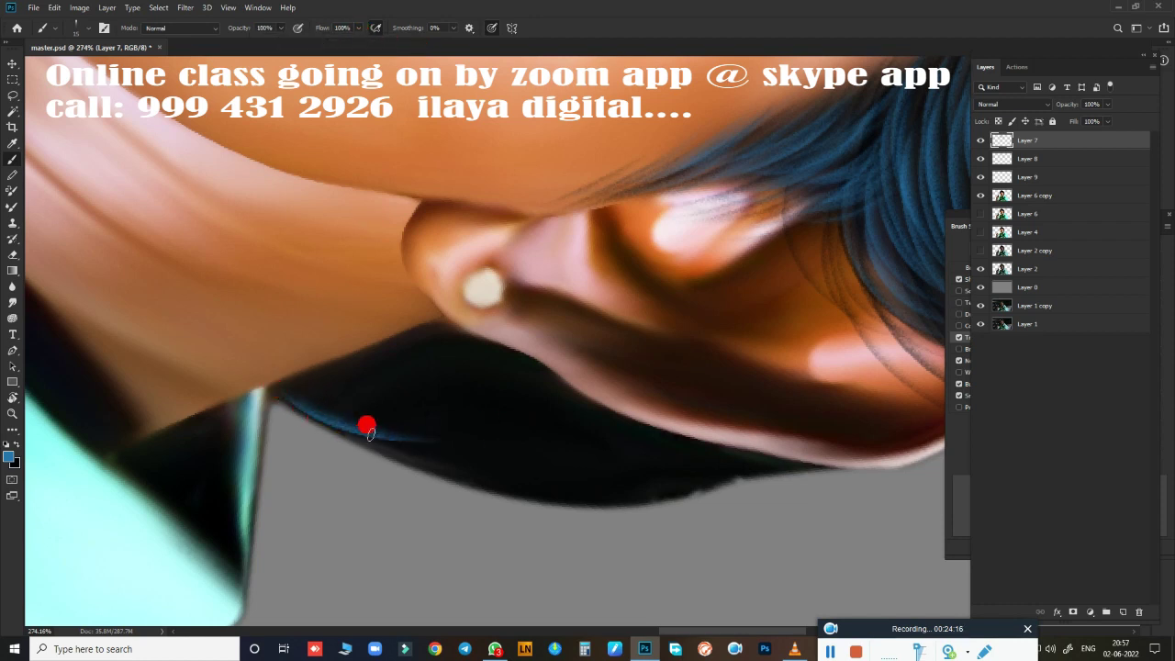
mouse_move(293, 385)
left_mouse_down()
mouse_move(354, 406)
mouse_move(545, 371)
left_mouse_up()
mouse_move(336, 426)
left_mouse_down()
mouse_move(501, 455)
mouse_move(464, 476)
mouse_move(549, 503)
mouse_move(615, 506)
mouse_move(753, 469)
mouse_move(616, 427)
mouse_move(530, 429)
mouse_move(637, 425)
mouse_move(556, 410)
mouse_move(739, 463)
mouse_move(790, 440)
mouse_move(677, 456)
left_mouse_up()
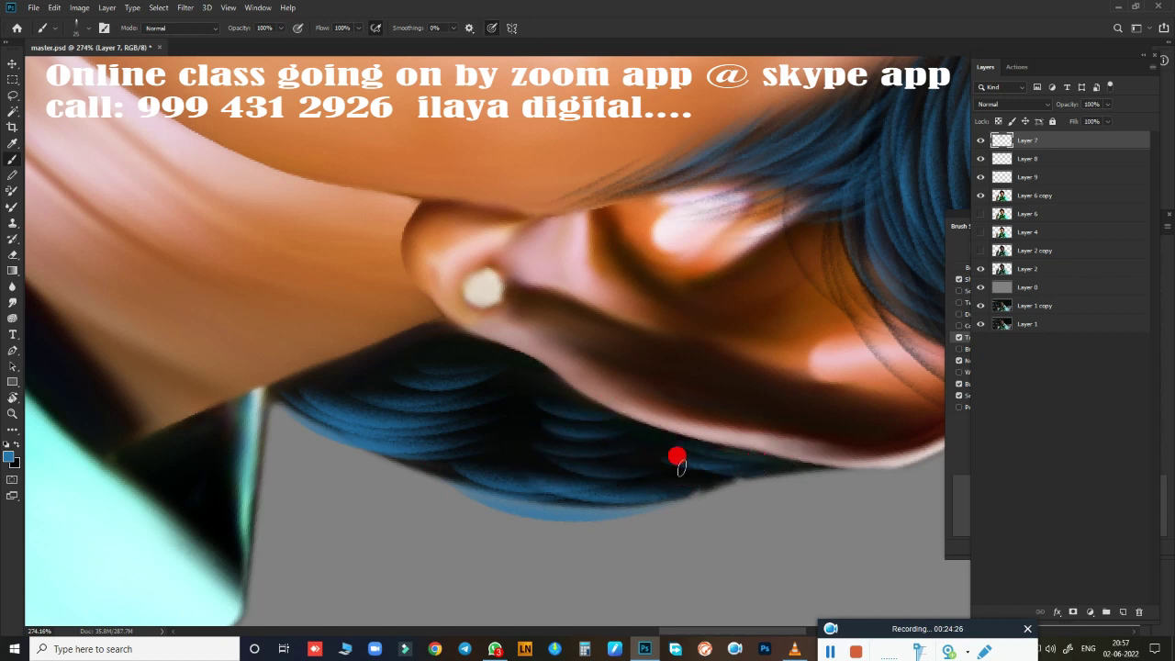
Step: Straighten the view and darken the hair edge behind the ear
left_click_drag(787, 464, 584, 524)
scroll(689, 480, "down", 5)
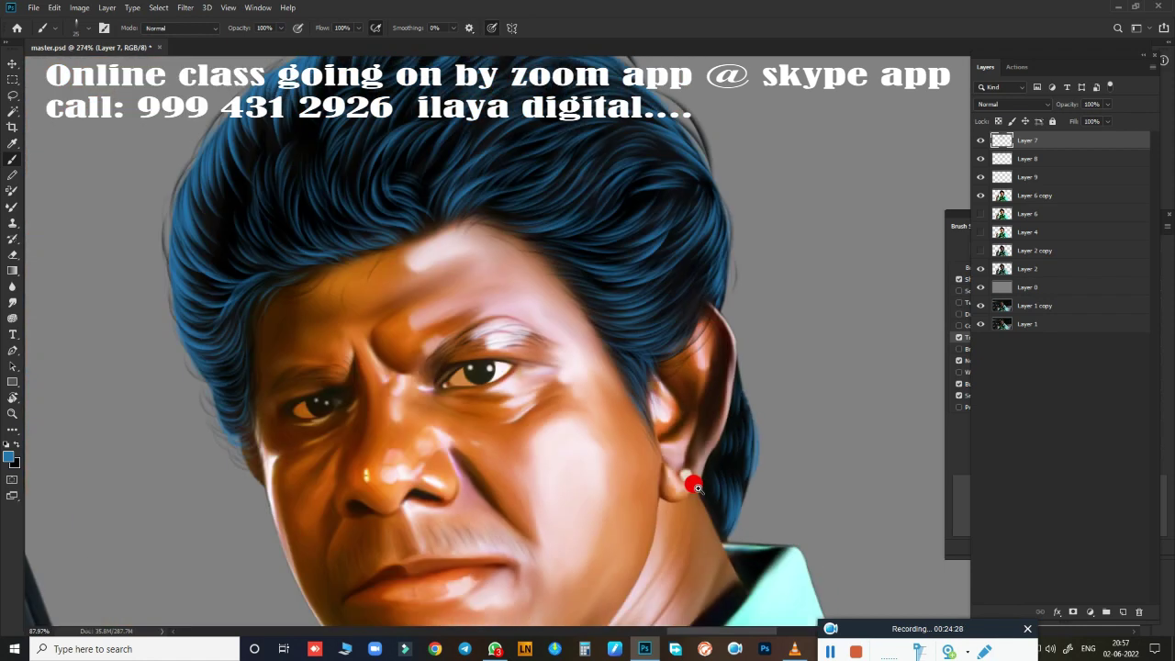
mouse_move(755, 474)
left_mouse_down()
mouse_move(786, 462)
mouse_move(807, 472)
mouse_move(783, 475)
mouse_move(781, 497)
left_mouse_up()
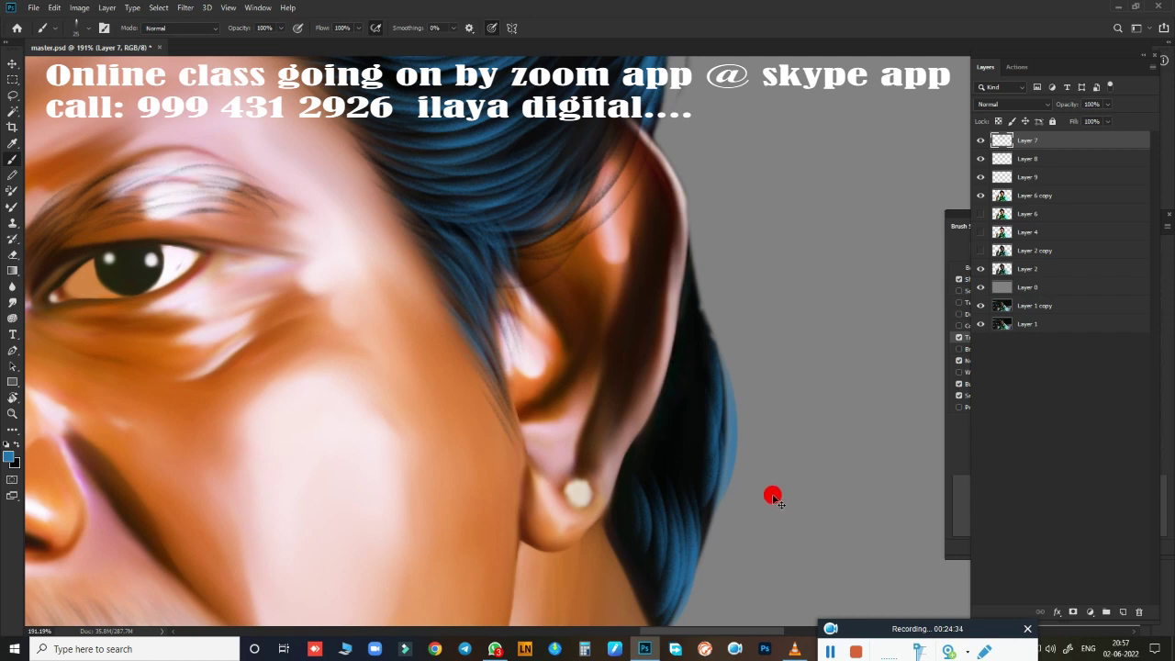
left_click_drag(773, 497, 771, 497)
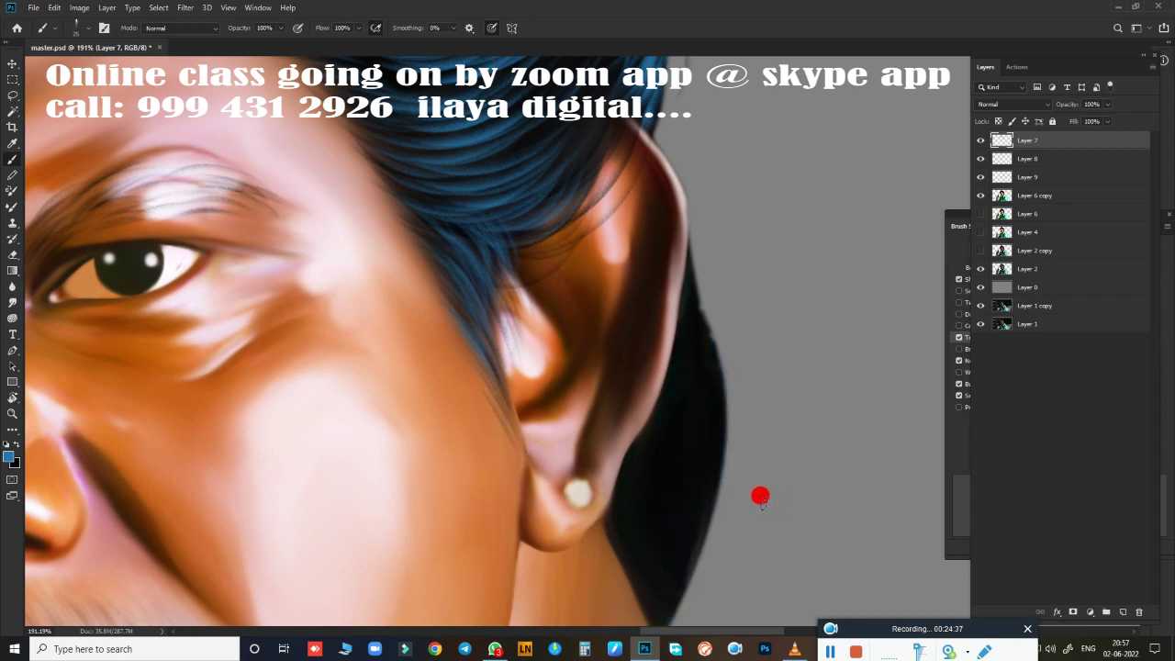
scroll(734, 505, "up", 5)
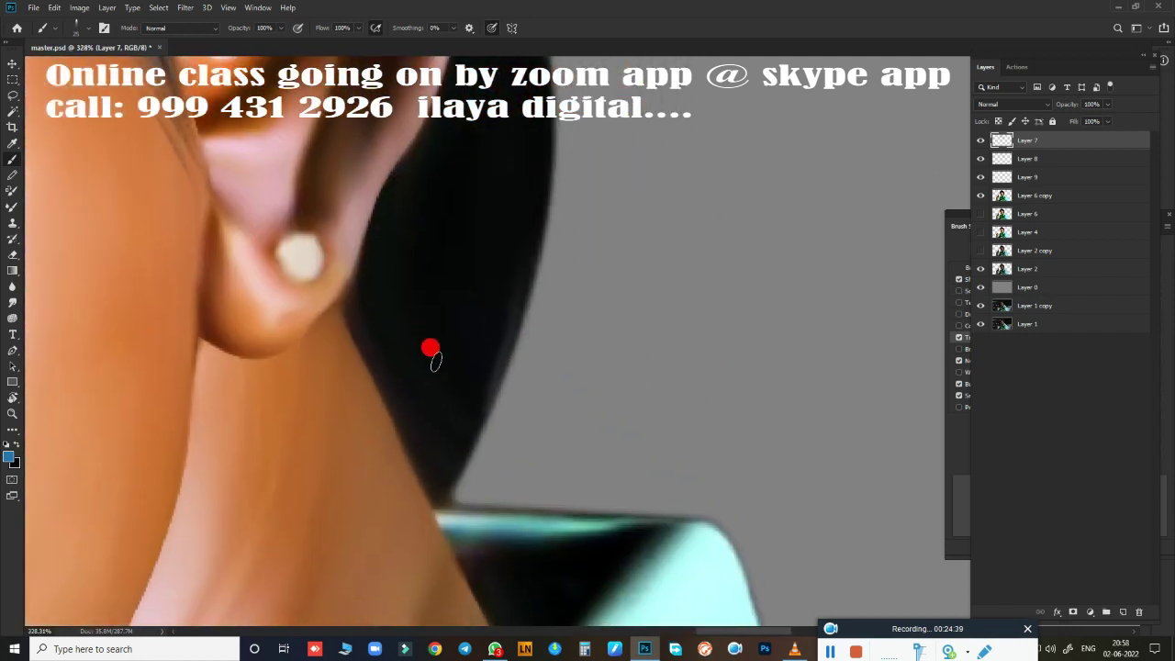
Step: Darken hair behind the earlobe and paint the first blue strands along the hair edge
mouse_move(549, 377)
left_mouse_down()
mouse_move(555, 401)
mouse_move(543, 416)
left_mouse_up()
key("r")
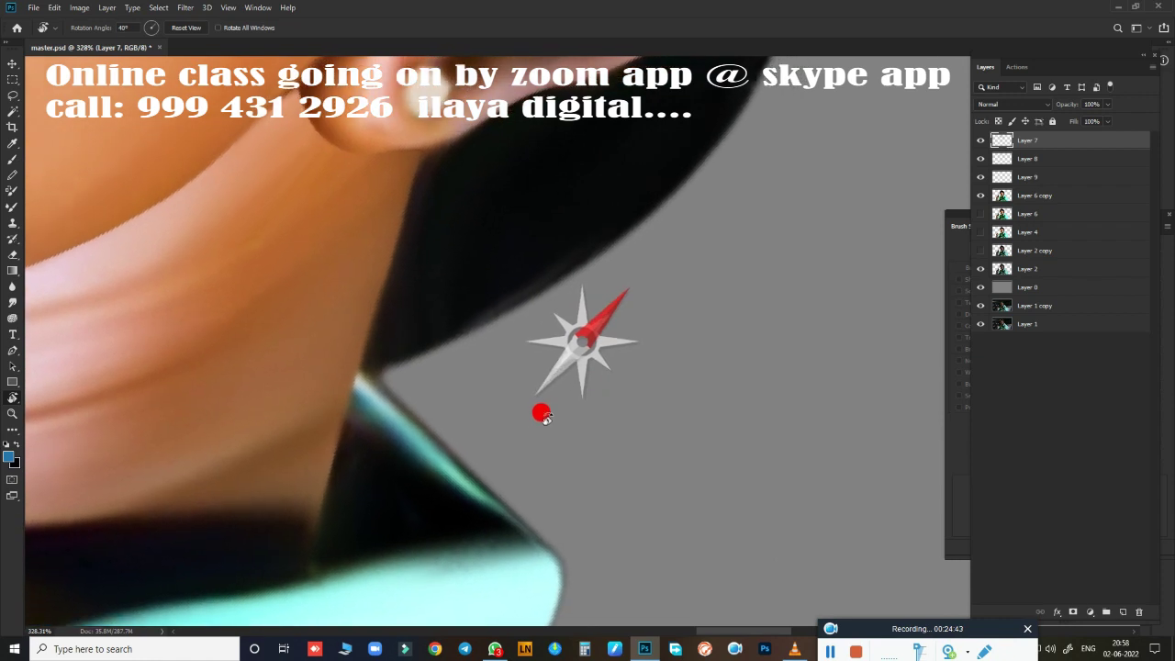
key("b")
mouse_move(443, 340)
left_mouse_down()
mouse_move(398, 275)
mouse_move(420, 178)
mouse_move(493, 302)
mouse_move(476, 320)
mouse_move(490, 315)
mouse_move(457, 336)
mouse_move(475, 315)
mouse_move(438, 293)
left_mouse_up()
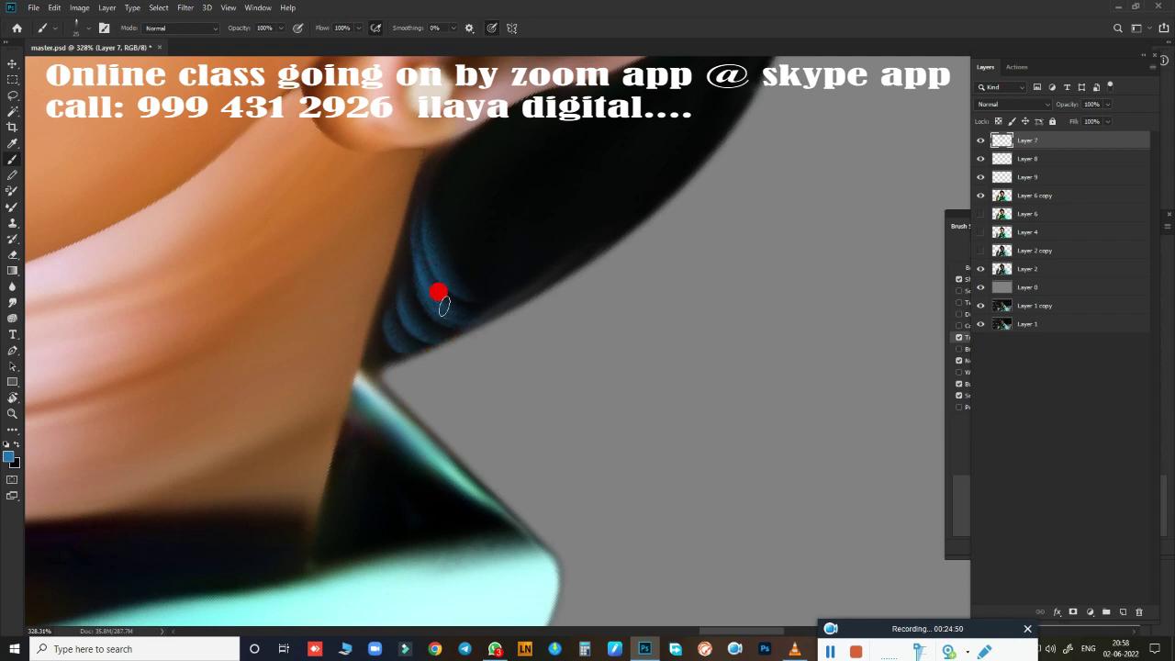
mouse_move(404, 335)
left_mouse_down()
mouse_move(482, 296)
mouse_move(451, 385)
mouse_move(383, 263)
mouse_move(554, 279)
mouse_move(584, 325)
mouse_move(527, 355)
mouse_move(603, 320)
mouse_move(477, 404)
mouse_move(642, 270)
mouse_move(401, 440)
left_mouse_up()
Step: Add light-blue strands along the hair's outer and lower edges below the earlobe
left_click_drag(569, 323, 432, 450)
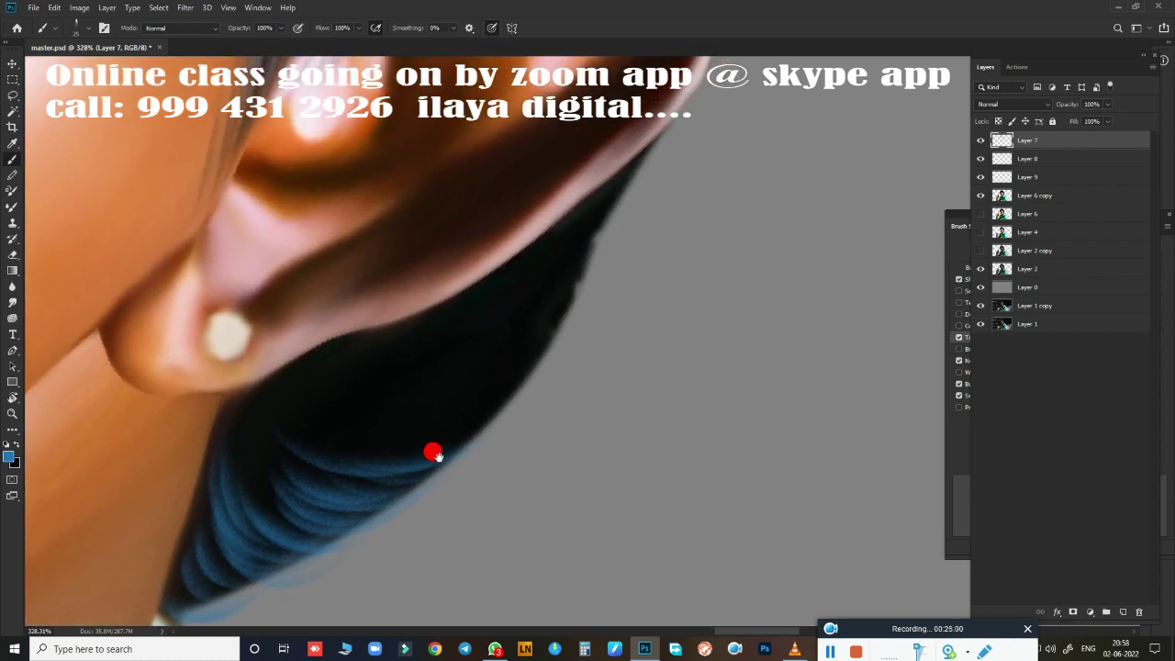
mouse_move(325, 410)
left_mouse_down()
mouse_move(367, 380)
mouse_move(346, 383)
mouse_move(511, 309)
mouse_move(560, 244)
mouse_move(620, 122)
left_mouse_up()
left_click_drag(522, 287, 643, 107)
left_click_drag(354, 417, 535, 275)
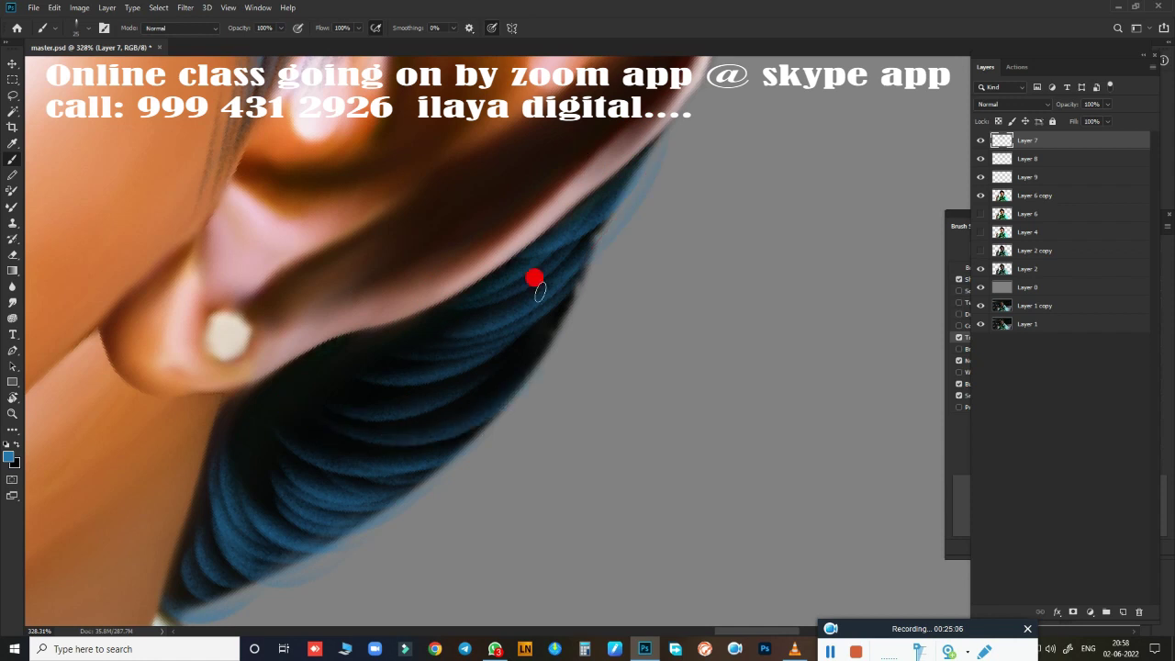
mouse_move(363, 396)
left_mouse_down()
mouse_move(590, 260)
mouse_move(609, 208)
mouse_move(319, 429)
mouse_move(561, 280)
left_mouse_up()
left_click_drag(244, 467, 446, 454)
left_click_drag(268, 491, 505, 403)
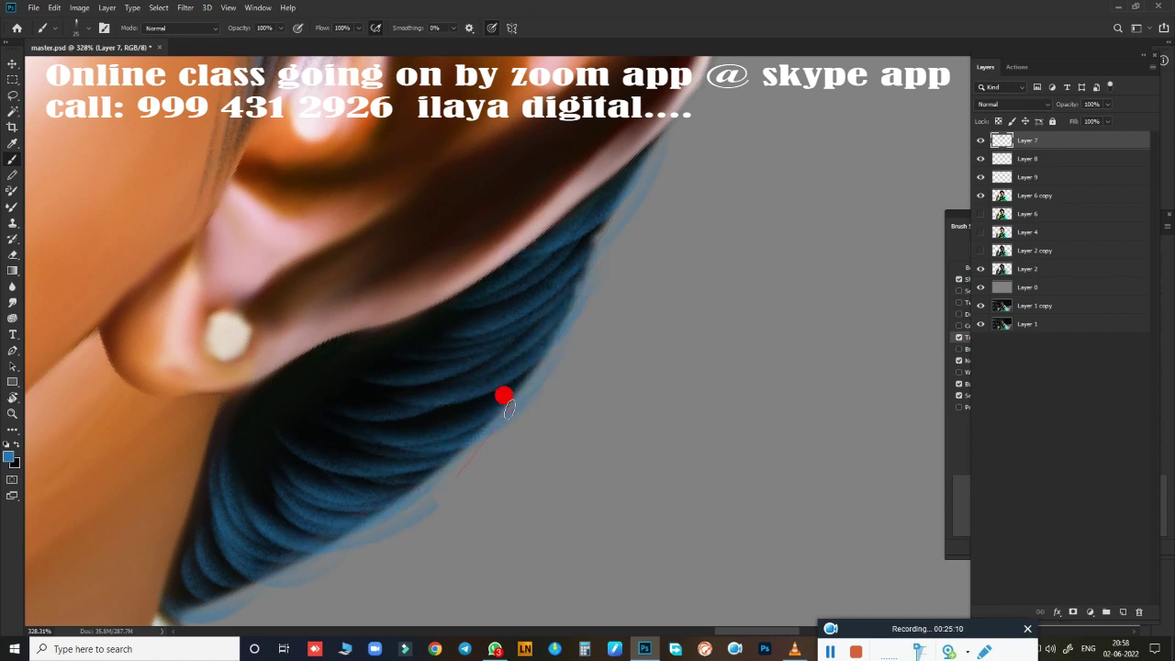
mouse_move(296, 447)
left_mouse_down()
mouse_move(305, 545)
mouse_move(558, 296)
mouse_move(420, 381)
left_mouse_up()
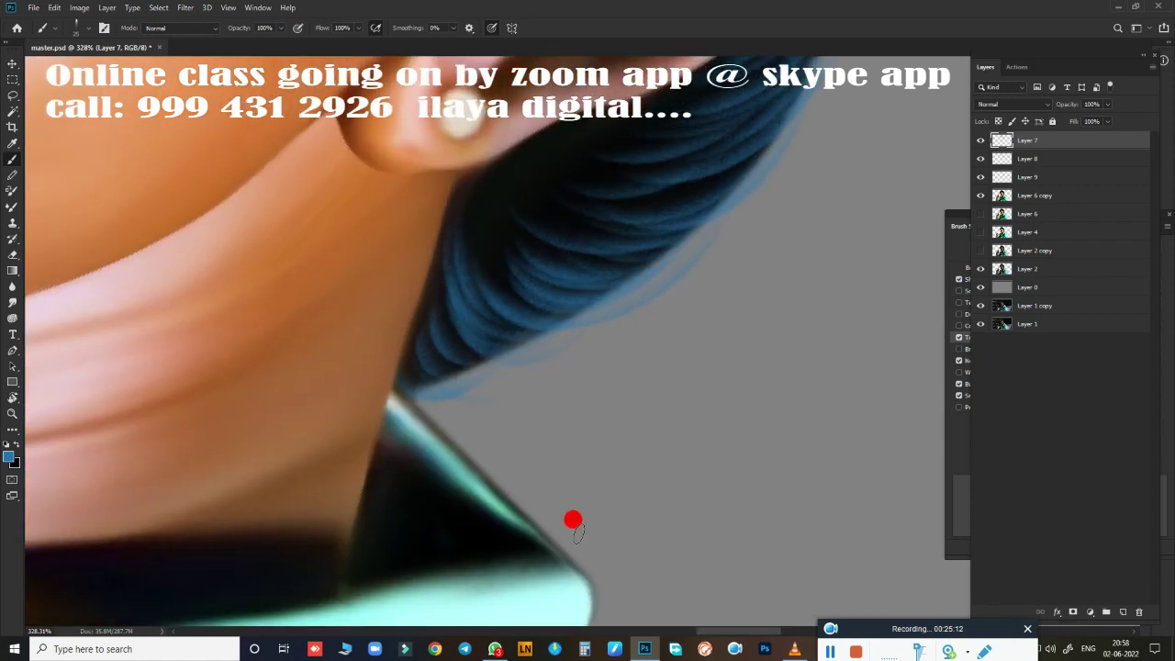
left_click_drag(573, 521, 568, 488)
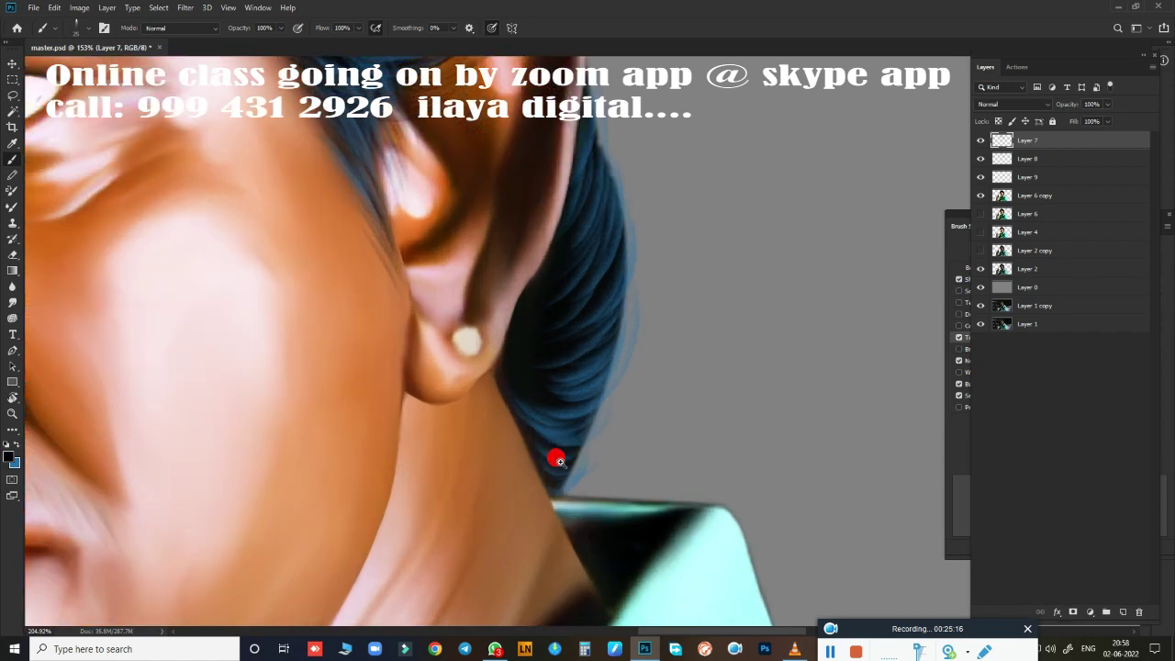
left_click_drag(562, 448, 520, 160)
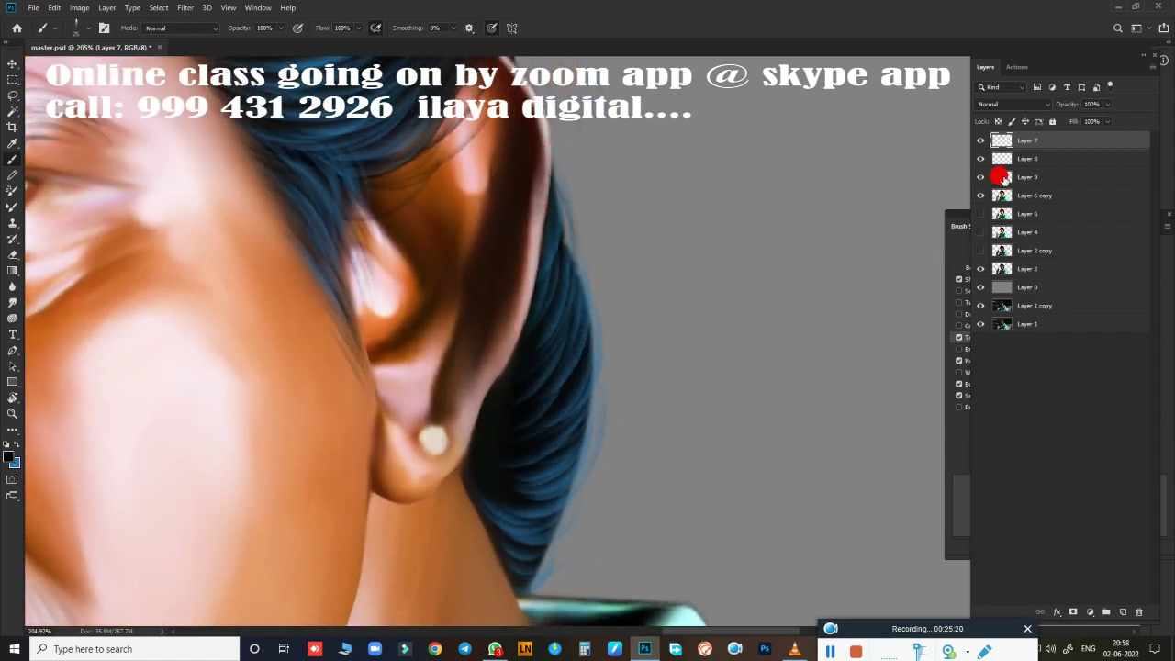
Step: Show Layer 9 and make Layer 8 the active layer, checking its hair strands
left_click(979, 177)
left_click(980, 160)
left_click(1054, 160)
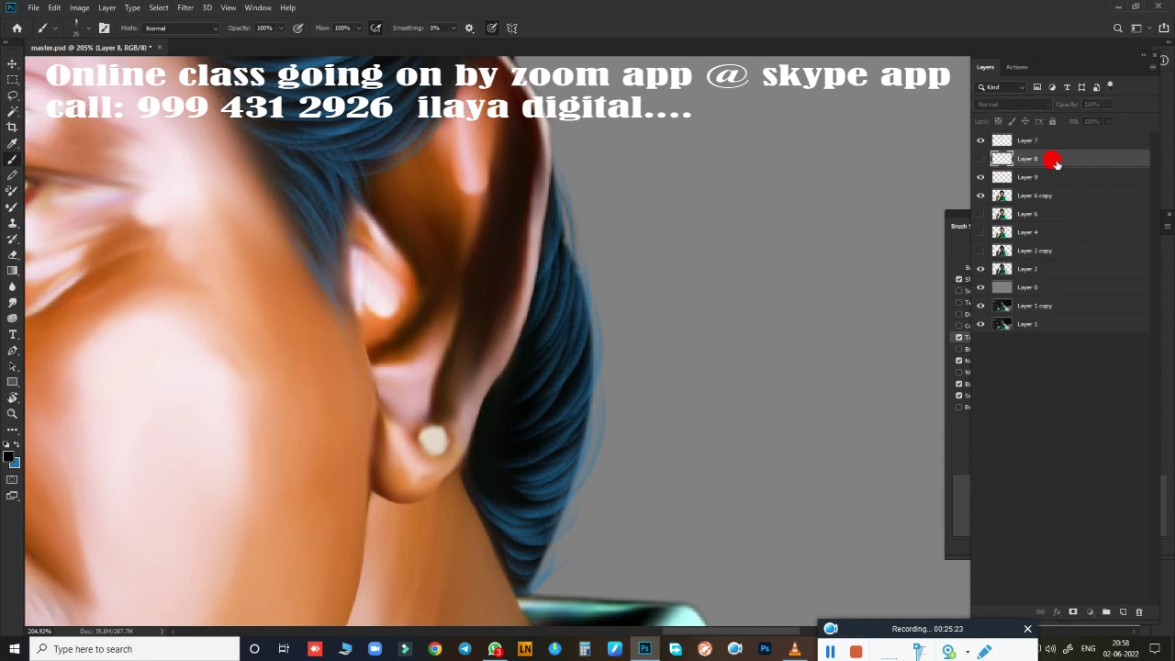
left_click(978, 160)
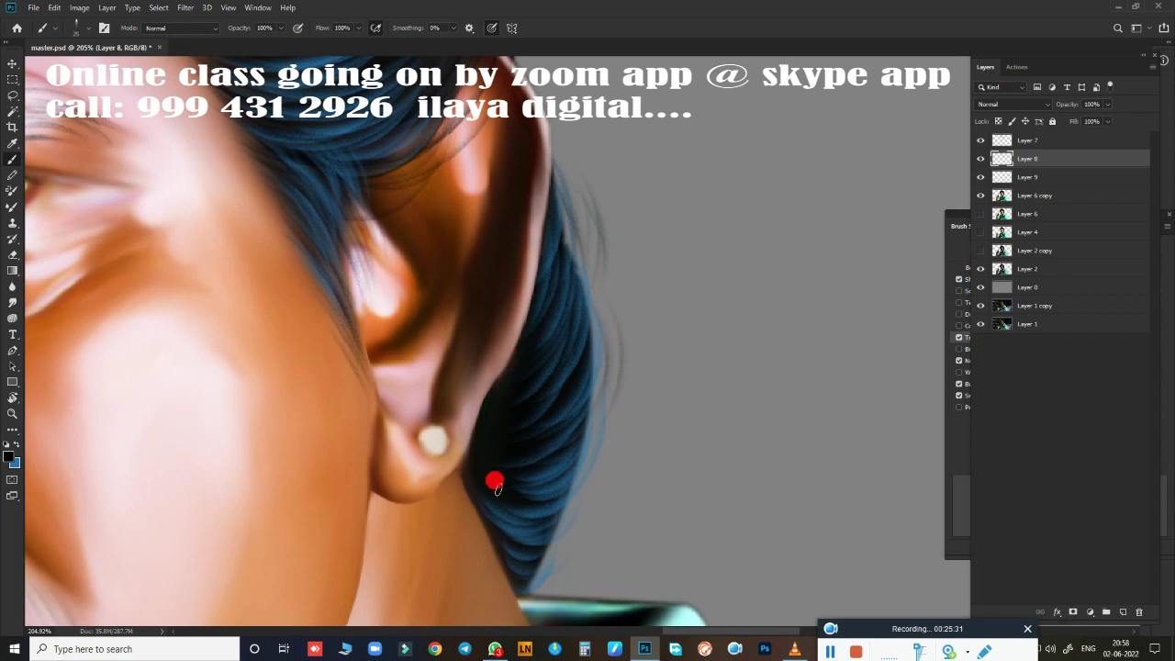
Step: Paint thin wispy strands along the lower right hair edge behind the ear
left_click_drag(488, 480, 547, 479)
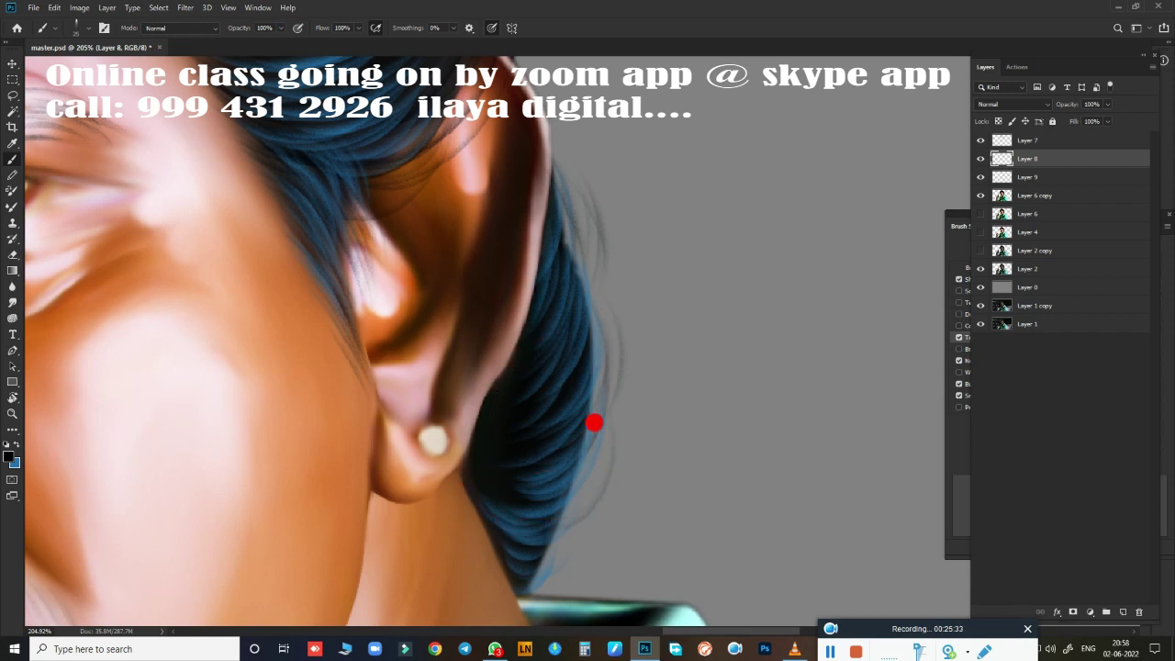
left_click_drag(520, 583, 606, 477)
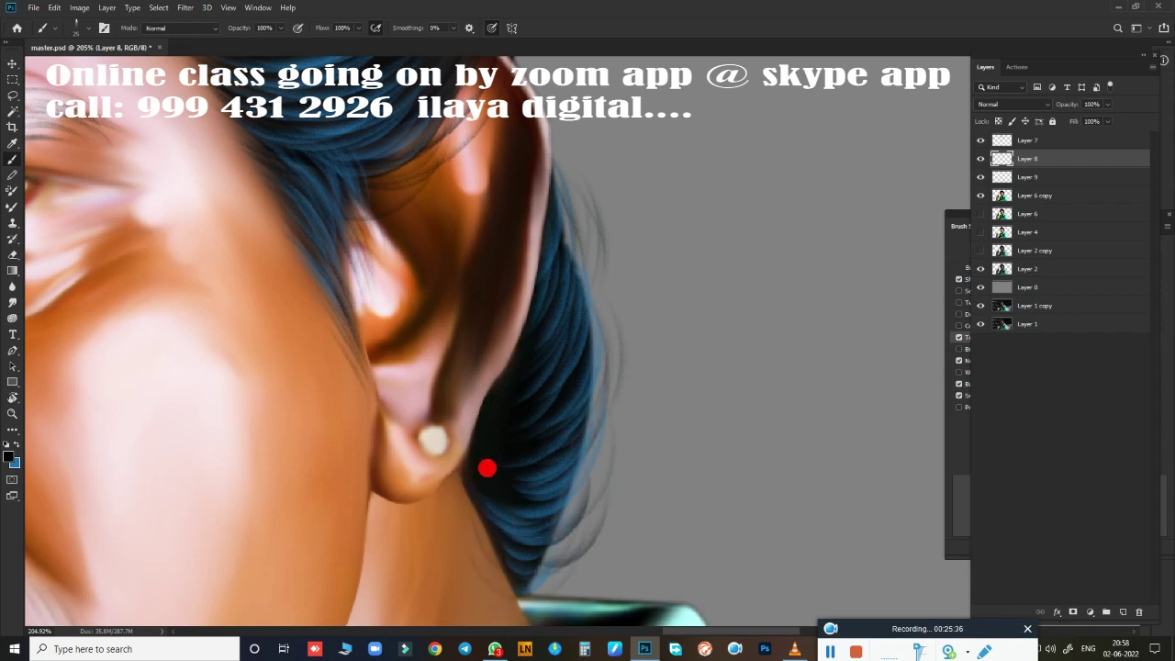
left_click_drag(593, 410, 594, 272)
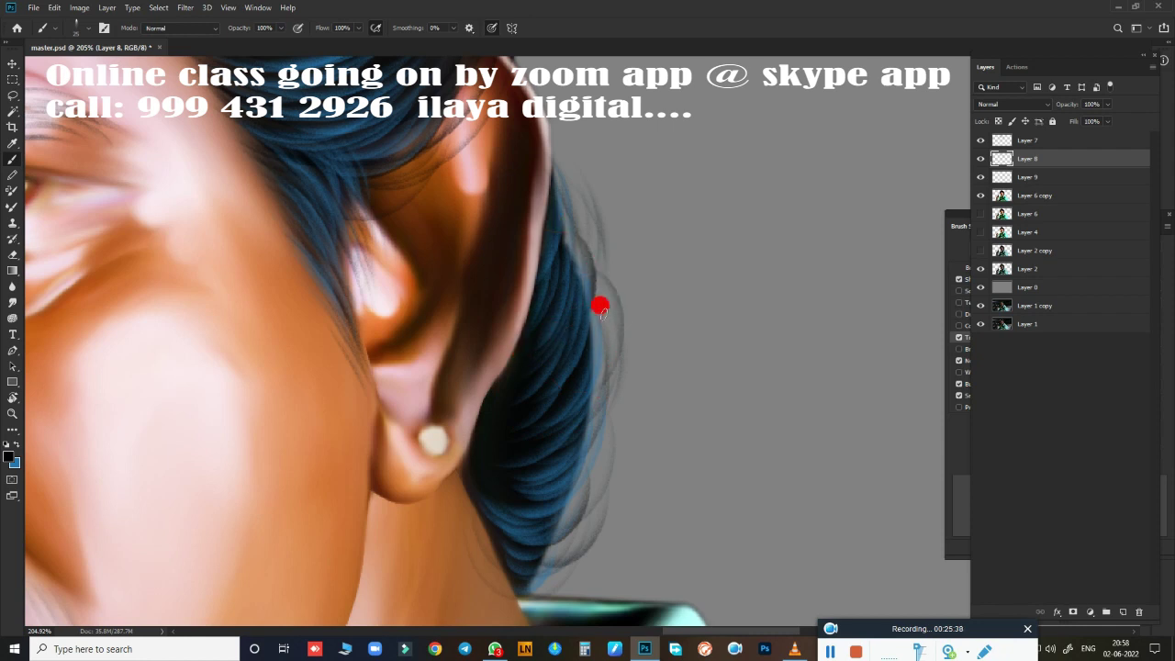
scroll(550, 477, "down", 5)
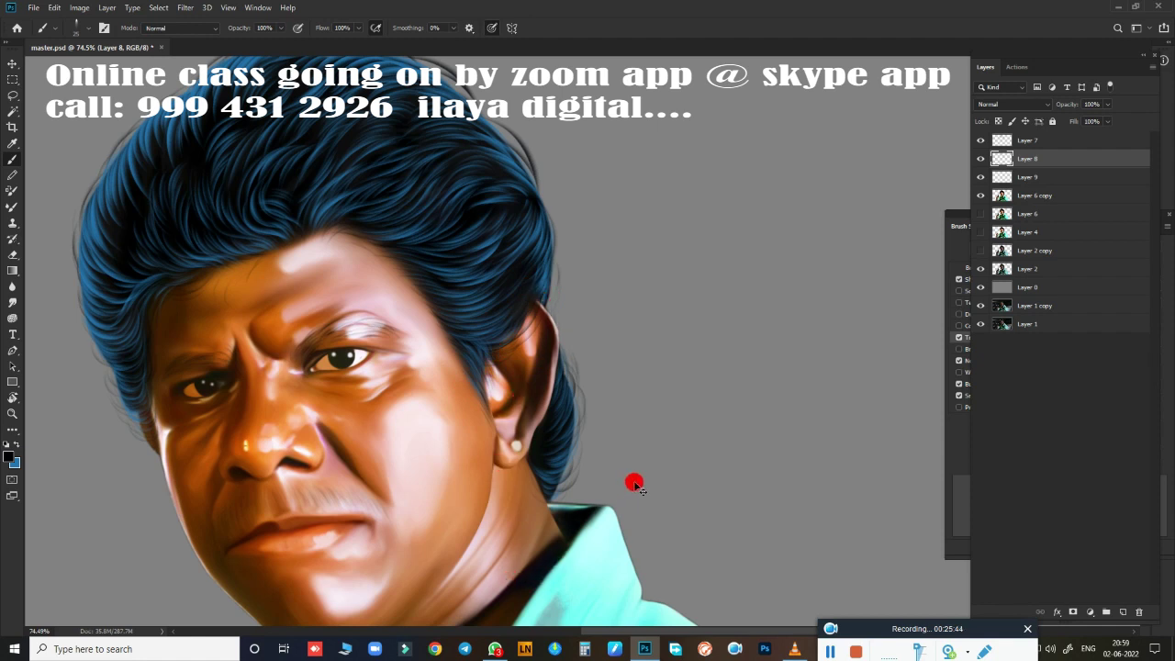
Step: Zoom out to the whole figure and turn on Layer 4 to brighten the collar and hand
scroll(484, 423, "down", 1)
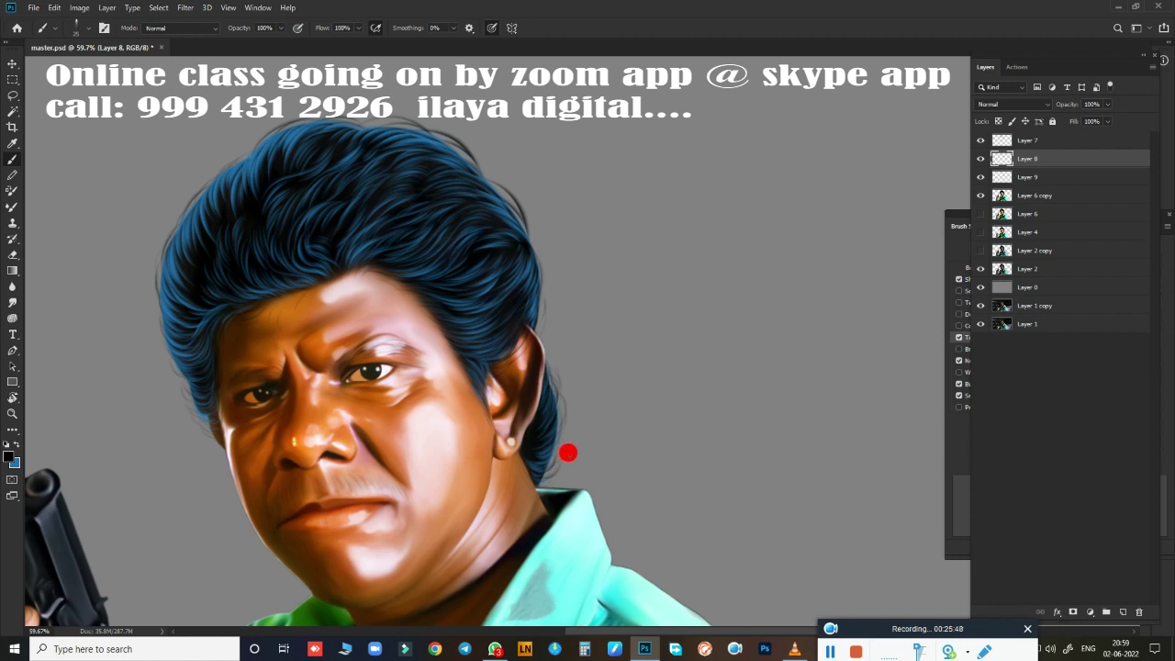
scroll(568, 452, "down", 2)
left_click_drag(560, 432, 634, 201)
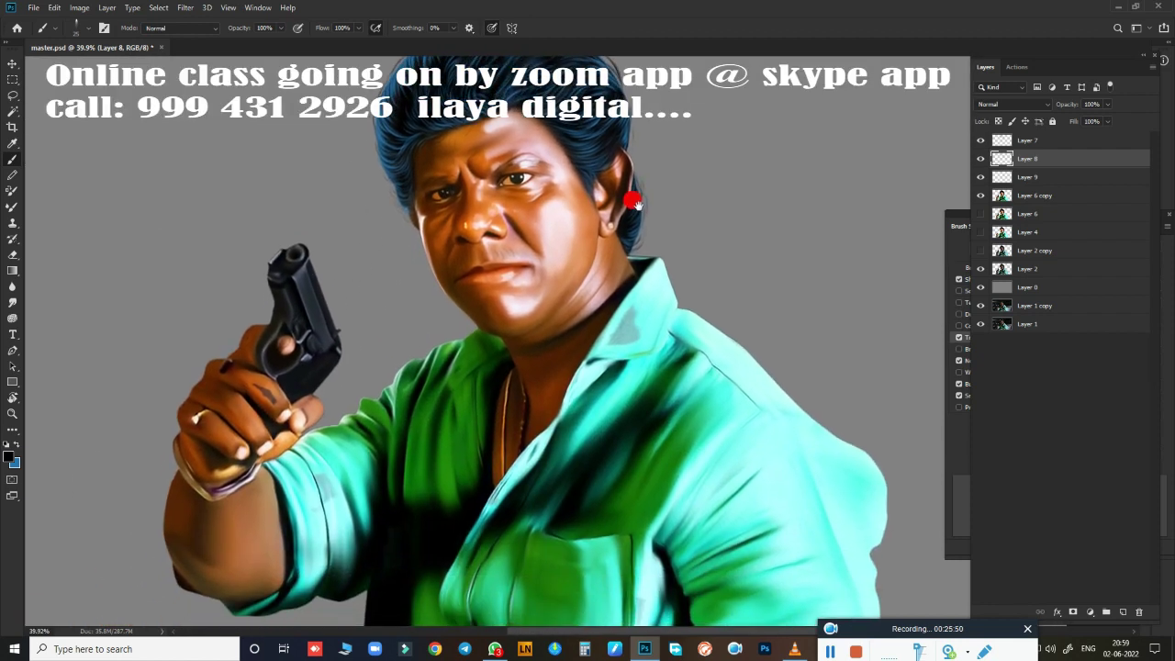
scroll(580, 309, "down", 1)
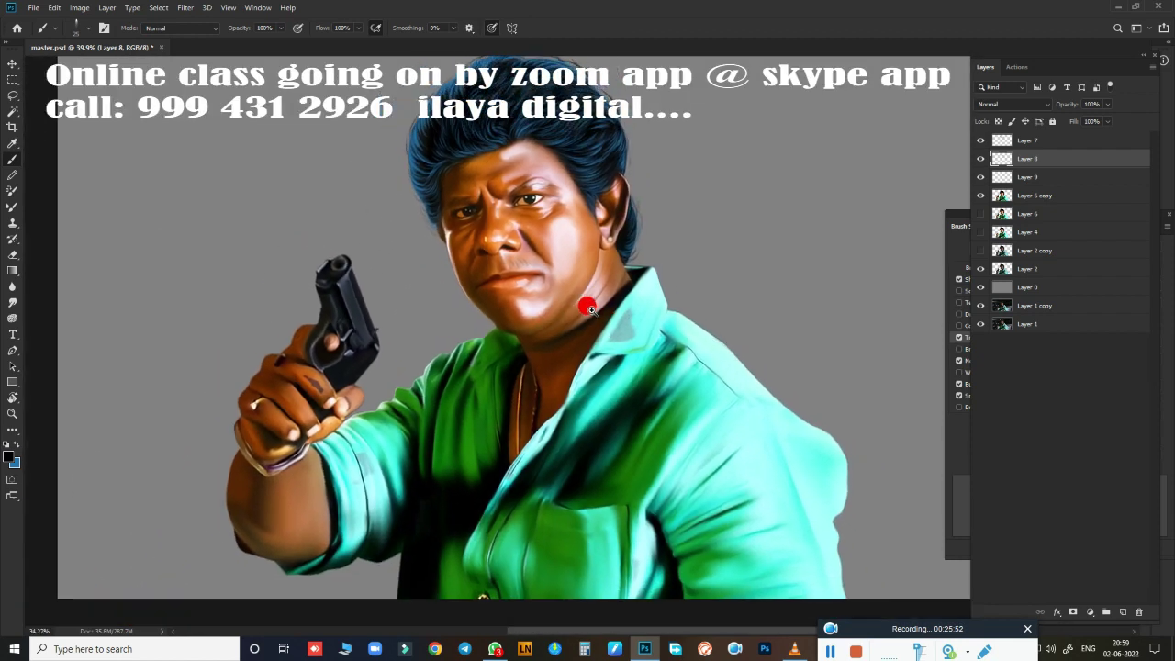
scroll(592, 308, "up", 2)
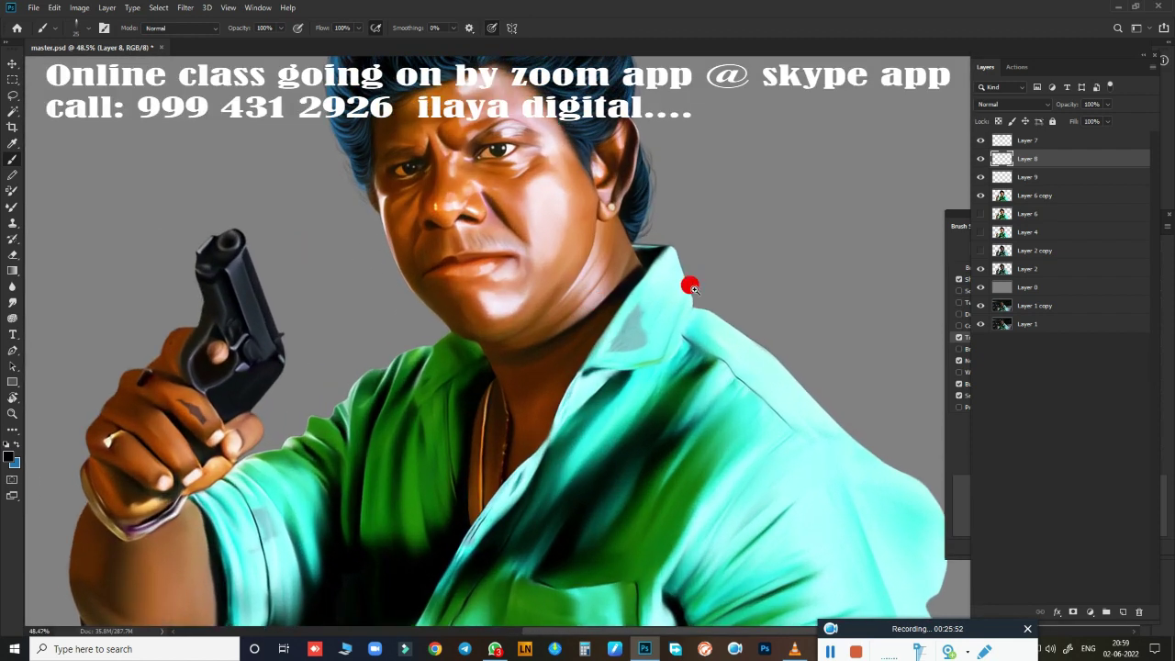
left_click(979, 232)
left_click(979, 234)
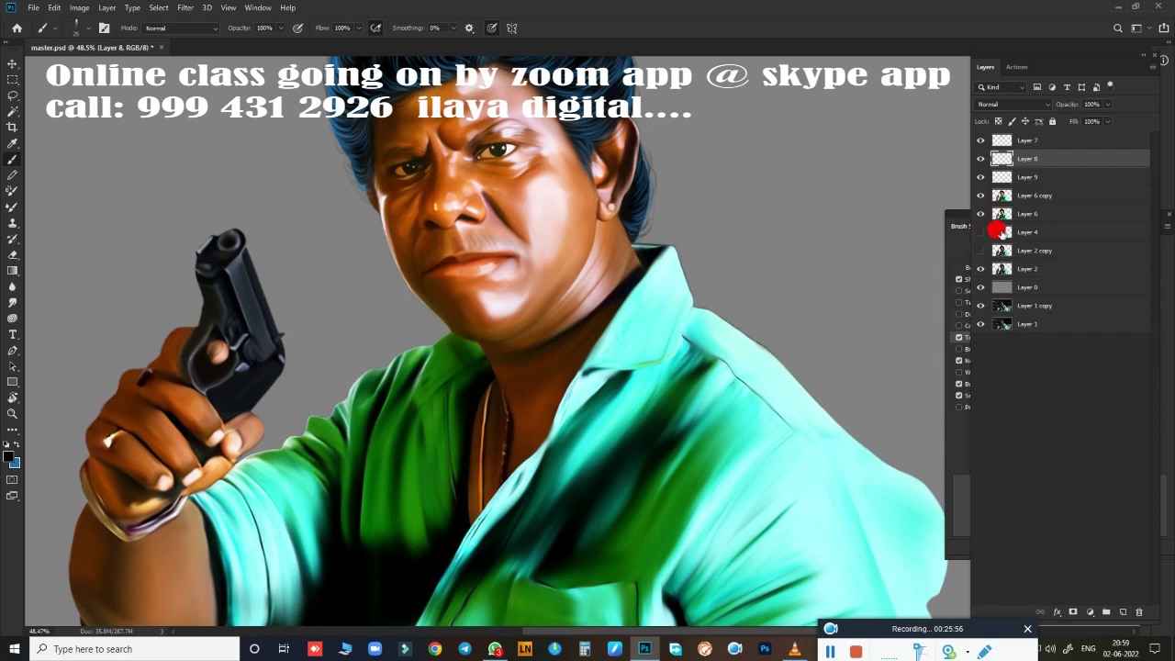
left_click(981, 232)
Step: Show Layer 2 copy and save the portrait
scroll(716, 394, "down", 3)
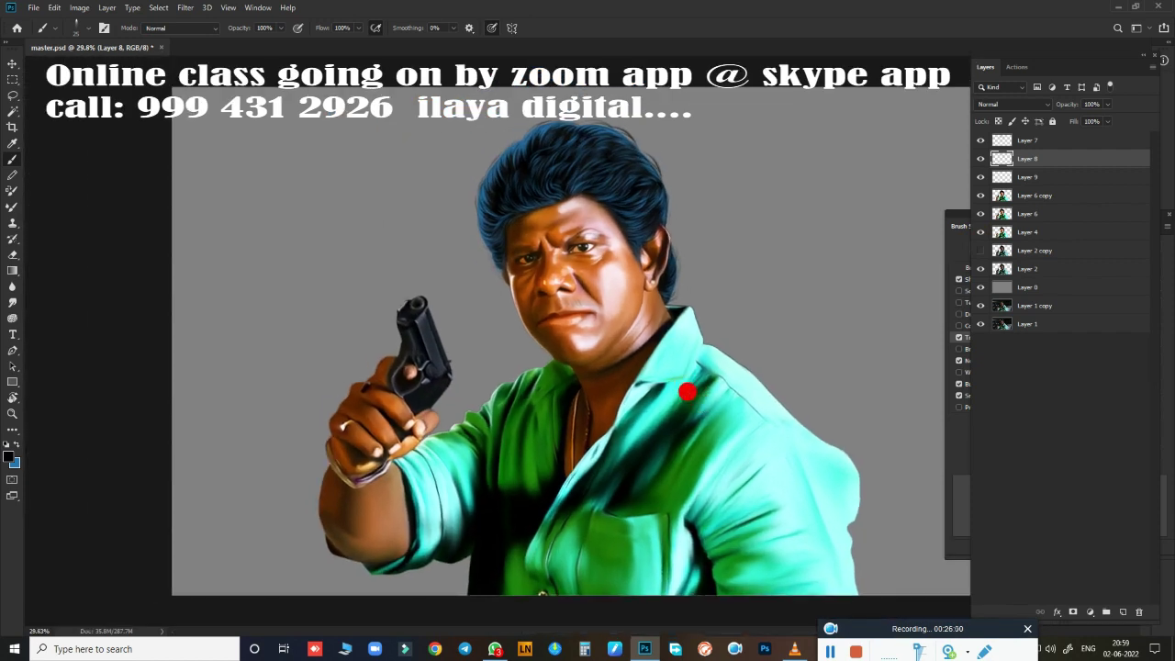
key("ctrl+s")
left_click(980, 251)
key("ctrl+s")
Step: Select Layer 7 and add a purple-to-blue Gradient Overlay (angle 162°, scale 124%)
scroll(690, 348, "up", 3)
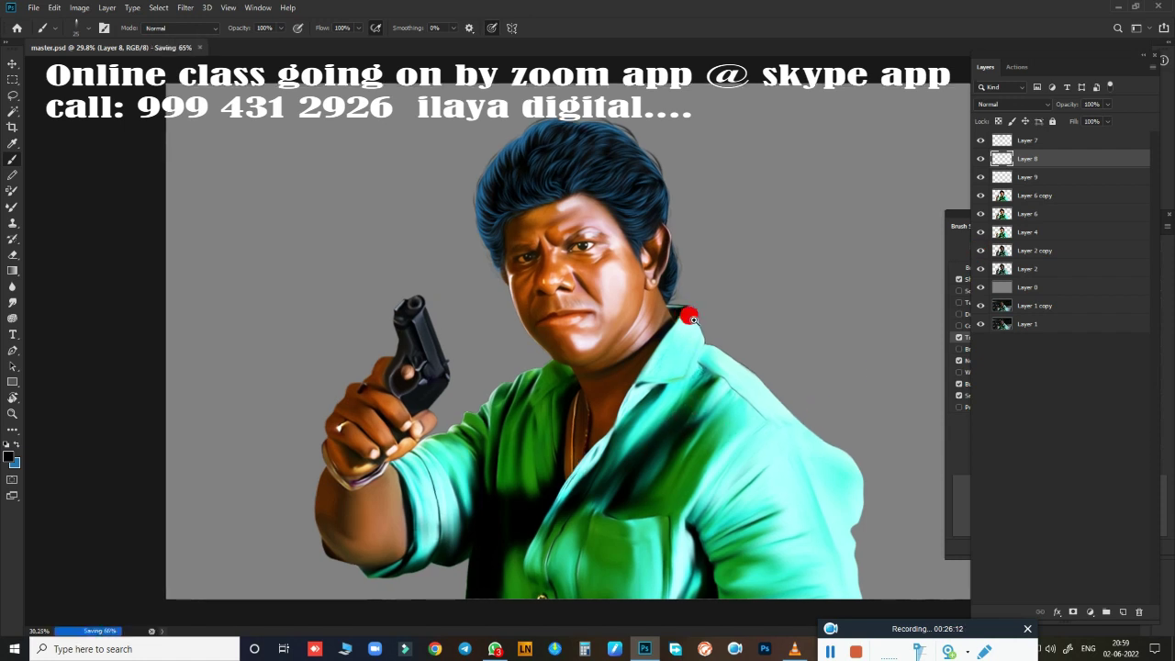
scroll(795, 257, "up", 1)
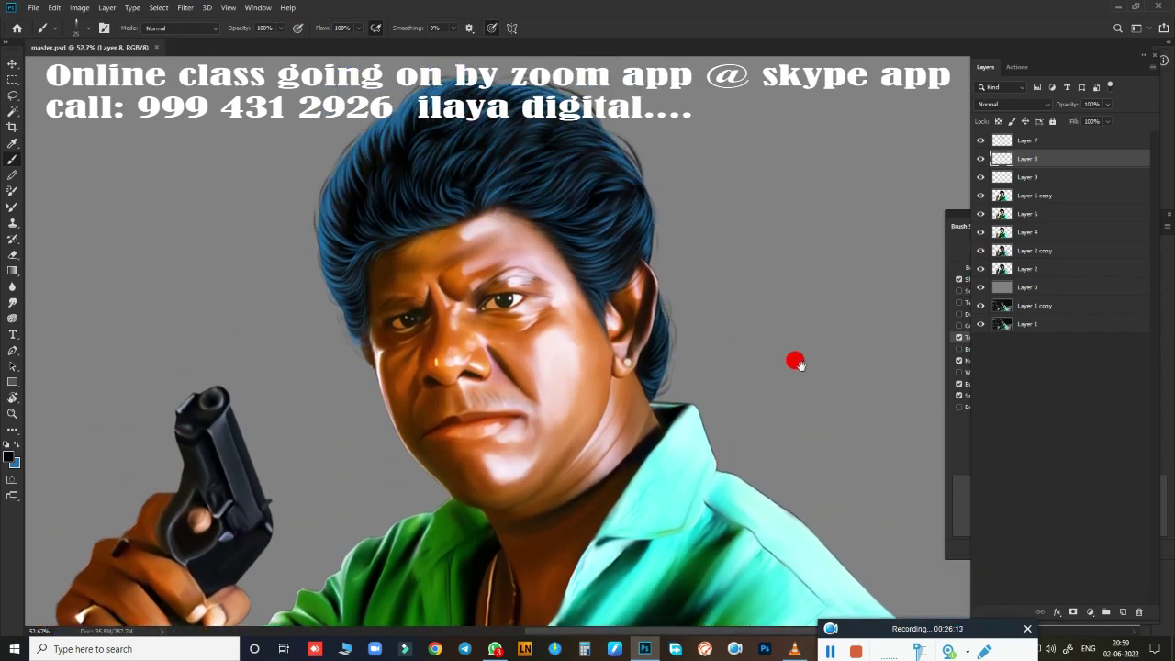
left_click(981, 141)
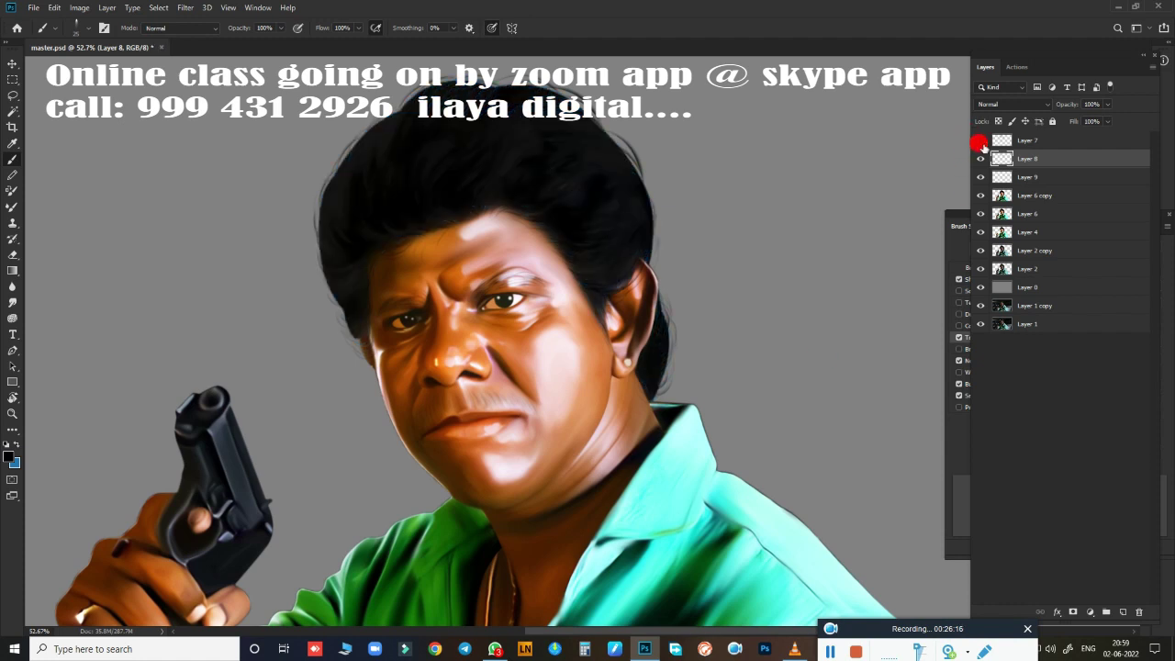
left_click(980, 141)
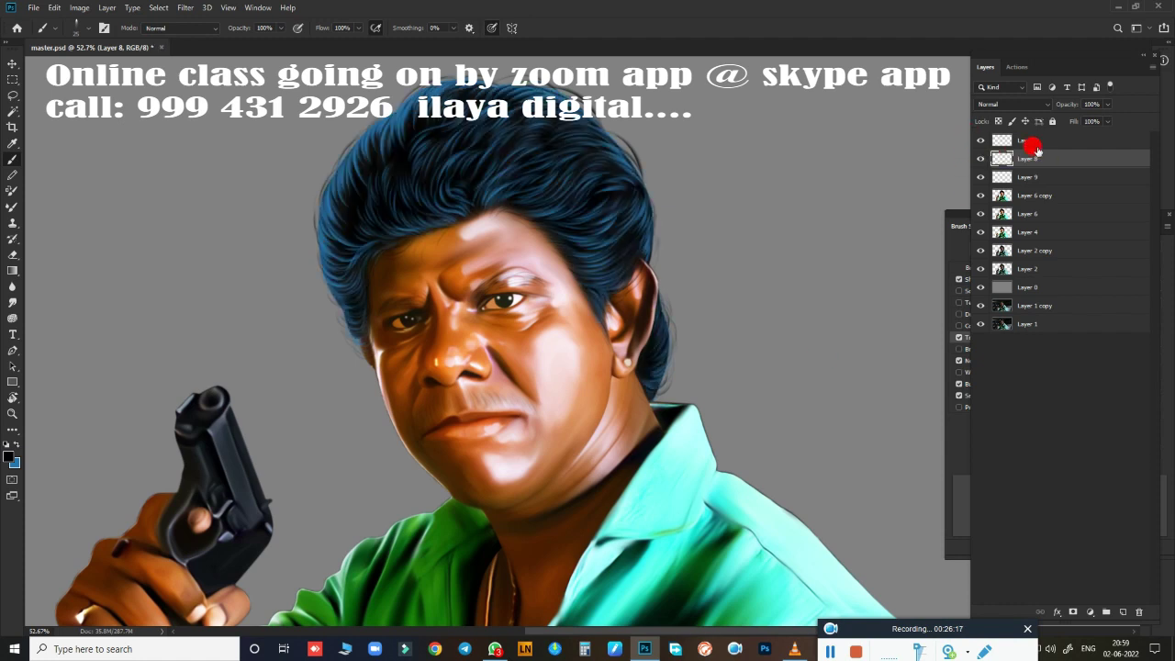
left_click(1031, 143)
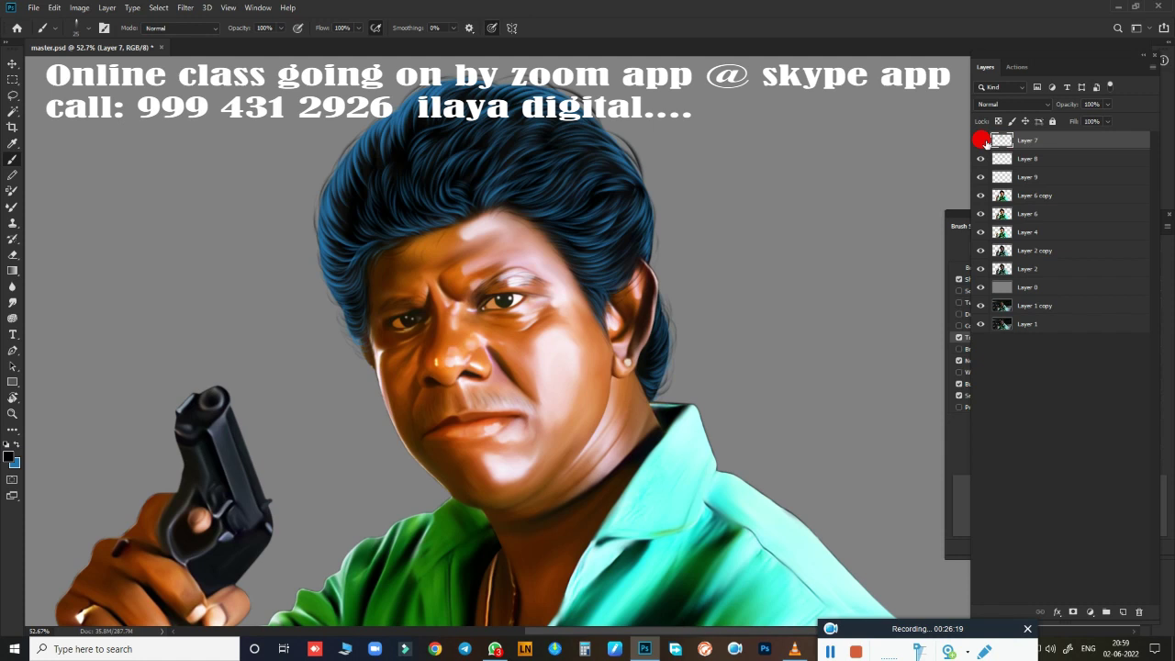
left_click(980, 141)
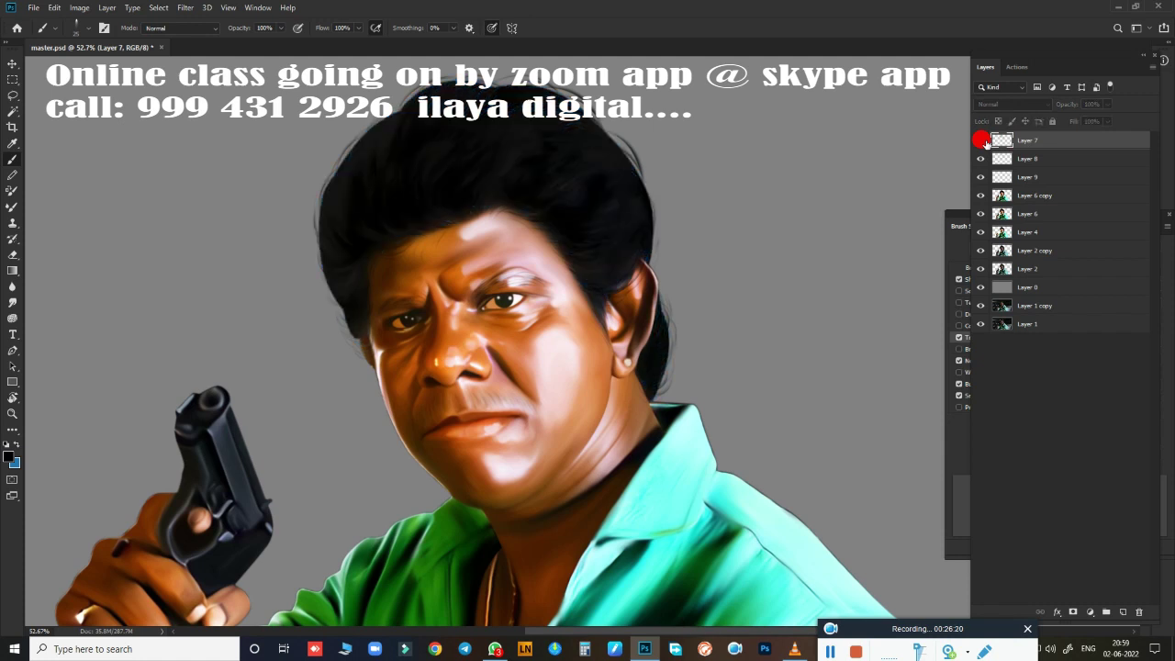
left_click(1029, 632)
left_click(1062, 564)
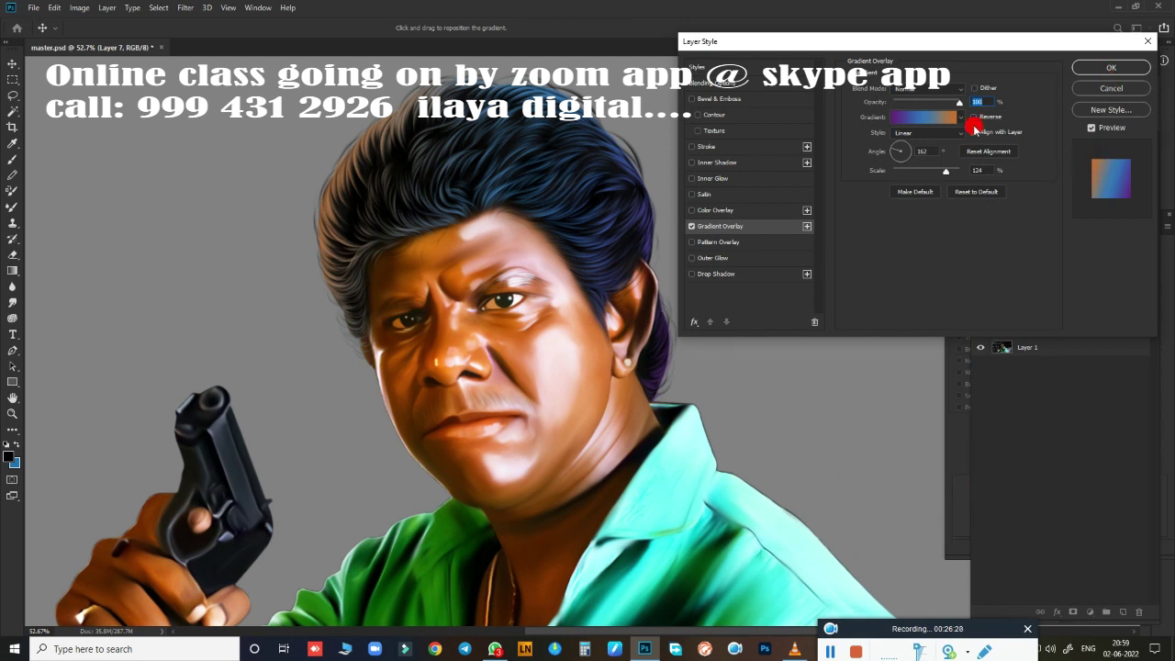
Step: Set the gradient's right colour stop to golden yellow #F9C331
left_click(940, 119)
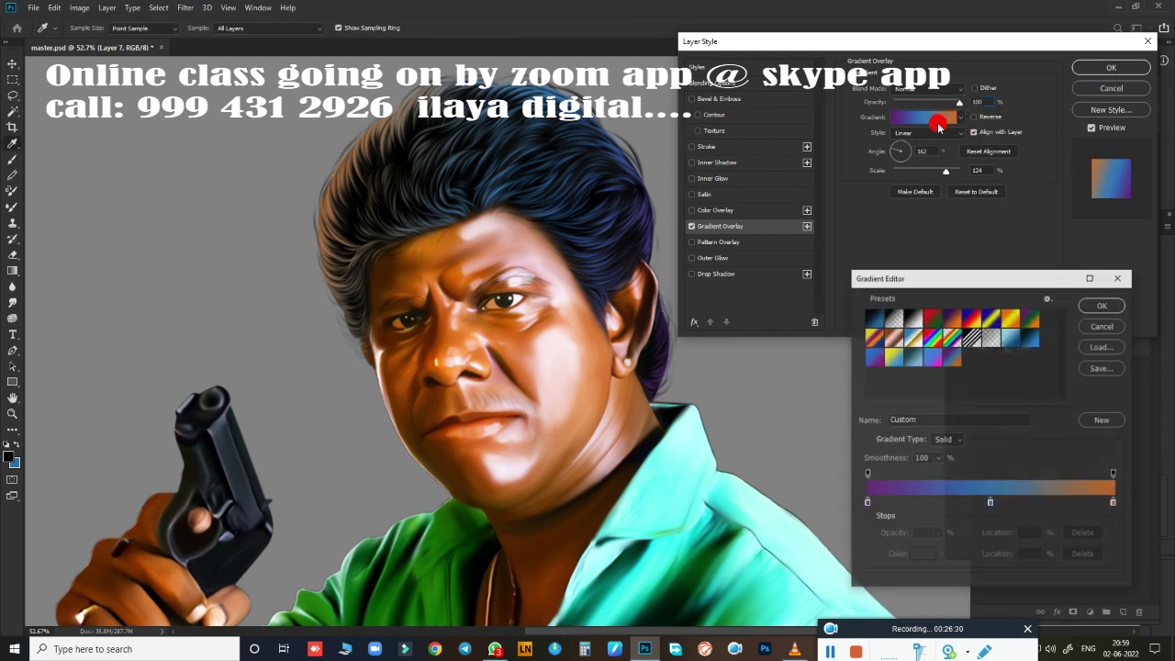
left_click(1114, 503)
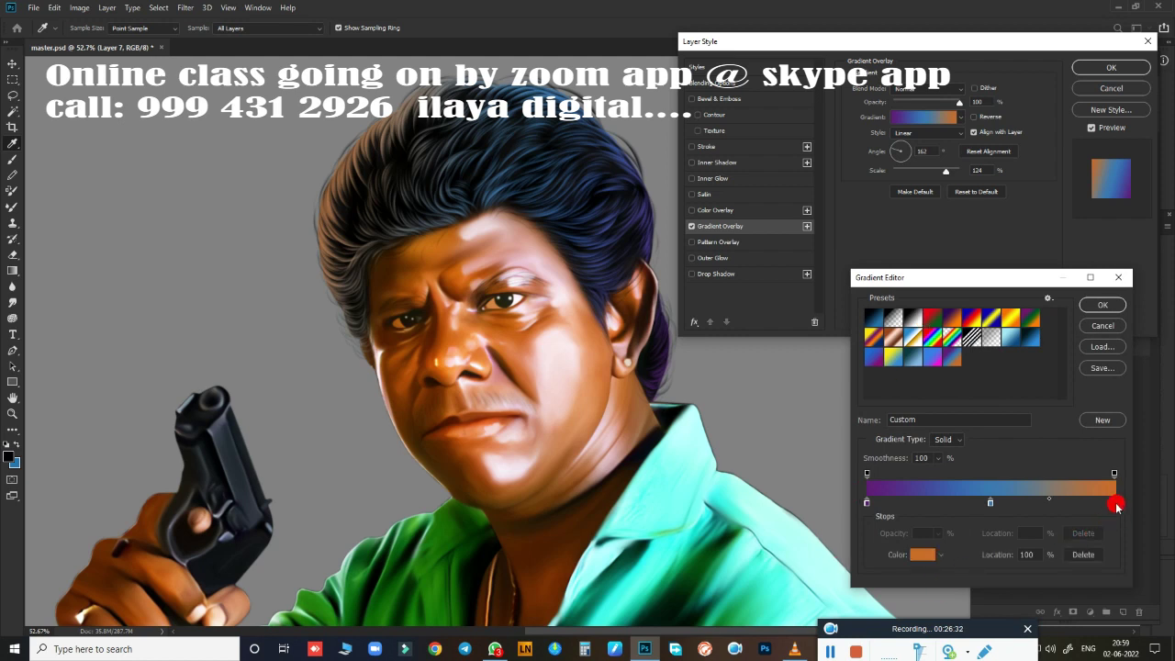
left_click(925, 556)
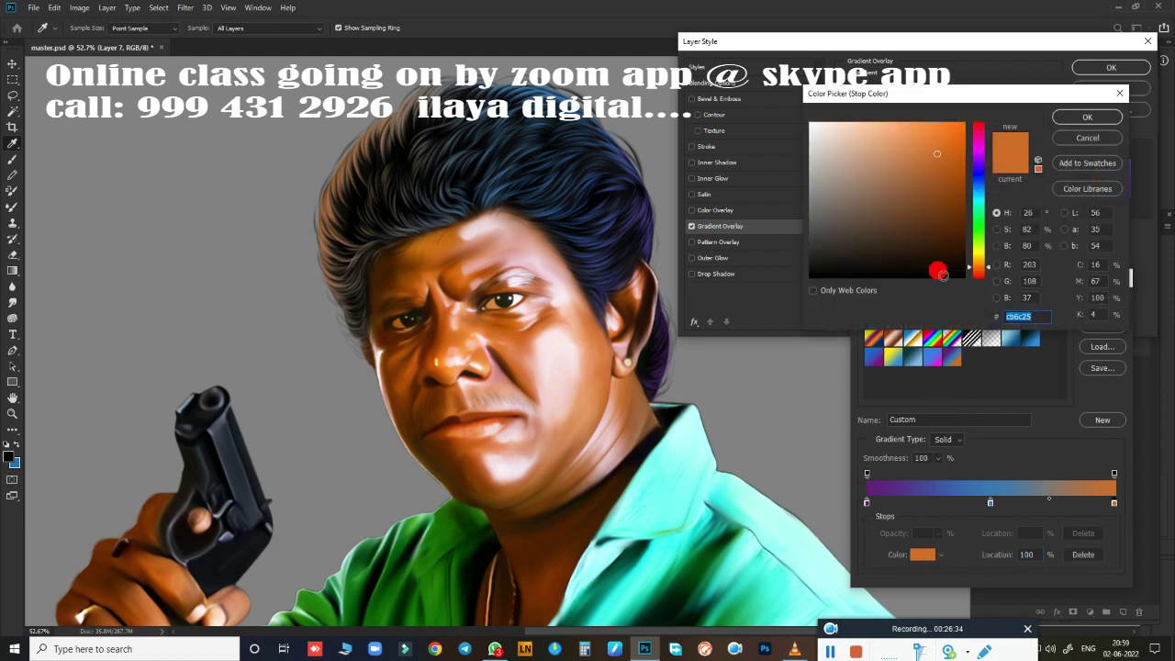
left_click_drag(977, 257, 978, 257)
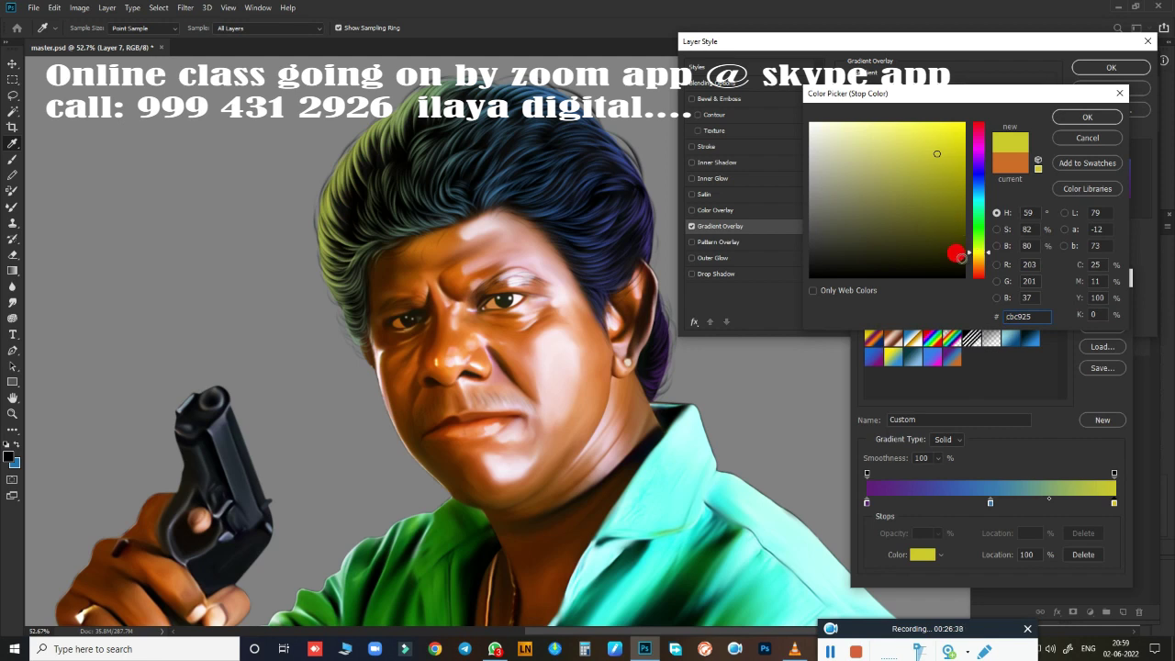
left_click_drag(971, 254, 972, 276)
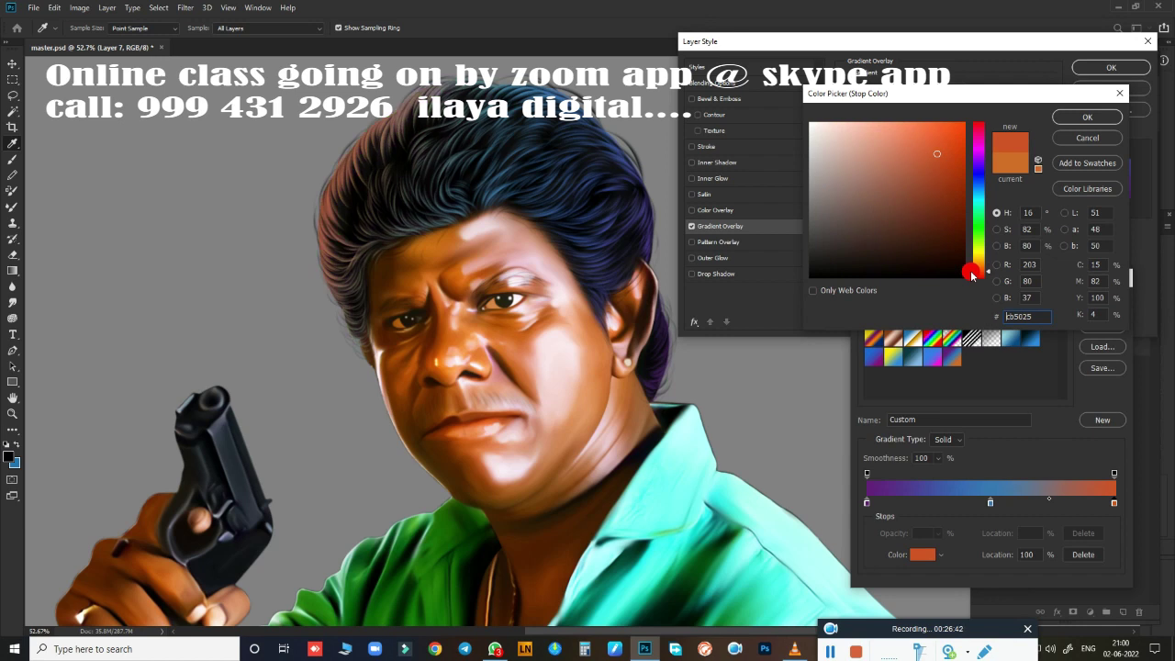
left_click_drag(971, 276, 972, 270)
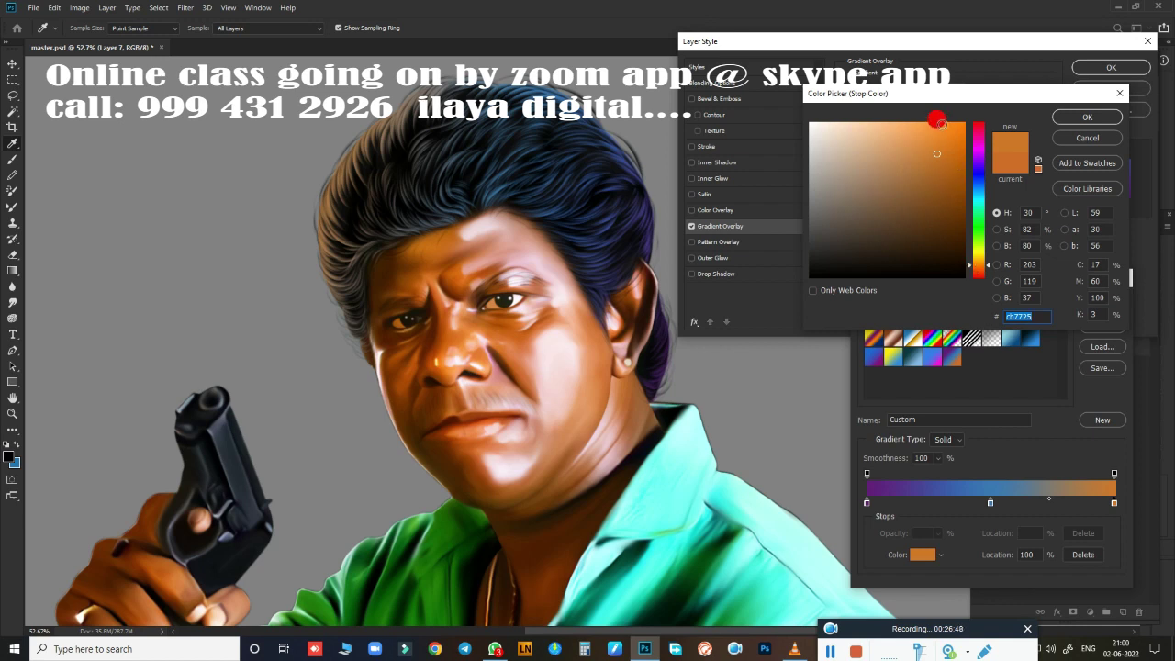
left_click(913, 126)
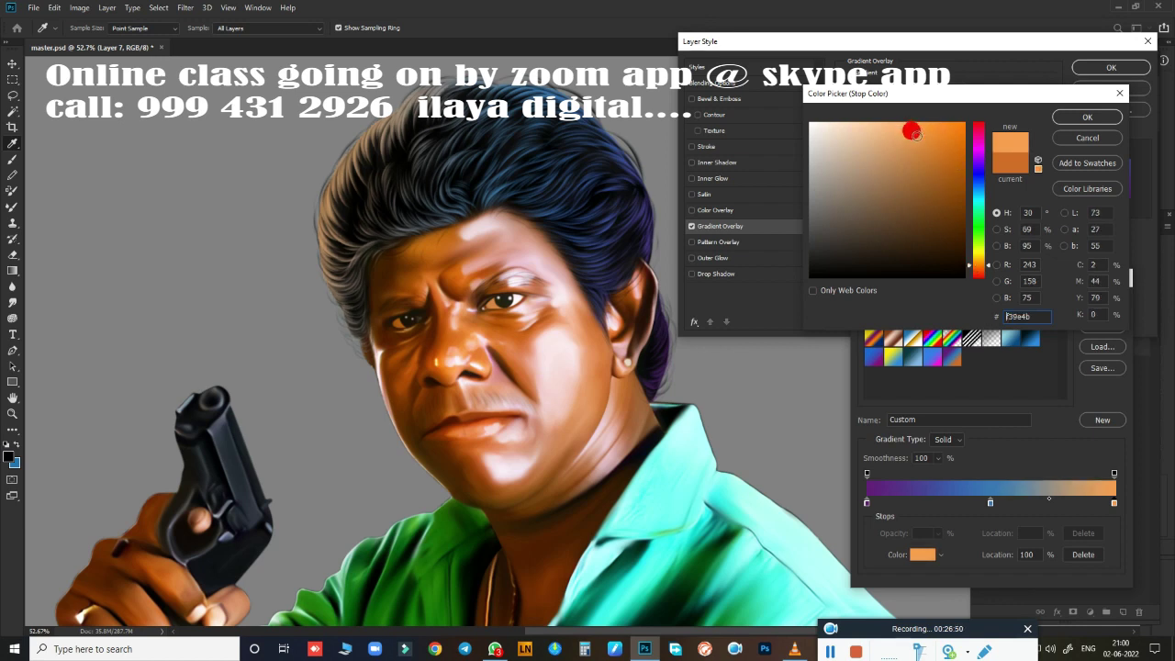
mouse_move(913, 132)
left_mouse_down()
mouse_move(906, 259)
mouse_move(935, 126)
left_mouse_up()
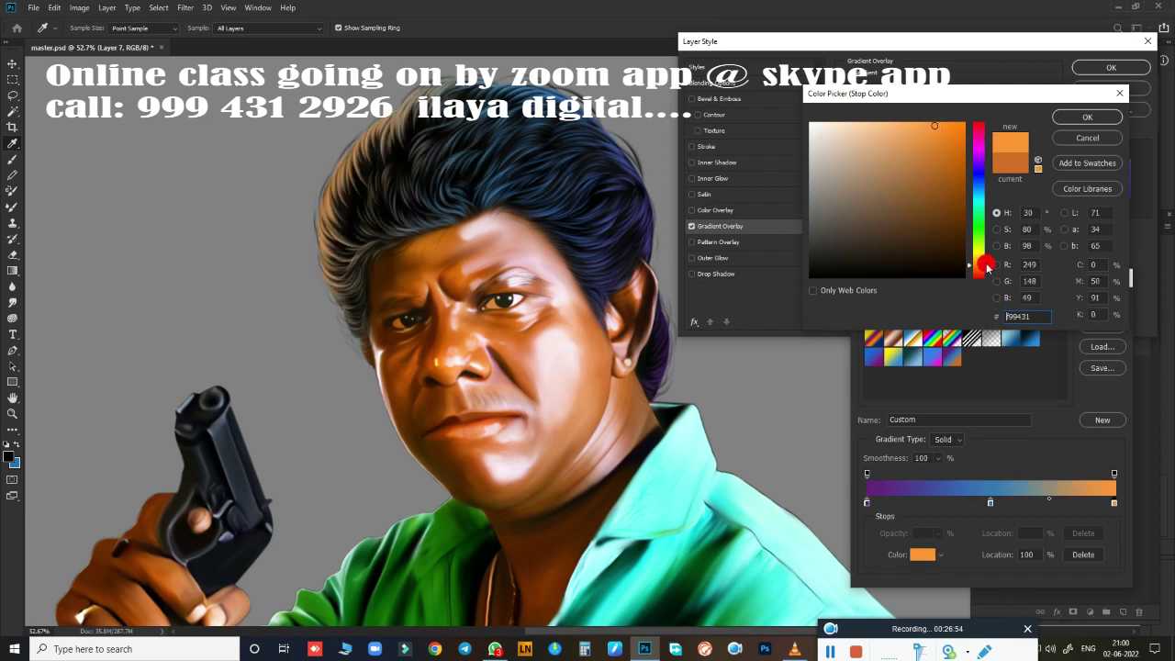
left_click_drag(986, 266, 985, 223)
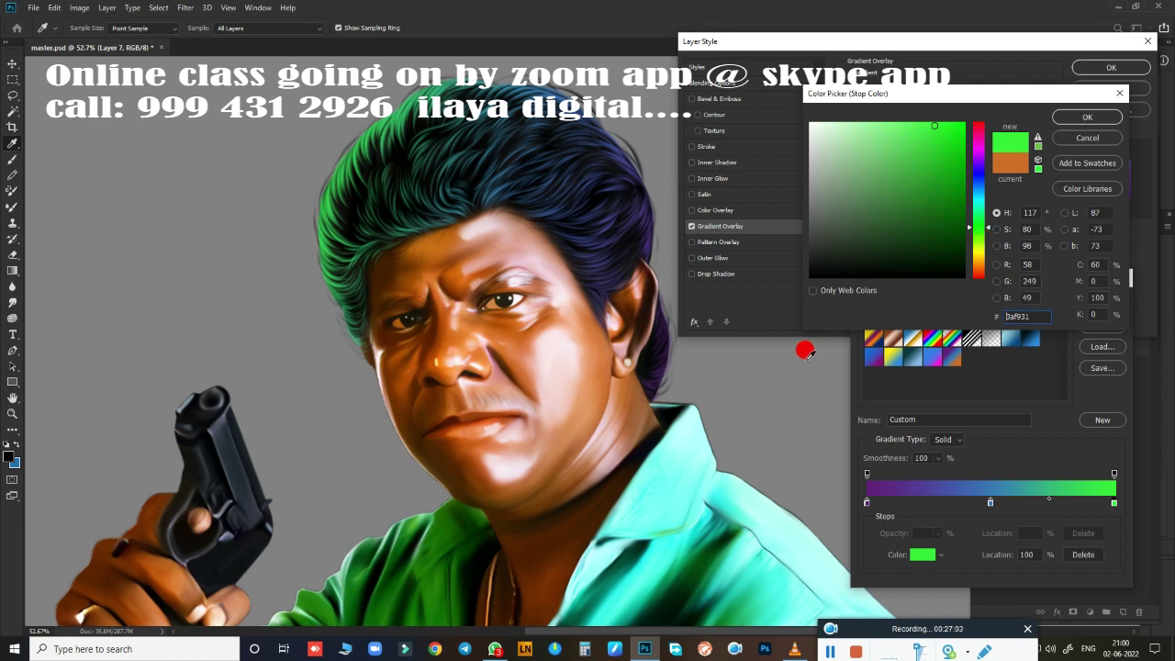
left_click_drag(972, 229, 973, 260)
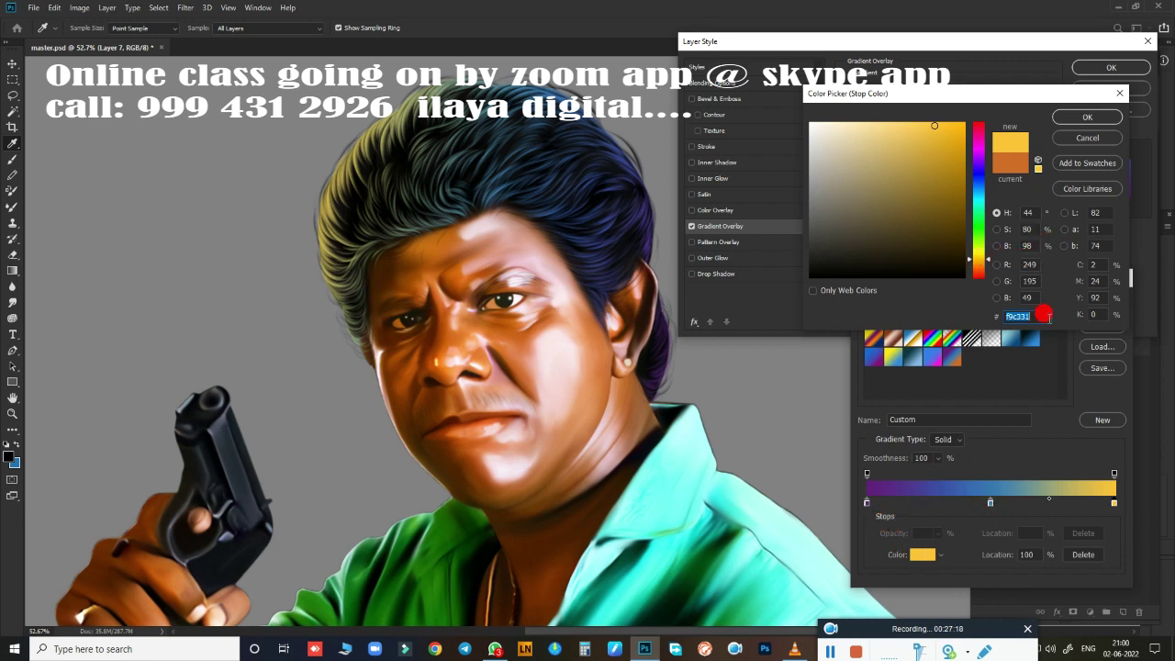
left_click(1084, 125)
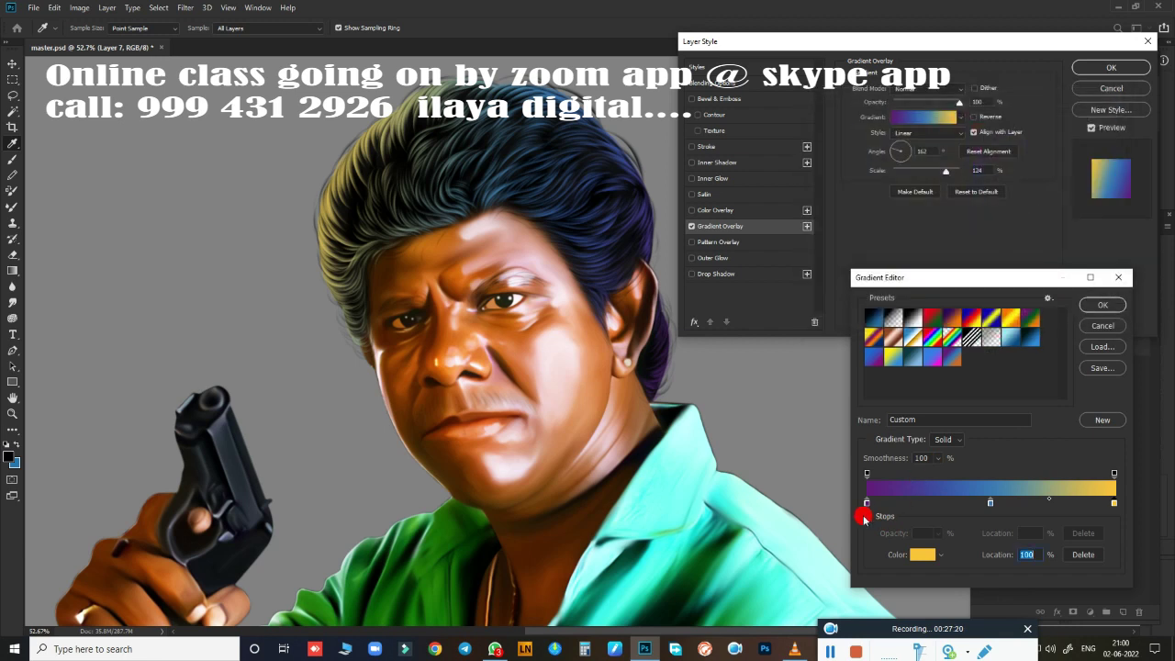
Step: Try a yellow-green colour on the gradient's left stop
left_click(867, 502)
left_click(921, 555)
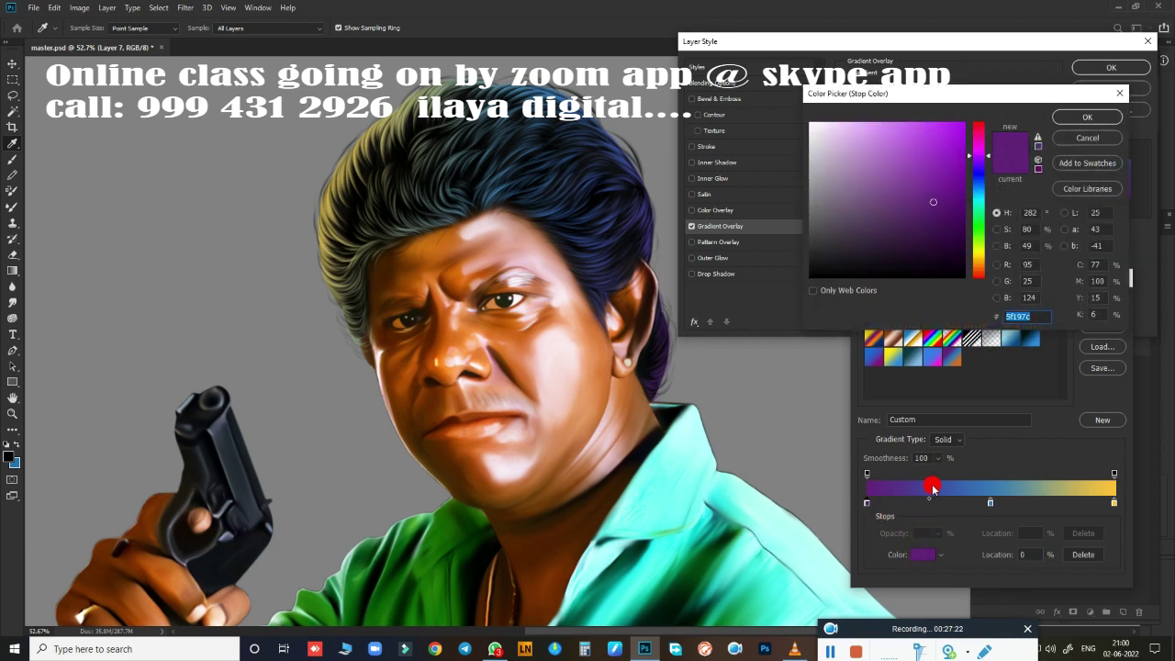
left_click(910, 155)
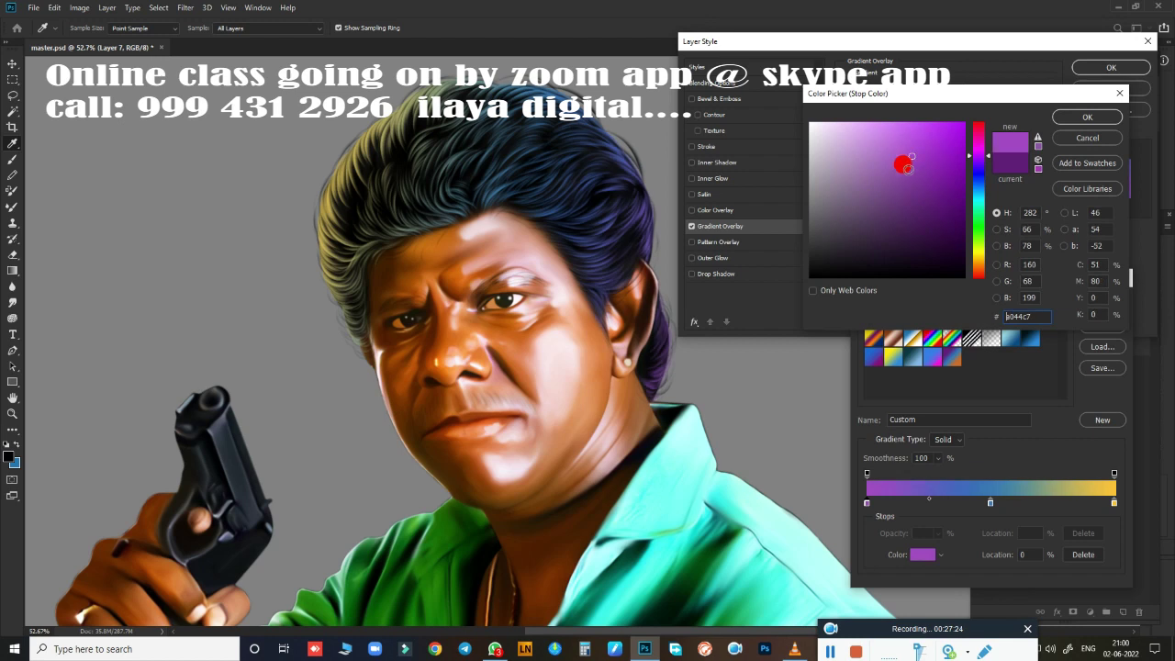
left_click_drag(988, 158, 1008, 136)
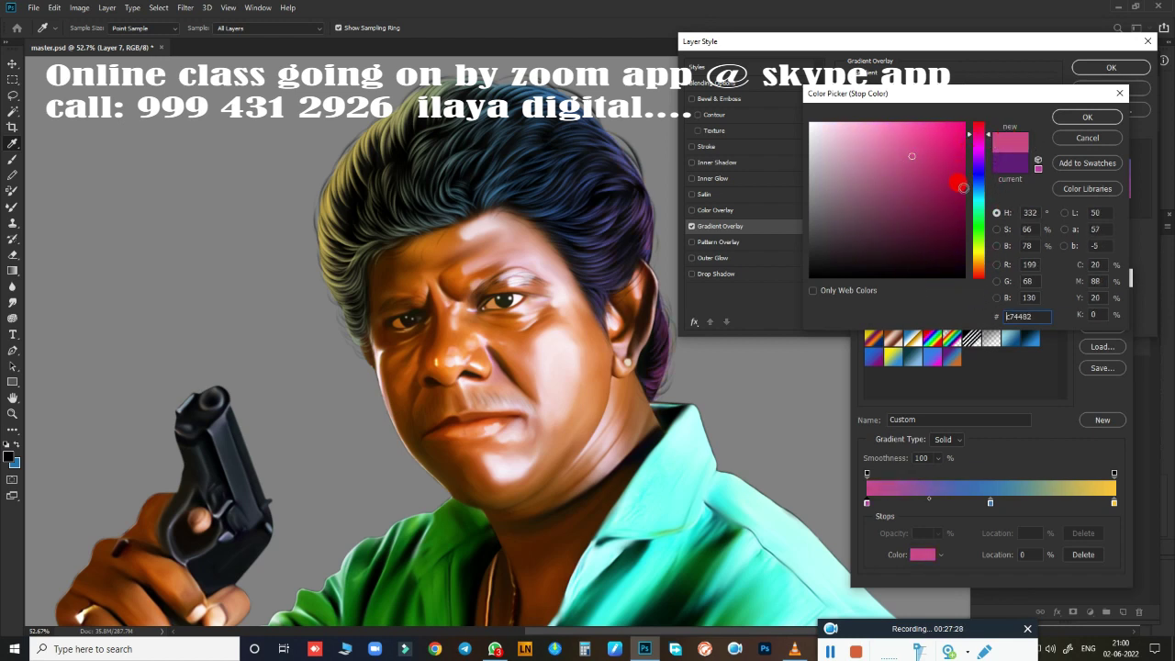
left_click_drag(984, 145, 989, 241)
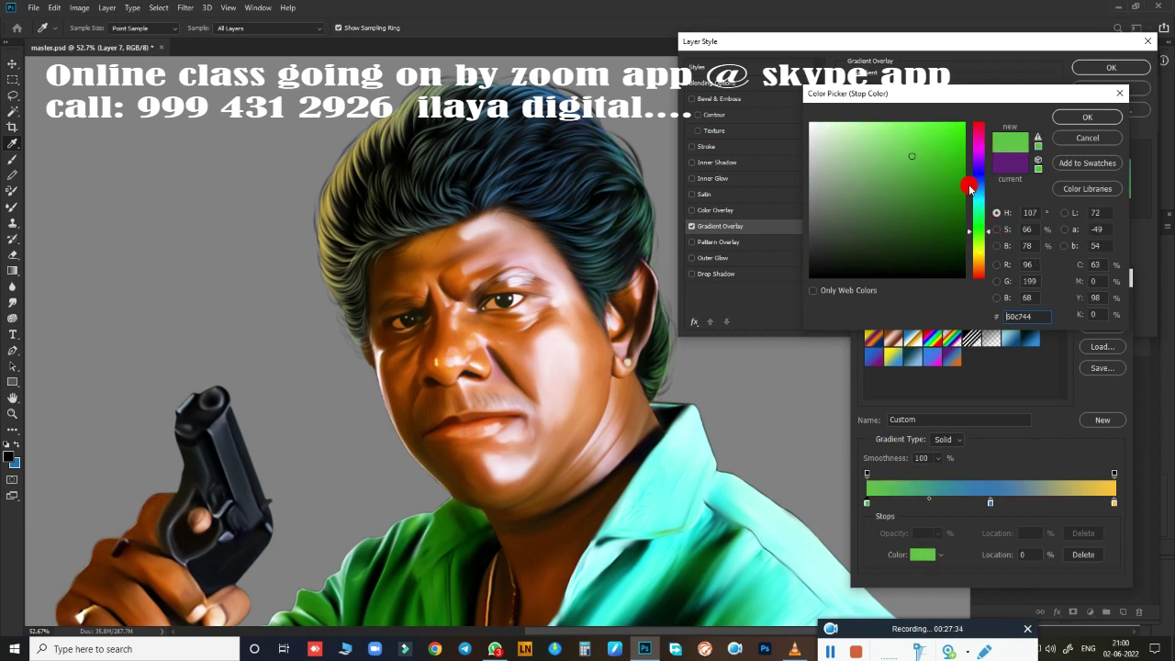
left_click(950, 136)
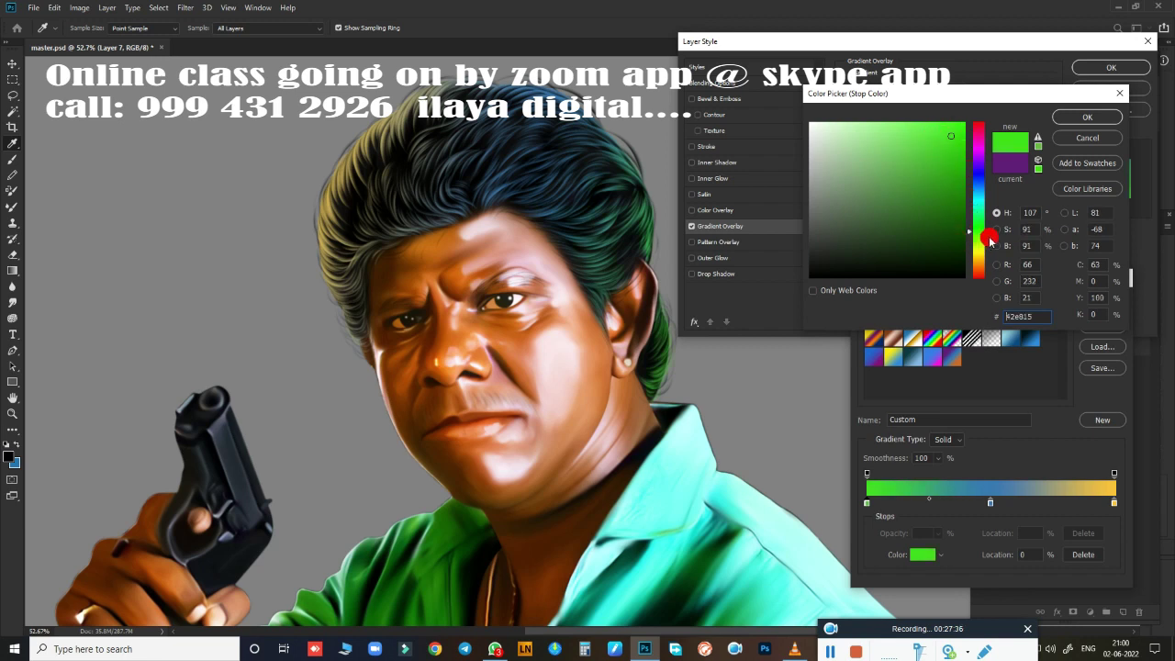
left_click(986, 239)
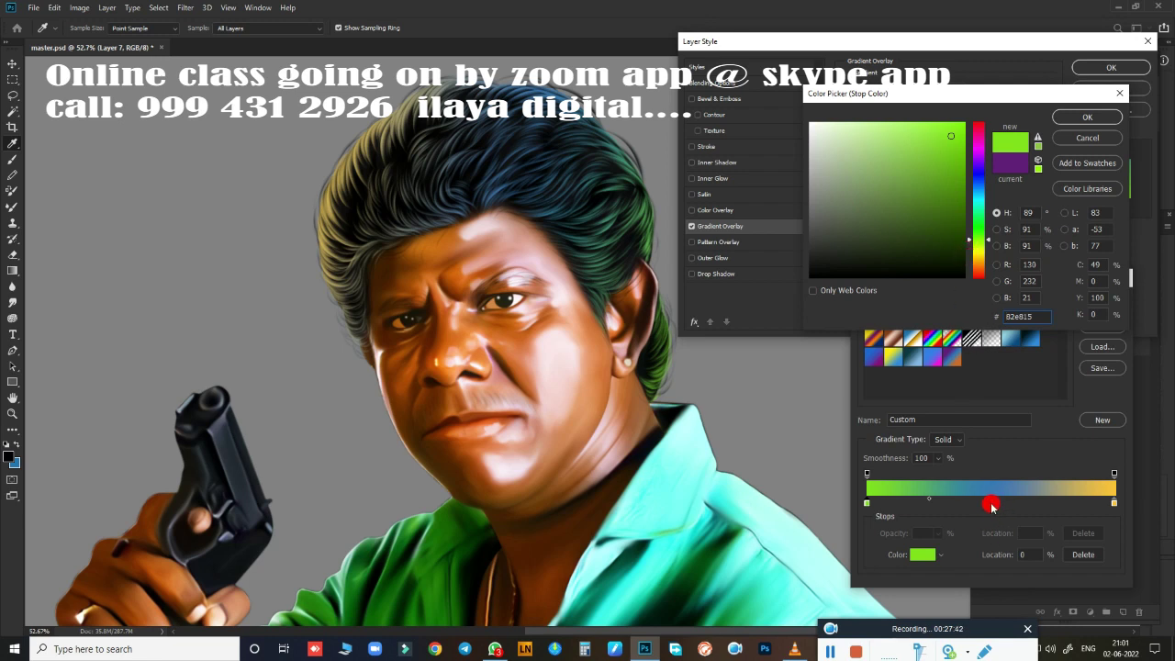
left_click(992, 508)
left_click(1077, 119)
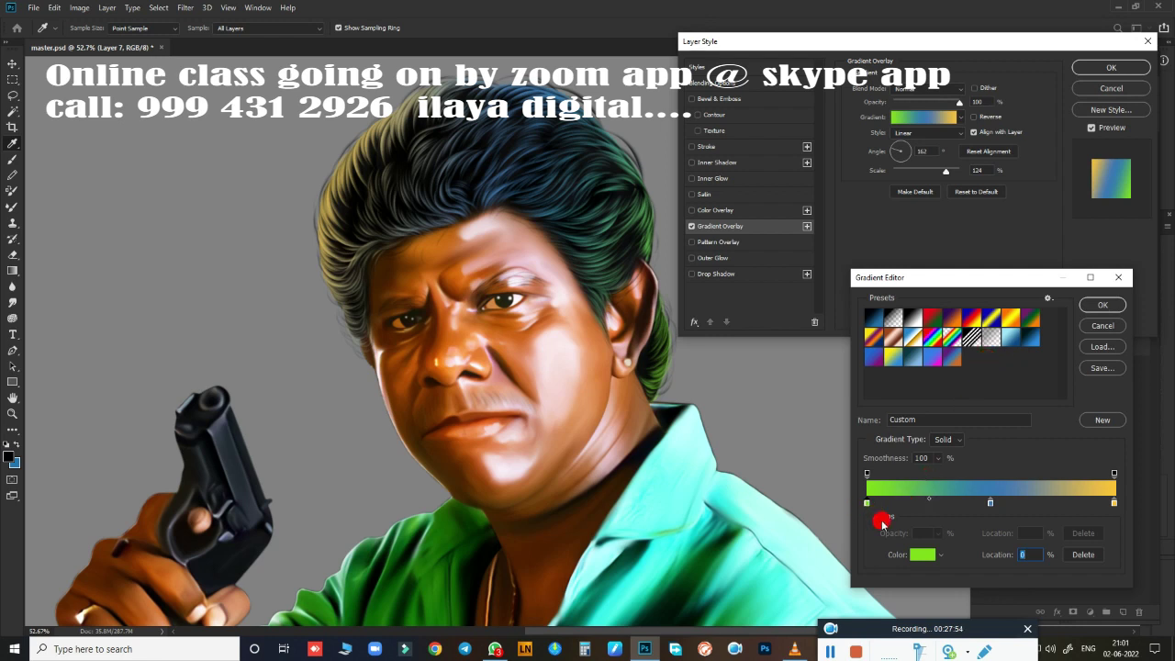
Step: Change the left stop to deep purple #781F71 and apply the Gradient Overlay to Layer 7
left_click(918, 555)
left_click(980, 145)
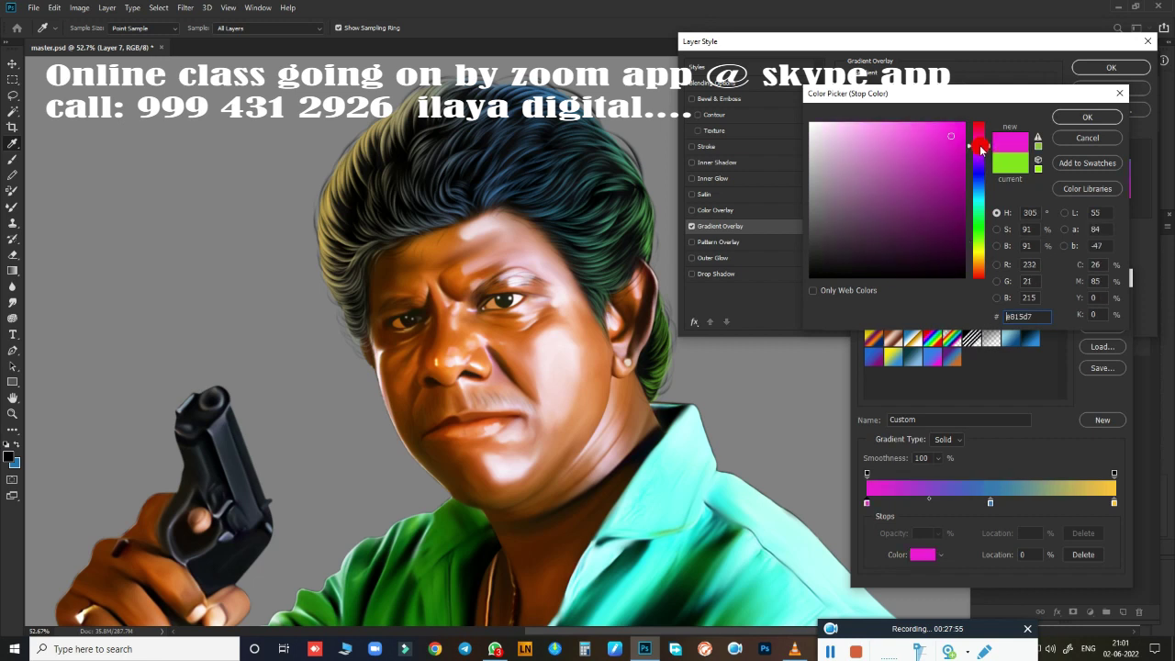
left_click(936, 186)
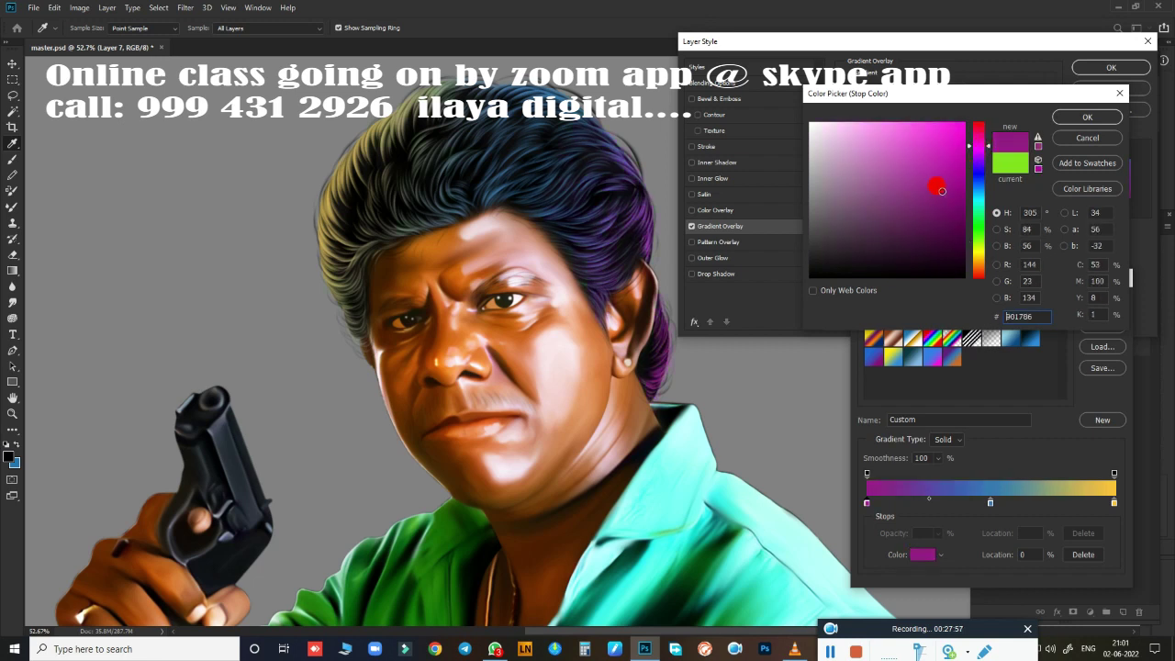
left_click(934, 223)
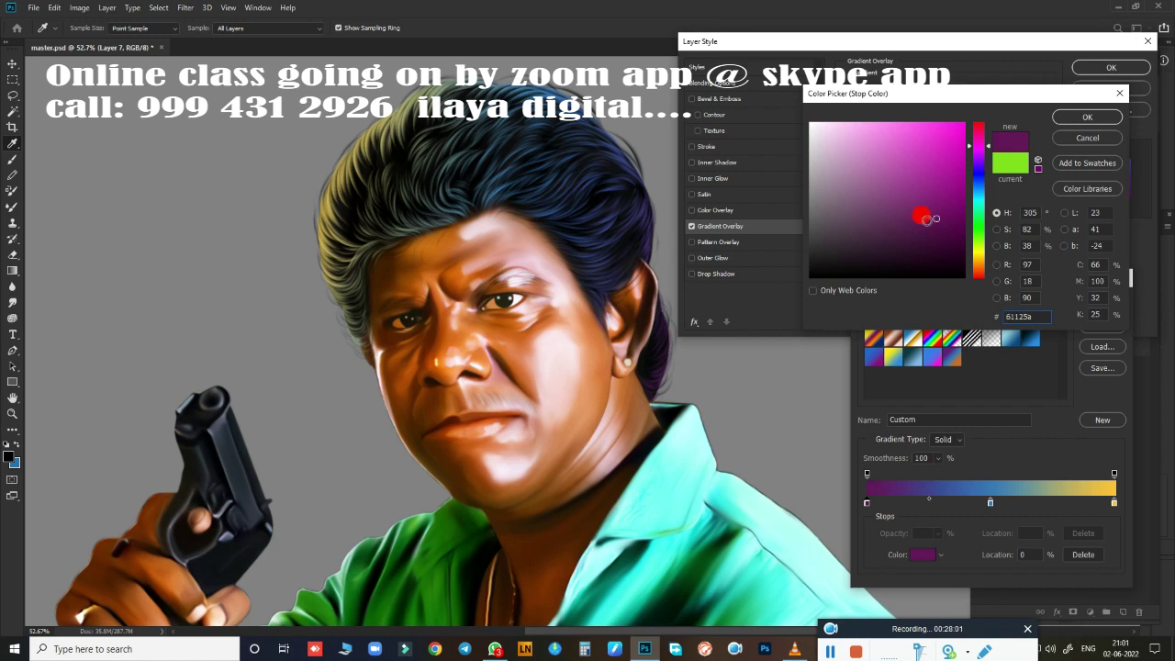
left_click_drag(935, 218, 929, 204)
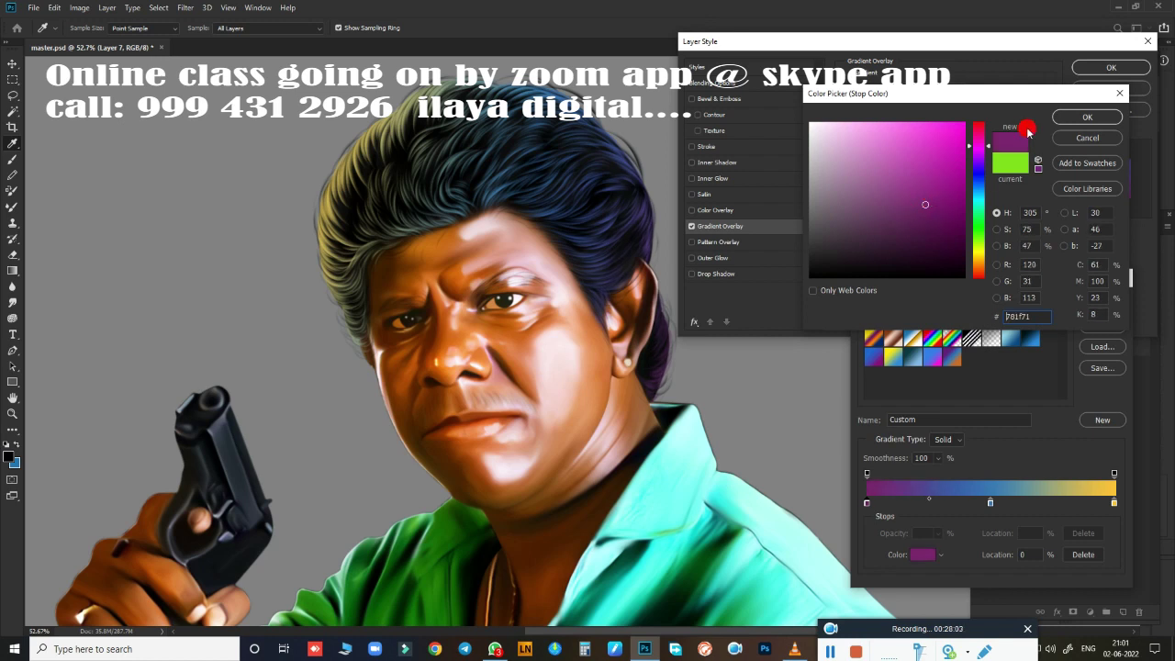
left_click(1074, 116)
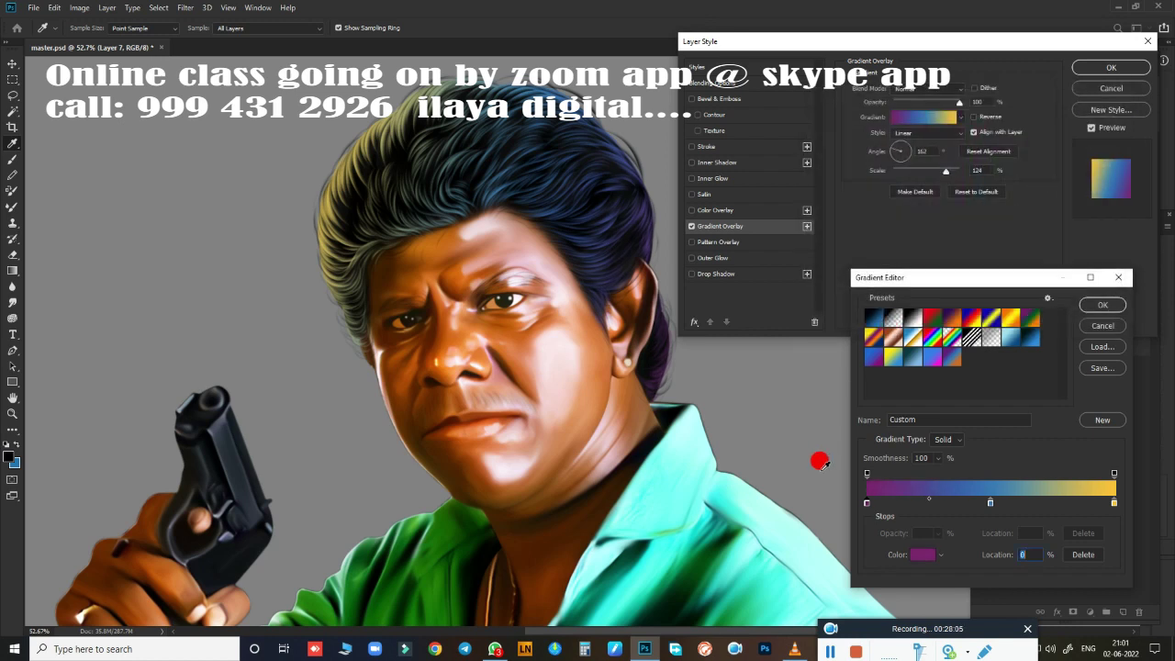
left_click(1097, 307)
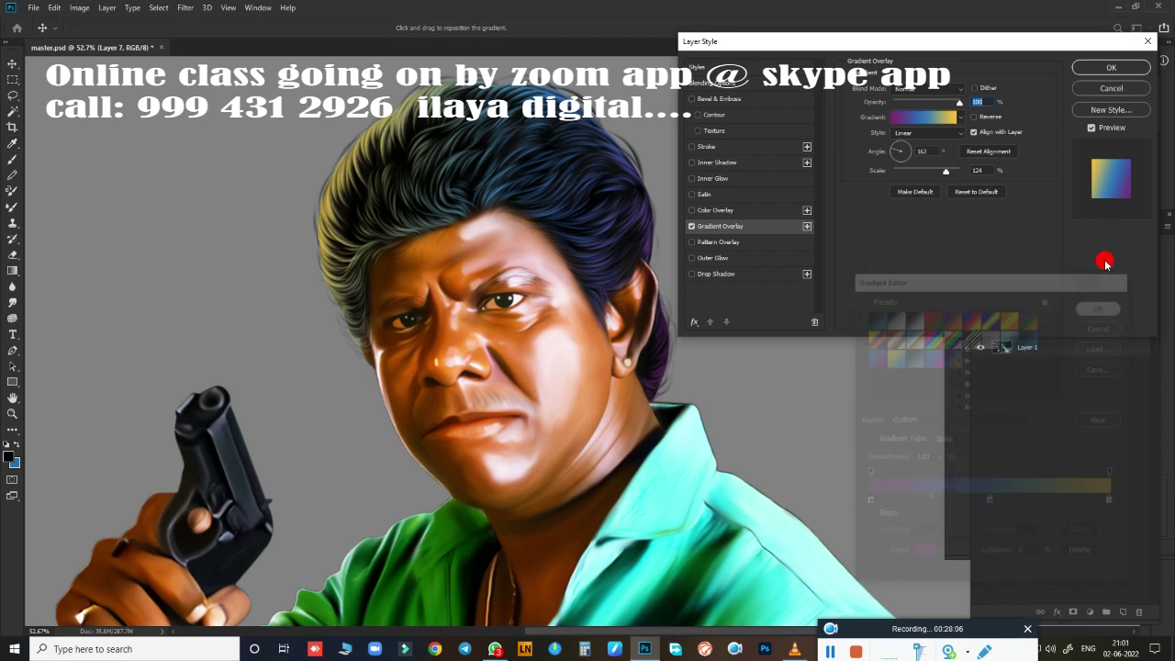
left_click(1103, 68)
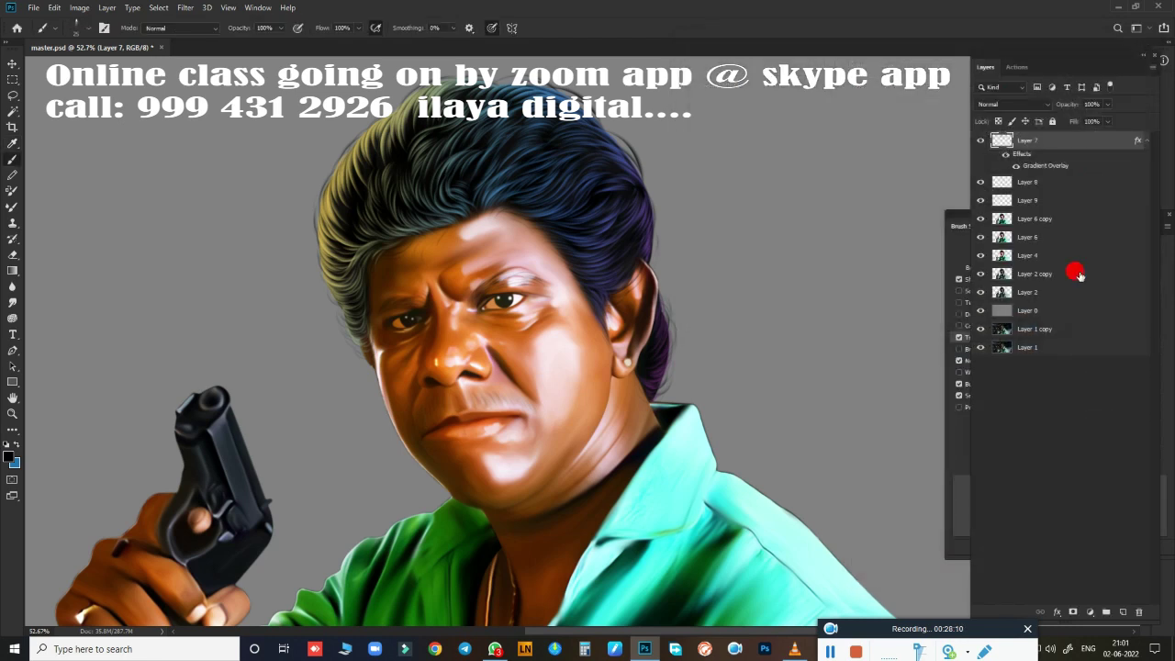
Step: Merge a new empty layer with Layer 7, then apply Hue -3 and Saturation +26
left_click(1121, 611)
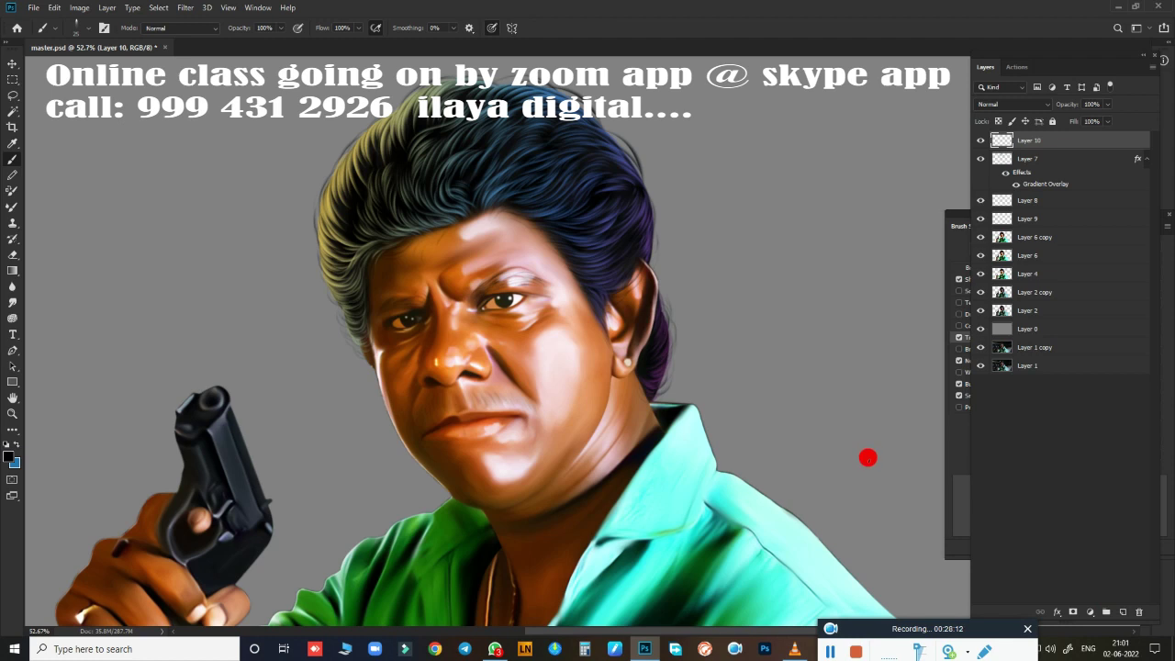
left_click(1060, 158, "shift")
key("ctrl+e")
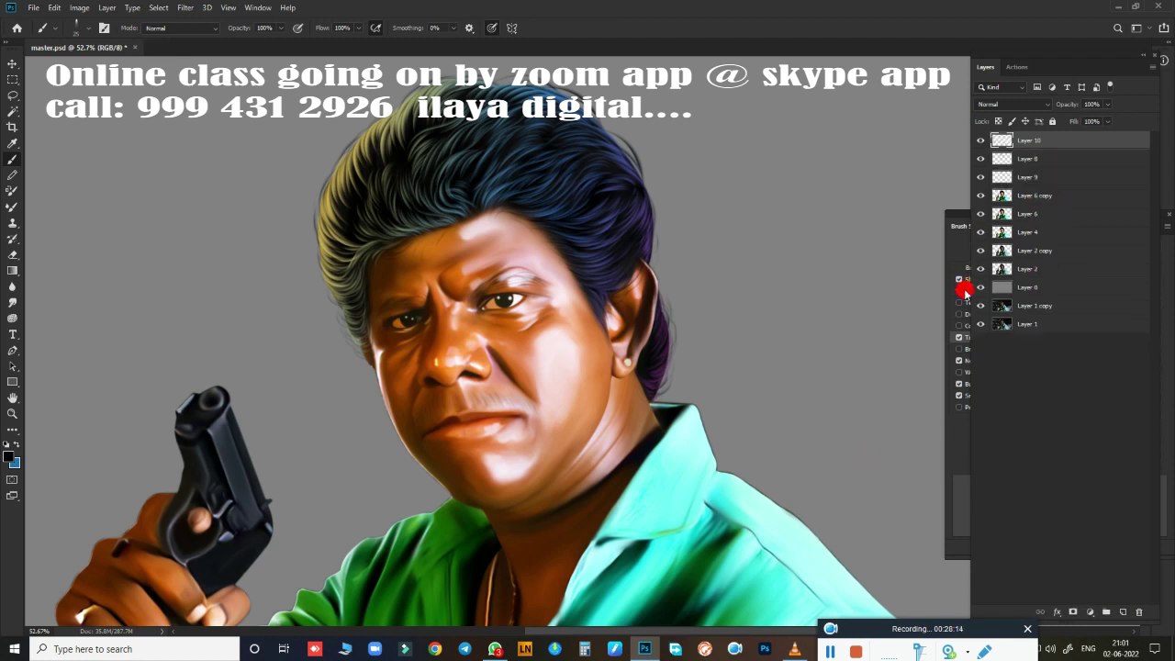
key("ctrl+u")
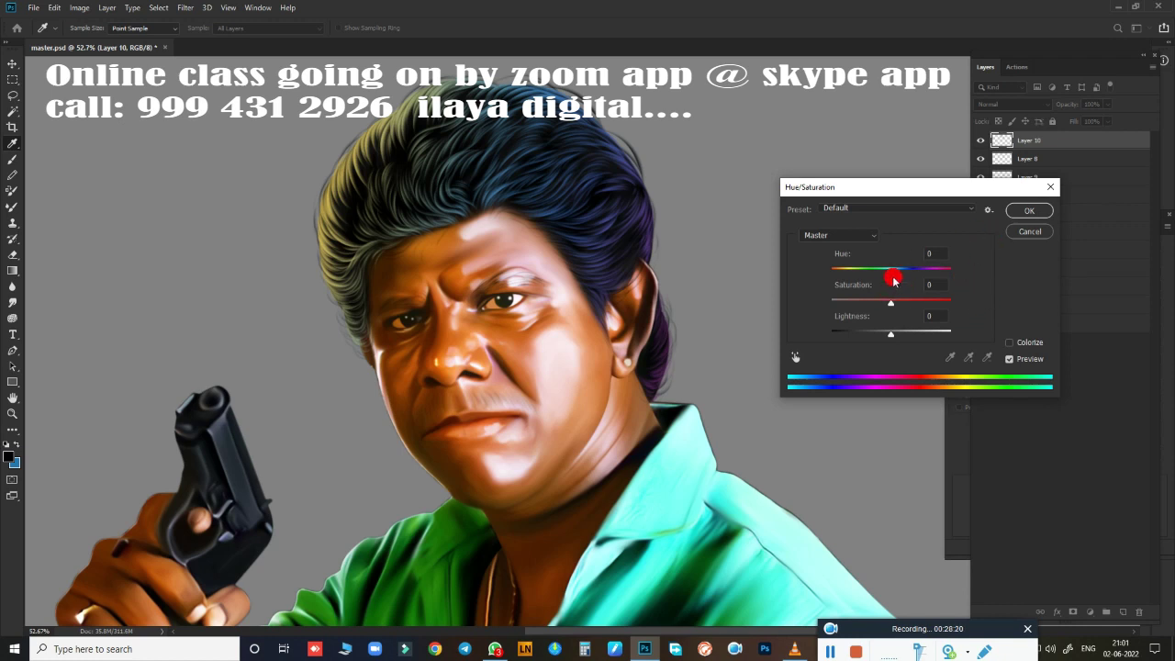
mouse_move(893, 273)
left_mouse_down()
mouse_move(857, 281)
mouse_move(911, 272)
mouse_move(886, 277)
mouse_move(917, 301)
left_mouse_up()
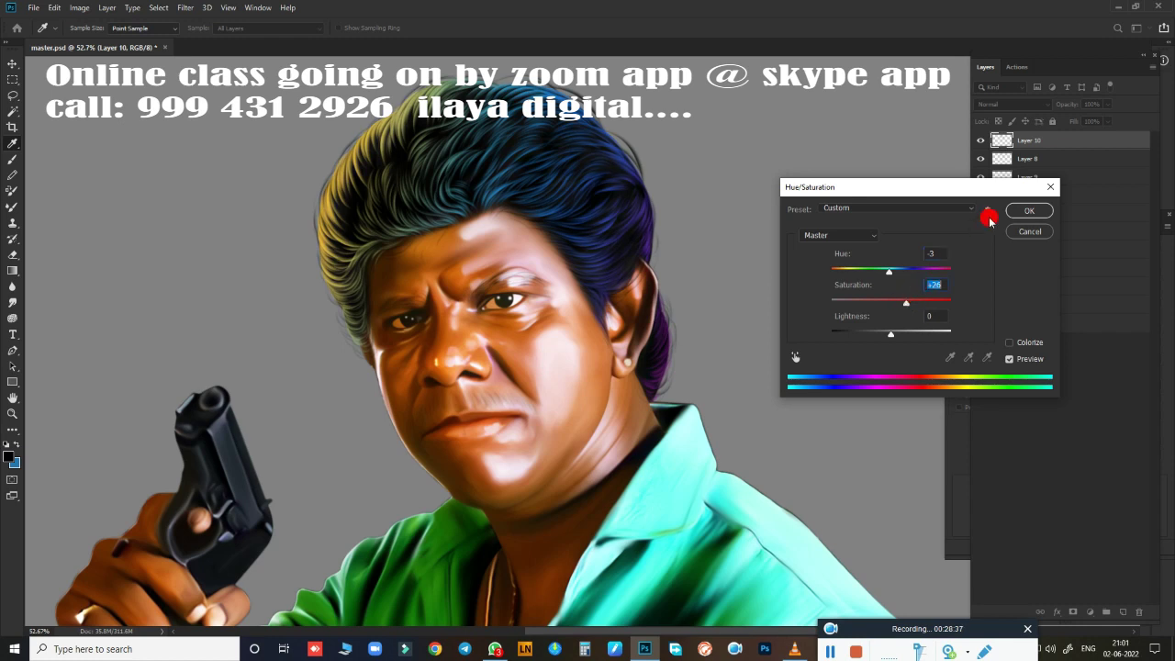
left_click(1028, 210)
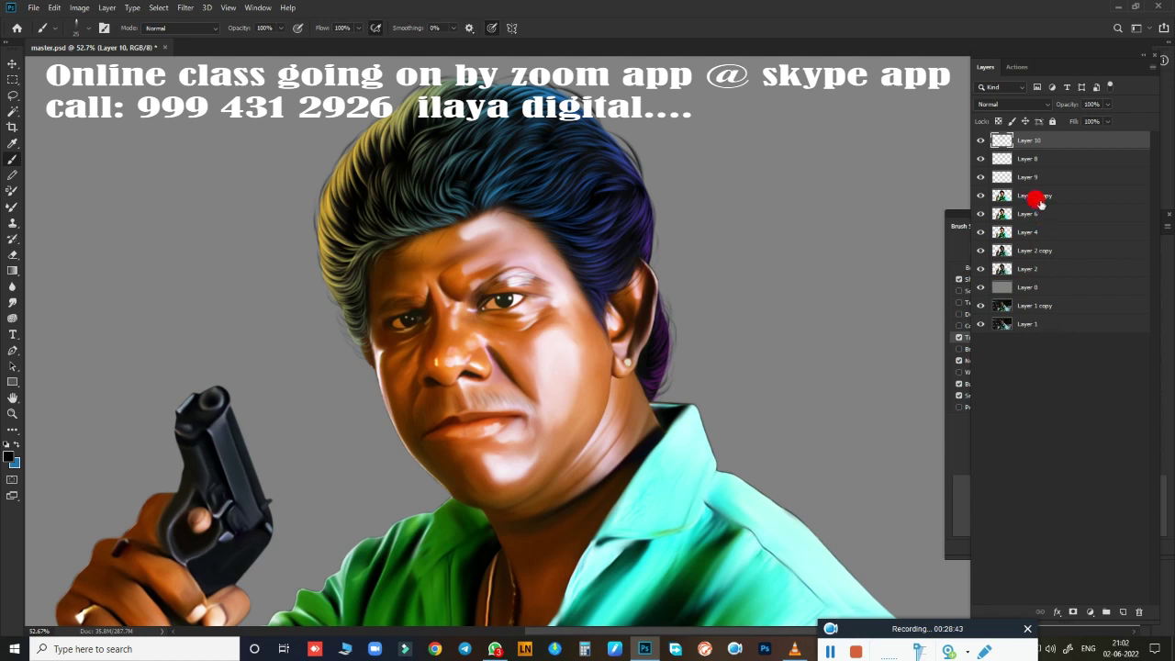
Step: Copy a 7 px feathered lasso patch of the face's left side from Layer 6 copy to Layer 11
left_click(1061, 160)
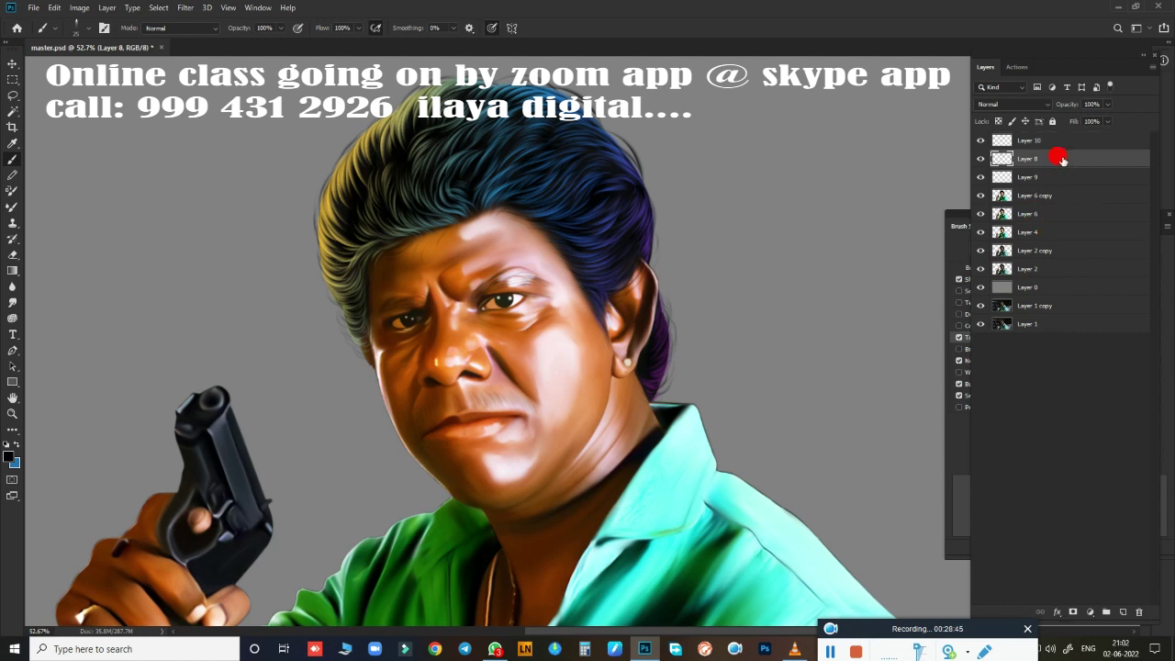
left_click(1030, 196)
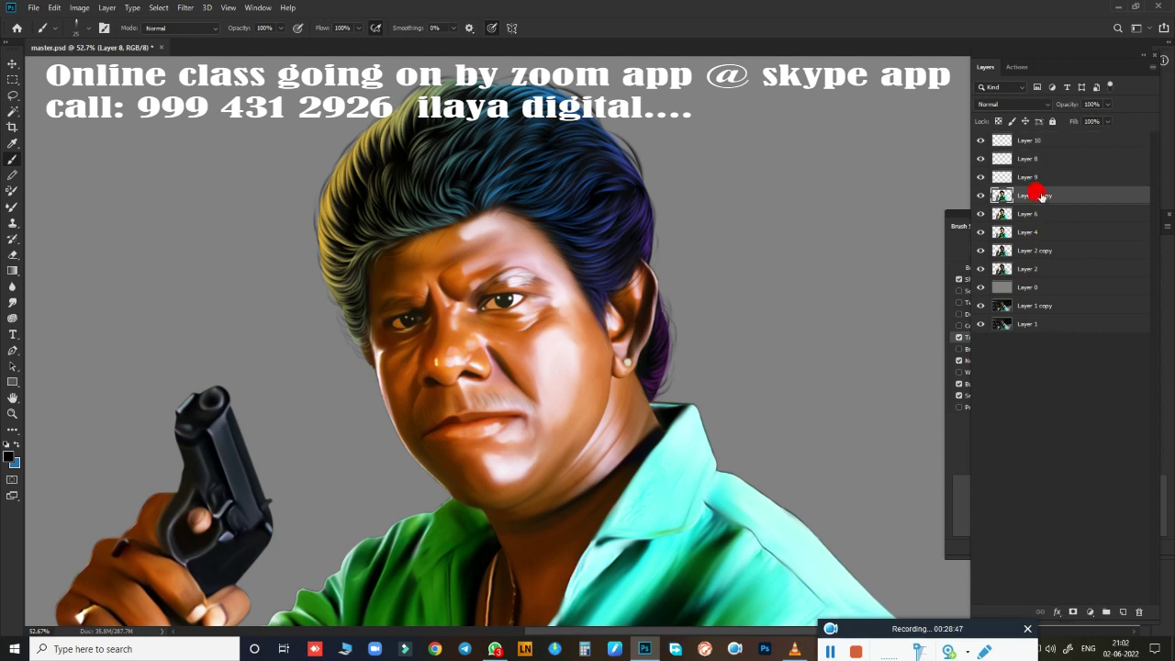
key("l")
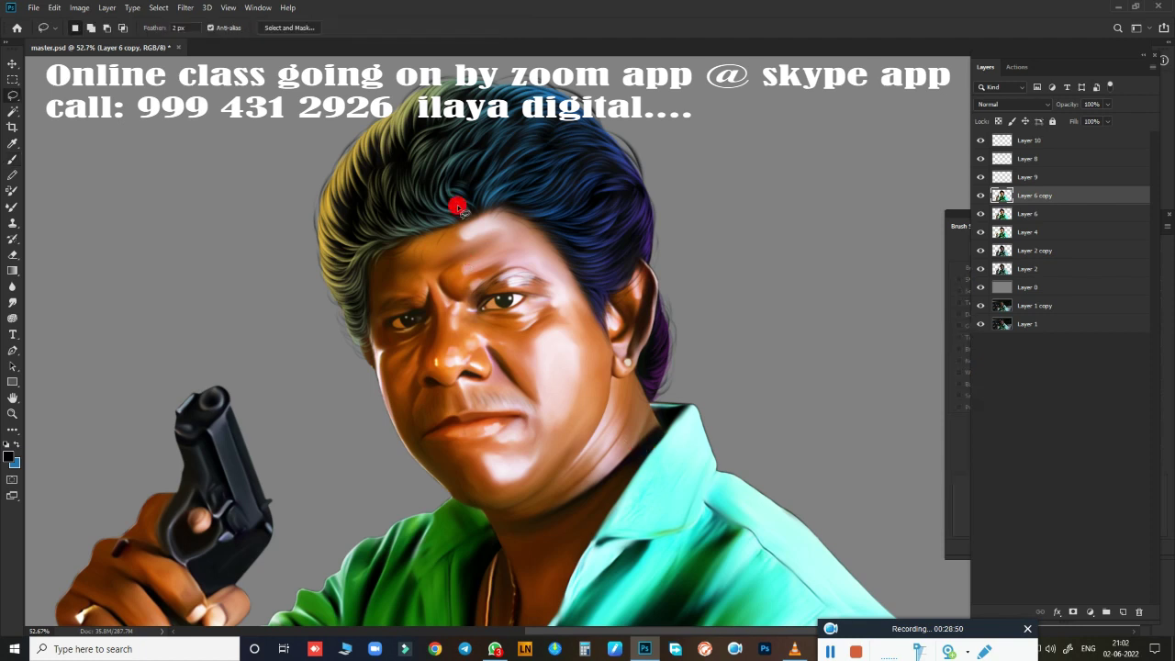
mouse_move(464, 158)
left_mouse_down()
mouse_move(396, 318)
mouse_move(484, 466)
mouse_move(504, 535)
mouse_move(377, 508)
mouse_move(196, 297)
mouse_move(379, 121)
left_mouse_up()
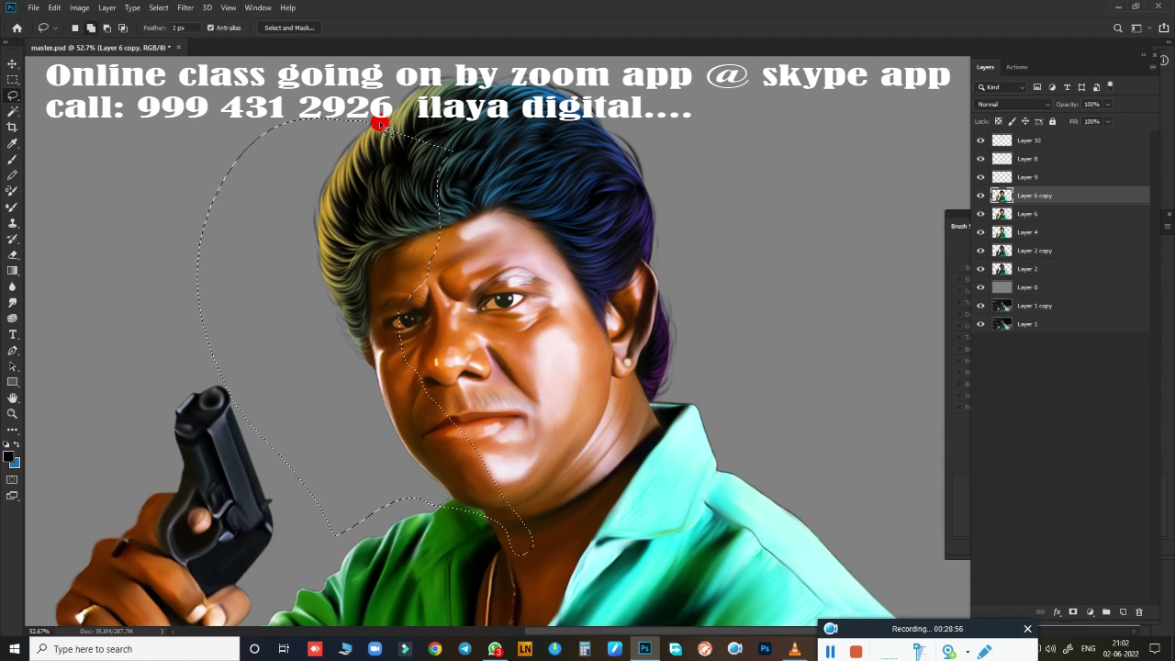
key("shift+F6")
type("15")
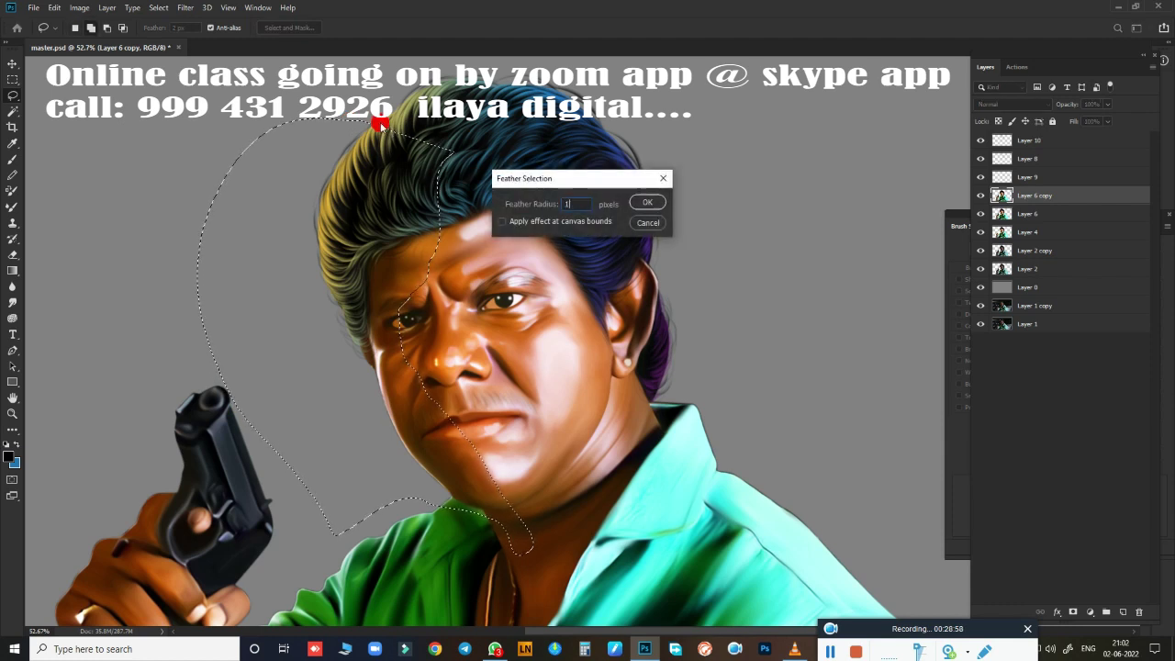
key("BackSpace")
type("7")
key("Return")
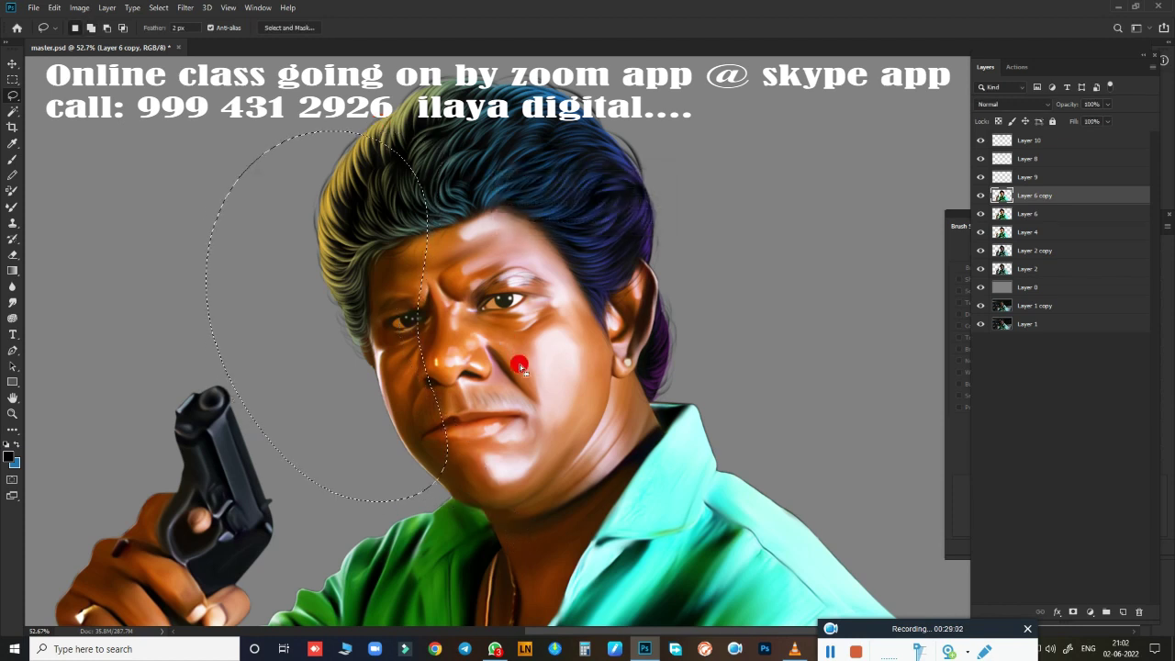
key("ctrl+j")
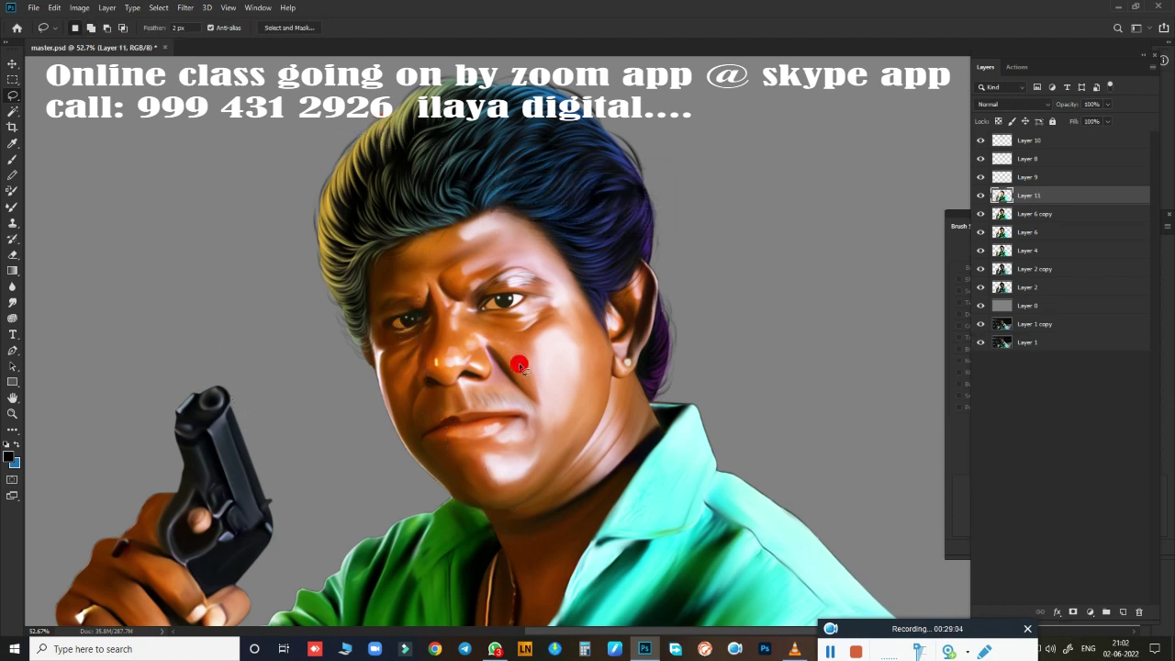
Step: Try a red hue shift on the patch, cancel it, and toggle Layer 9 on and off
key("ctrl+b")
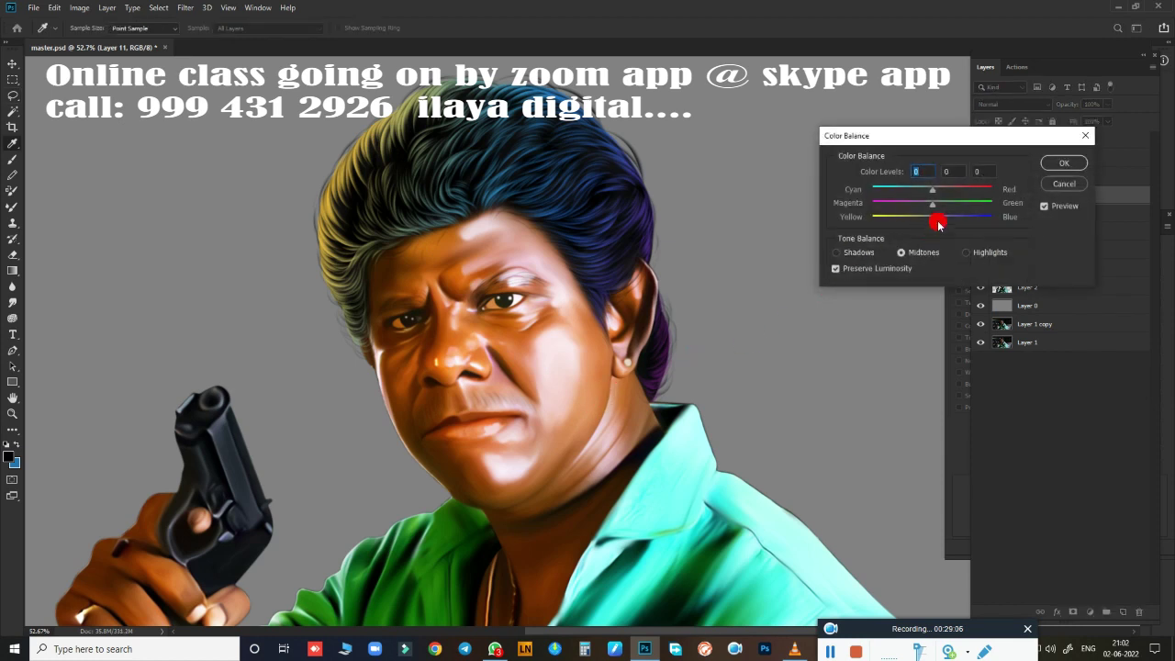
left_click(1063, 164)
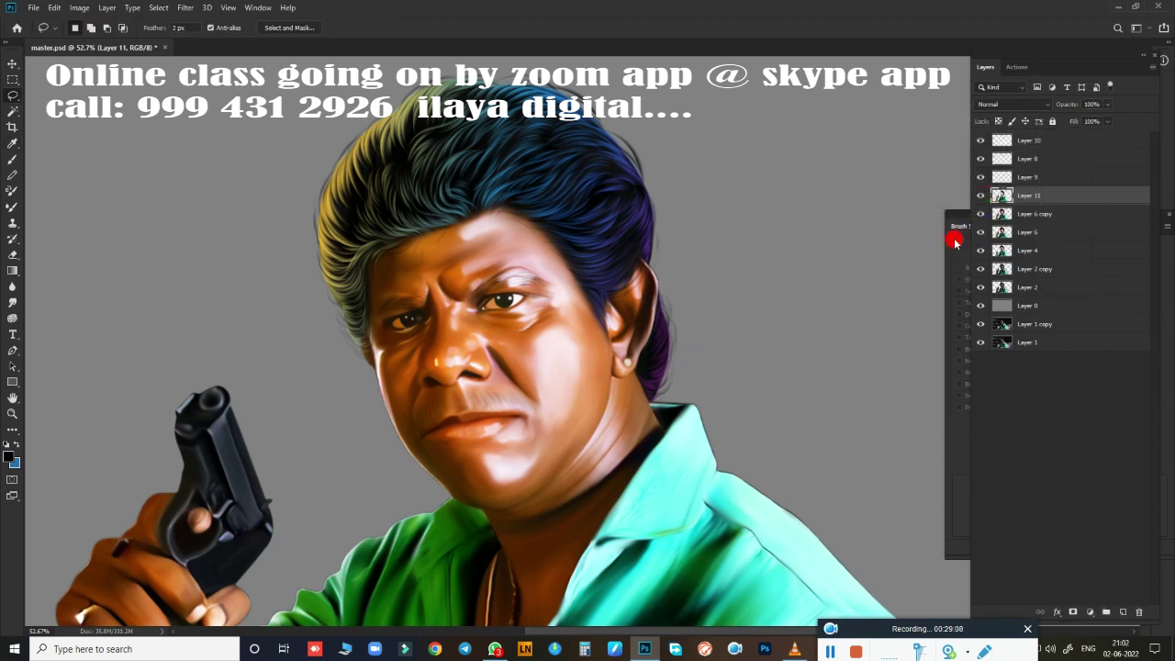
key("ctrl+u")
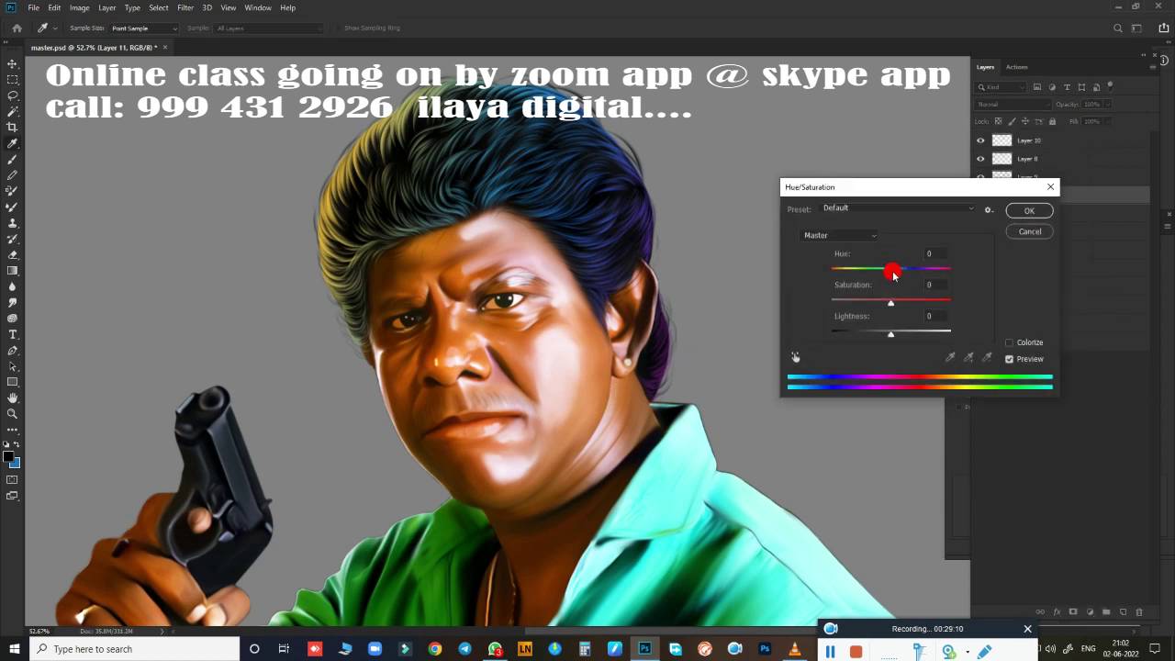
left_click_drag(891, 271, 873, 280)
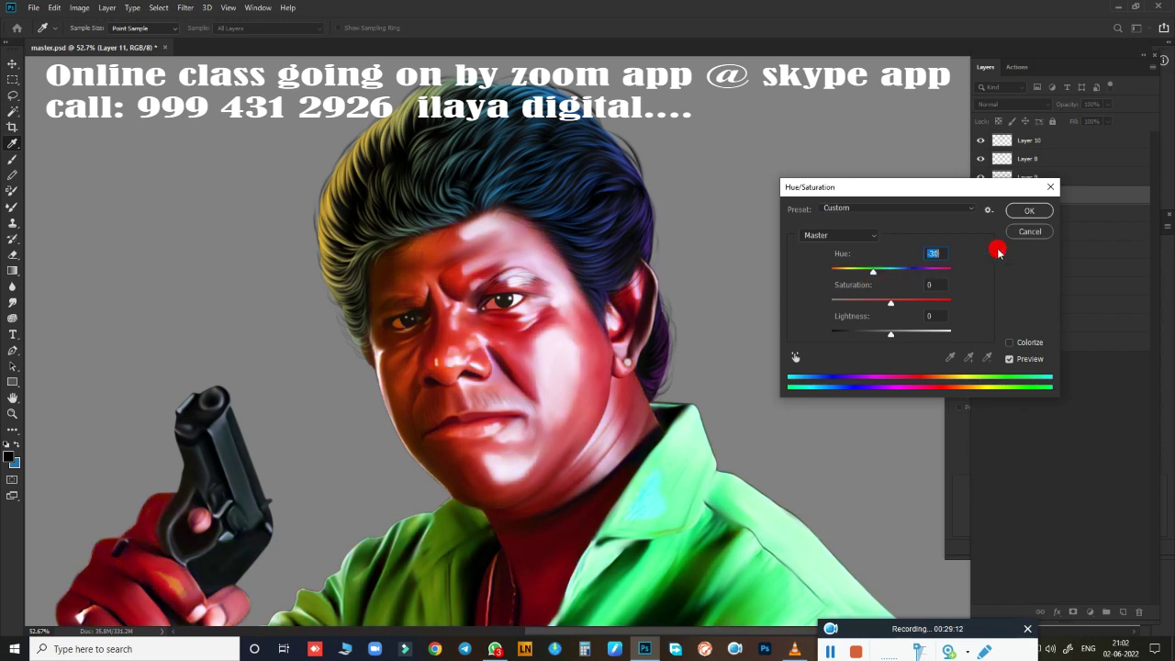
left_click(1026, 231)
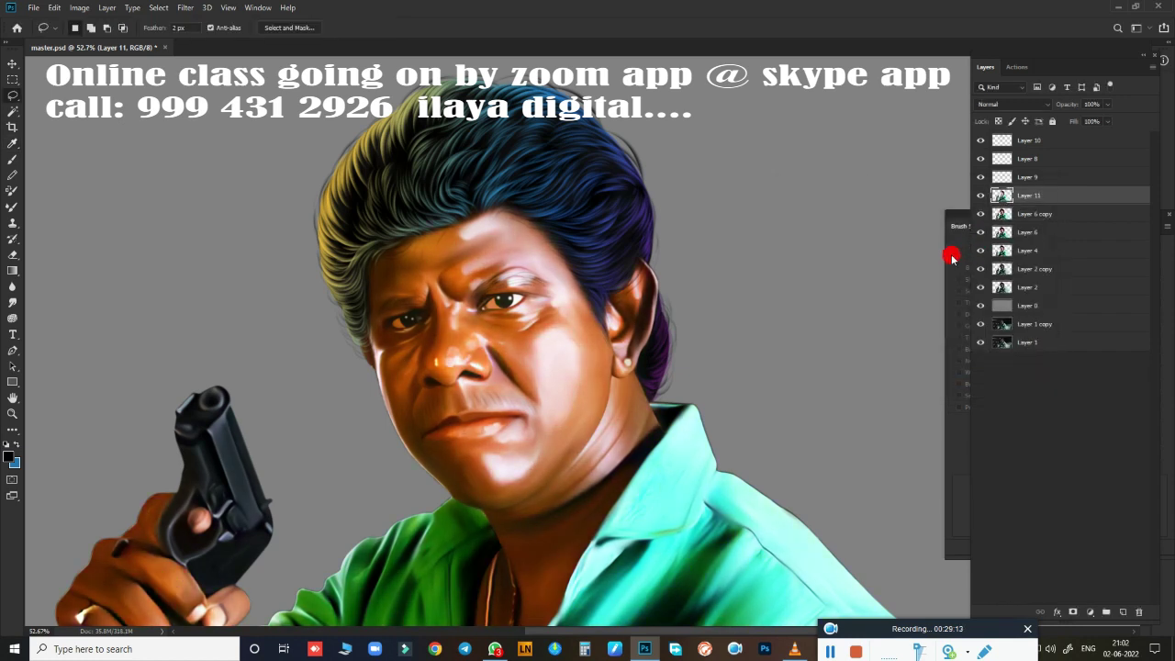
left_click(981, 177)
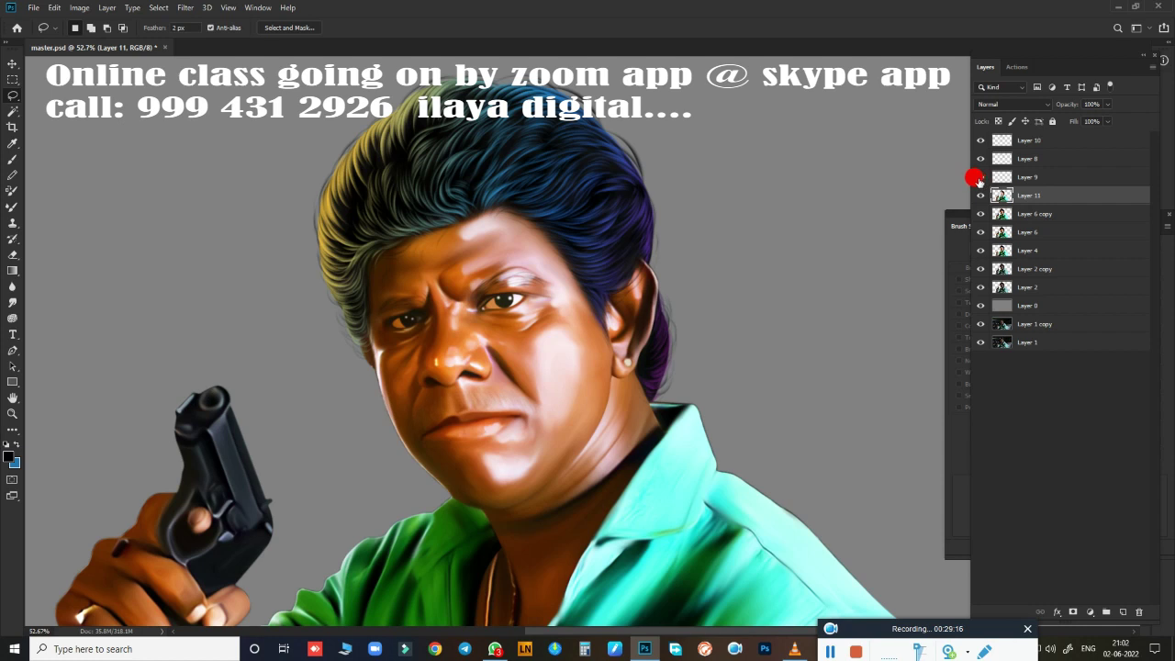
left_click(980, 177)
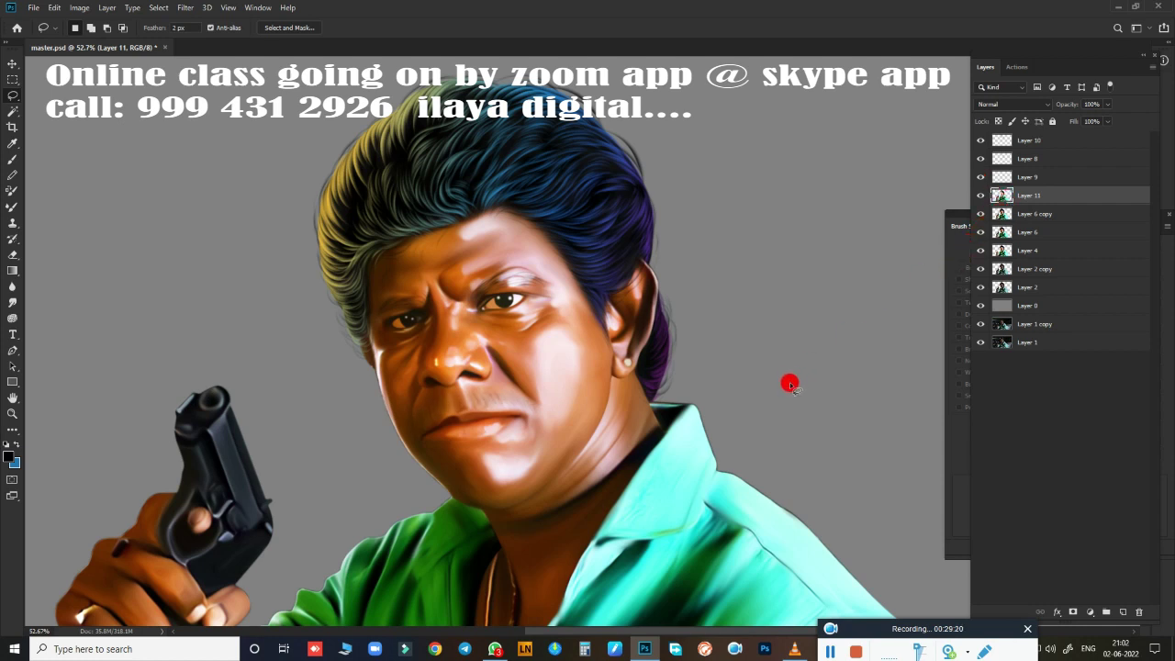
Step: Copy a feathered lasso patch of the left face and hair from Layer 6 copy onto Layer 12
left_click(1046, 214)
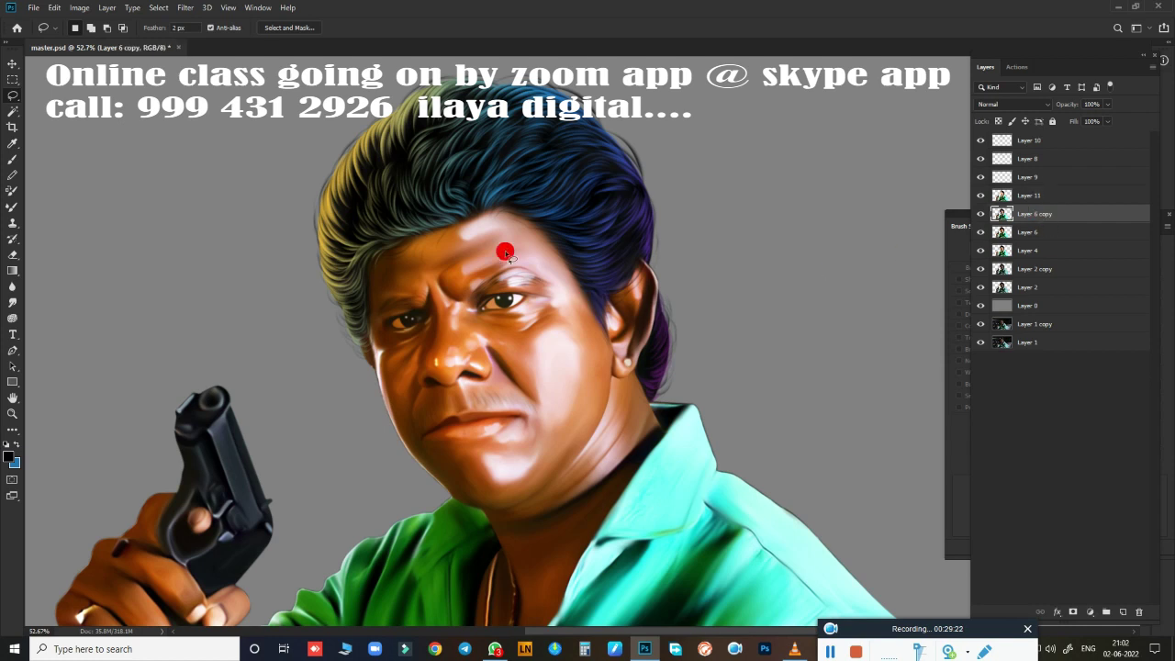
mouse_move(428, 72)
left_mouse_down()
mouse_move(199, 196)
mouse_move(352, 133)
left_mouse_up()
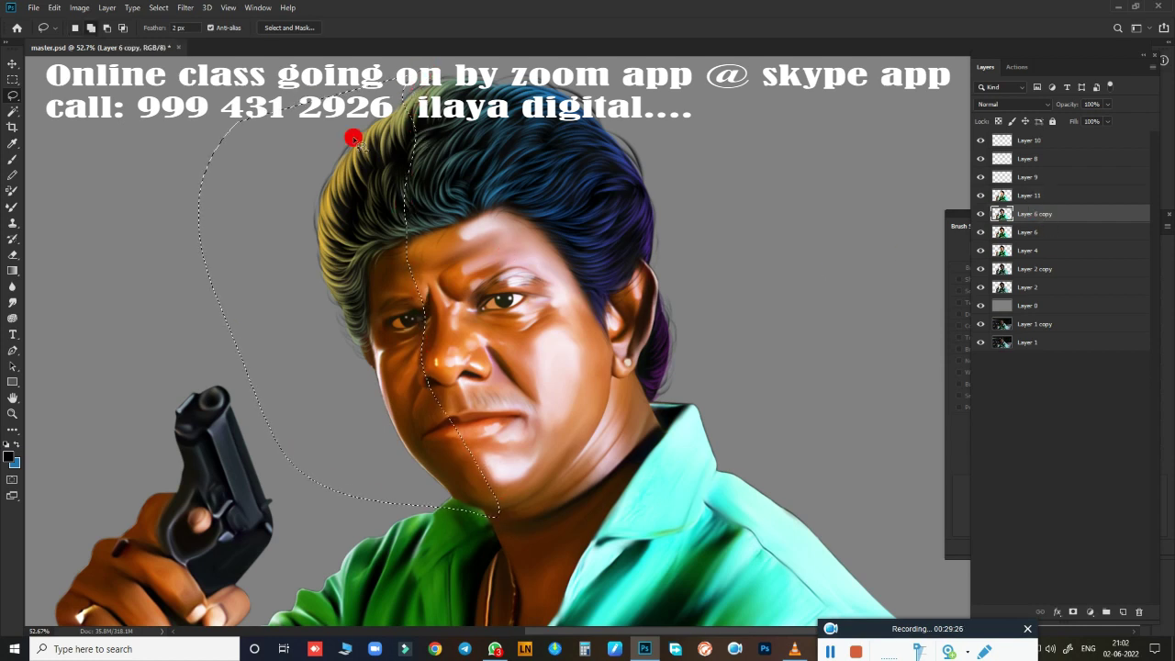
key("shift+F6")
key("Return")
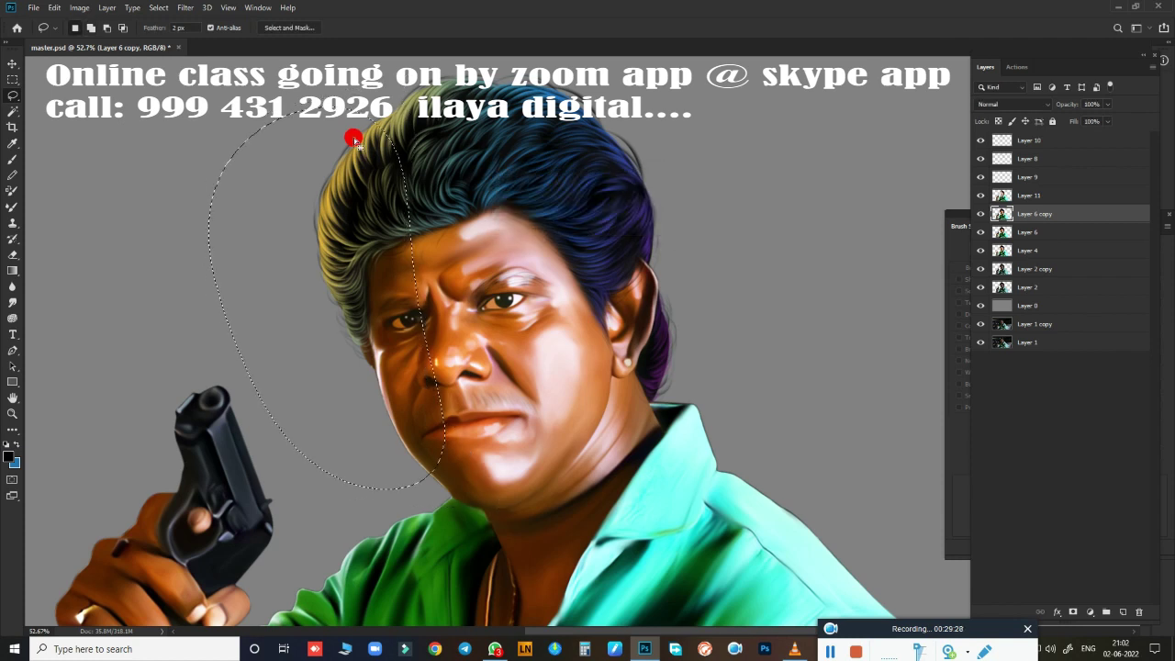
key("ctrl+j")
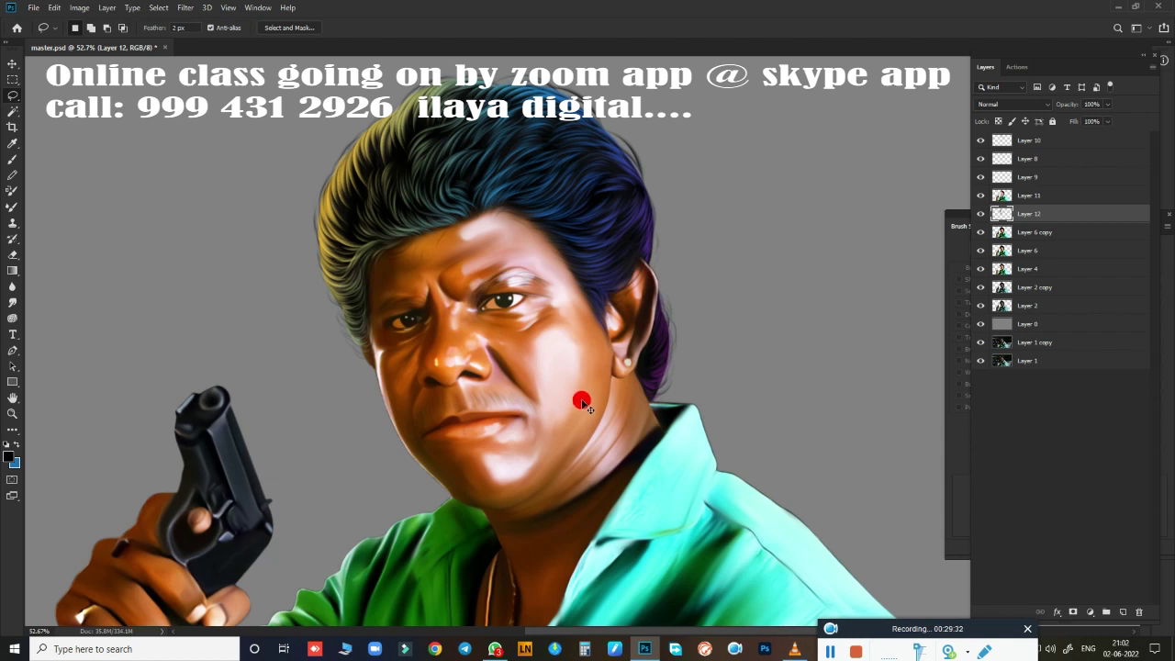
Step: Warm Layer 12 by pushing its highlights toward yellow and shifting Hue +9
key("ctrl+b")
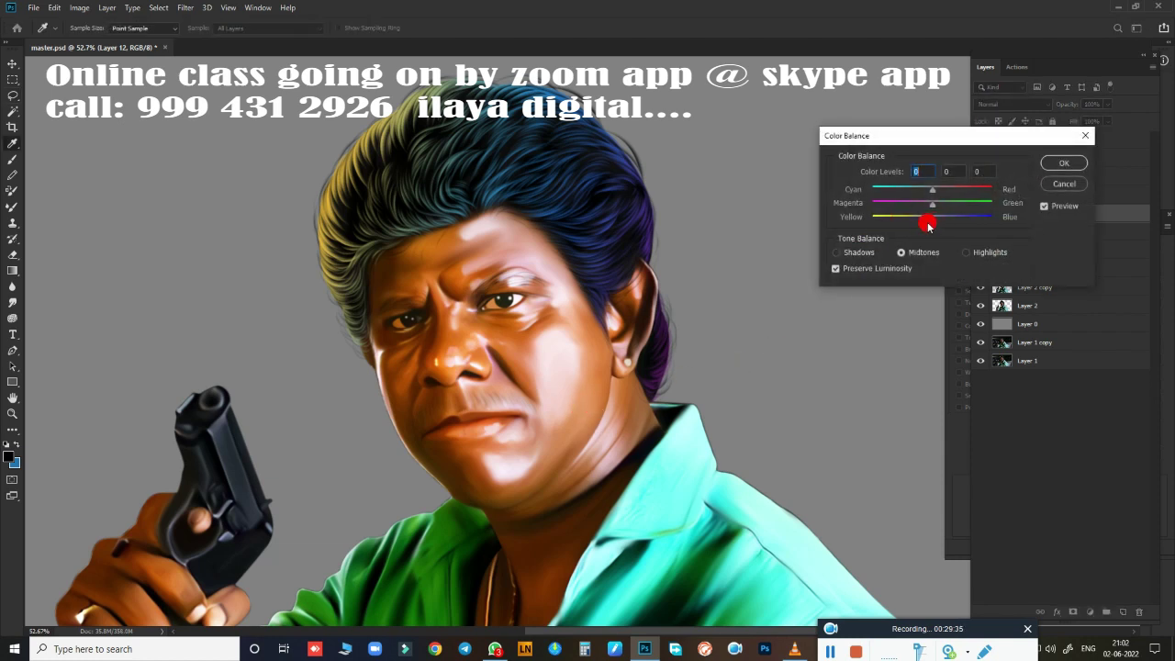
left_click(966, 251)
left_click_drag(932, 217, 921, 217)
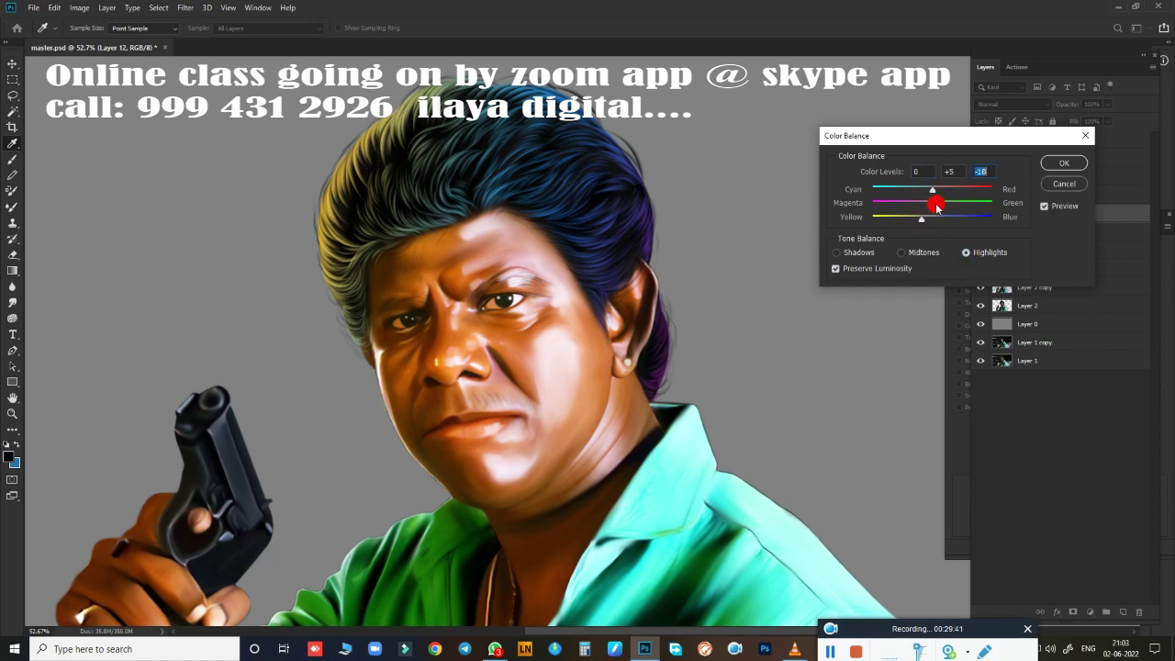
left_click_drag(946, 203, 947, 203)
left_click(1056, 163)
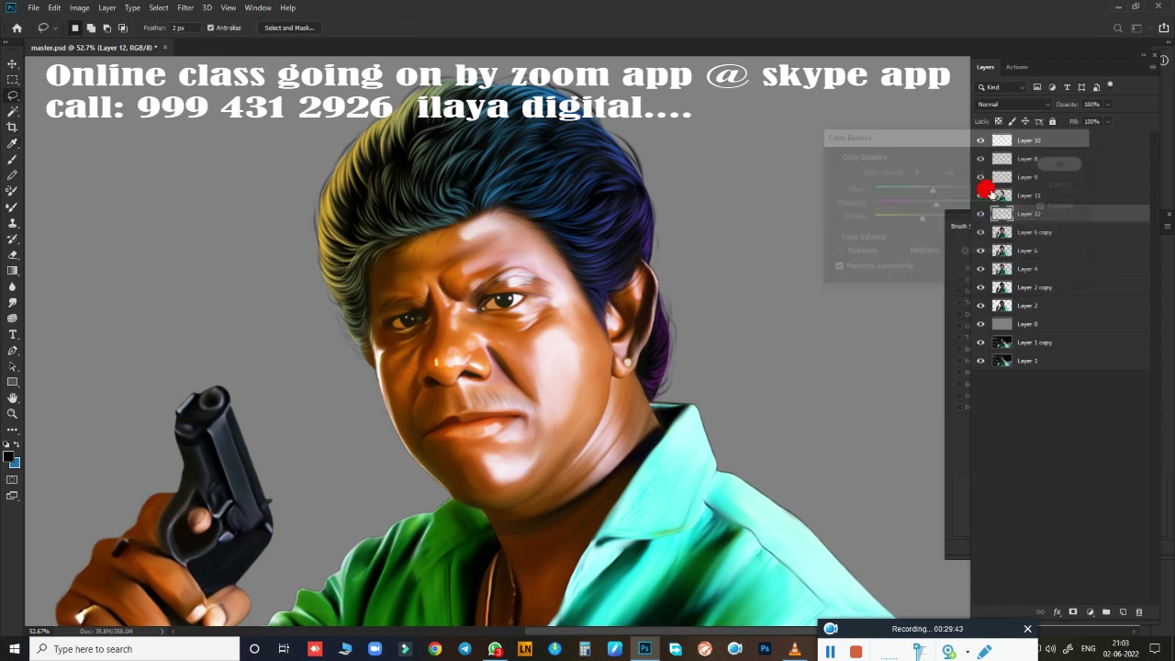
key("ctrl+u")
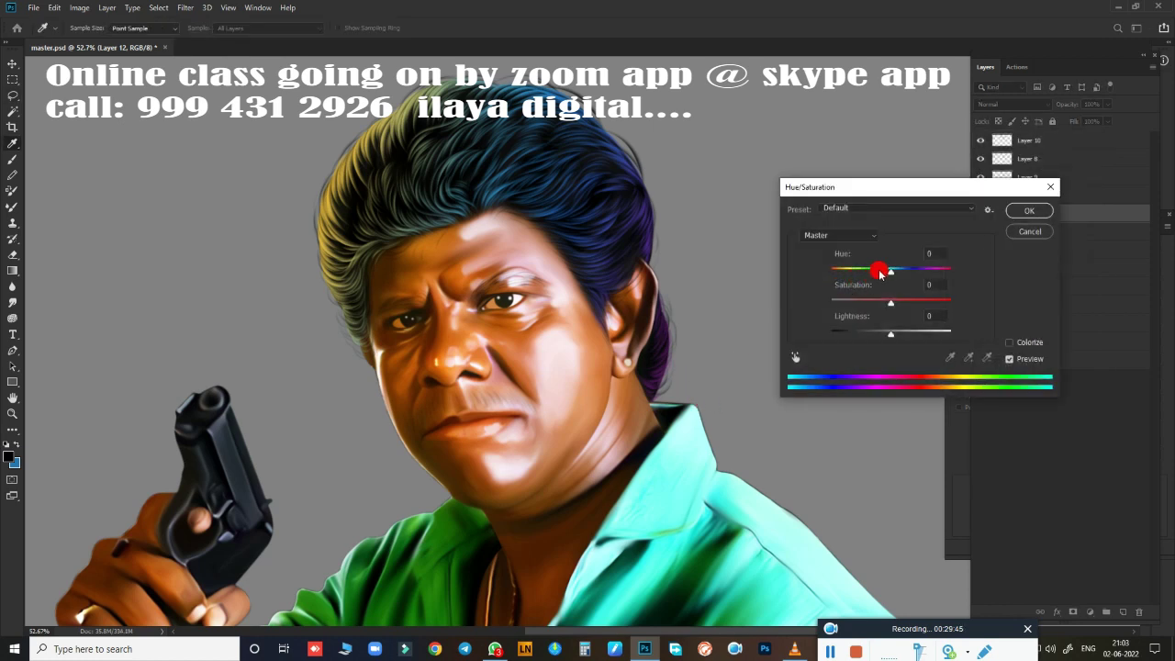
left_click_drag(890, 272, 831, 282)
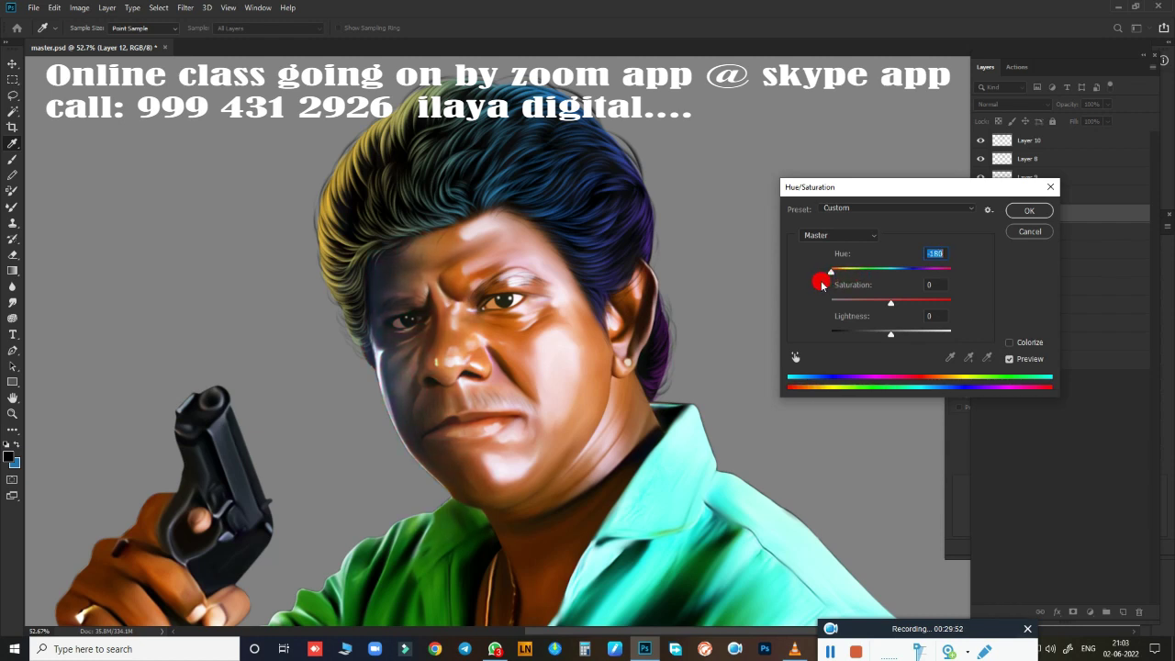
mouse_move(821, 284)
left_mouse_down()
mouse_move(905, 267)
mouse_move(876, 283)
mouse_move(899, 270)
mouse_move(959, 273)
mouse_move(903, 285)
left_mouse_up()
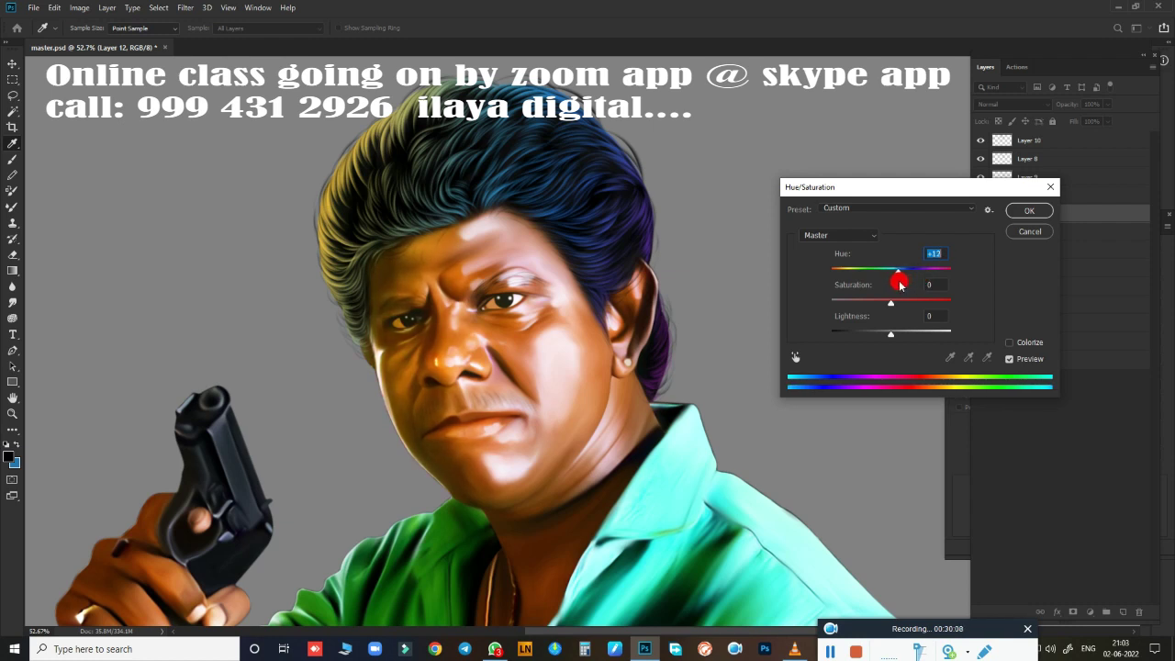
left_click(1029, 211)
Step: Try a green hue shift on Layer 11, cancel it, and select Layer 12
left_click(1062, 195)
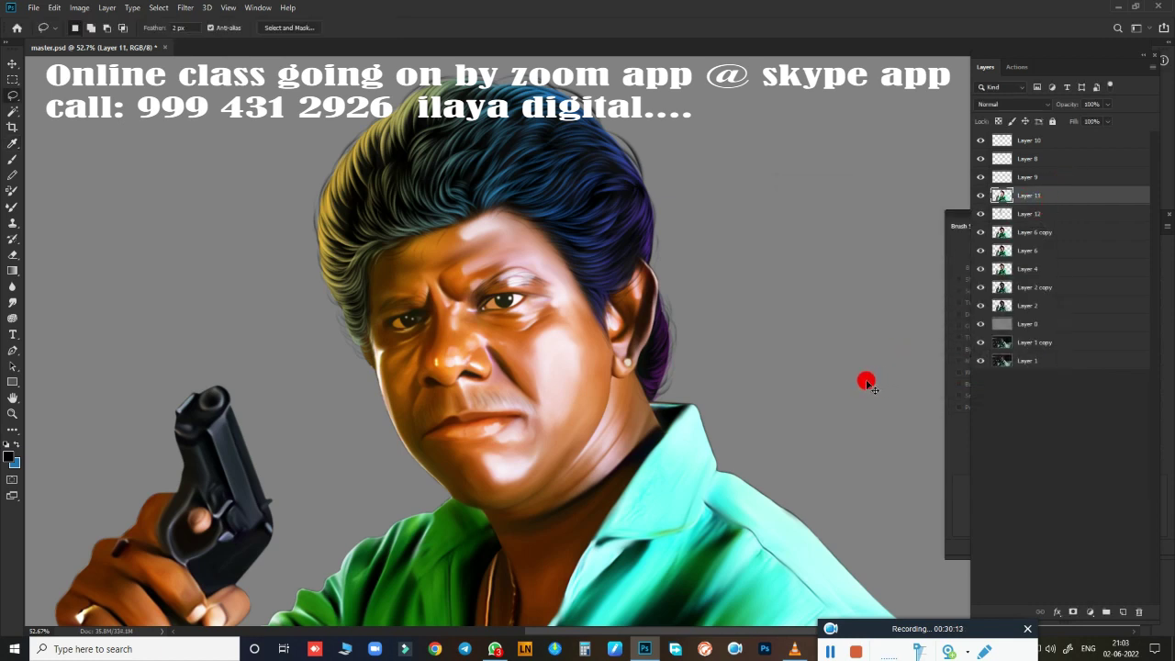
key("ctrl+u")
left_click_drag(897, 268, 925, 270)
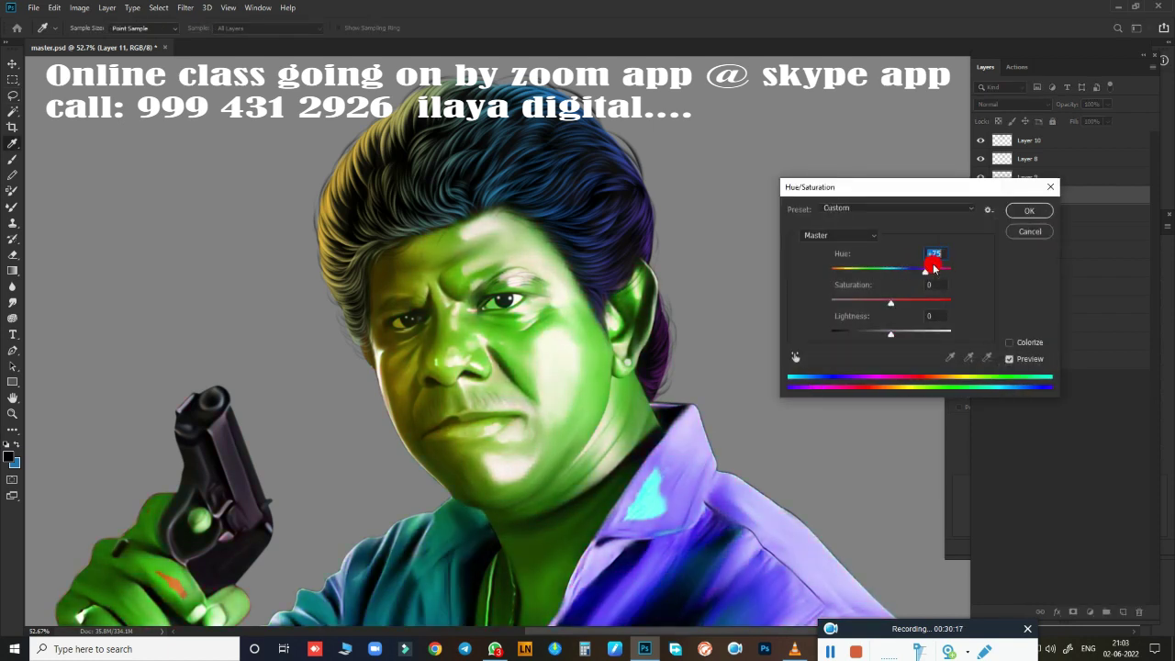
left_click(1017, 234)
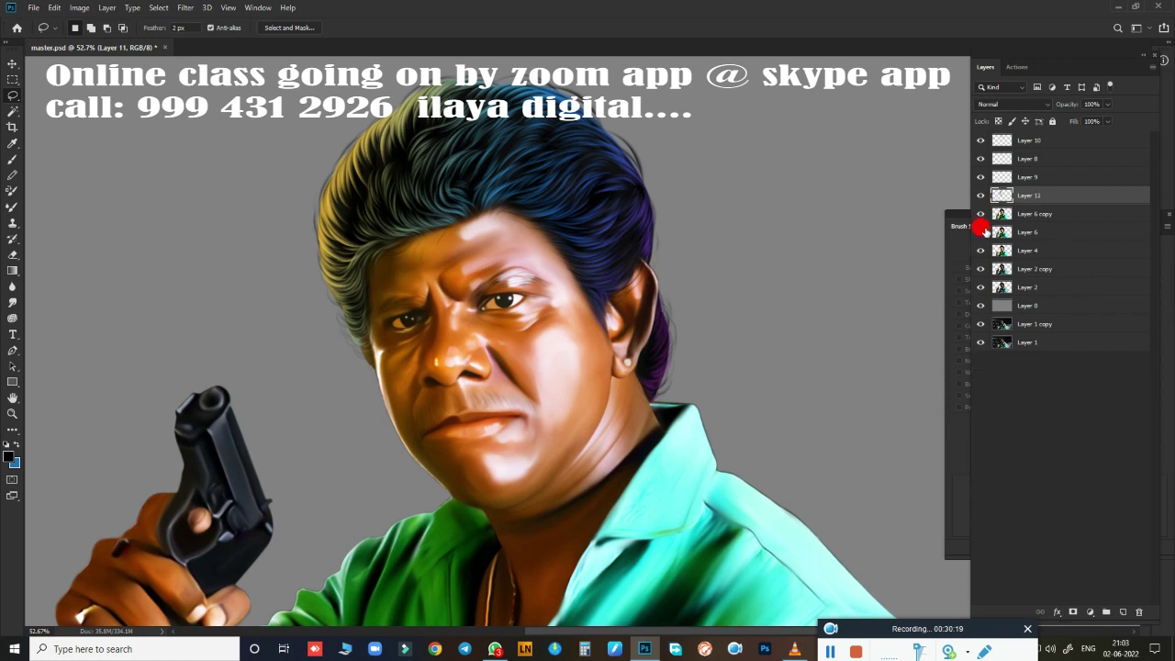
left_click(1009, 218)
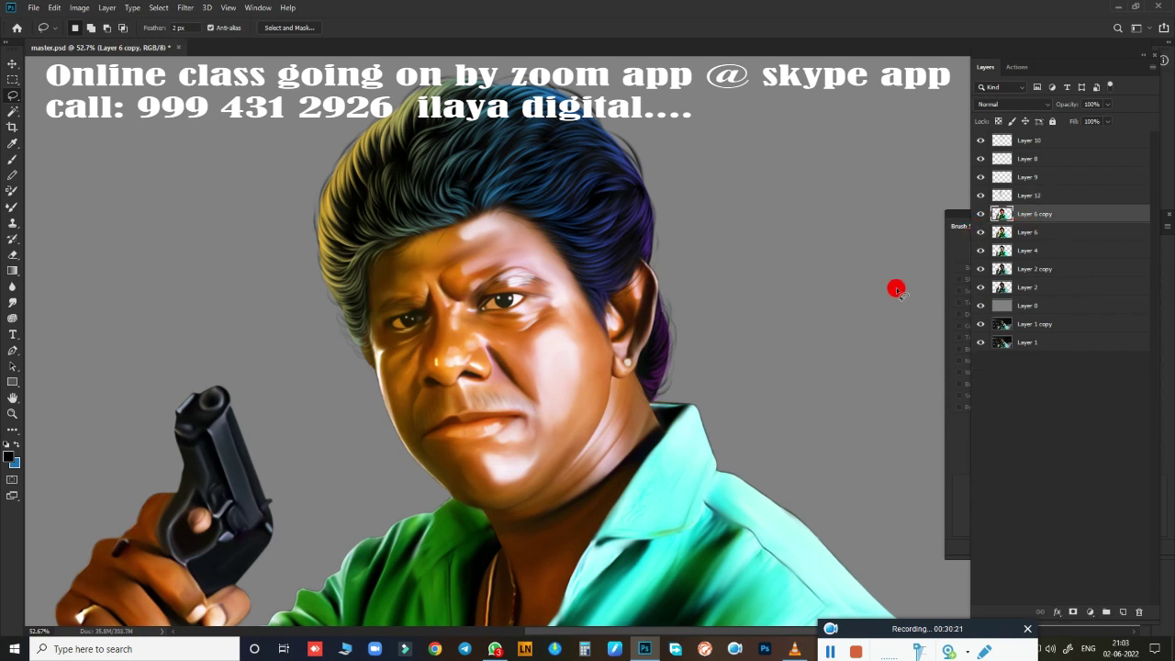
left_click(996, 196)
Step: Erase Layer 12 over the forehead and brow with a 250 px eraser
key("e")
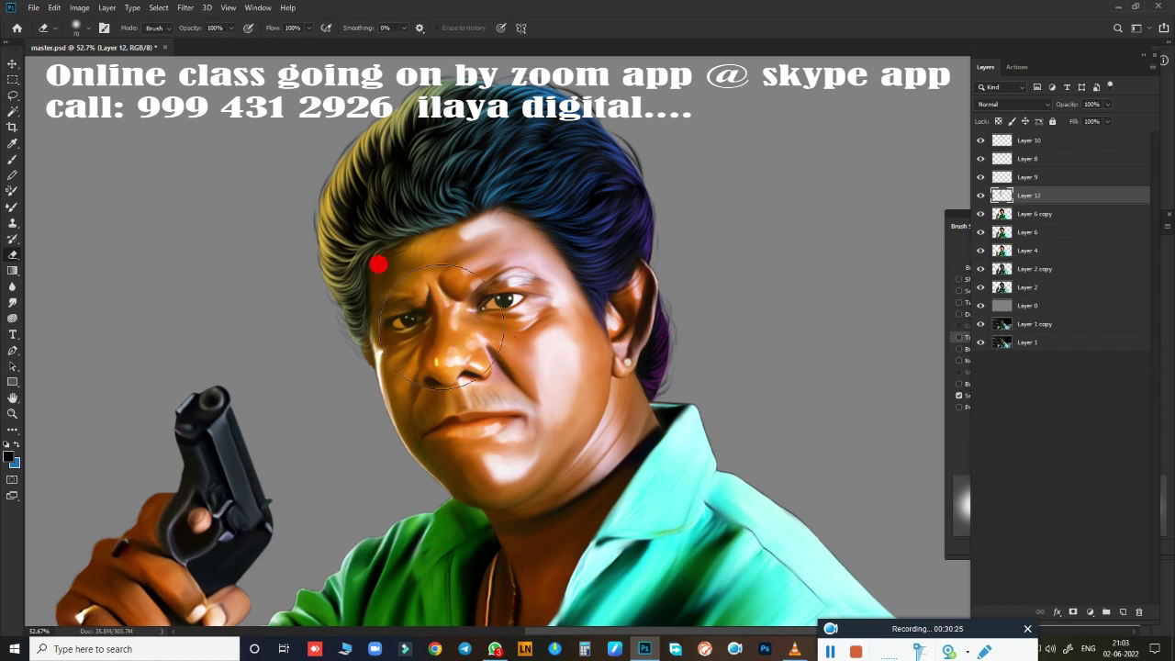
key("bracketright")
key("bracketright")
key("bracketright")
key("bracketleft")
key("bracketleft")
key("bracketleft")
mouse_move(424, 297)
left_mouse_down()
mouse_move(439, 267)
mouse_move(428, 428)
mouse_move(428, 380)
mouse_move(446, 425)
left_mouse_up()
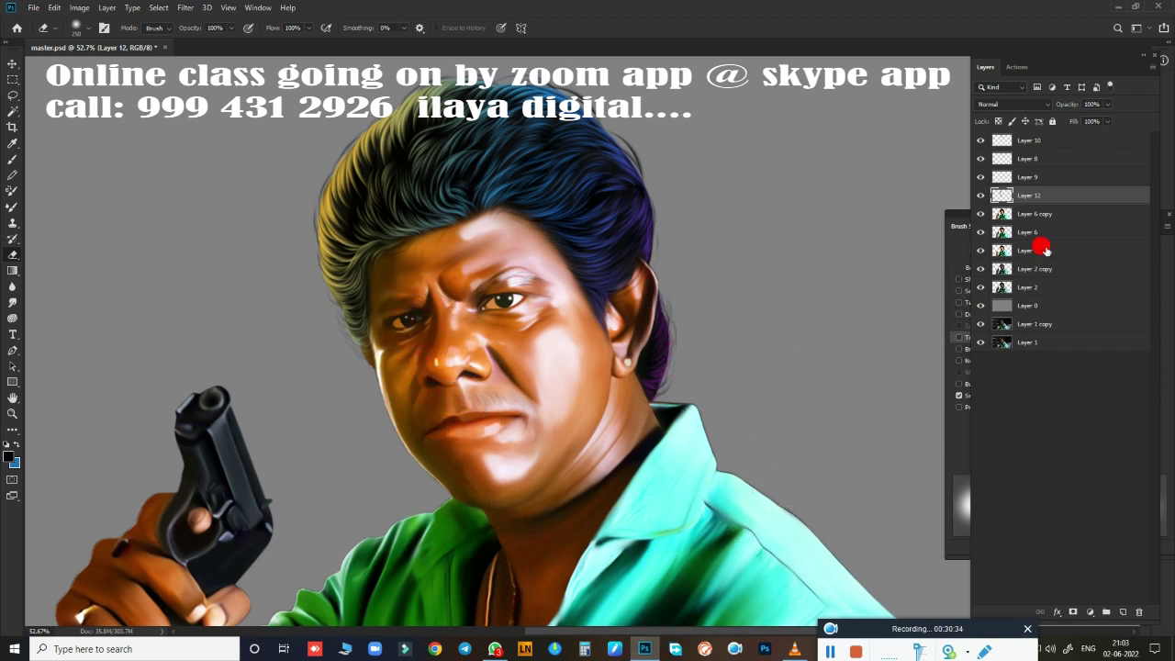
left_click(1042, 215)
Step: Copy a 175 px feathered lasso patch of the right face and hair onto Layer 13
key("l")
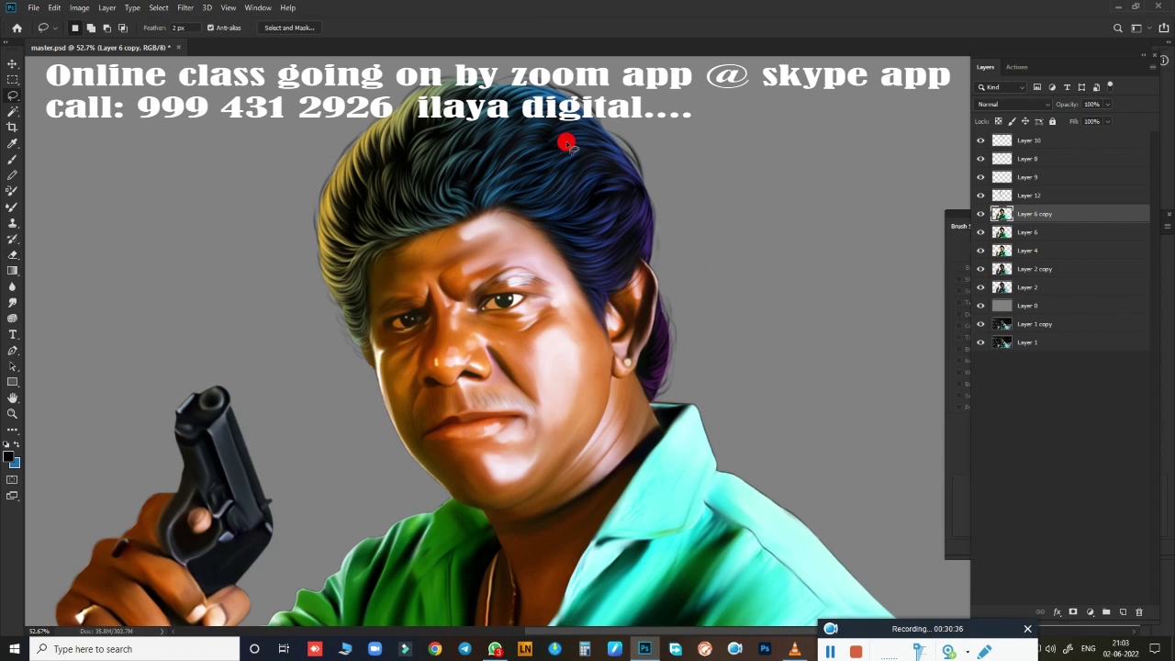
mouse_move(459, 119)
left_mouse_down()
mouse_move(412, 178)
mouse_move(486, 269)
mouse_move(527, 293)
mouse_move(545, 435)
mouse_move(579, 533)
mouse_move(853, 205)
mouse_move(431, 153)
left_mouse_up()
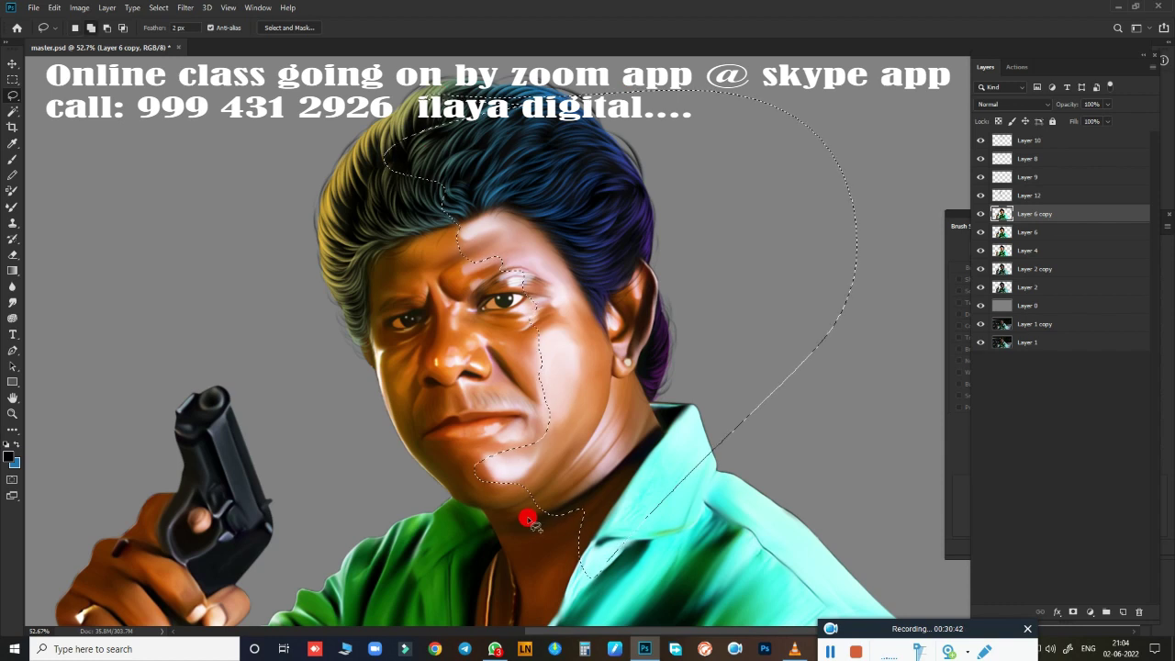
key("shift+F6")
key("Return")
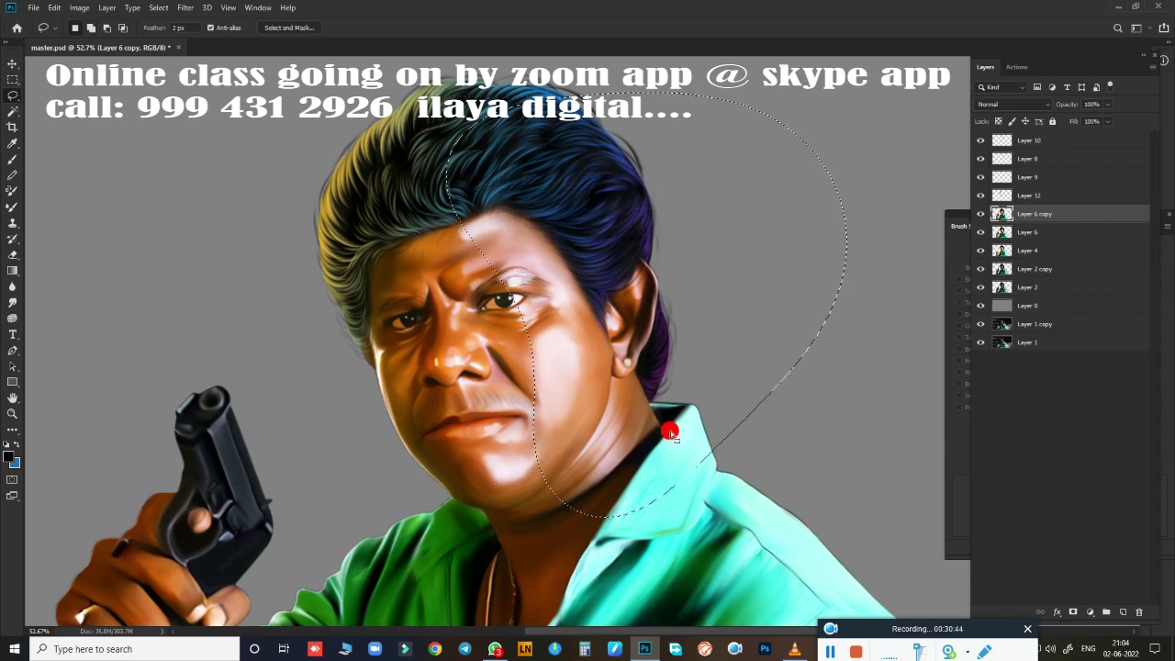
key("ctrl+j")
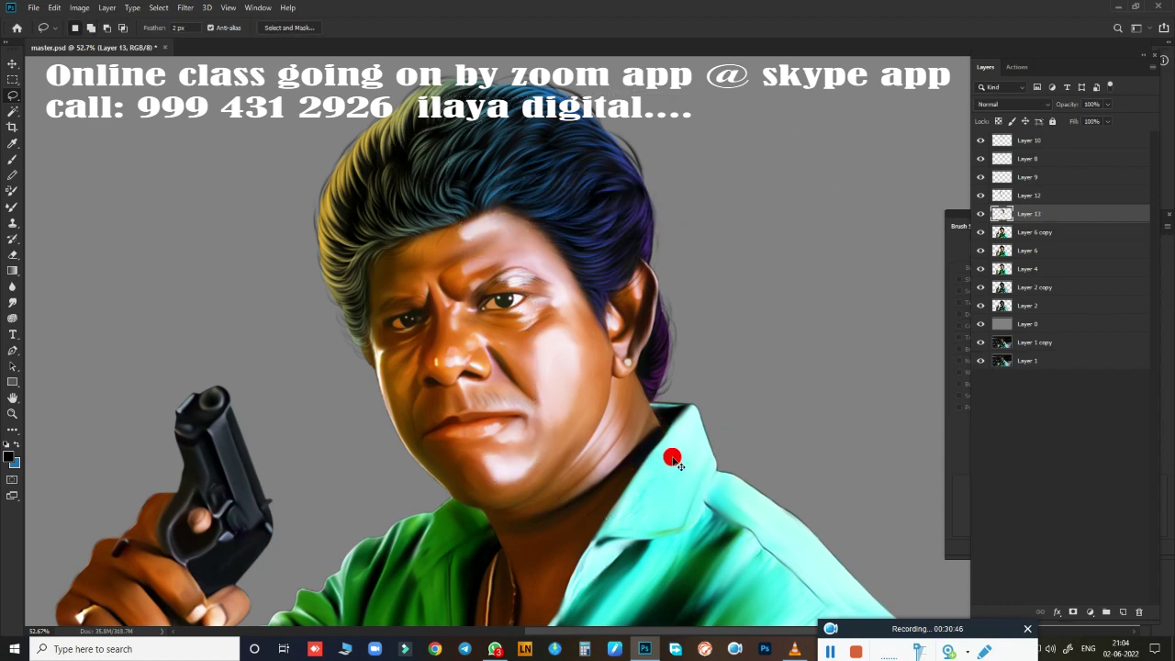
Step: Colour-balance Layer 13's highlights to Blue +59 and Magenta -14
key("ctrl+b")
left_click(966, 253)
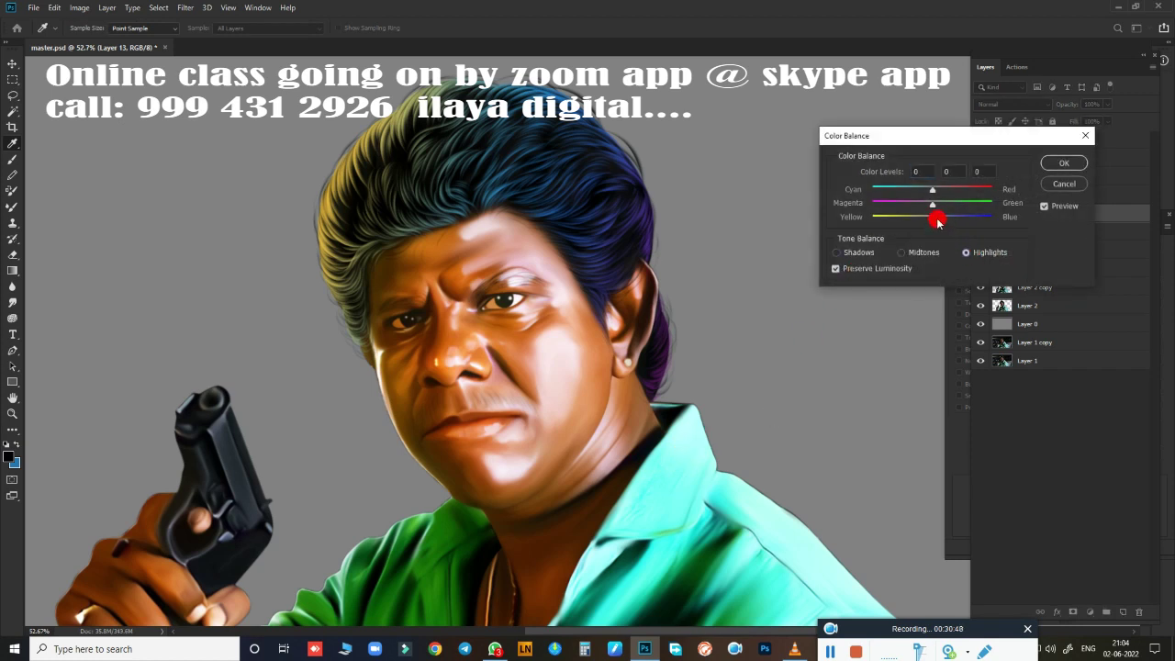
mouse_move(933, 218)
left_mouse_down()
mouse_move(968, 217)
mouse_move(931, 208)
left_mouse_up()
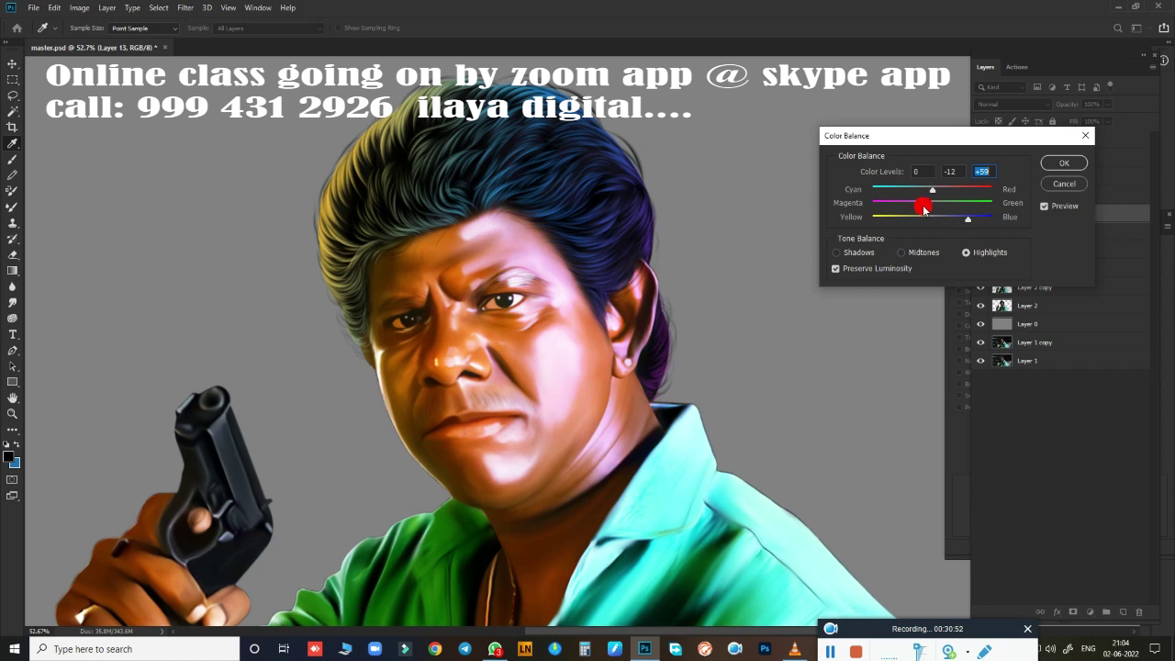
left_click_drag(925, 208, 909, 209)
left_click_drag(924, 207, 926, 208)
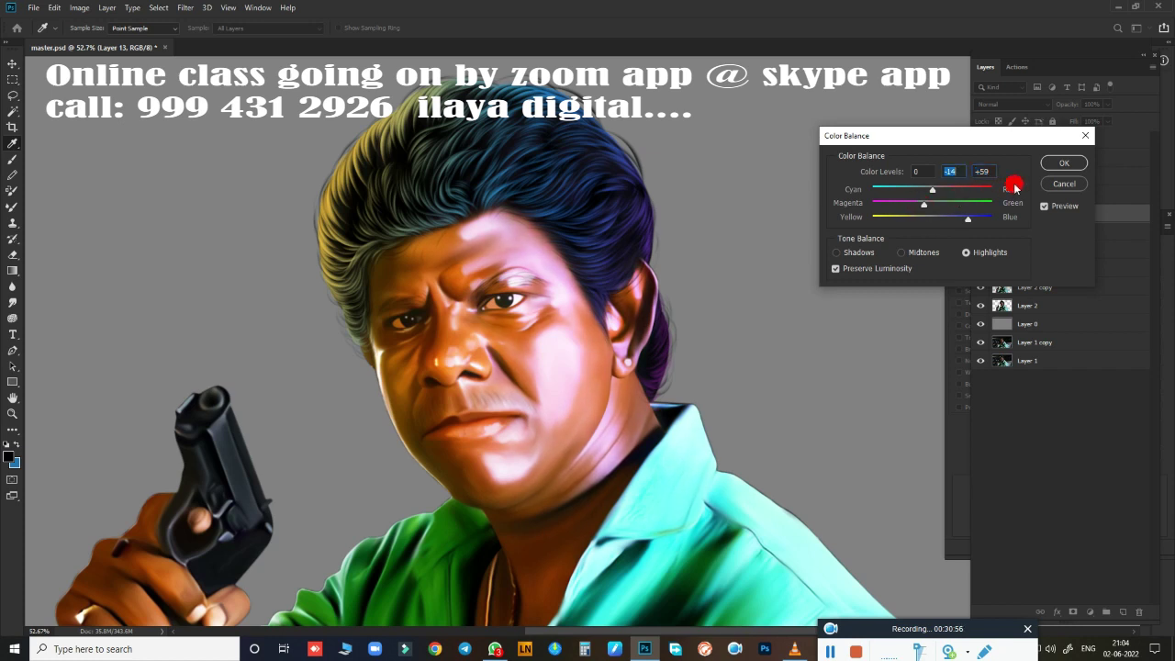
key("Return")
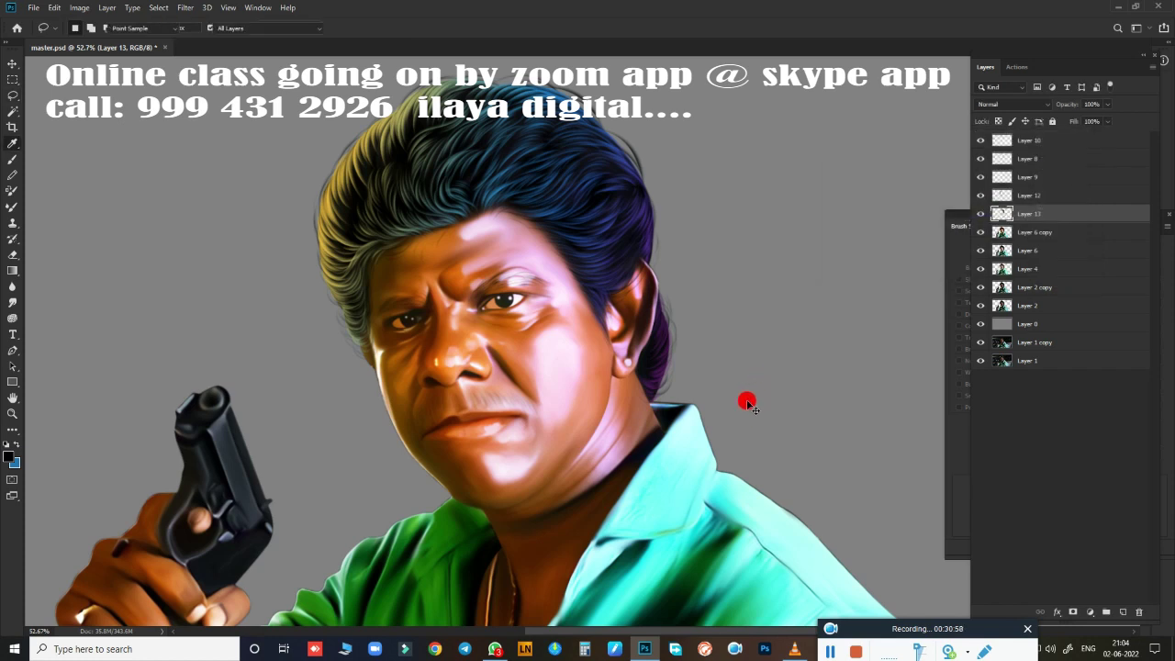
Step: Boost Layer 13 with Saturation +26 and Hue +5
key("ctrl+u")
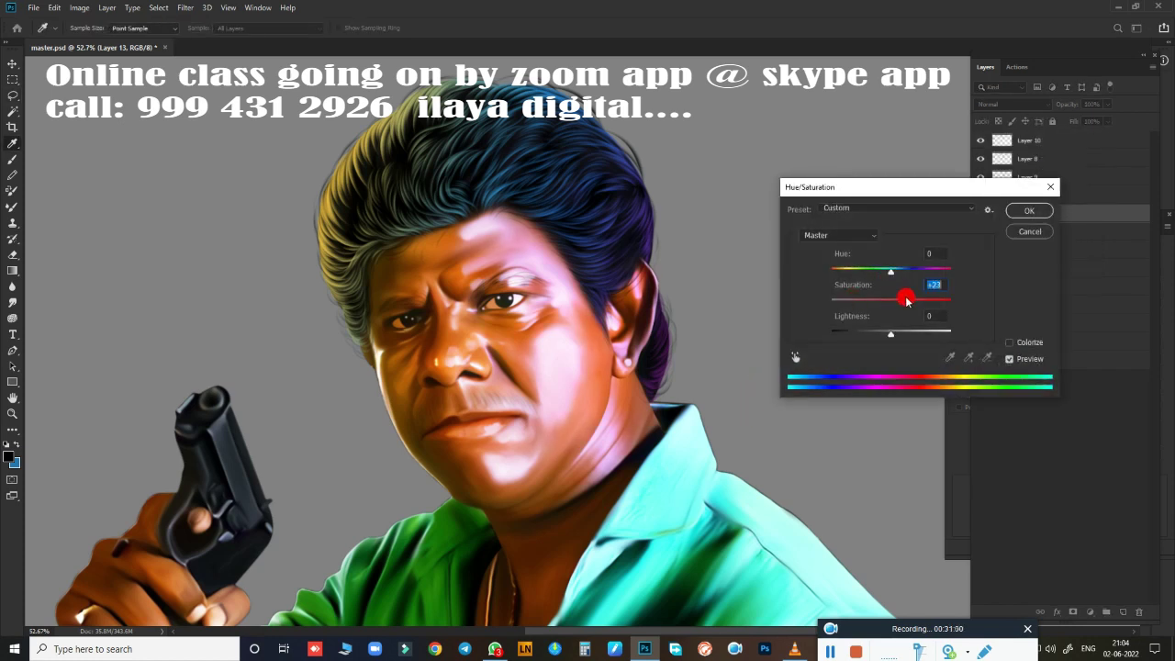
mouse_move(906, 300)
left_mouse_down()
mouse_move(923, 297)
mouse_move(887, 304)
mouse_move(931, 275)
mouse_move(853, 271)
mouse_move(921, 272)
left_mouse_up()
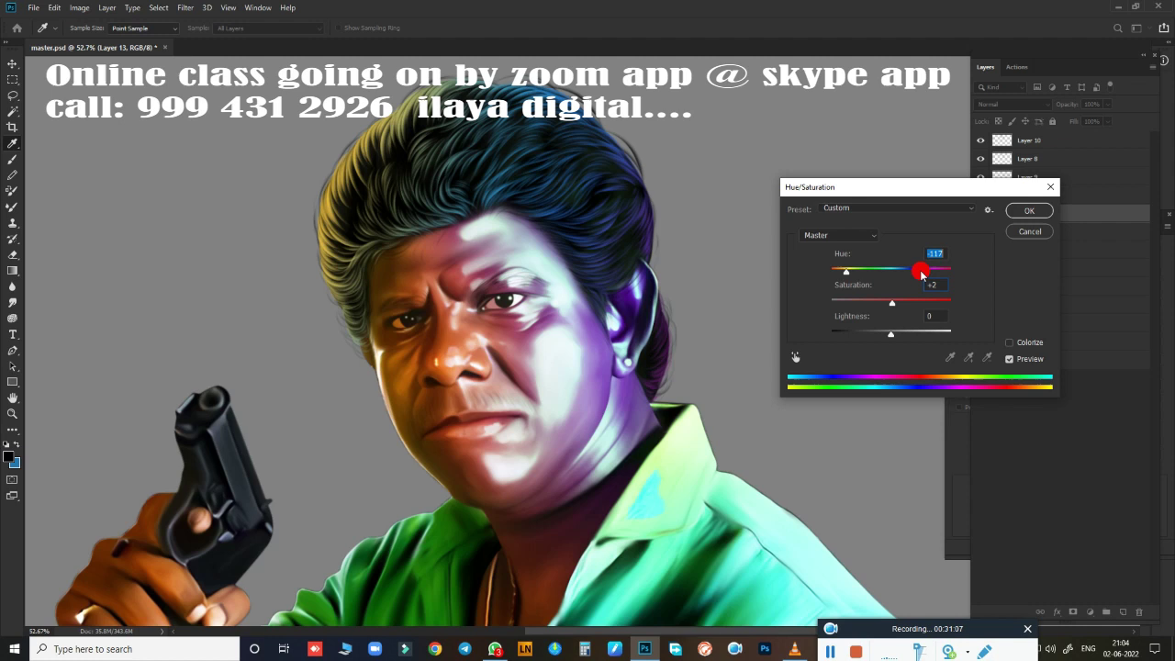
left_click(1019, 232)
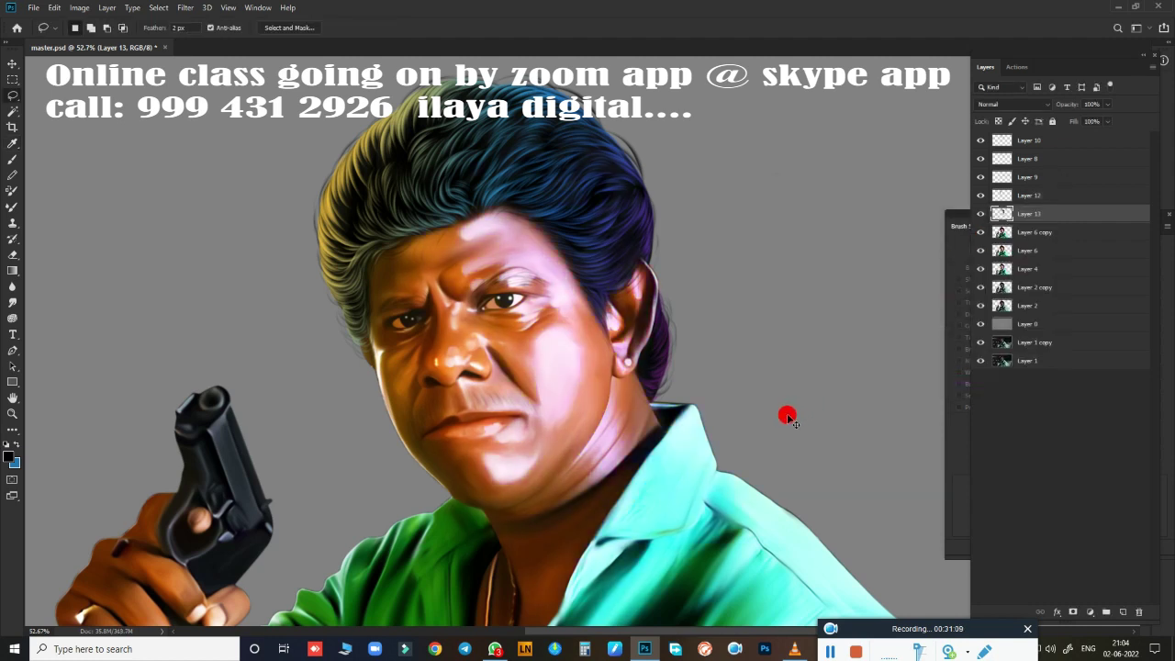
key("ctrl+u")
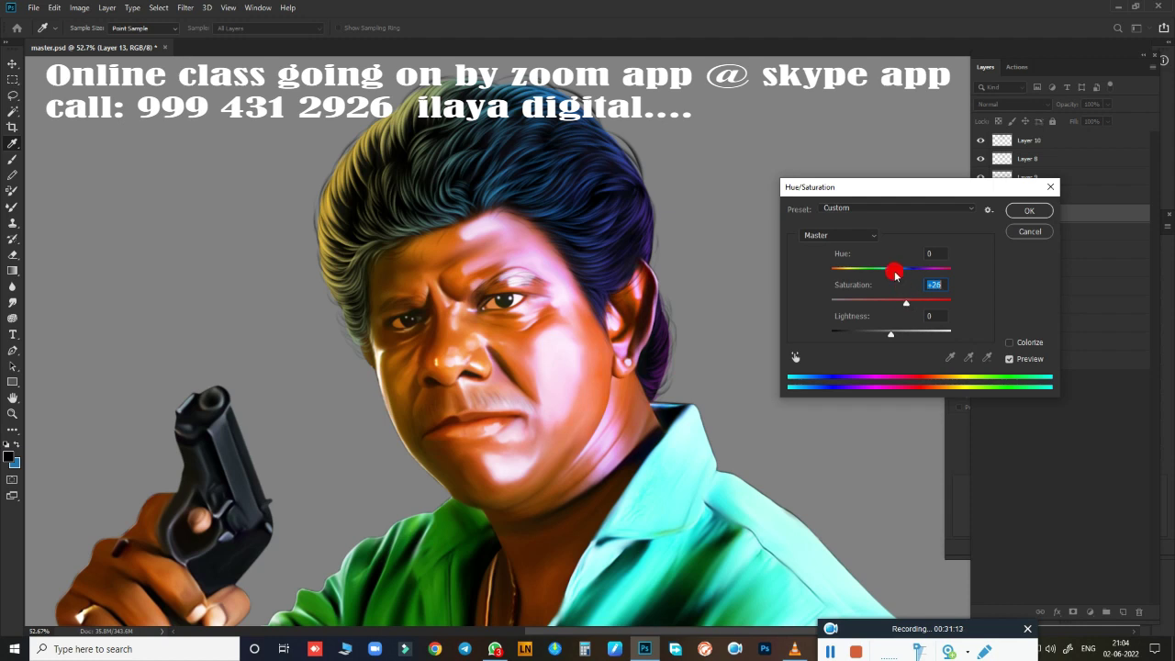
left_click_drag(895, 274, 898, 276)
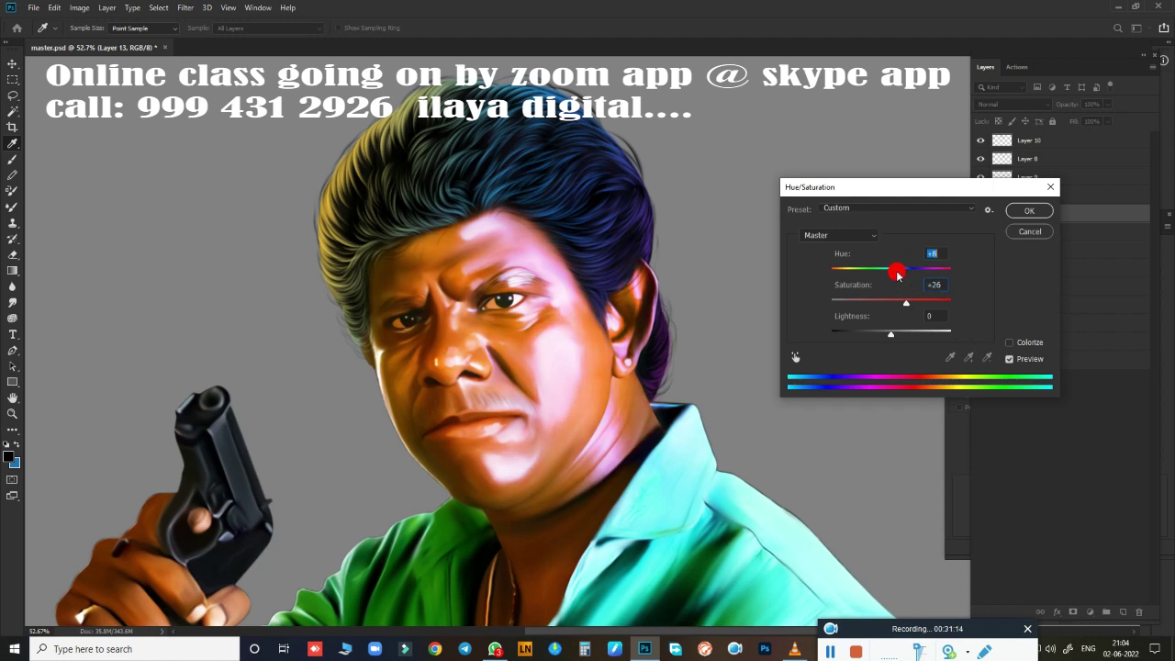
left_click(1019, 213)
Step: Merge Layer 6 copy, Layer 12 and Layer 13 into Layer 12
scroll(788, 367, "down", 1)
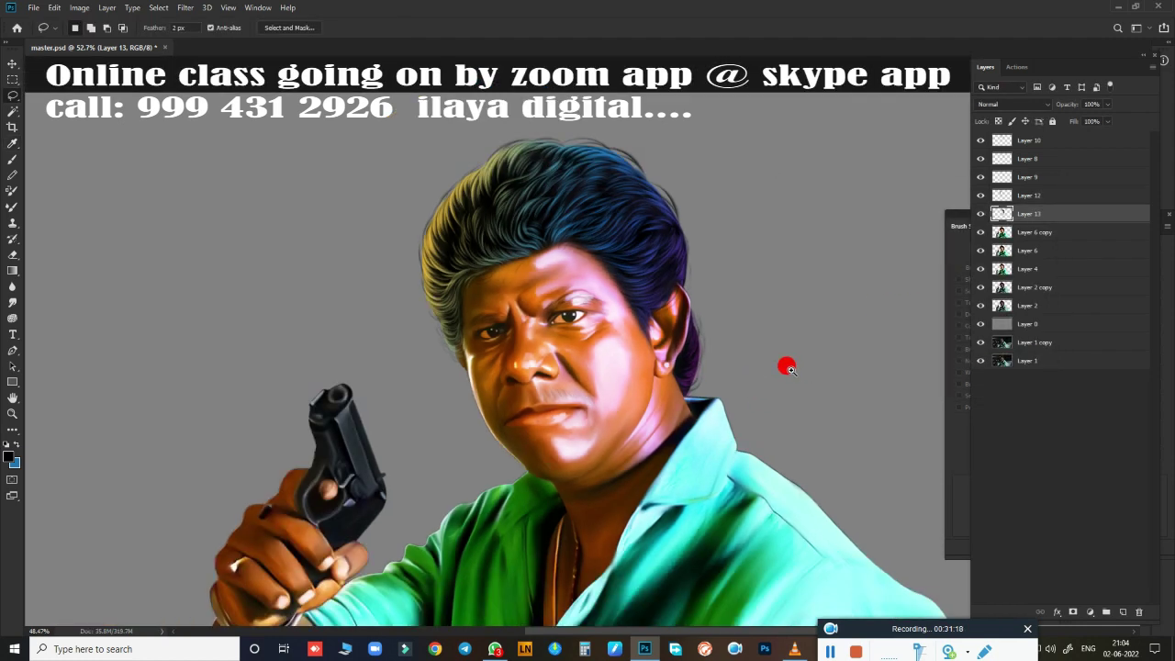
scroll(788, 367, "down", 3)
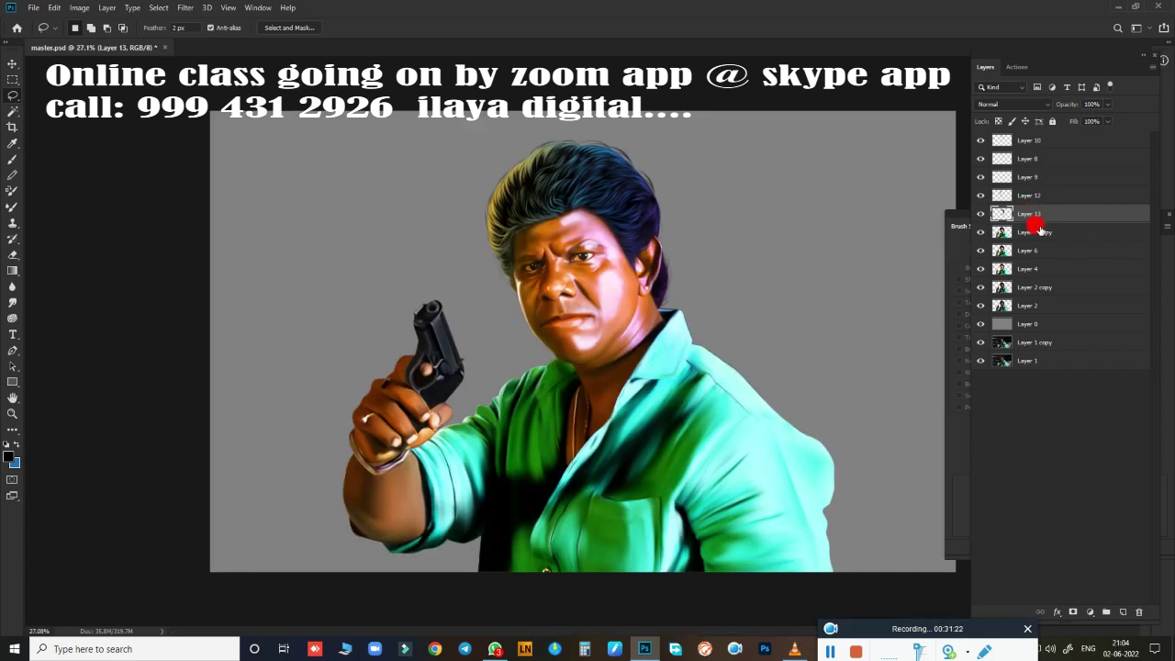
left_click(981, 232)
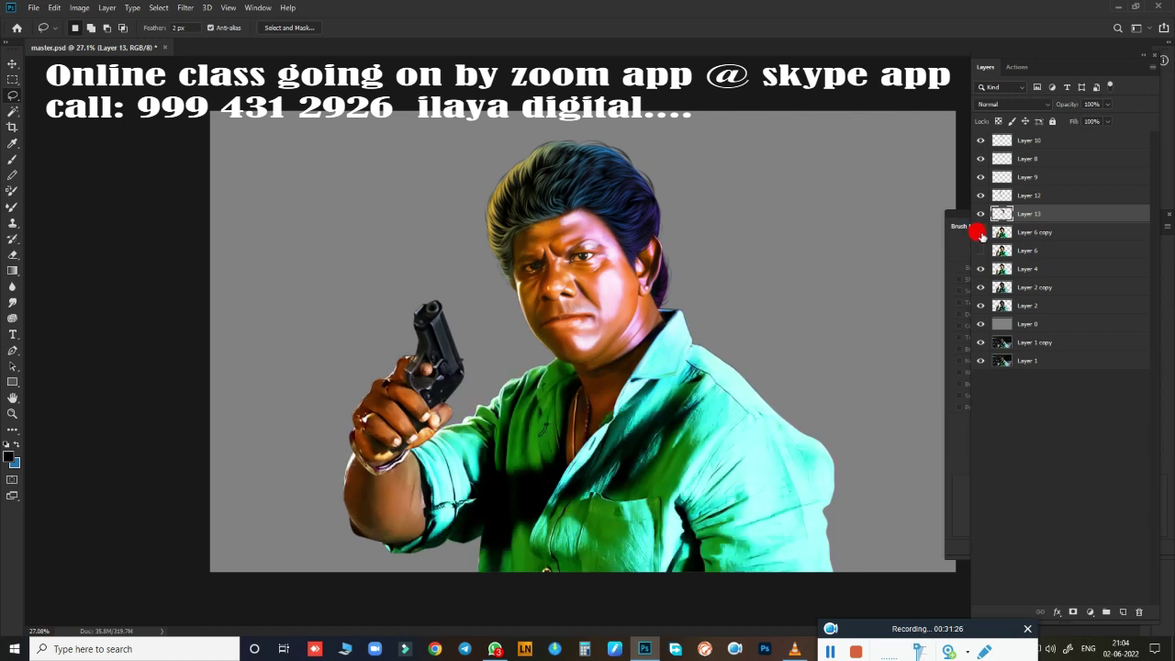
left_click(1046, 232)
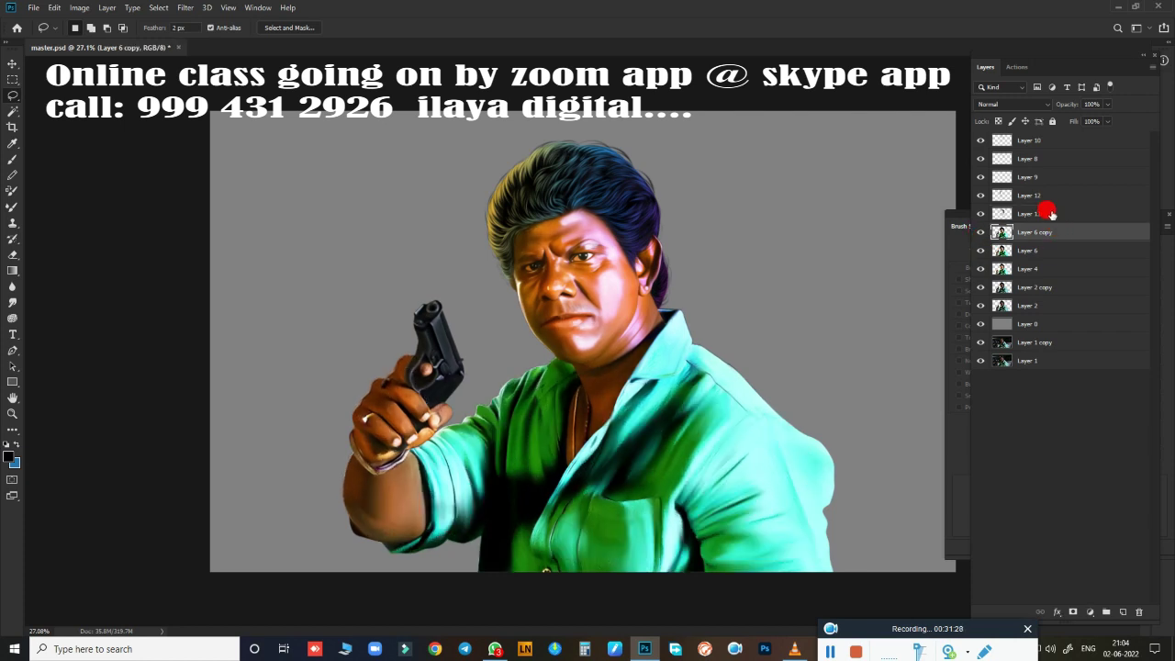
left_click(1043, 195, "ctrl")
left_click(1035, 217, "ctrl")
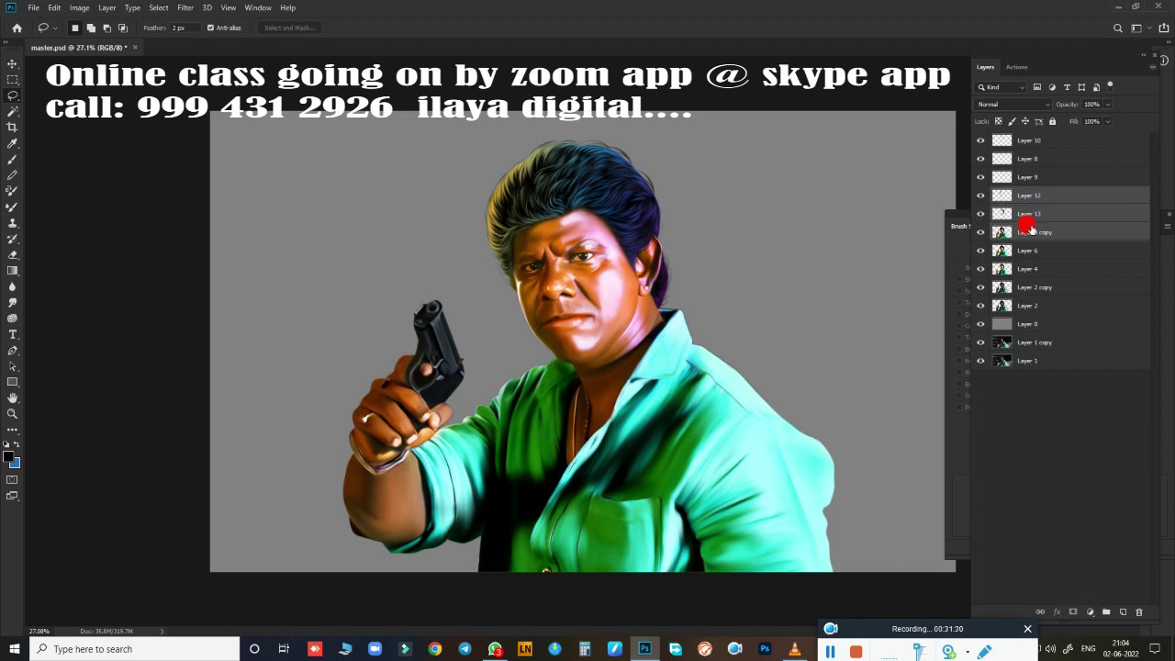
key("ctrl+e")
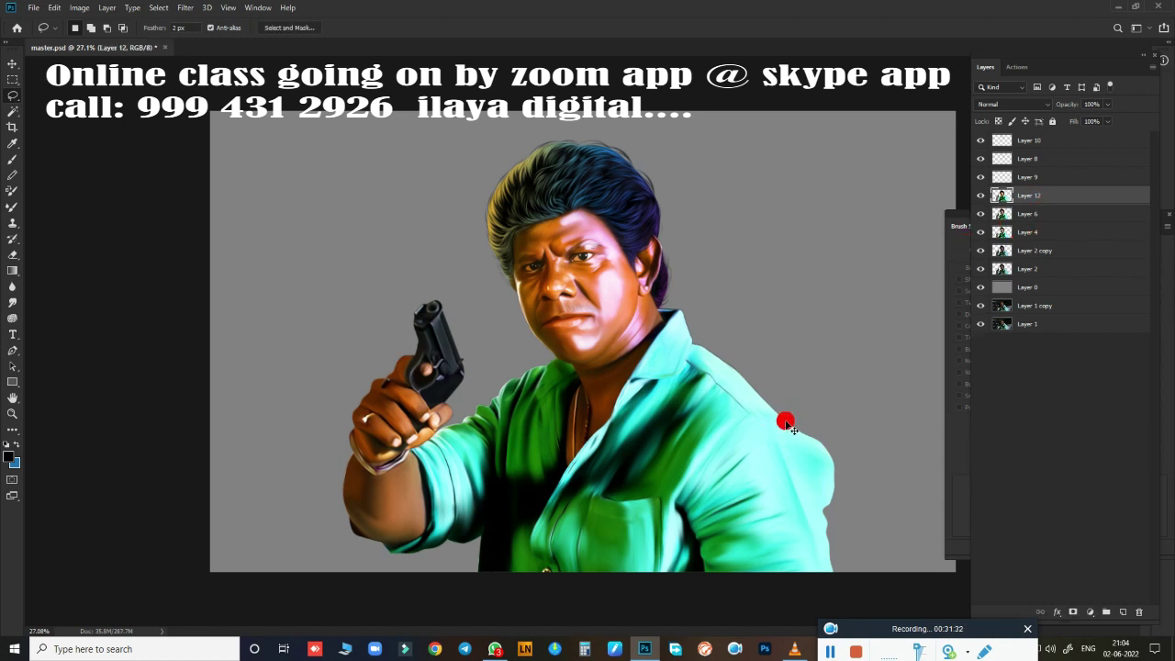
Step: Adjust Layer 12's saturation with Hue/Saturation, then add an empty layer above Layer 10
key("ctrl+u")
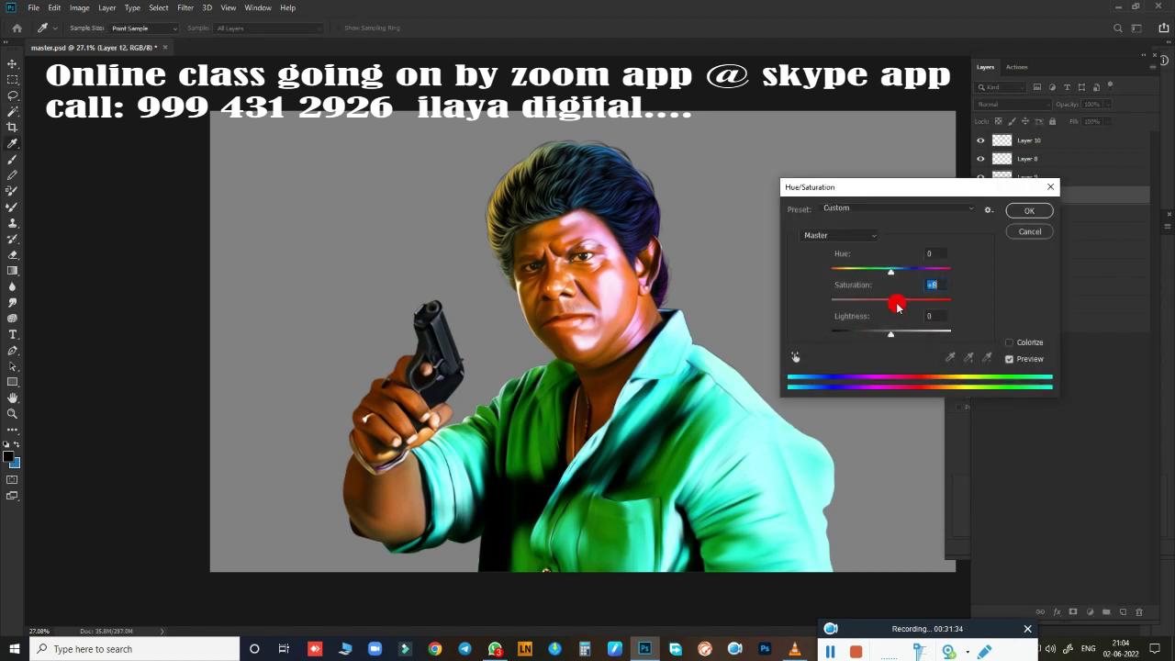
left_click(1026, 211)
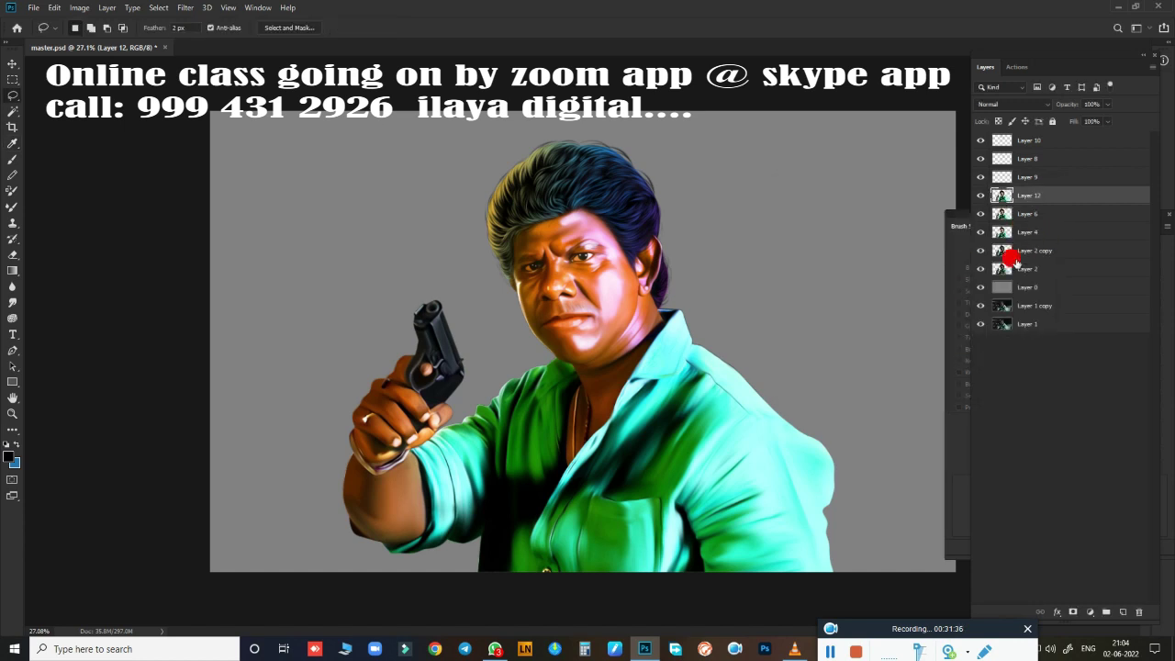
left_click(1046, 140)
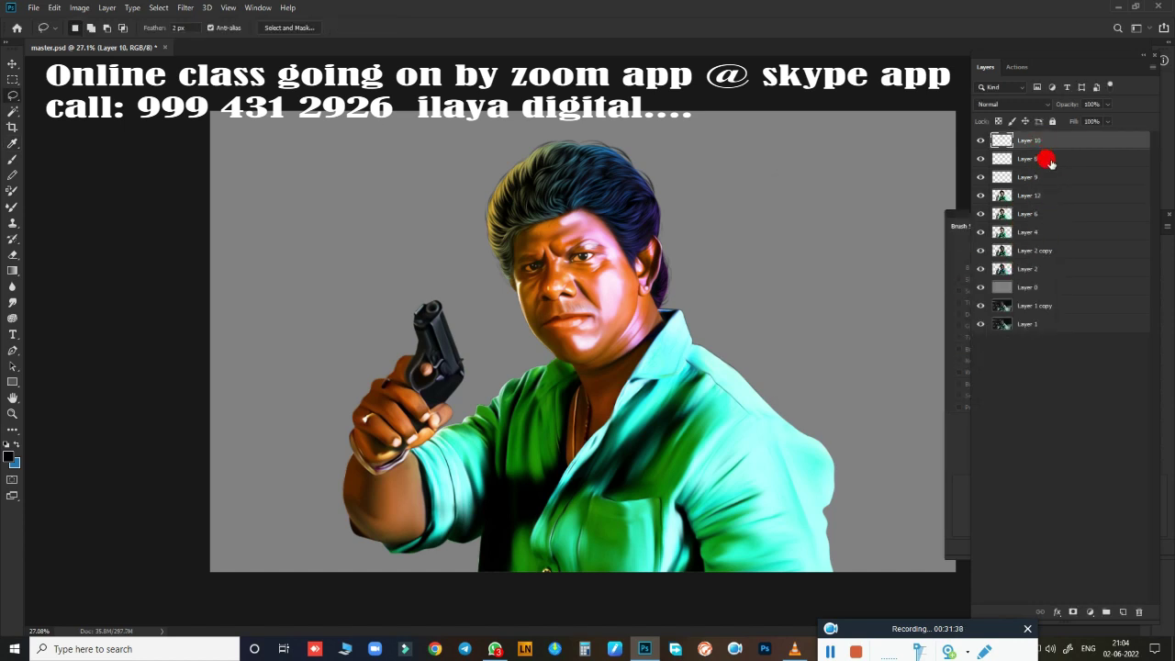
left_click(1121, 612)
scroll(545, 336, "up", 2)
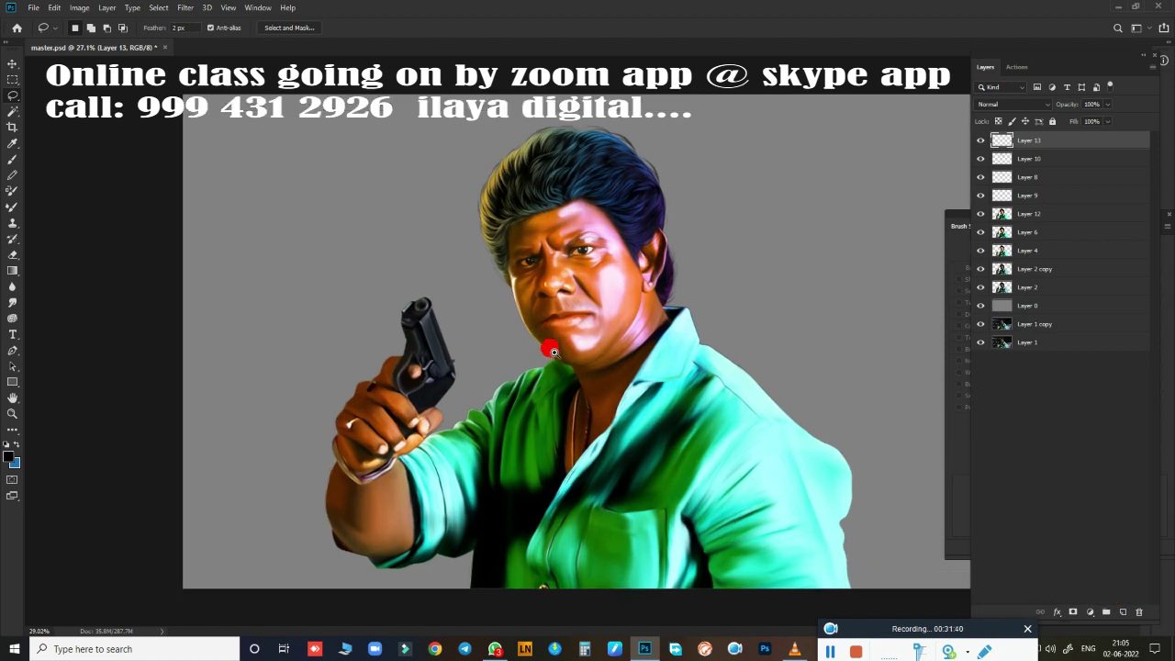
scroll(636, 292, "up", 4)
Step: Pan up to the hair and forehead and set up the Brush tool and its settings
left_click_drag(635, 292, 545, 608)
left_click_drag(558, 341, 538, 542)
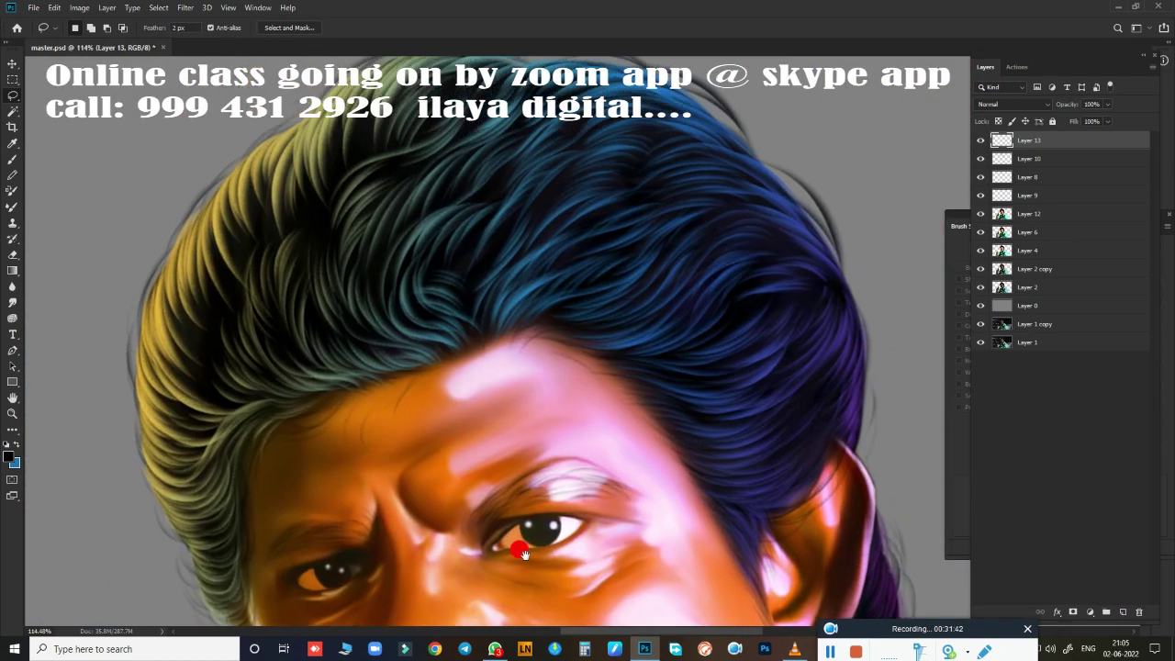
scroll(586, 387, "up", 1)
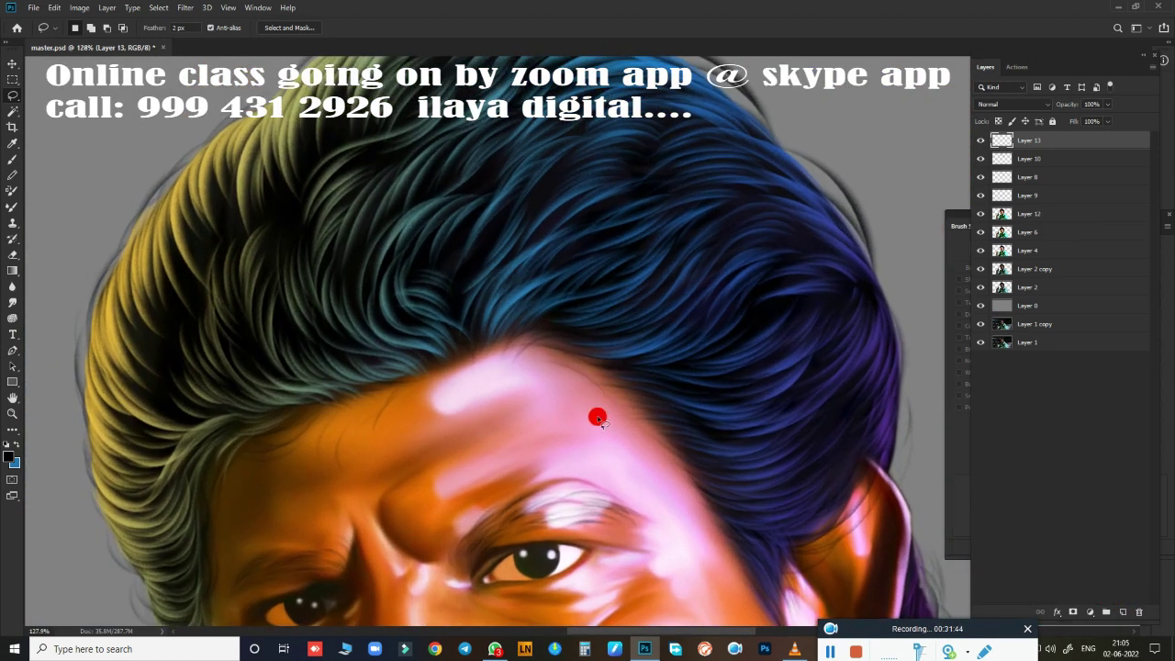
left_click(16, 445)
key("b")
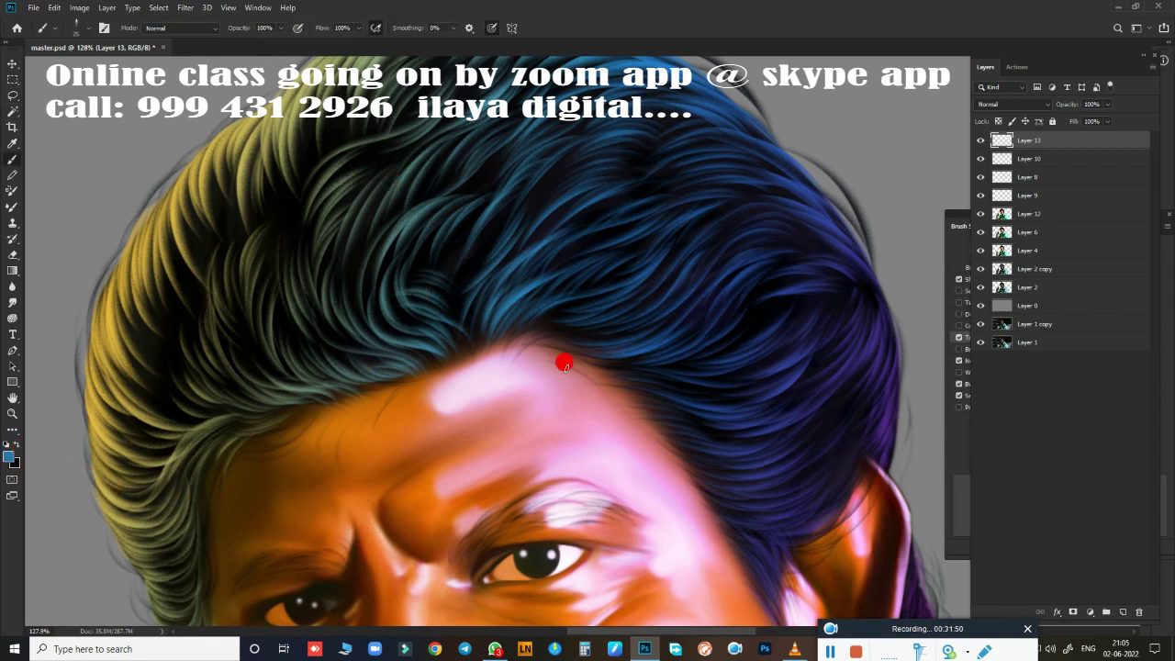
left_click(964, 447)
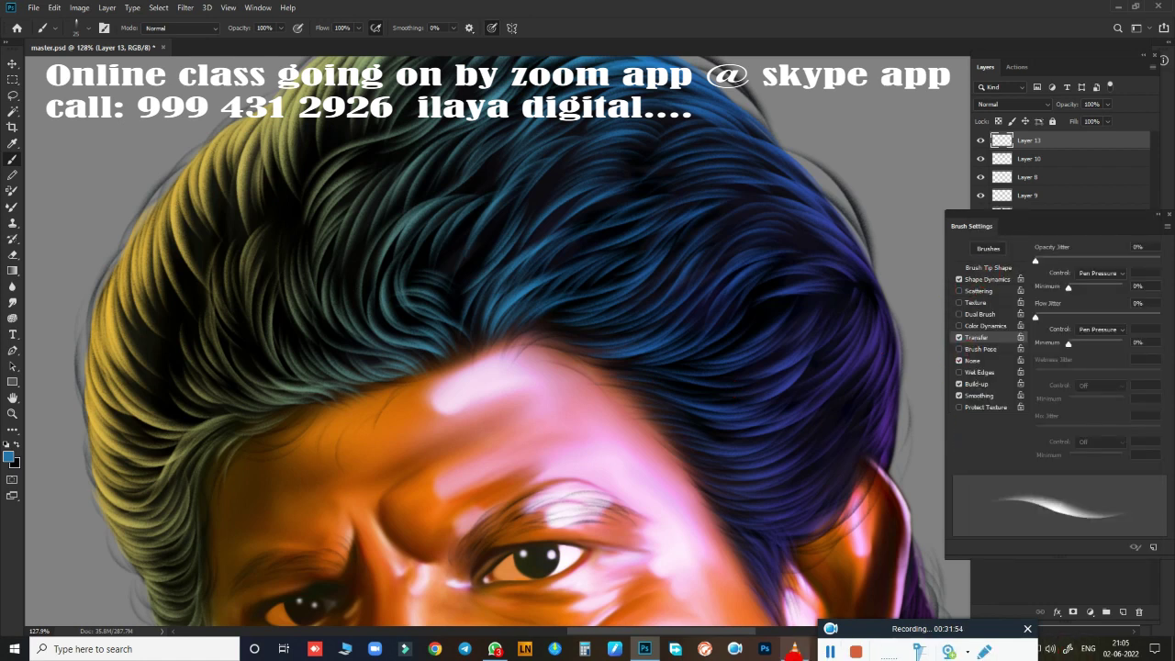
left_click(825, 652)
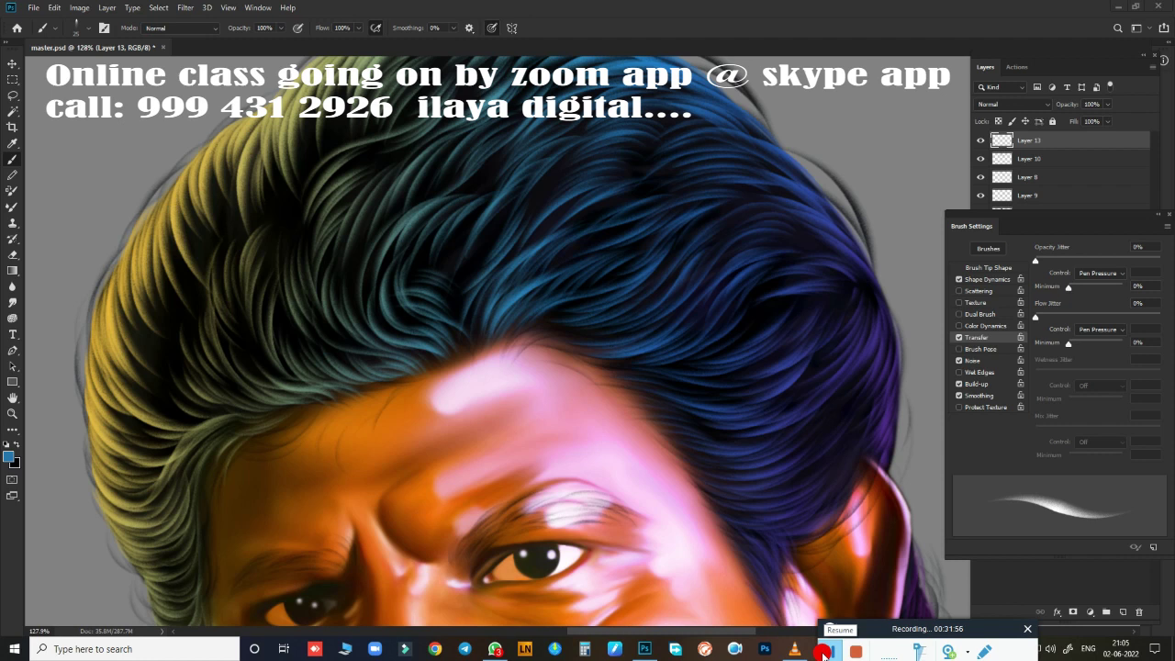
scroll(817, 588, "down", 2)
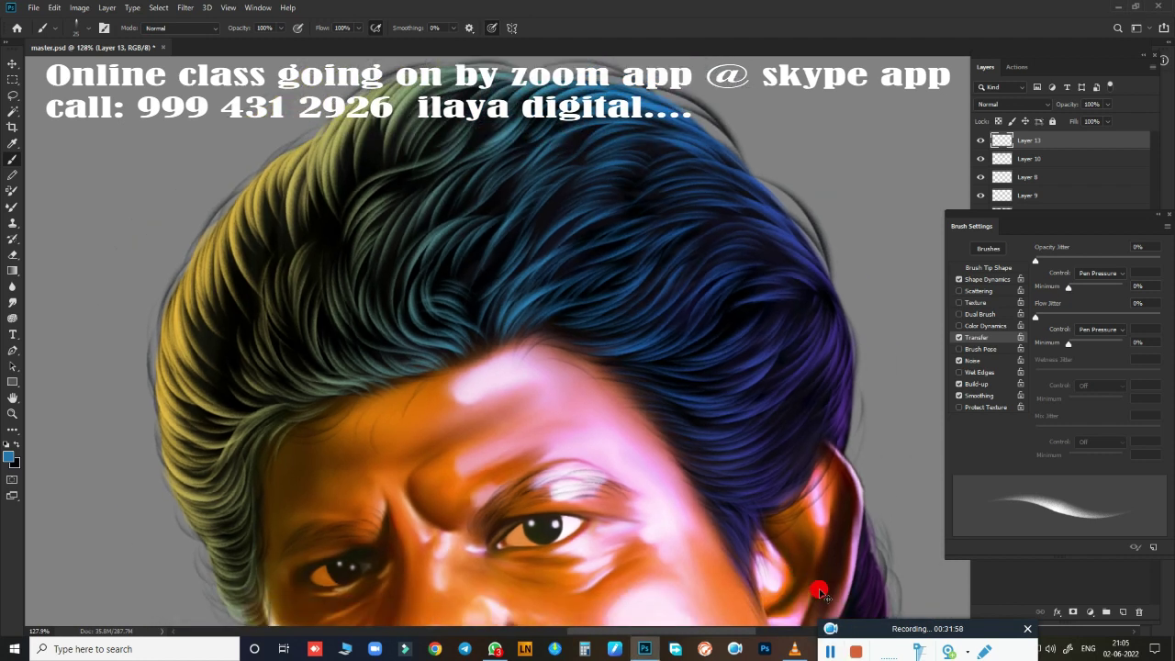
scroll(817, 588, "down", 2)
scroll(817, 589, "down", 1)
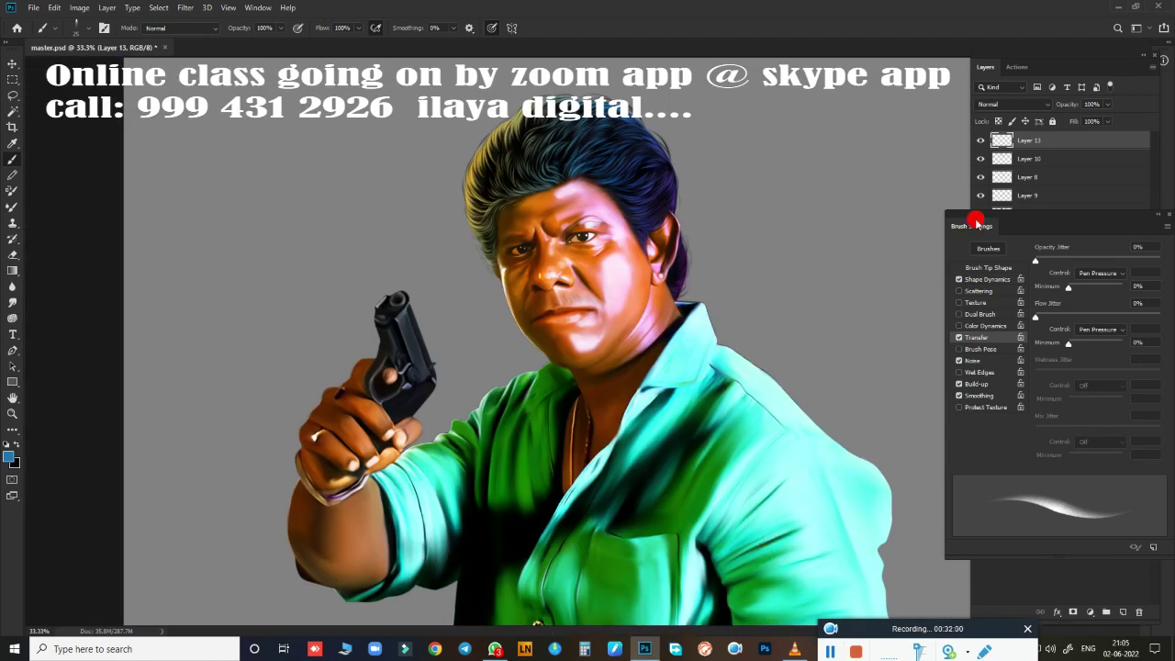
Step: Hide Layer 0 to reveal the night background and group Layers 13 through 2 copy into Group 1
left_click(1063, 144)
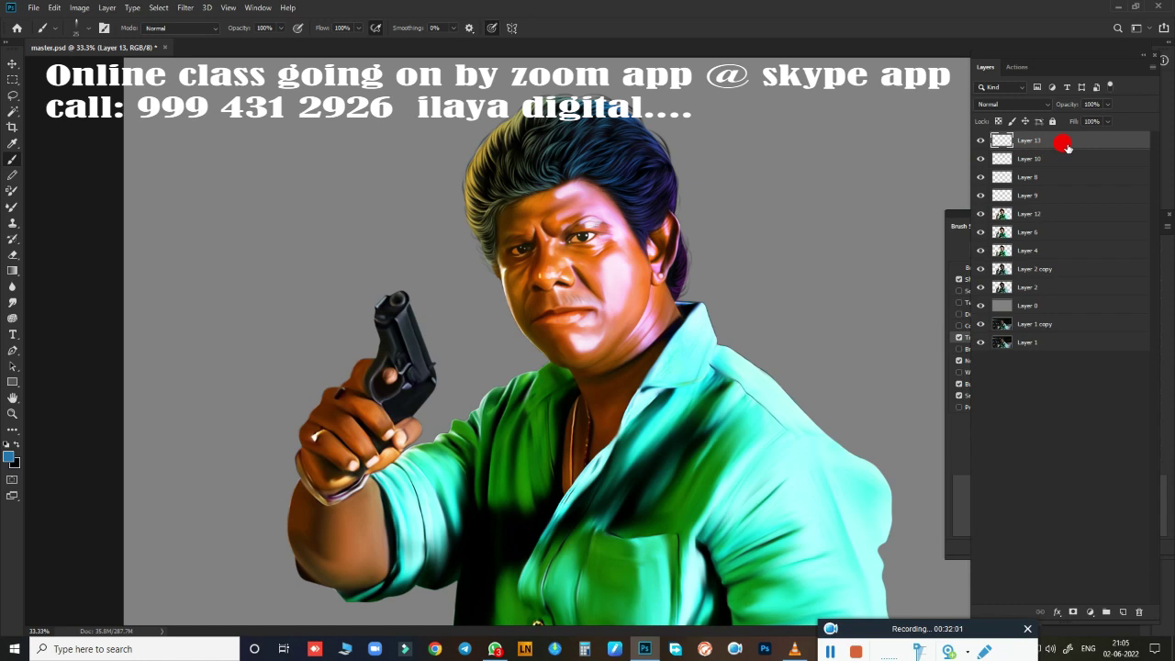
left_click(981, 306)
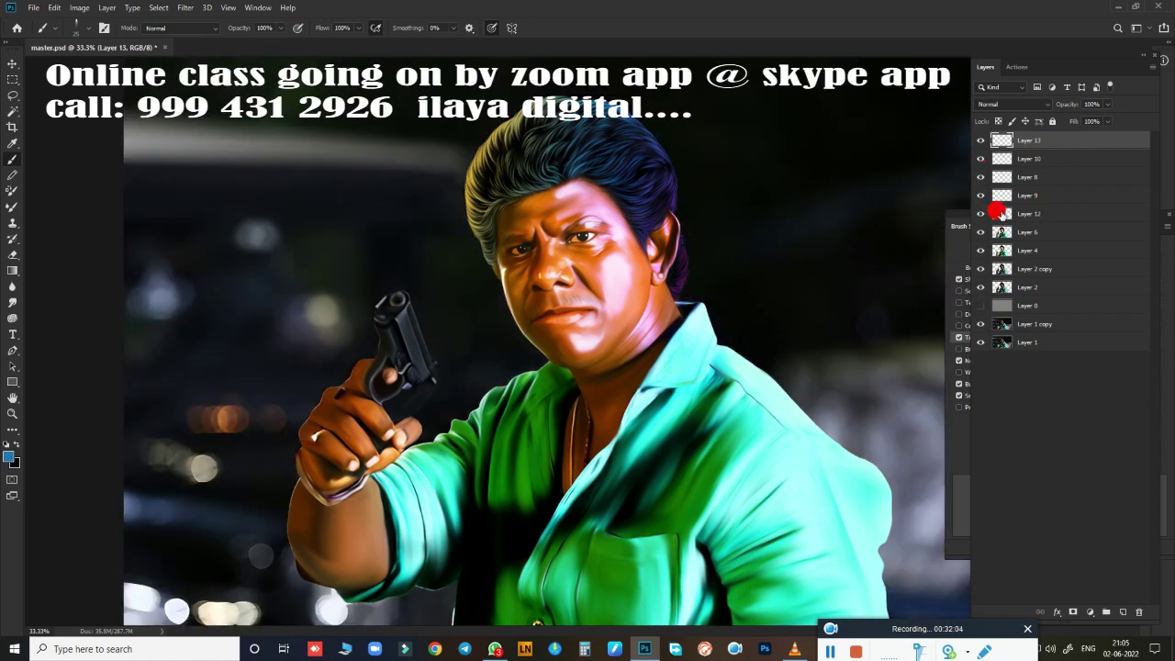
left_click(1023, 175, "shift")
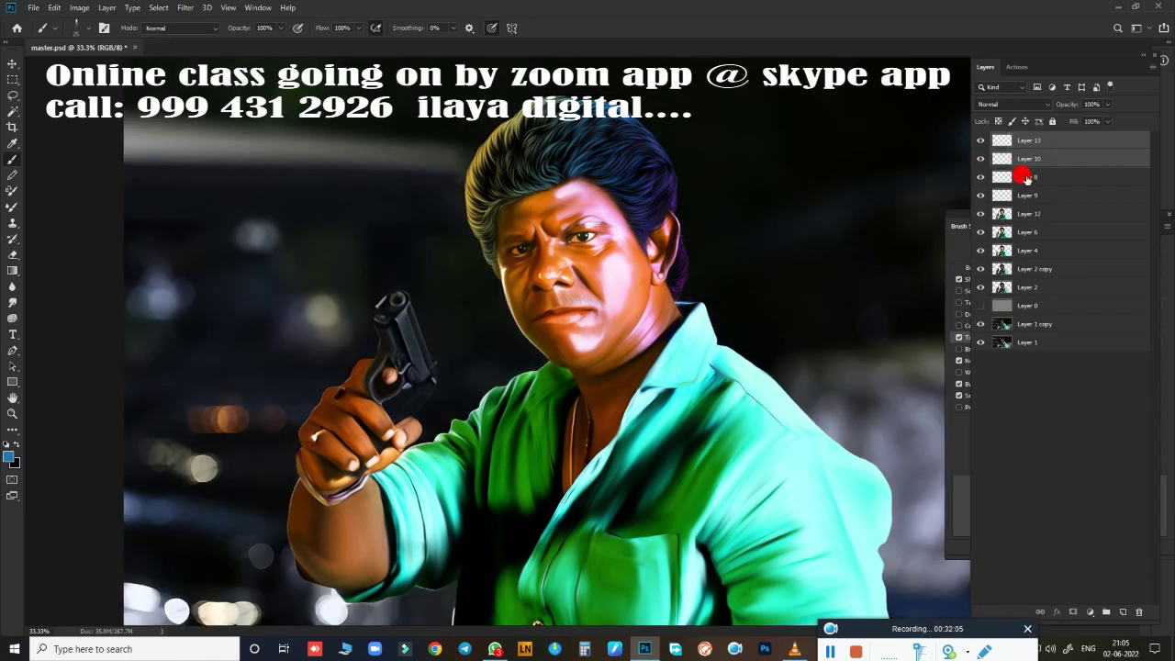
left_click(1031, 216, "shift")
left_click(1029, 250, "shift")
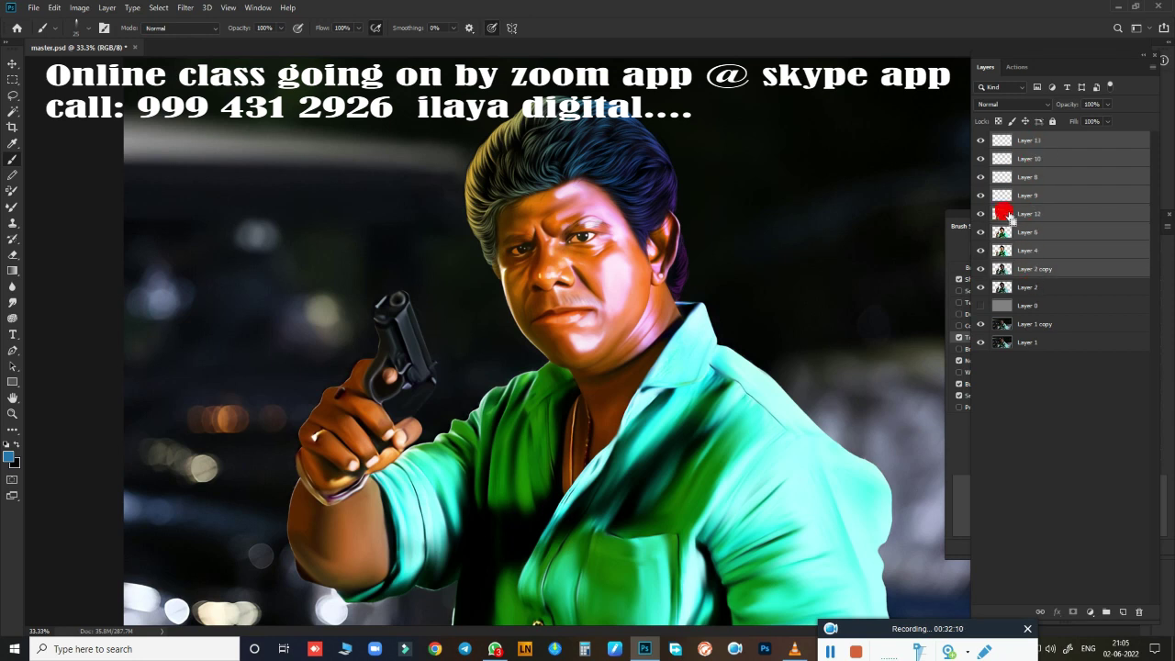
key("ctrl+g")
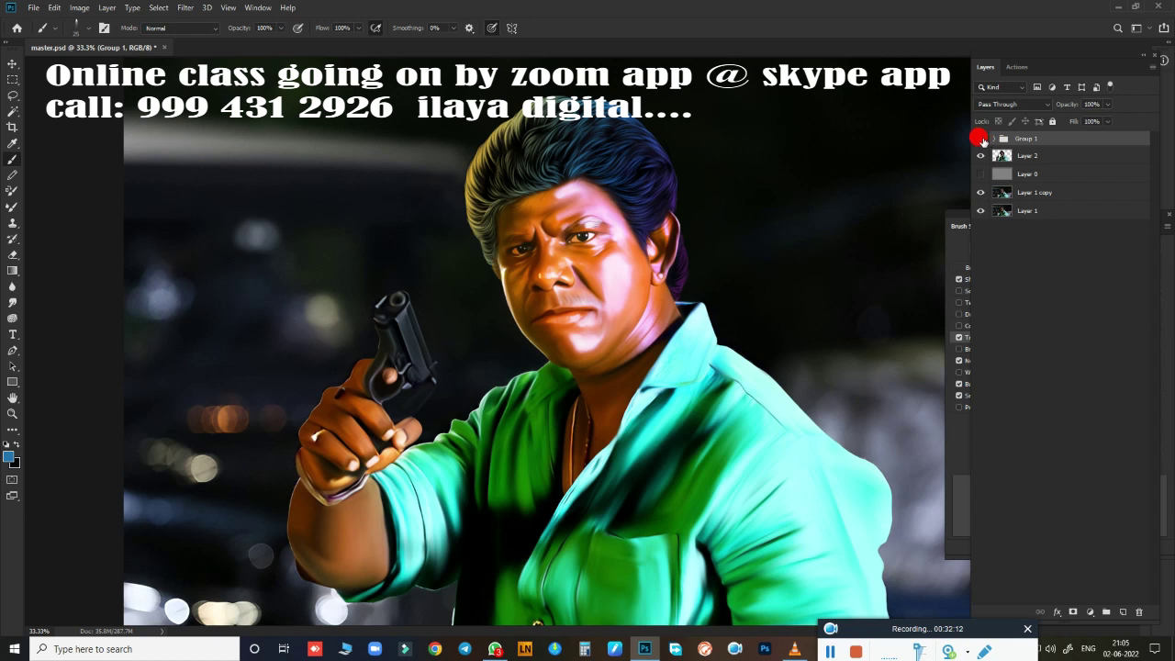
Step: Toggle Group 1's visibility to compare the painting with the original photo, ending visible
left_click(980, 138)
left_click(980, 138)
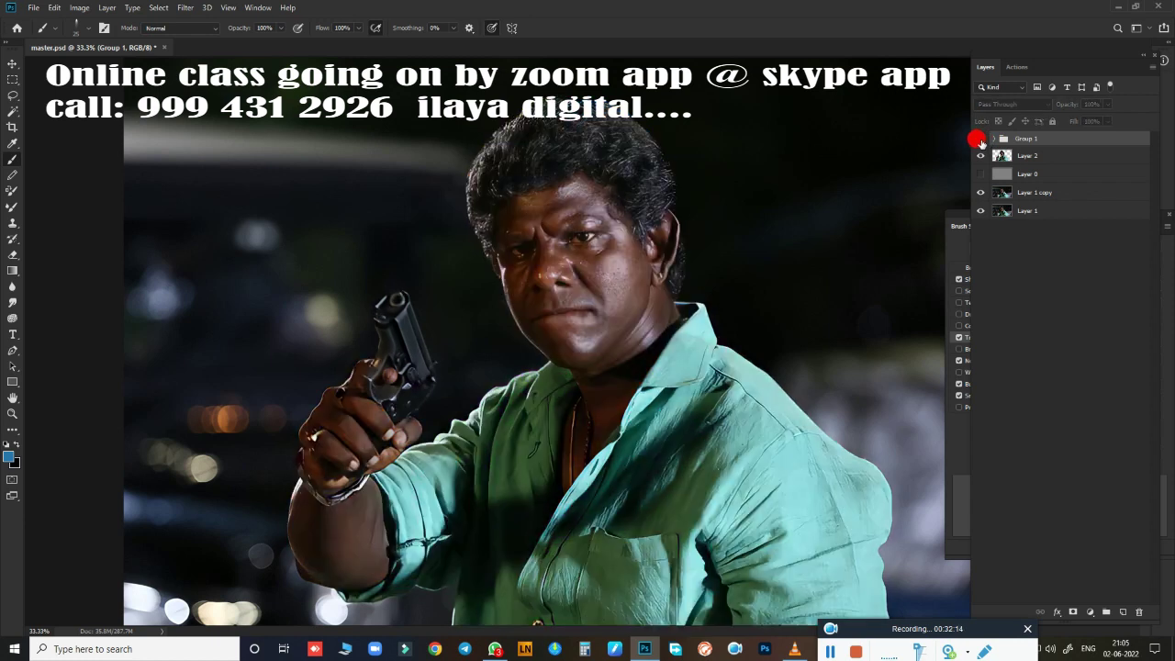
left_click(980, 138)
left_click(981, 139)
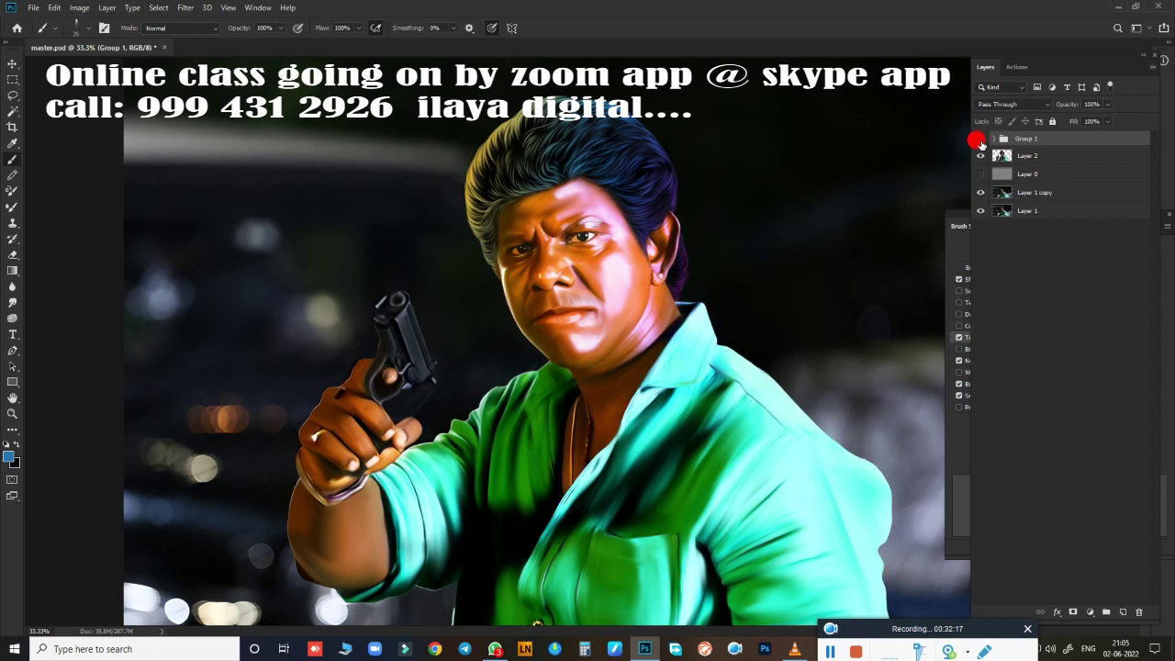
left_click(980, 139)
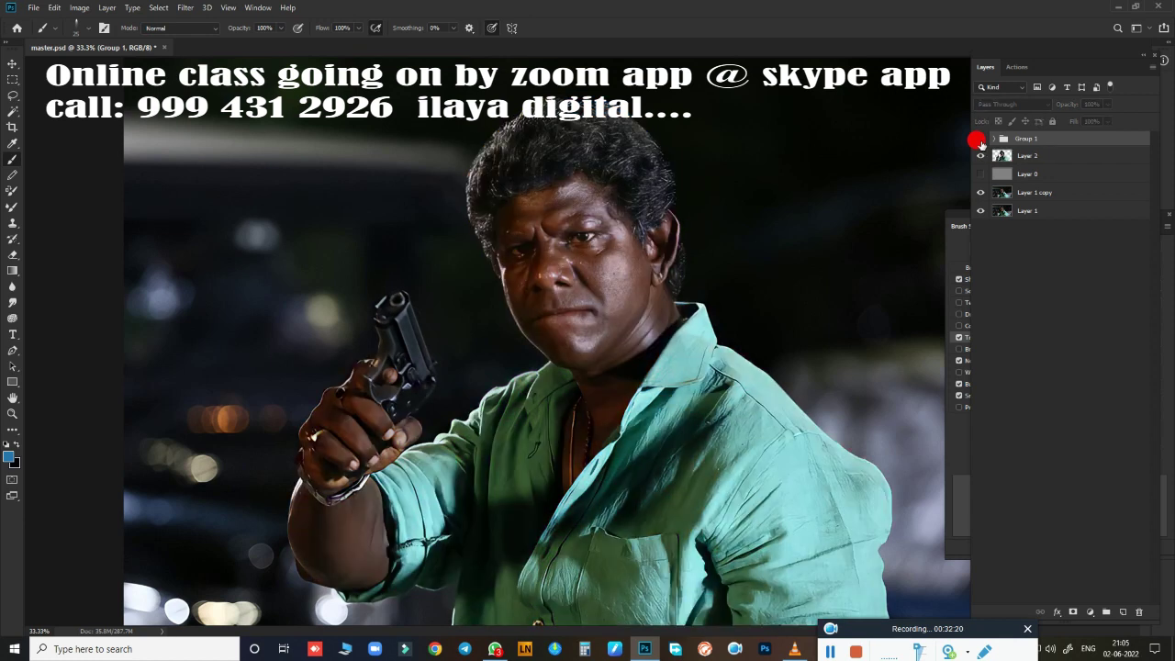
left_click(980, 139)
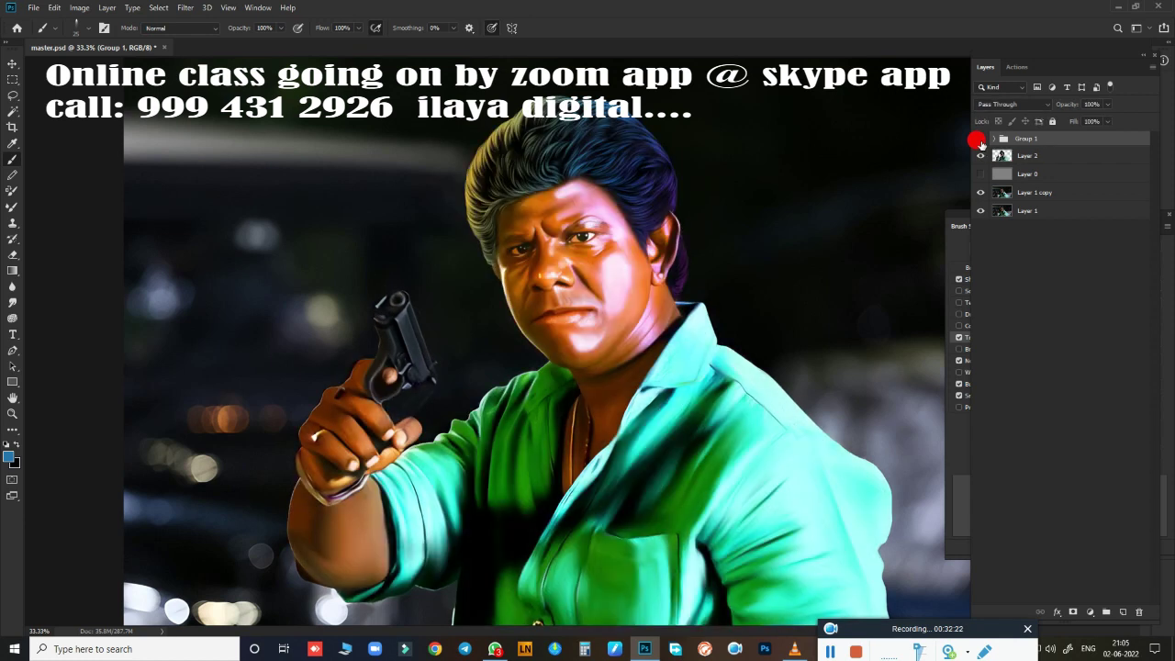